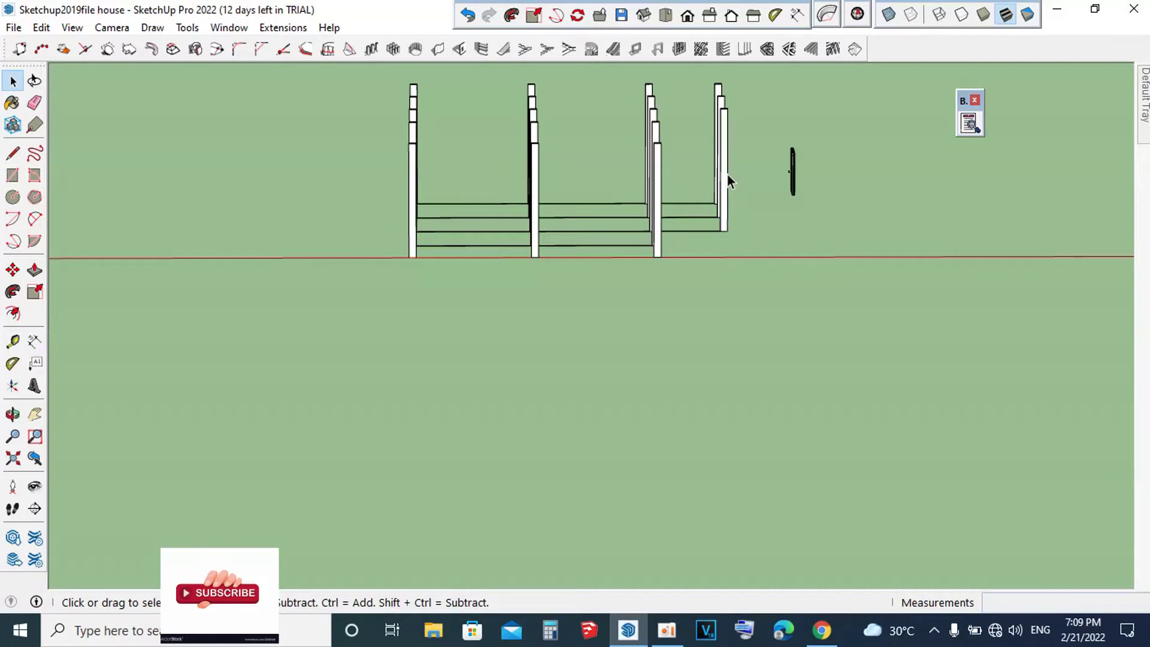
Step: Orbit around the model, then switch to Top view of the floor plan
scroll(648, 283, down, 1)
scroll(638, 226, up, 1)
scroll(637, 226, down, 2)
scroll(652, 224, down, 1)
mouse_move(652, 225)
middle_down()
mouse_move(634, 249)
mouse_move(652, 289)
middle_up()
scroll(636, 264, up, 1)
scroll(670, 254, up, 2)
scroll(670, 255, down, 1)
scroll(674, 265, down, 2)
scroll(659, 251, down, 2)
middle_drag(655, 239, 648, 282)
middle_drag(444, 294, 529, 403)
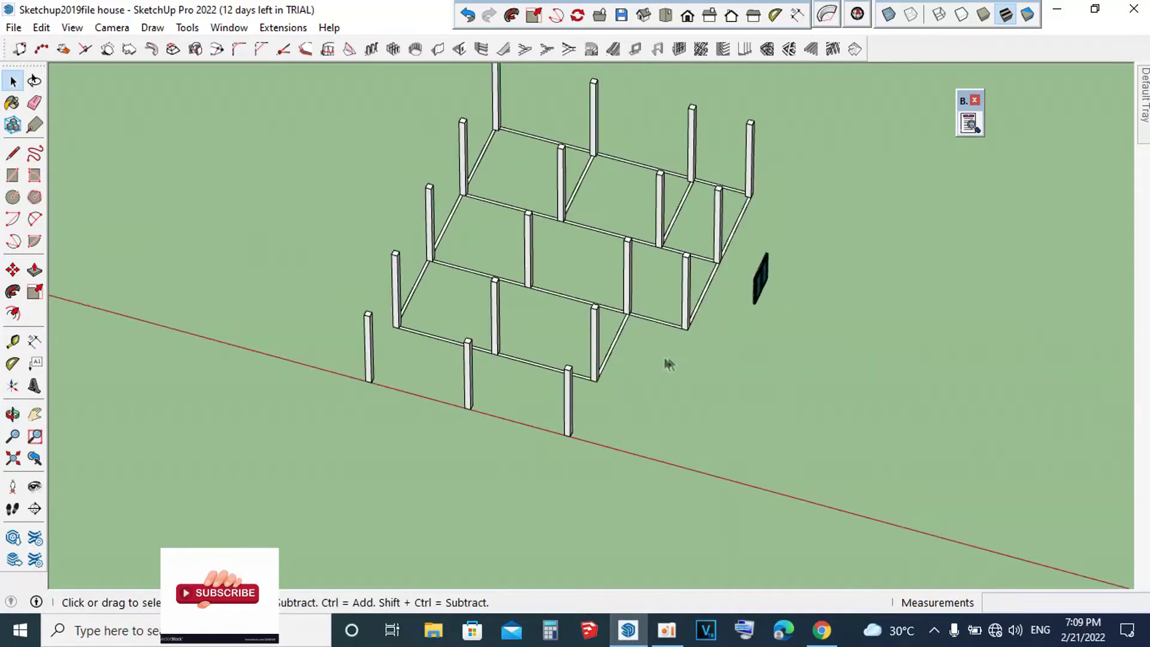
click(665, 15)
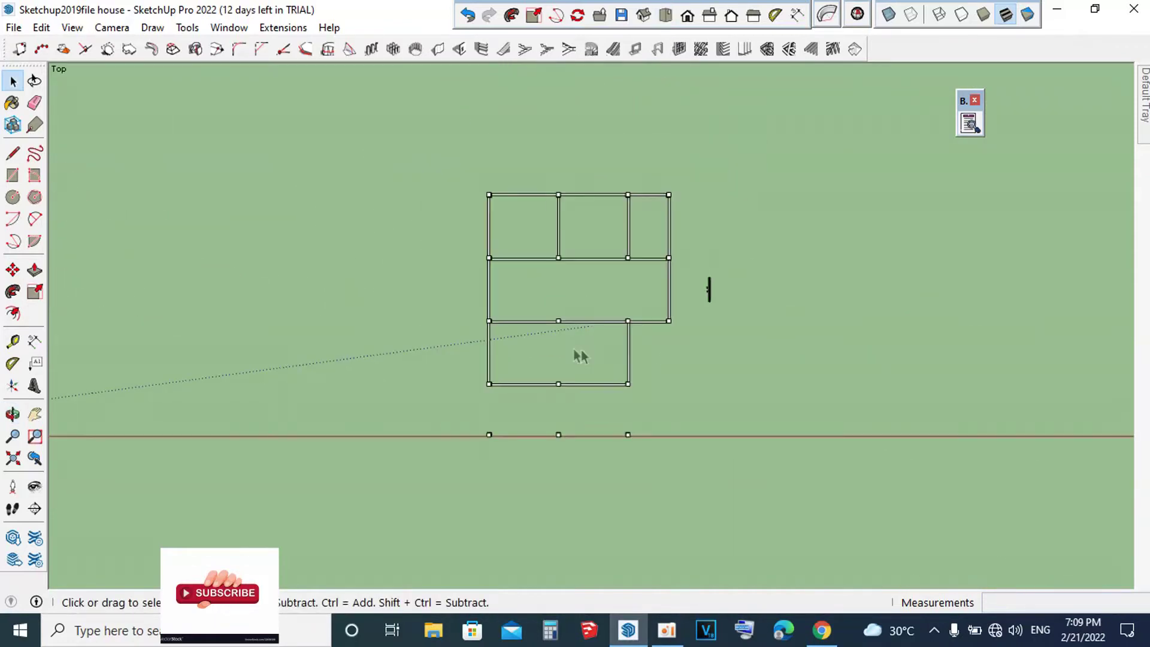
Step: Delete both parts of the dividing wall between the middle and lower rooms
scroll(557, 336, up, 3)
scroll(512, 183, down, 2)
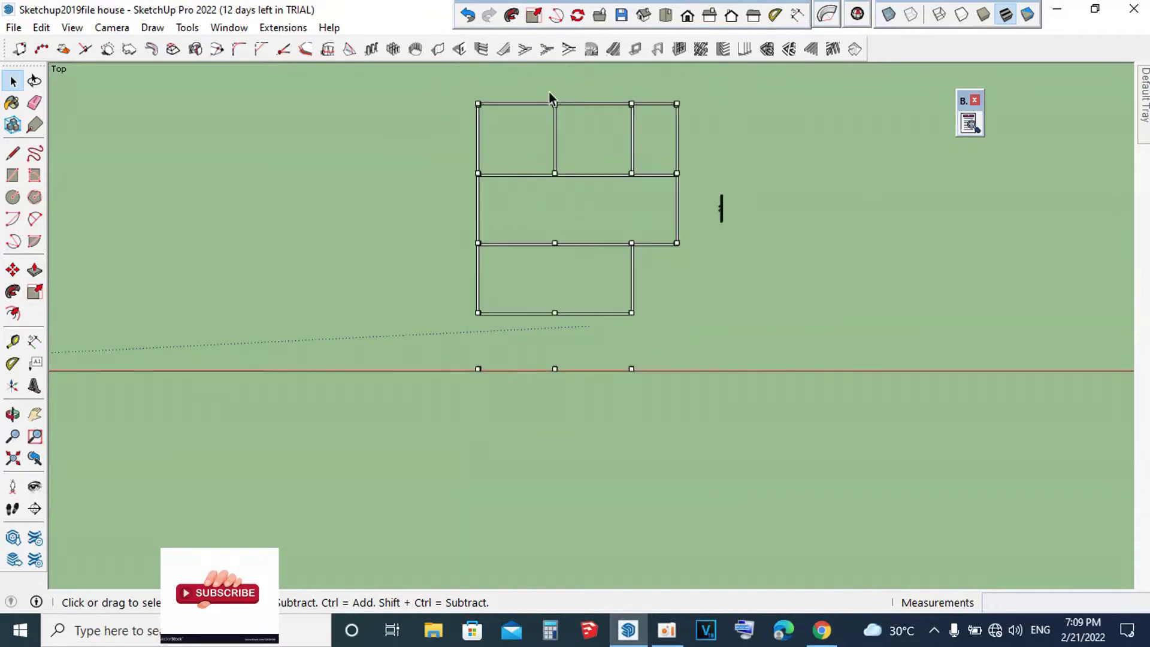
scroll(549, 95, up, 2)
click(640, 329)
key(Delete)
drag(500, 361, 501, 360)
key(Delete)
Step: Zoom around the merged room layout and bring up the Tags list
scroll(620, 351, up, 1)
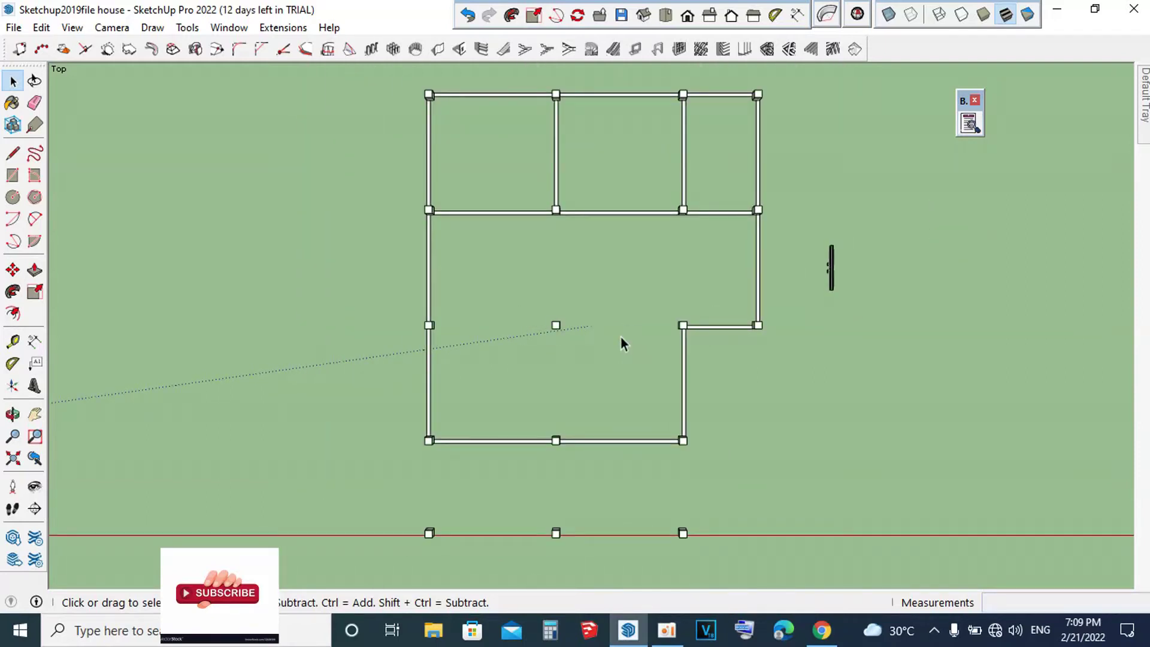
scroll(614, 248, up, 3)
scroll(685, 254, down, 4)
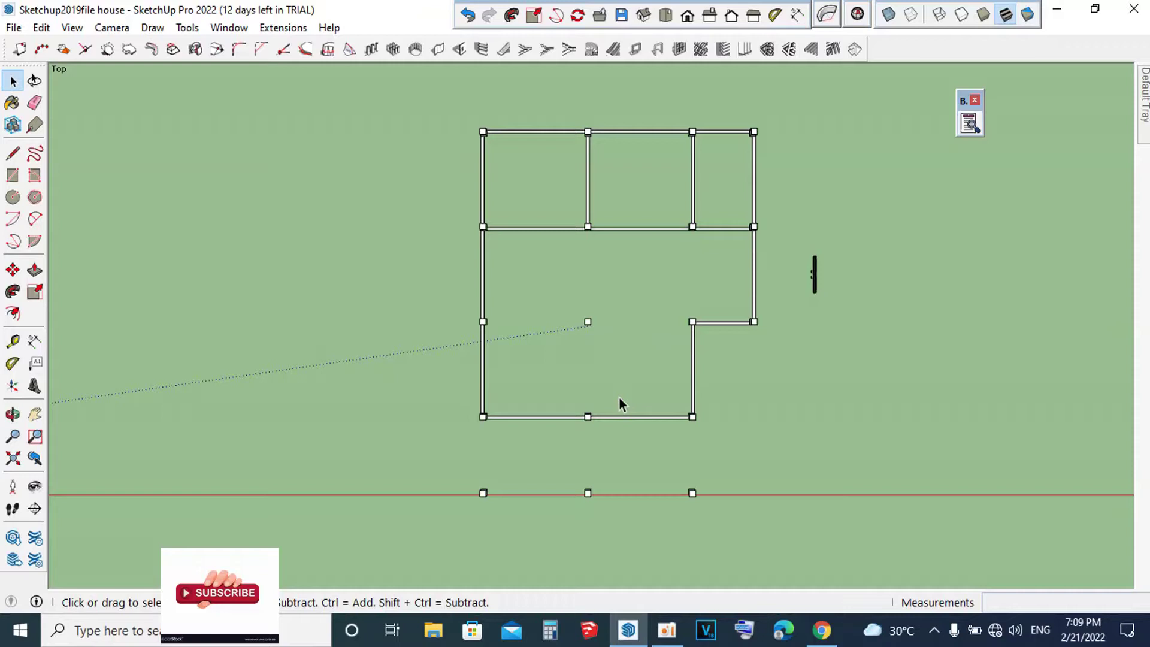
scroll(629, 420, down, 1)
scroll(601, 335, up, 2)
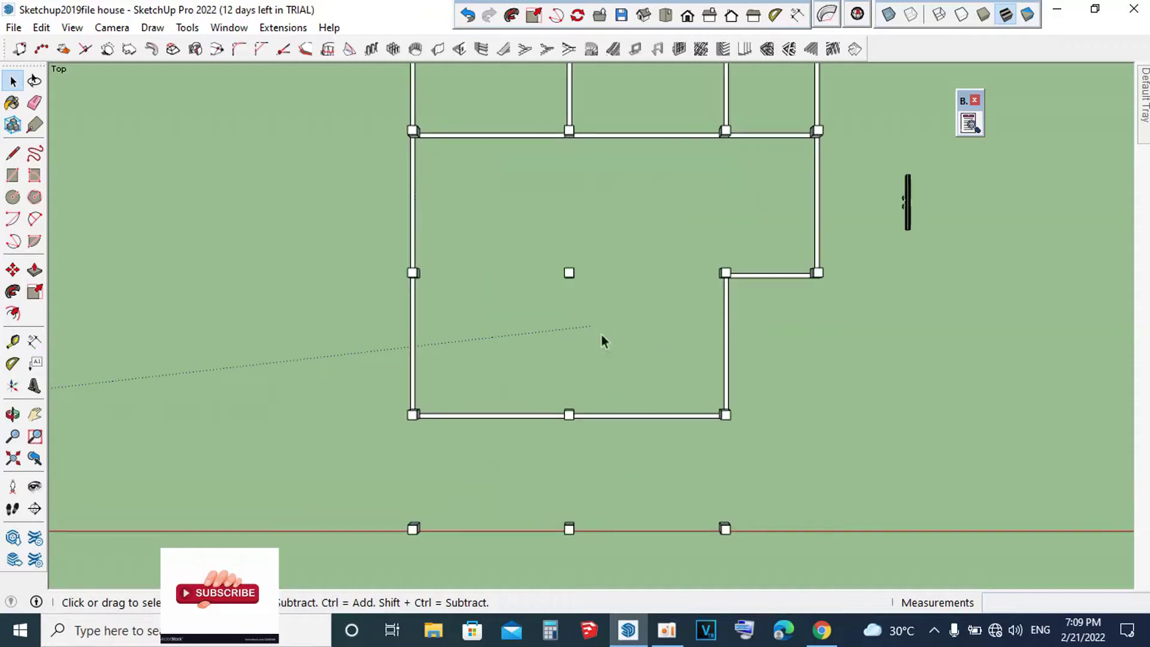
scroll(598, 325, up, 1)
scroll(598, 327, down, 2)
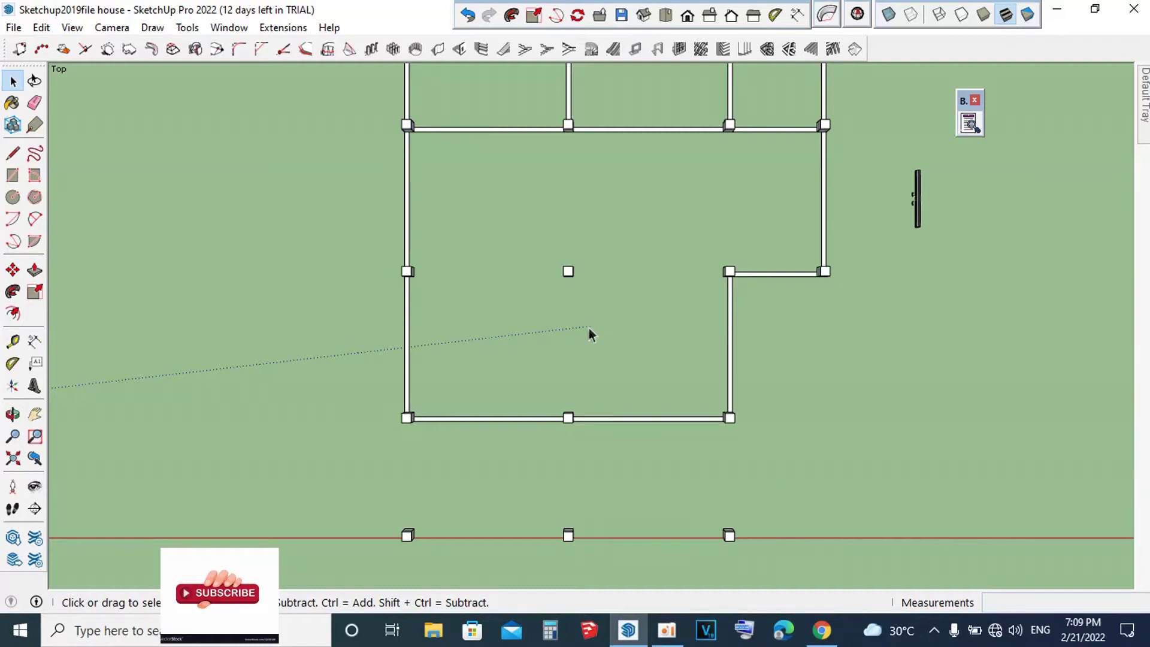
scroll(620, 326, down, 2)
scroll(623, 332, down, 2)
scroll(632, 336, up, 2)
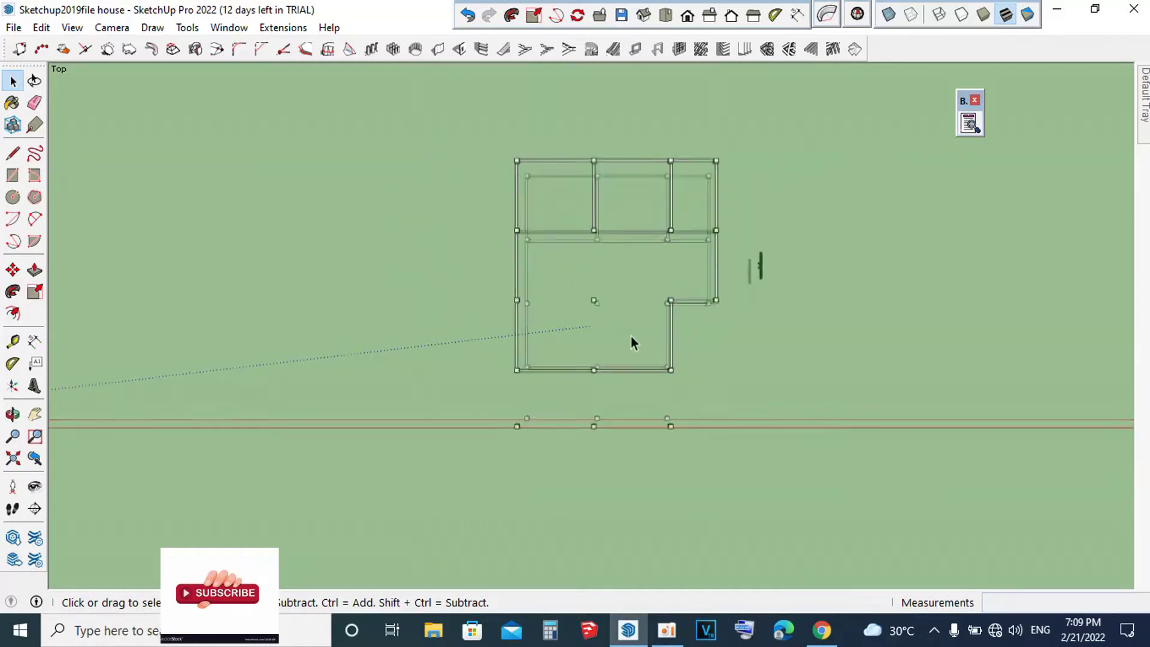
click(1143, 138)
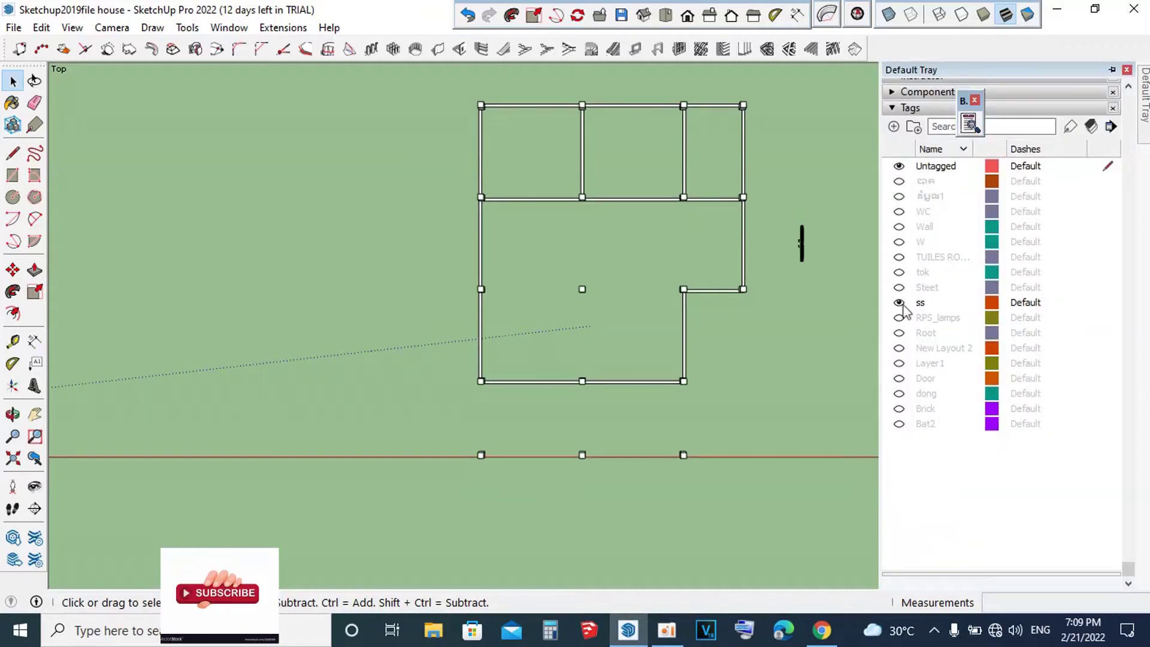
Step: Tilt the plan to an angled view and select two small stray edges among the walls
scroll(749, 296, down, 2)
scroll(689, 312, up, 3)
mouse_move(669, 329)
middle_down()
mouse_move(655, 195)
mouse_move(505, 362)
middle_up()
scroll(521, 419, up, 3)
scroll(537, 401, up, 2)
scroll(537, 400, up, 2)
scroll(419, 357, down, 2)
scroll(514, 117, down, 2)
scroll(732, 116, up, 2)
scroll(793, 120, up, 3)
scroll(699, 153, up, 1)
scroll(660, 180, down, 4)
scroll(631, 202, down, 3)
scroll(627, 213, down, 1)
scroll(647, 207, up, 2)
scroll(647, 203, up, 3)
drag(680, 193, 617, 237)
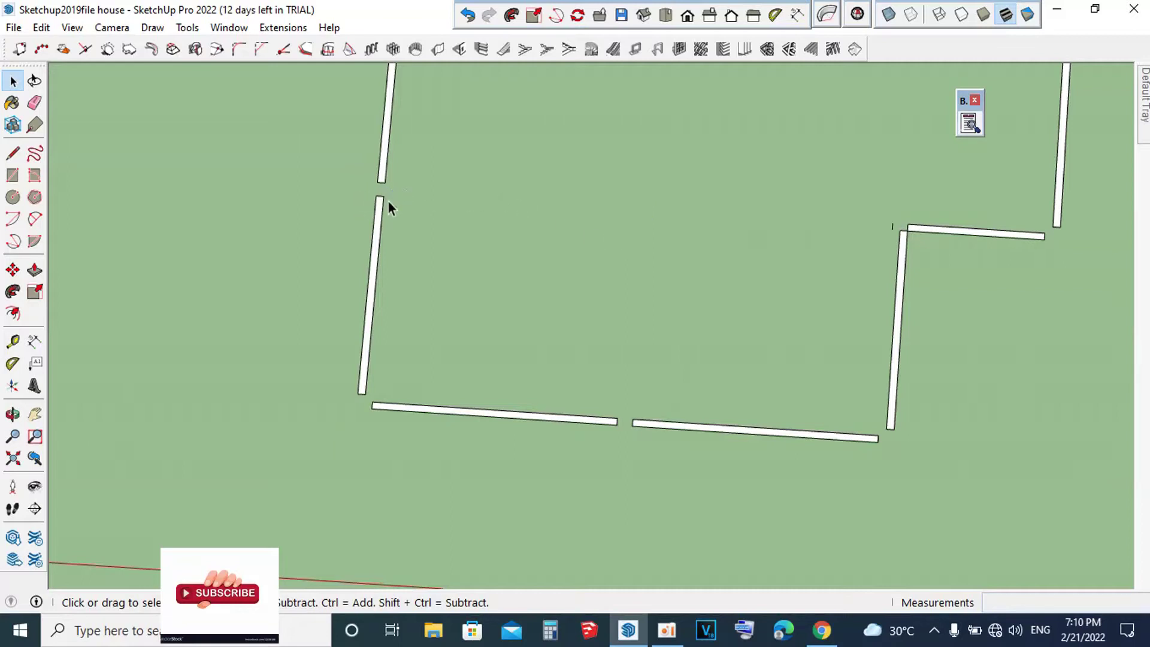
Step: Select a single wall footprint line, then clear the selection
scroll(492, 200, down, 2)
scroll(502, 277, down, 2)
scroll(599, 195, up, 2)
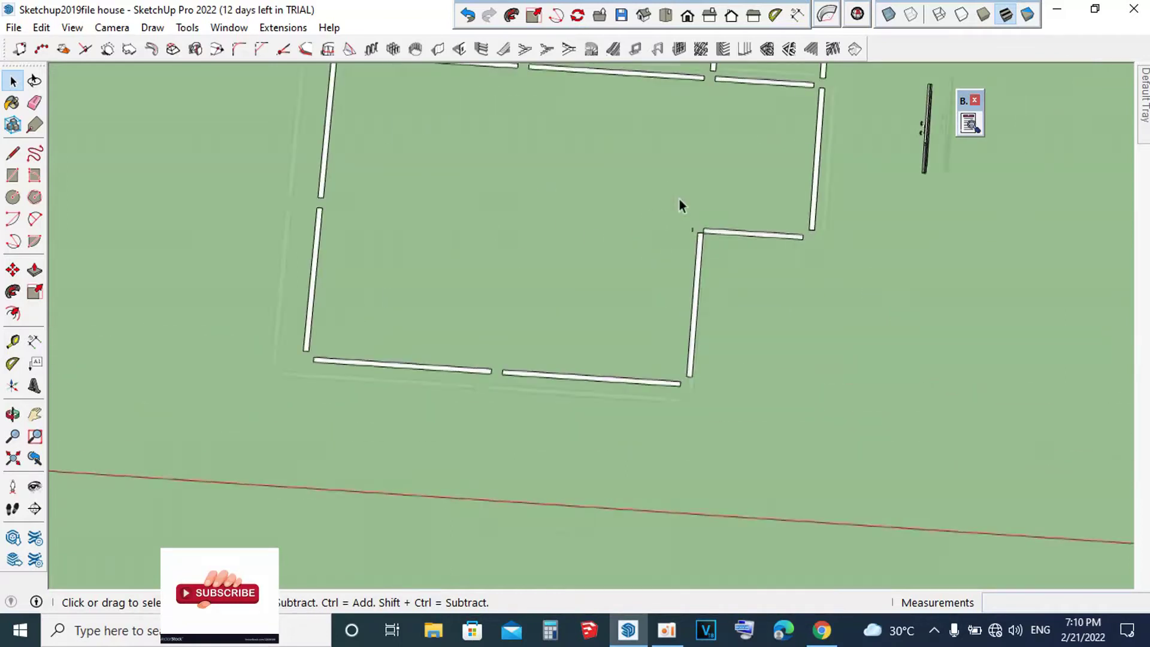
scroll(680, 204, up, 2)
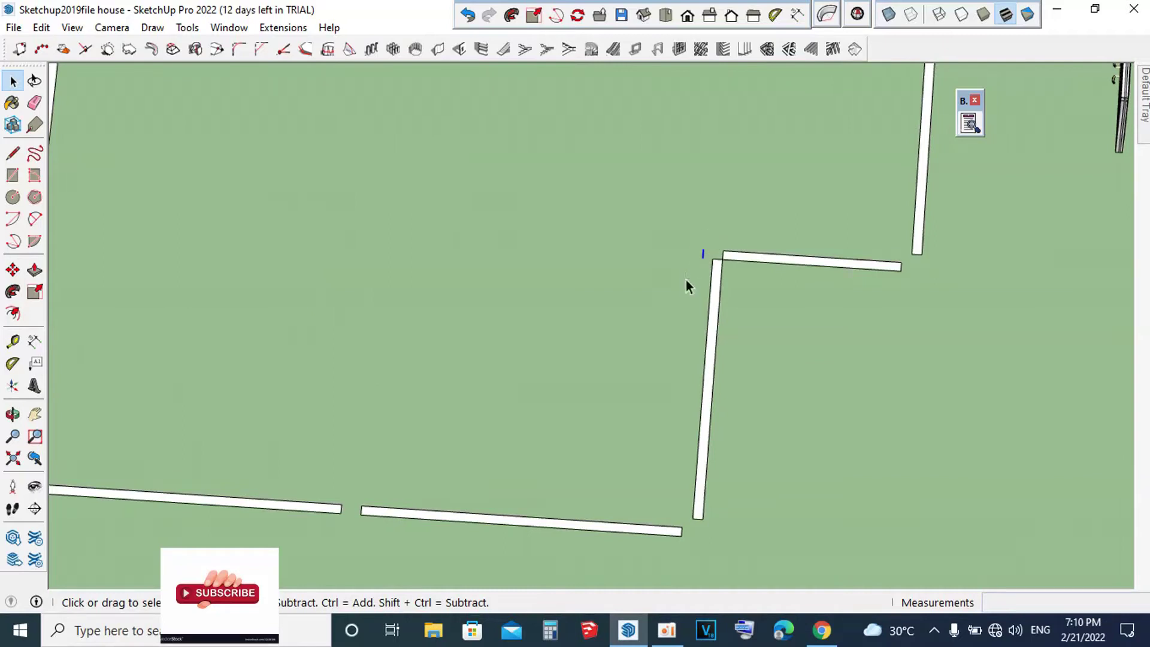
scroll(692, 280, down, 3)
click(693, 282)
scroll(699, 275, up, 2)
scroll(722, 254, up, 2)
click(722, 254)
Step: Orbit to see the whole plan and crossing-select all wall footprint lines
scroll(722, 254, down, 3)
mouse_move(721, 262)
middle_down()
mouse_move(692, 152)
mouse_move(722, 216)
middle_up()
scroll(779, 192, up, 2)
mouse_move(778, 170)
mouse_down()
mouse_move(444, 383)
mouse_move(311, 433)
mouse_up()
scroll(569, 348, up, 1)
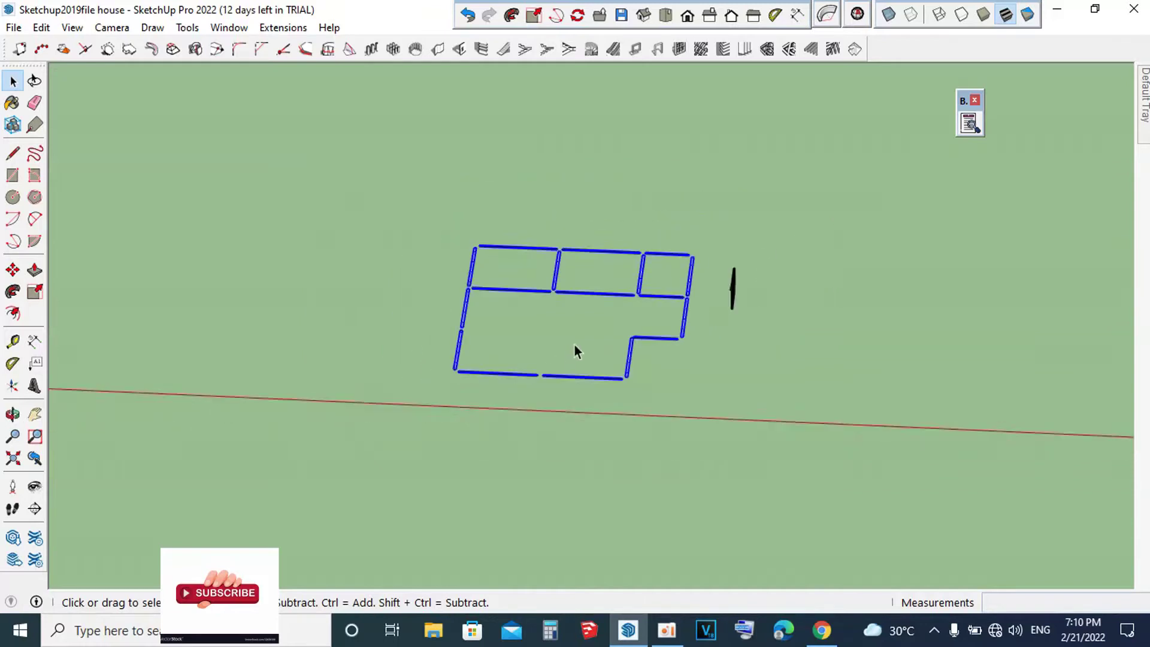
scroll(574, 345, up, 1)
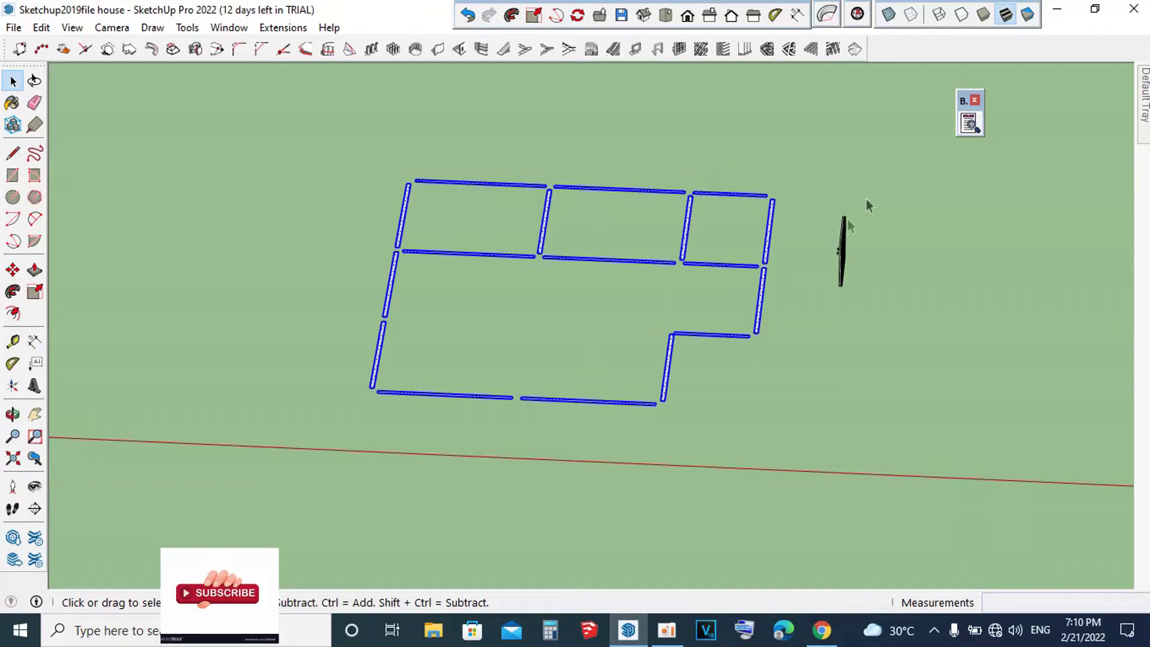
Step: Launch the SKH Building Tool and open Solid From FootPrint (RC_WALL, 3500.0 mm, CONCRETE)
click(966, 113)
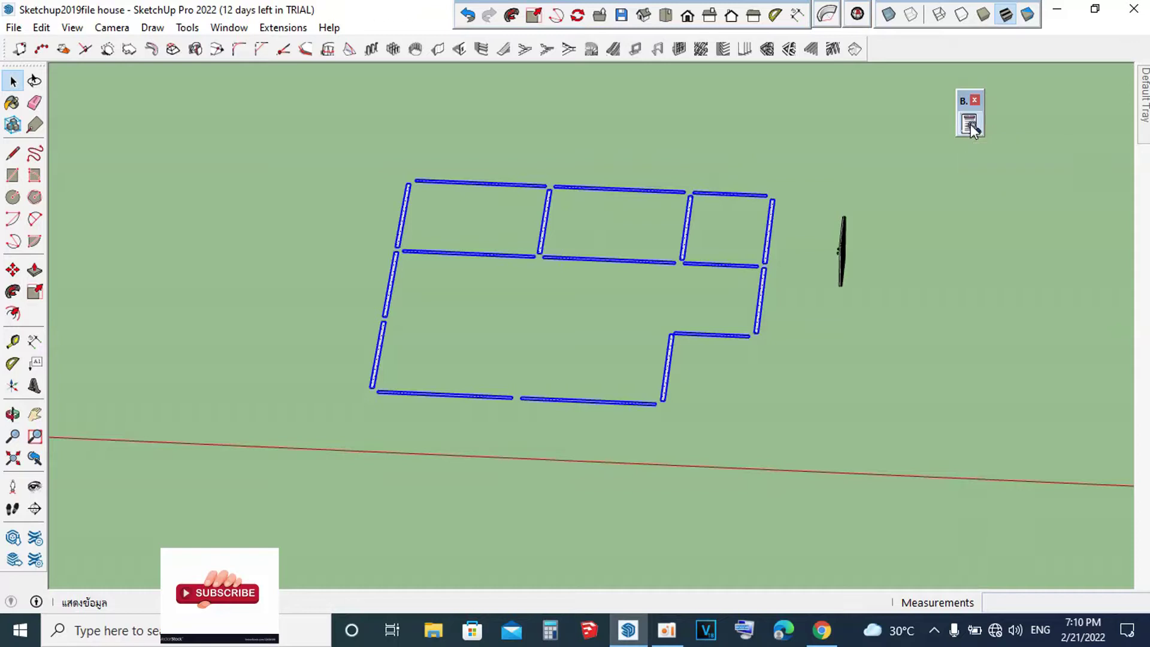
click(969, 125)
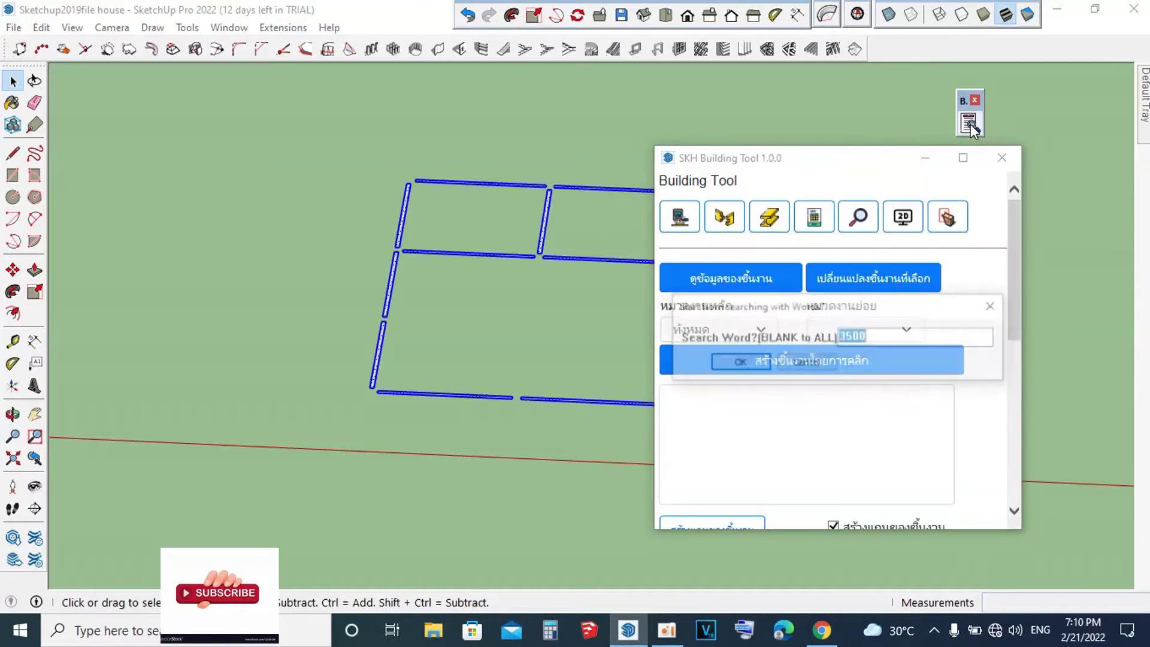
click(740, 364)
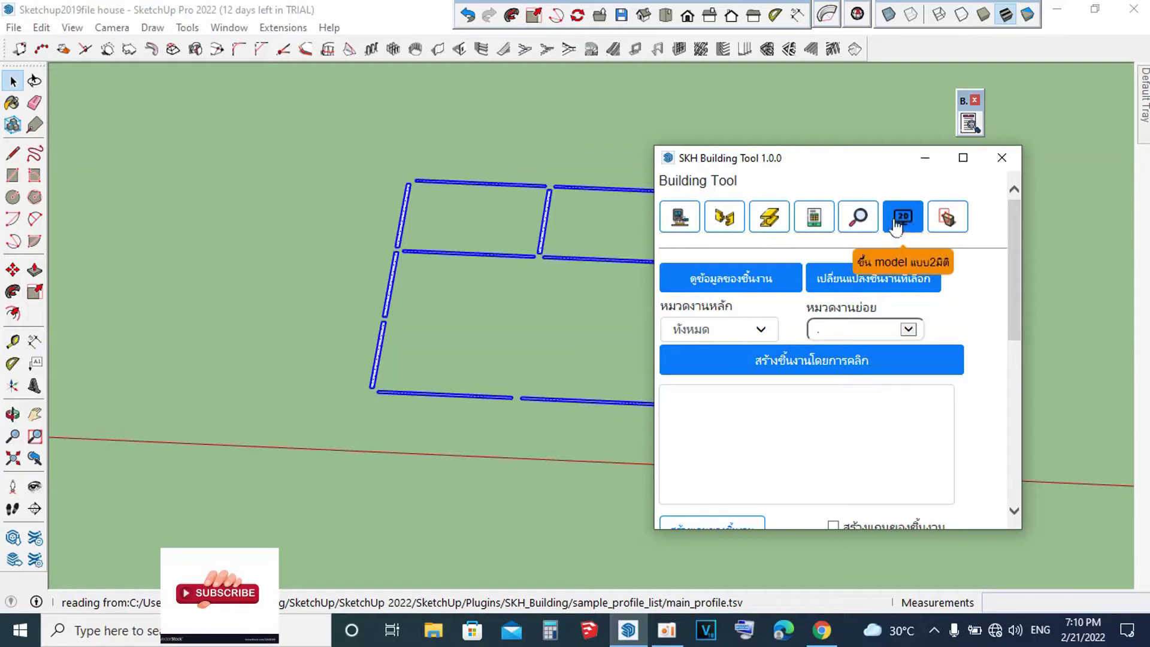
click(903, 221)
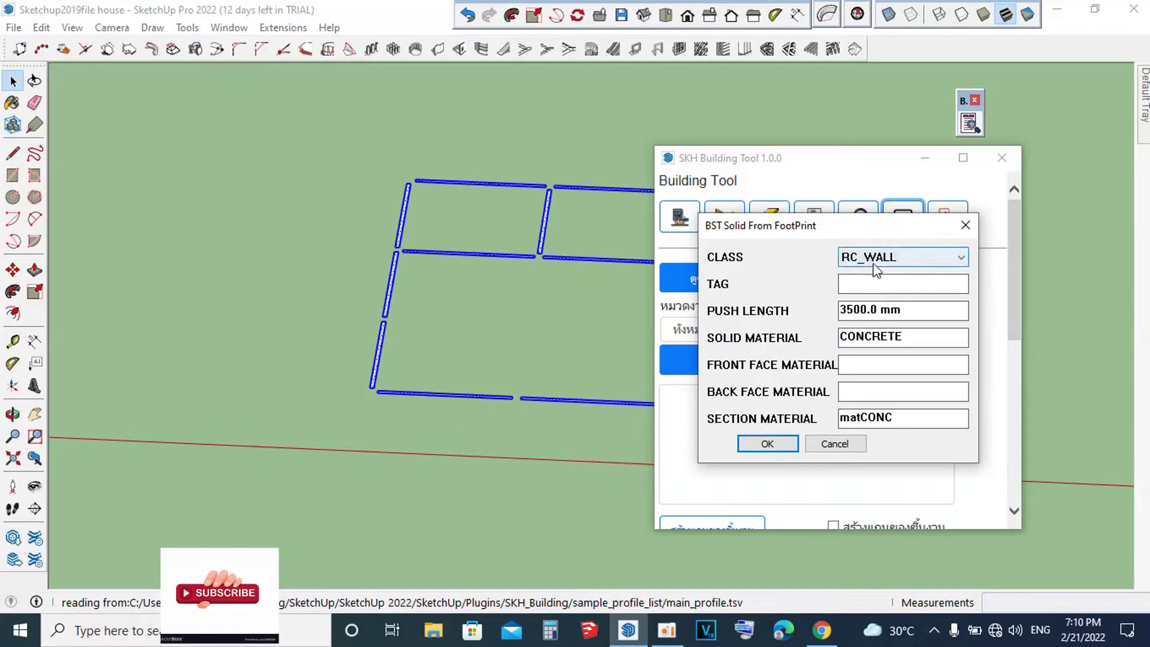
Step: Try RC_GIRDER as the element class, then set it back to RC_WALL
click(961, 259)
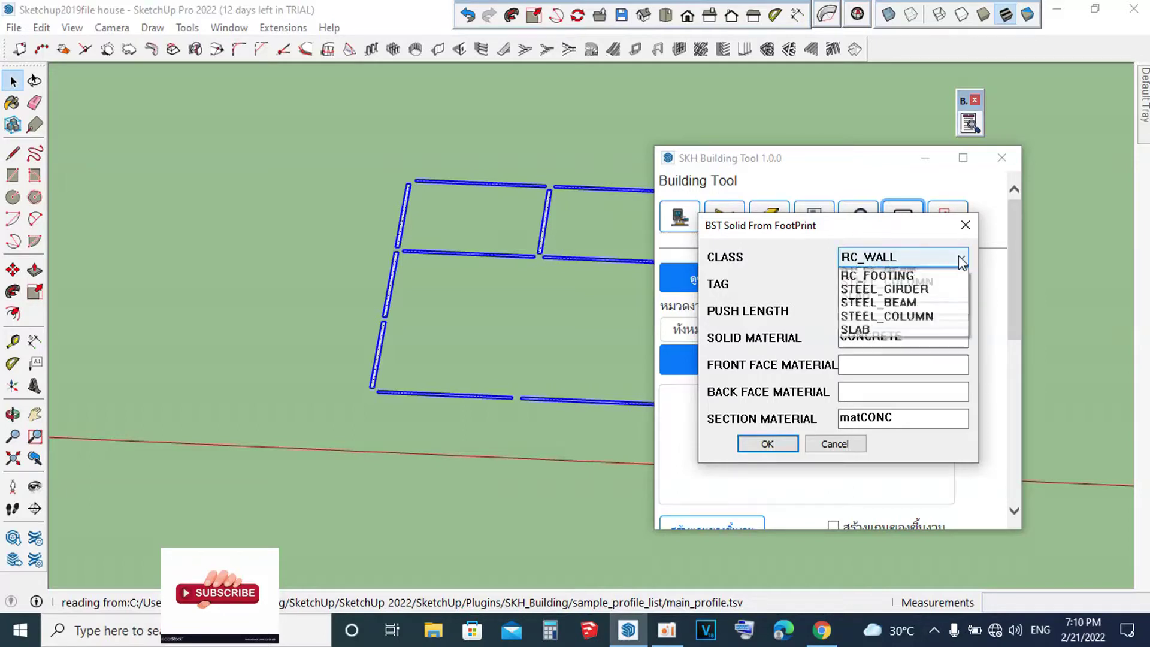
click(943, 274)
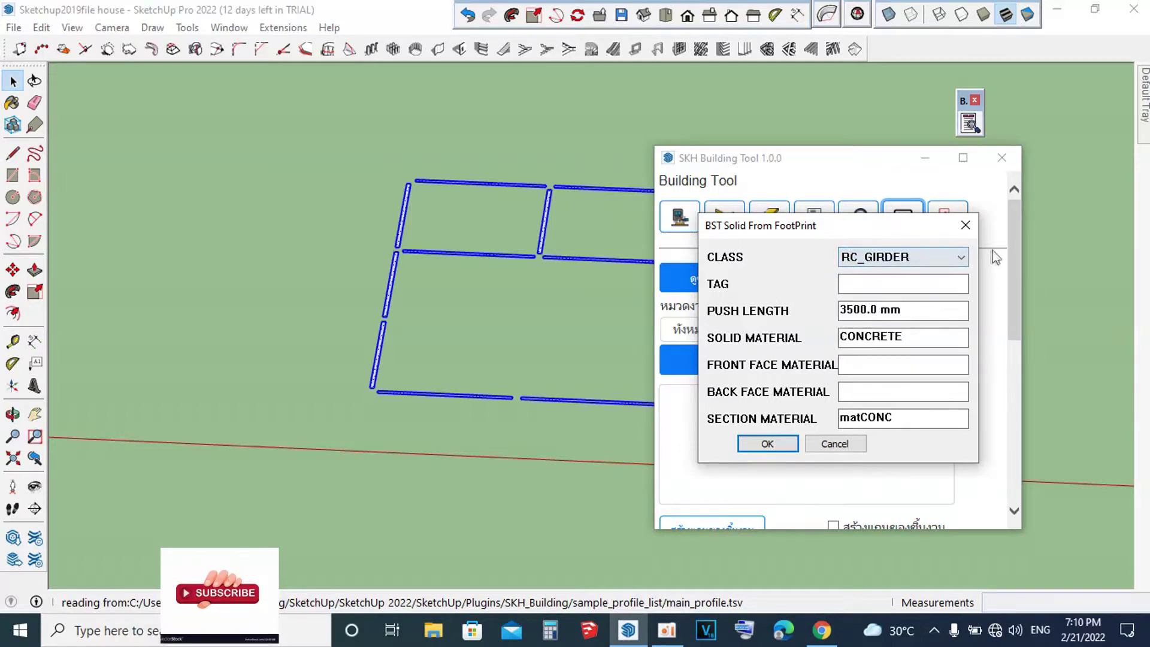
click(962, 257)
click(962, 257)
click(962, 261)
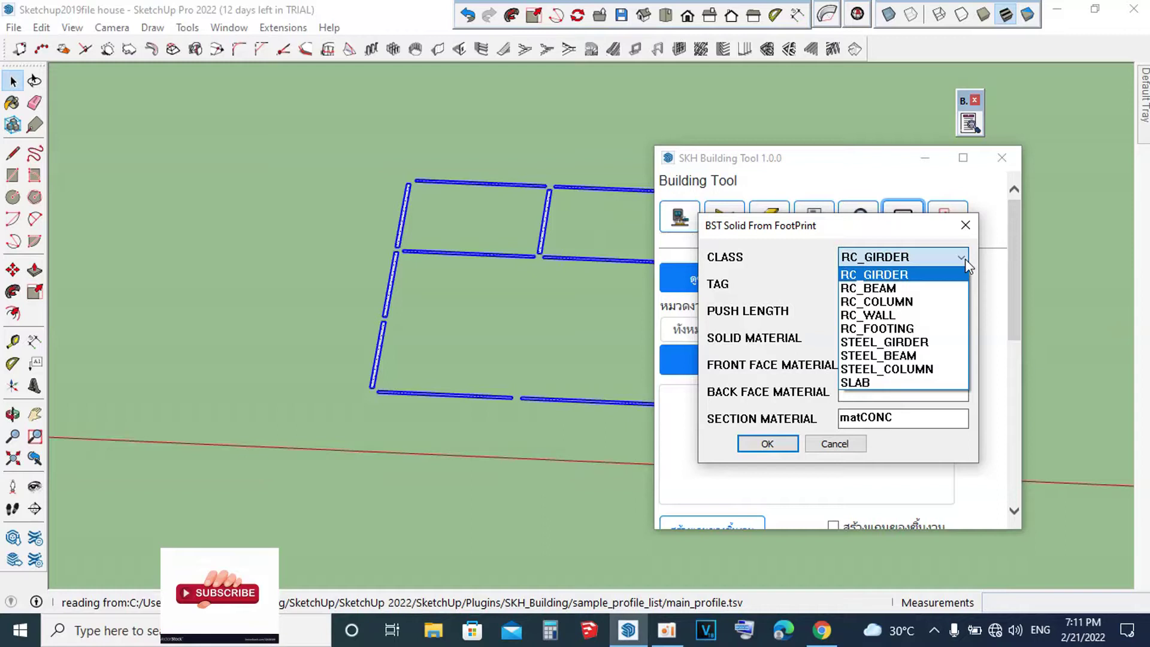
click(890, 316)
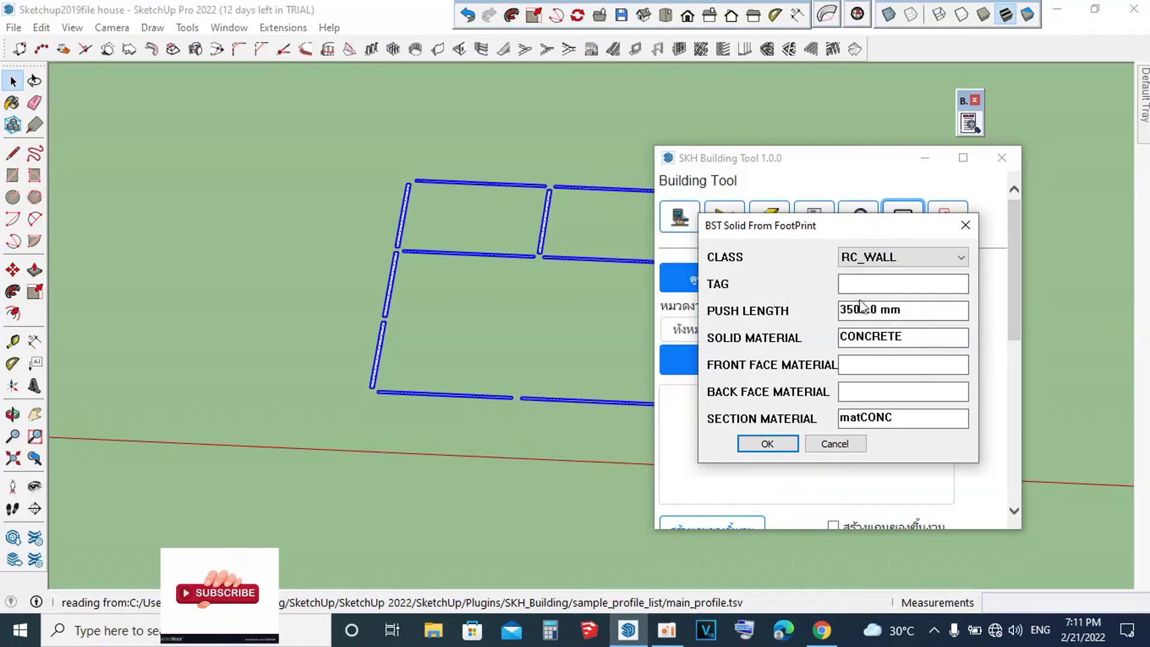
Step: Keep 3500 push length, CONCRETE and matCONC with RC_WALL, and extrude the wall solids
drag(868, 309, 840, 310)
drag(916, 339, 840, 338)
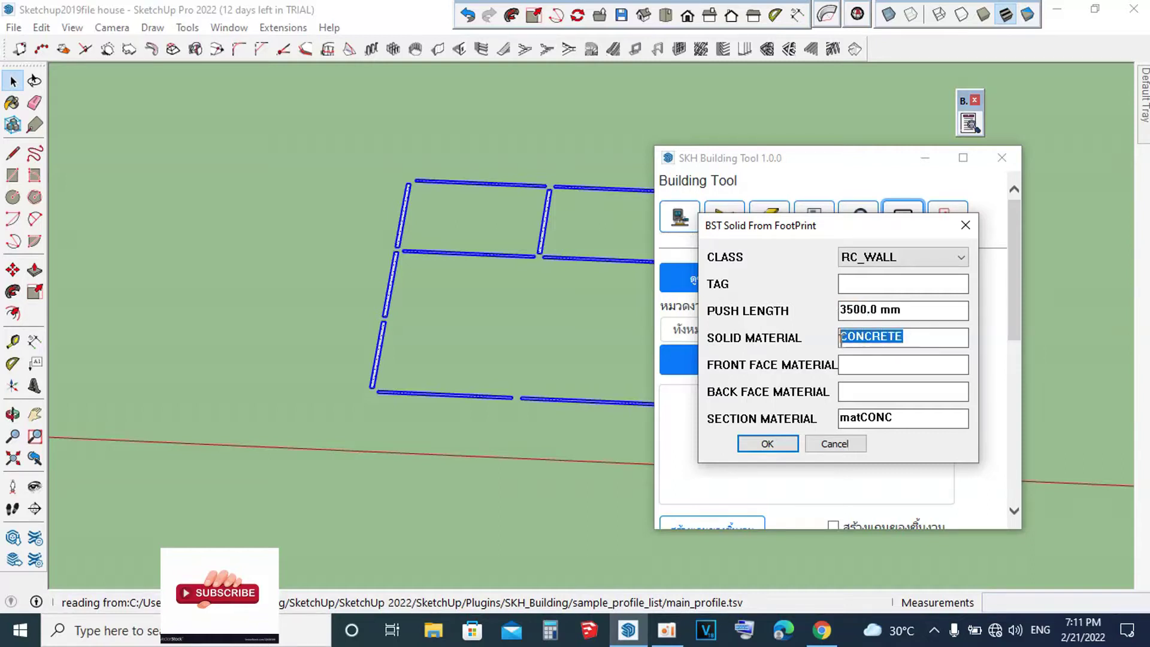
click(865, 360)
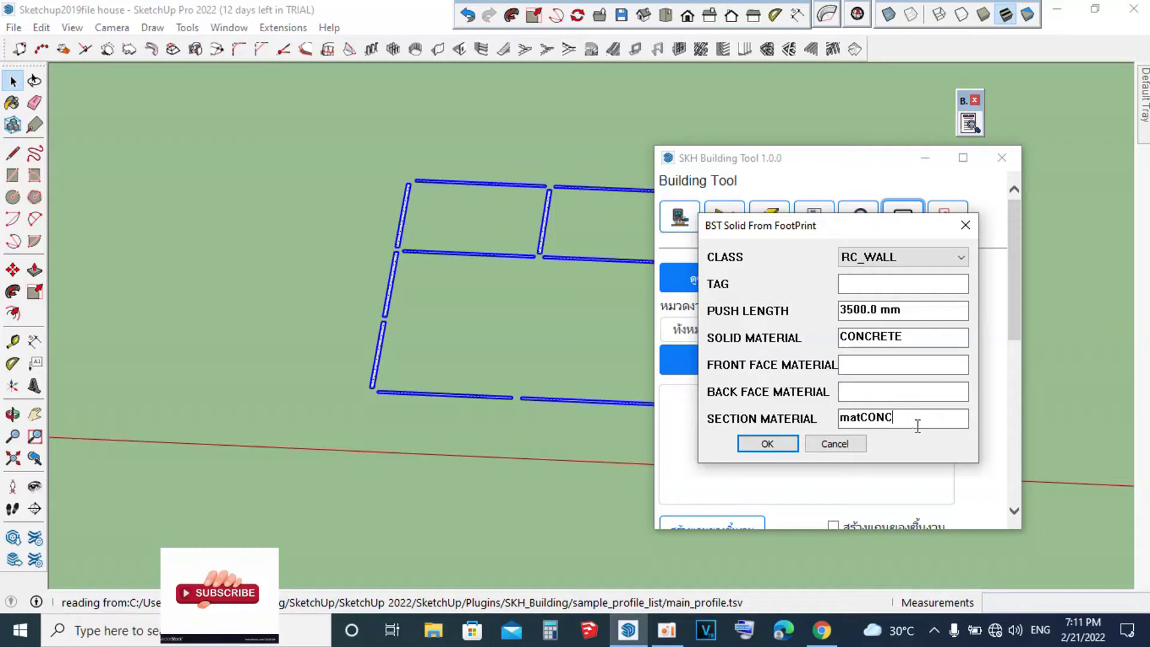
drag(917, 421, 842, 422)
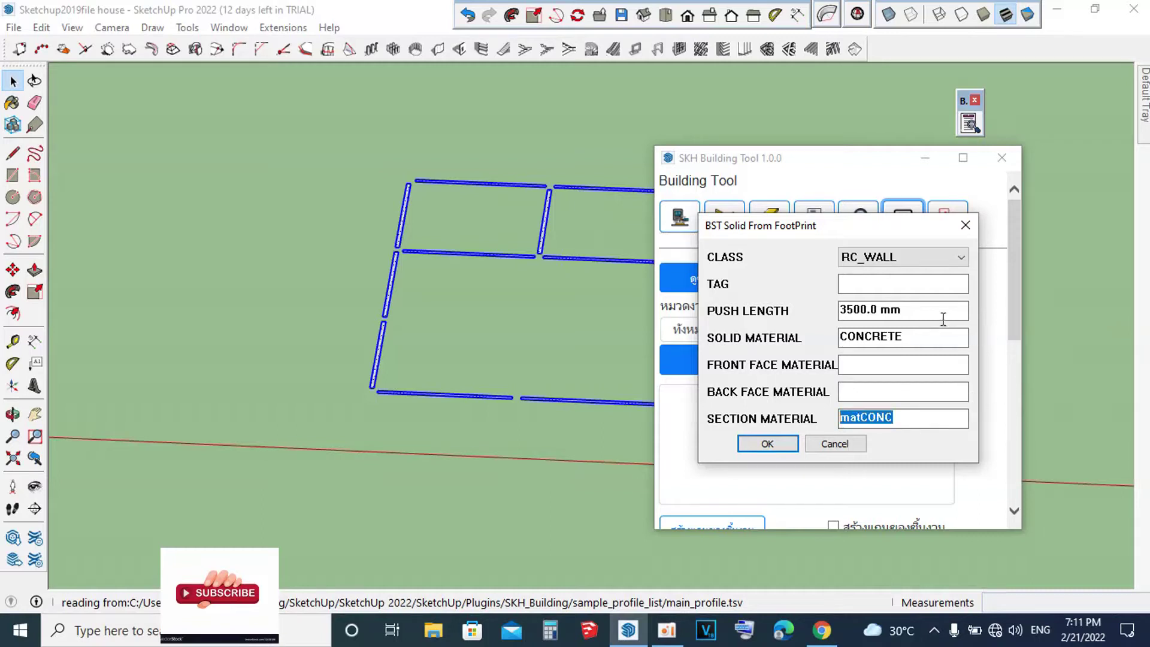
click(866, 311)
drag(866, 311, 840, 311)
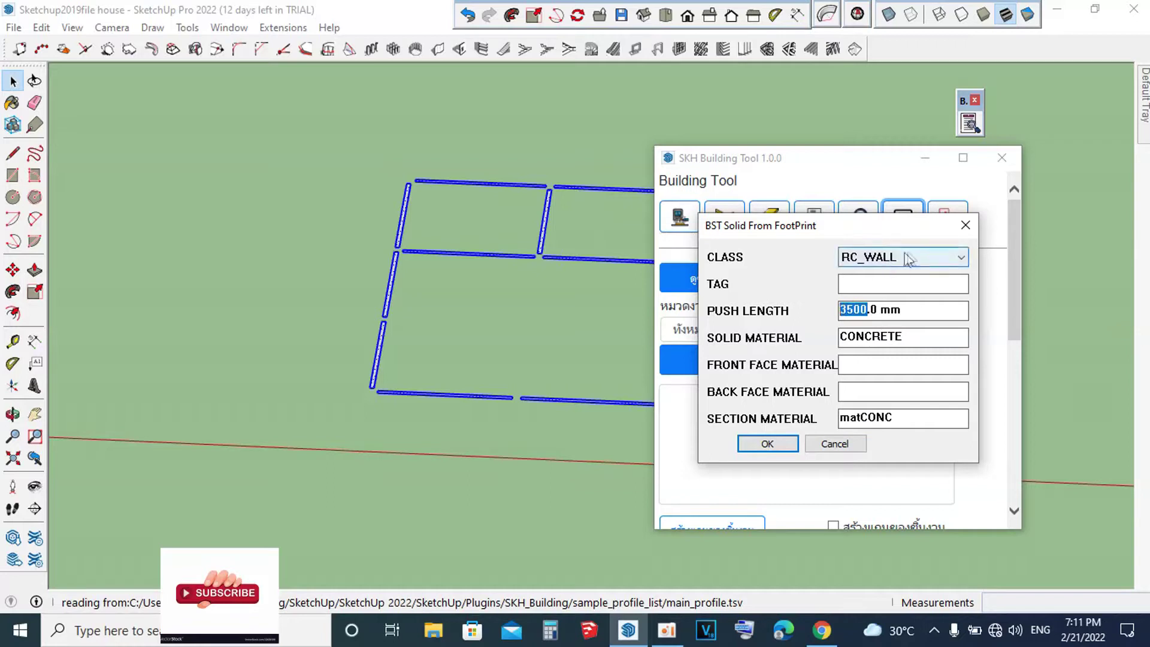
click(964, 259)
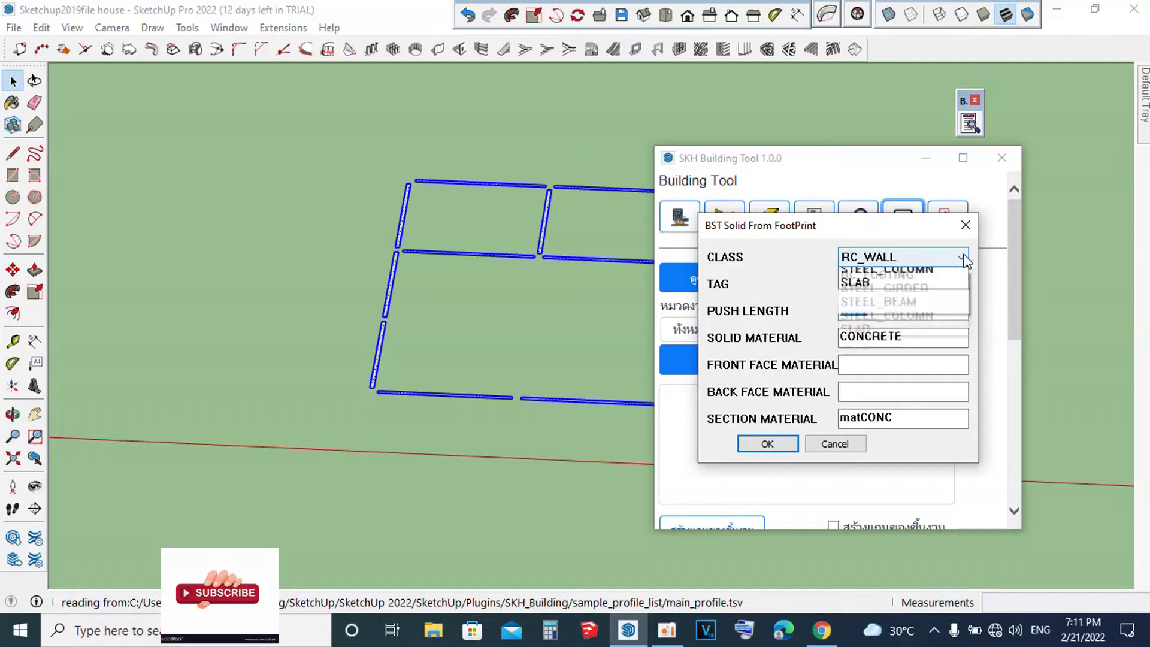
click(887, 311)
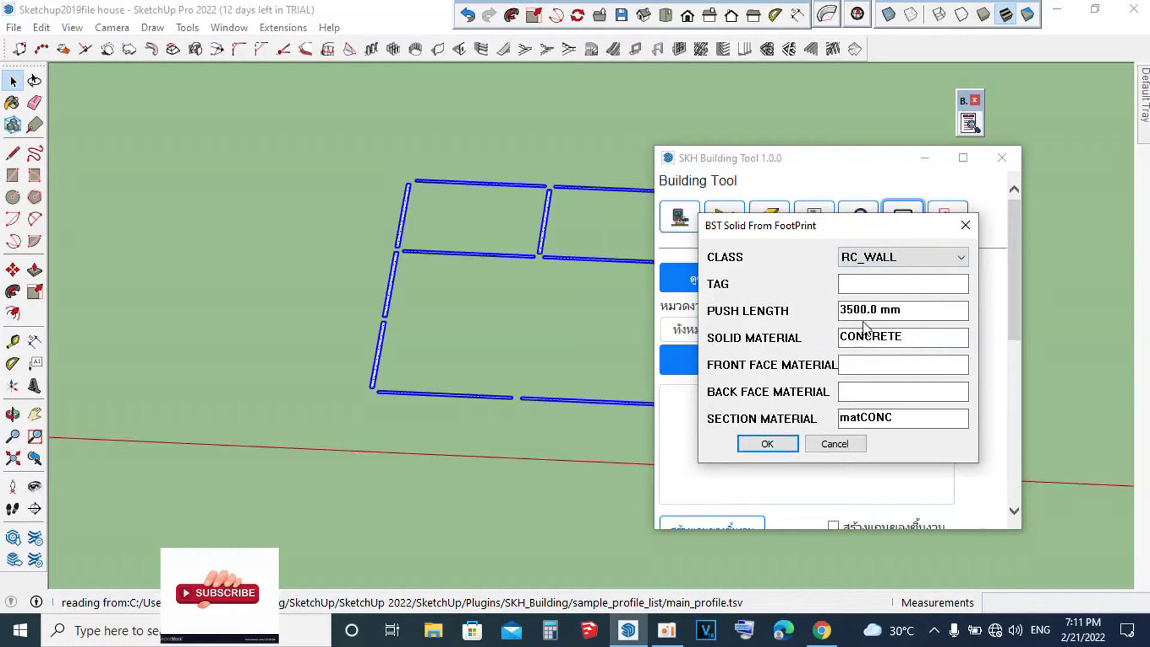
click(766, 446)
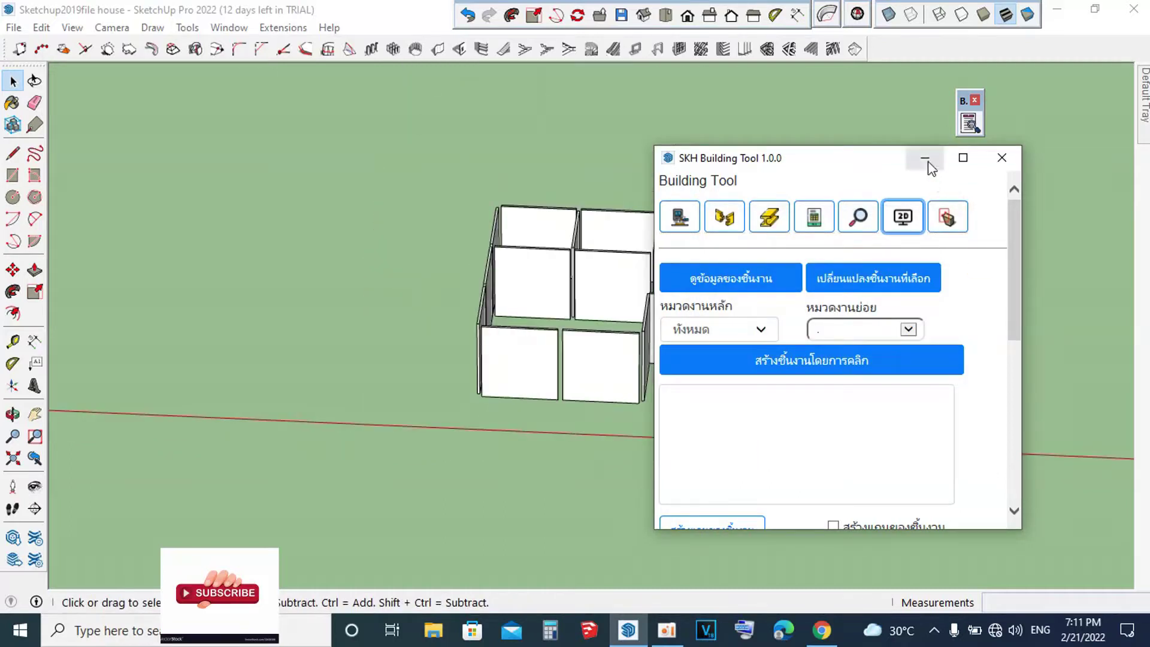
Step: Widen the Building Tool panel and orbit around the new wall solids to a front view
scroll(580, 222, down, 2)
scroll(282, 225, down, 2)
scroll(420, 232, up, 3)
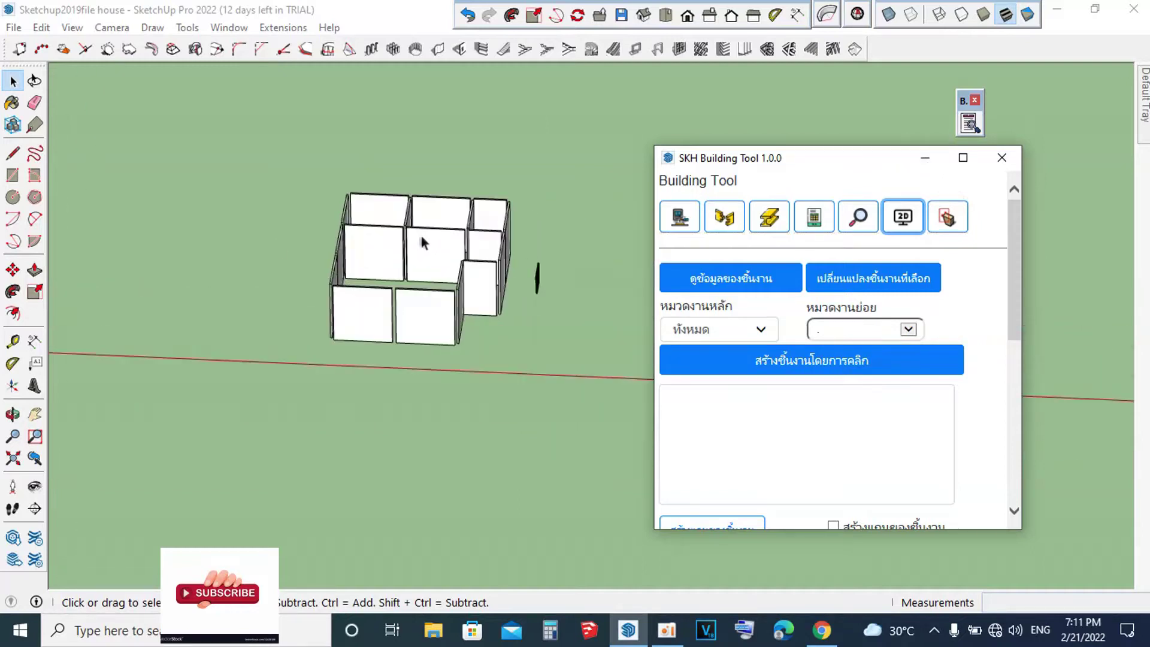
scroll(445, 269, up, 3)
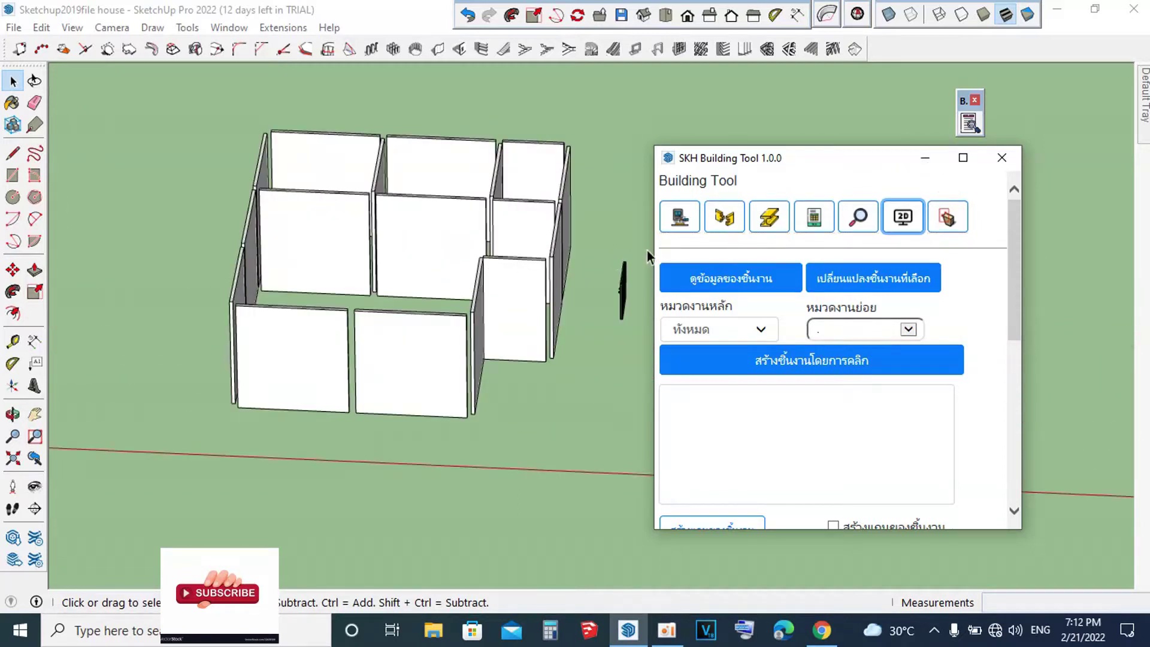
drag(754, 242, 683, 247)
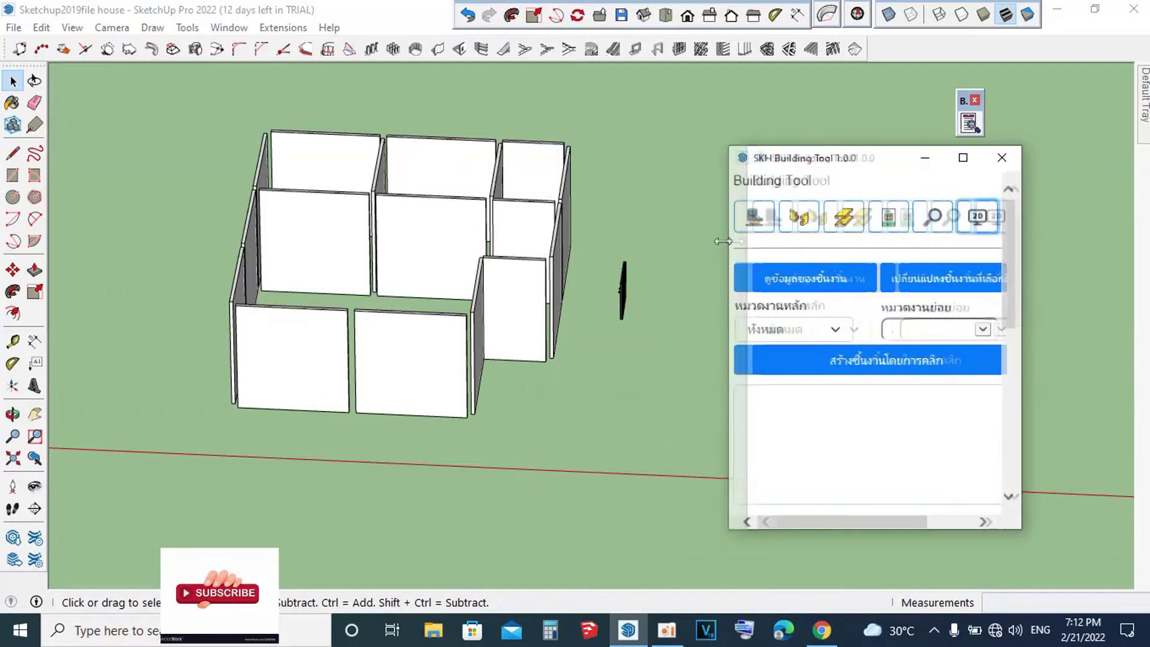
scroll(419, 244, down, 3)
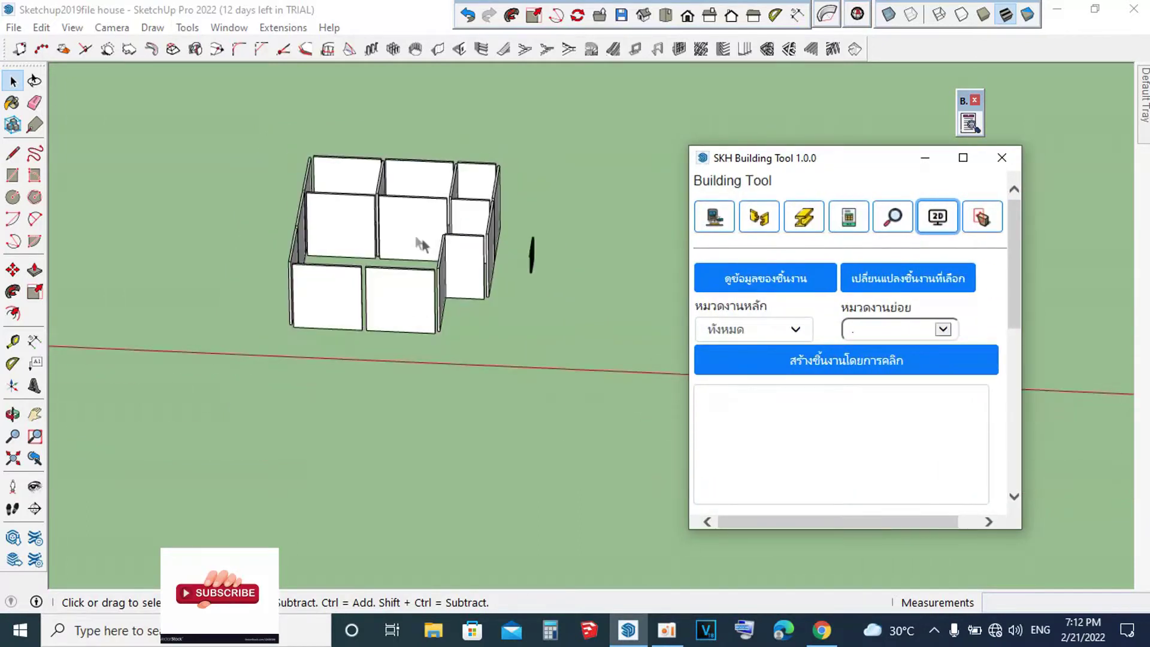
scroll(444, 278, up, 5)
middle_drag(411, 251, 432, 139)
scroll(419, 180, down, 5)
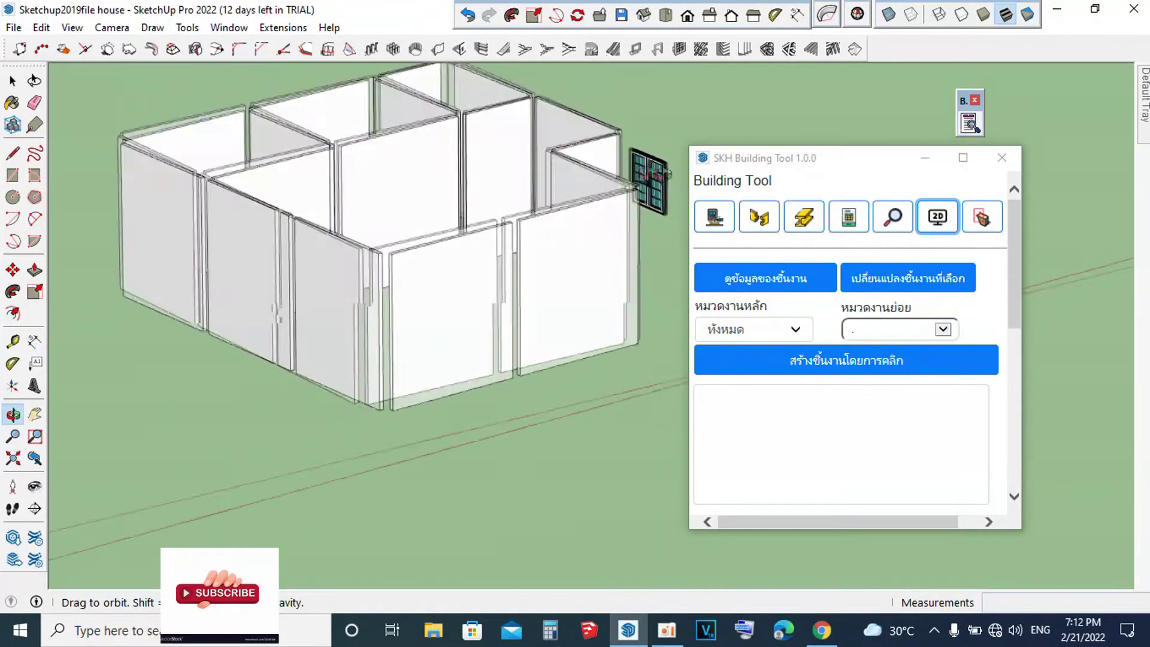
scroll(381, 197, down, 3)
scroll(341, 234, down, 2)
scroll(431, 306, up, 3)
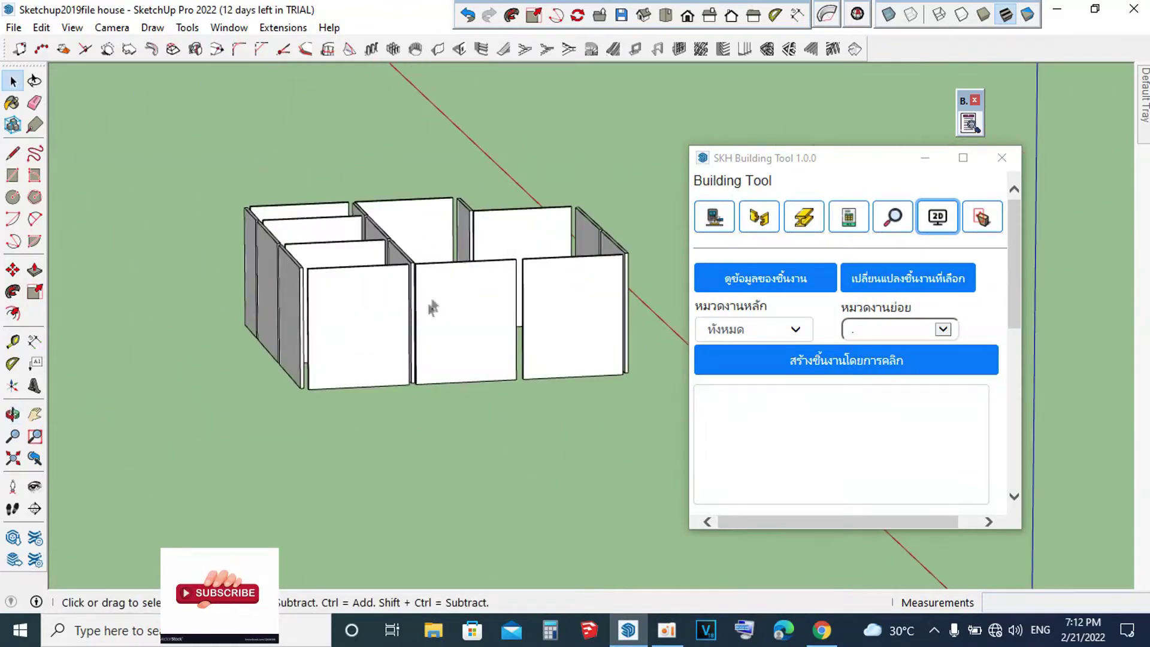
scroll(458, 249, up, 2)
scroll(457, 249, down, 4)
mouse_move(457, 249)
middle_down()
mouse_move(526, 212)
mouse_move(458, 303)
middle_up()
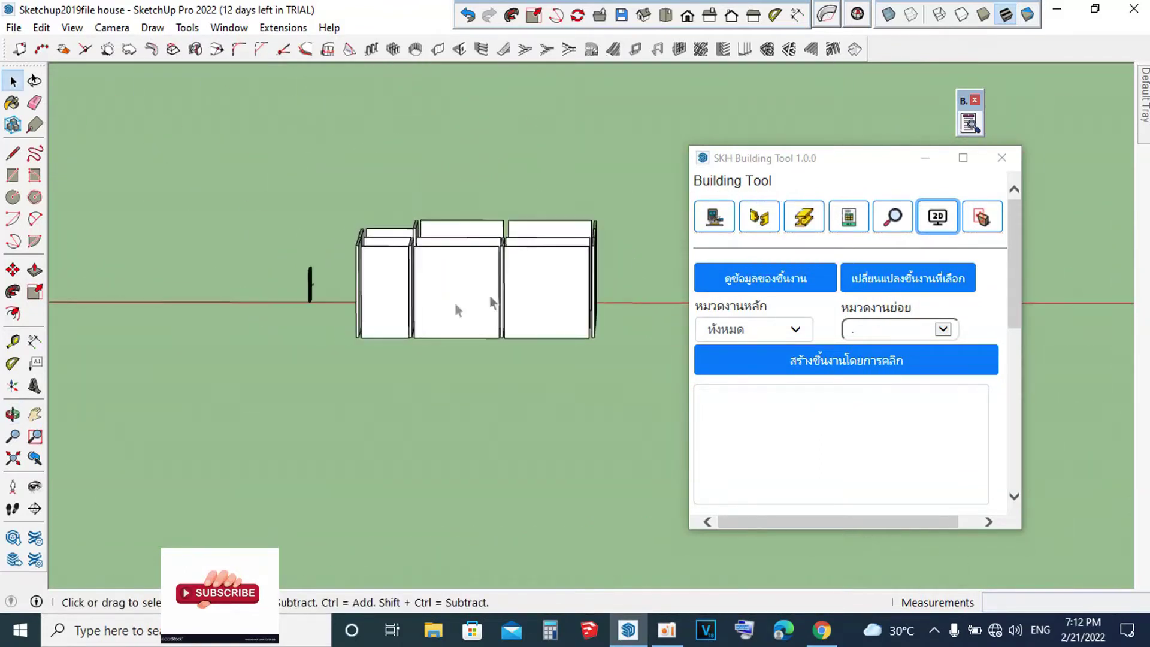
mouse_move(355, 257)
middle_down()
mouse_move(236, 260)
mouse_move(539, 269)
middle_up()
scroll(599, 252, up, 3)
scroll(758, 228, down, 1)
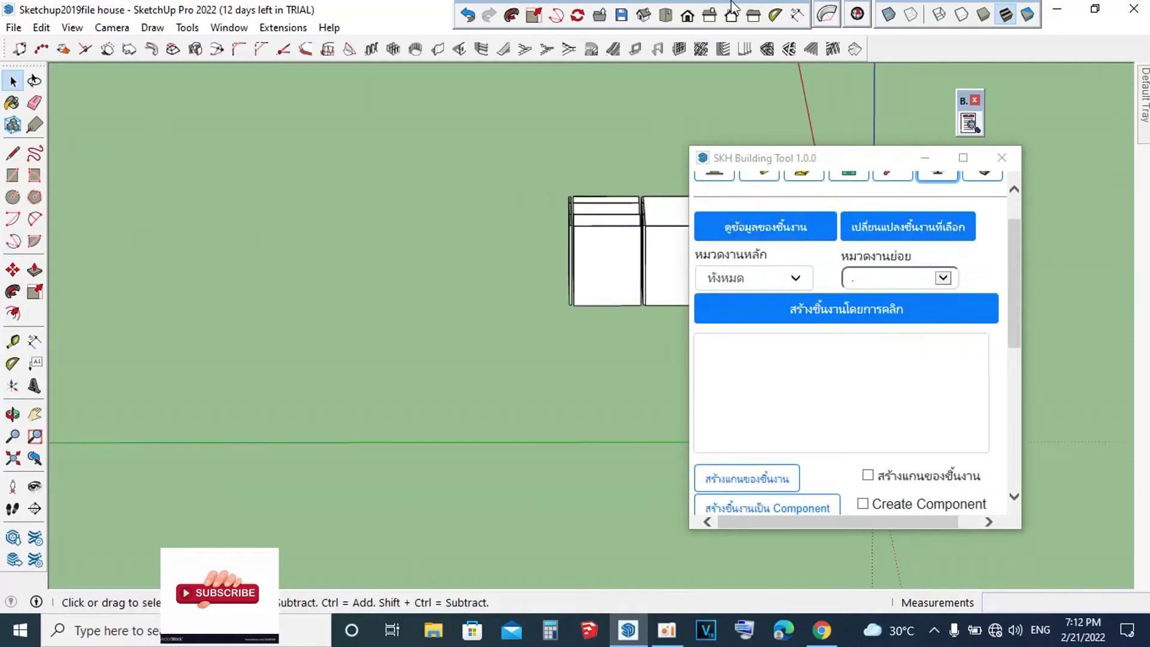
Step: Close the Building Tool panel and orbit to look down into the house shell
click(1001, 158)
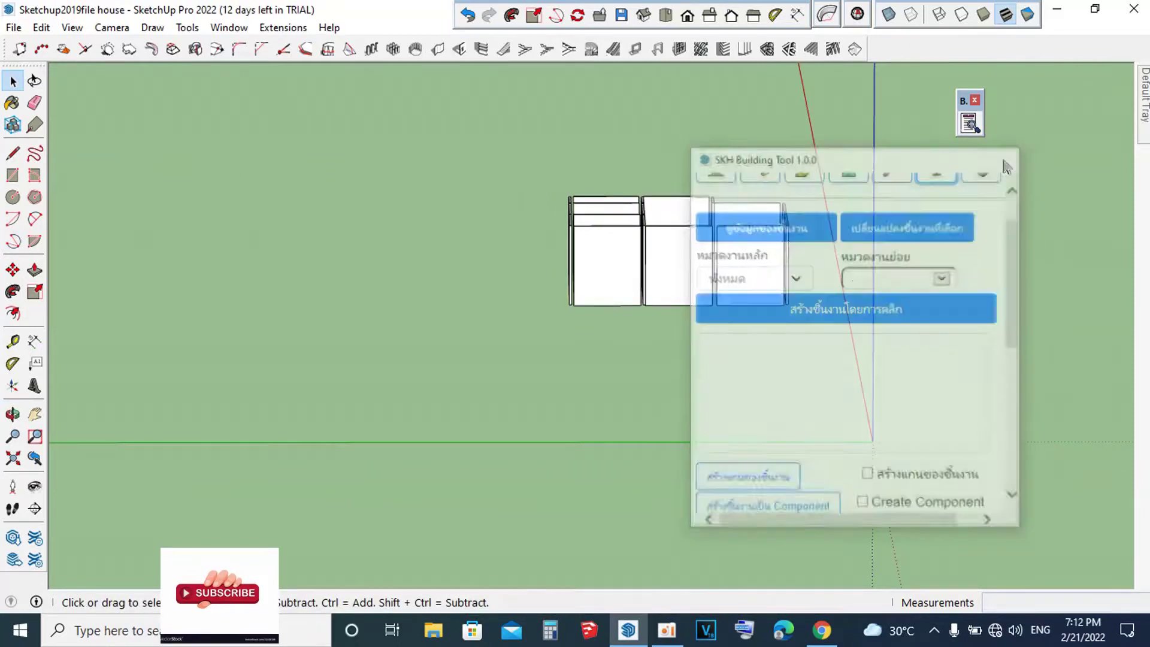
scroll(886, 185, down, 2)
scroll(692, 208, up, 3)
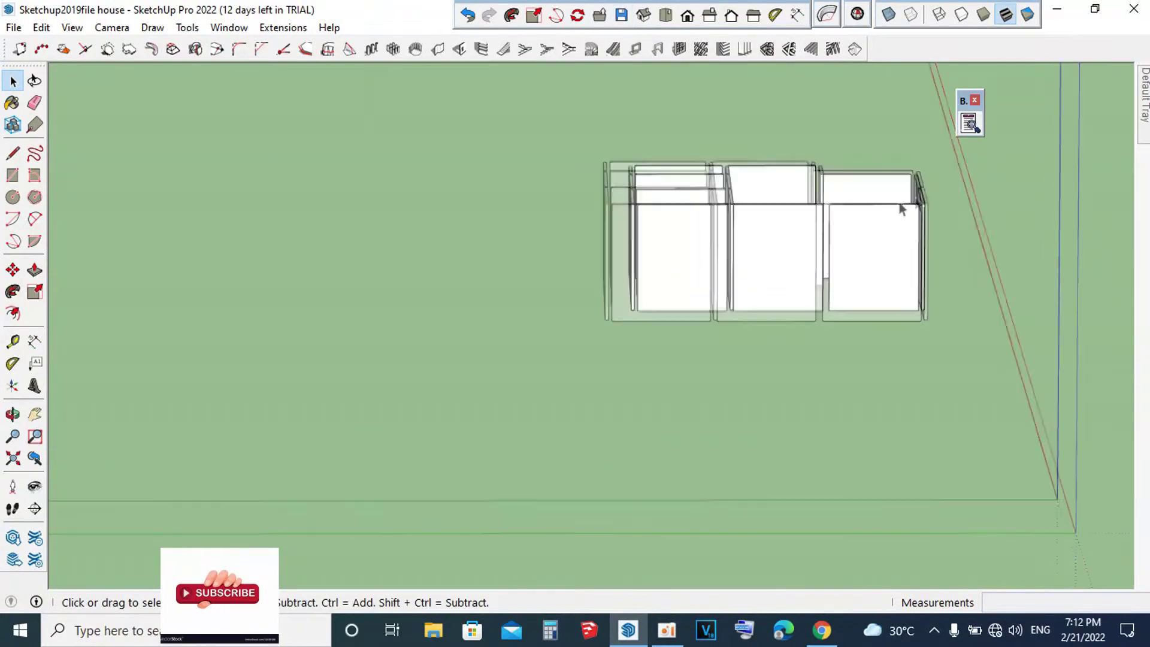
scroll(837, 267, down, 3)
scroll(837, 268, up, 2)
scroll(879, 241, up, 2)
middle_drag(842, 236, 405, 267)
scroll(588, 278, up, 2)
scroll(617, 257, down, 4)
scroll(709, 283, down, 2)
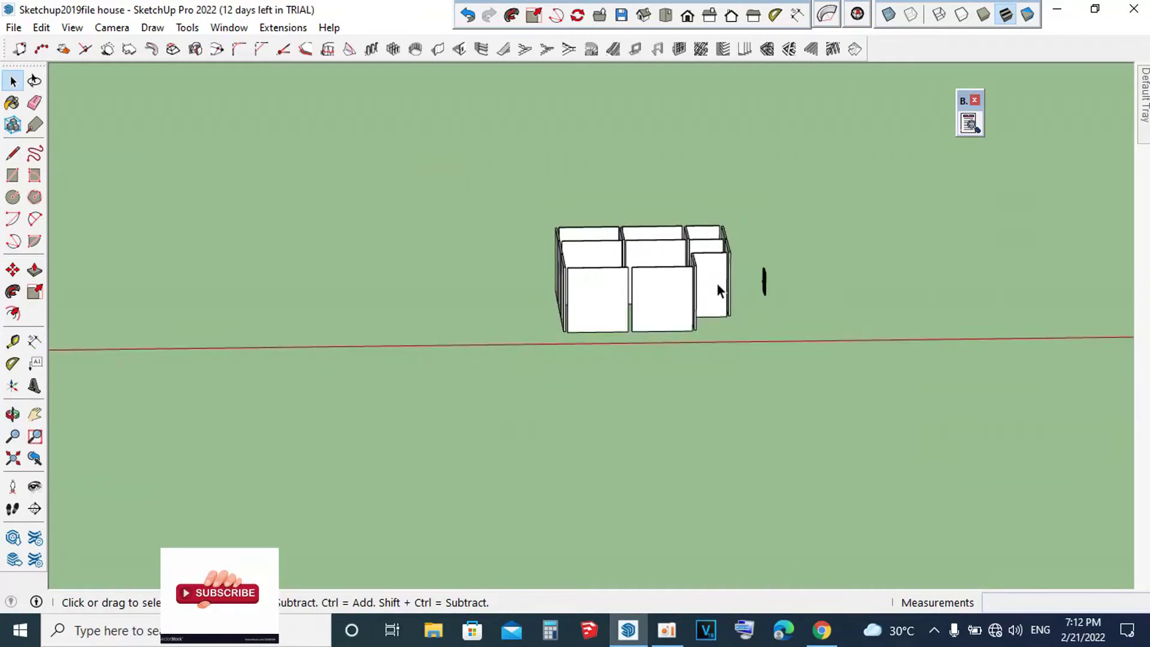
scroll(717, 283, up, 1)
middle_drag(649, 289, 538, 318)
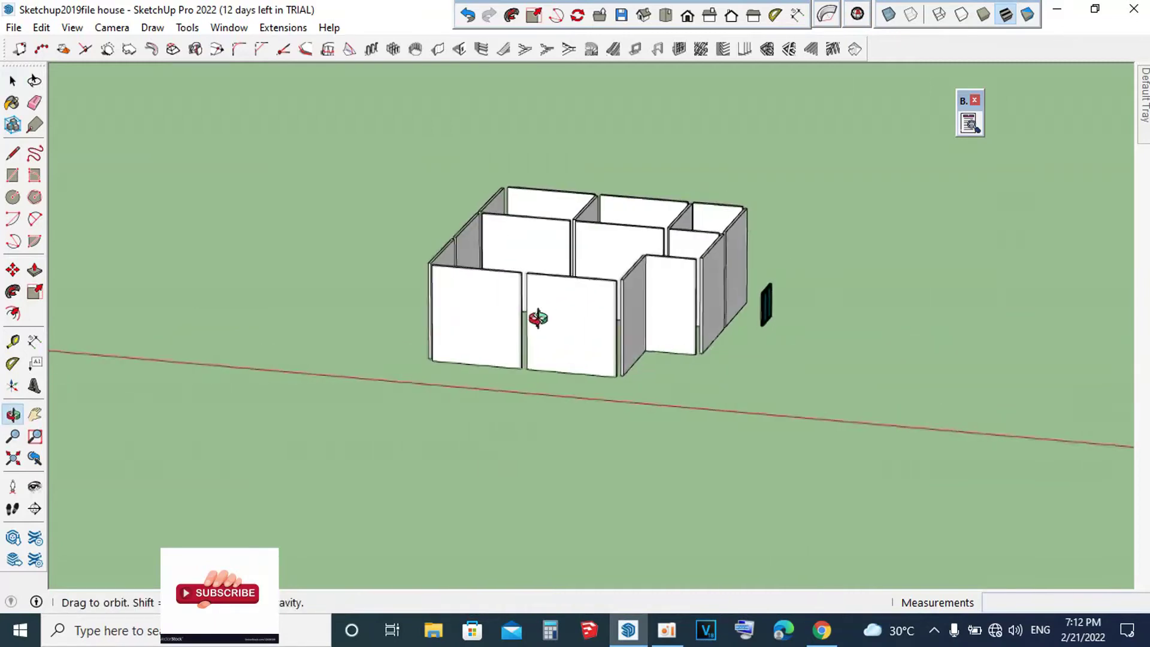
Step: Turn the ss tag back on so the columns show, and orbit toward the house
scroll(667, 316, up, 2)
scroll(649, 306, down, 1)
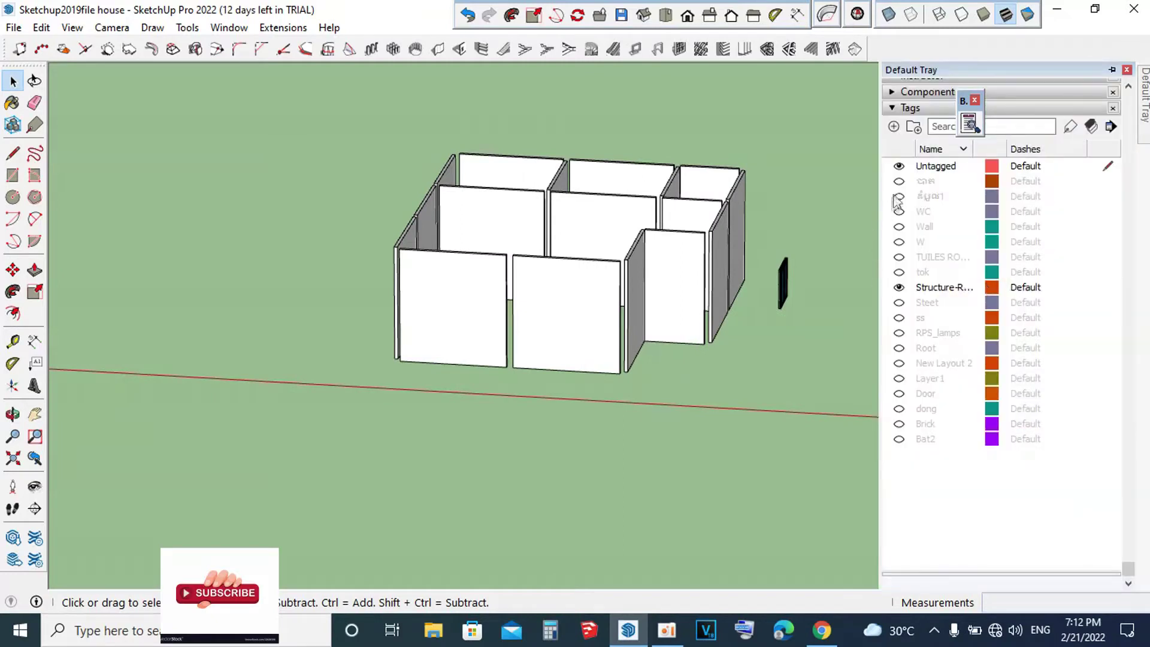
click(899, 319)
mouse_move(481, 285)
middle_down()
mouse_move(527, 305)
mouse_move(641, 299)
middle_up()
scroll(493, 297, down, 2)
scroll(493, 296, down, 5)
scroll(520, 287, up, 2)
scroll(552, 275, down, 2)
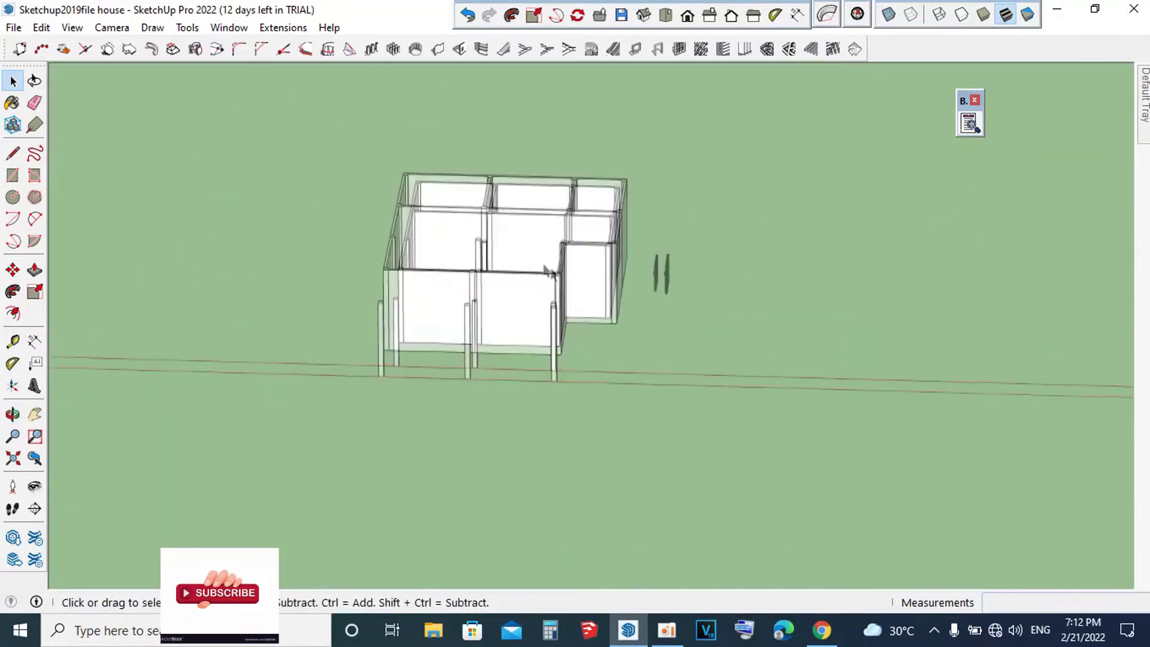
Step: Draw a flat rectangle right of the house, cancel a trial Push/Pull, and select its face
key(r)
click(739, 334)
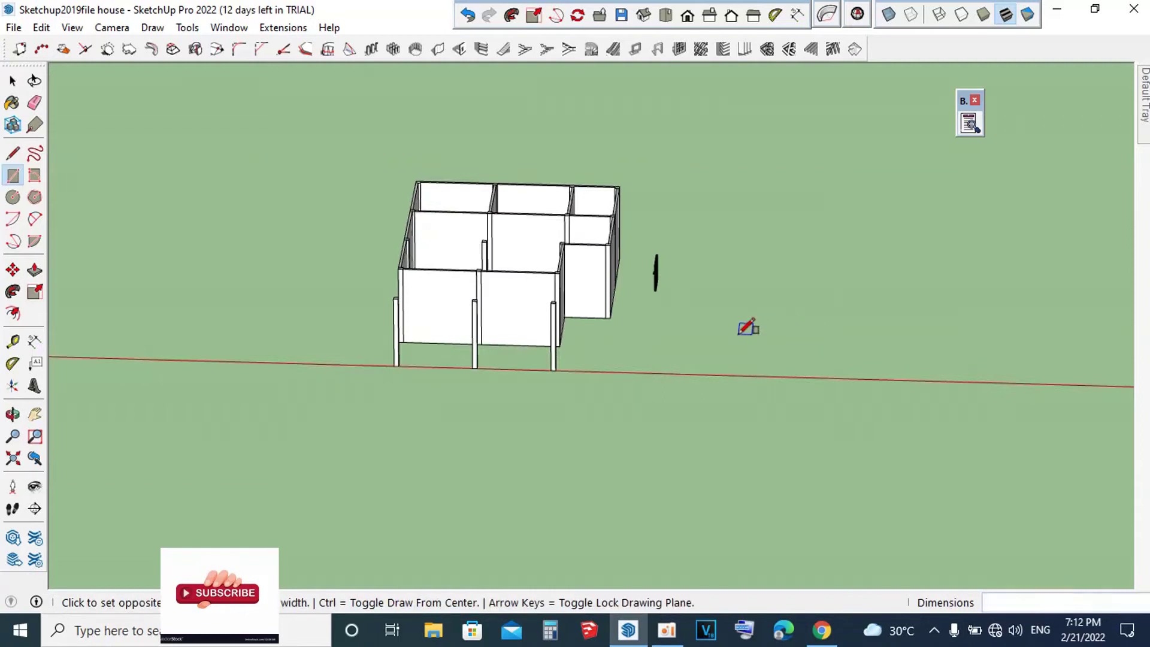
click(770, 277)
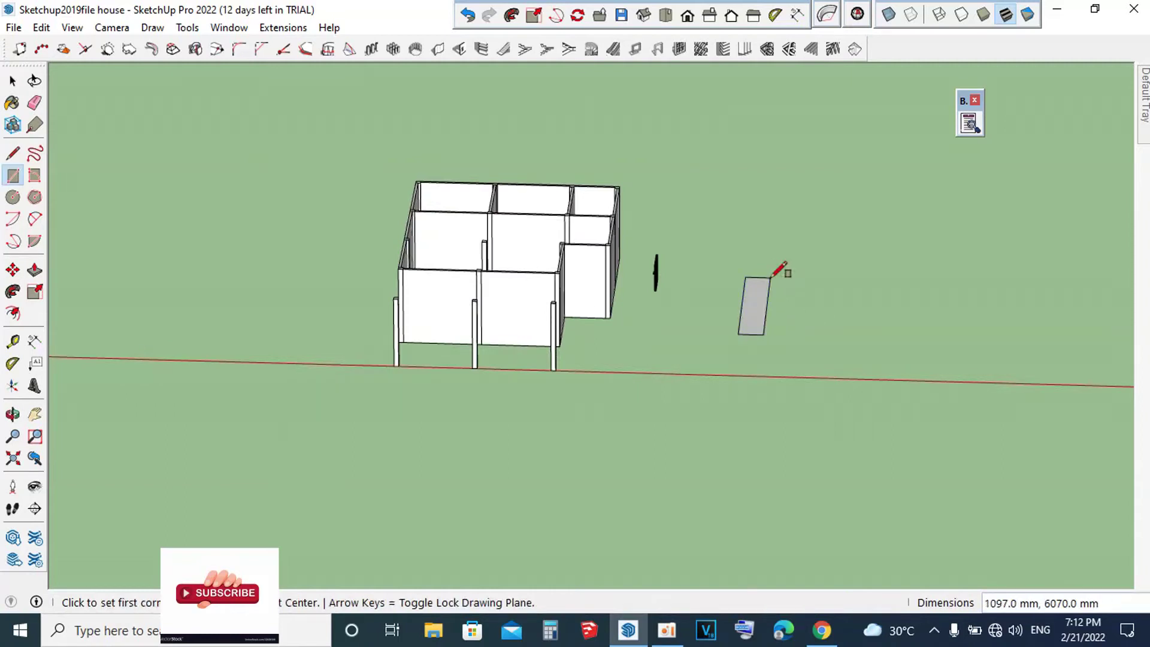
key(space)
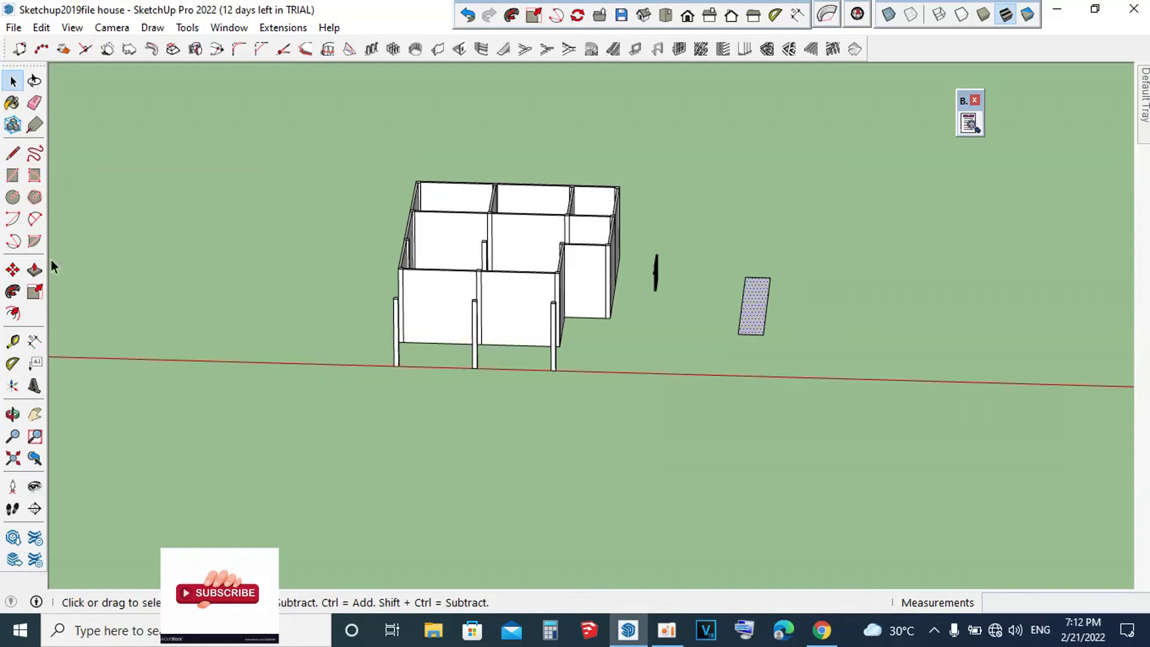
click(35, 270)
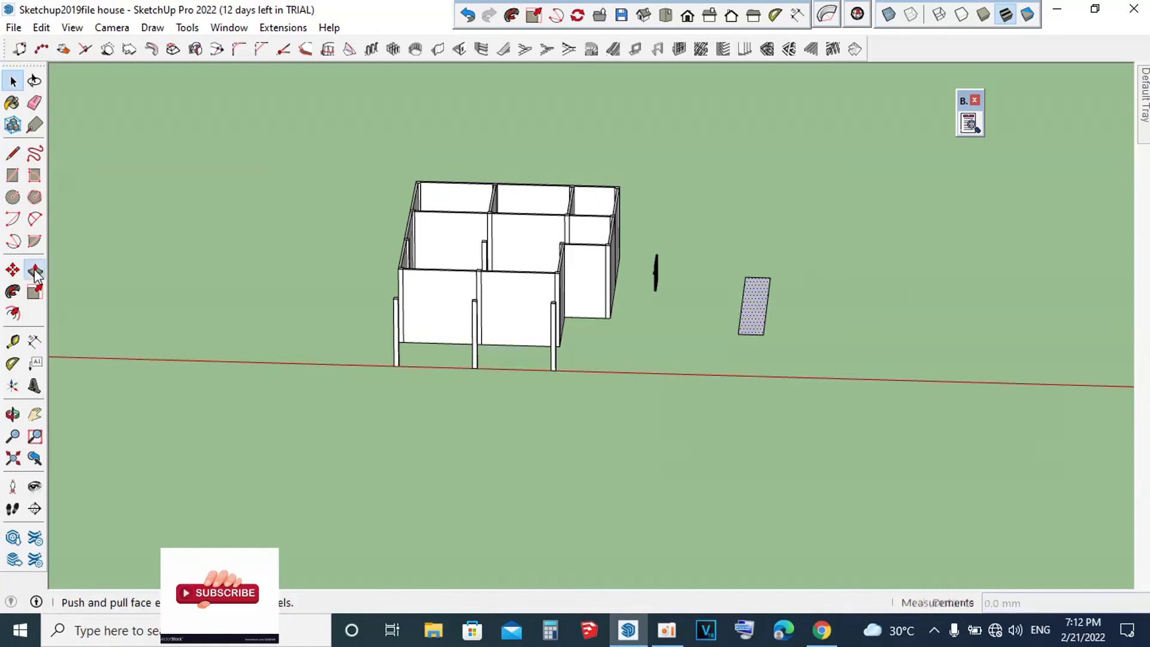
click(749, 321)
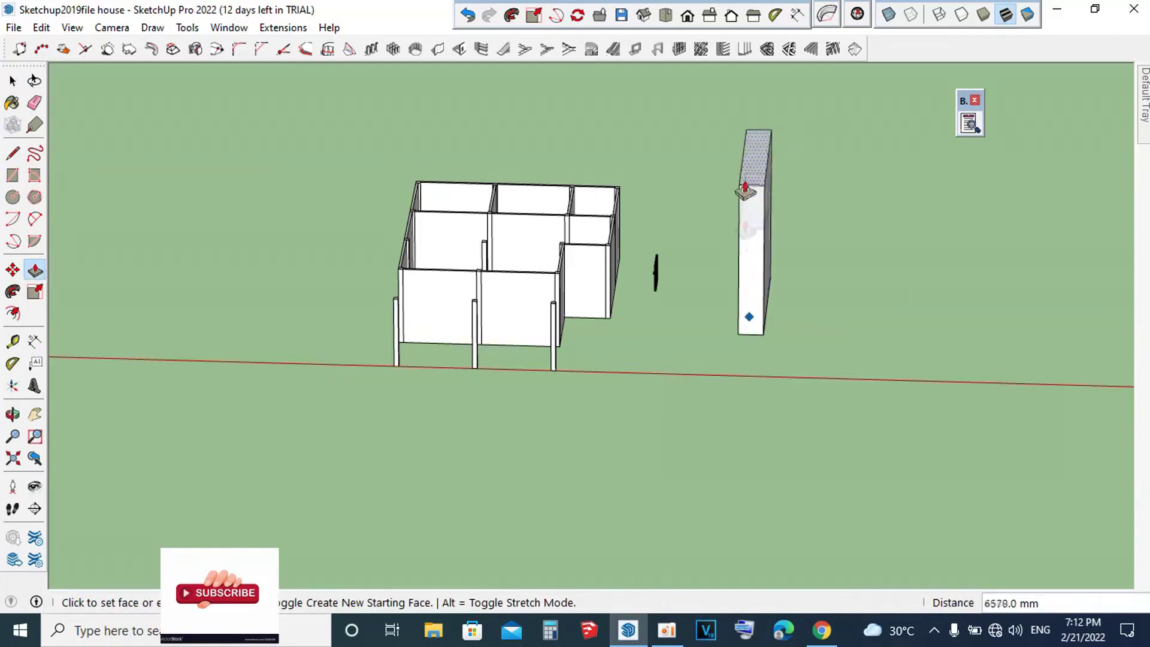
key(space)
drag(823, 244, 773, 304)
Step: Extrude the rectangular footprint into a 3500 mm solid with class RC_GIRDER
click(983, 127)
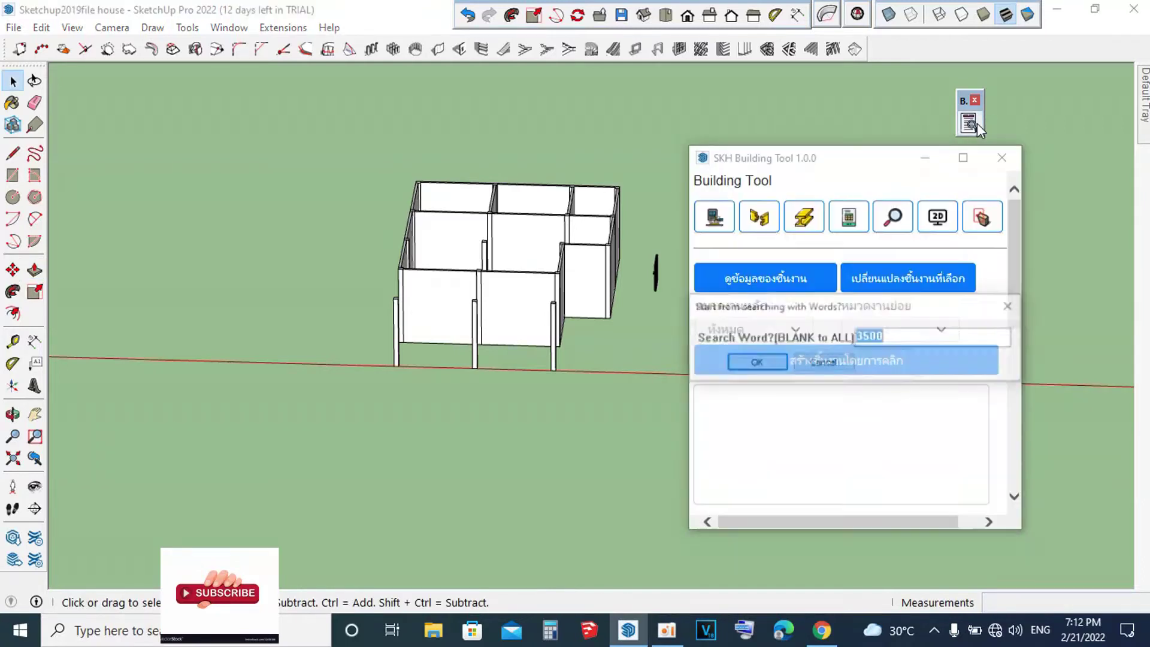
click(746, 363)
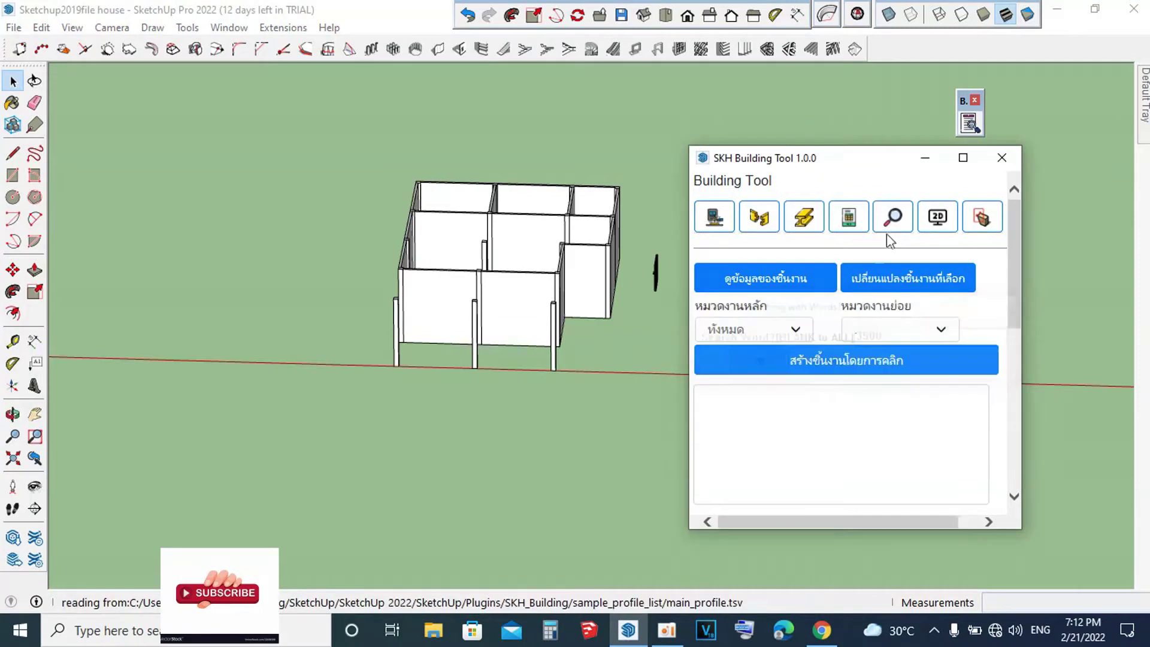
click(939, 221)
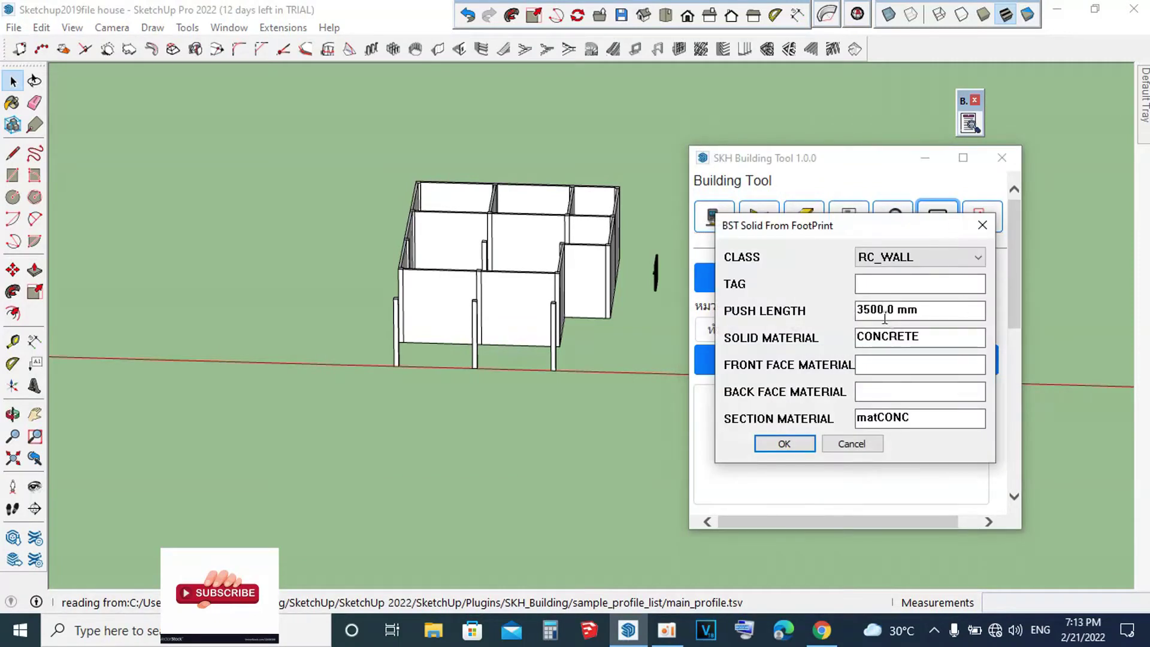
click(972, 259)
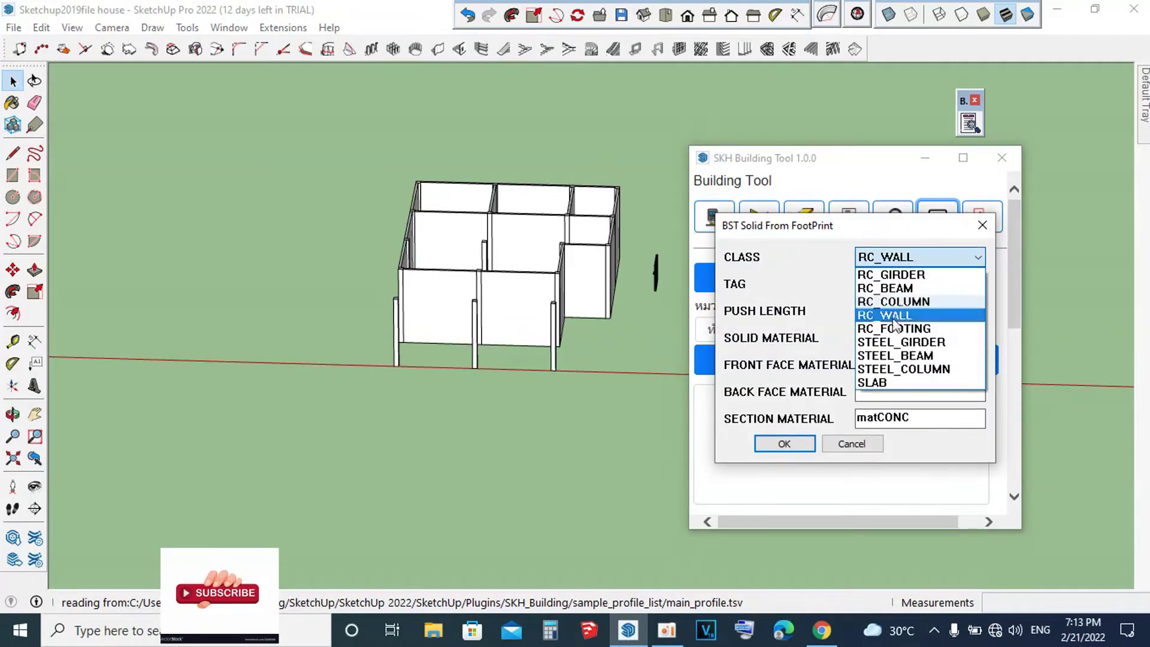
click(894, 319)
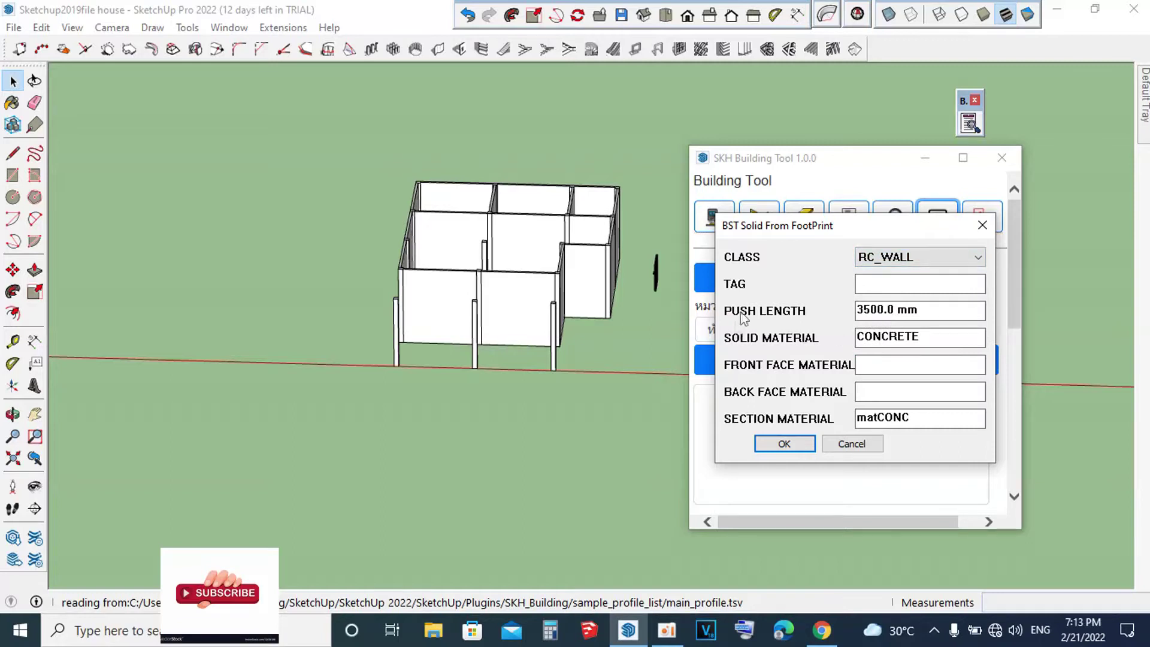
click(978, 258)
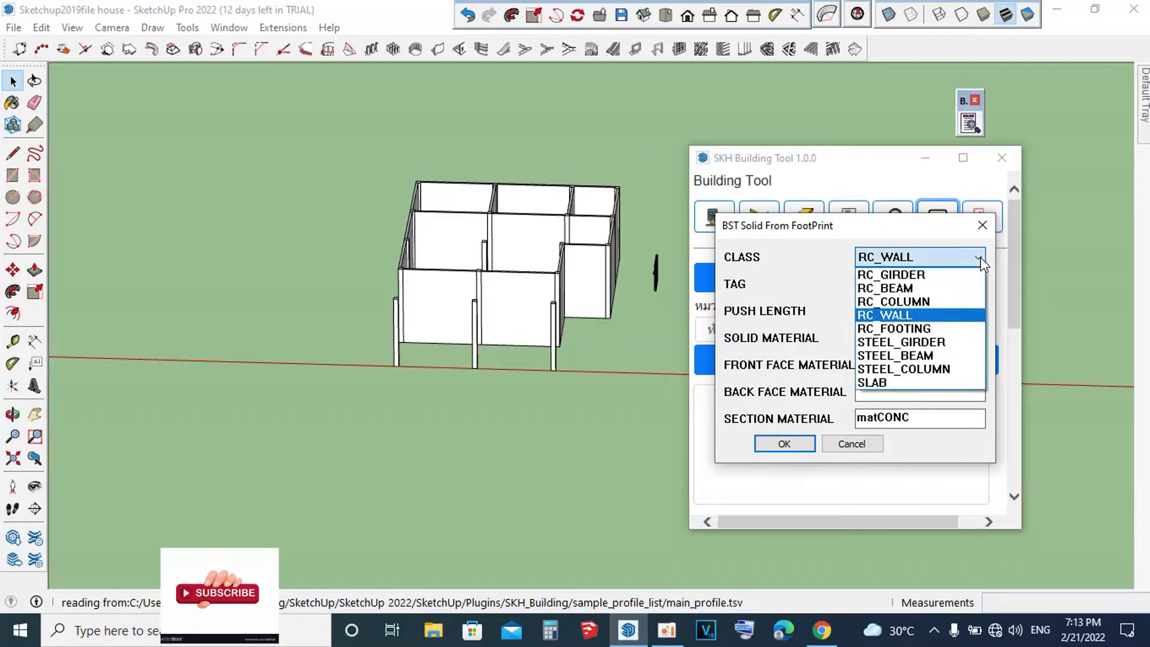
click(933, 277)
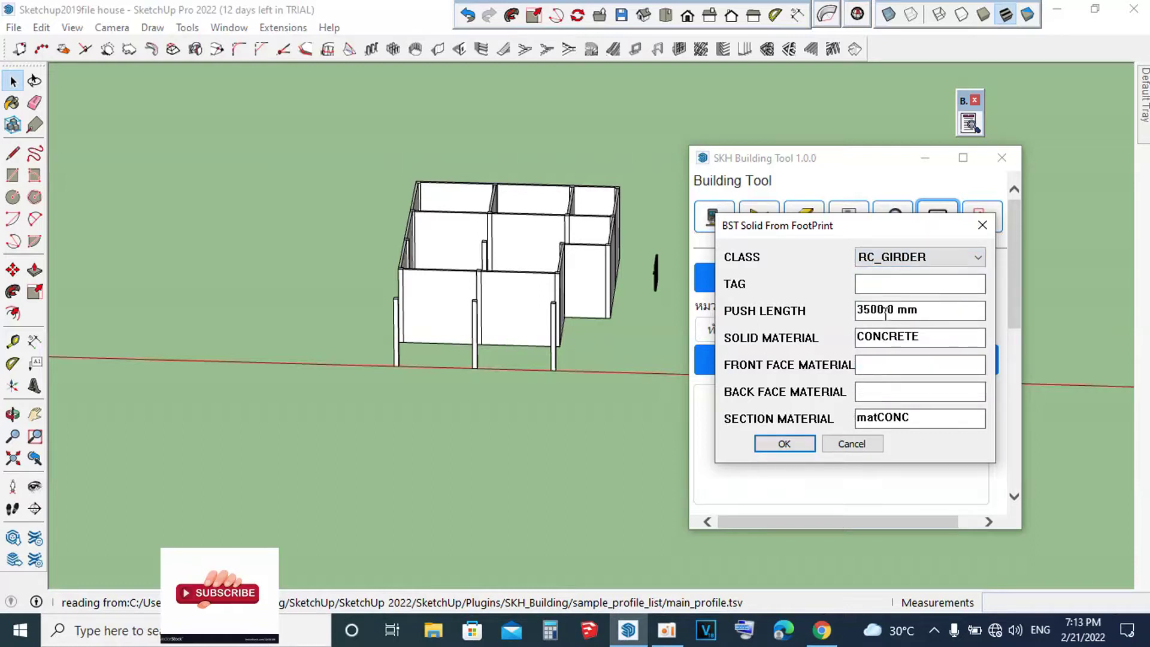
click(785, 444)
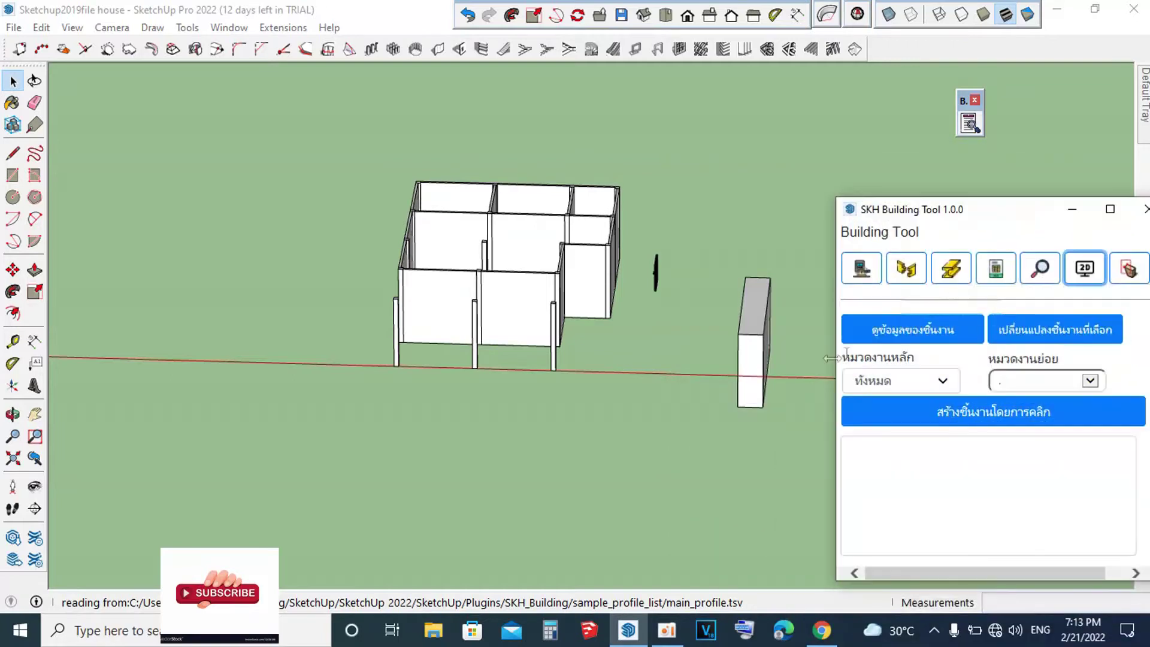
Step: Zoom and orbit in for a close view of the new RC_GIRDER block
scroll(757, 343, up, 3)
scroll(767, 350, up, 2)
mouse_move(767, 350)
middle_down()
mouse_move(660, 275)
mouse_move(484, 249)
mouse_move(817, 288)
middle_up()
scroll(378, 189, down, 5)
scroll(534, 247, down, 3)
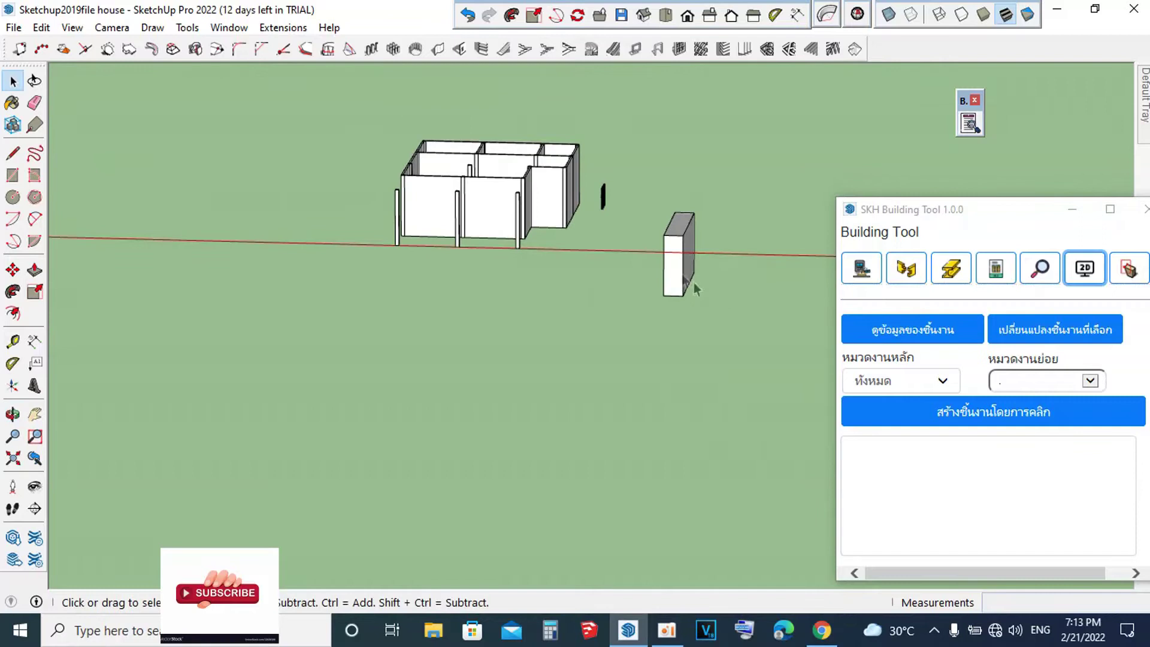
scroll(688, 248, up, 3)
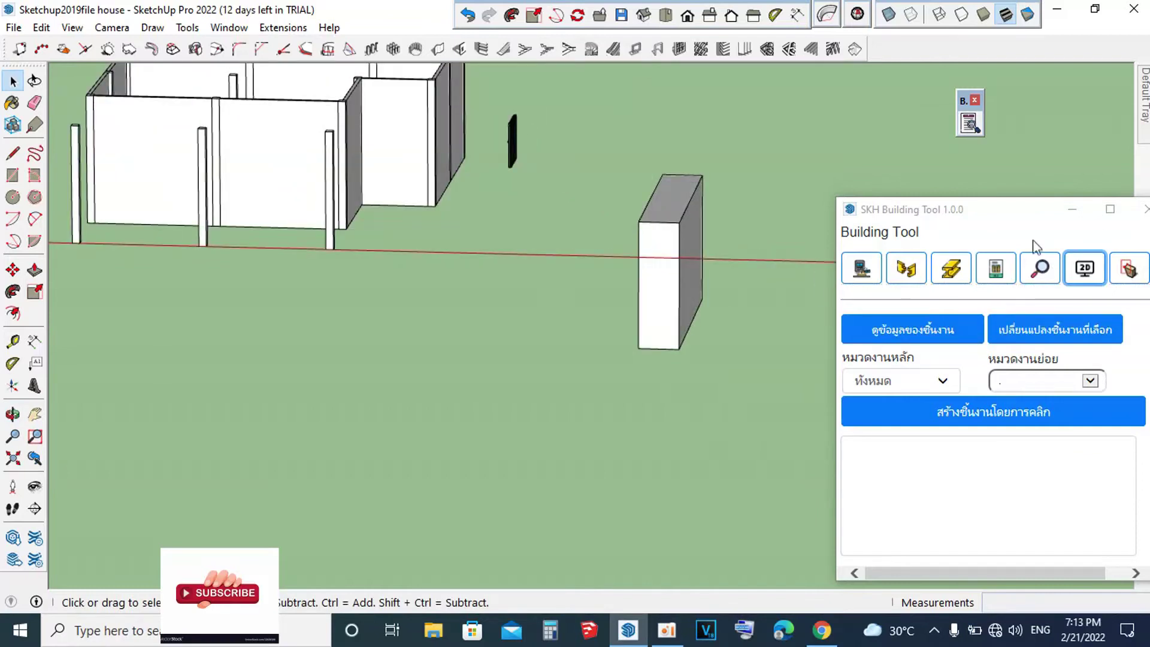
Step: Undo the extrusion and rebuild the footprint as a 3500 mm RC_COLUMN solid
click(468, 15)
drag(614, 238, 613, 238)
click(1085, 269)
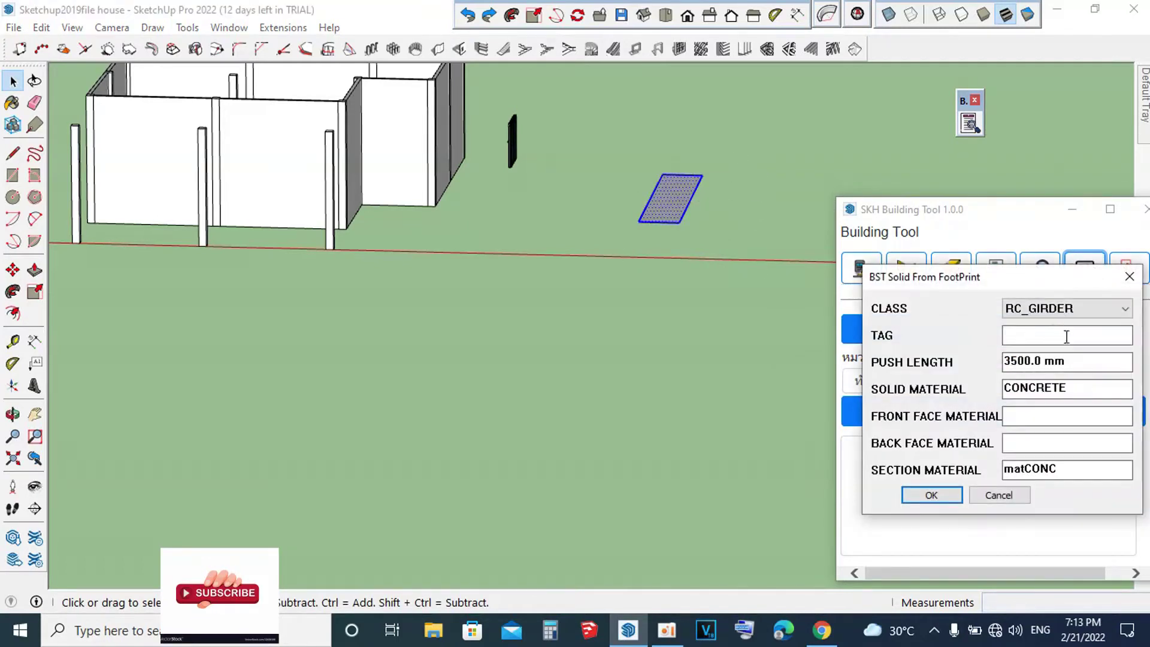
click(1125, 309)
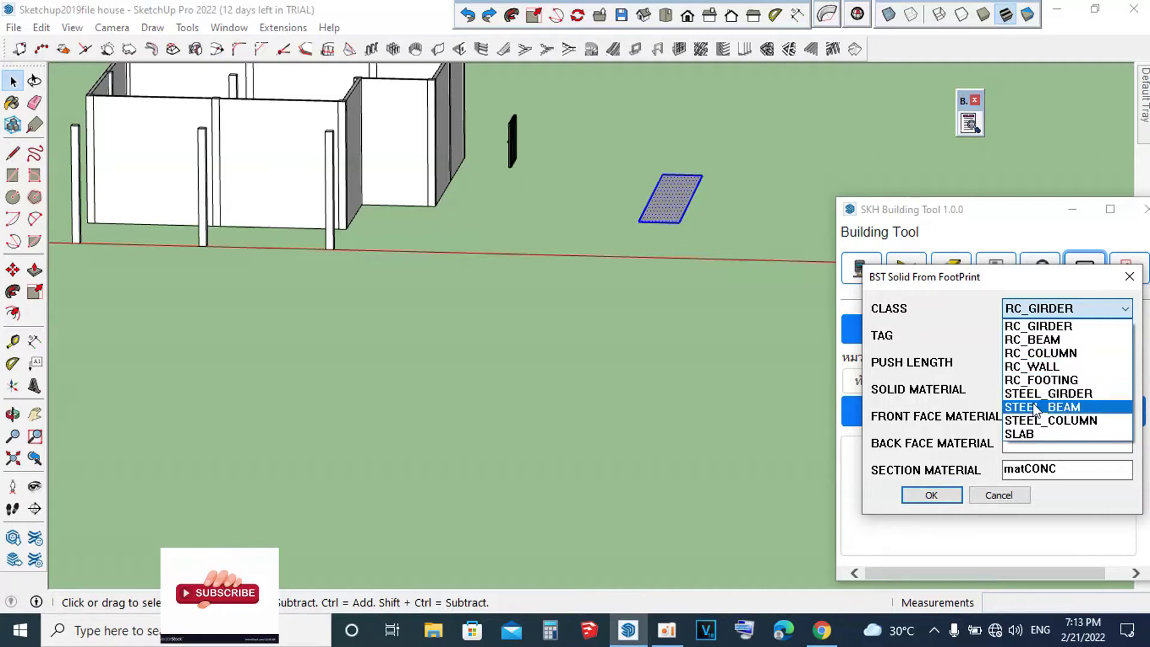
click(1056, 356)
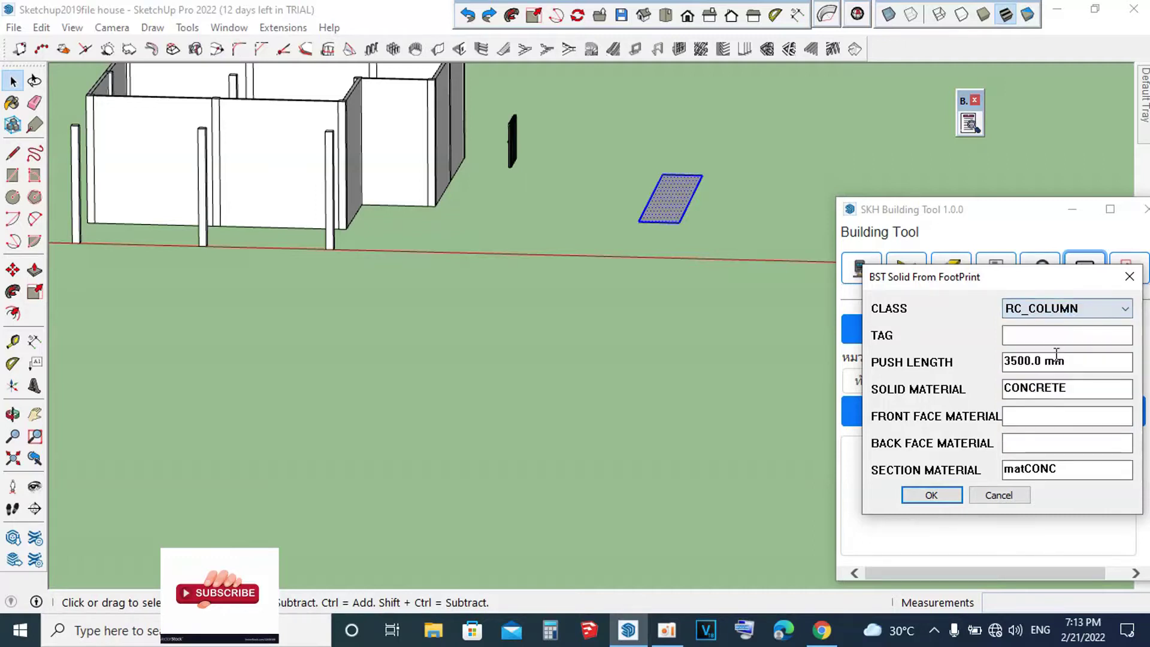
click(932, 503)
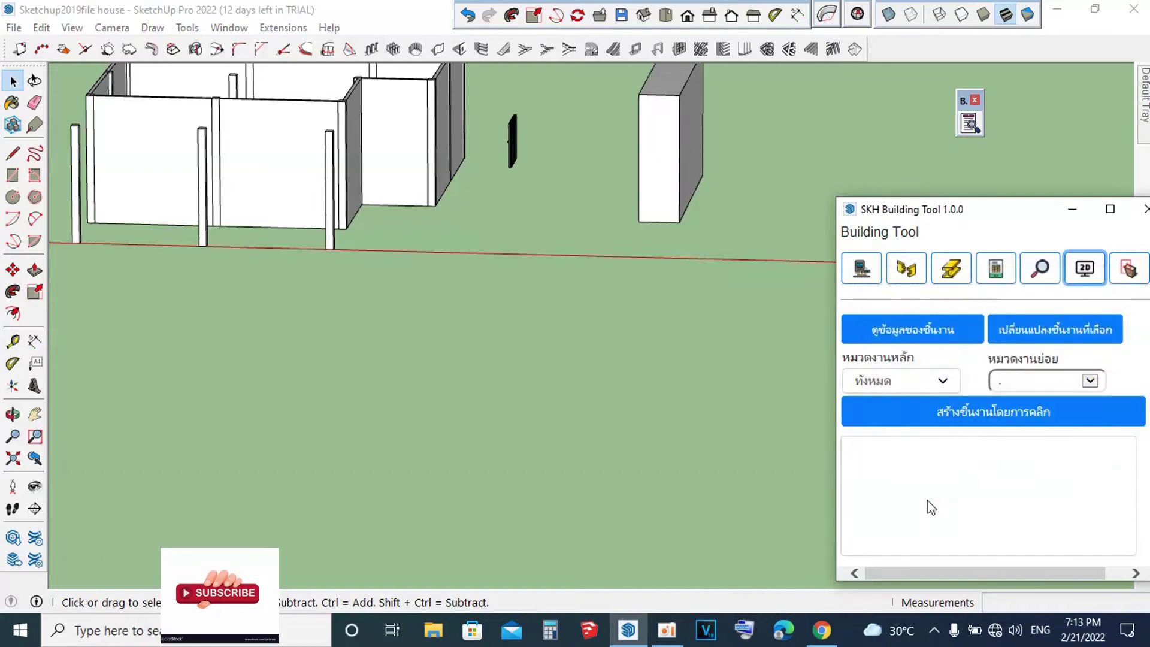
Step: Orbit and zoom toward a top-down view to inspect the new solid beside the house
scroll(641, 446, down, 3)
click(664, 390)
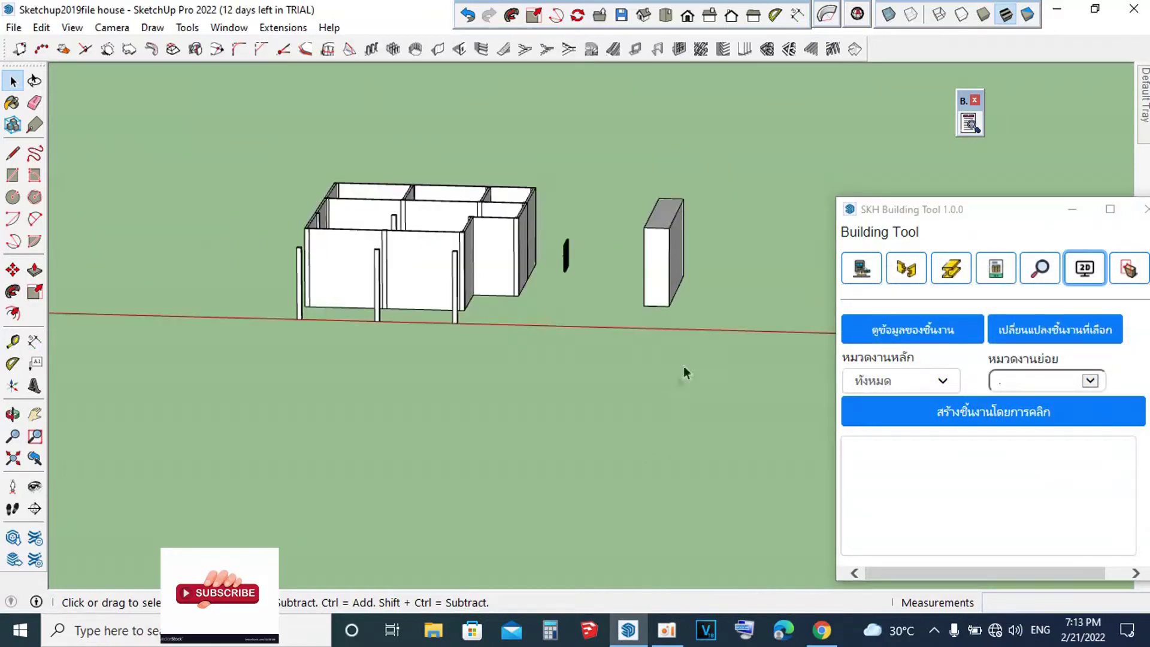
scroll(710, 228, up, 2)
scroll(646, 118, down, 2)
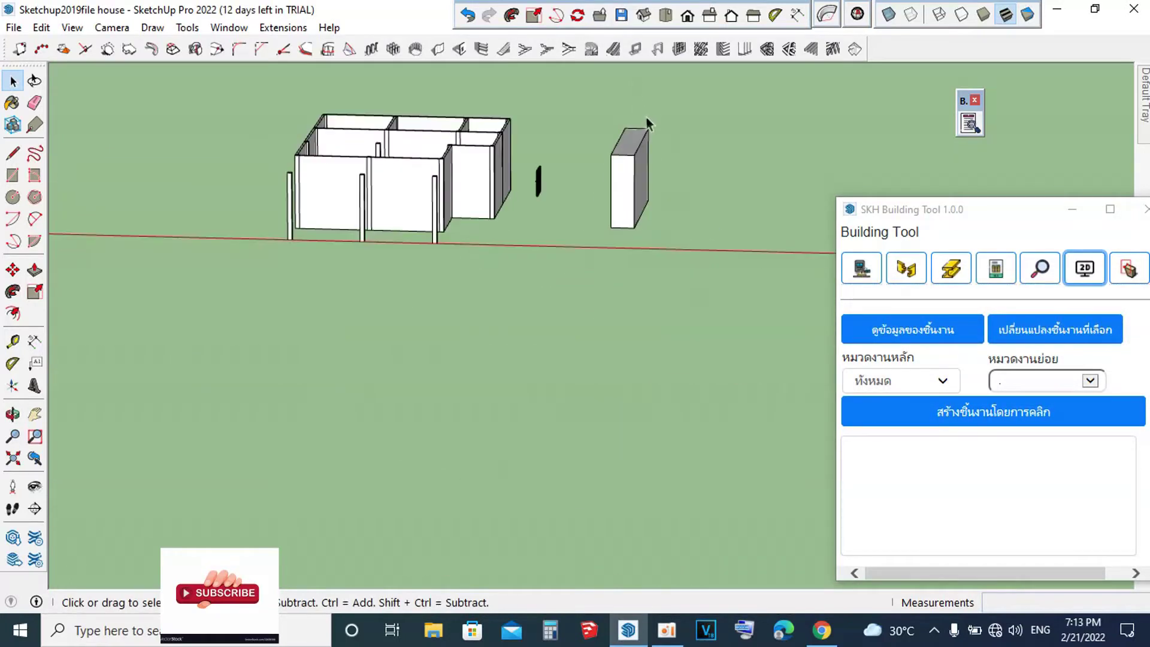
middle_drag(638, 186, 455, 289)
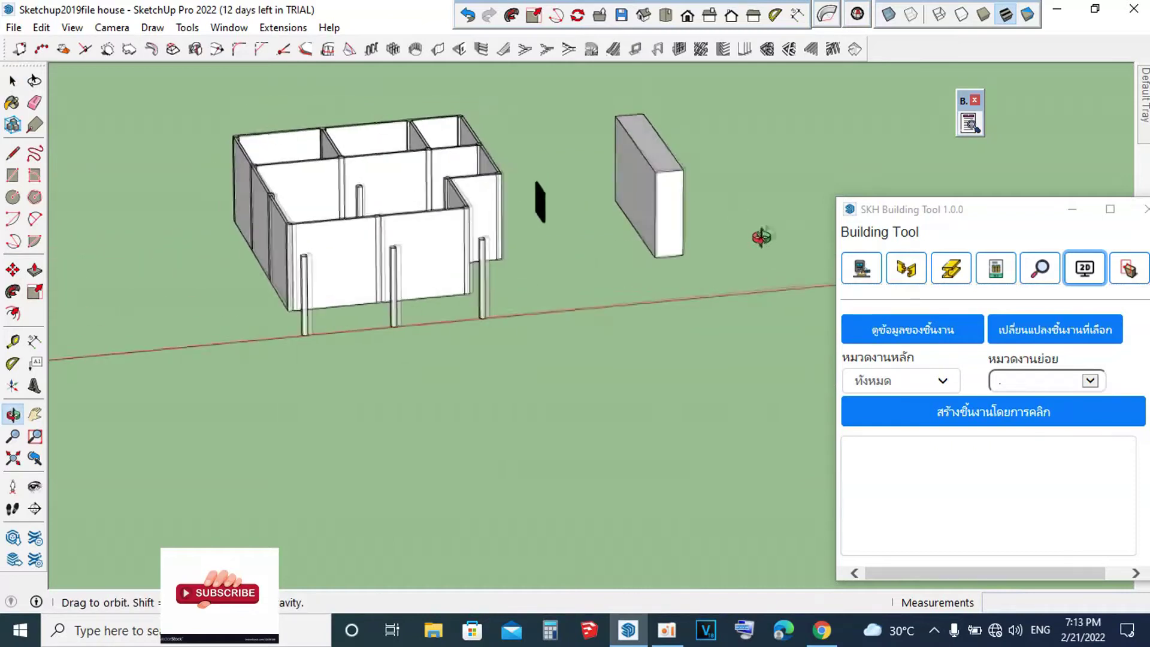
scroll(476, 213, up, 3)
scroll(763, 213, down, 3)
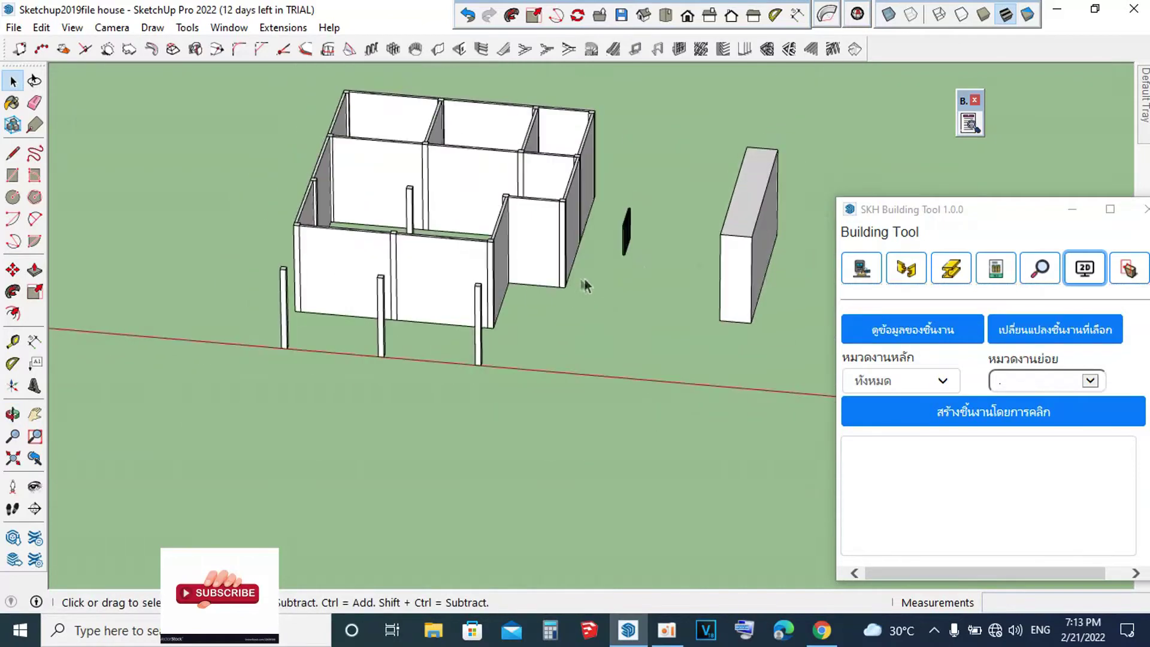
scroll(773, 271, down, 2)
scroll(509, 246, down, 3)
scroll(686, 256, up, 2)
scroll(686, 256, up, 2)
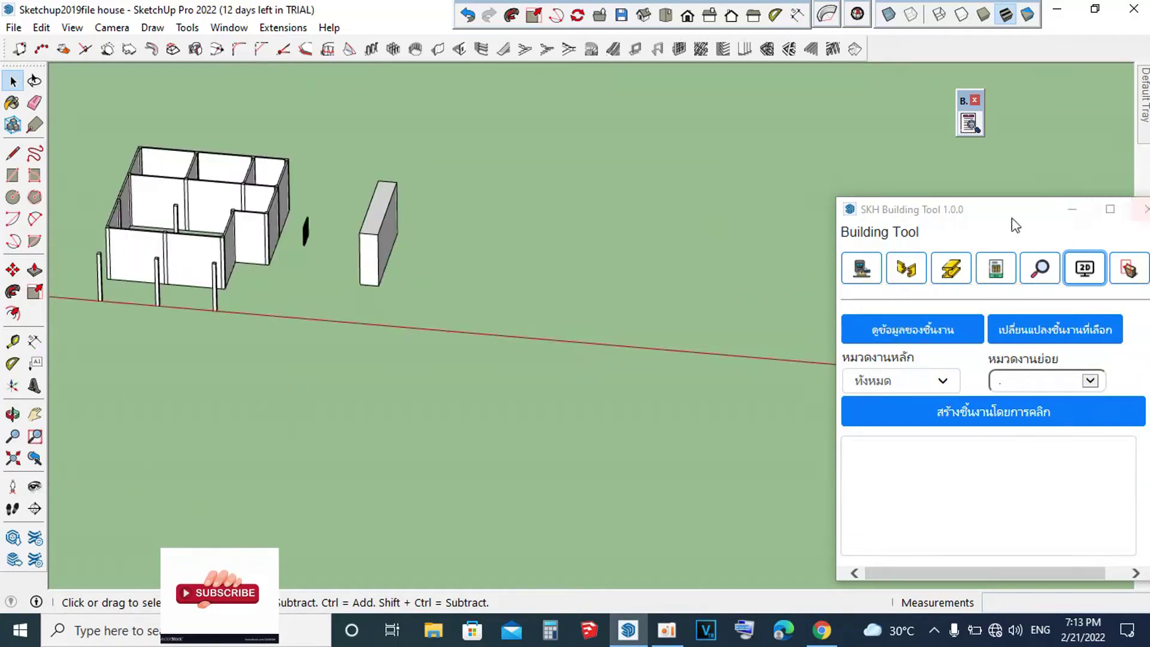
Step: Move the Building Tool panel further left
drag(1012, 218, 913, 218)
scroll(508, 270, down, 2)
scroll(509, 269, down, 2)
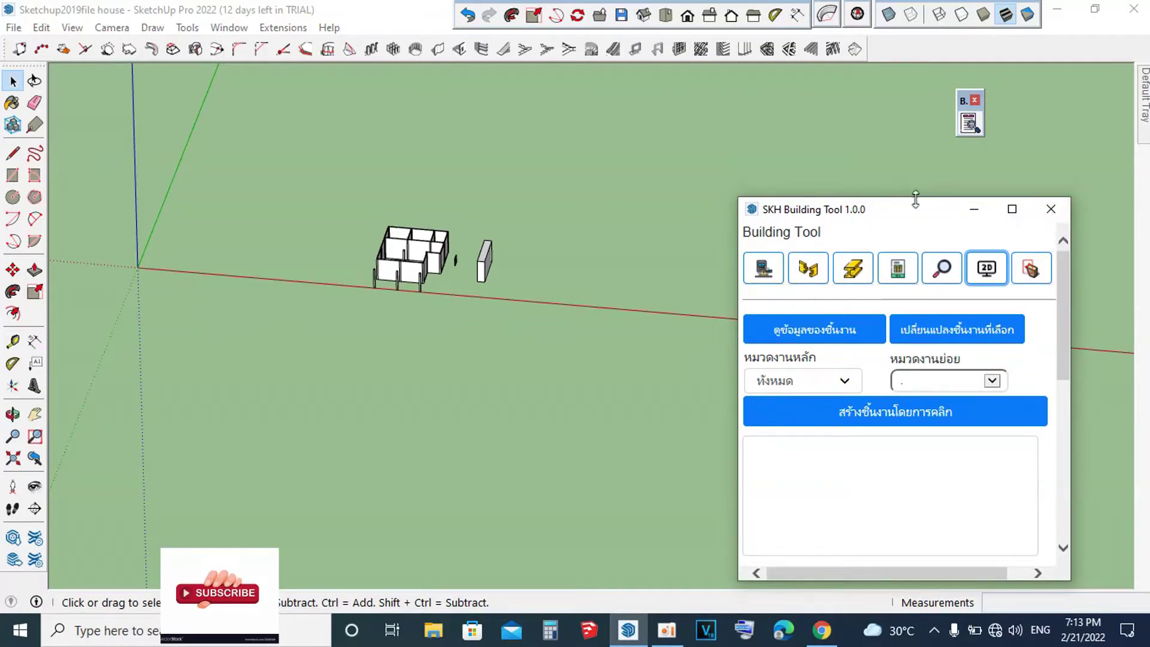
Step: Make the Building Tool panel taller and scroll through its creation options
drag(916, 198, 910, 51)
scroll(958, 303, down, 1)
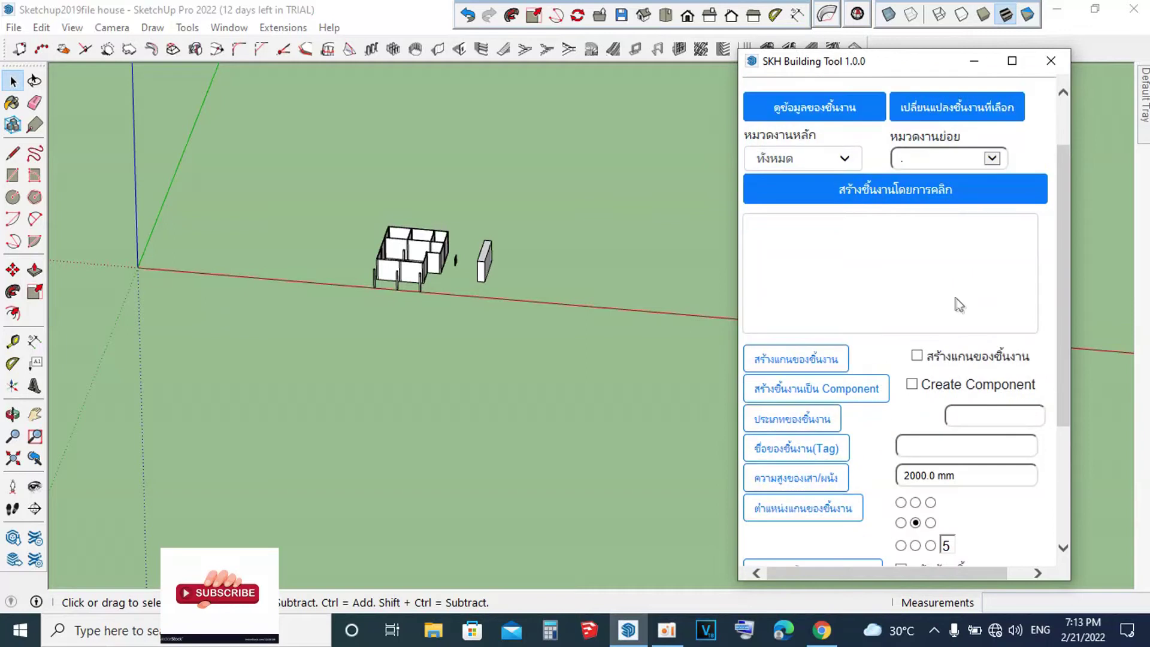
scroll(973, 386, down, 3)
click(865, 497)
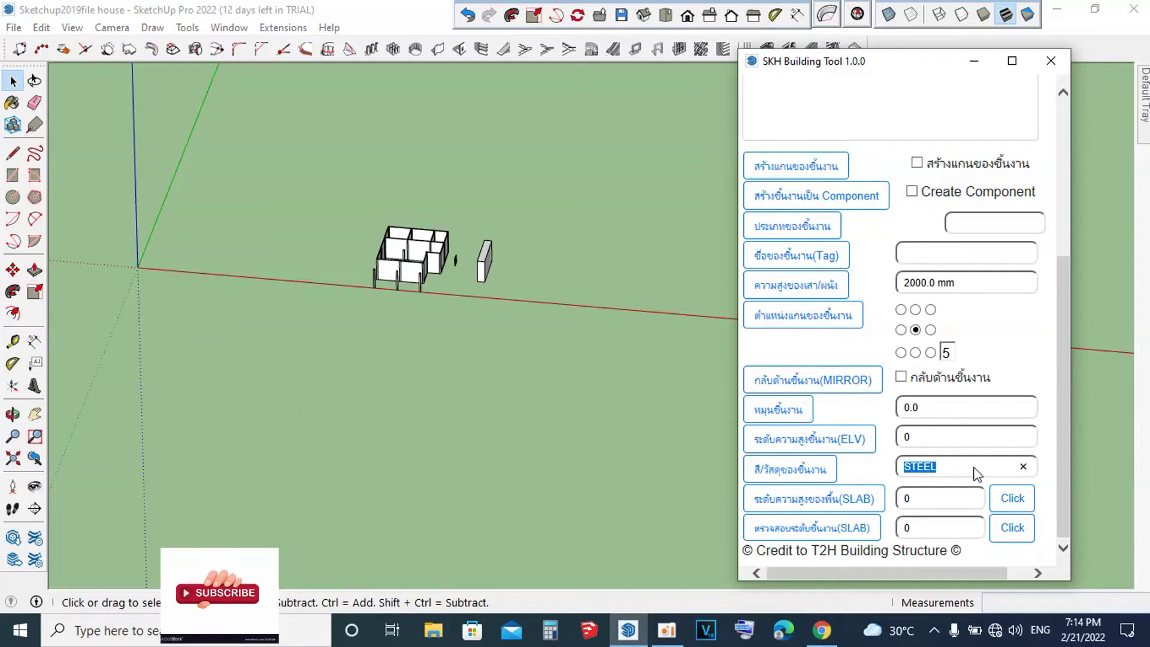
click(617, 368)
scroll(499, 273, up, 1)
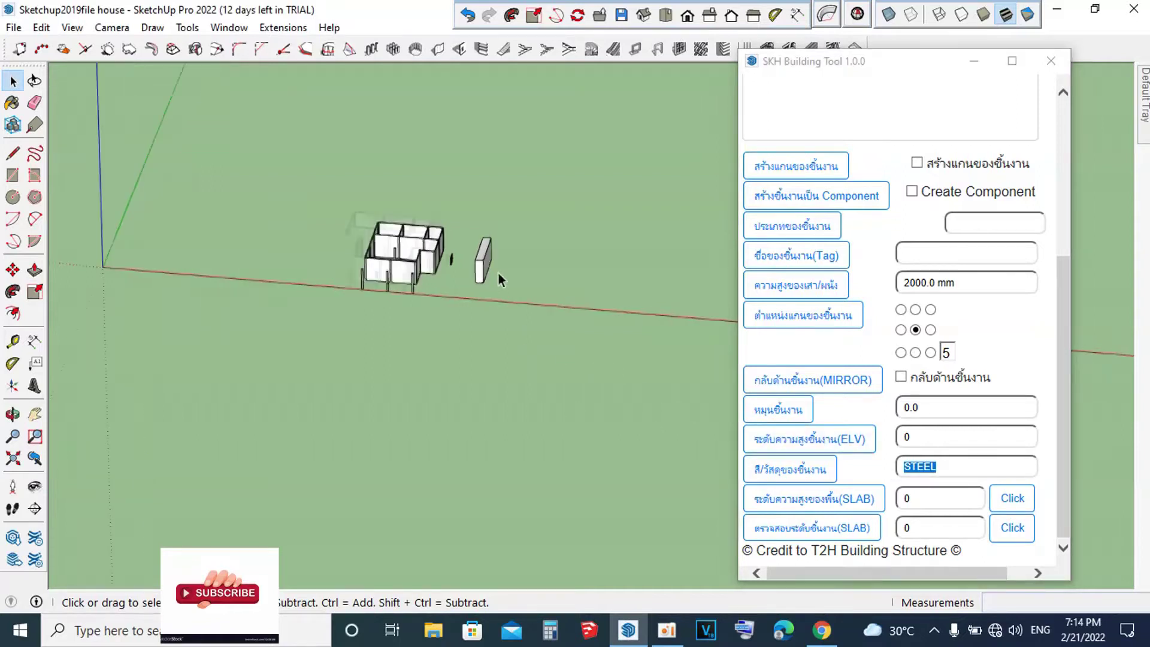
scroll(502, 258, up, 3)
scroll(504, 262, down, 2)
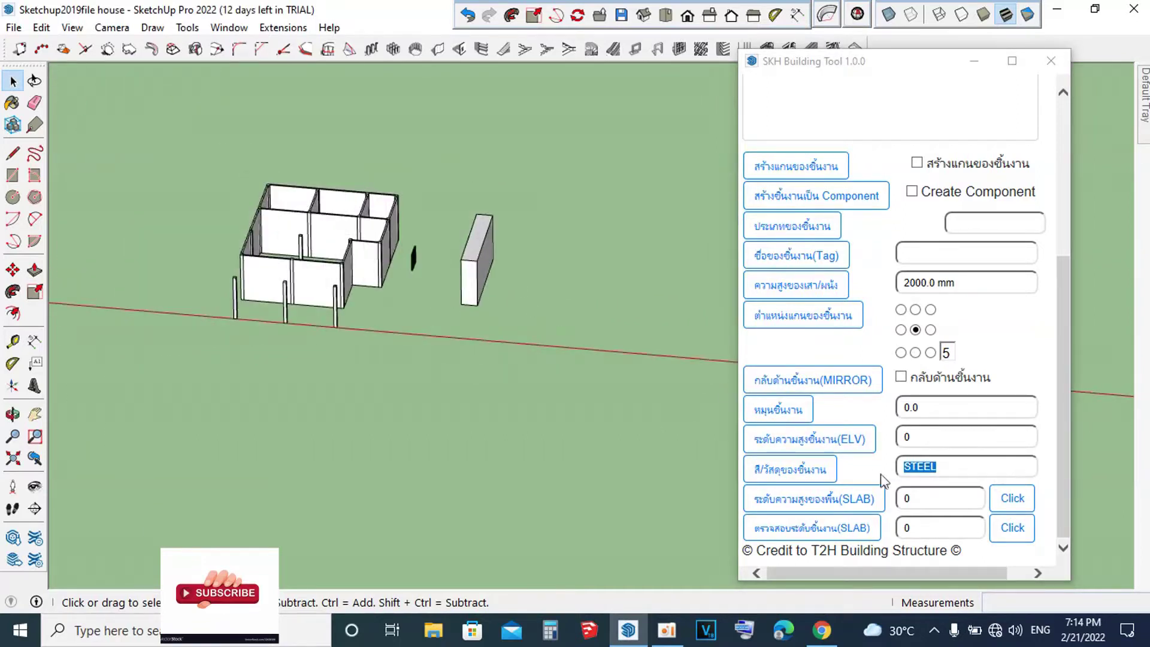
scroll(899, 168, up, 3)
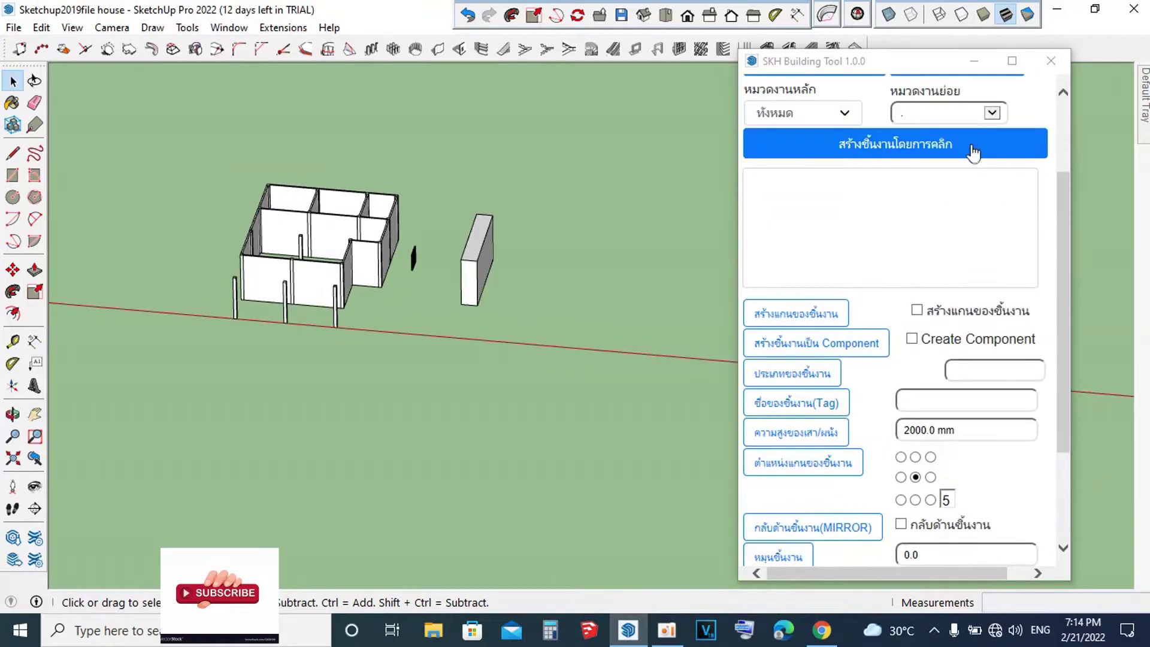
scroll(976, 179, up, 2)
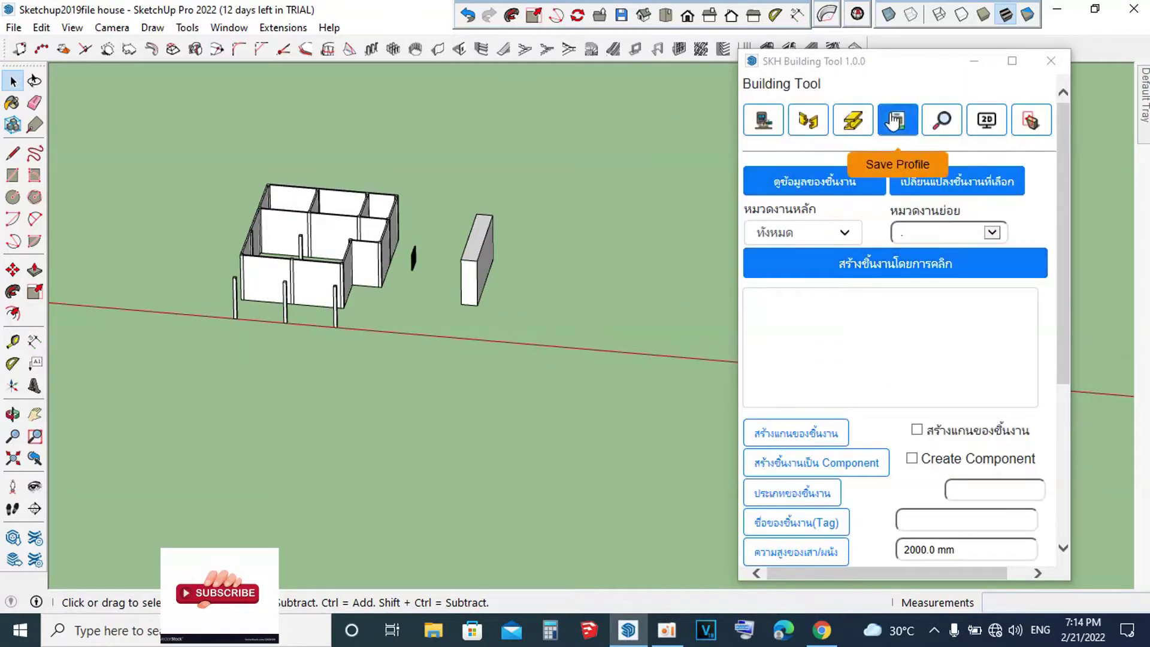
Step: Shift the panel slightly left and select the freestanding concrete block
drag(829, 88, 765, 90)
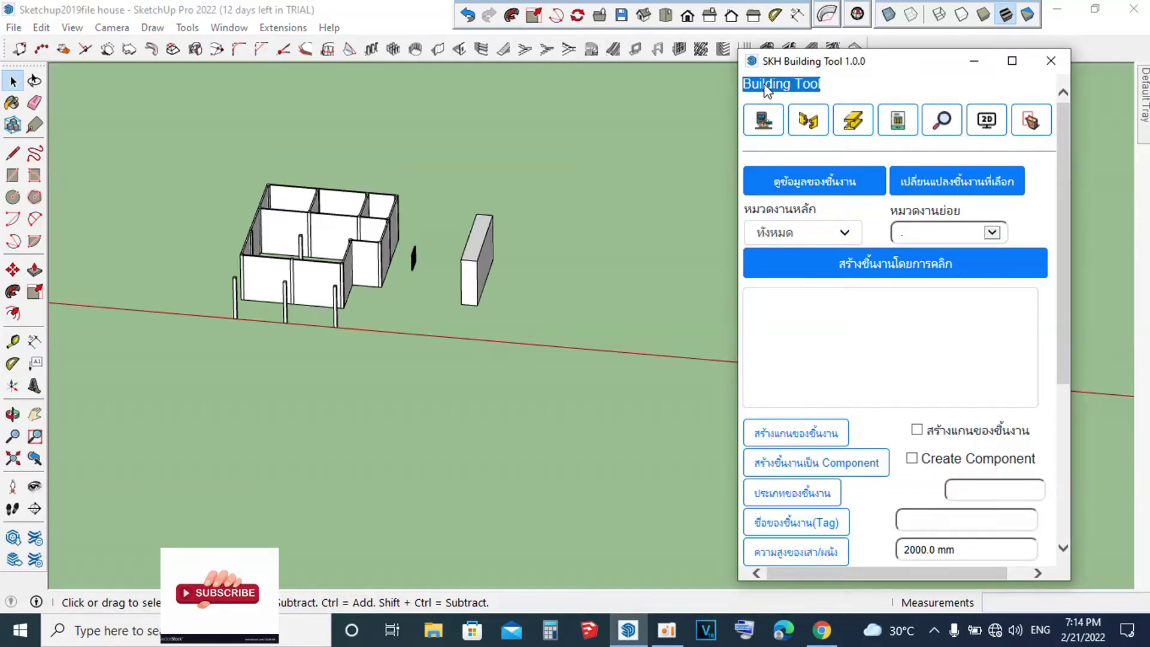
drag(883, 62, 845, 66)
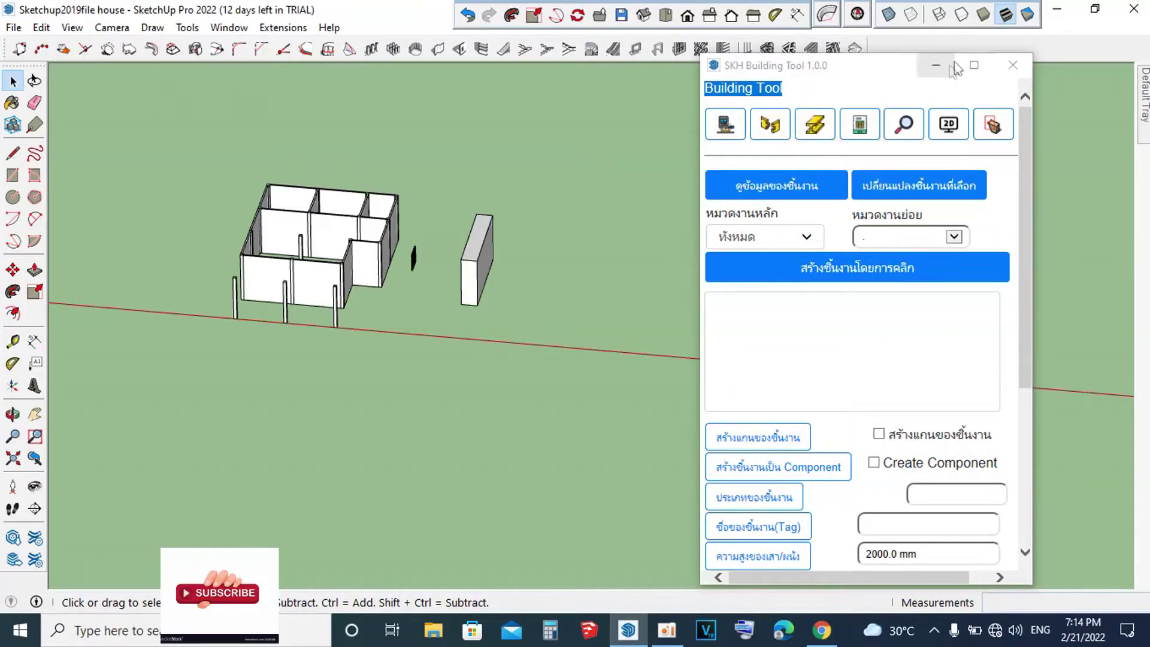
drag(518, 183, 430, 353)
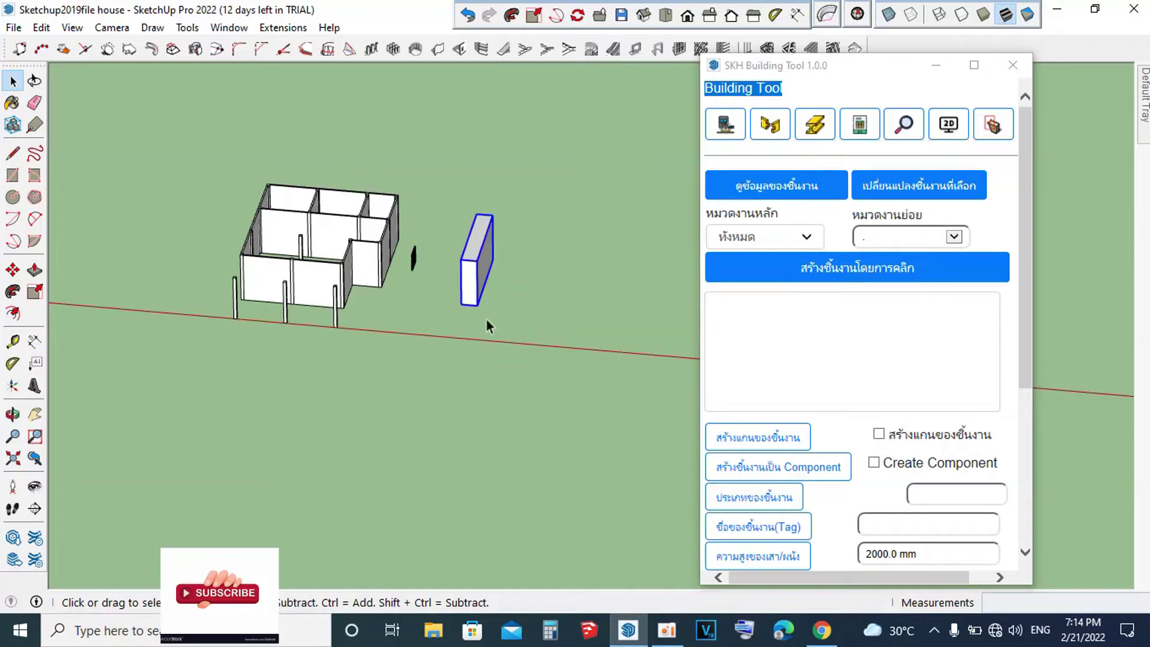
Step: Delete the freestanding concrete block beside the house
key(Delete)
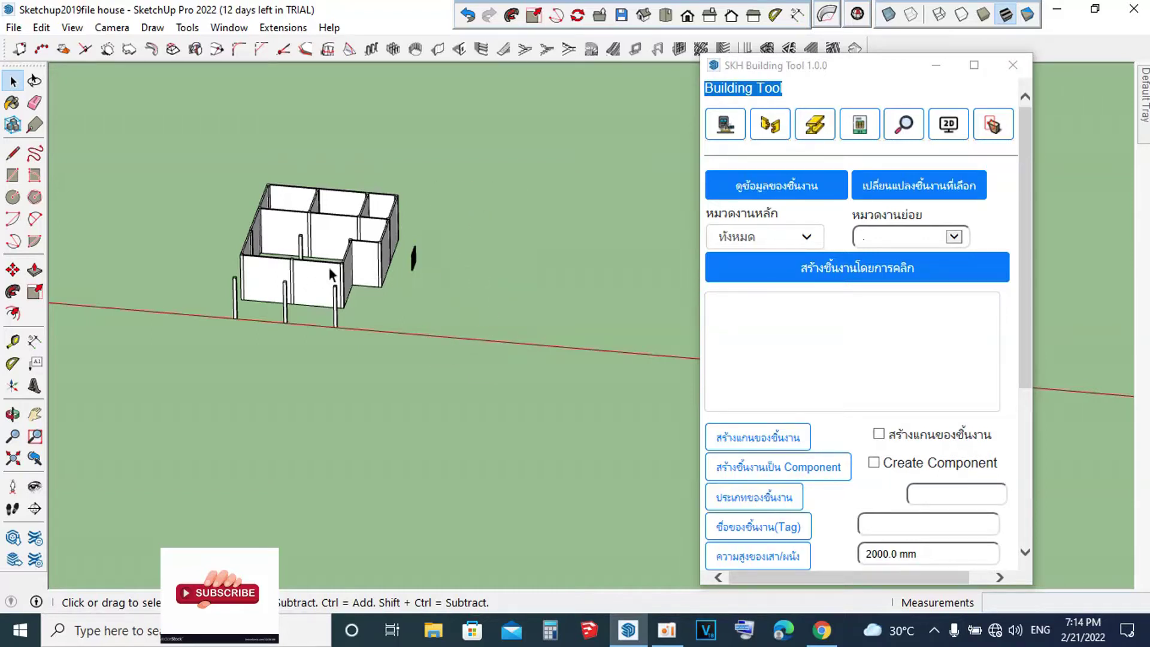
scroll(422, 282, up, 2)
scroll(516, 274, up, 2)
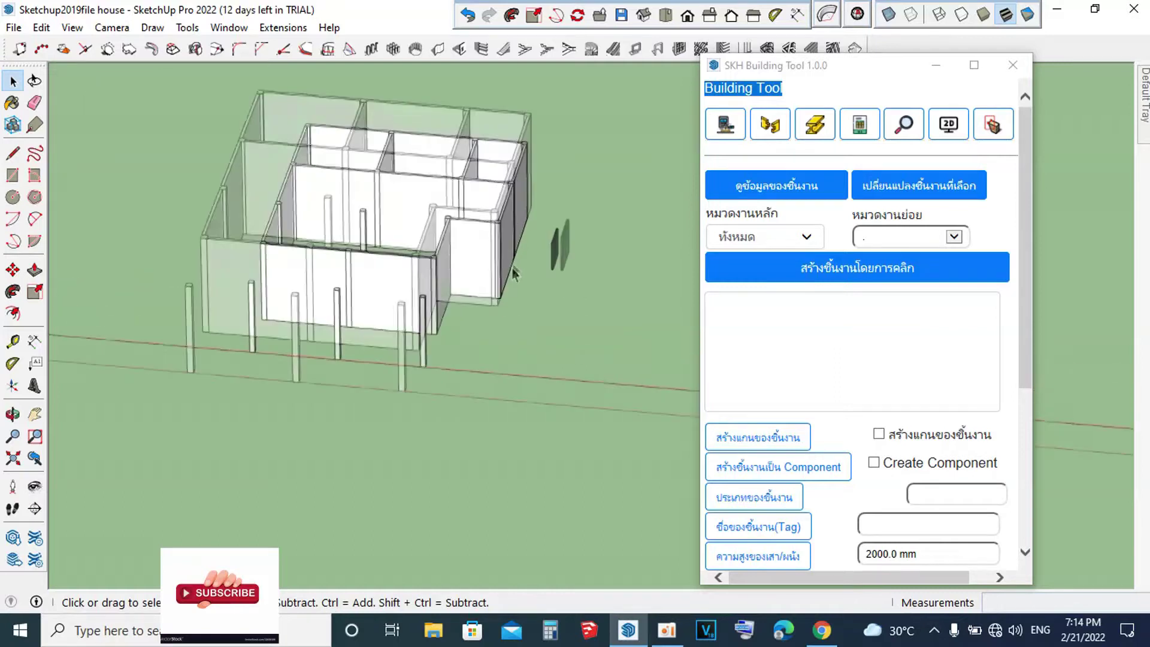
scroll(505, 268, down, 1)
scroll(515, 259, up, 2)
scroll(508, 257, down, 1)
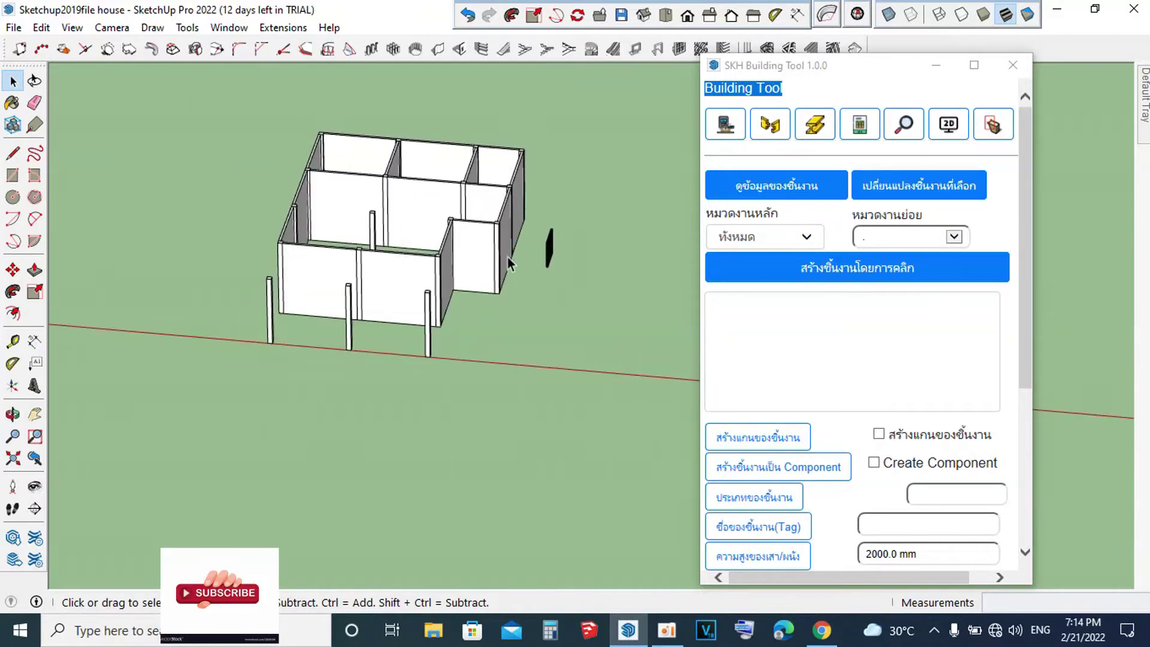
Step: Close the Building Tool panel, move closer to the house, and reopen the panel
click(1014, 67)
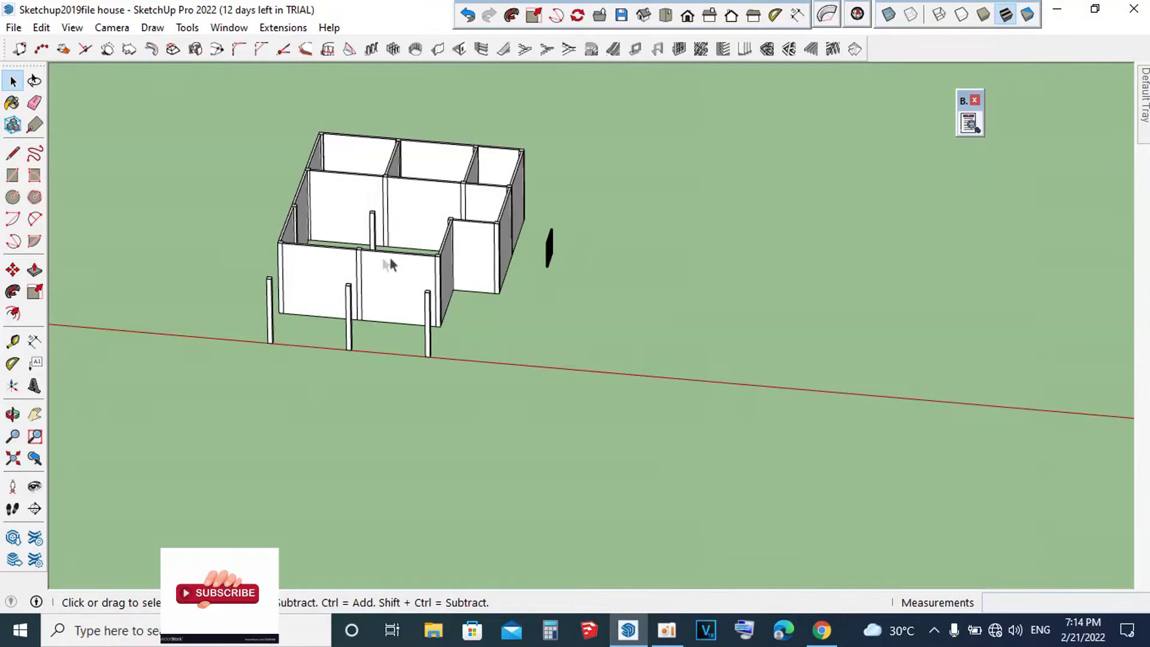
scroll(394, 259, up, 2)
mouse_move(393, 259)
middle_down()
mouse_move(444, 188)
mouse_move(403, 221)
middle_up()
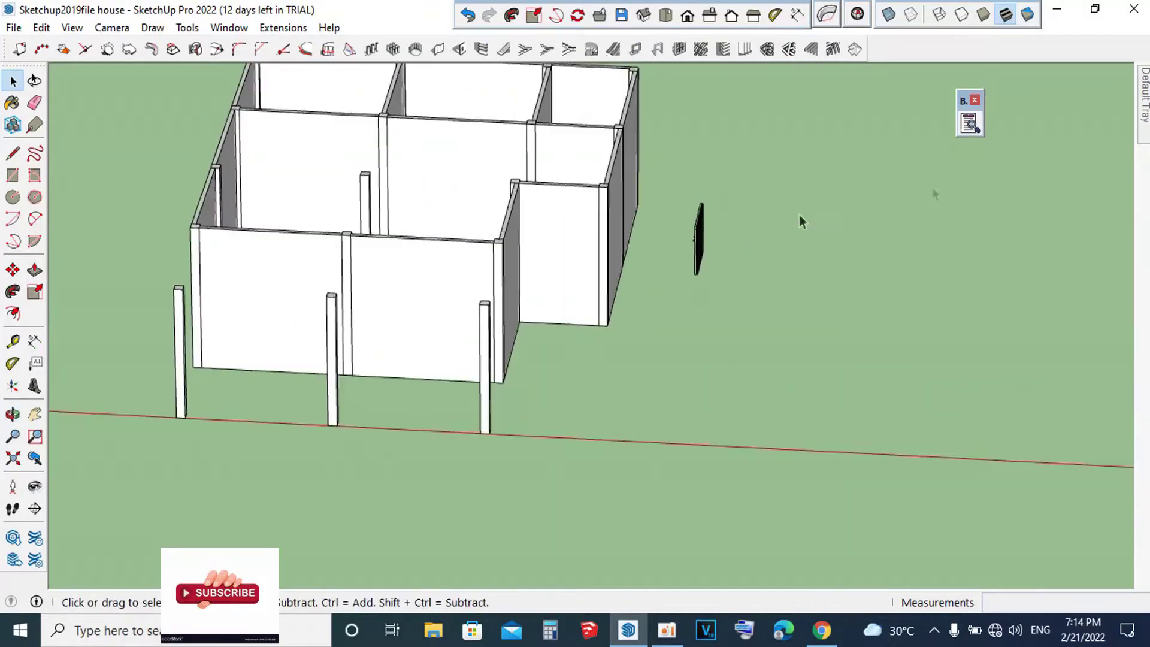
scroll(982, 126, up, 1)
click(982, 122)
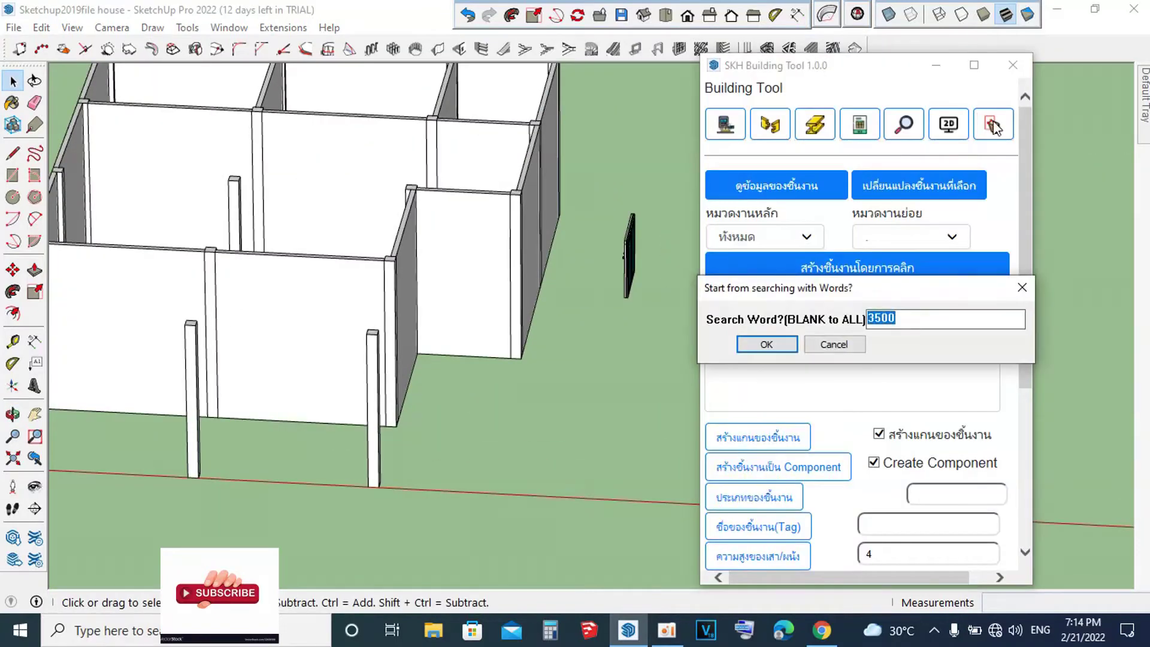
Step: Dismiss the search prompt, check the category lists, and start Cut With Solid (ตัดชิ้นงานด้วย Solid)
click(757, 346)
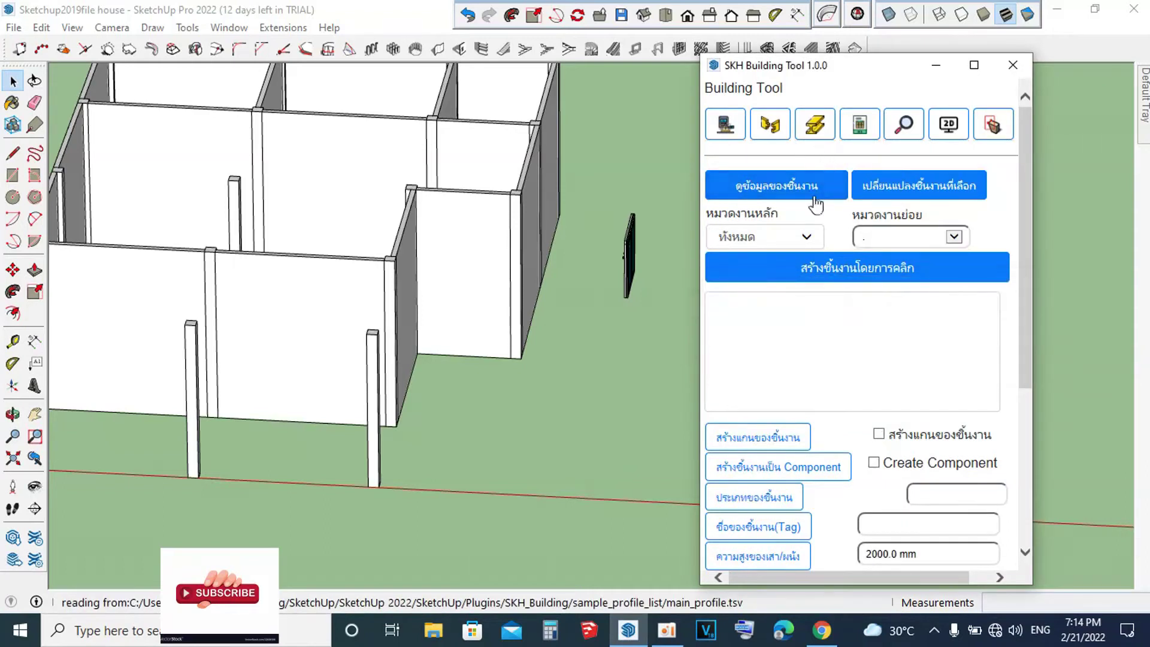
click(810, 239)
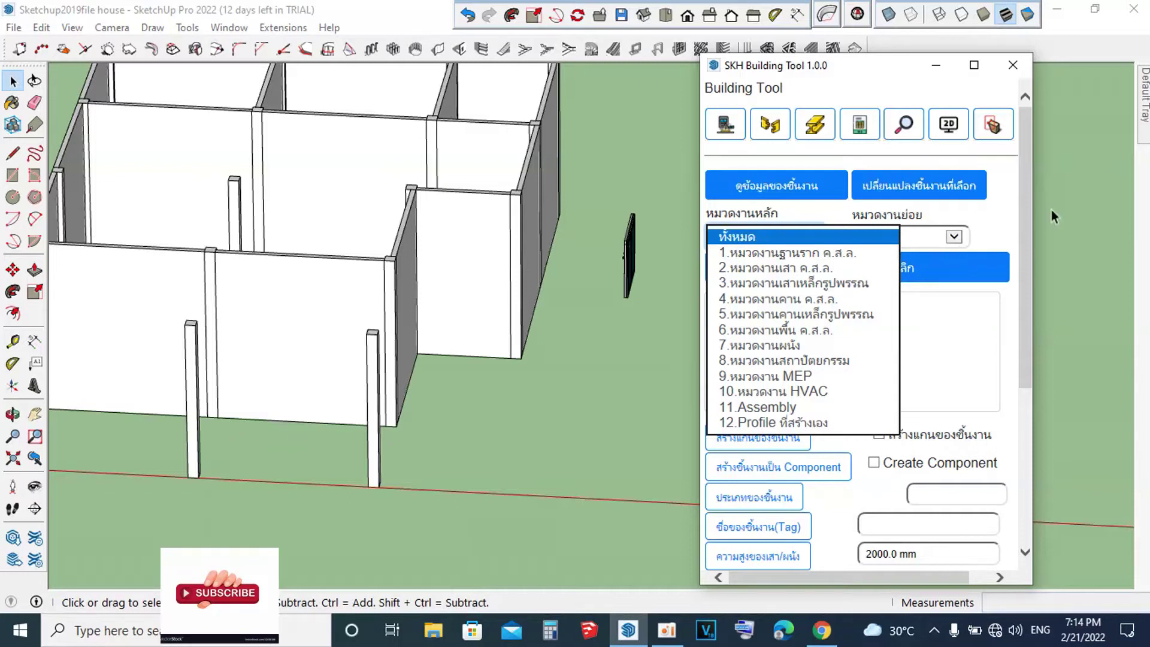
click(1013, 214)
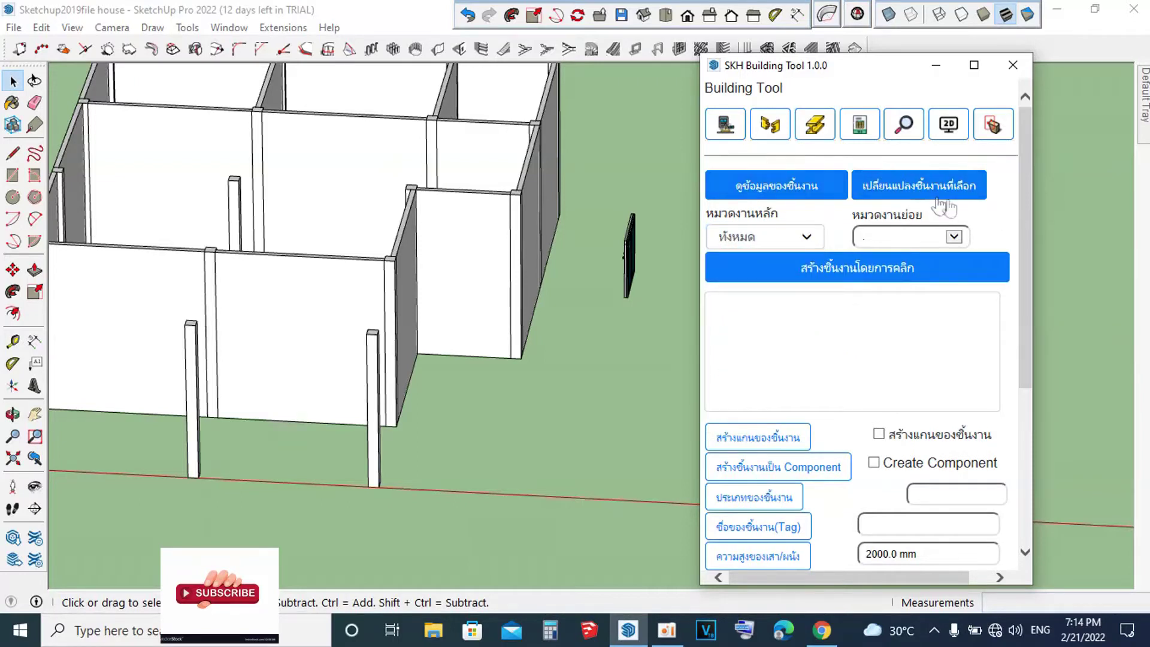
click(956, 238)
click(992, 225)
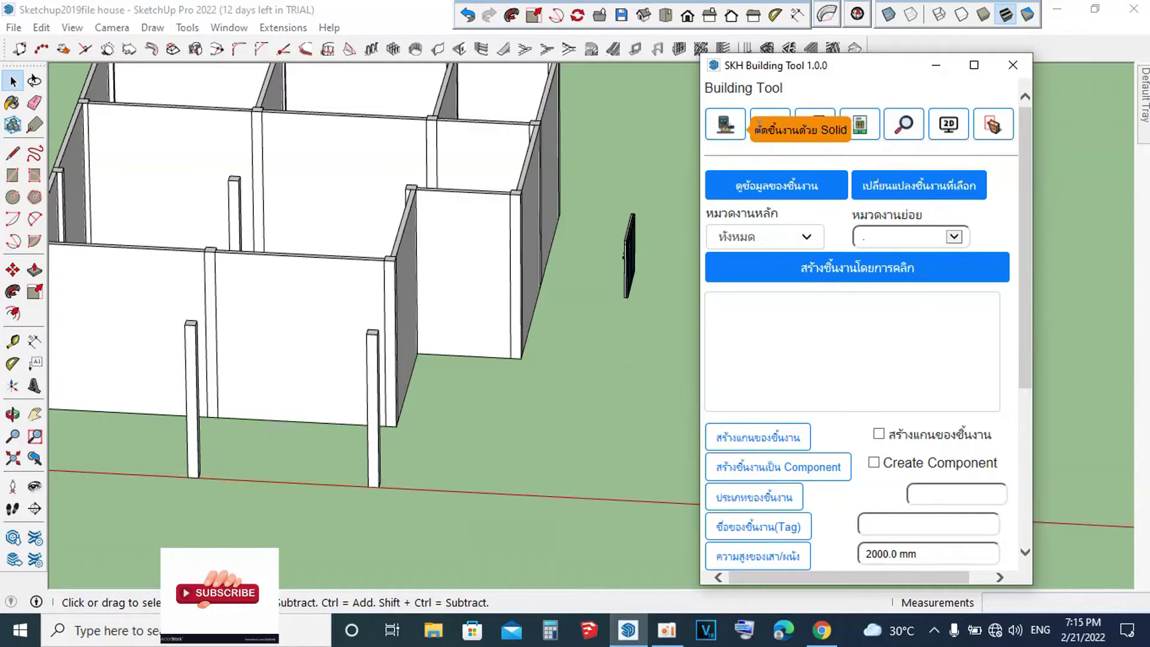
click(727, 137)
click(726, 135)
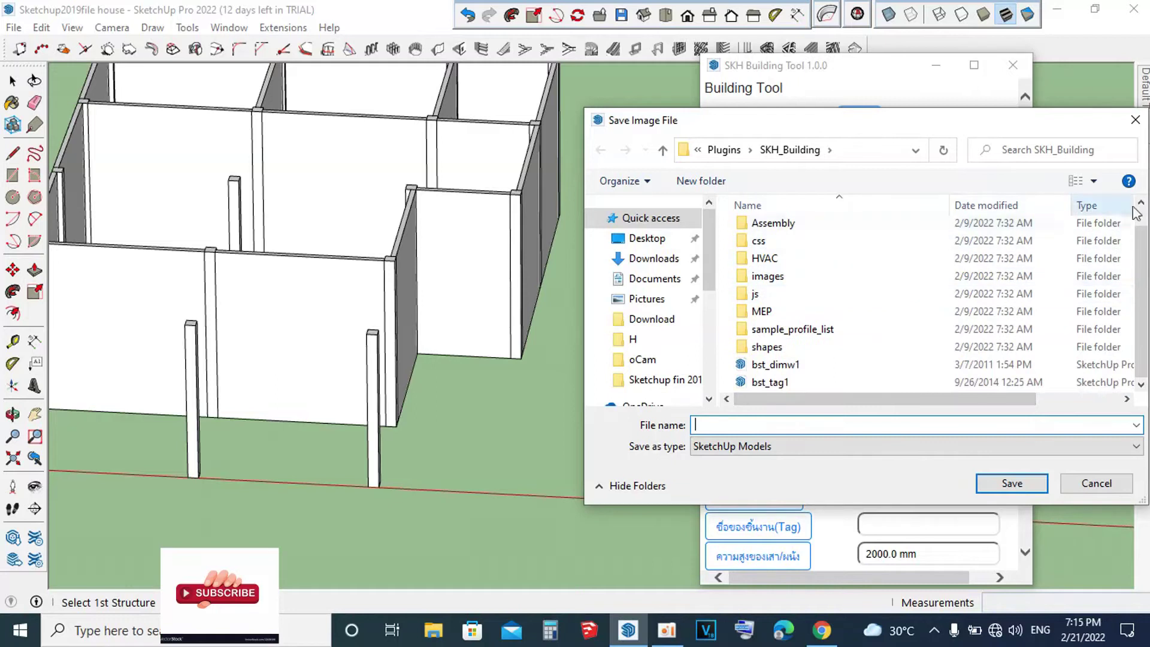
click(1136, 120)
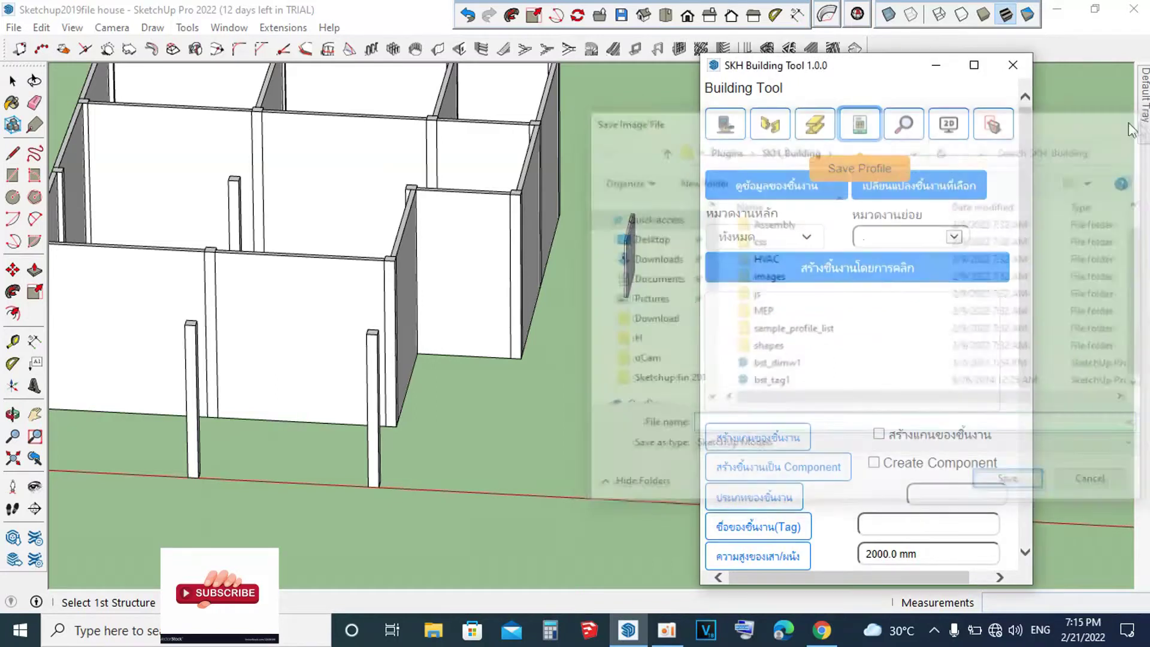
click(819, 129)
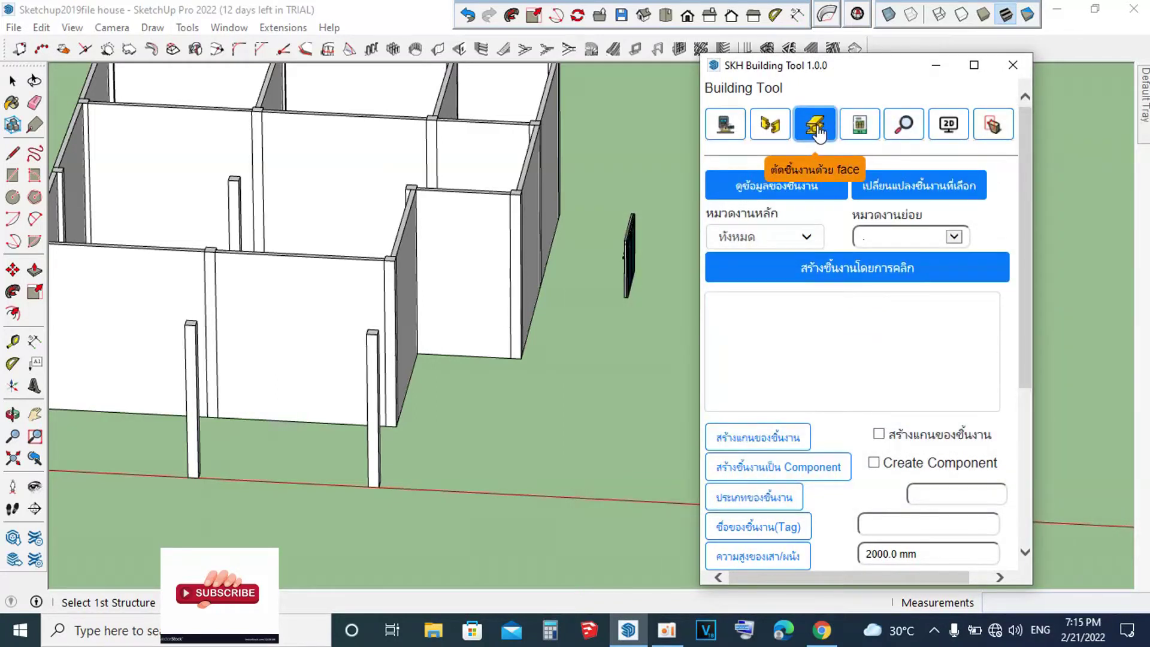
click(862, 129)
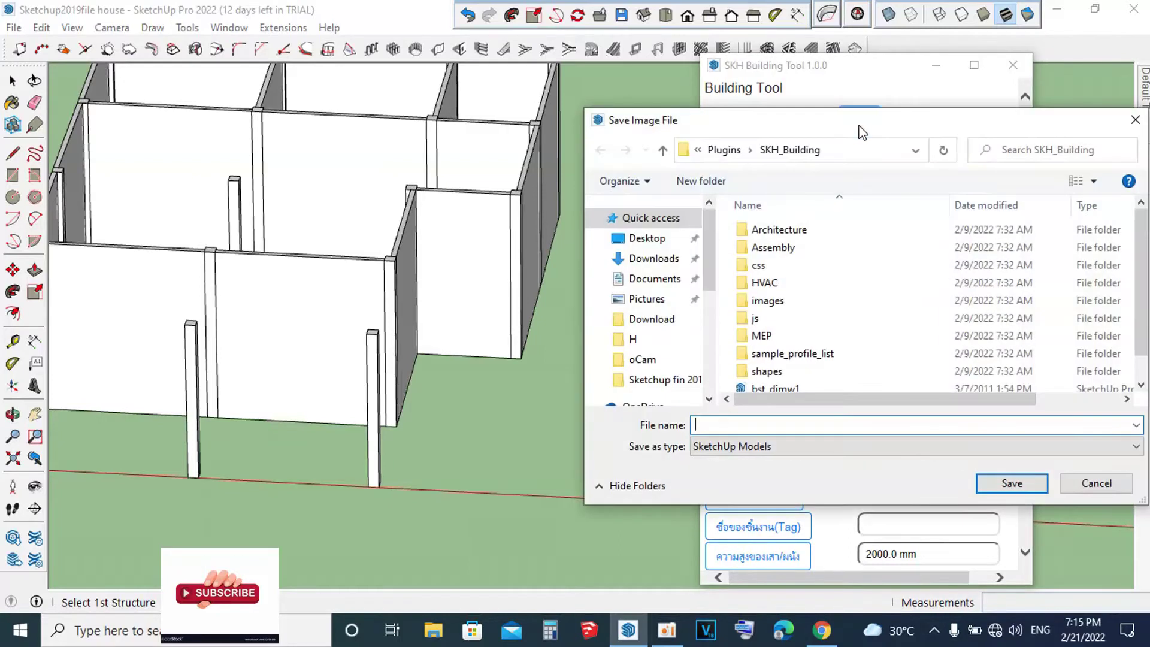
scroll(823, 286, down, 1)
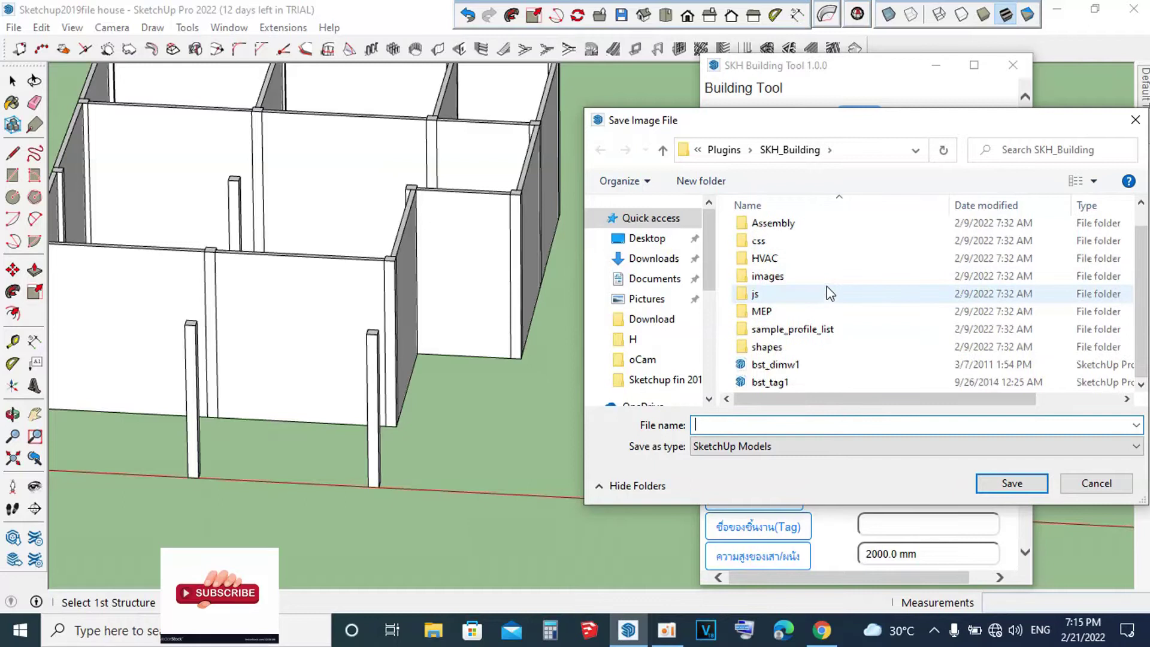
scroll(824, 286, up, 1)
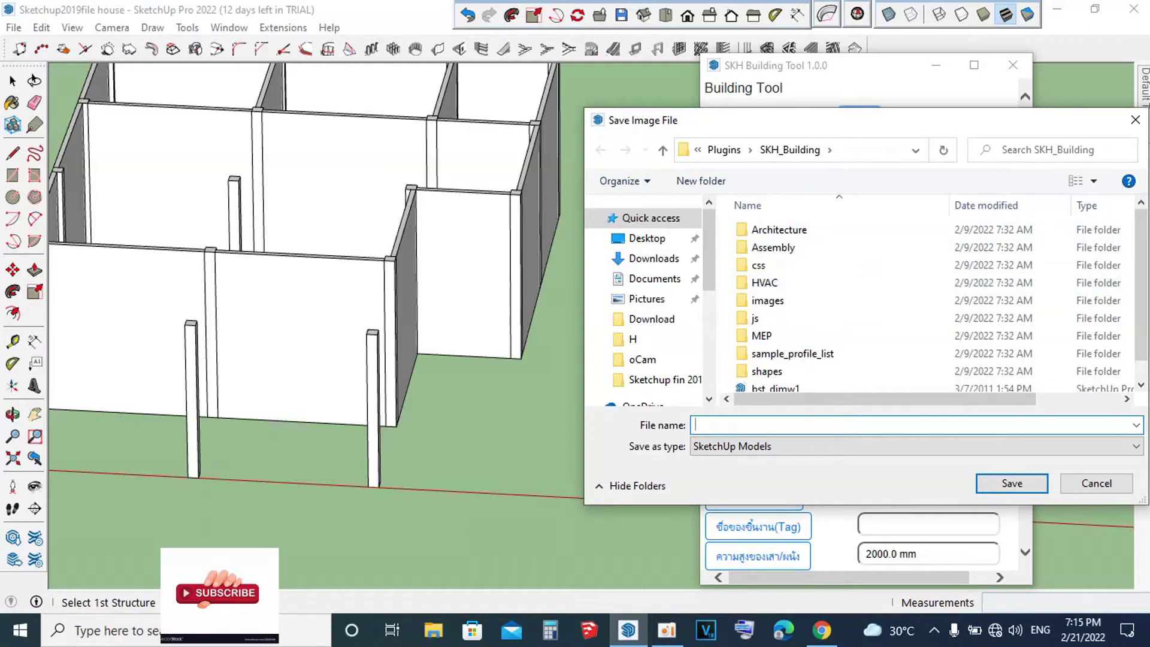
click(1136, 119)
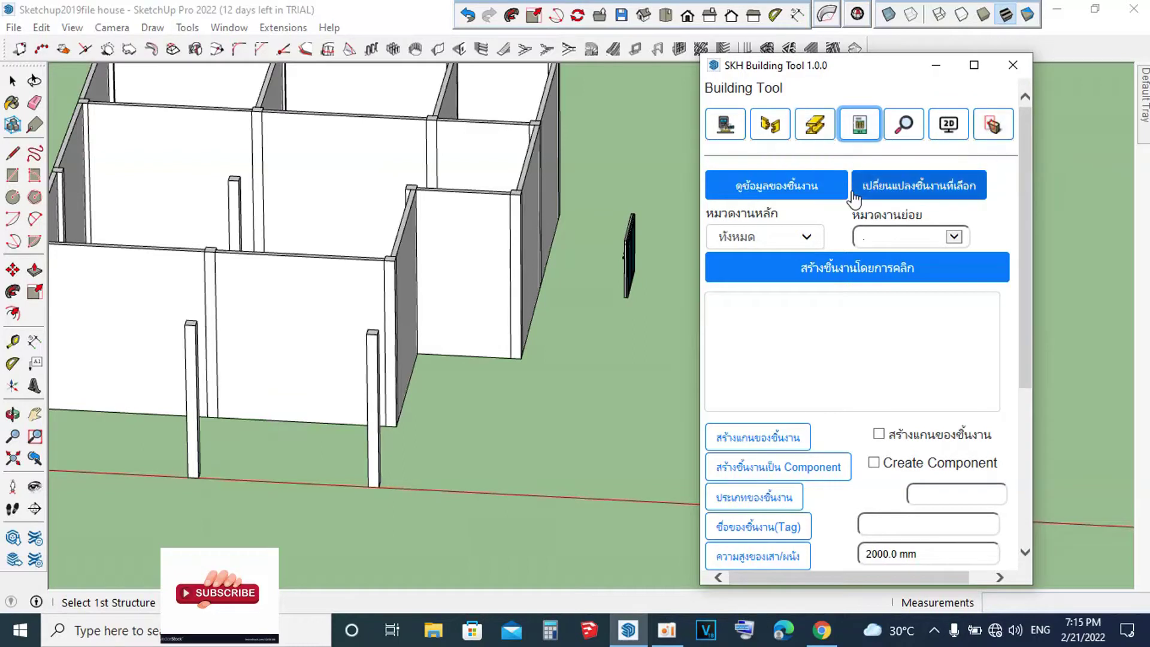
Step: Switch the Building Tool to Rectang Area Mode
click(992, 133)
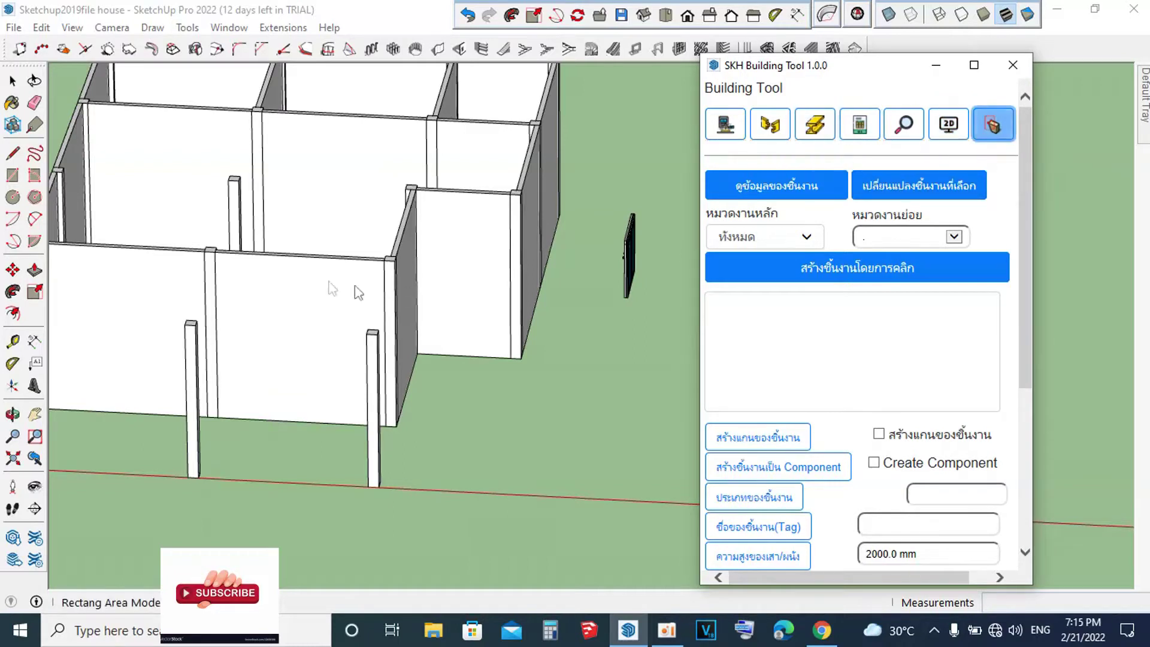
scroll(393, 270, down, 2)
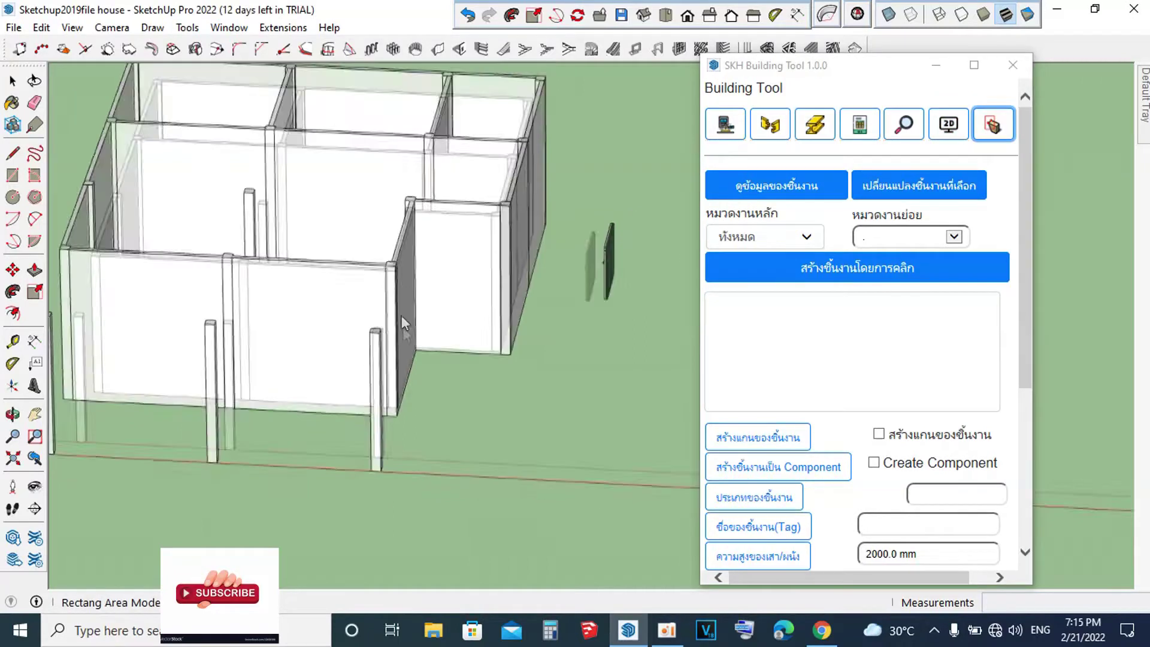
scroll(401, 299, down, 3)
scroll(413, 296, down, 2)
scroll(413, 297, up, 2)
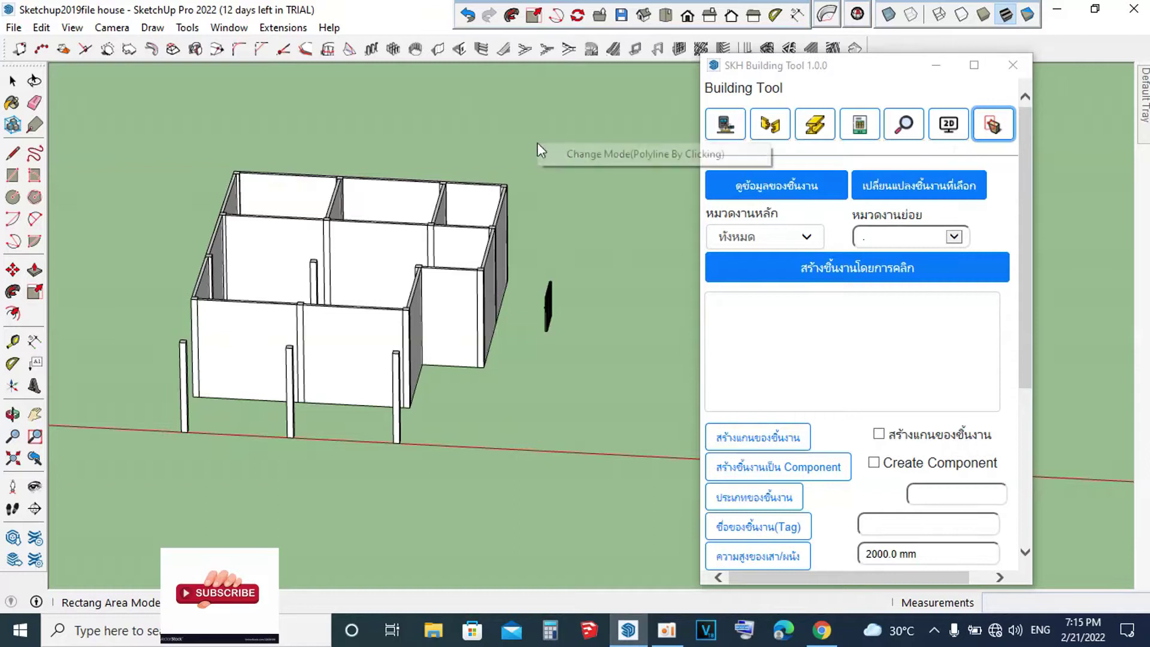
scroll(875, 150, down, 3)
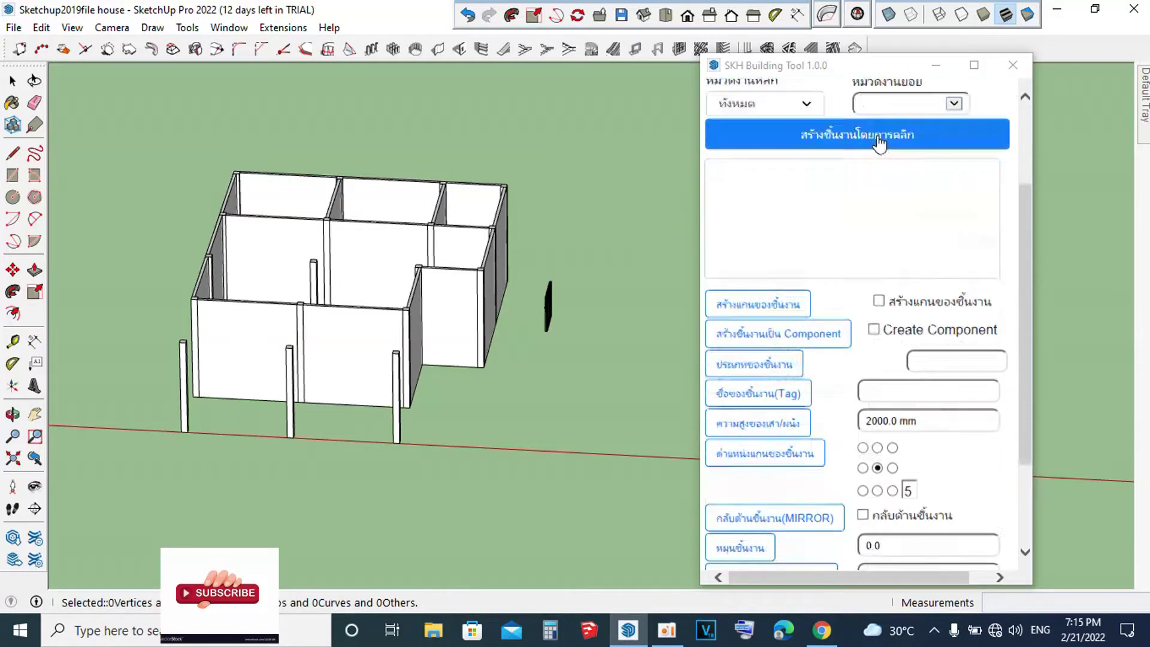
scroll(878, 146, down, 2)
scroll(922, 209, up, 5)
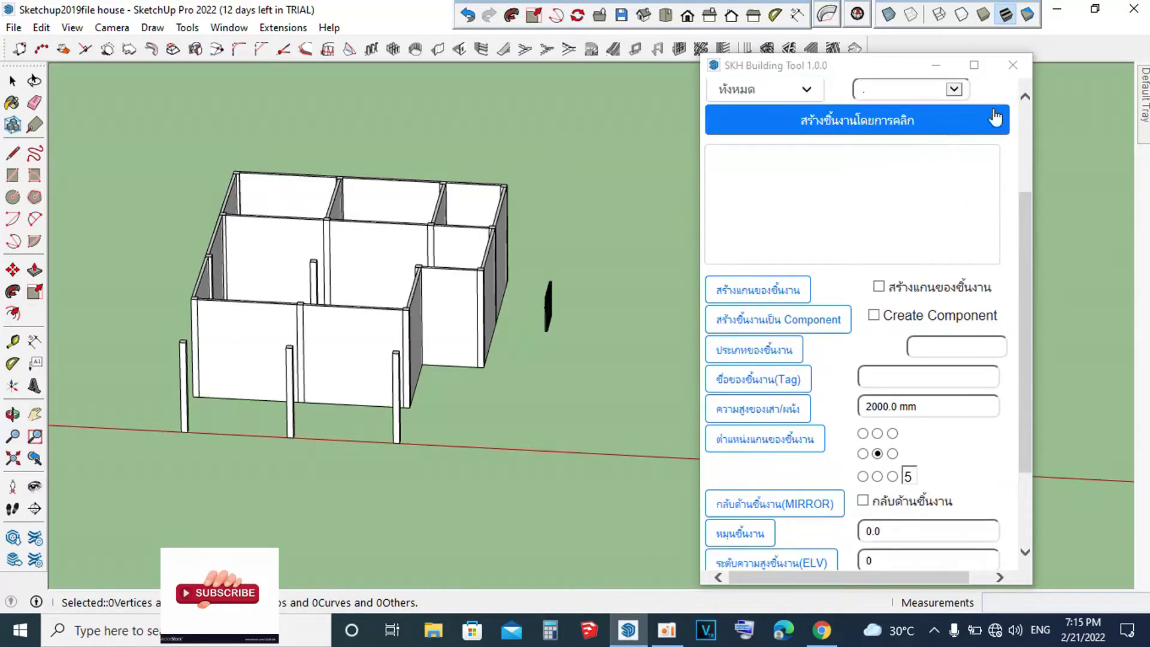
Step: Close the building plugin panel and orbit around the house
click(1012, 64)
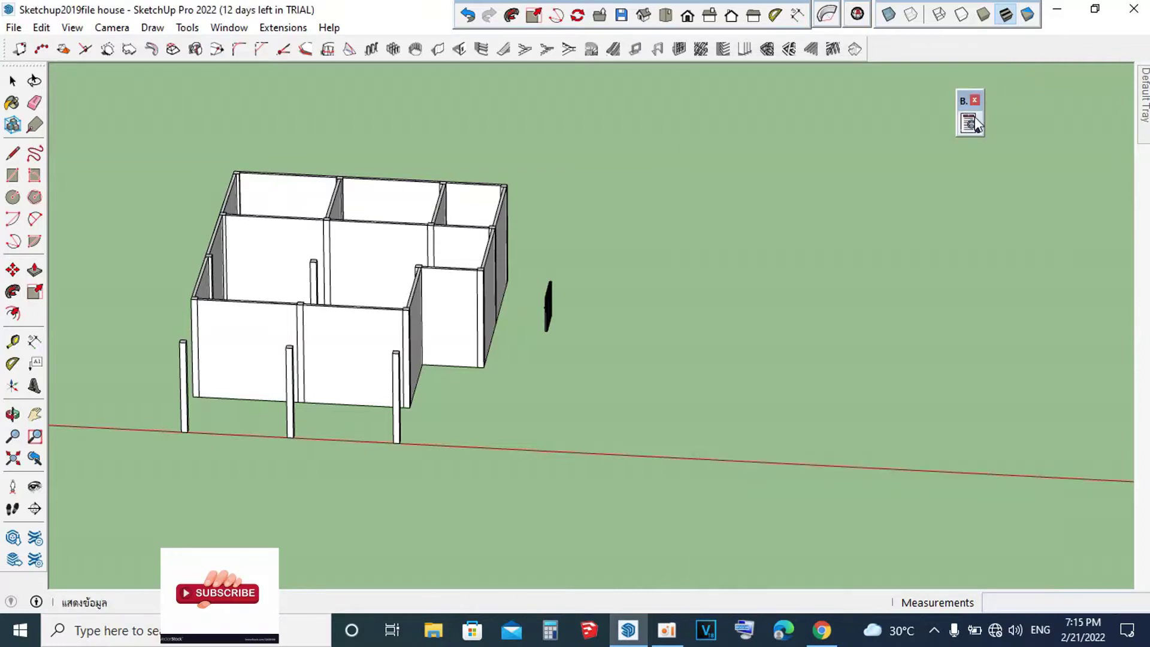
scroll(595, 343, down, 2)
scroll(593, 342, up, 4)
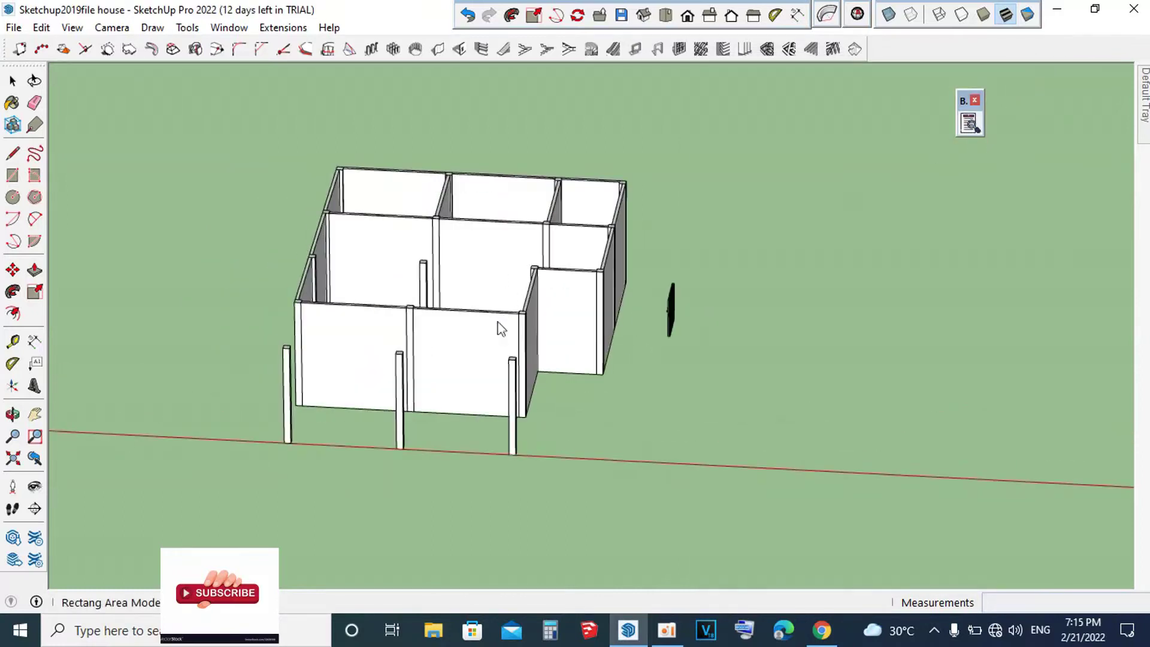
middle_drag(557, 333, 520, 321)
scroll(535, 319, down, 3)
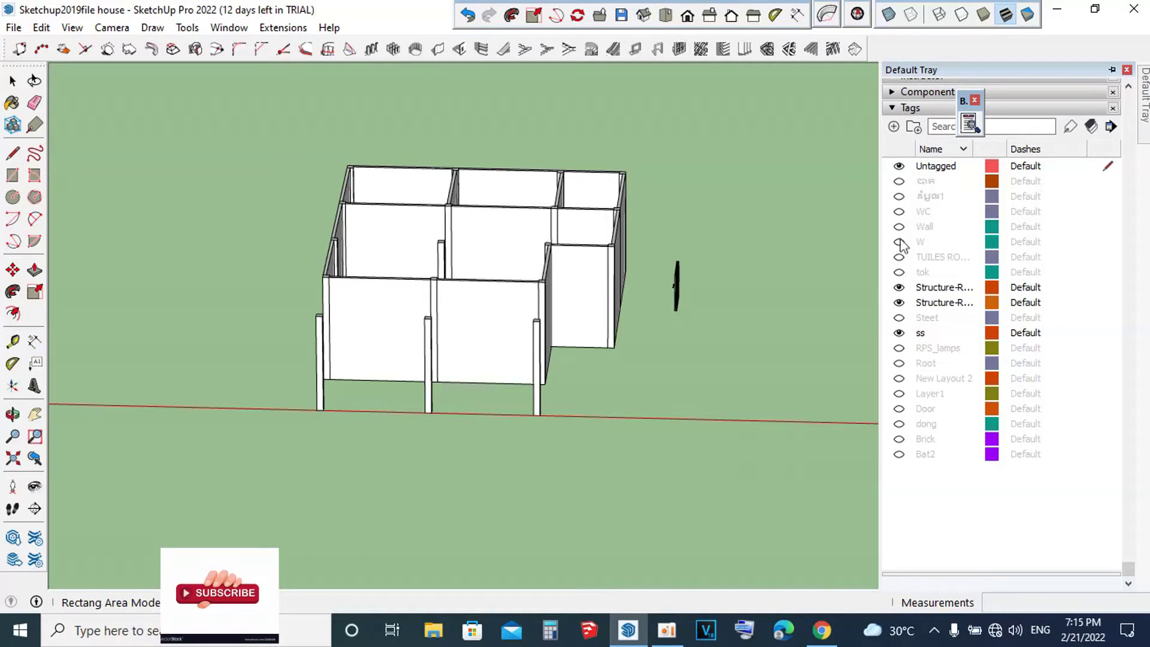
Step: Turn on the Root, Door and New Layout 2 tags to reveal roof, windows, doors and guide line
click(900, 363)
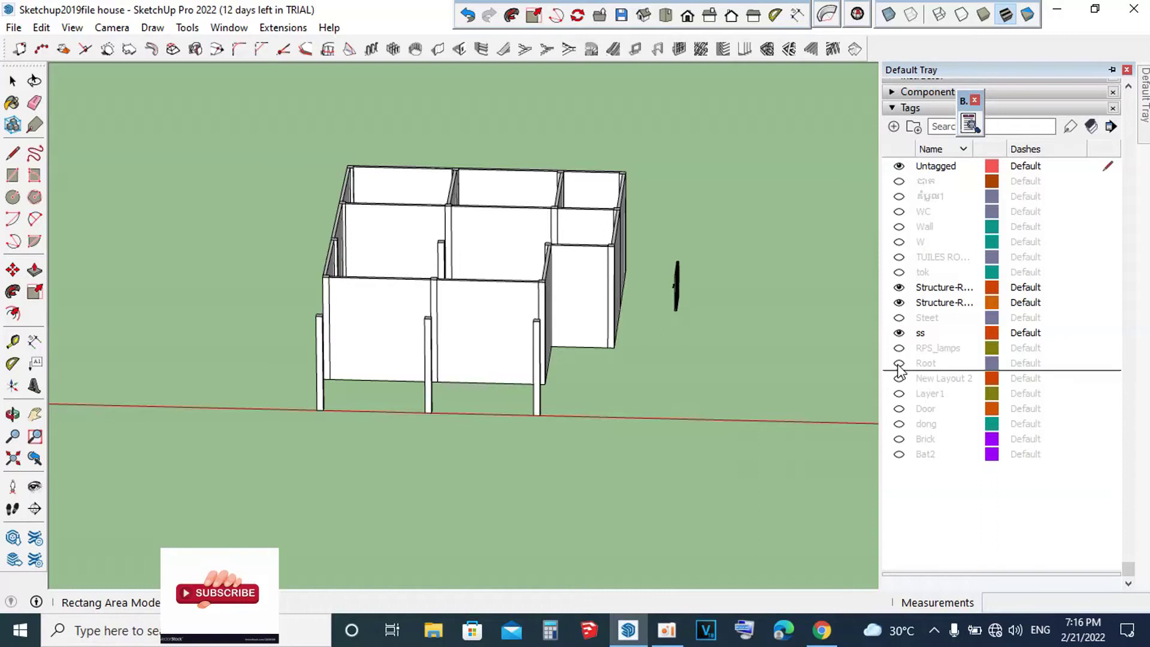
middle_drag(577, 288, 540, 256)
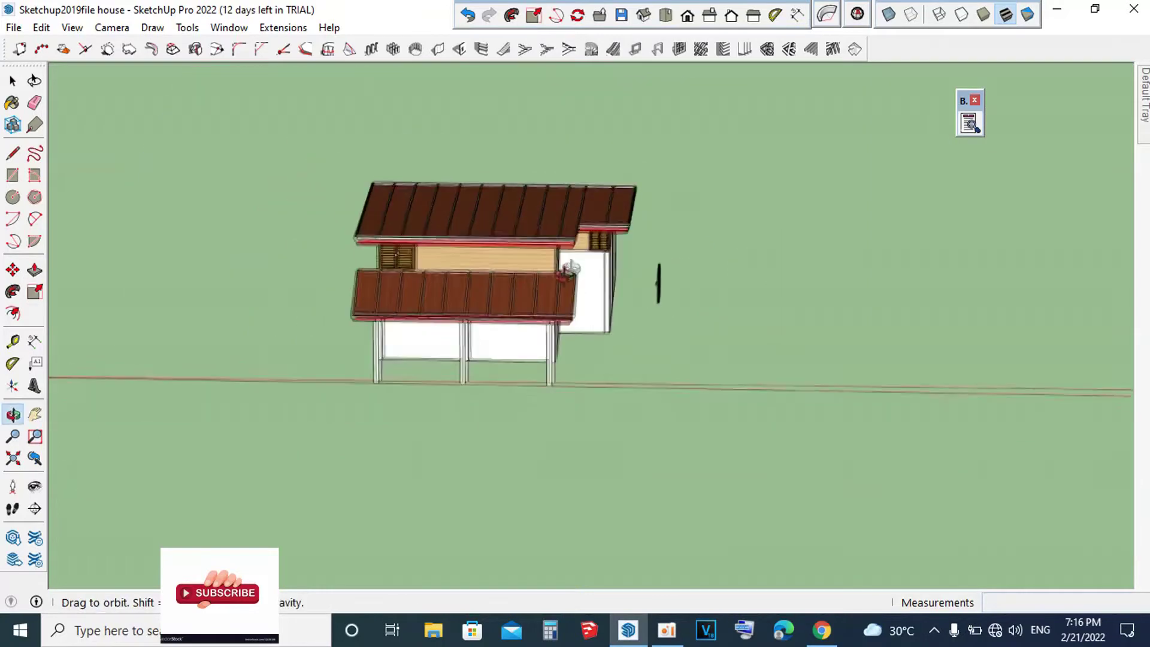
scroll(541, 256, down, 2)
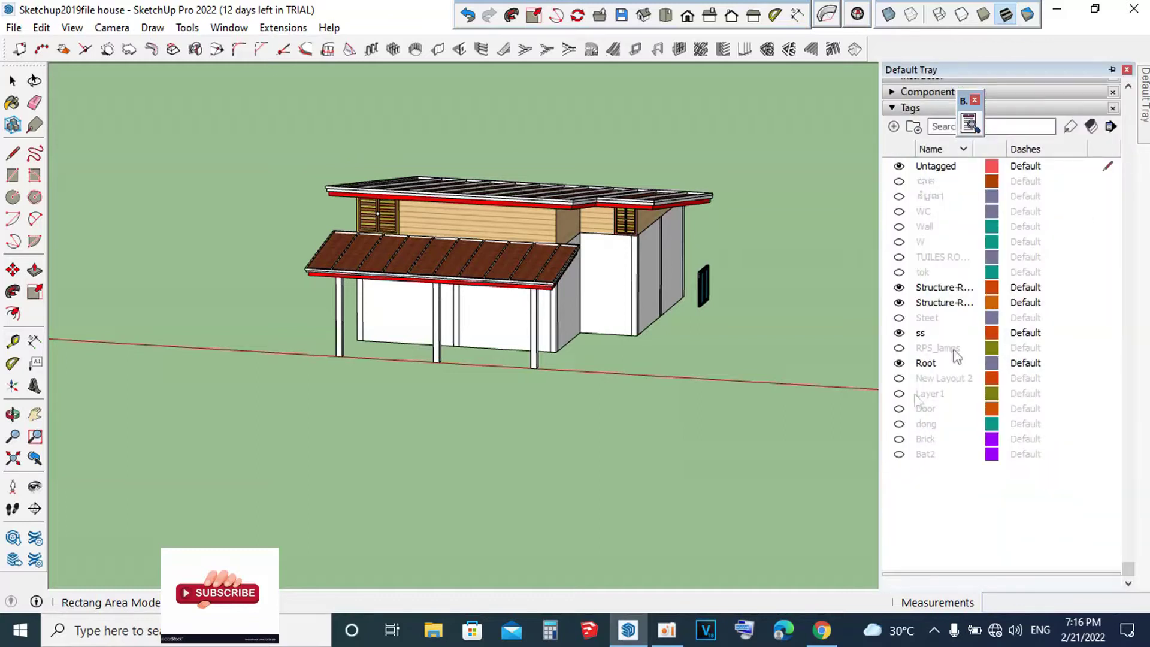
click(899, 410)
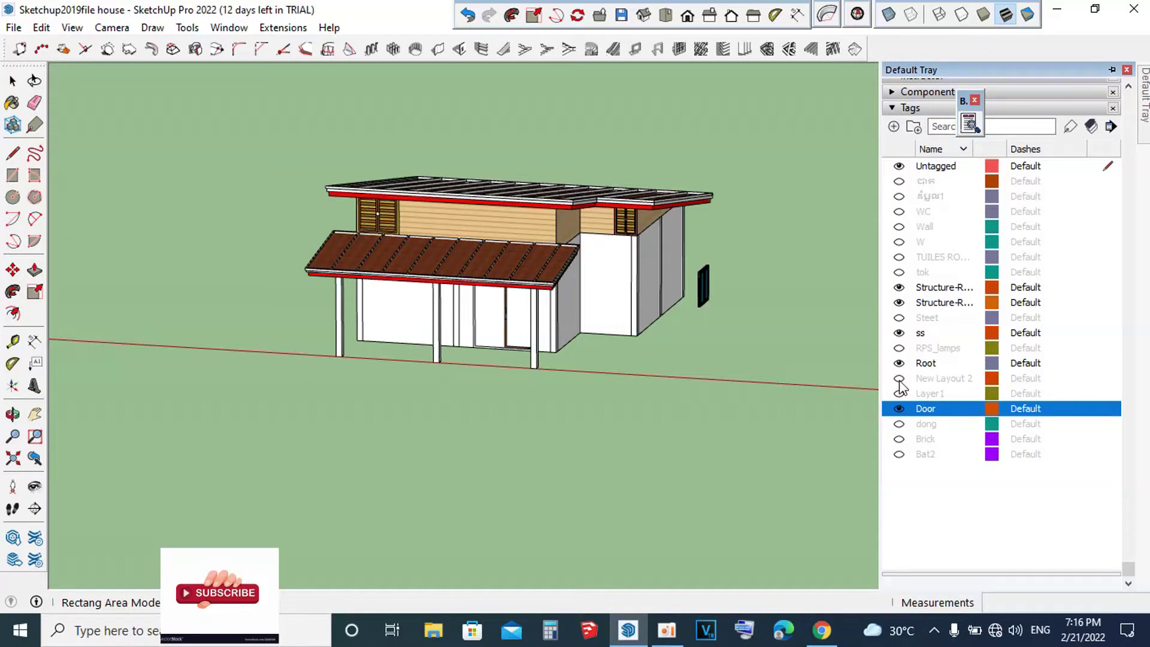
click(899, 378)
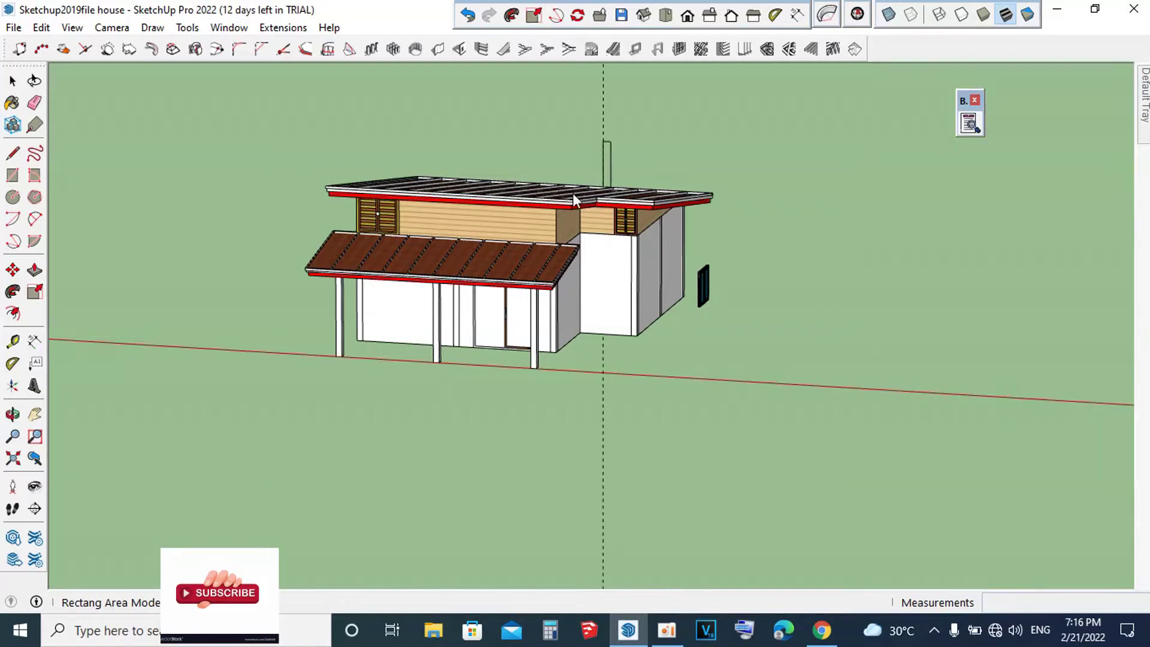
Step: Orbit around the house to a front three-quarter view of the thin stray element
middle_drag(573, 193, 98, 208)
scroll(951, 209, up, 5)
scroll(951, 210, down, 3)
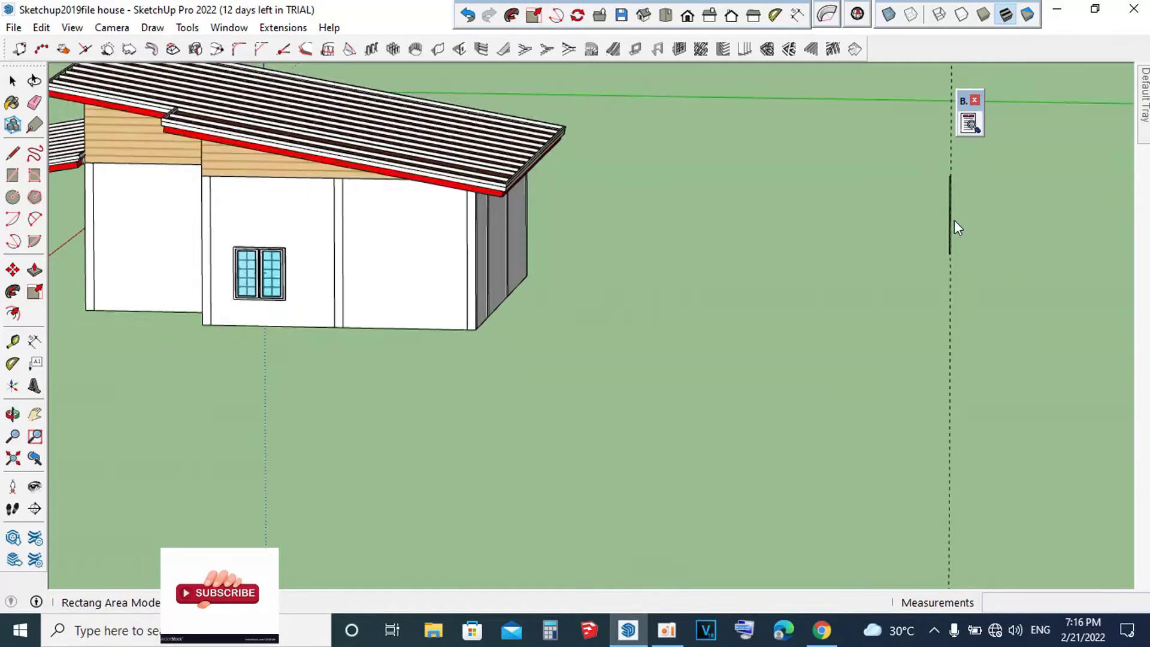
scroll(953, 226, down, 3)
middle_drag(940, 246, 1053, 352)
scroll(919, 96, up, 2)
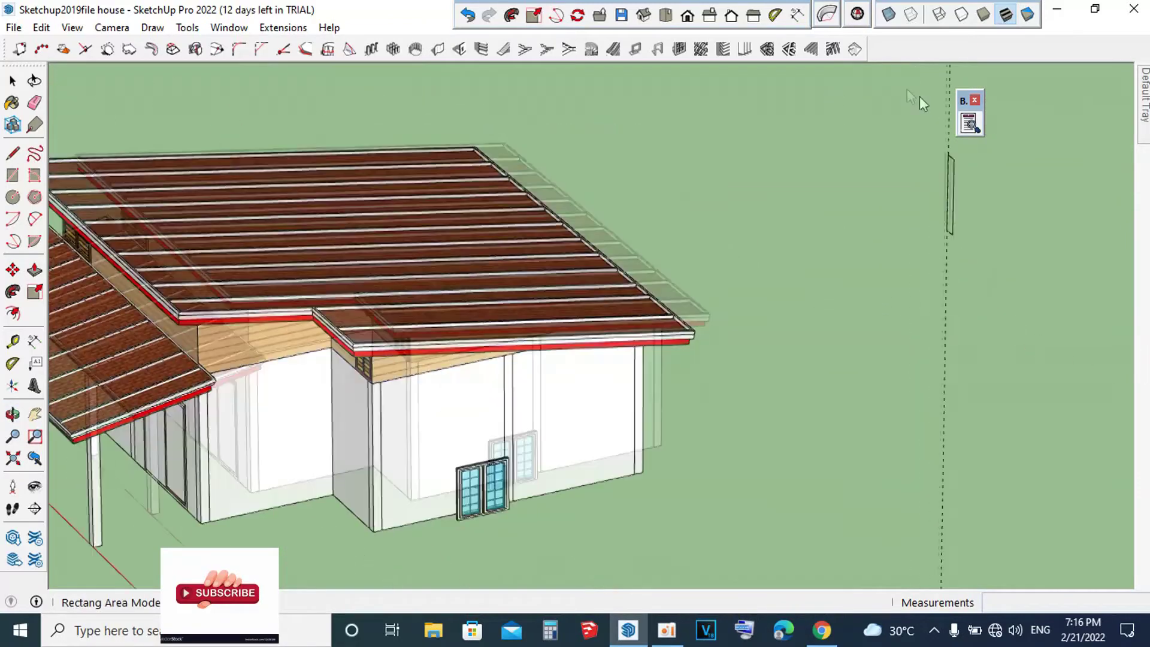
scroll(998, 160, up, 3)
scroll(958, 185, up, 3)
Step: Draw a rectangular area beside the thin element and switch area mode to polyline
click(954, 186)
click(699, 293)
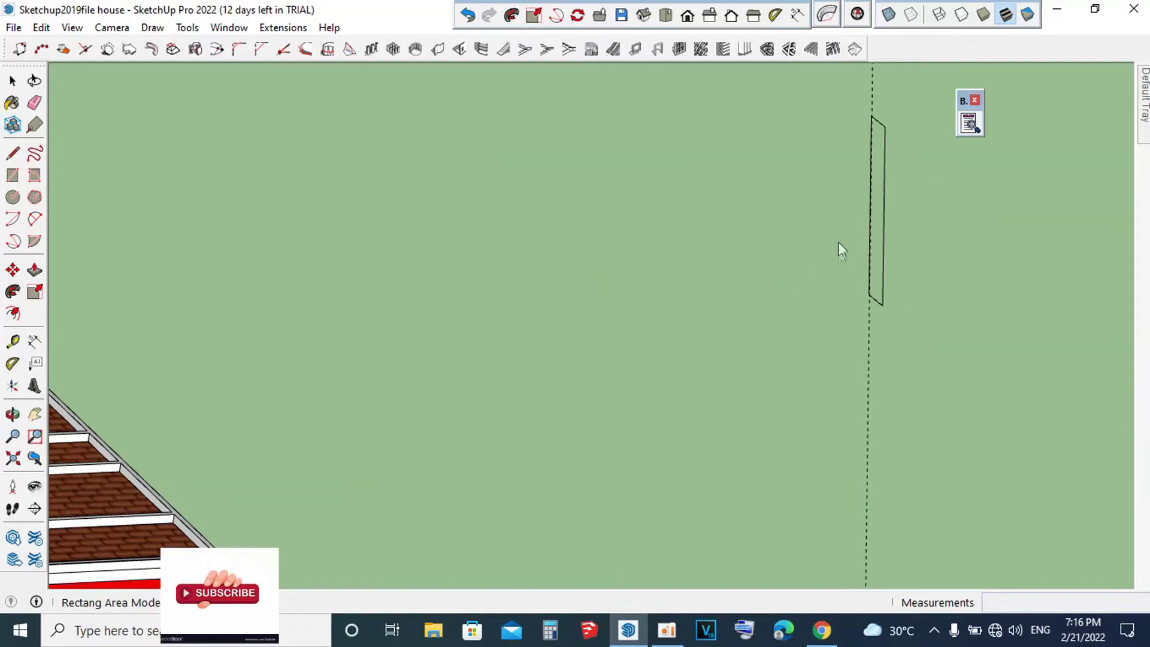
right_click(876, 218)
click(899, 230)
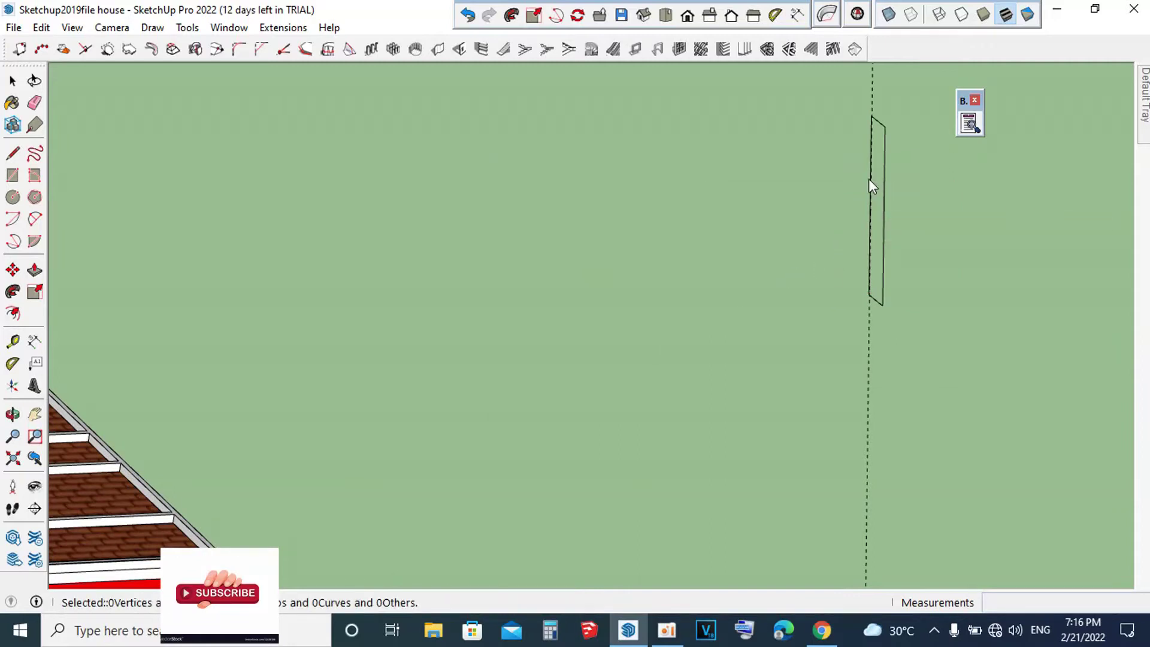
right_click(870, 180)
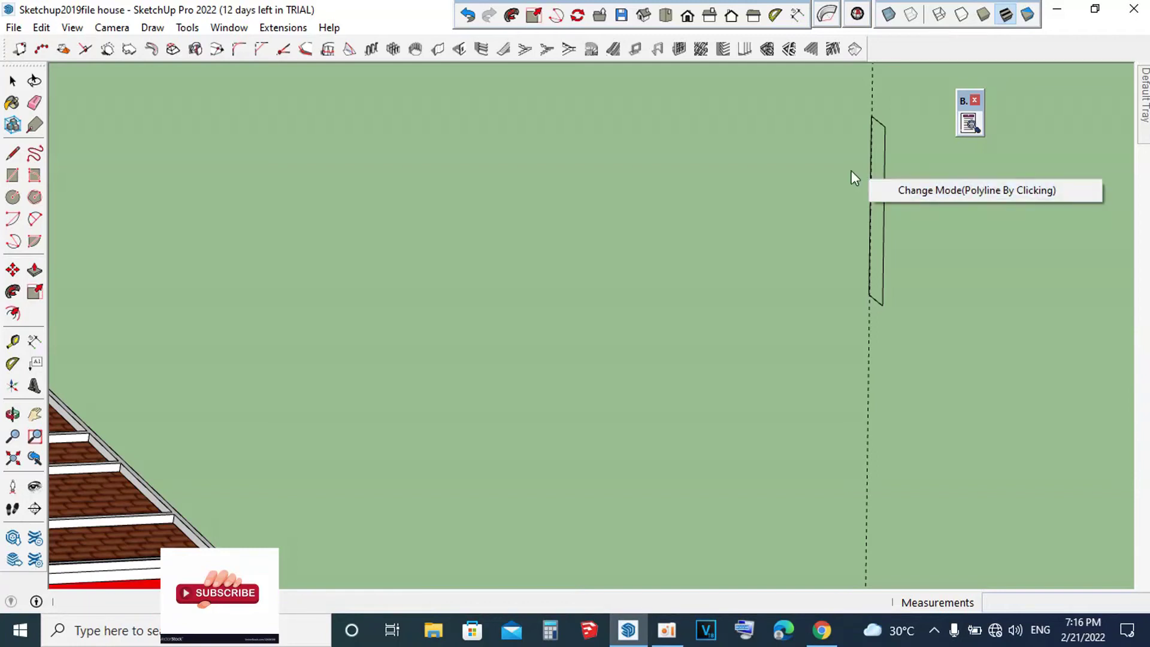
click(876, 248)
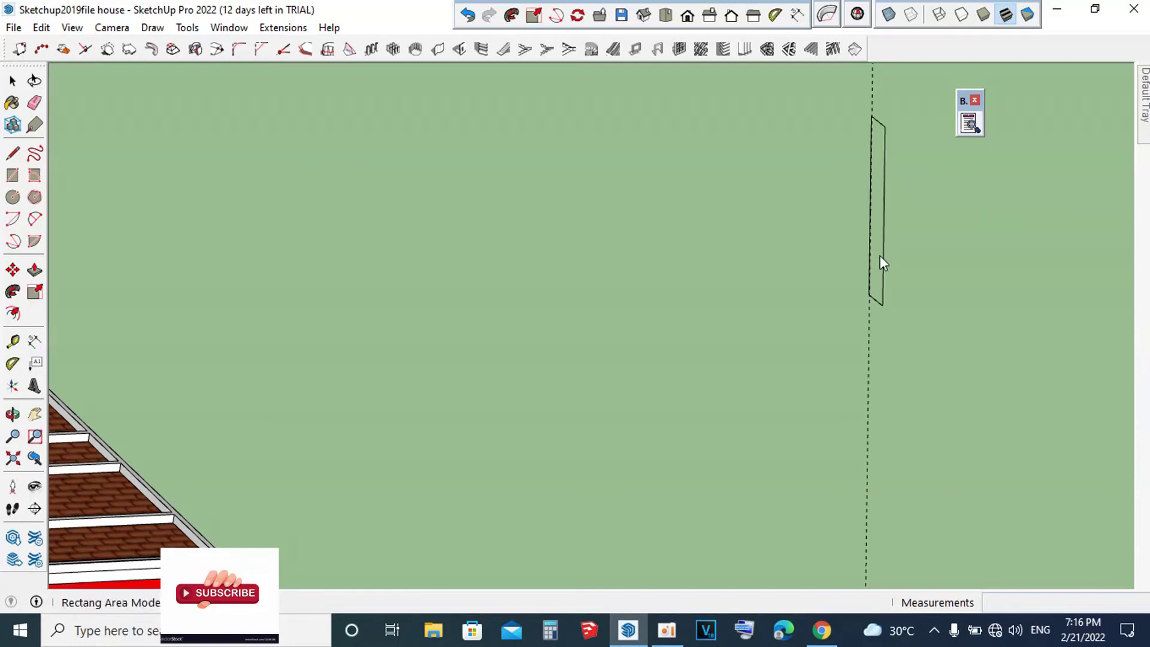
Step: Zoom back out and stretch the thin element's two top points, tilting it
scroll(803, 296, down, 5)
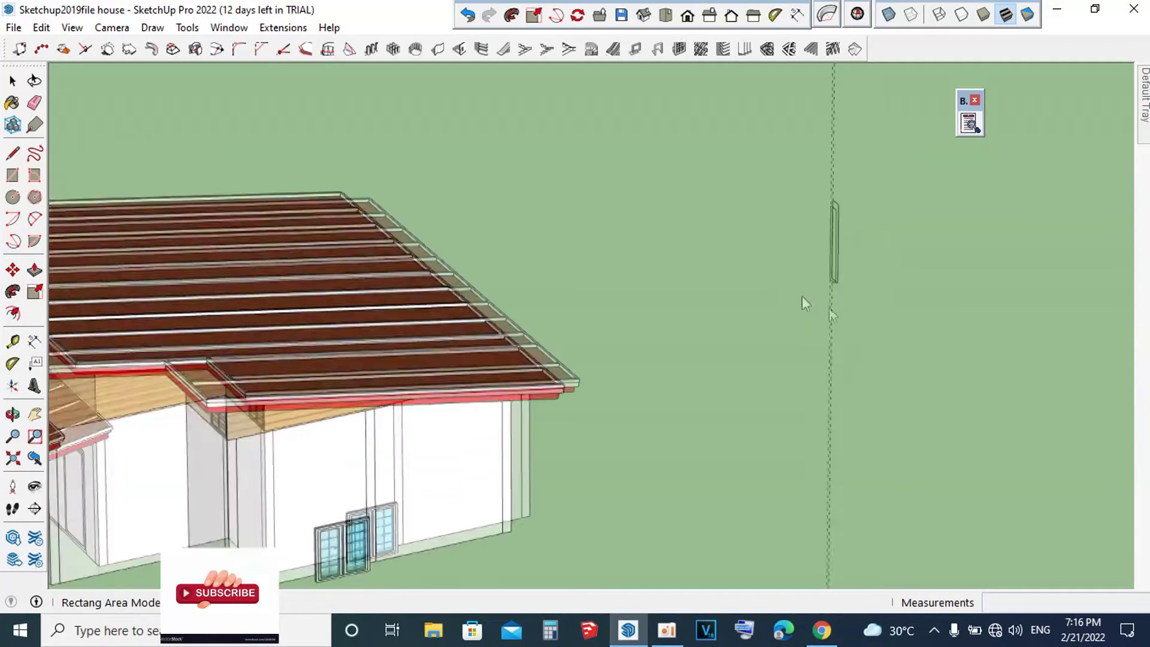
scroll(809, 319, down, 5)
mouse_move(809, 319)
middle_down()
mouse_move(912, 324)
mouse_move(1033, 312)
middle_up()
scroll(786, 228, up, 3)
drag(773, 185, 625, 243)
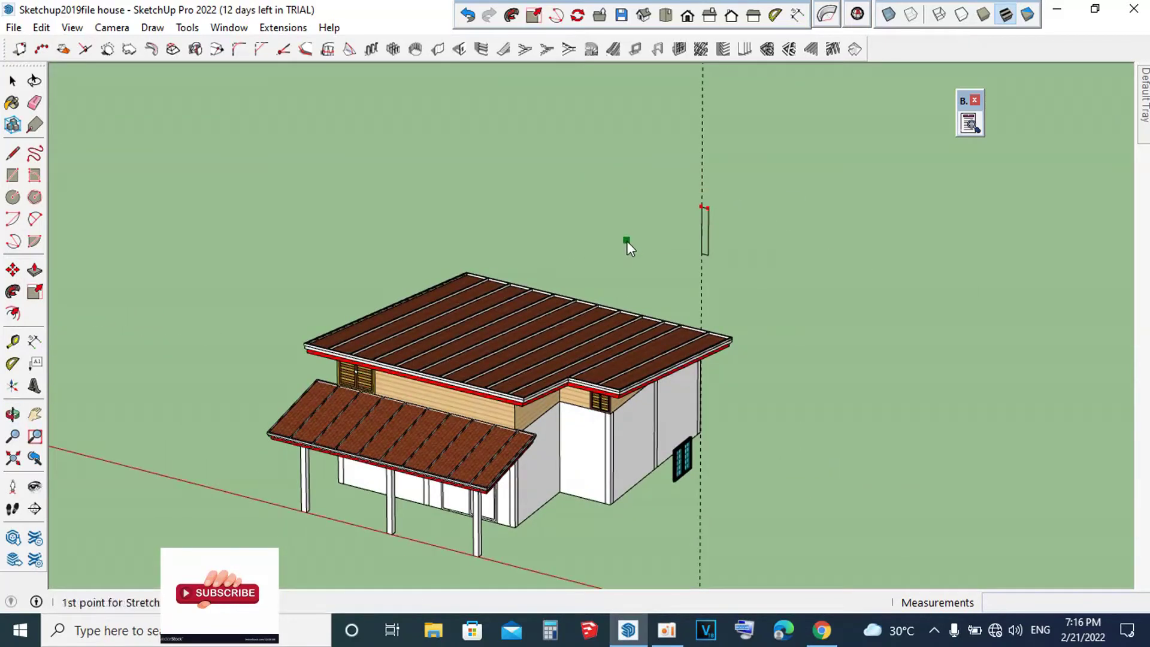
click(704, 250)
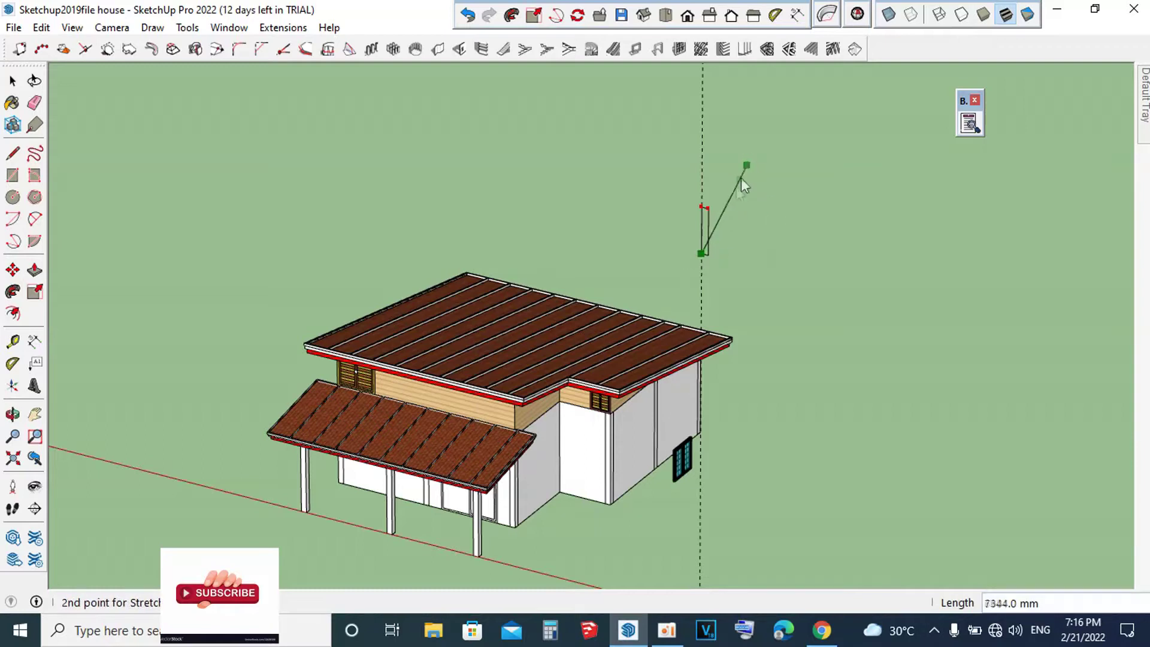
click(716, 221)
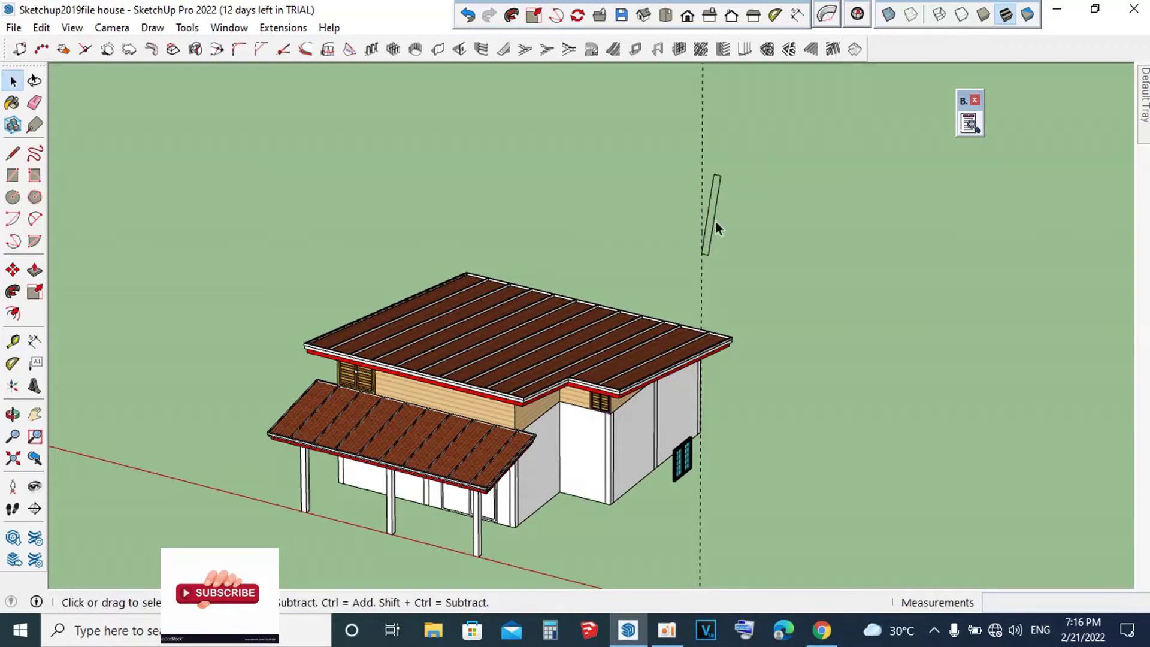
Step: Delete the tilted thin element together with the dashed guide line
drag(690, 222, 652, 247)
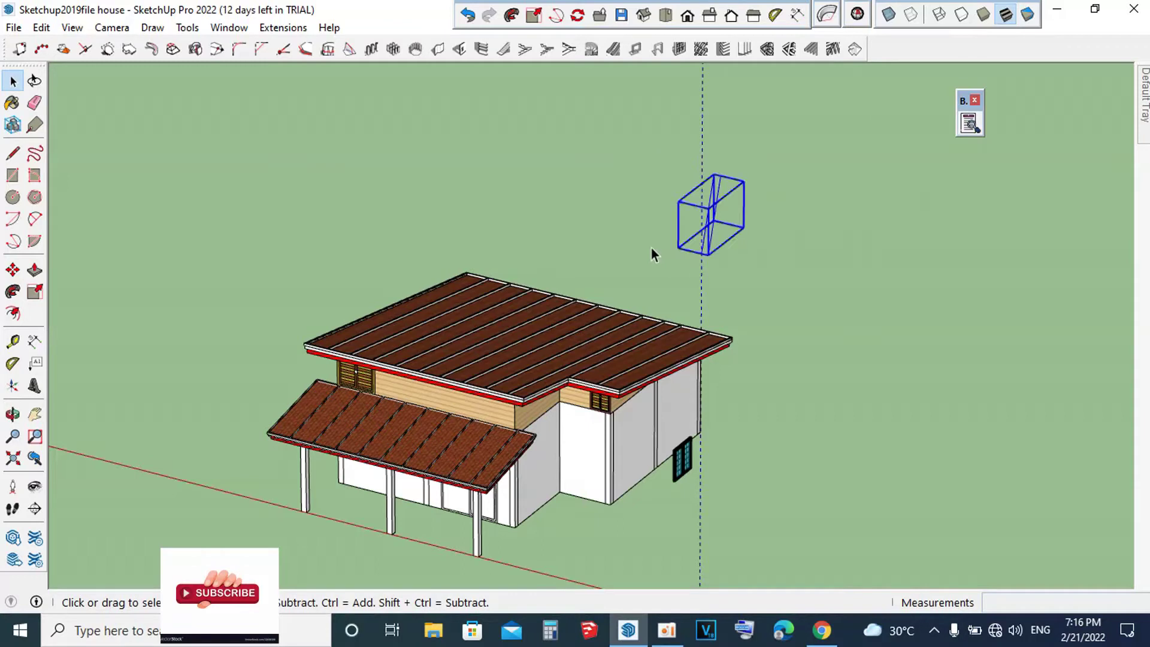
key(Delete)
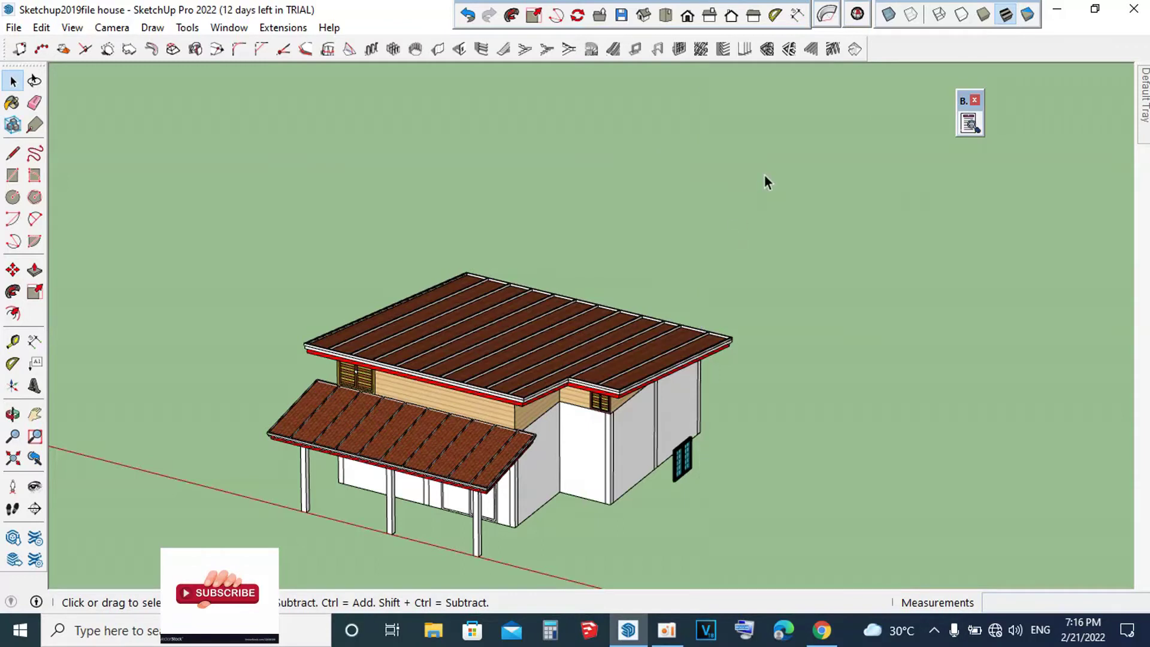
scroll(764, 178, down, 5)
scroll(810, 347, down, 1)
Step: Orbit and zoom to a front view of the house
scroll(683, 333, up, 1)
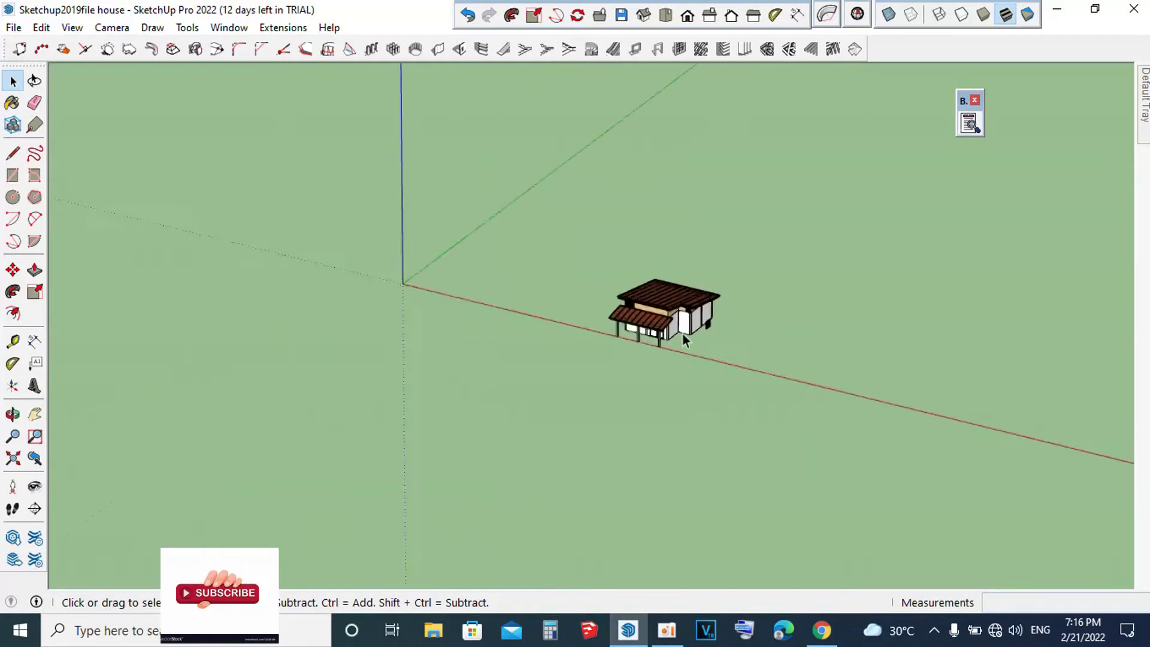
scroll(683, 333, up, 3)
mouse_move(683, 334)
middle_down()
mouse_move(809, 265)
mouse_move(770, 237)
middle_up()
scroll(727, 259, up, 2)
scroll(599, 335, down, 2)
scroll(575, 359, up, 3)
middle_drag(566, 365, 558, 371)
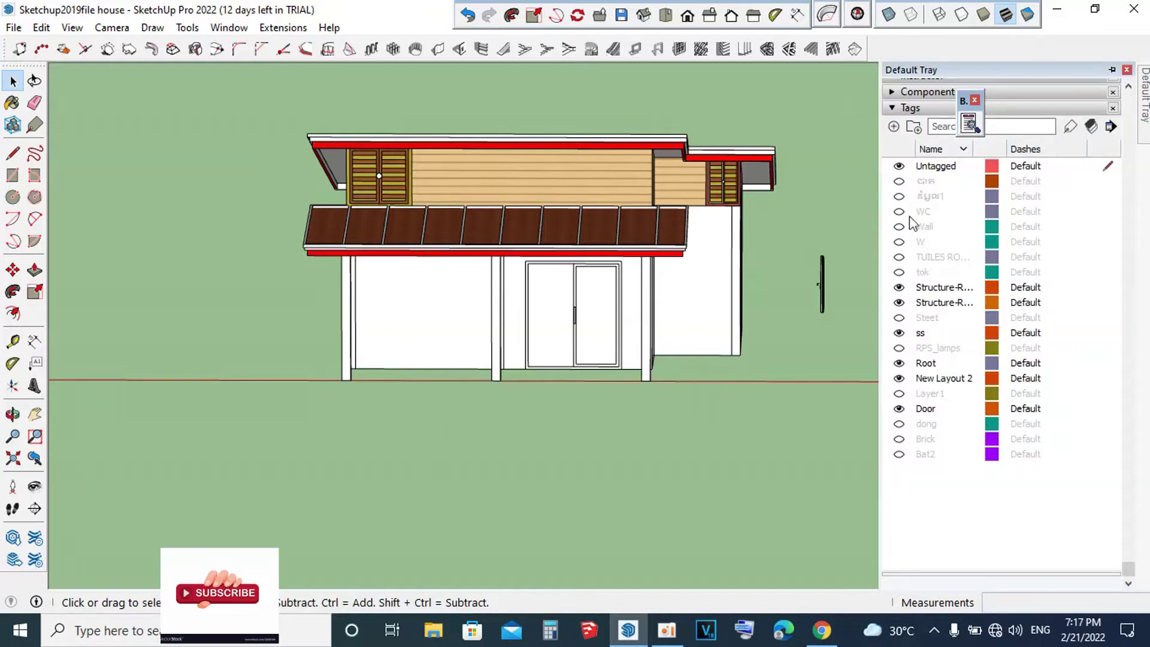
Step: Hide the Root tag's roof and select the wall containing the sliding door
click(900, 364)
scroll(570, 248, up, 3)
mouse_move(596, 287)
middle_down()
mouse_move(623, 359)
mouse_move(619, 412)
middle_up()
scroll(545, 203, down, 5)
scroll(603, 296, up, 2)
mouse_move(603, 295)
middle_down()
mouse_move(752, 295)
mouse_move(856, 208)
mouse_move(552, 495)
middle_up()
scroll(553, 495, down, 3)
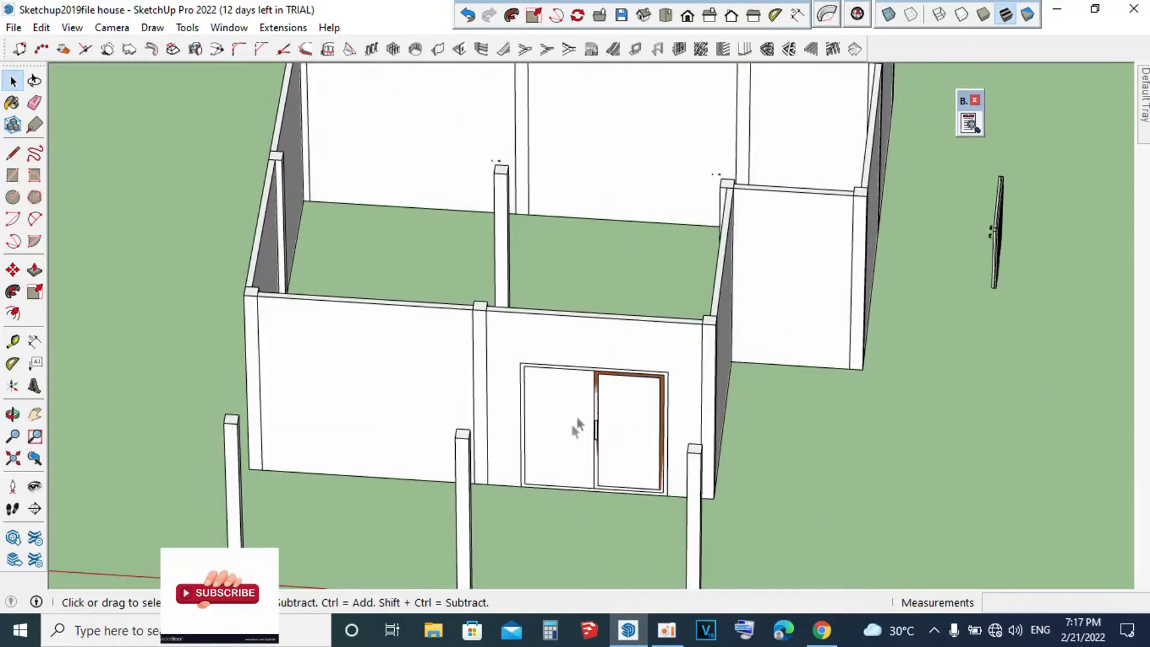
scroll(590, 400, up, 3)
scroll(590, 400, up, 2)
click(573, 331)
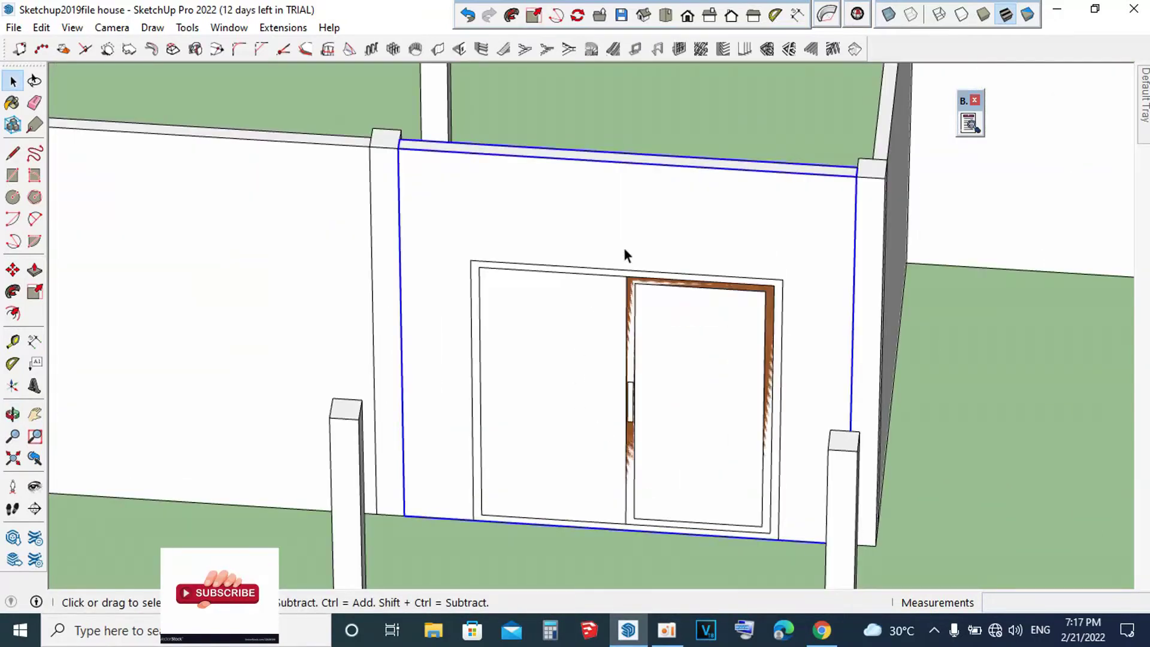
Step: Open the front door wall group between the posts for editing
double_click(624, 247)
scroll(933, 307, down, 3)
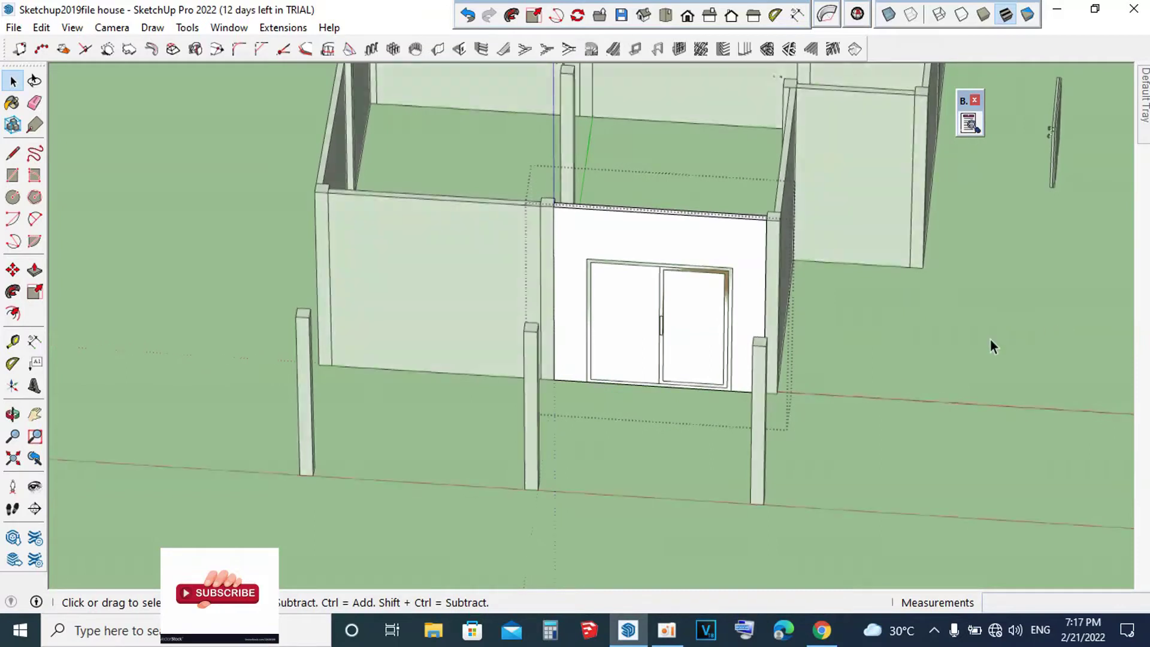
click(991, 339)
click(718, 240)
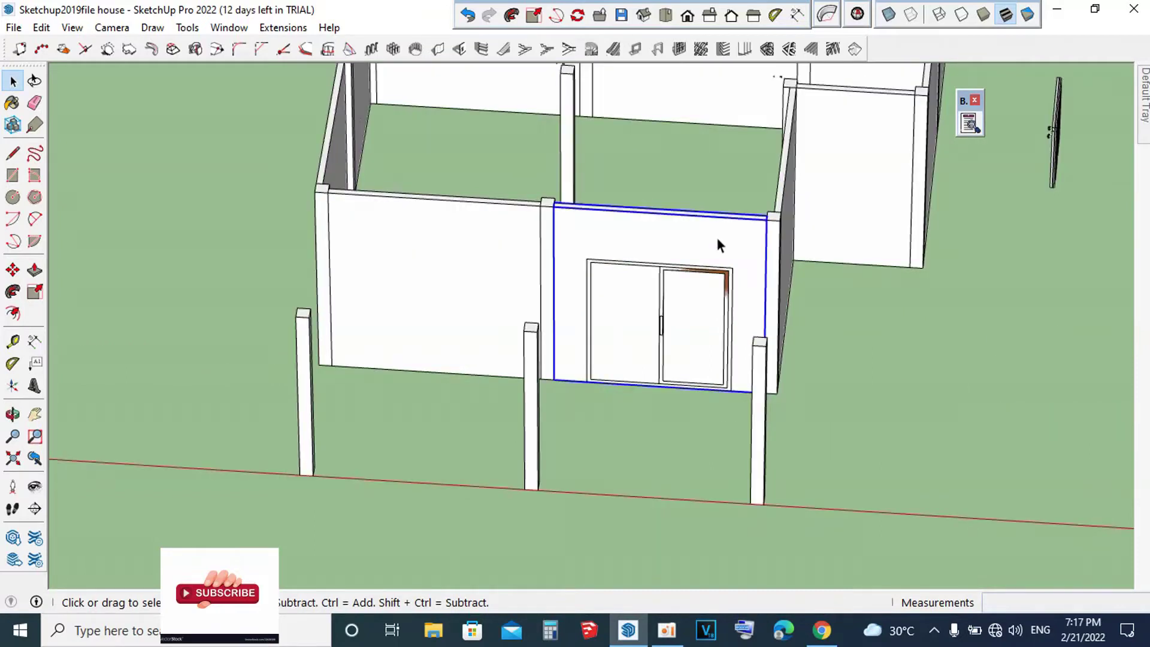
scroll(683, 240, up, 3)
double_click(678, 238)
scroll(577, 268, up, 1)
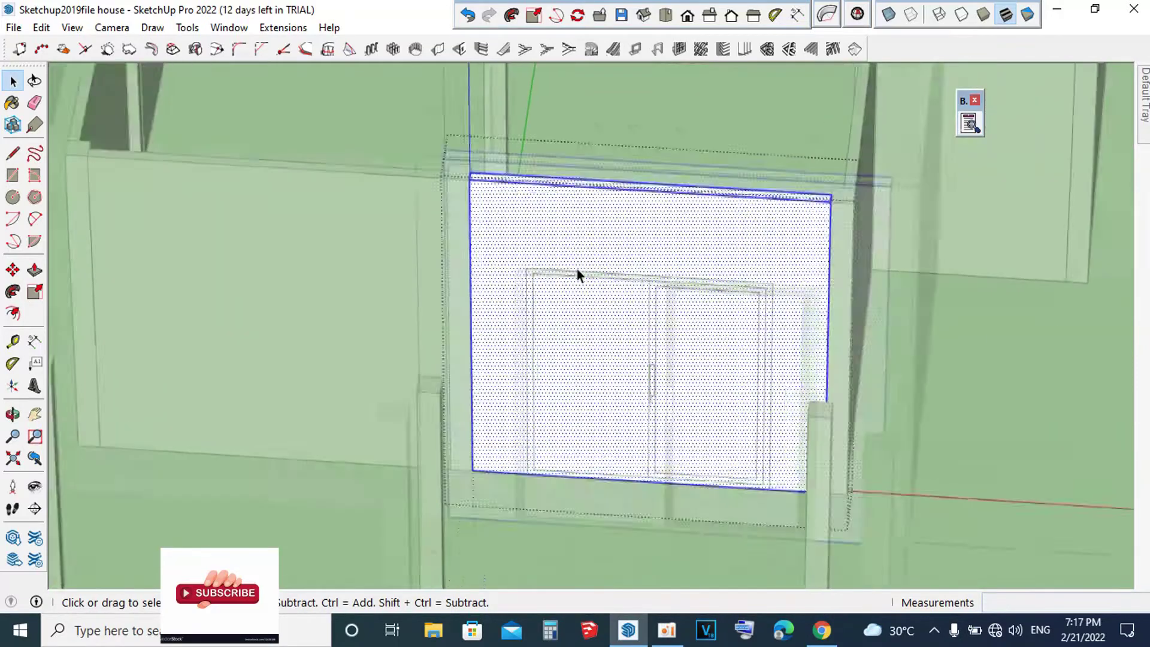
scroll(577, 271, up, 2)
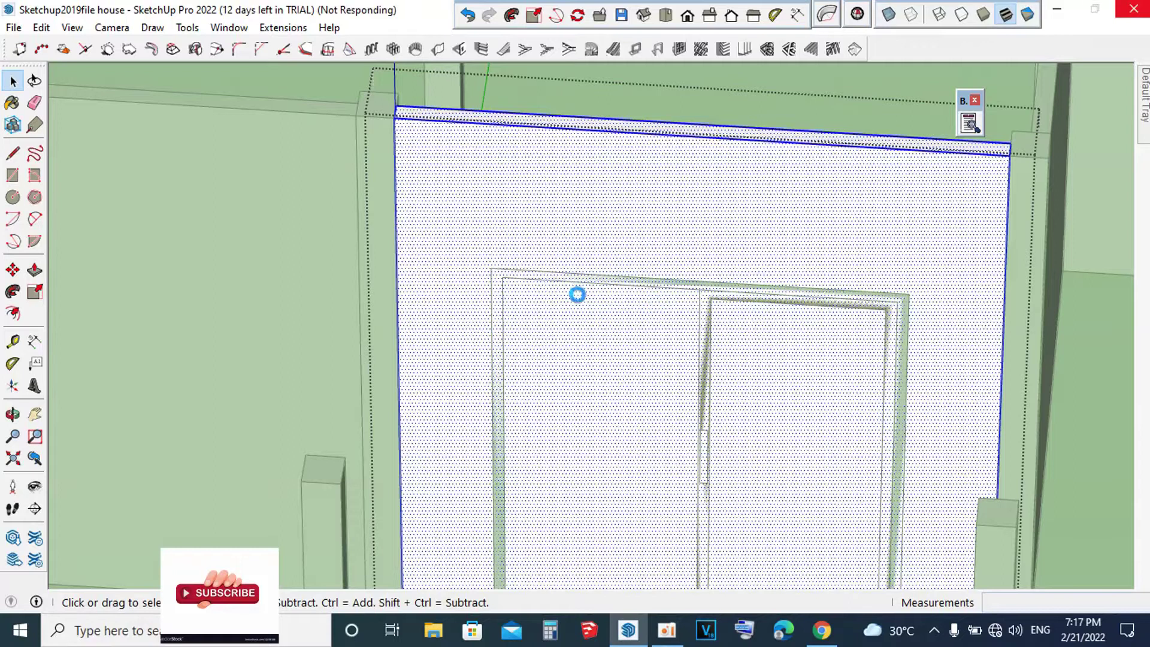
Step: Draw a 2500 × 2200 mm rectangle from the door-frame corner over the sliding door
key(r)
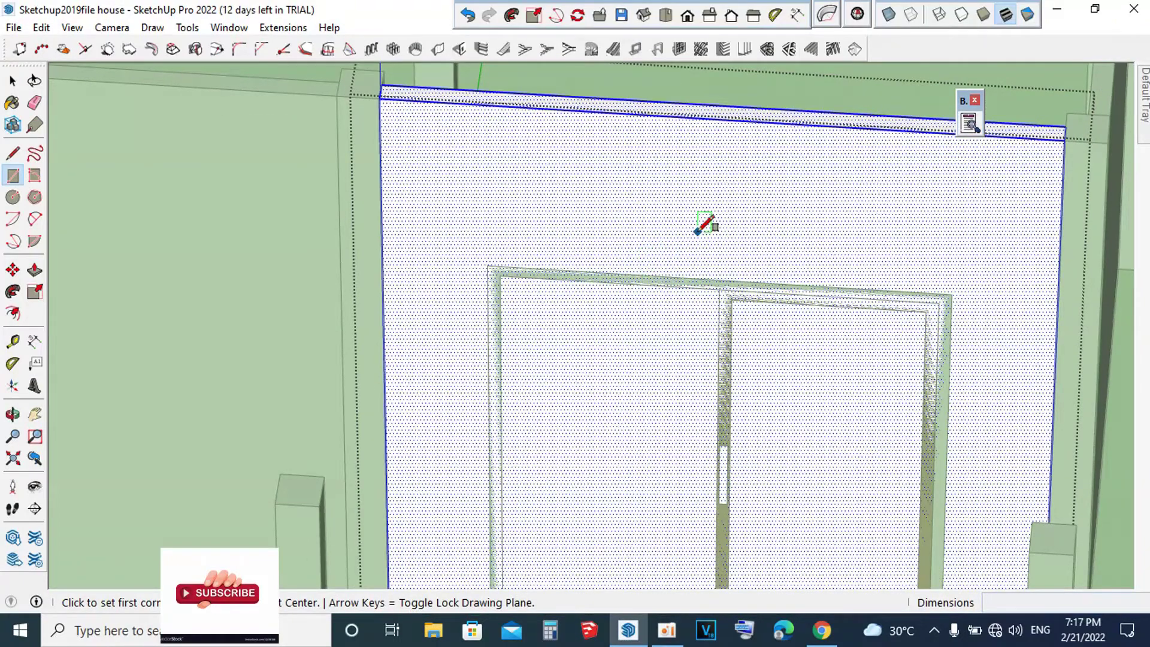
click(487, 265)
scroll(591, 205, down, 5)
scroll(618, 298, up, 3)
scroll(609, 301, up, 2)
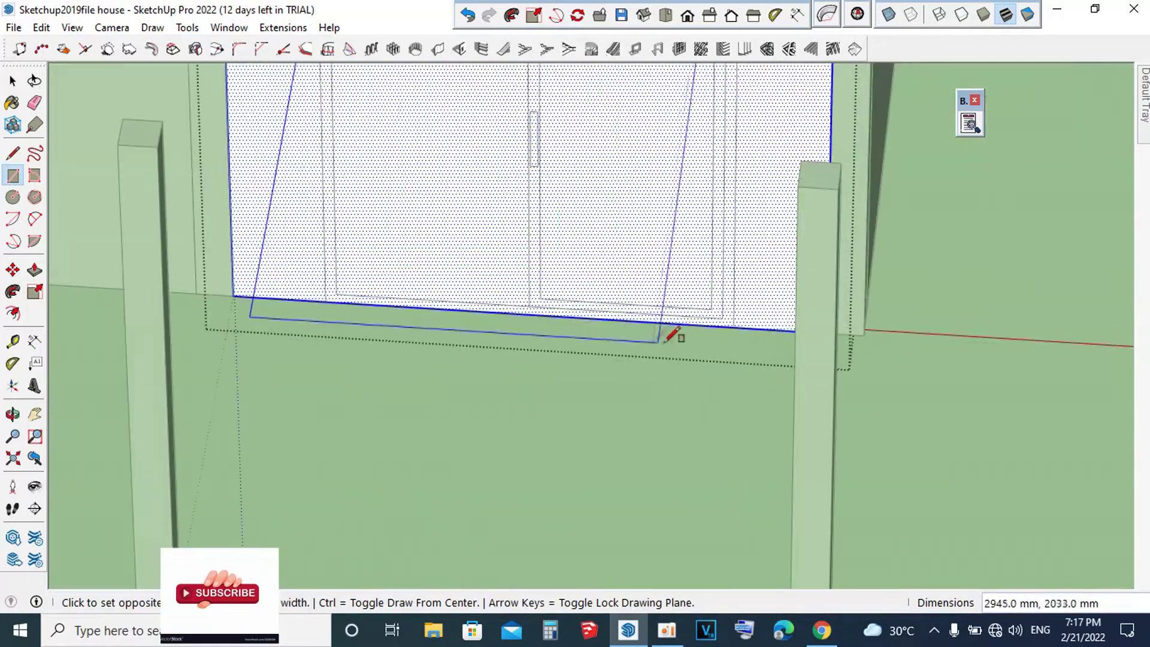
scroll(673, 329, up, 2)
click(763, 317)
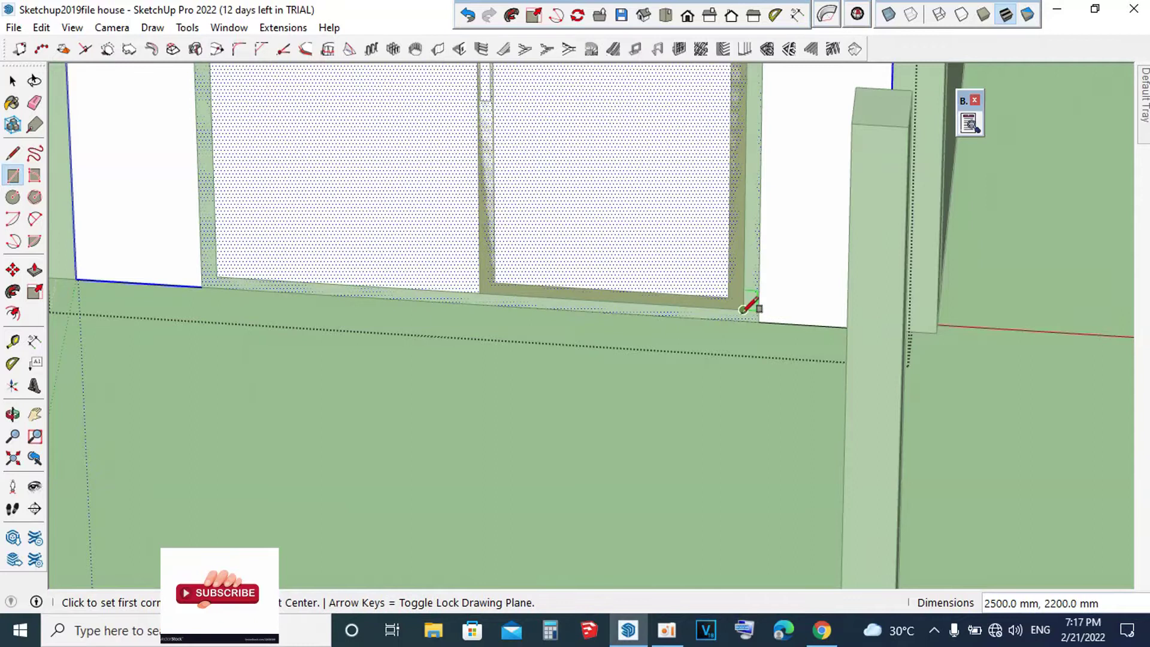
key(space)
Step: Push the door rectangle 100 mm into the front wall to reveal the sliding door
key(p)
click(705, 303)
text(100)
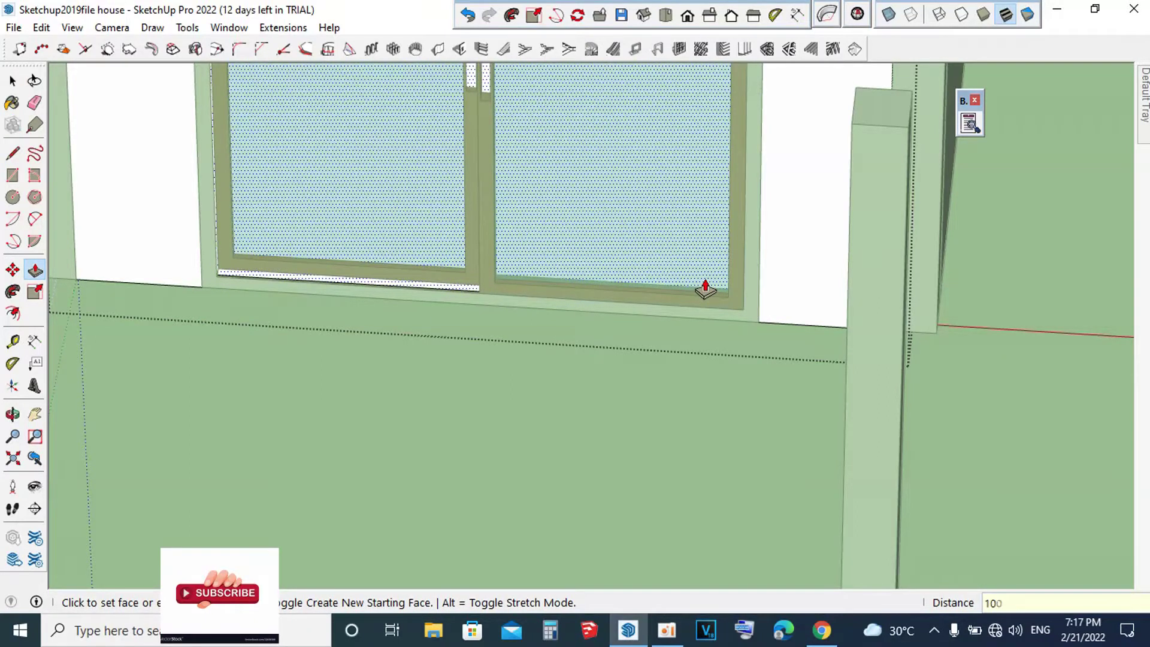
key(Return)
key(space)
scroll(707, 283, down, 3)
scroll(707, 284, down, 3)
scroll(951, 285, down, 2)
scroll(952, 285, down, 2)
middle_drag(792, 309, 803, 268)
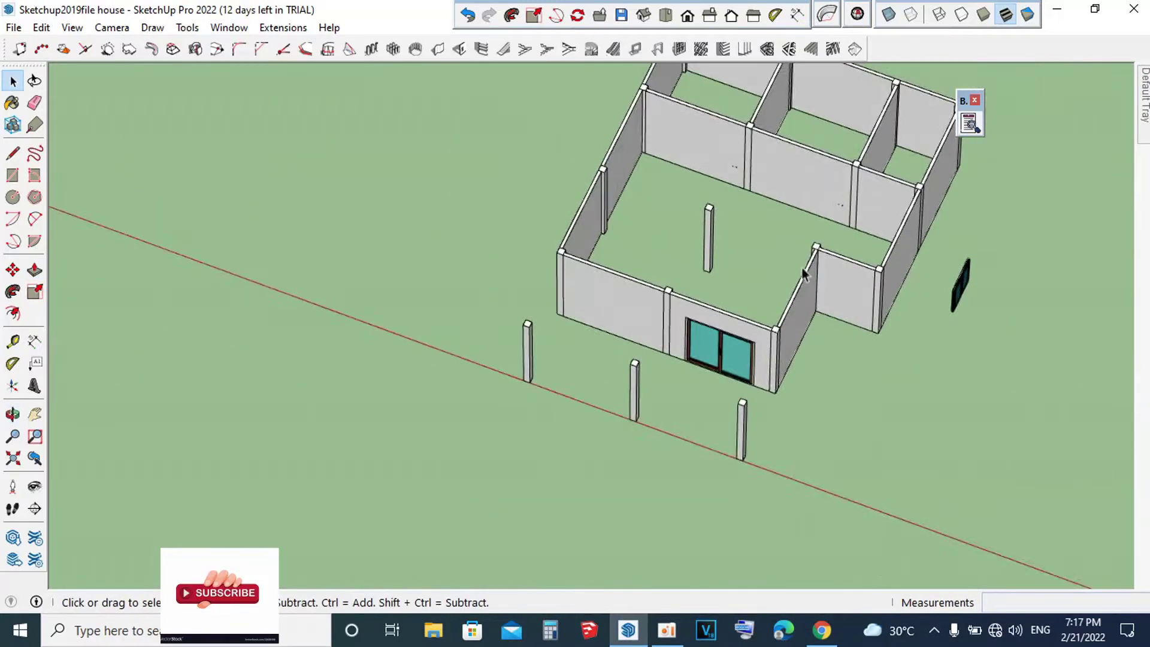
scroll(833, 147, up, 1)
scroll(833, 150, up, 2)
scroll(860, 120, up, 2)
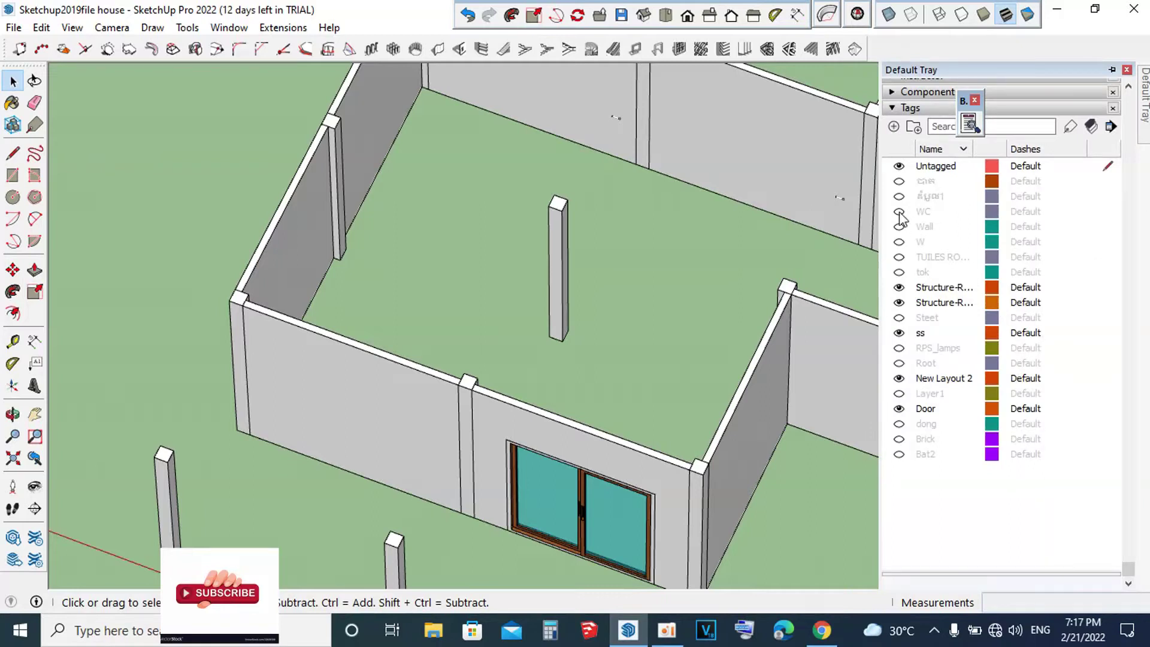
Step: Show the WC, Wall, floor-slab, tok and W tags to restore the stairs, furniture and railings
click(900, 212)
click(899, 227)
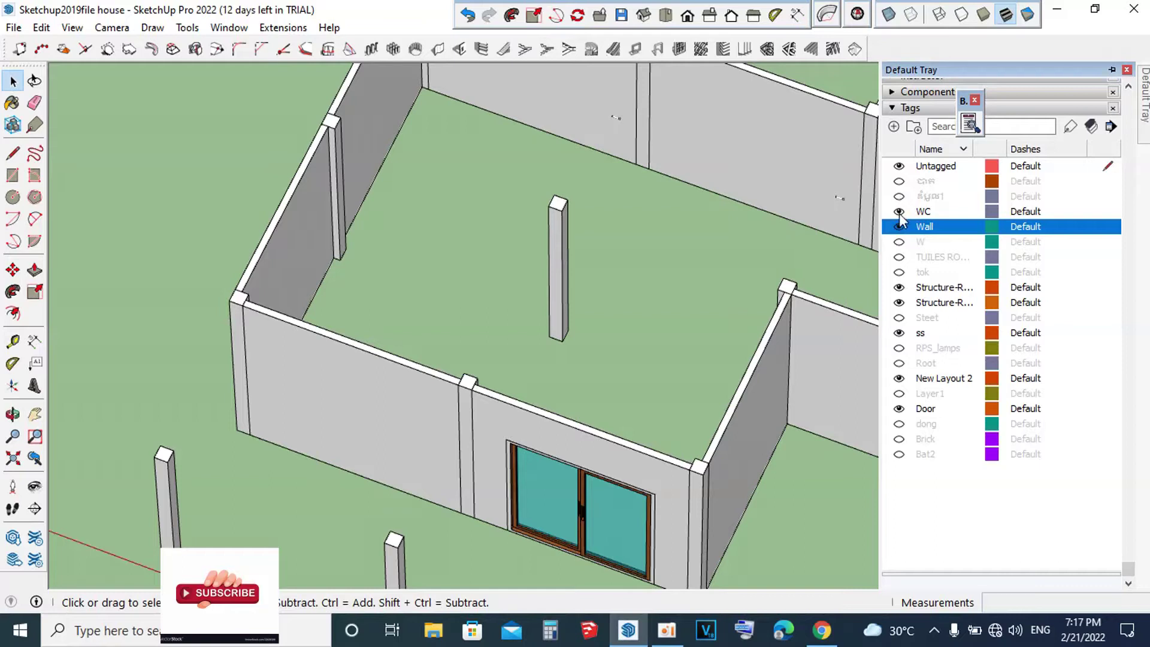
click(899, 181)
scroll(681, 256, down, 3)
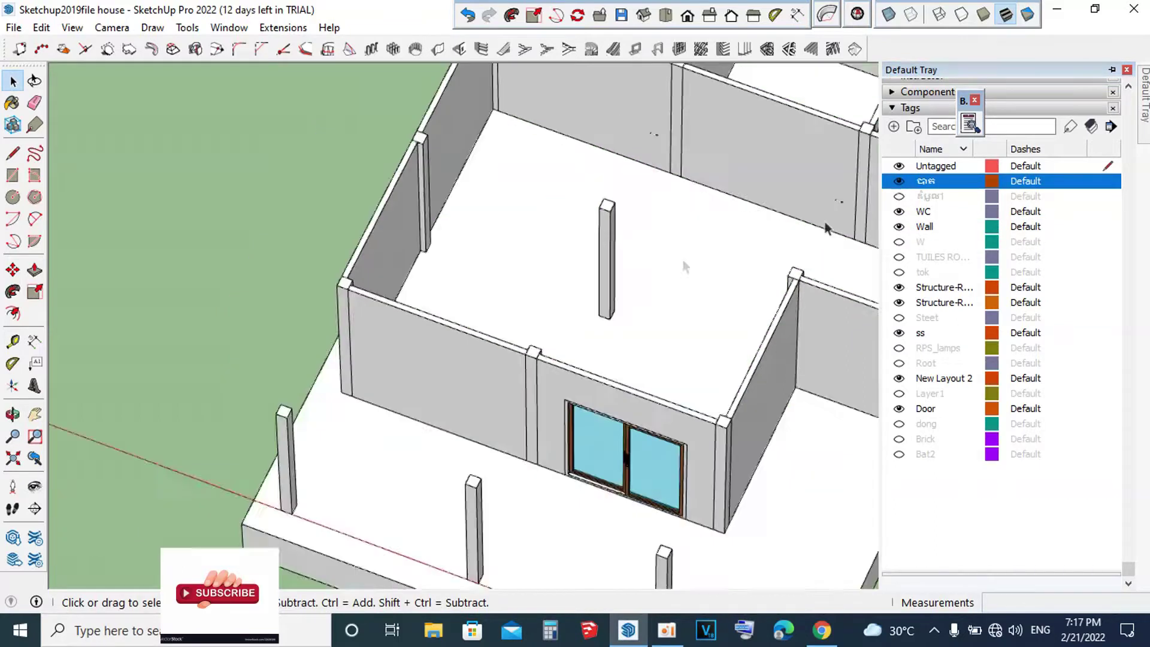
scroll(695, 270, down, 5)
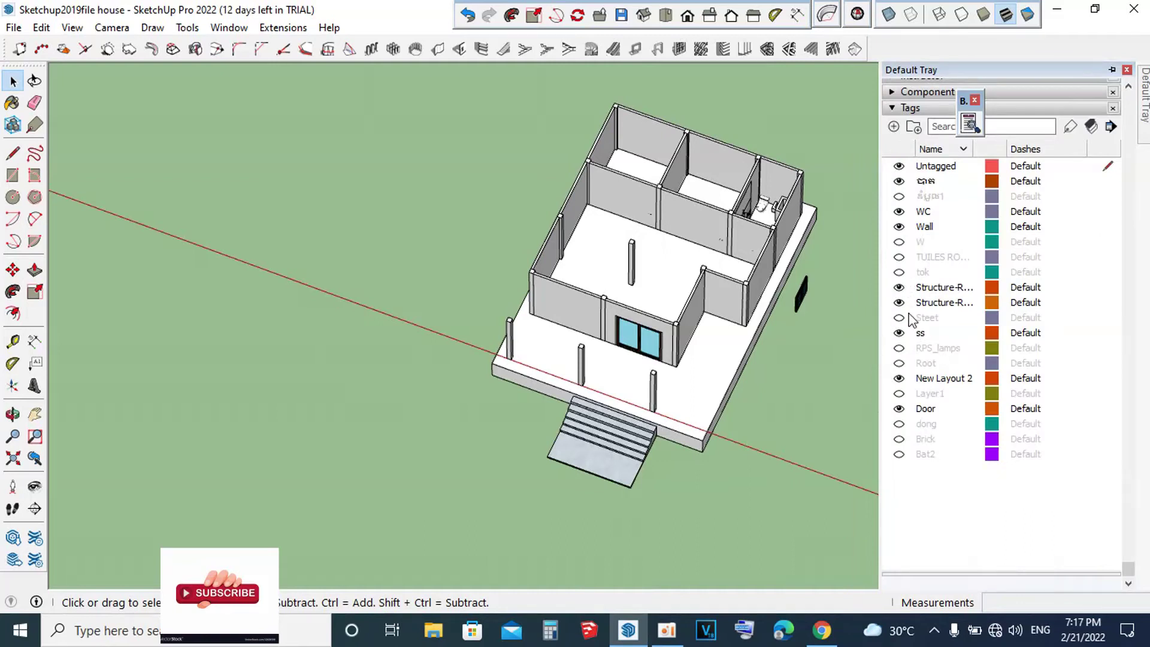
click(899, 273)
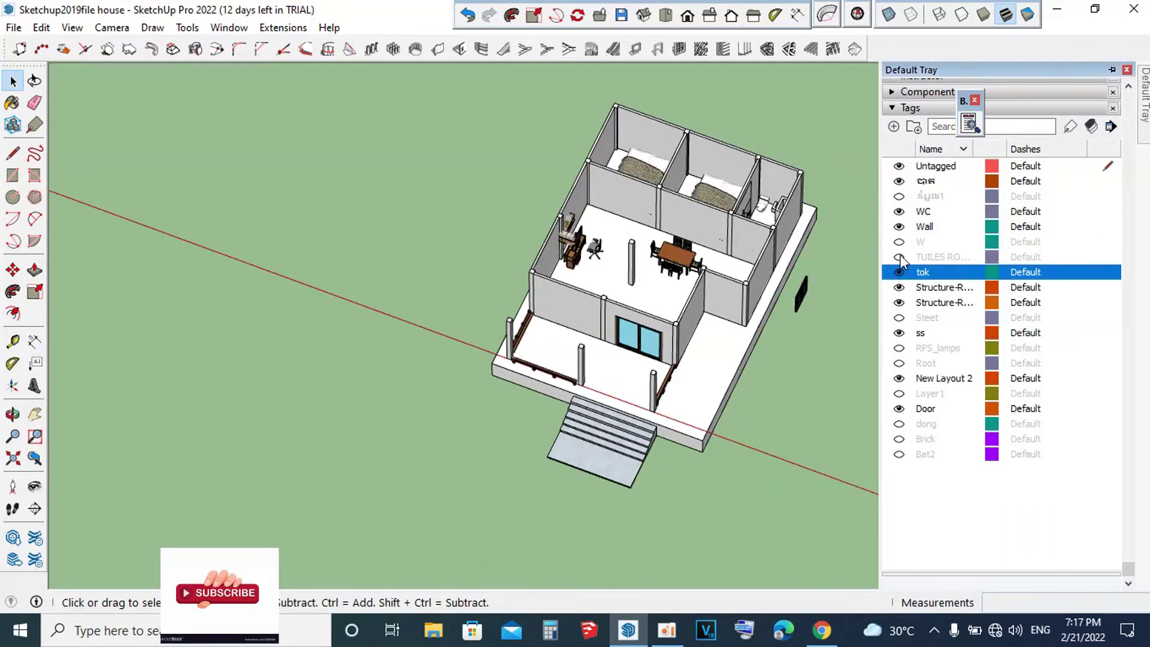
click(899, 257)
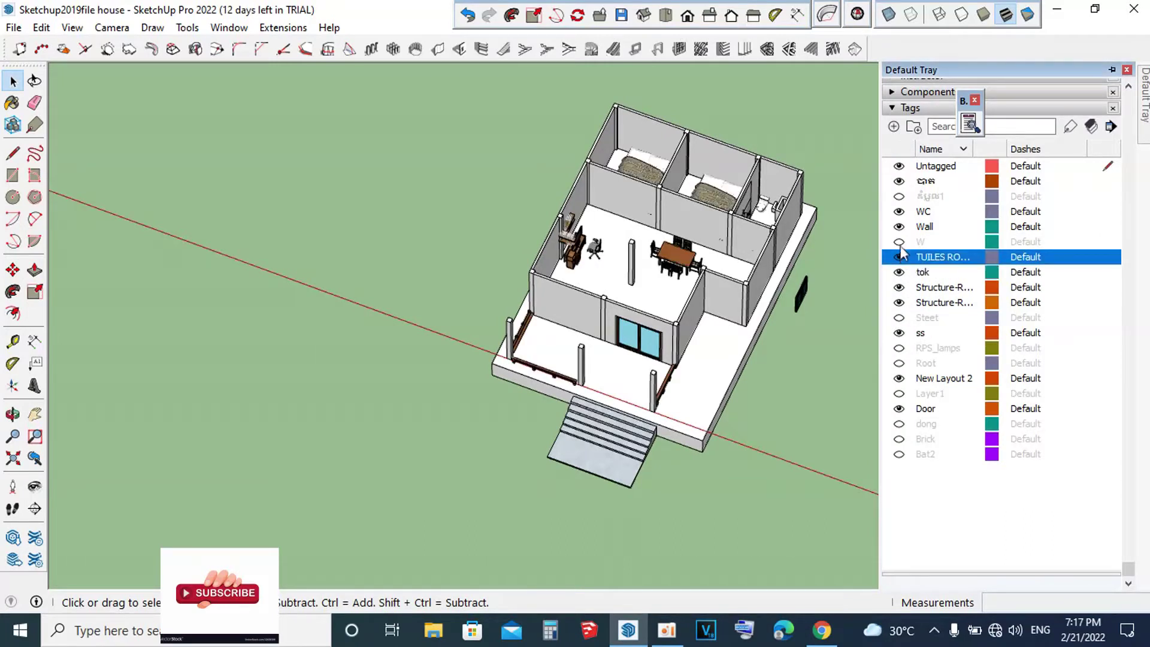
Step: Show the RPS_lamps and Layer1 tags and toggle the dong tag's palm trees
click(900, 318)
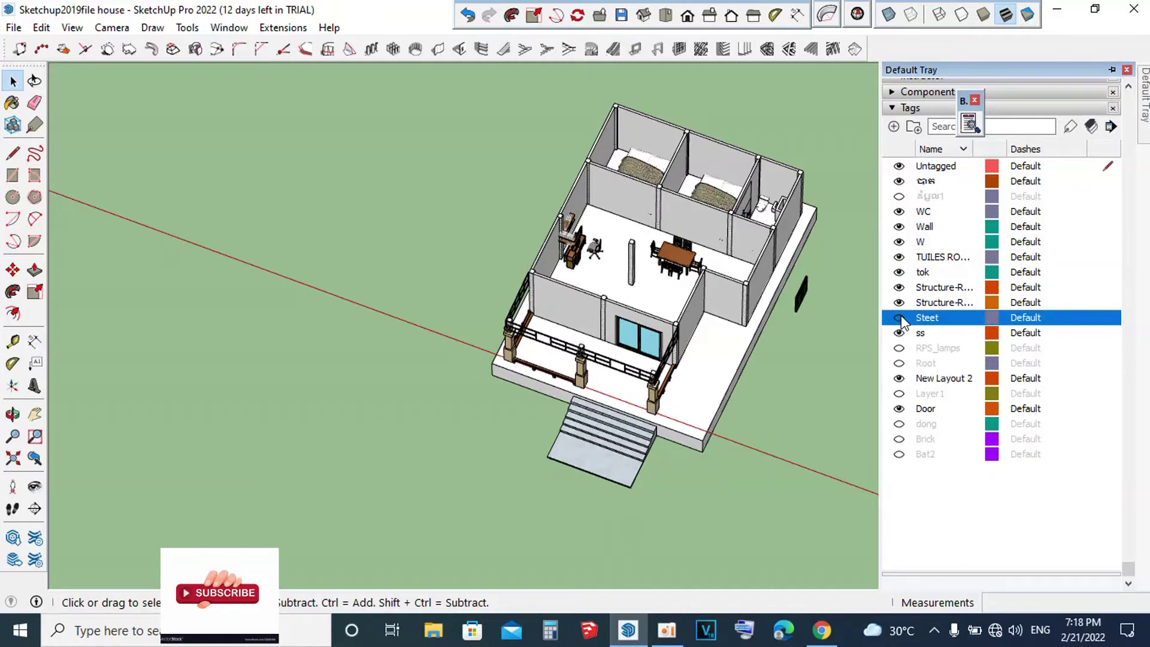
click(900, 348)
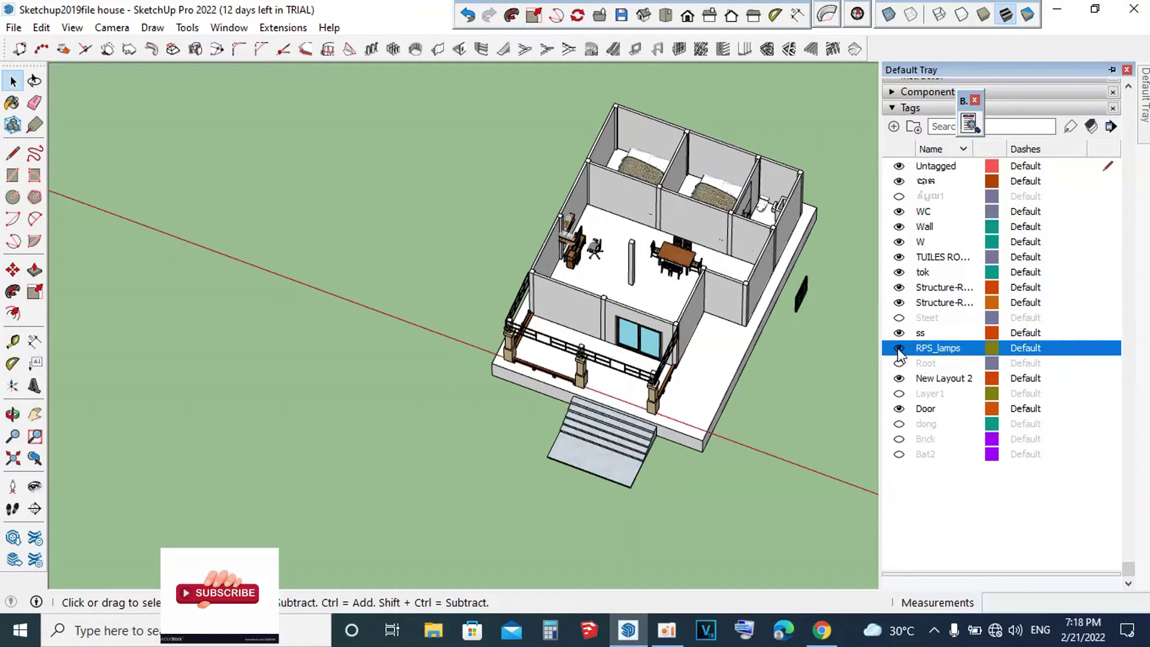
click(900, 393)
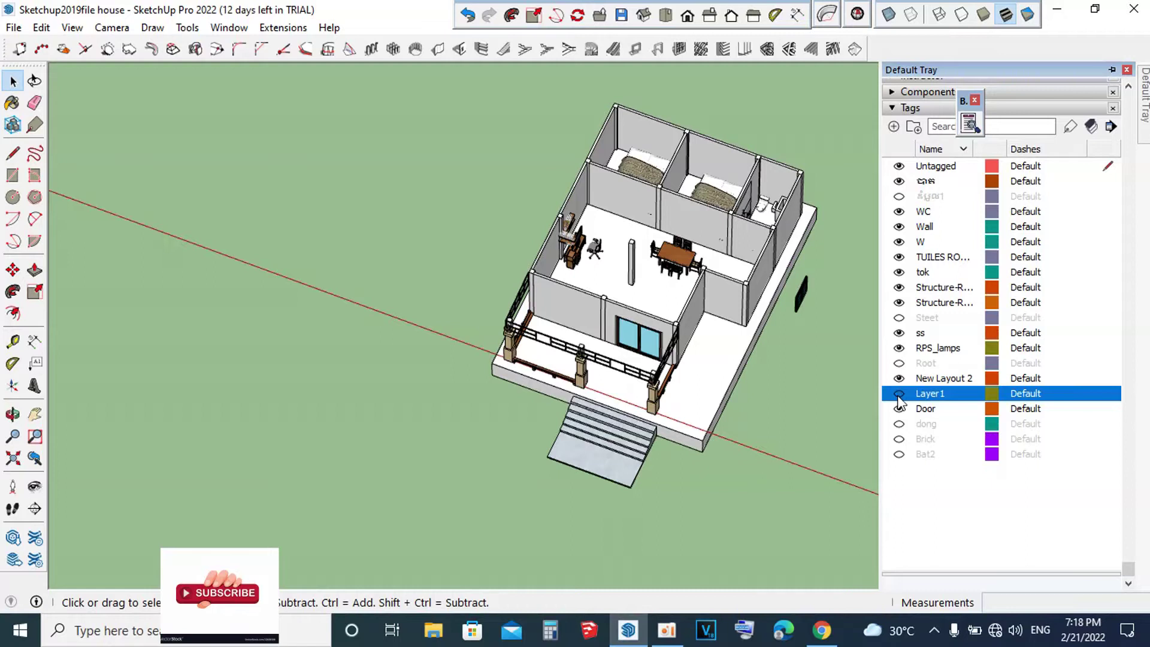
click(902, 425)
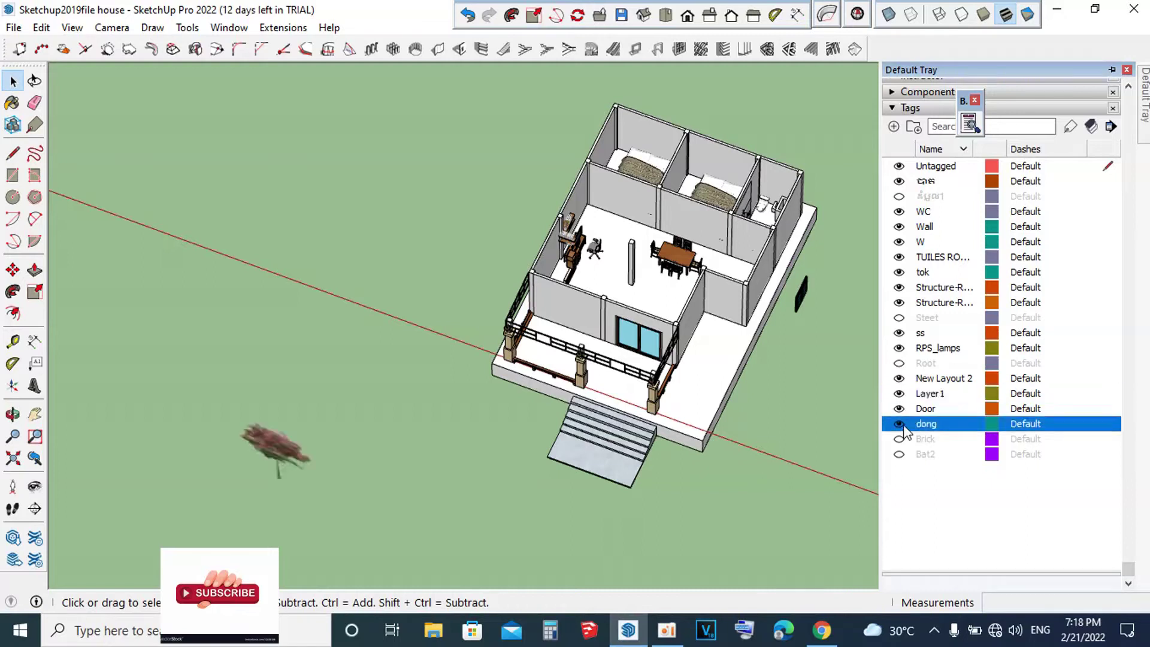
click(900, 425)
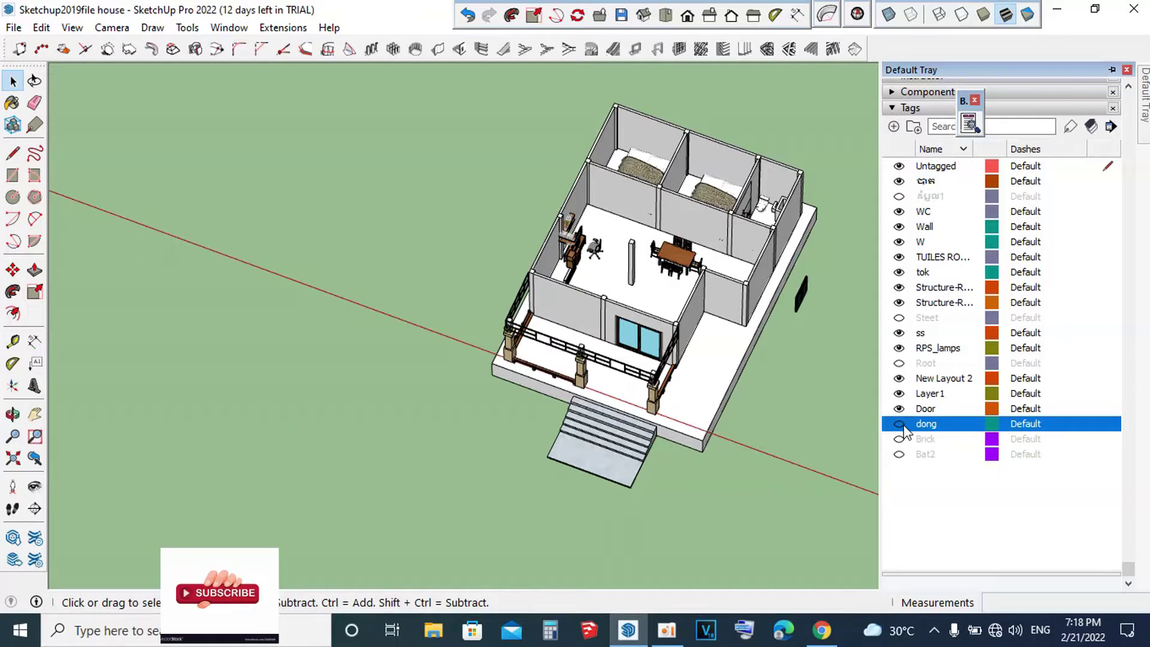
click(900, 425)
scroll(640, 201, down, 3)
scroll(640, 200, down, 2)
scroll(640, 201, up, 3)
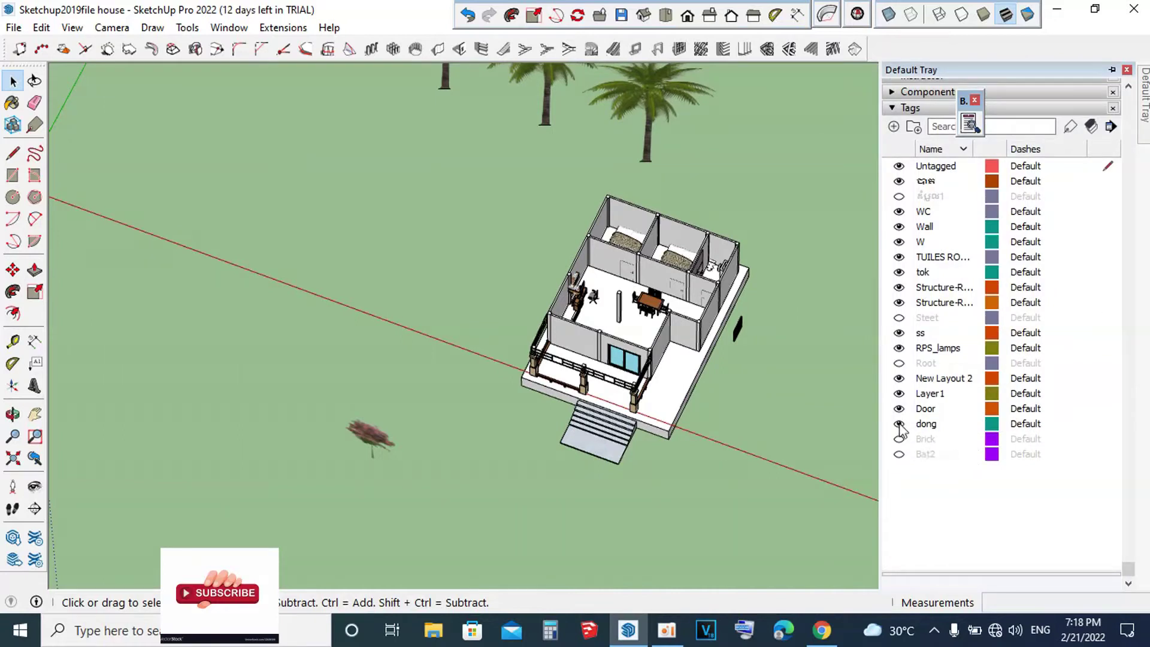
click(899, 424)
Step: Open an interior wall group for editing and orbit to face it head-on
mouse_move(706, 384)
middle_down()
mouse_move(677, 309)
mouse_move(670, 246)
middle_up()
scroll(671, 246, up, 2)
scroll(674, 168, up, 2)
scroll(612, 356, up, 2)
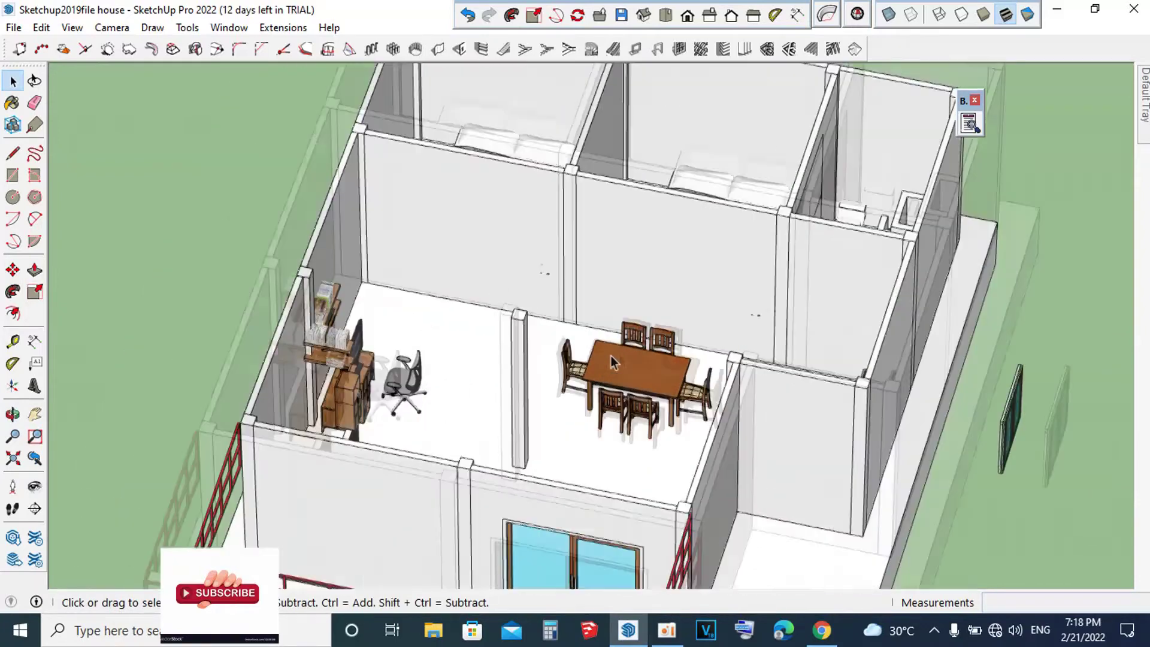
scroll(611, 356, down, 2)
mouse_move(611, 356)
middle_down()
mouse_move(480, 282)
mouse_move(673, 358)
mouse_move(662, 297)
mouse_move(655, 432)
mouse_move(459, 387)
mouse_move(492, 424)
middle_up()
click(480, 282)
double_click(480, 282)
scroll(655, 431, up, 2)
scroll(657, 444, up, 2)
scroll(635, 432, up, 2)
scroll(635, 432, up, 2)
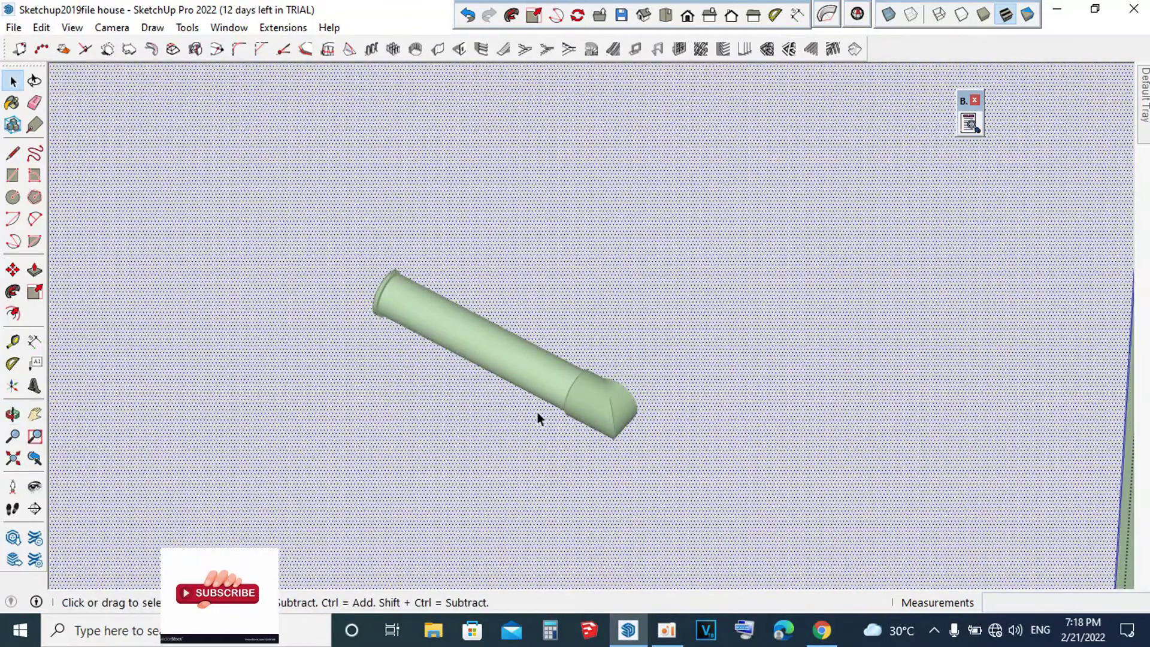
scroll(719, 407, down, 3)
scroll(634, 509, down, 2)
mouse_move(634, 509)
middle_down()
mouse_move(785, 470)
mouse_move(697, 507)
middle_up()
scroll(696, 507, down, 3)
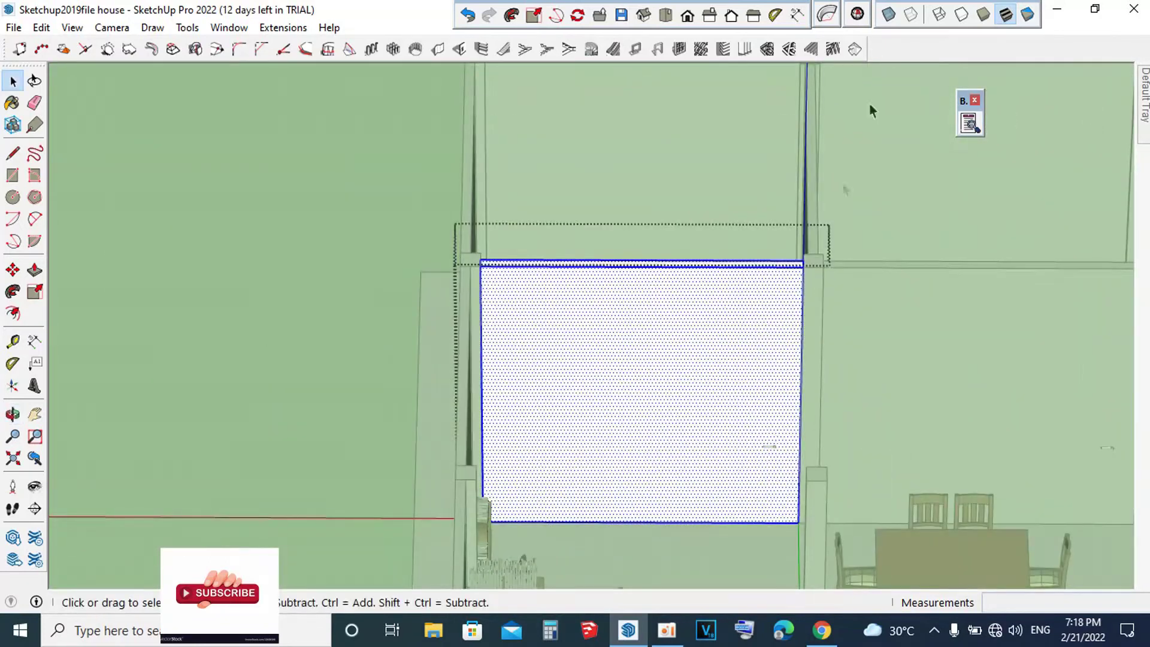
Step: Turn on X-ray face style so the interior furniture shows through the walls
click(890, 20)
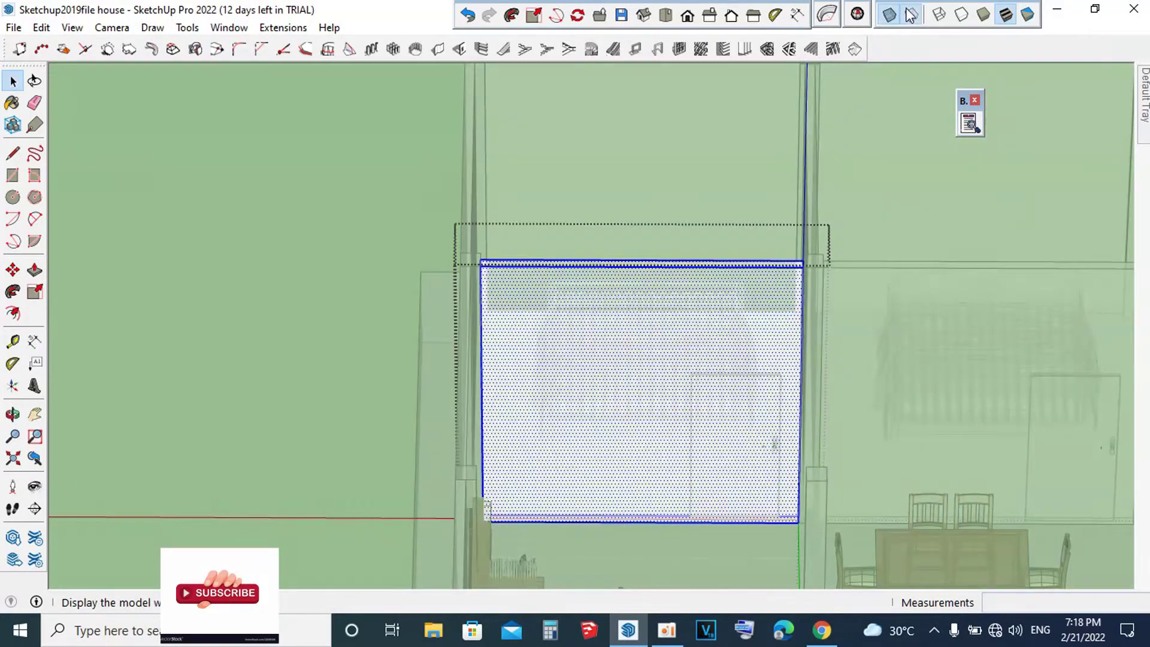
click(911, 15)
click(896, 22)
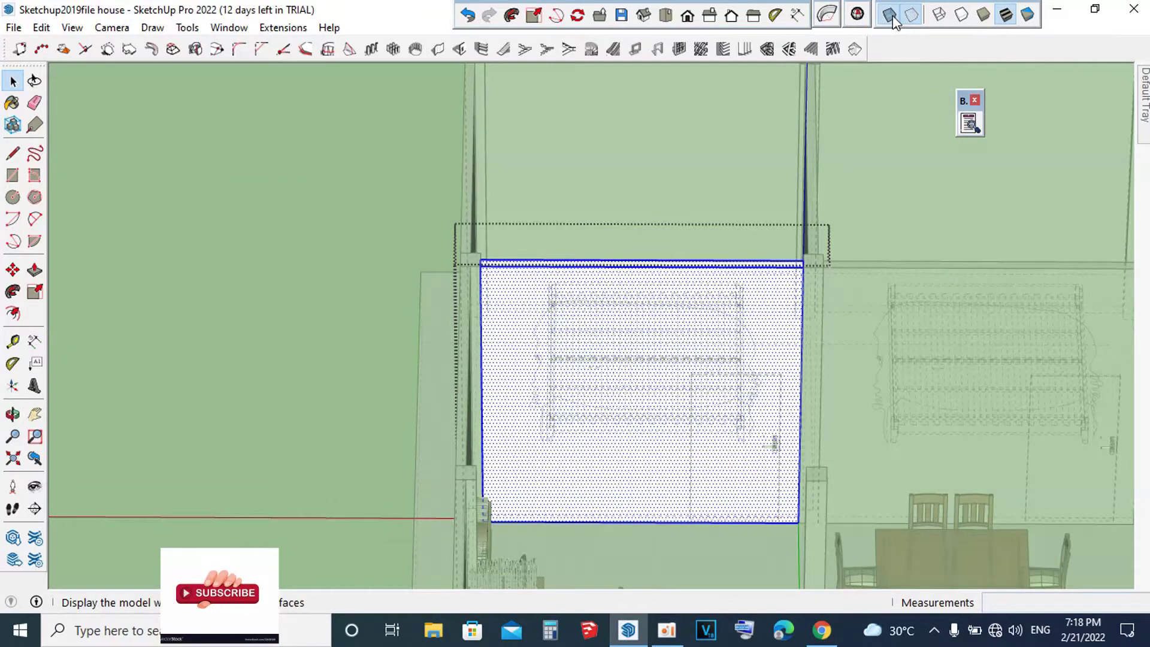
scroll(408, 367, down, 2)
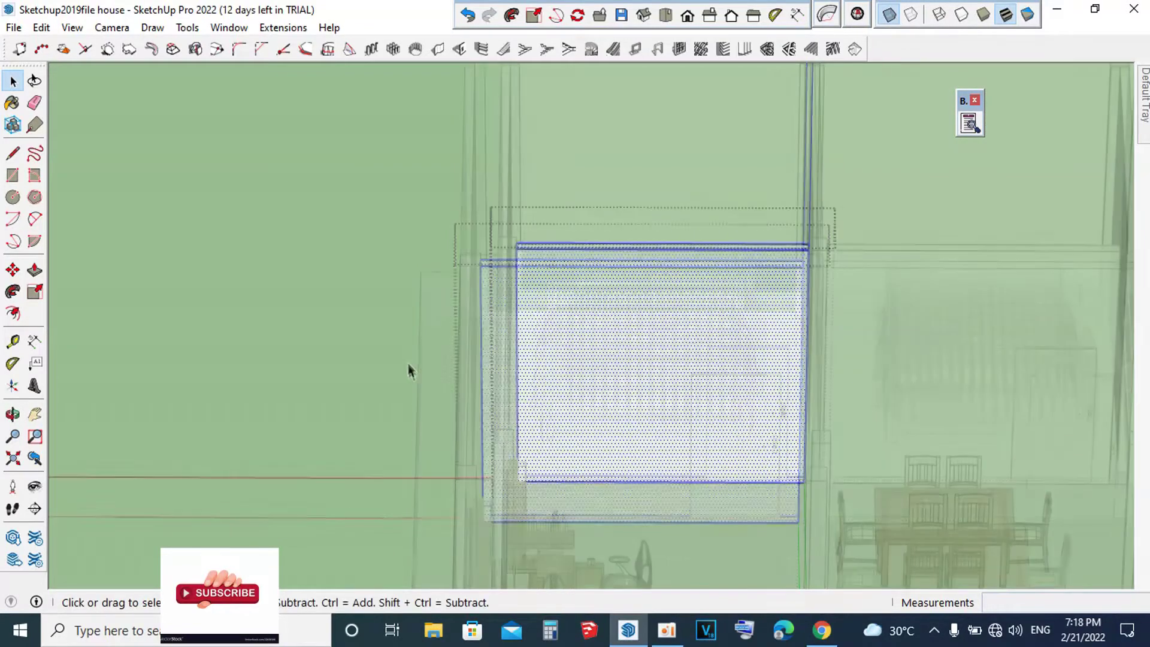
scroll(282, 372, down, 2)
scroll(436, 377, up, 2)
mouse_move(436, 377)
middle_down()
mouse_move(347, 536)
mouse_move(303, 423)
middle_up()
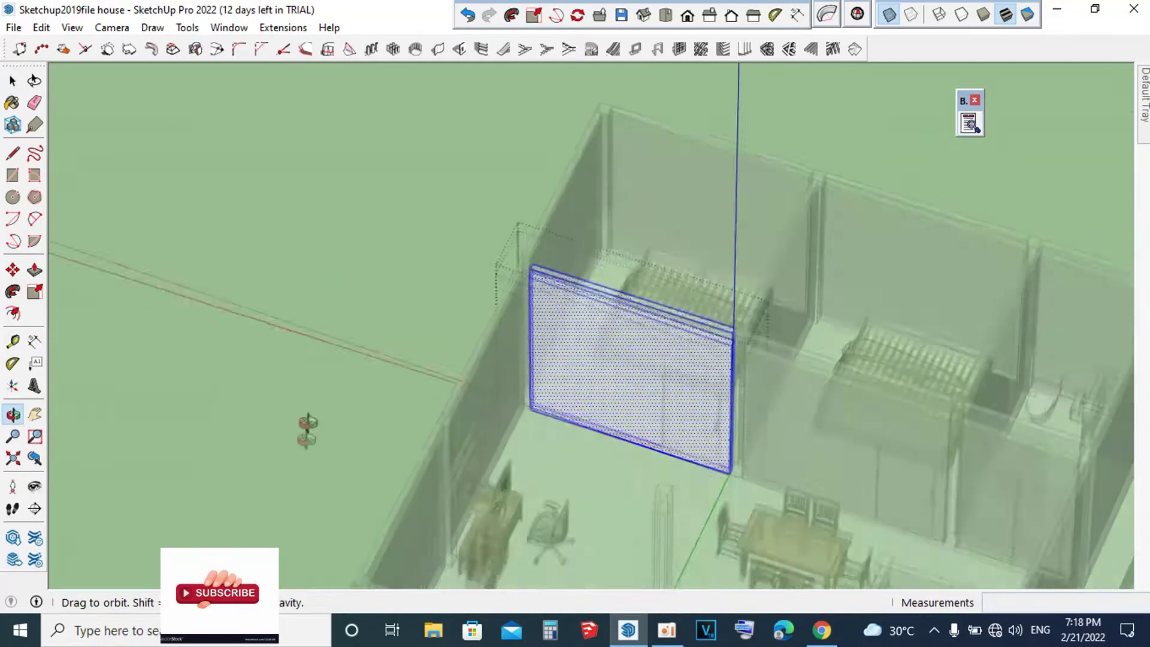
scroll(673, 352, up, 2)
scroll(685, 344, up, 3)
scroll(685, 339, up, 3)
Step: Draw a door-sized rectangle on the room wall down to the floor line
middle_drag(714, 331, 758, 264)
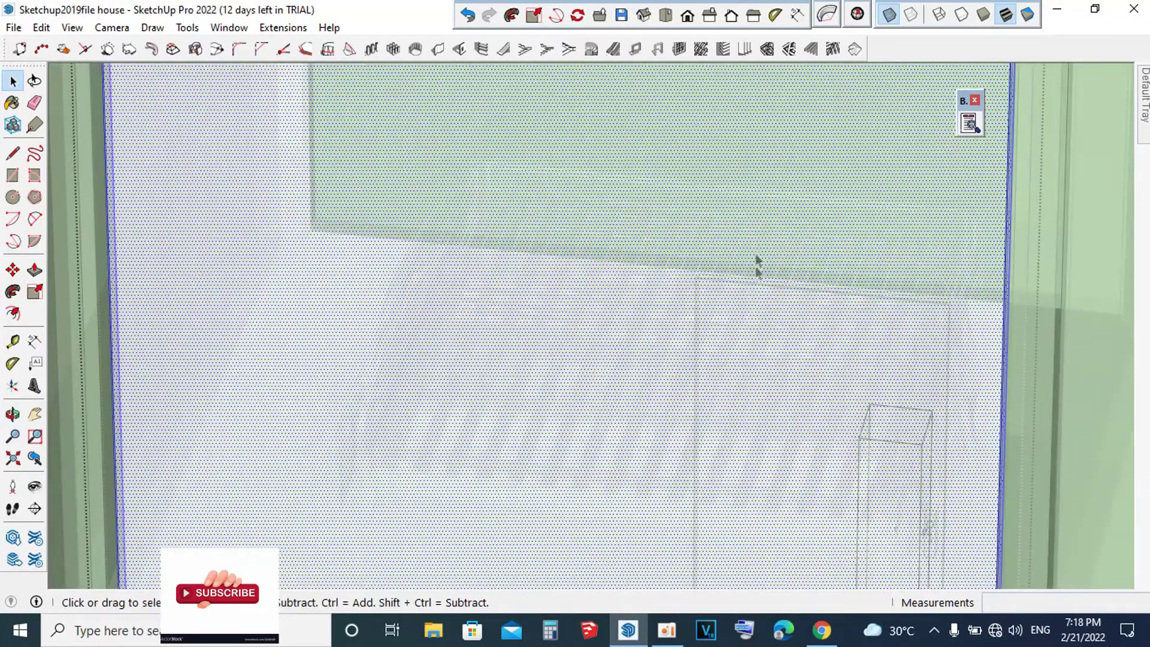
key(r)
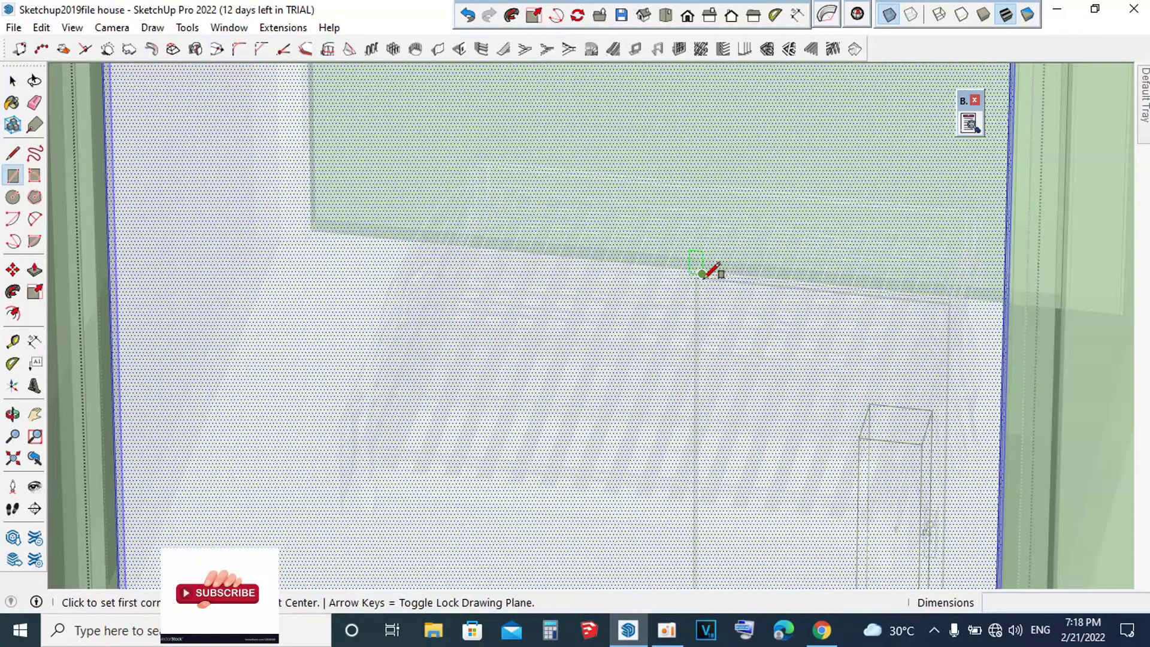
click(697, 277)
scroll(719, 252, down, 2)
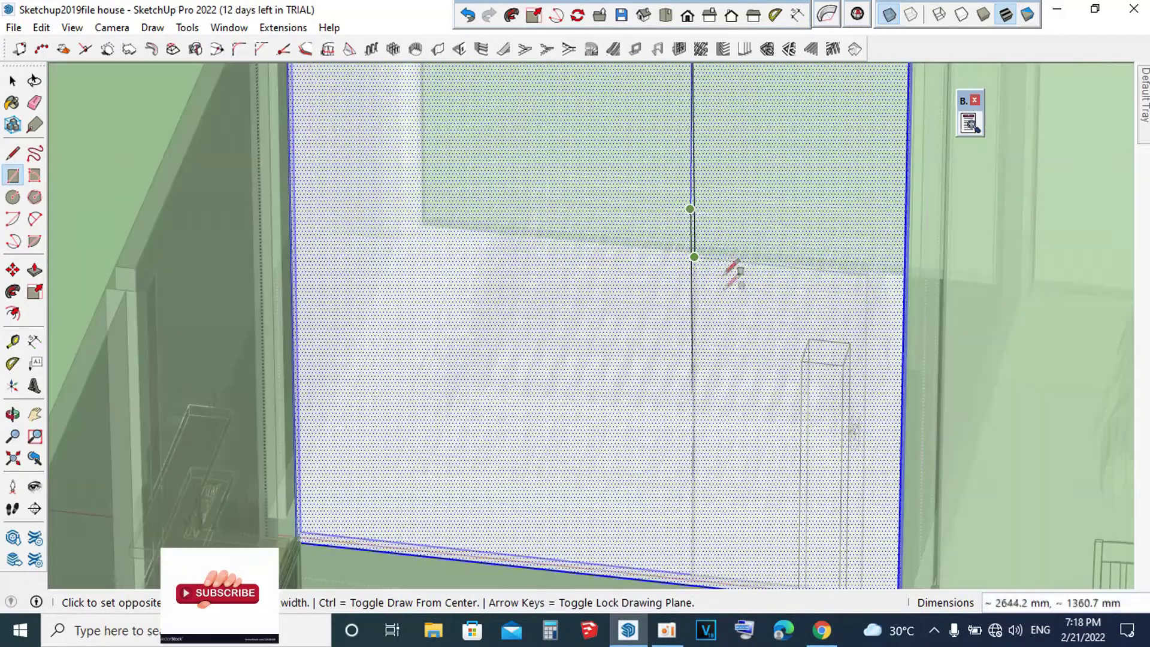
scroll(779, 317, down, 2)
scroll(801, 509, up, 2)
scroll(817, 496, up, 2)
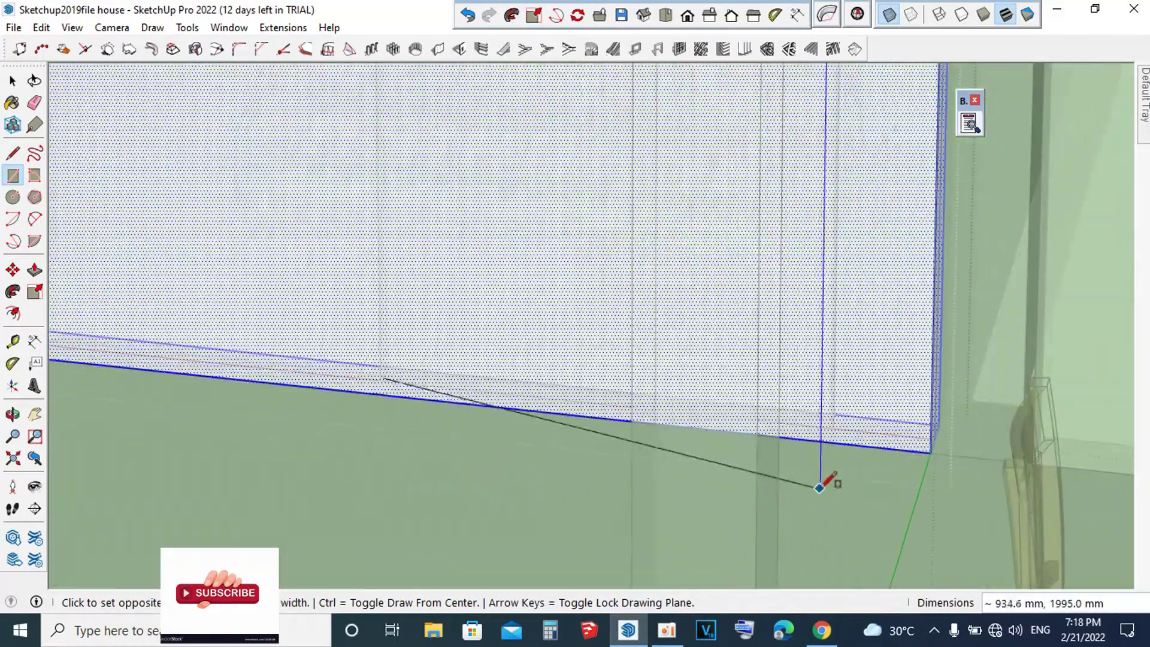
scroll(827, 480, up, 2)
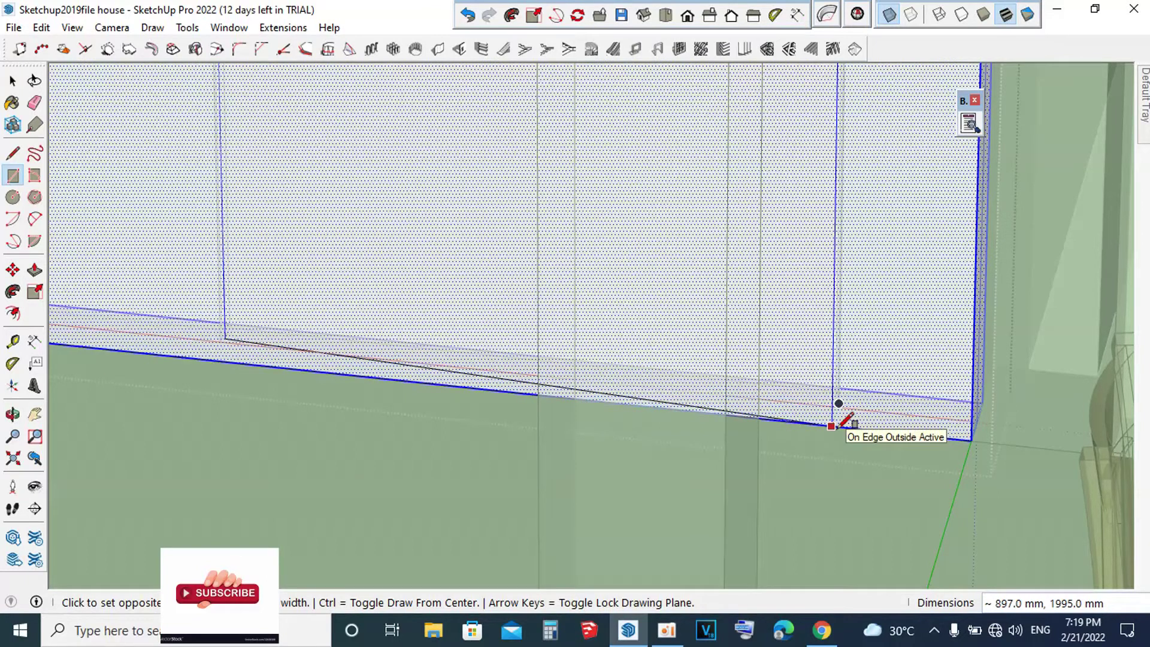
click(839, 423)
Step: Push the door face 100 mm into the wall, then undo the door rectangle
mouse_move(834, 419)
middle_down()
mouse_move(829, 452)
mouse_move(909, 517)
mouse_move(746, 369)
middle_up()
key(space)
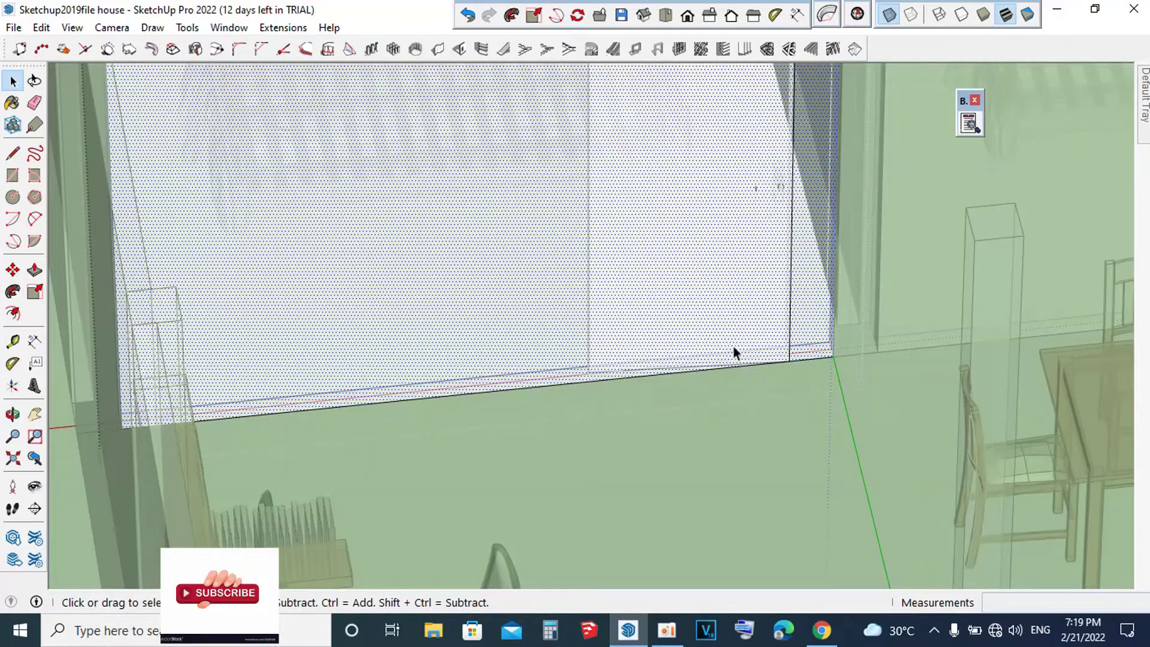
key(p)
click(728, 353)
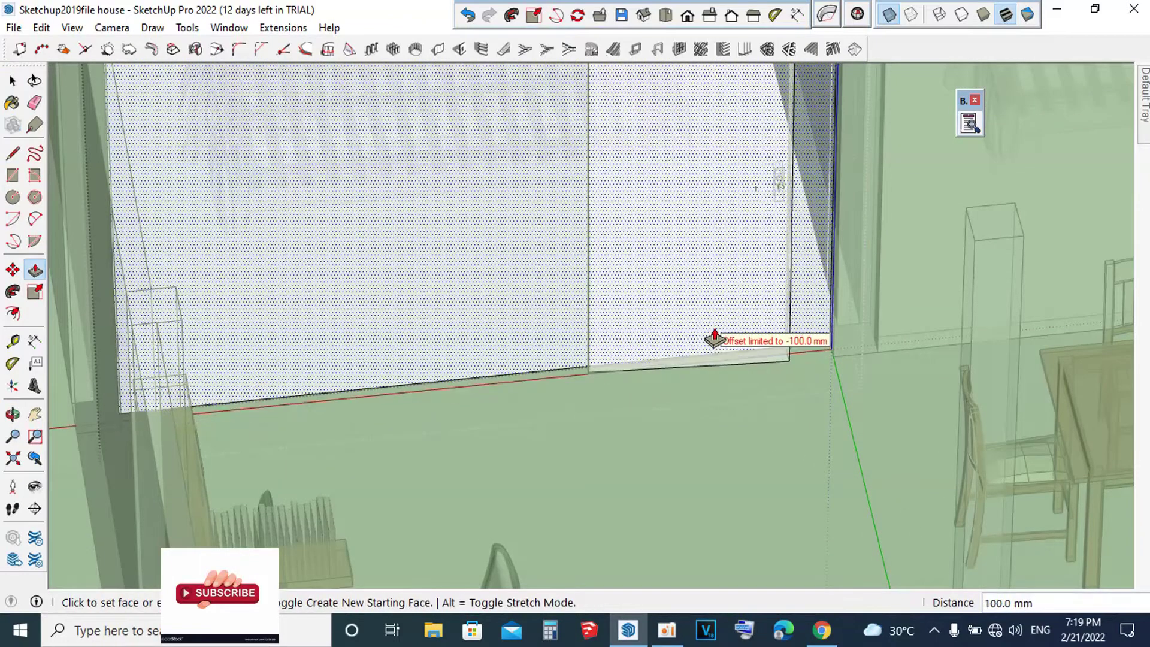
click(714, 337)
key(space)
scroll(714, 337, down, 4)
click(725, 326)
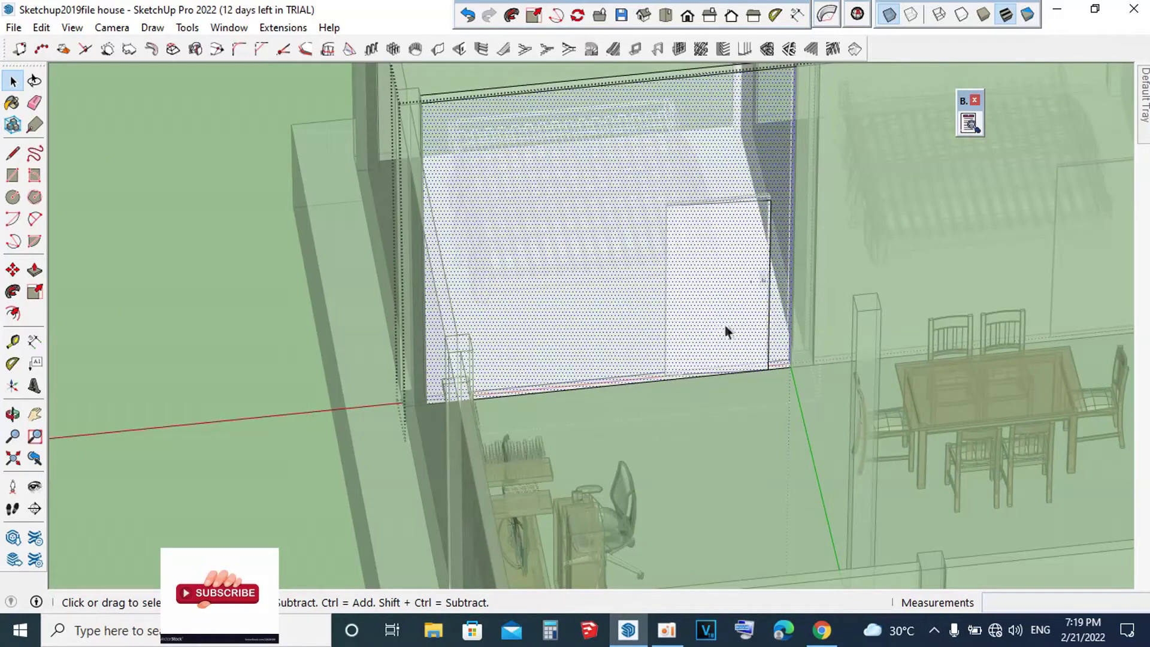
click(463, 25)
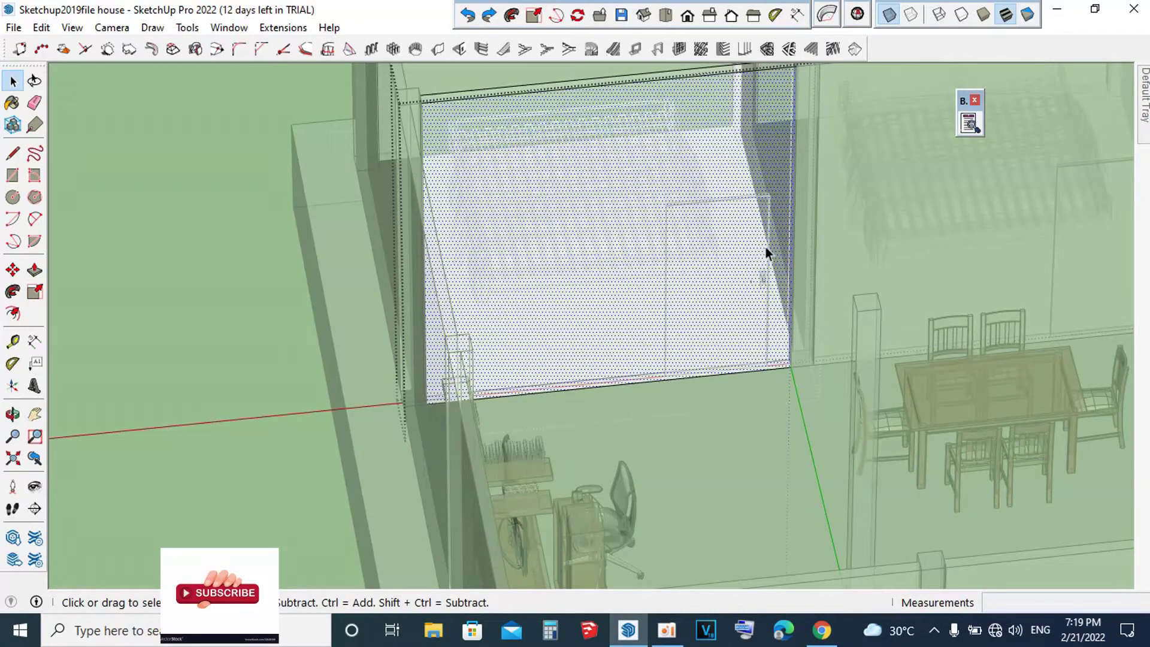
Step: Redraw the roughly 890 × 2000 mm door rectangle and push it 100 mm into the wall
key(r)
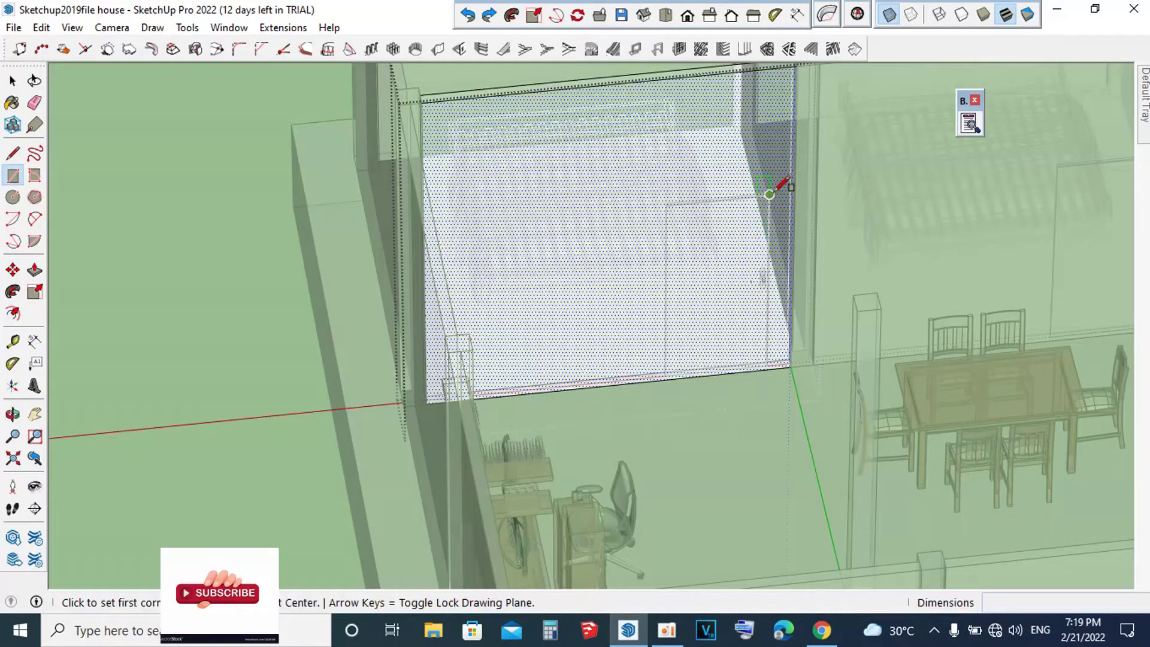
click(777, 196)
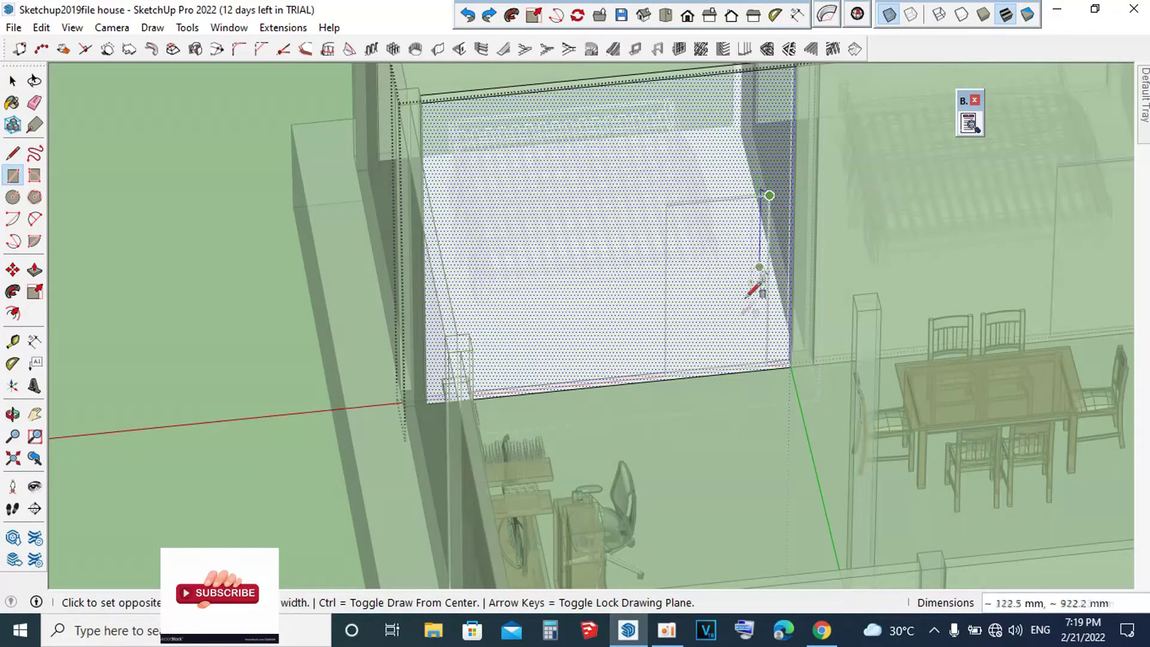
click(666, 379)
key(space)
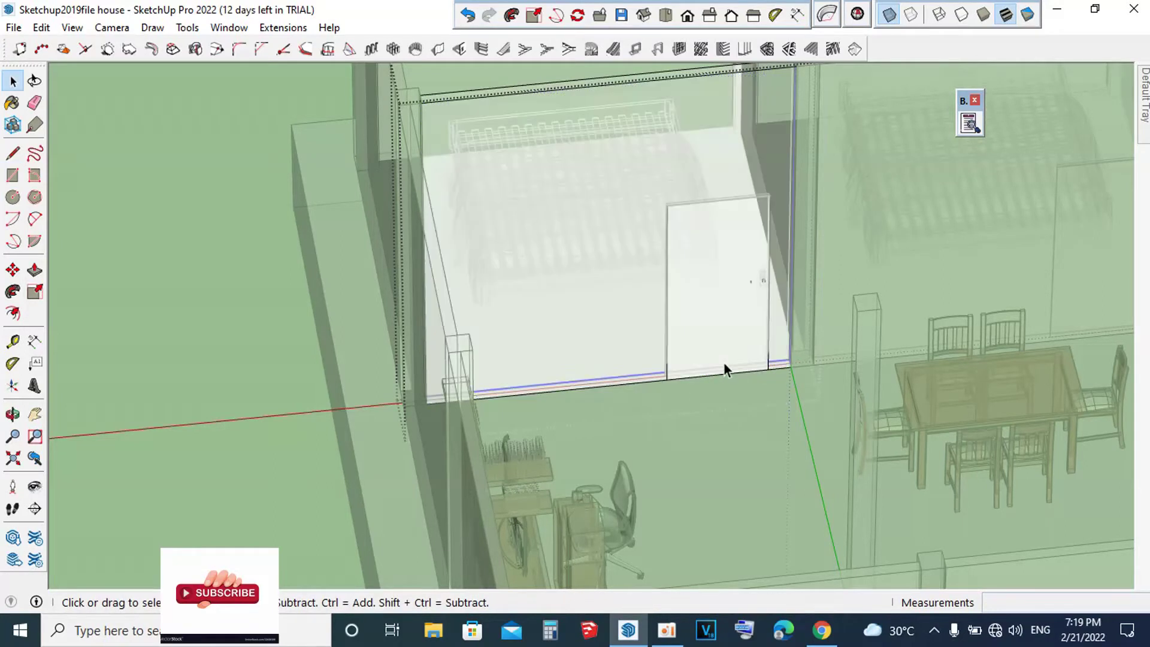
click(724, 362)
key(p)
click(723, 362)
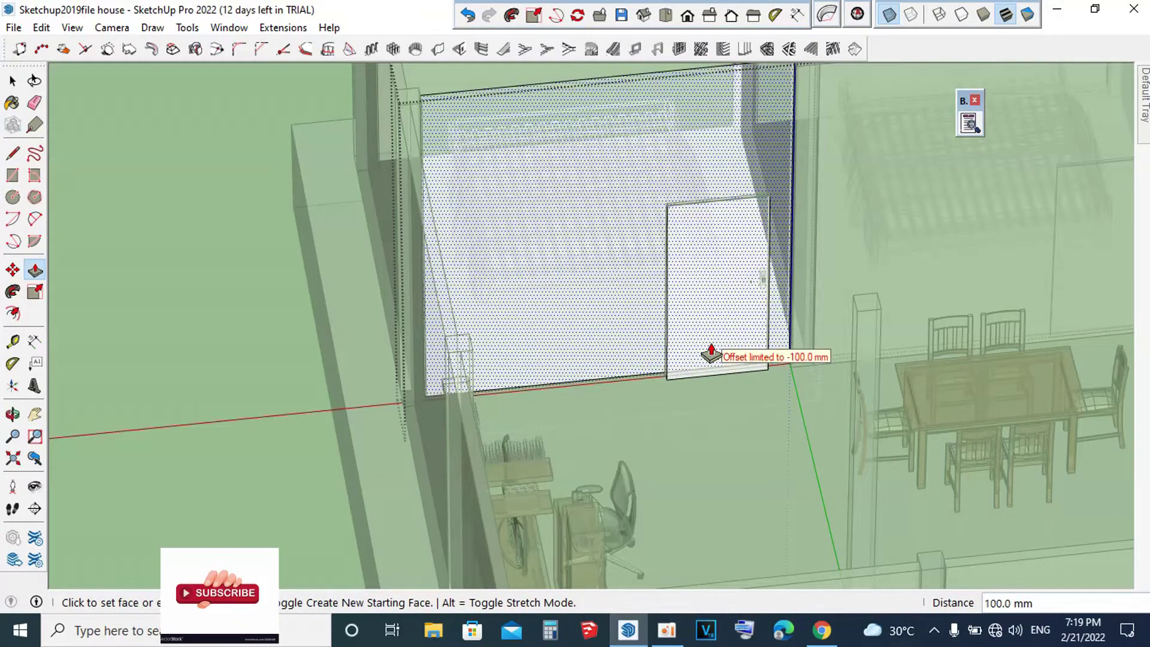
click(711, 355)
key(space)
scroll(709, 335, down, 2)
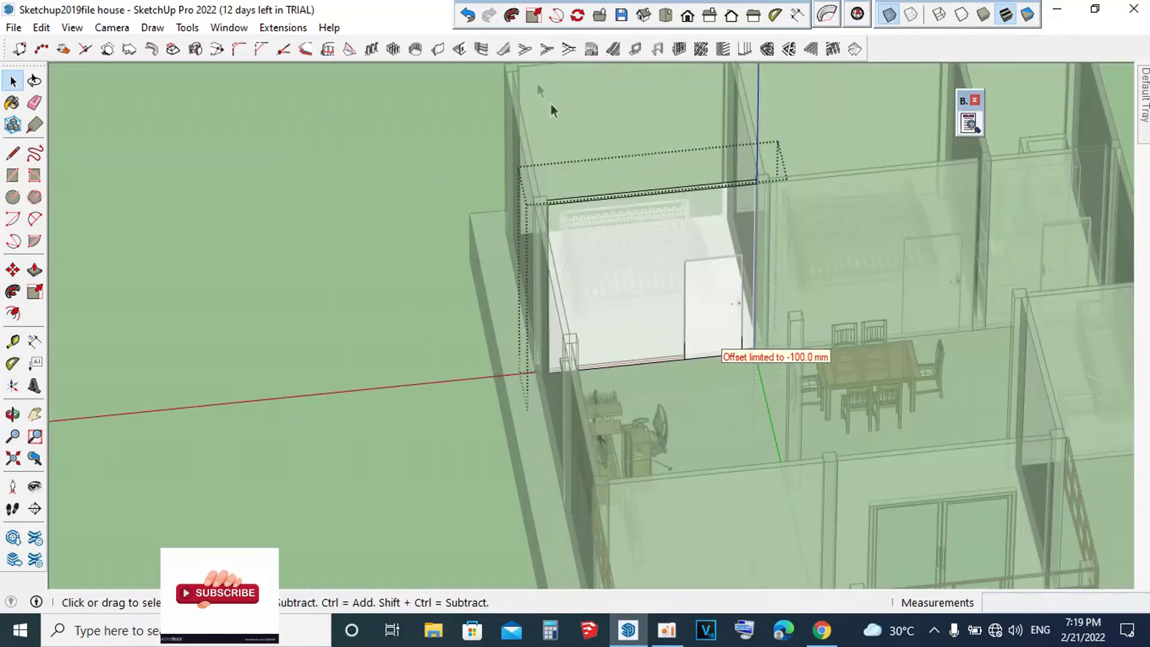
Step: Undo the last door push and return the walls to solid display
click(472, 25)
scroll(719, 323, up, 3)
mouse_move(685, 278)
middle_down()
mouse_move(598, 166)
mouse_move(649, 178)
middle_up()
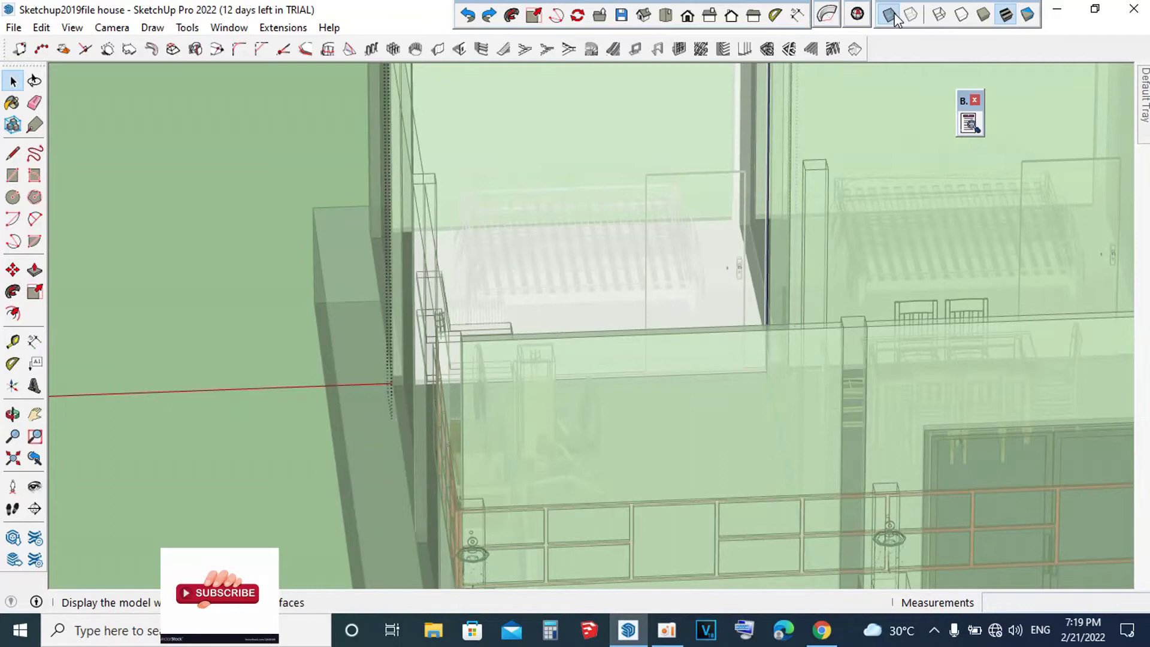
click(913, 17)
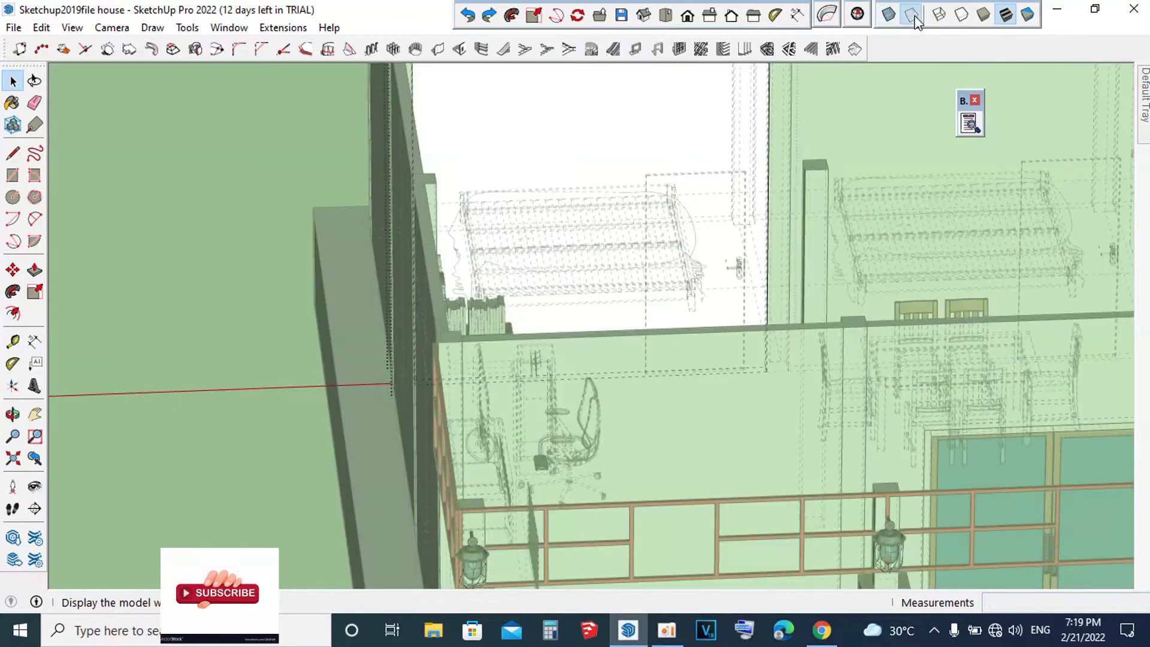
click(913, 17)
scroll(376, 430, down, 3)
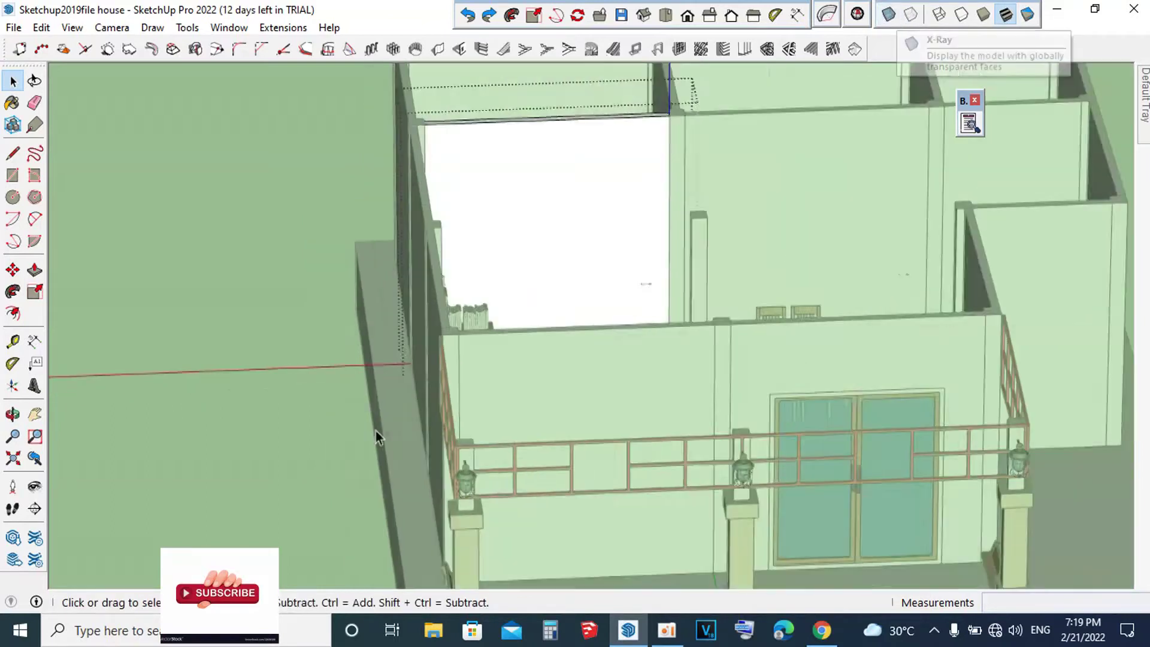
scroll(376, 430, down, 4)
Step: Draw a small rectangle on the bedroom wall face
double_click(516, 340)
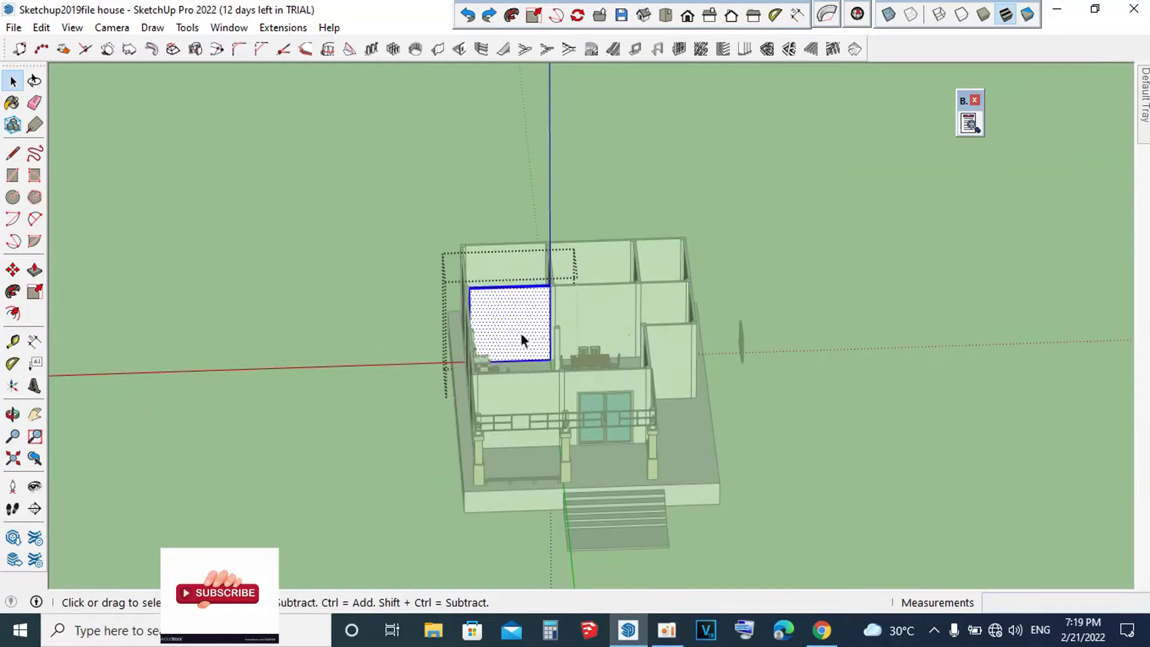
scroll(519, 336, up, 2)
scroll(522, 345, up, 3)
scroll(524, 339, up, 3)
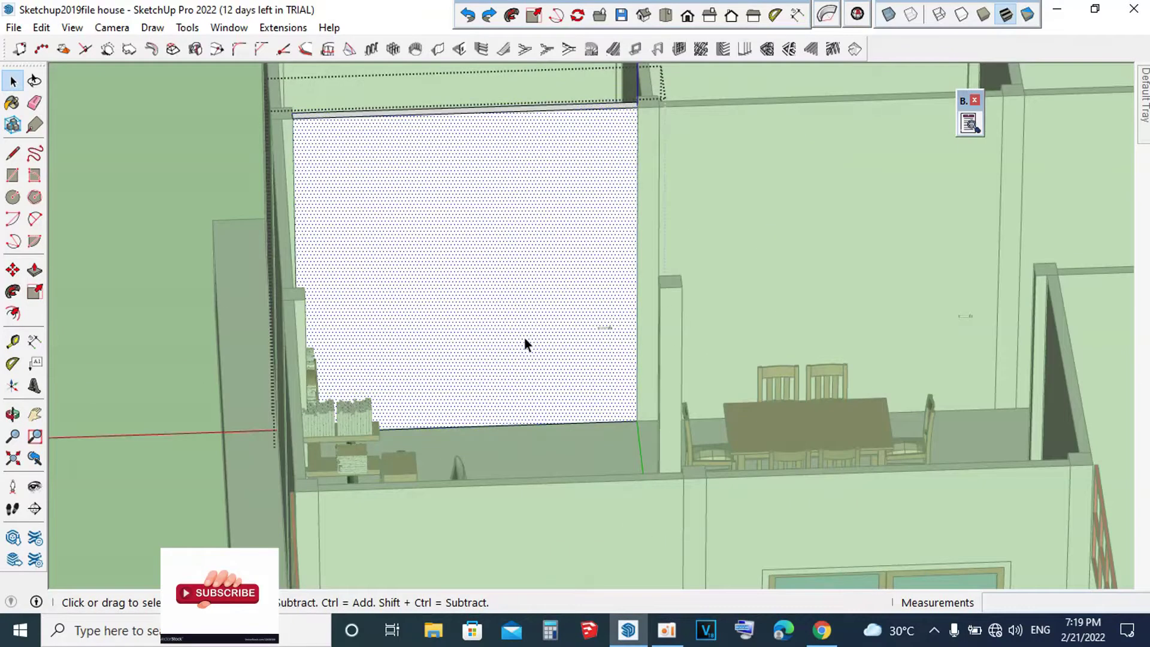
key(r)
click(540, 256)
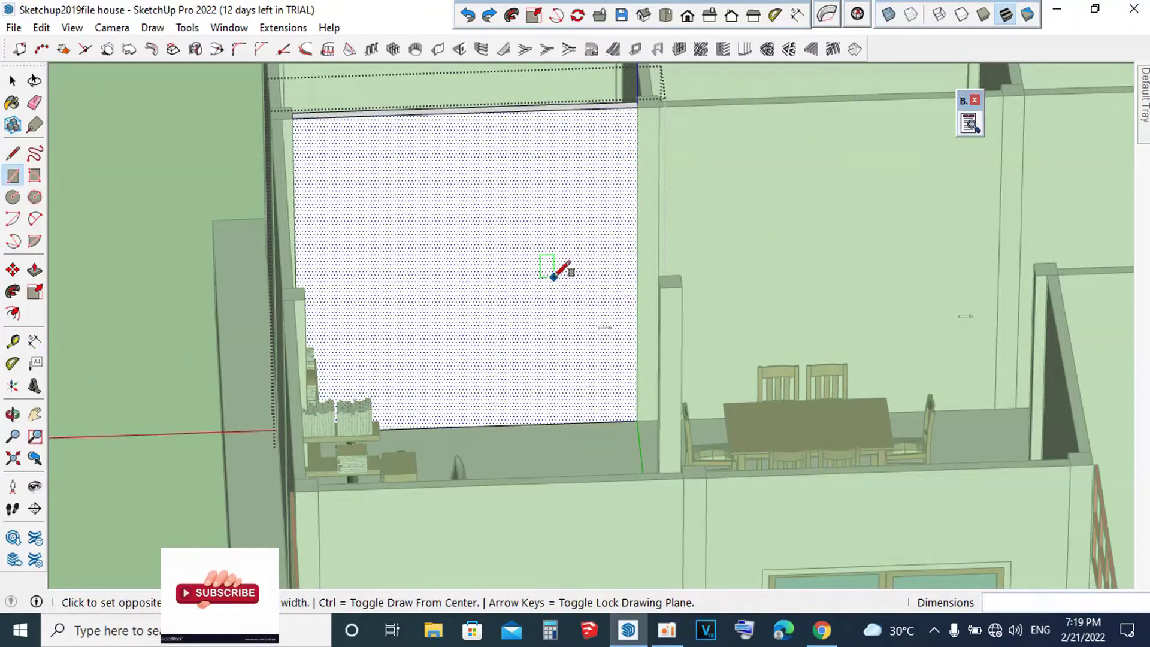
click(594, 353)
key(space)
Step: Push/pull the small rectangle face into the wall
click(574, 342)
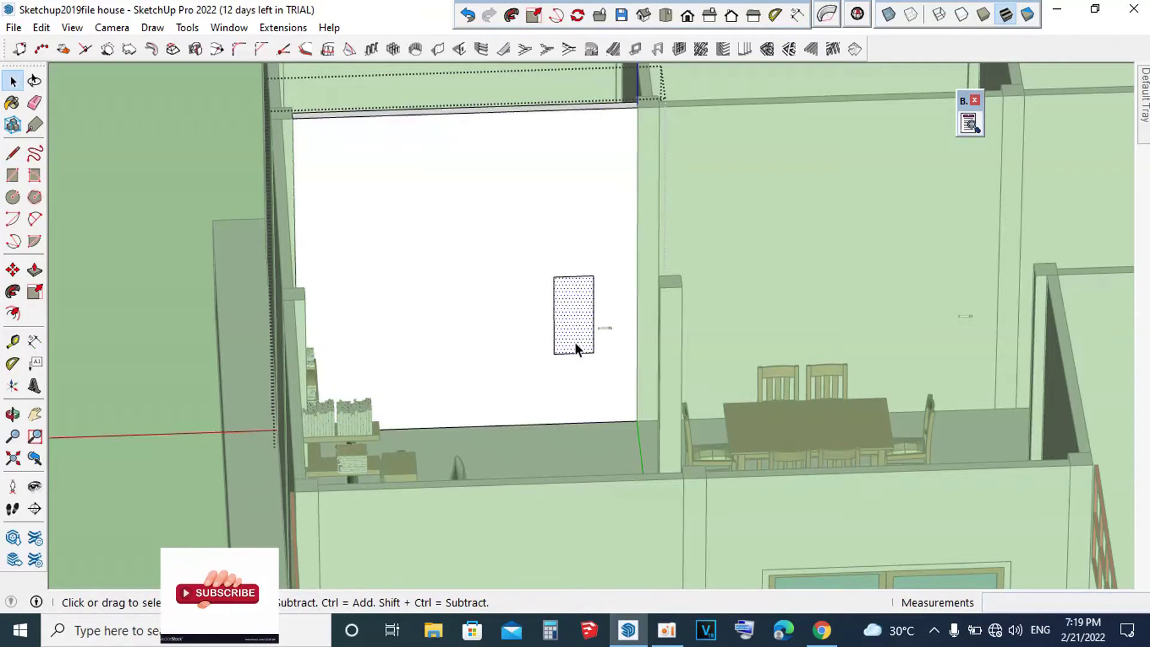
key(p)
click(569, 324)
text(100)
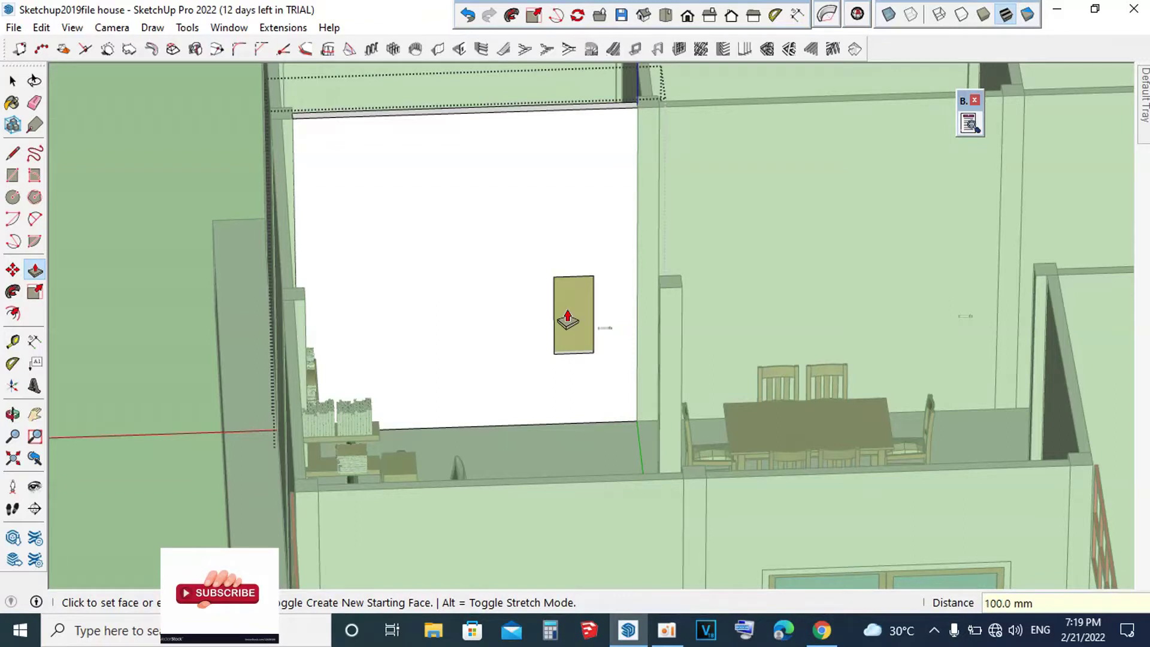
key(space)
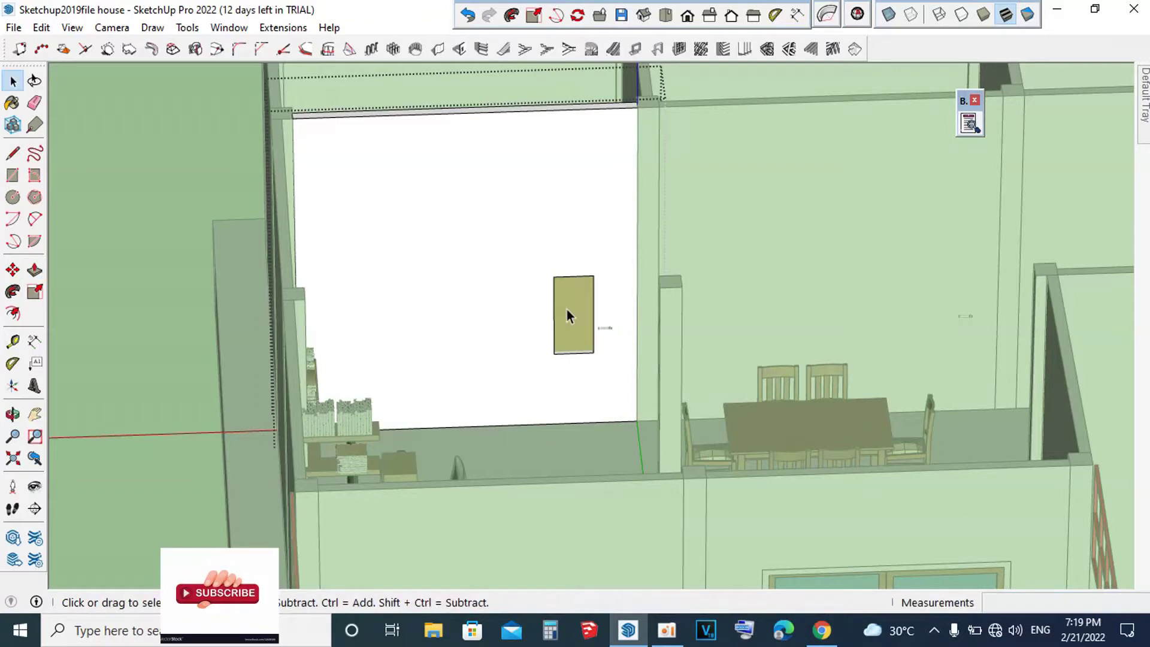
middle_drag(567, 309, 568, 324)
scroll(569, 324, up, 5)
scroll(713, 354, up, 3)
mouse_move(713, 355)
middle_down()
mouse_move(873, 370)
mouse_move(440, 384)
middle_up()
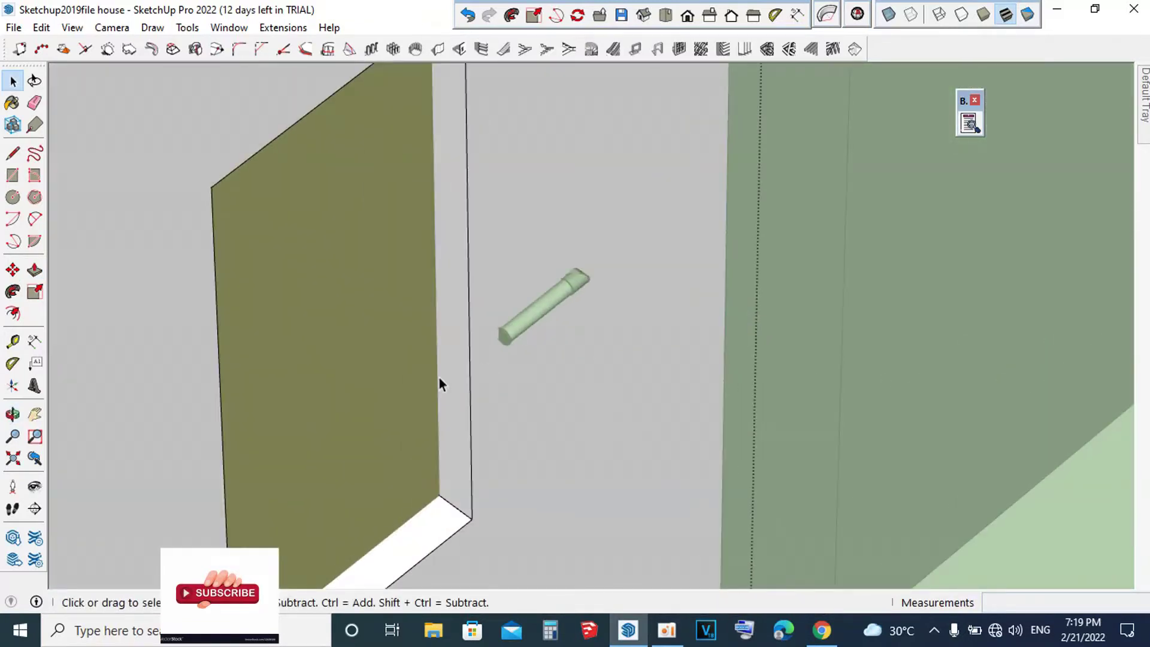
Step: Push the door face to a new depth and pull its side face
key(p)
click(444, 385)
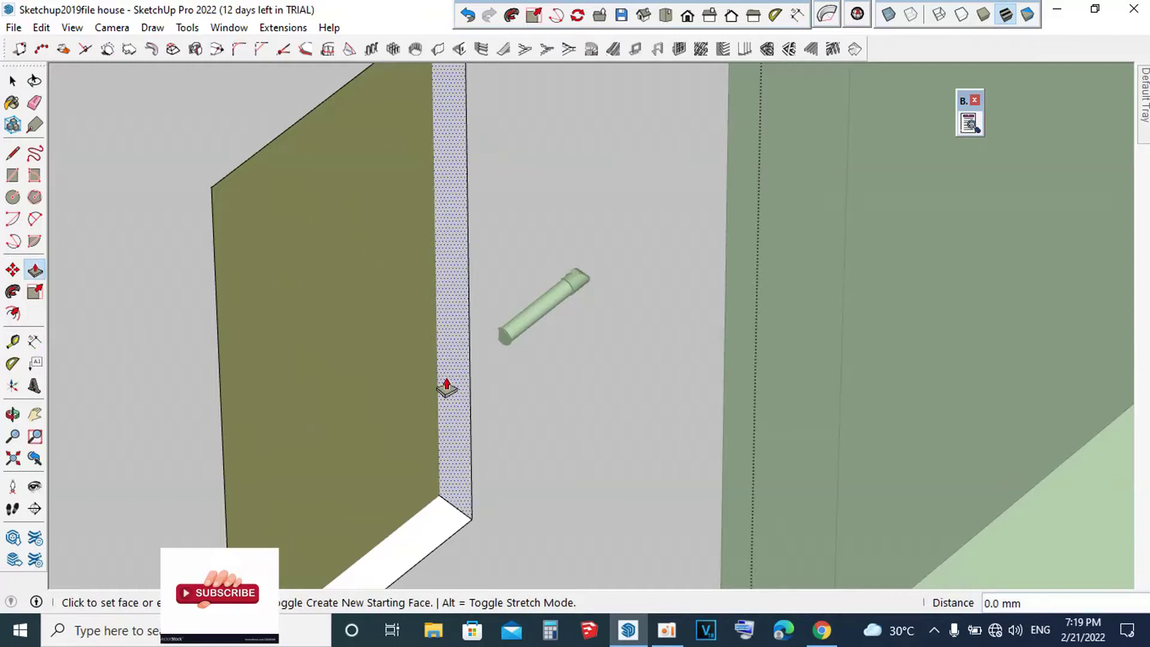
mouse_move(712, 215)
middle_down()
mouse_move(457, 159)
mouse_move(452, 141)
mouse_move(647, 131)
mouse_move(516, 244)
middle_up()
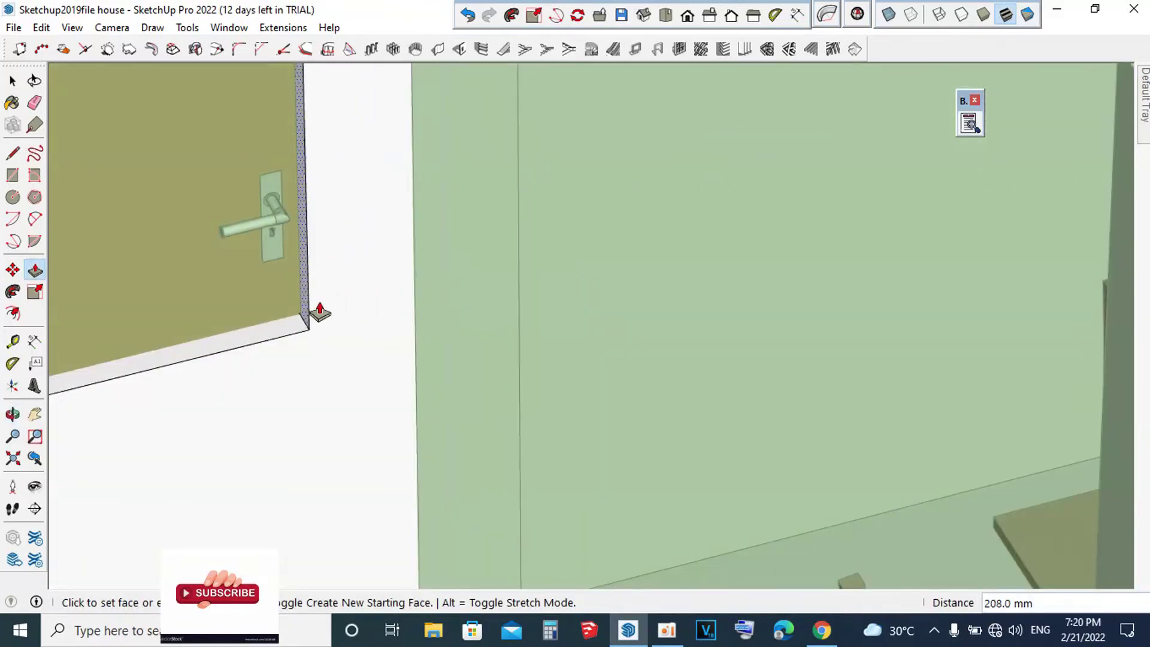
click(372, 279)
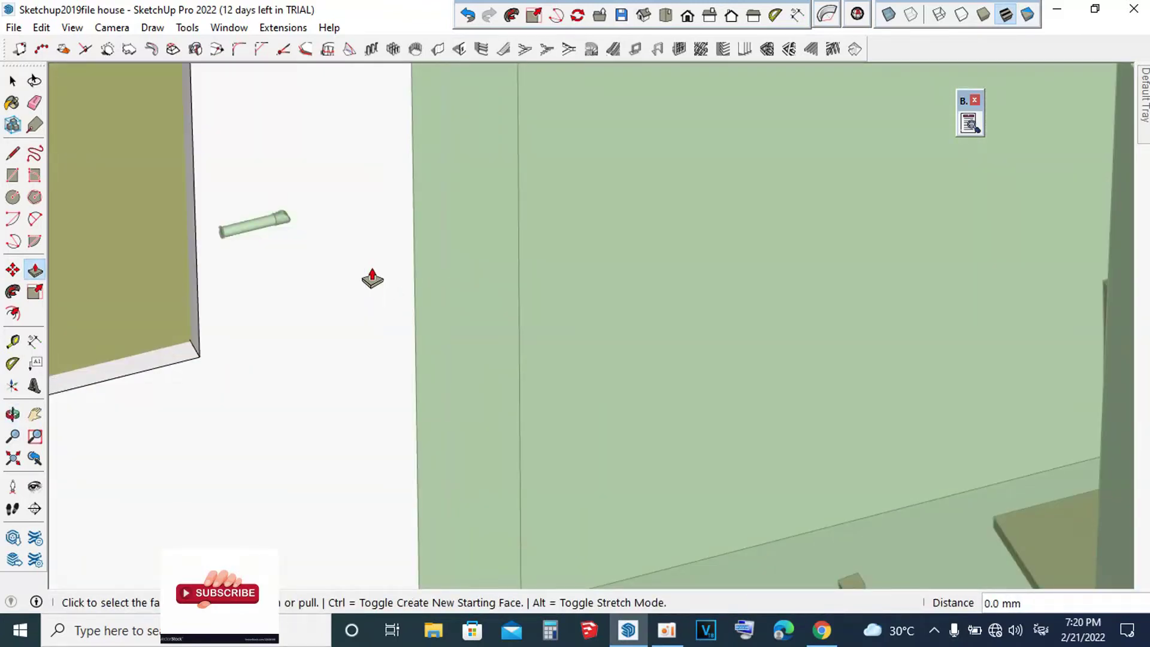
scroll(159, 359, up, 3)
click(213, 312)
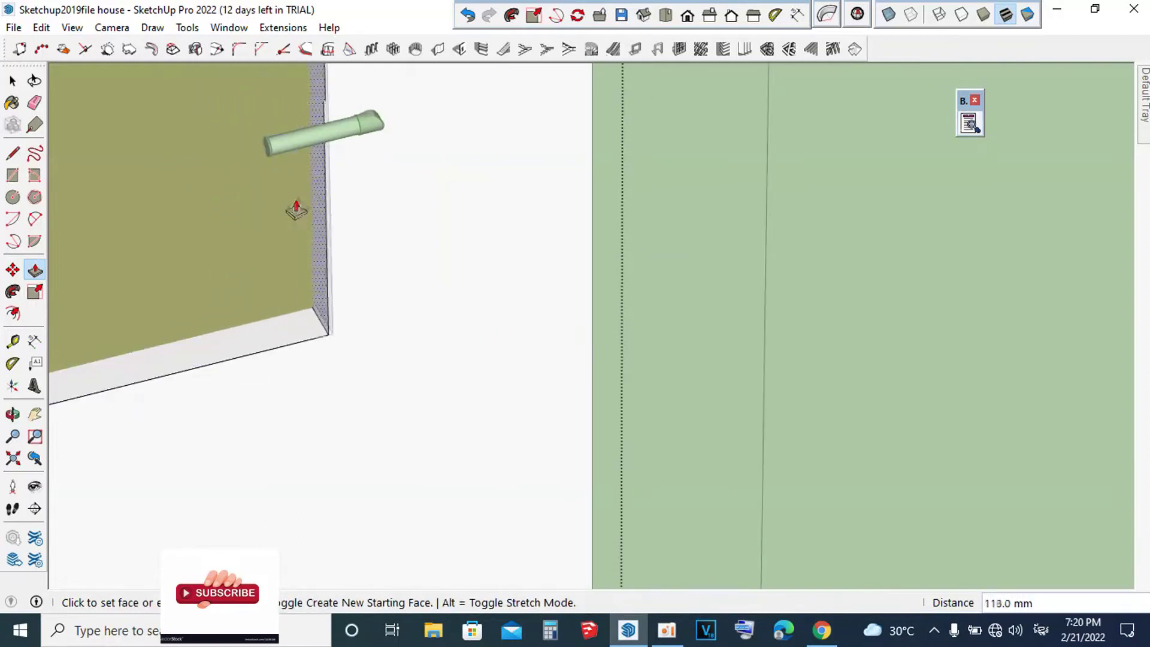
click(336, 100)
mouse_move(329, 257)
middle_down()
mouse_move(260, 290)
mouse_move(267, 313)
mouse_move(301, 314)
middle_up()
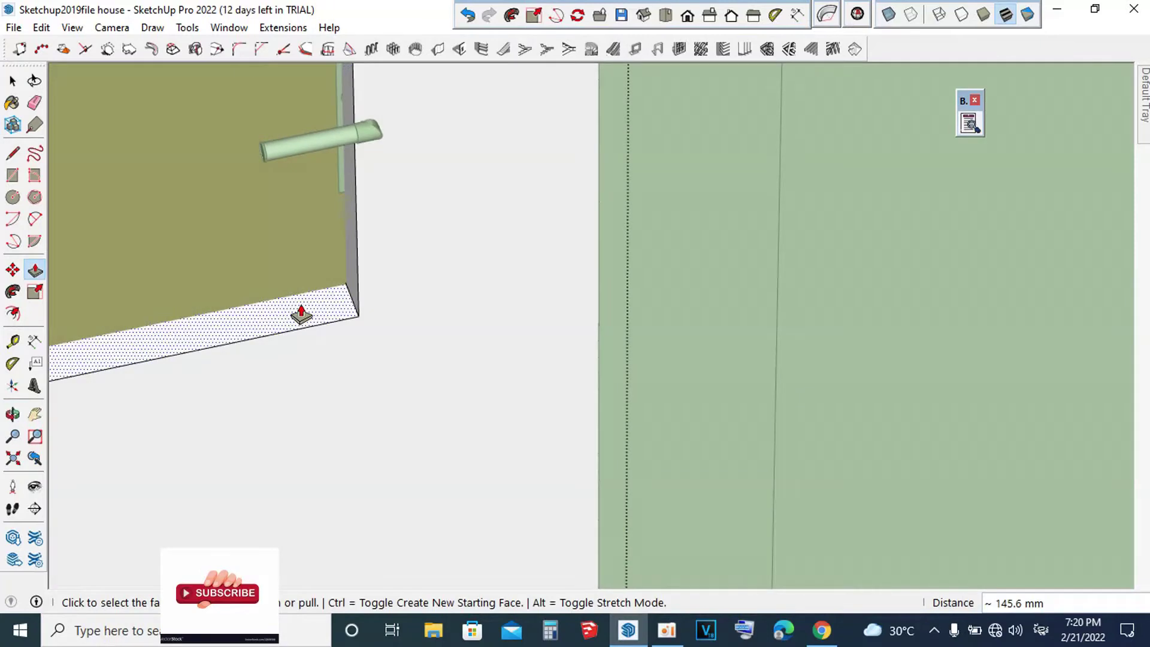
Step: Extend the door's bottom face down to the floor
click(292, 303)
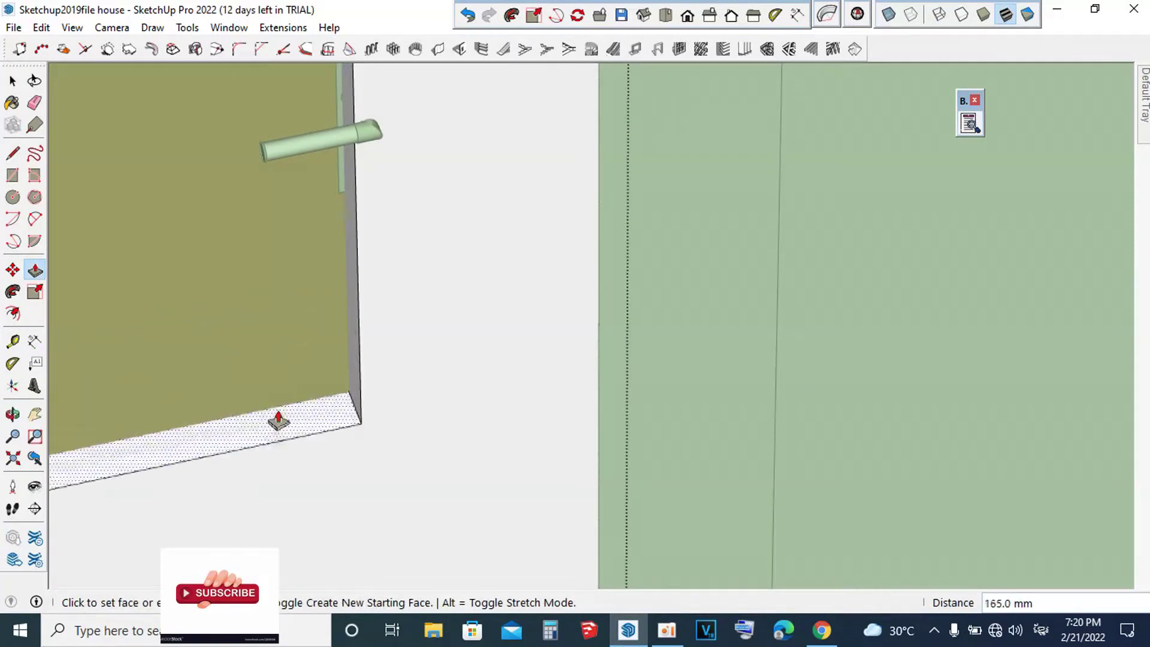
scroll(311, 380, down, 3)
scroll(311, 390, down, 3)
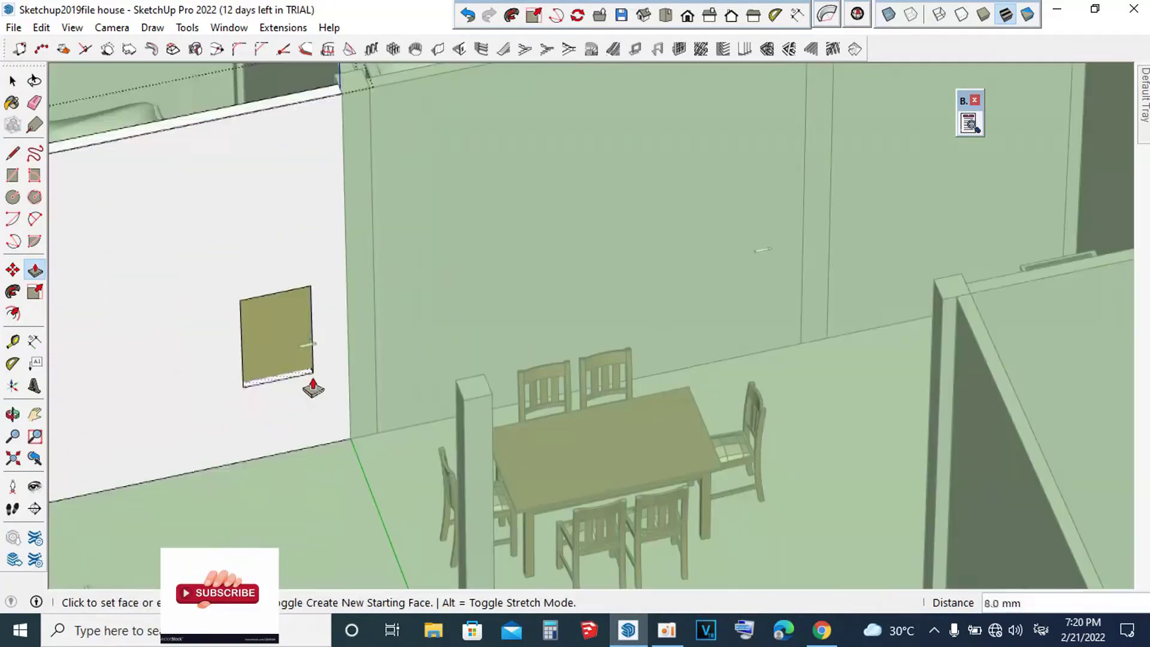
click(264, 464)
mouse_move(265, 465)
middle_down()
mouse_move(90, 445)
mouse_move(262, 188)
middle_up()
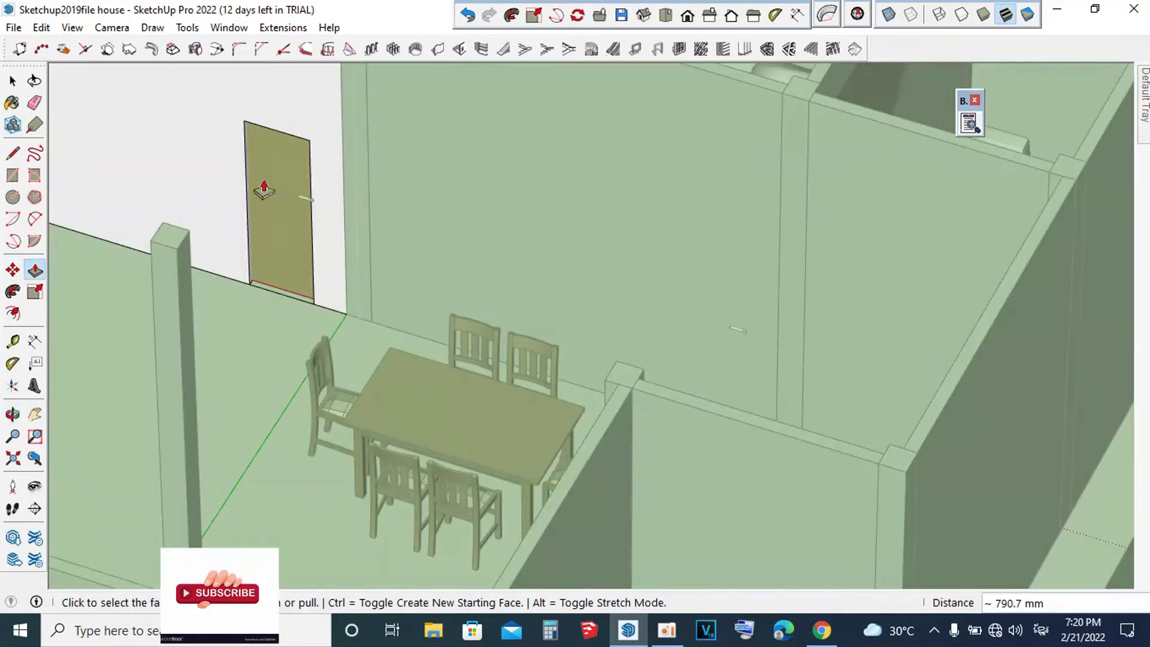
scroll(257, 215, up, 3)
scroll(249, 257, up, 3)
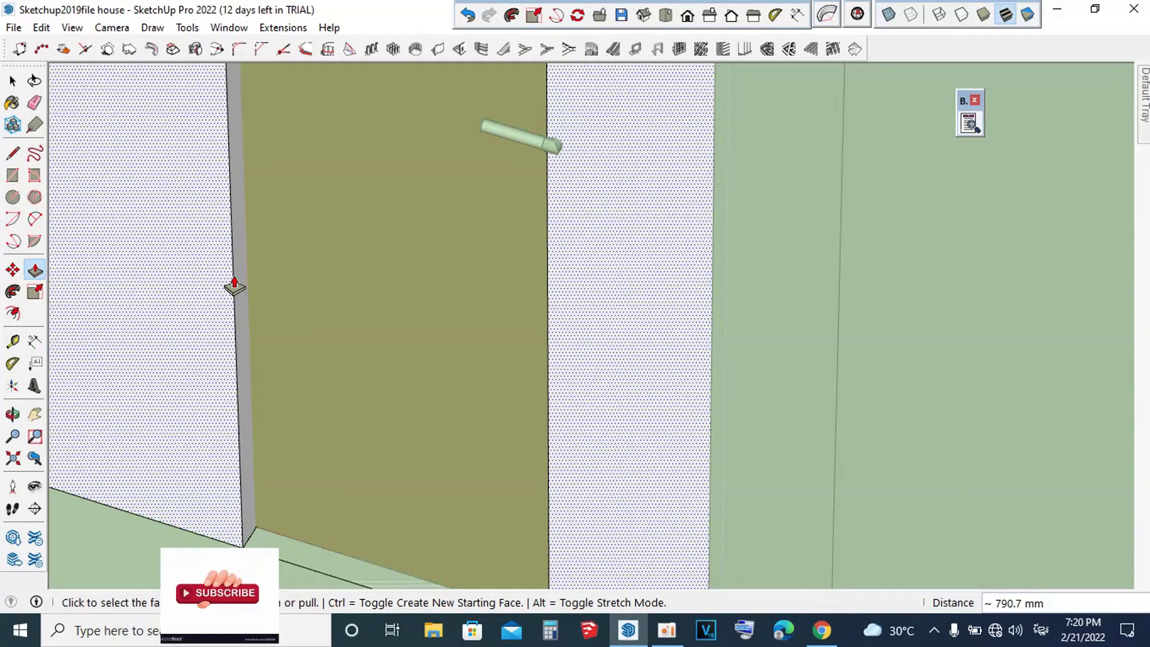
Step: Stretch the door's thin side face outward across the doorway
click(238, 280)
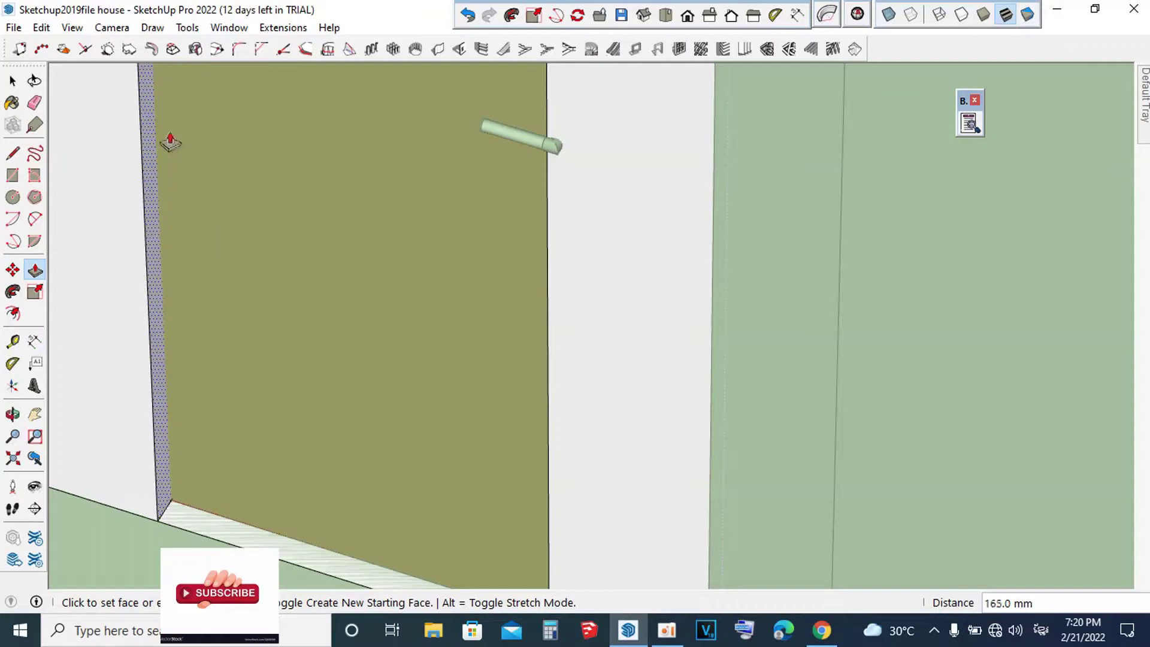
scroll(231, 231, down, 3)
scroll(262, 254, down, 3)
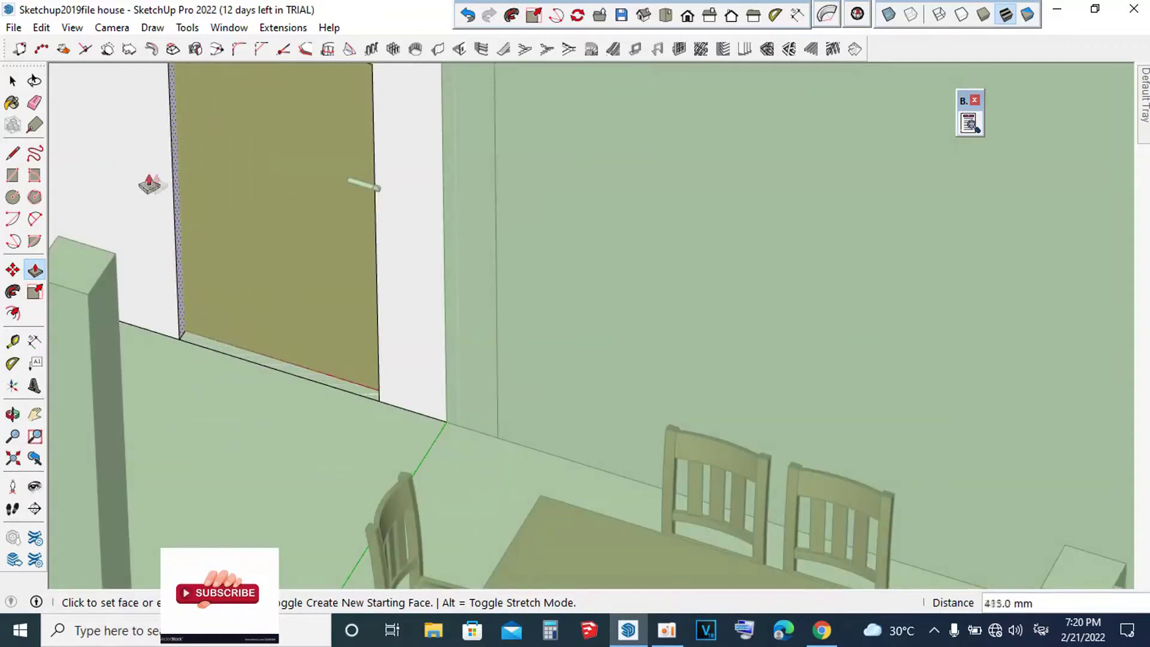
scroll(150, 184, down, 2)
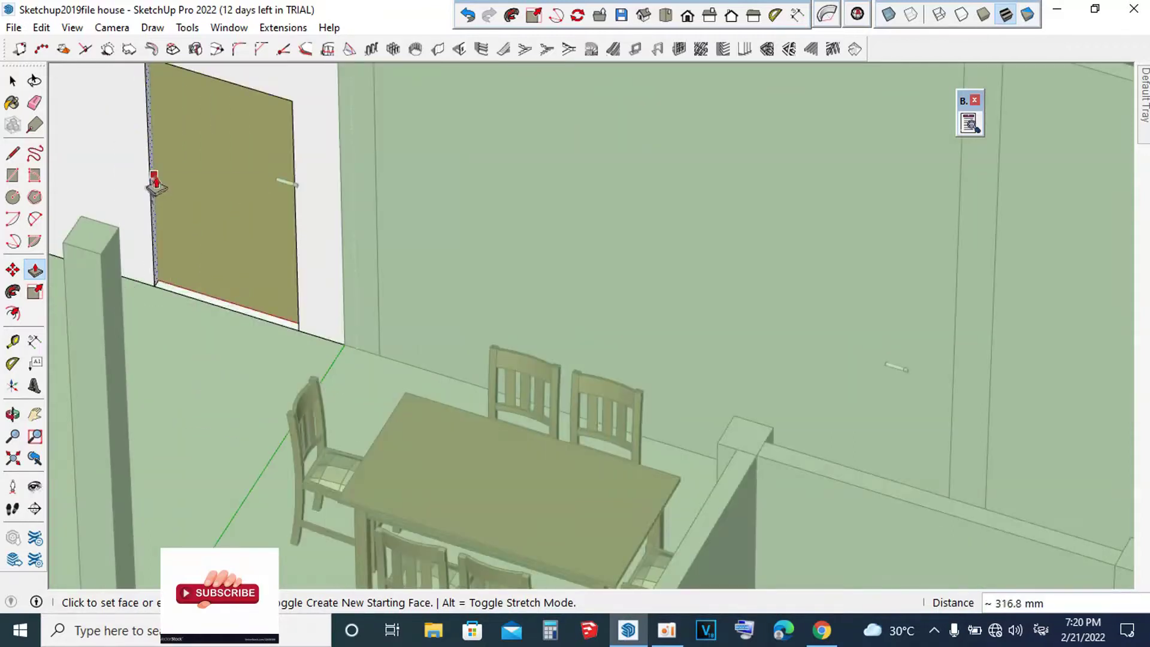
scroll(198, 239, down, 4)
mouse_move(239, 301)
middle_down()
mouse_move(237, 226)
mouse_move(403, 136)
middle_up()
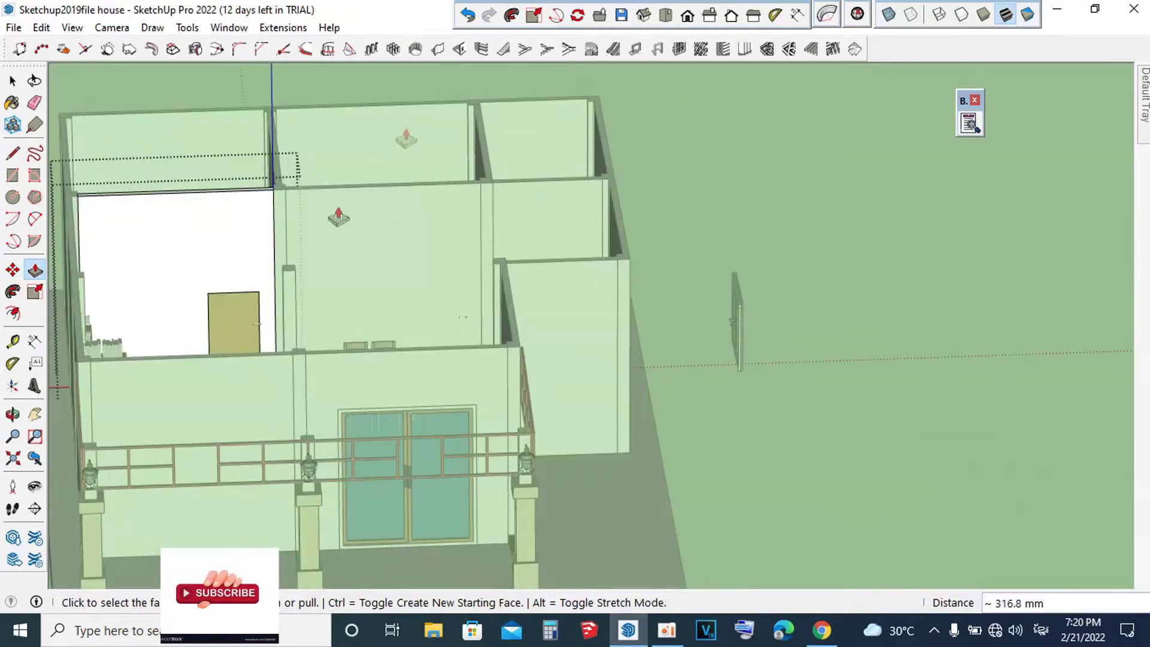
scroll(257, 281, up, 3)
scroll(256, 279, up, 2)
mouse_move(239, 303)
middle_down()
mouse_move(264, 249)
mouse_move(341, 216)
middle_up()
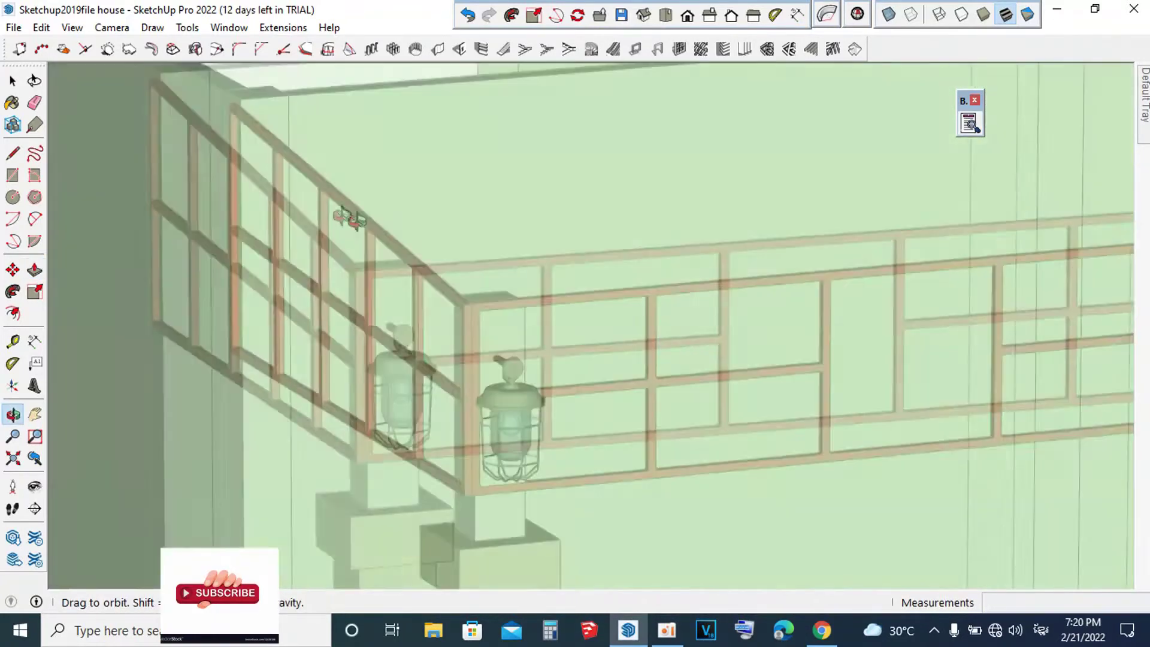
scroll(348, 321, up, 3)
scroll(349, 320, up, 2)
scroll(352, 398, up, 2)
mouse_move(416, 352)
middle_down()
mouse_move(516, 280)
mouse_move(532, 188)
mouse_move(372, 169)
mouse_move(298, 273)
middle_up()
key(p)
mouse_move(589, 496)
middle_down()
mouse_move(620, 341)
mouse_move(668, 270)
mouse_move(88, 398)
mouse_move(822, 334)
mouse_move(390, 215)
middle_up()
scroll(622, 340, down, 2)
scroll(624, 339, down, 2)
scroll(391, 216, up, 3)
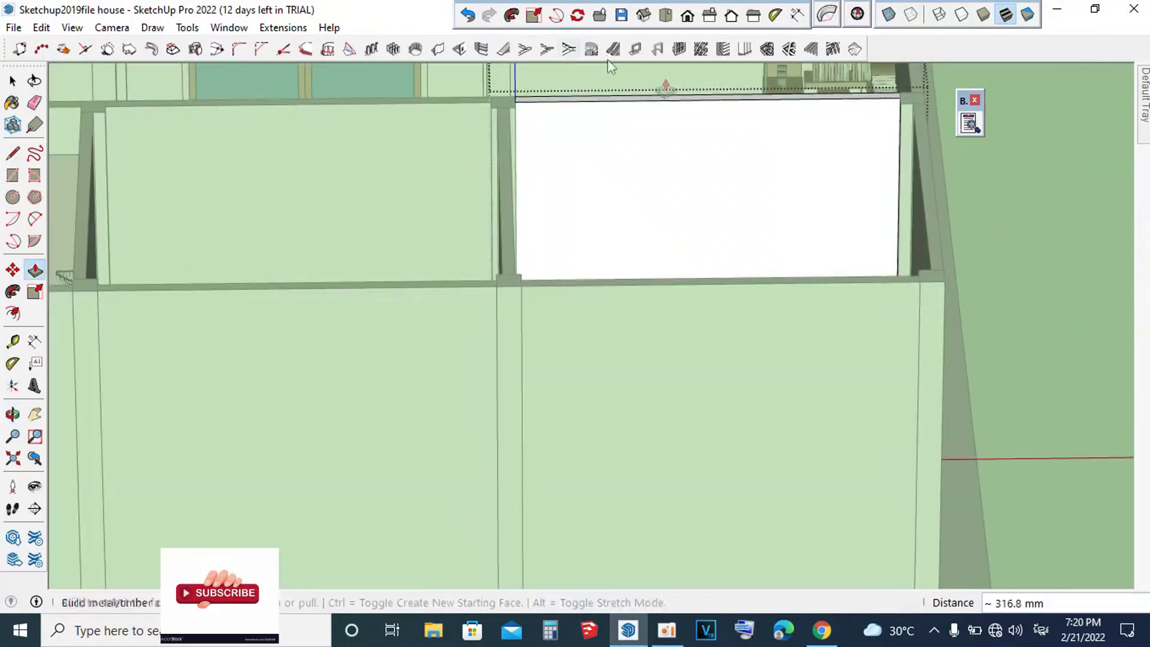
scroll(615, 211, up, 2)
mouse_move(616, 212)
middle_down()
mouse_move(585, 403)
mouse_move(455, 555)
middle_up()
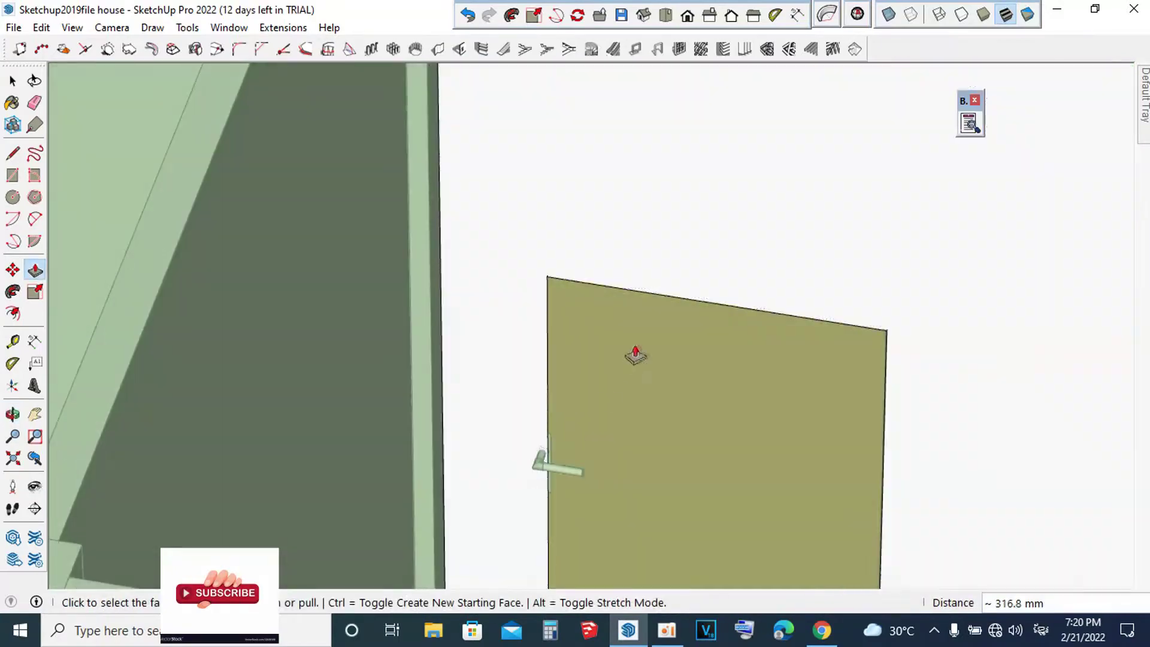
scroll(866, 303, up, 3)
scroll(865, 302, down, 1)
scroll(830, 295, down, 1)
scroll(704, 398, down, 3)
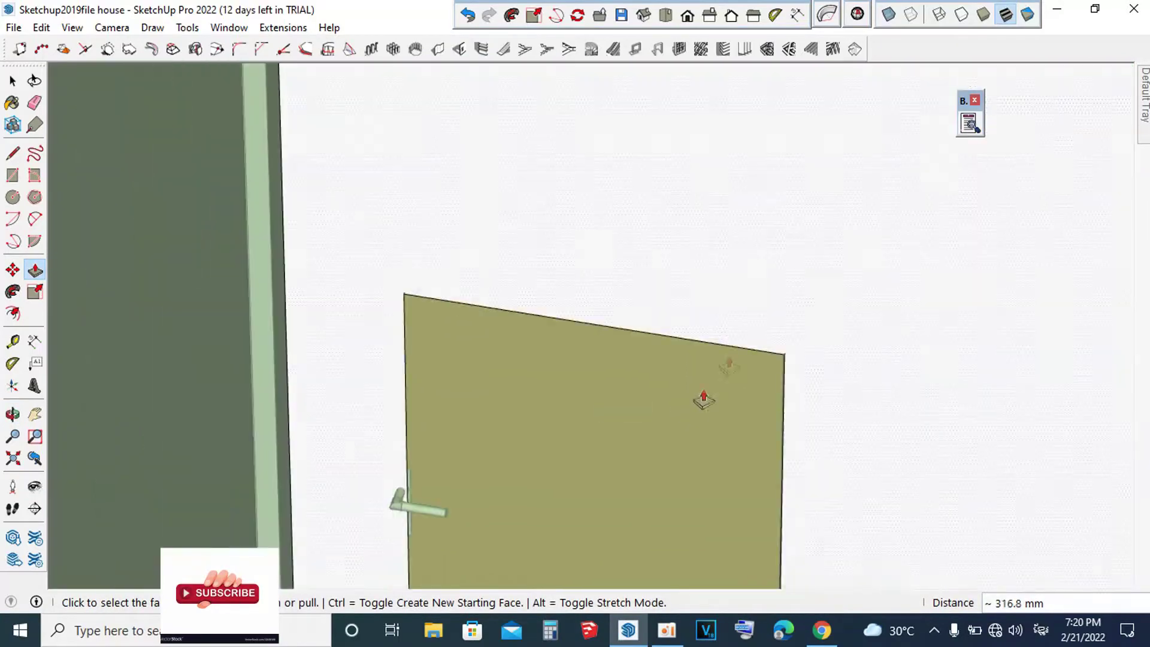
scroll(743, 272, down, 2)
scroll(743, 272, down, 4)
mouse_move(771, 262)
middle_down()
mouse_move(463, 300)
mouse_move(593, 260)
middle_up()
key(p)
scroll(531, 431, up, 3)
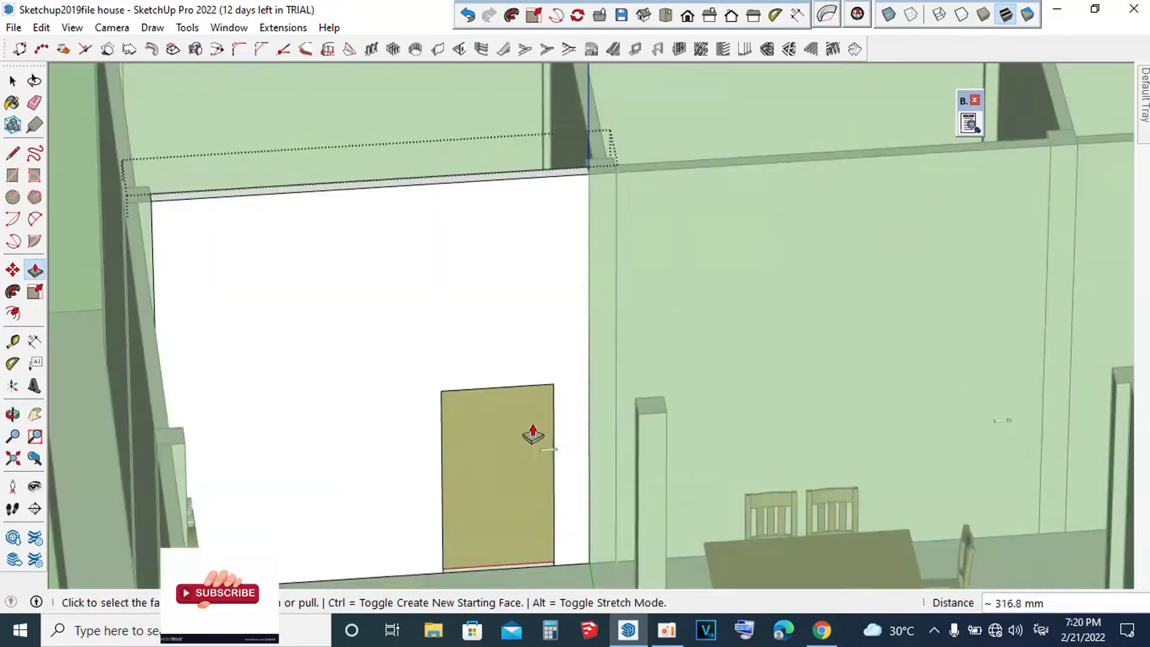
scroll(524, 406, up, 2)
middle_drag(524, 406, 506, 308)
scroll(516, 269, up, 2)
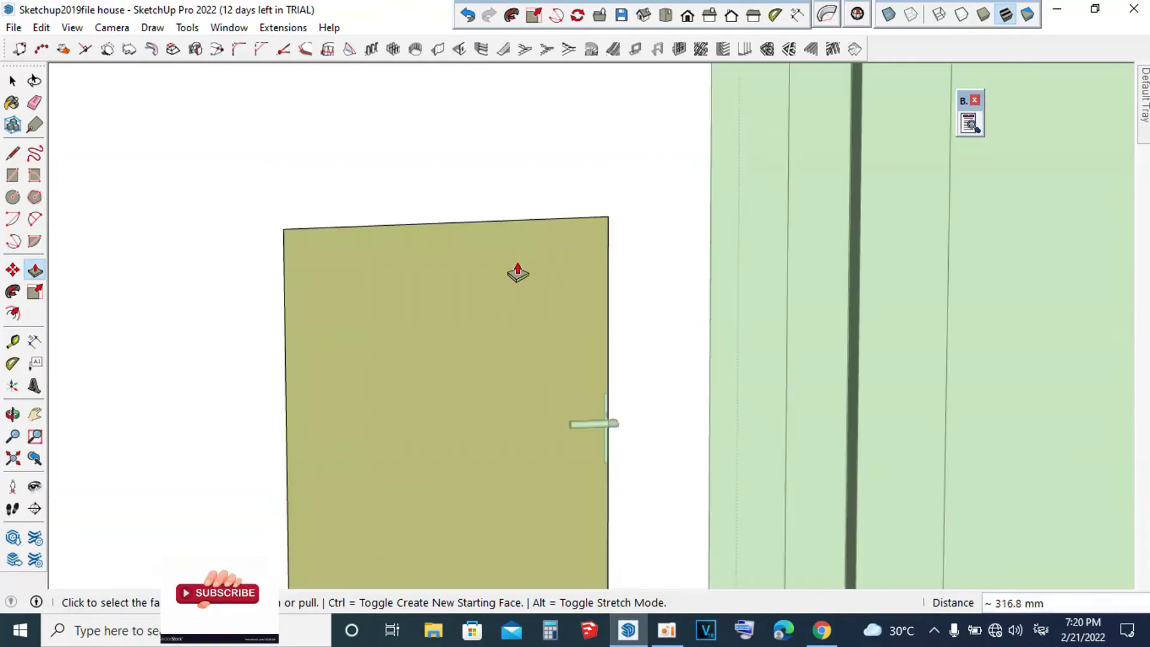
scroll(548, 238, up, 2)
scroll(599, 210, up, 2)
middle_drag(645, 180, 644, 151)
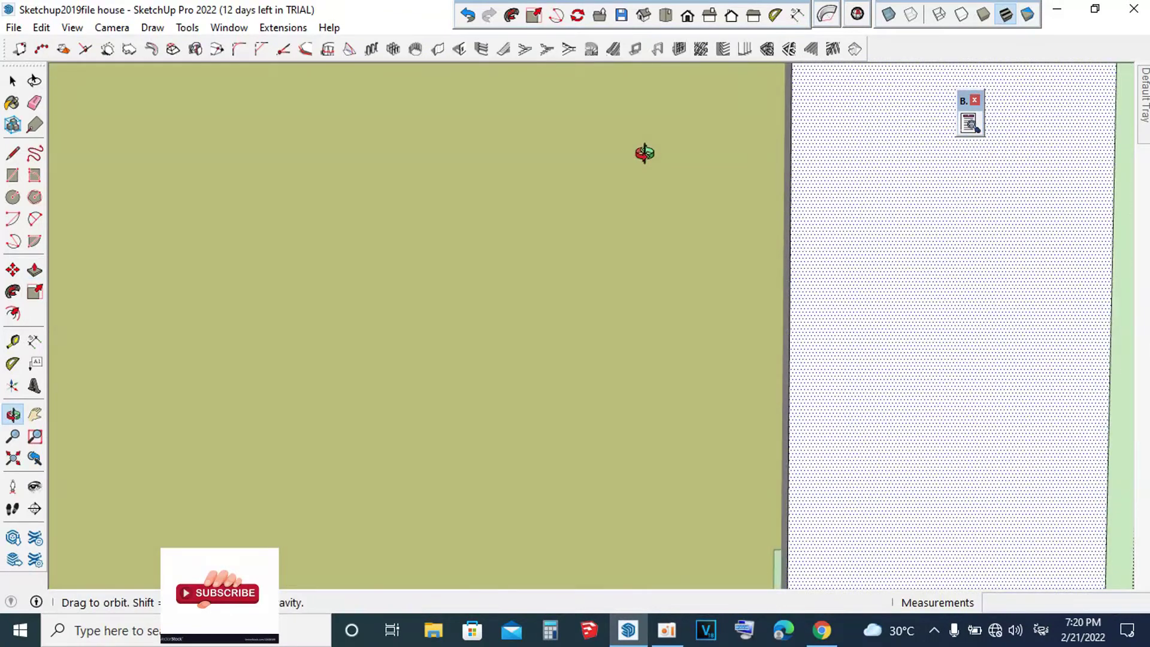
scroll(664, 321, down, 1)
scroll(664, 322, down, 3)
scroll(674, 379, down, 1)
mouse_move(676, 380)
middle_down()
mouse_move(657, 274)
mouse_move(653, 282)
middle_up()
key(p)
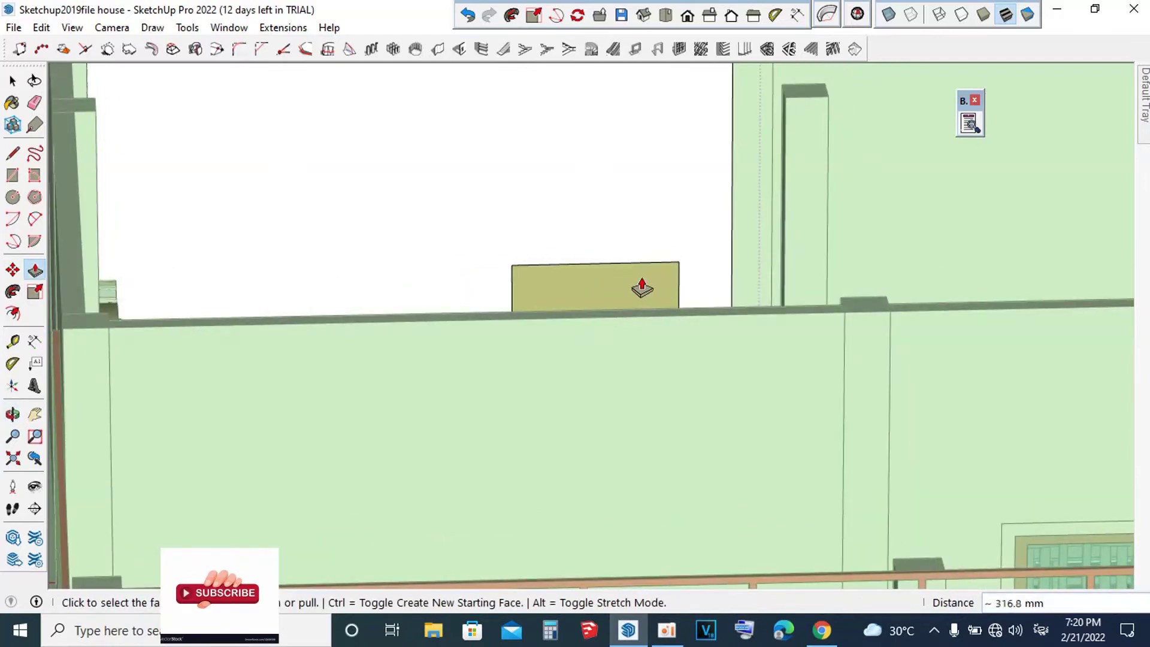
scroll(641, 288, up, 1)
scroll(639, 267, up, 3)
mouse_move(689, 239)
middle_down()
mouse_move(784, 270)
mouse_move(793, 242)
middle_up()
scroll(791, 287, up, 2)
key(space)
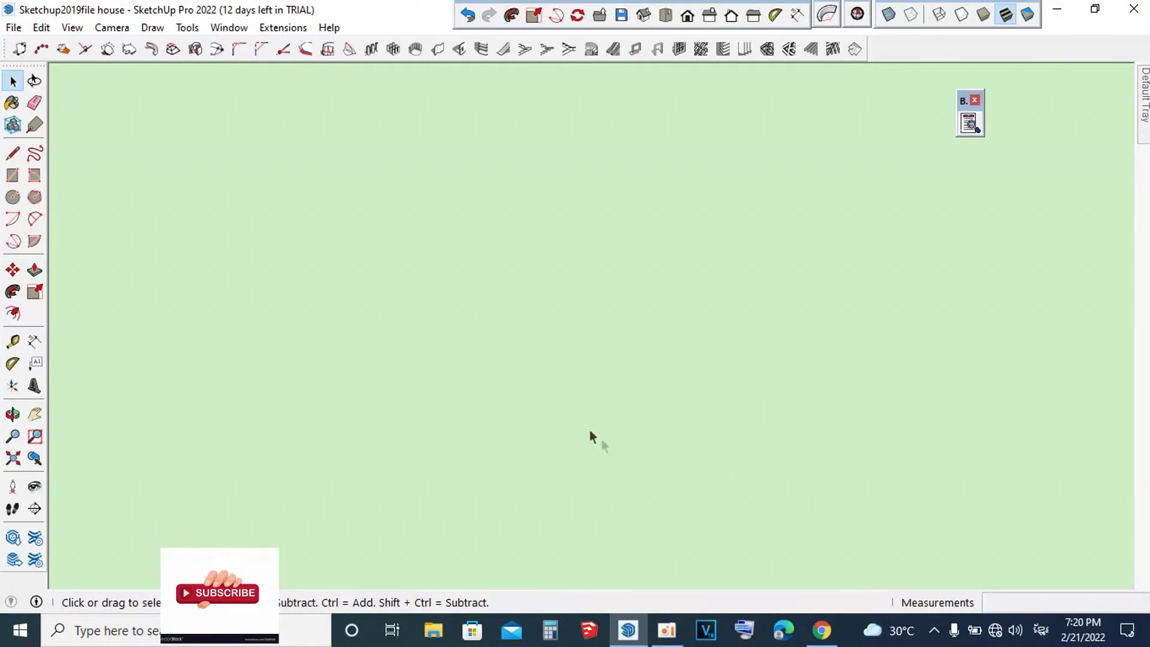
scroll(831, 452, down, 1)
scroll(778, 411, down, 2)
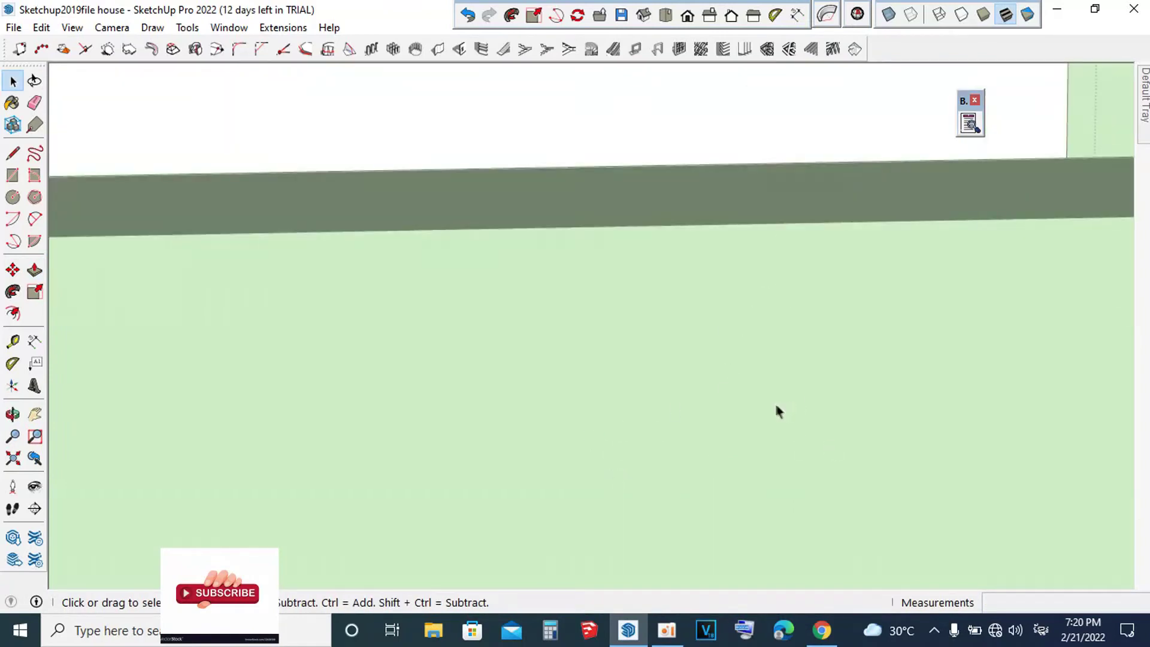
scroll(657, 318, down, 2)
scroll(734, 132, down, 2)
scroll(764, 236, down, 3)
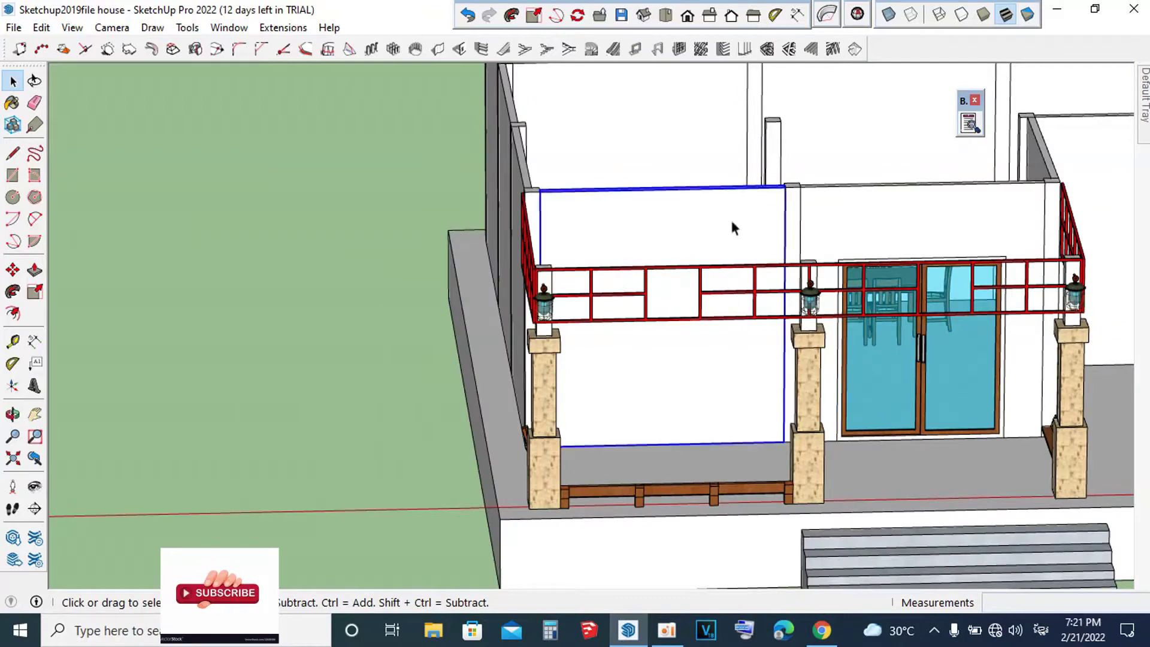
Step: Move the porch wall panel aside to reveal the room
key(m)
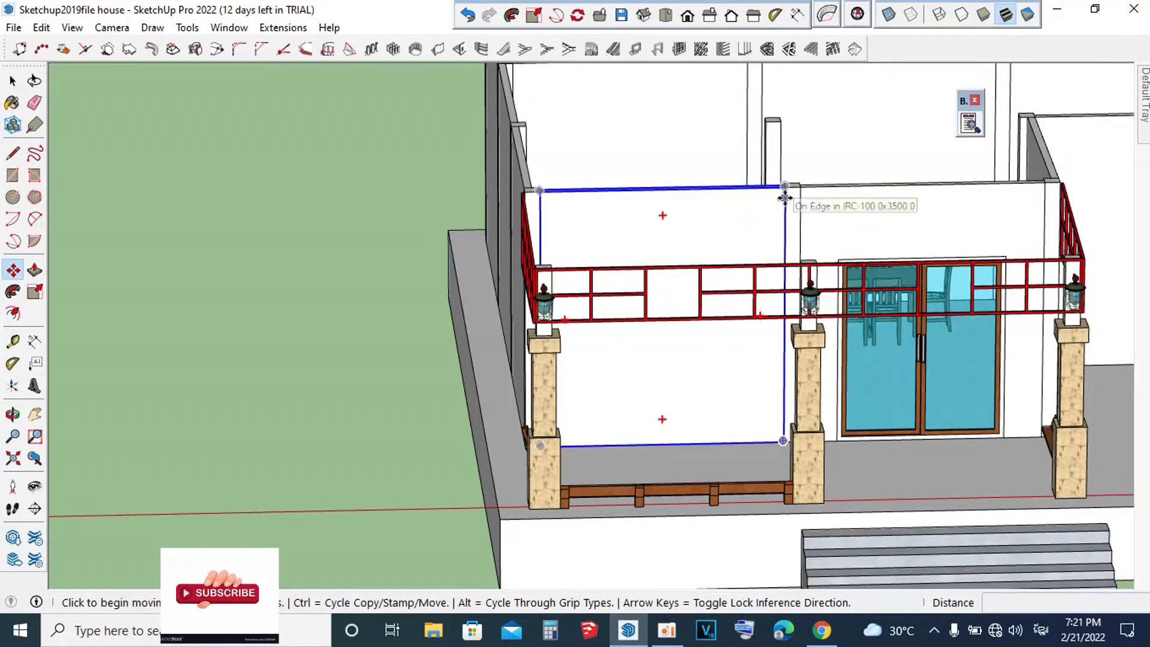
click(801, 188)
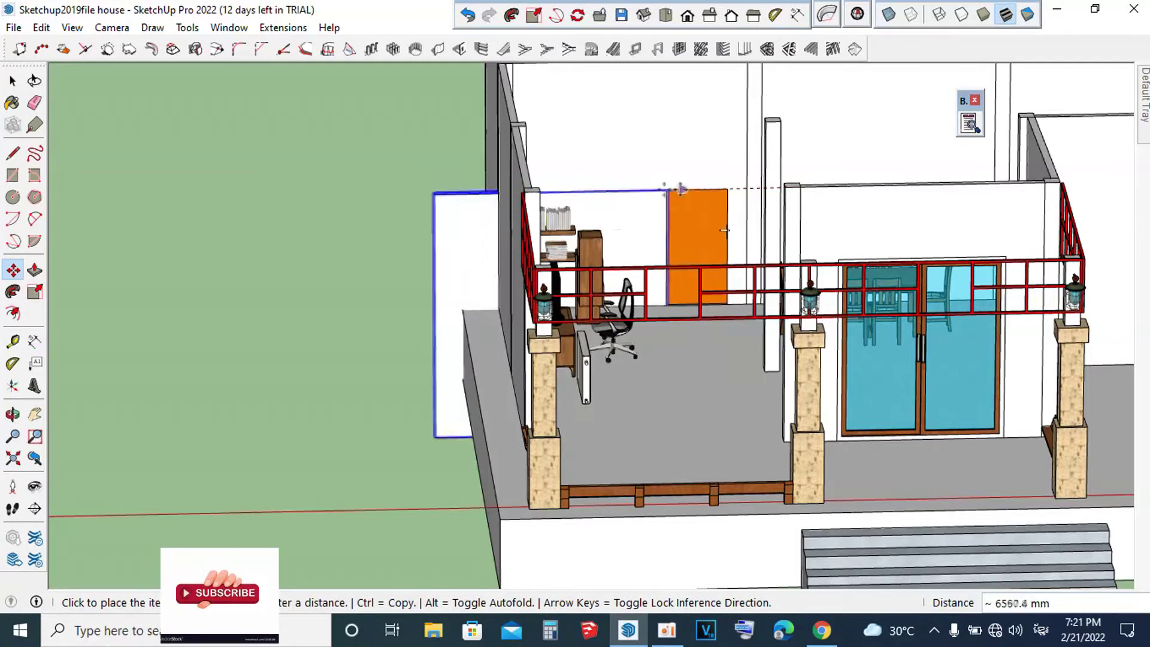
click(331, 202)
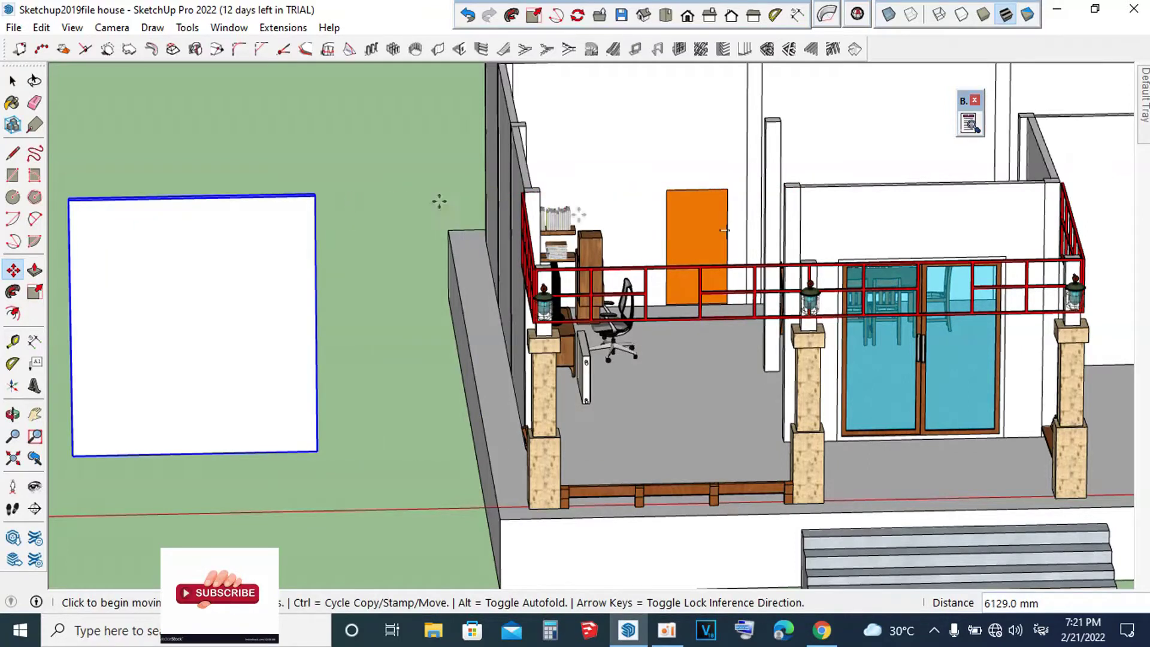
scroll(829, 205, up, 2)
scroll(444, 213, up, 2)
Step: Select the wall face containing the door and zoom in on it
key(space)
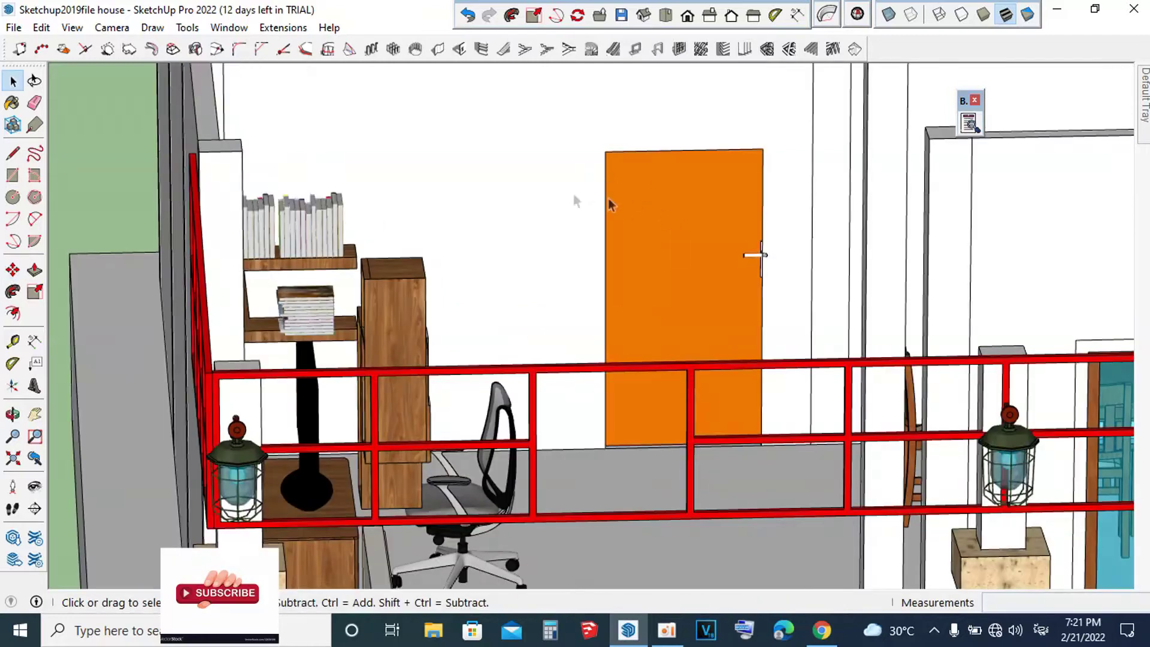
click(547, 189)
scroll(662, 199, up, 1)
mouse_move(661, 197)
middle_down()
mouse_move(669, 264)
mouse_move(713, 297)
mouse_move(717, 142)
middle_up()
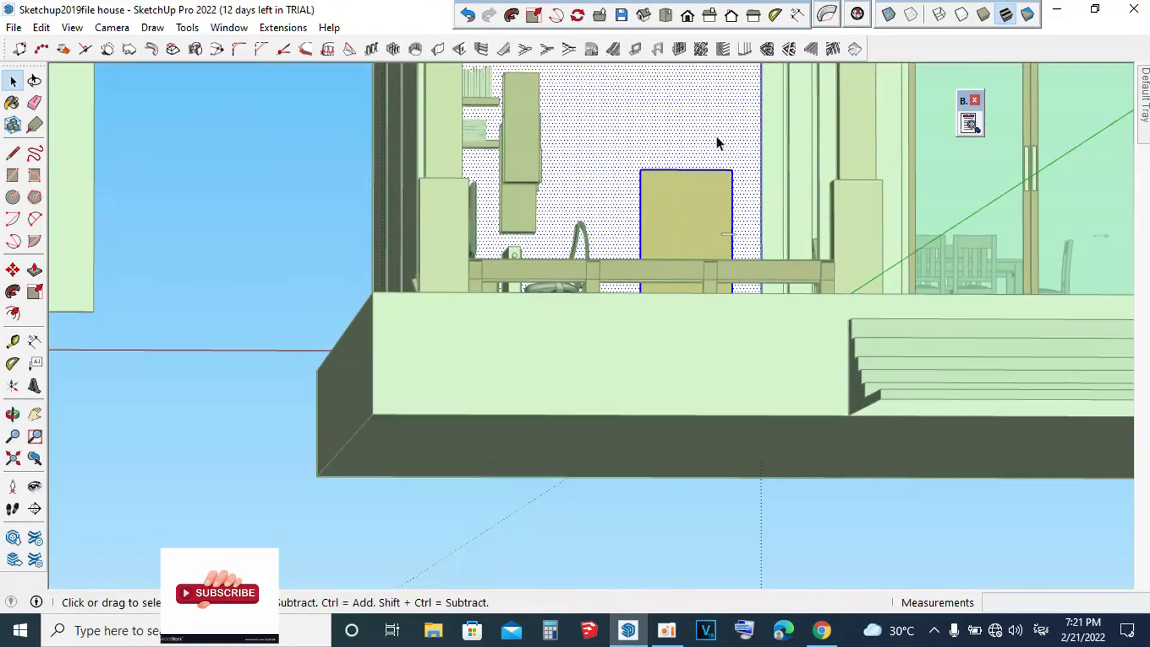
scroll(701, 218, up, 2)
scroll(721, 200, up, 2)
scroll(881, 194, up, 2)
scroll(871, 222, up, 1)
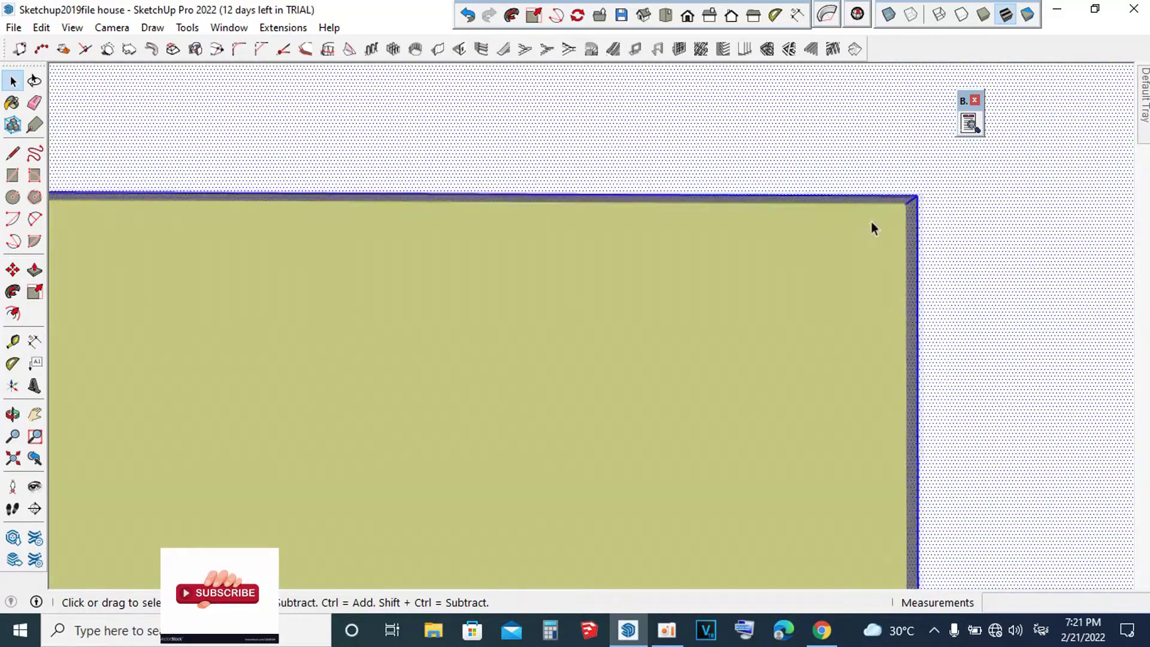
scroll(891, 185, up, 2)
Step: Push the door panel a further 341 mm into the wall
key(p)
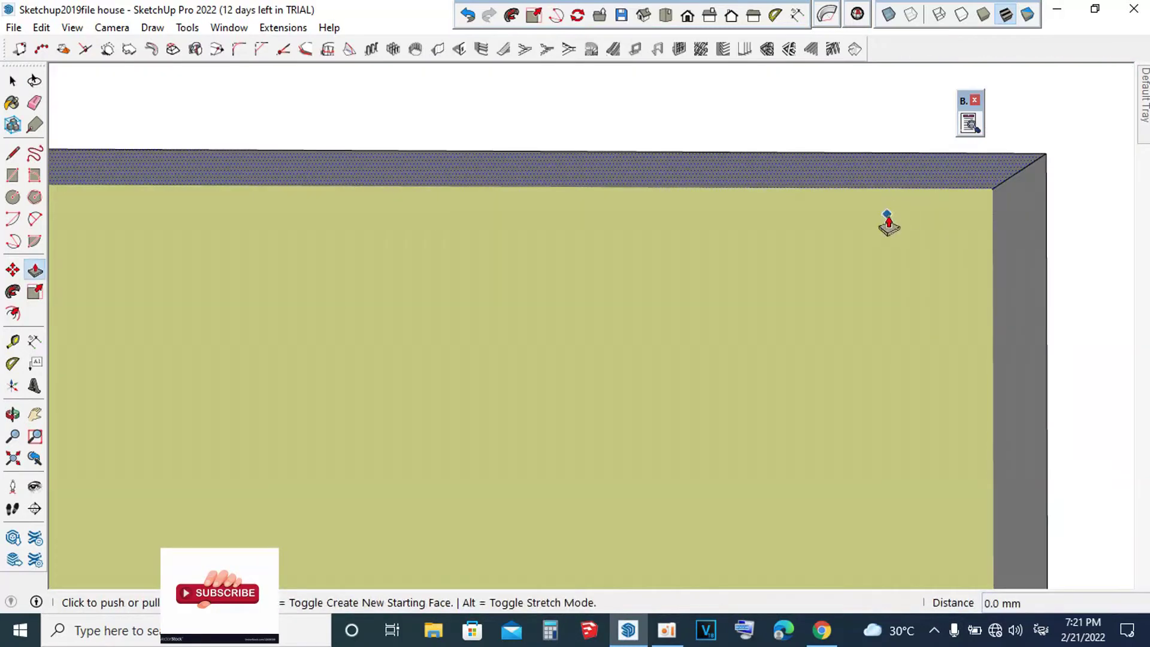
click(887, 195)
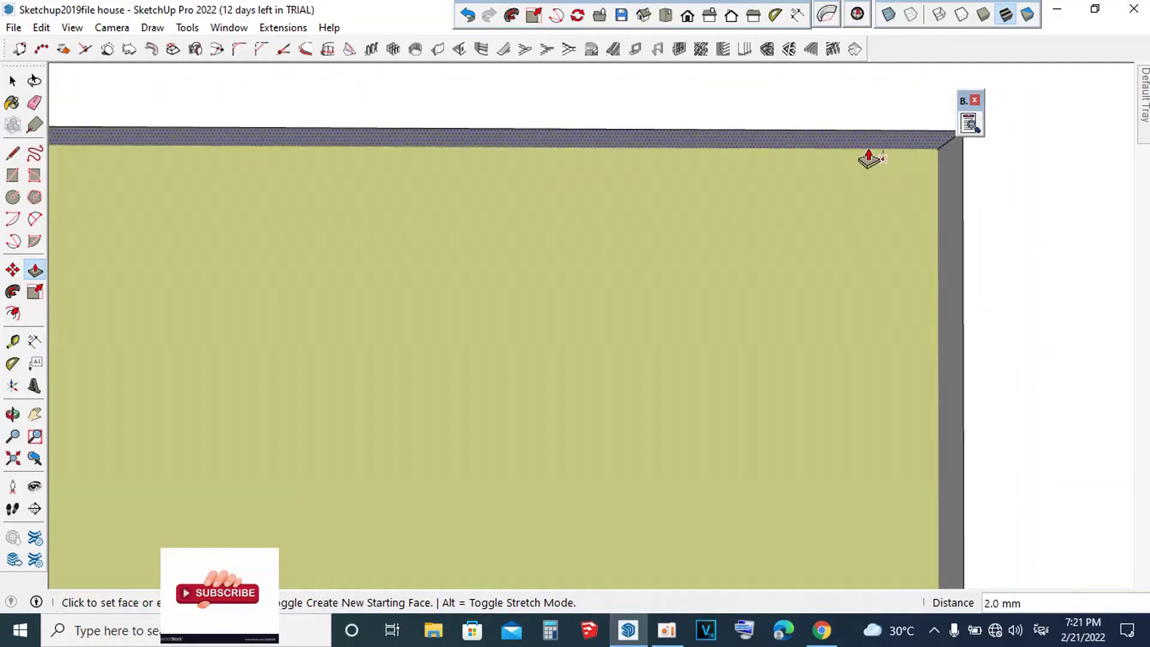
scroll(881, 185, down, 2)
scroll(868, 201, down, 2)
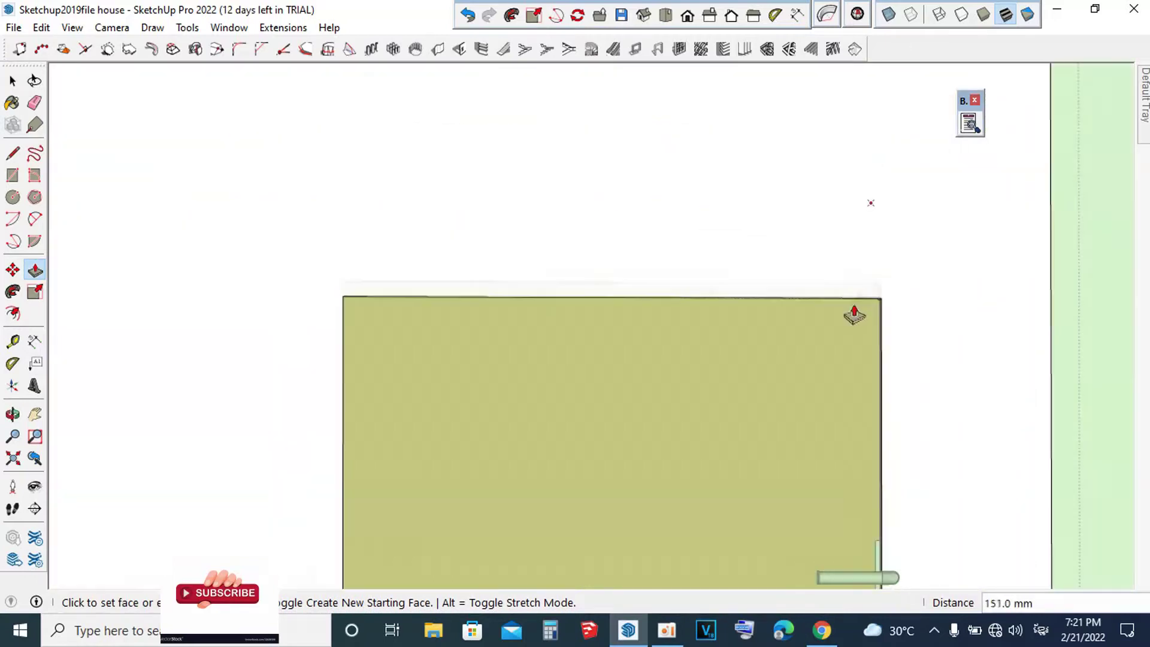
scroll(861, 252, down, 2)
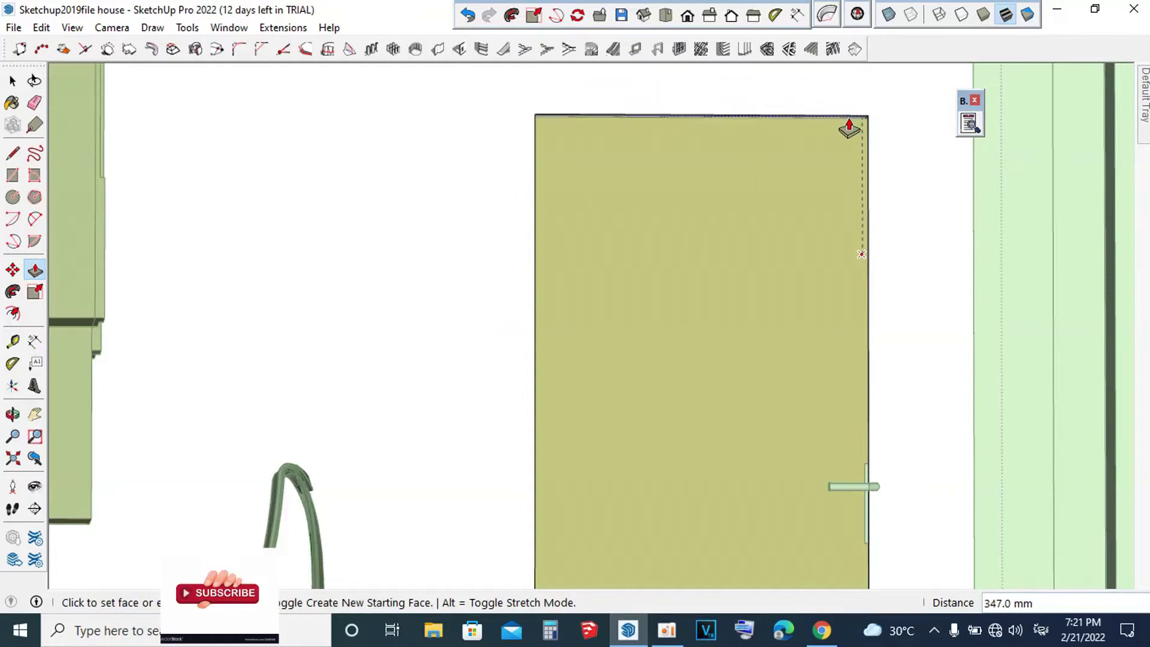
click(861, 254)
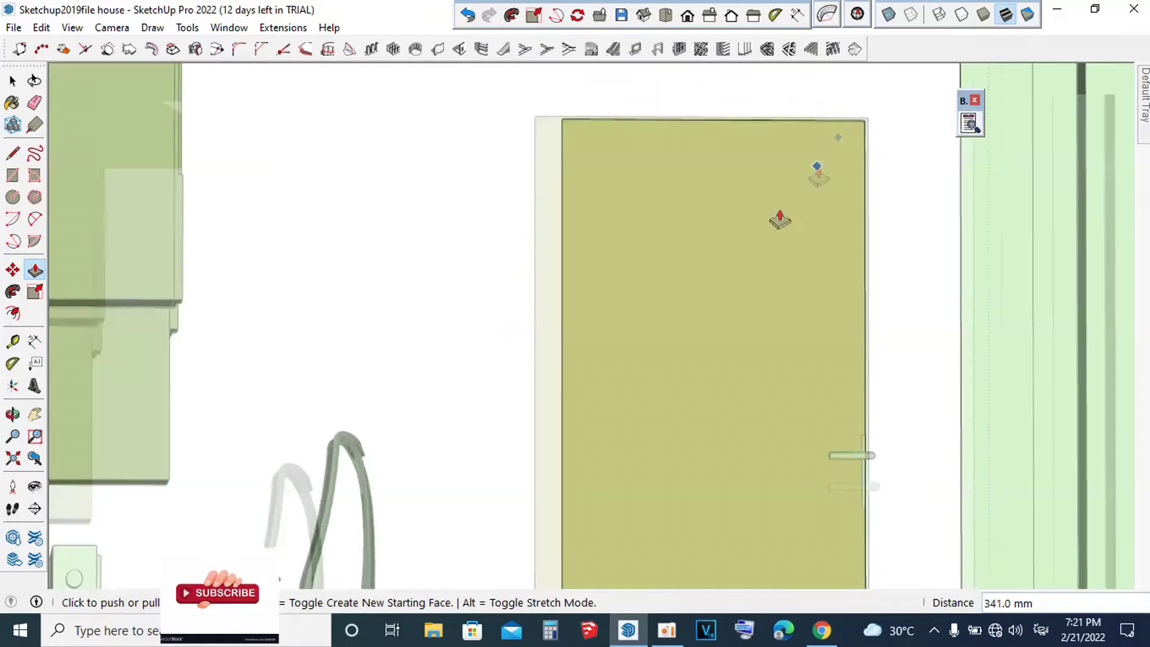
scroll(782, 218, down, 3)
scroll(661, 290, down, 3)
key(space)
scroll(659, 285, down, 2)
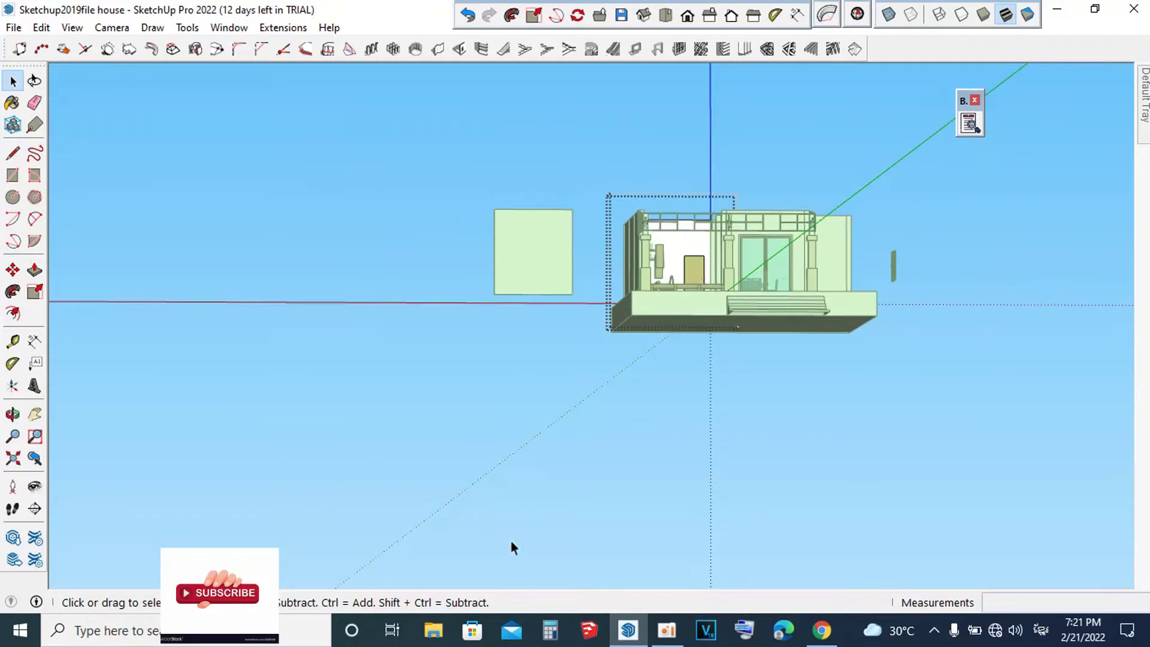
Step: Move the white rectangle 6129 mm back onto the porch front
mouse_move(557, 487)
middle_down()
mouse_move(619, 463)
mouse_move(617, 476)
middle_up()
scroll(504, 311, up, 4)
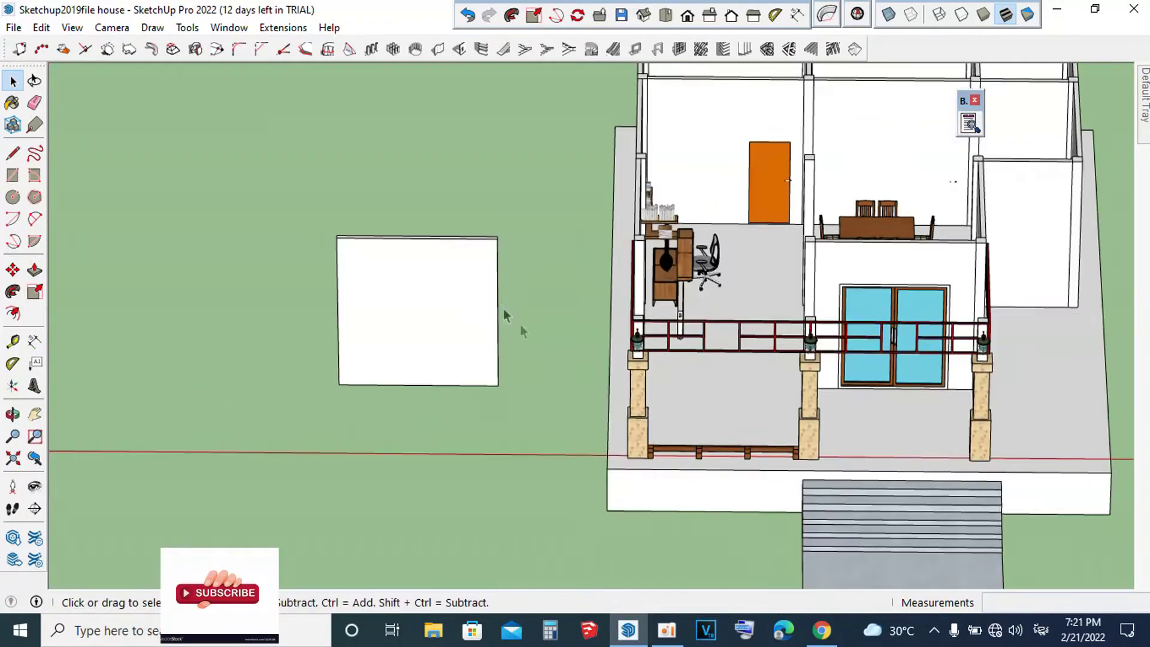
click(470, 281)
key(m)
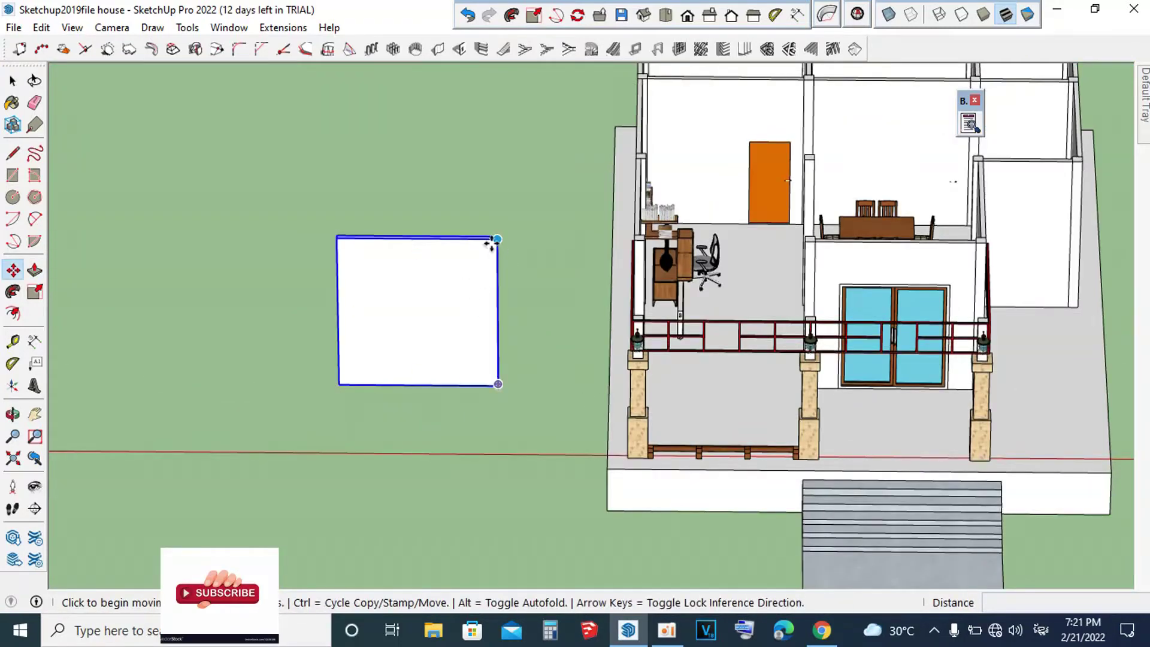
click(496, 241)
click(805, 245)
scroll(598, 342, down, 2)
key(space)
Step: Select the middle wall face from an overhead view of the rooms
scroll(568, 341, down, 2)
mouse_move(860, 501)
middle_down()
mouse_move(649, 229)
mouse_move(355, 253)
mouse_move(737, 241)
middle_up()
scroll(354, 252, up, 4)
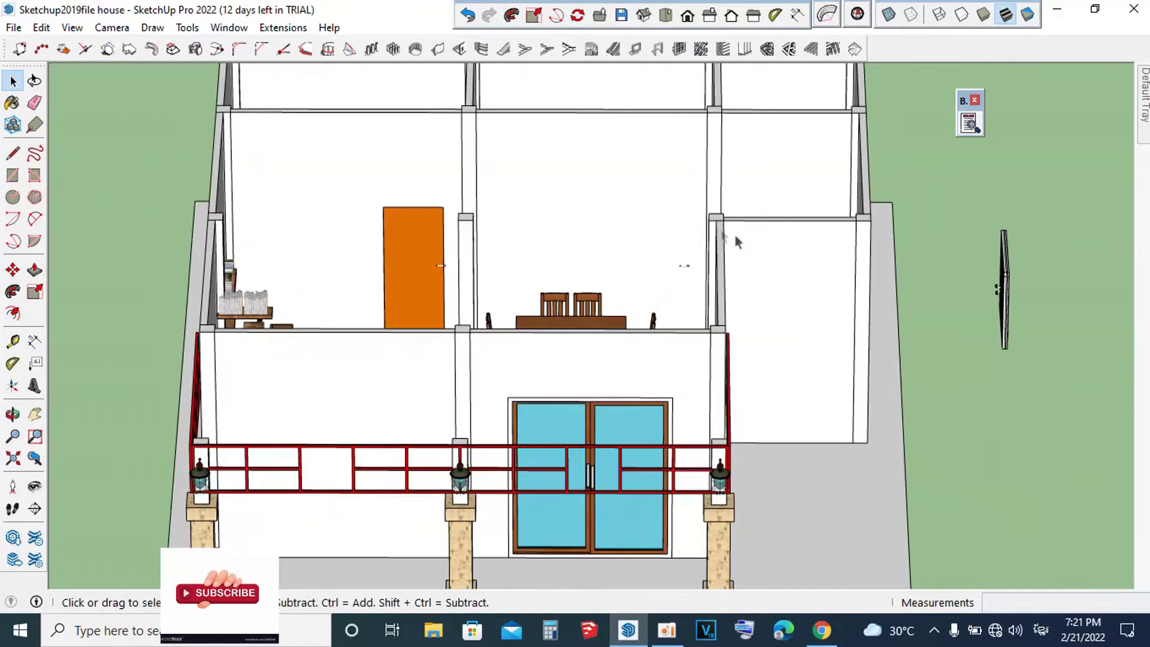
click(638, 241)
middle_drag(647, 262, 645, 427)
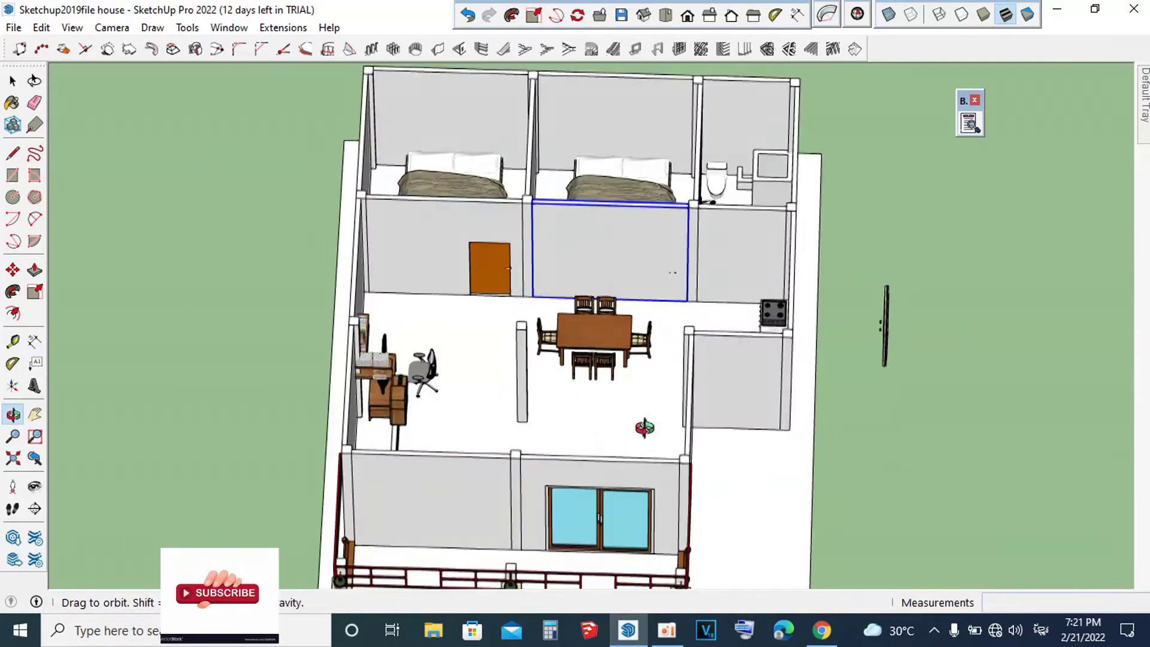
Step: Inside the wall group, draw a door-sized rectangle over the existing door
scroll(500, 244, up, 3)
click(481, 239)
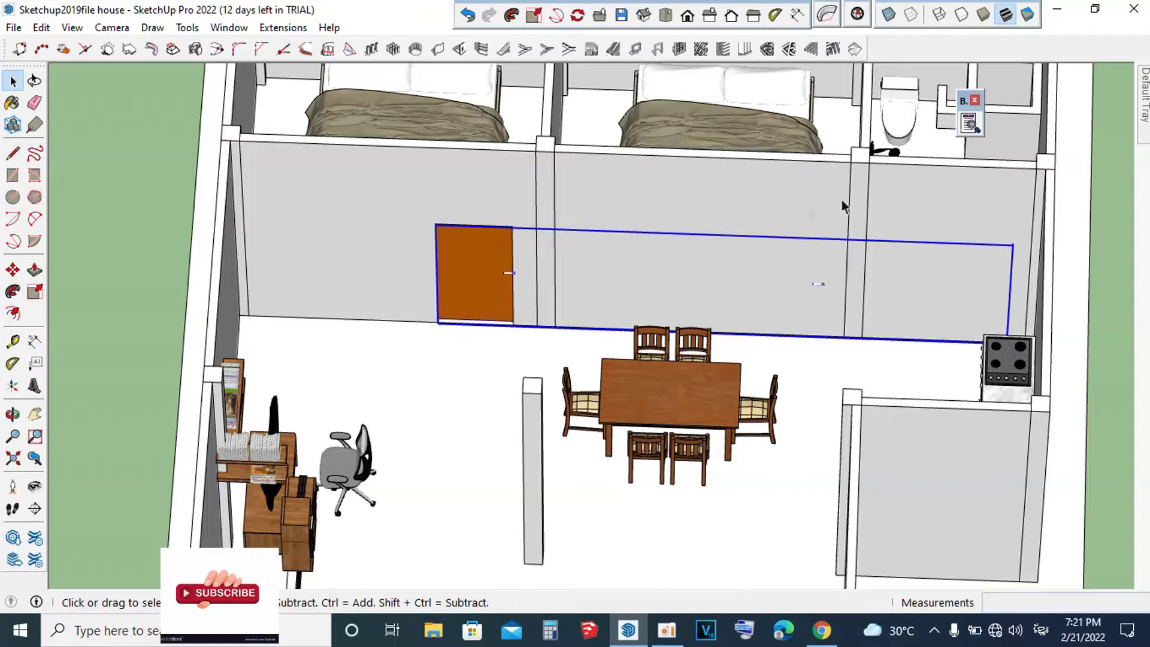
double_click(748, 209)
click(748, 209)
scroll(592, 247, up, 1)
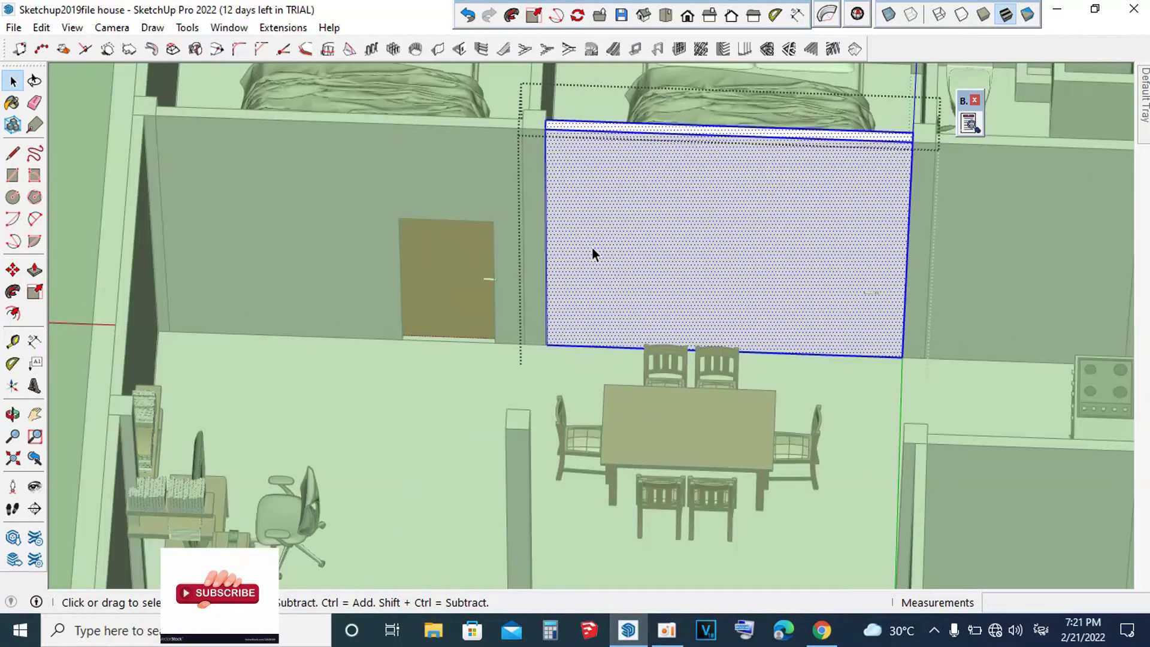
key(r)
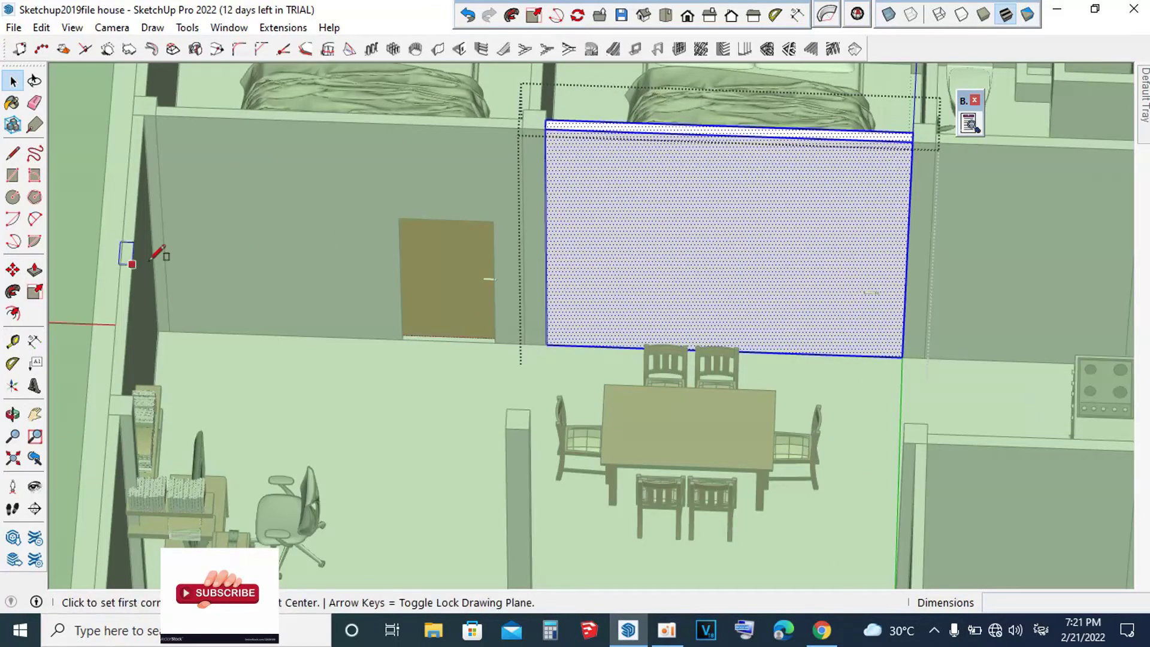
click(398, 217)
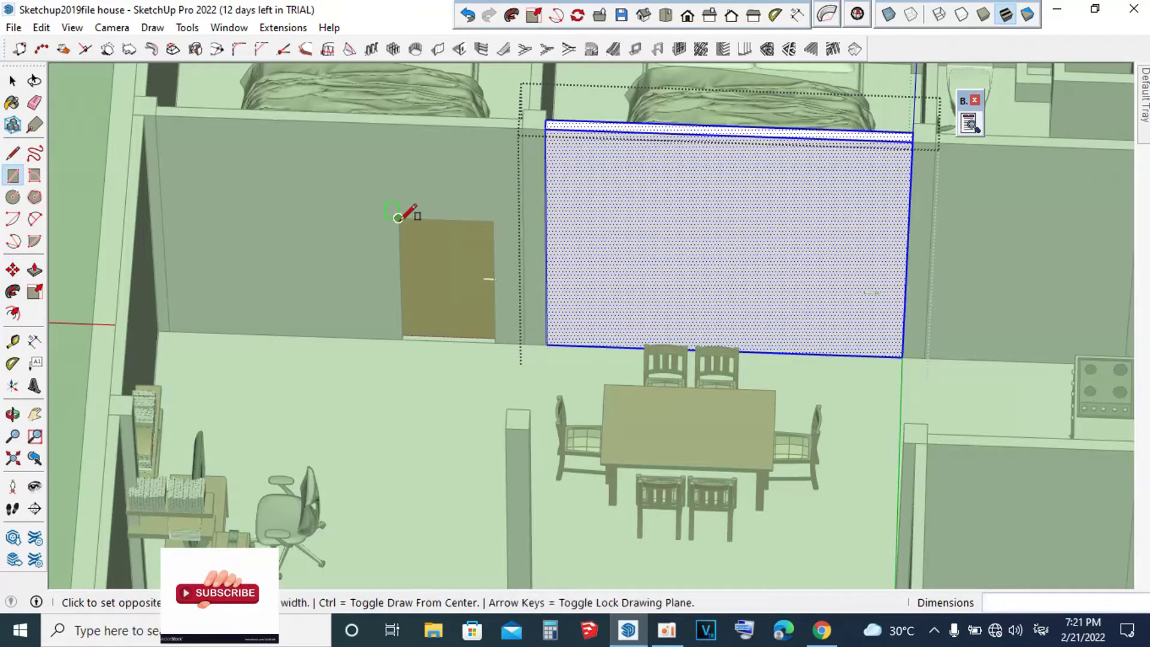
click(495, 342)
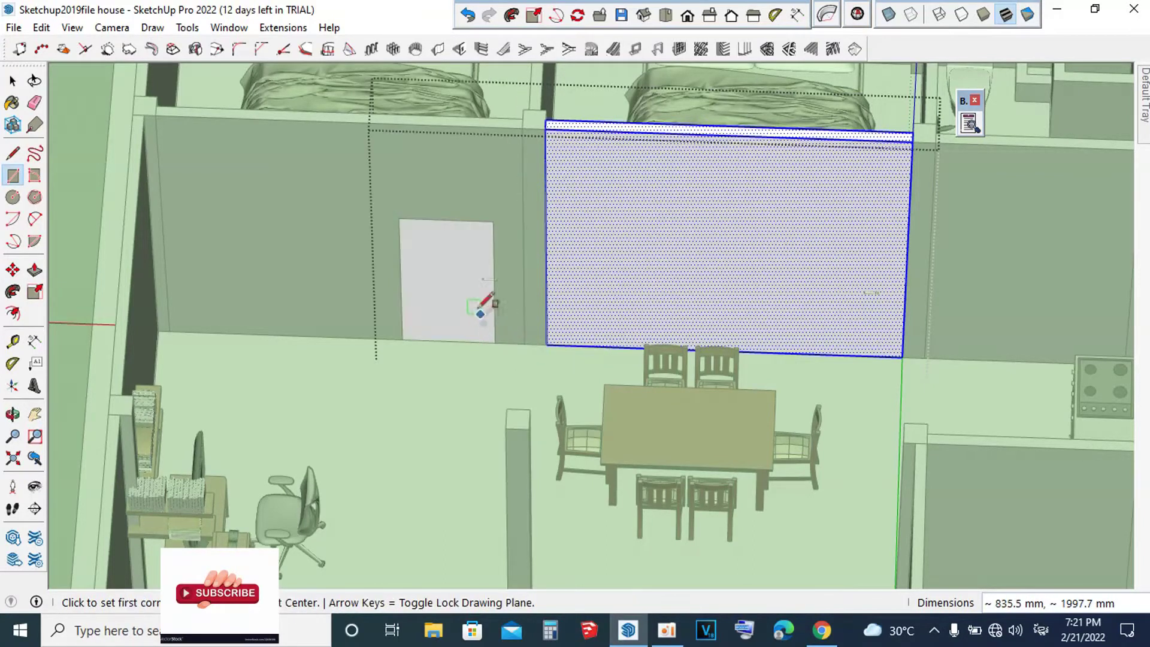
key(space)
Step: Move the door-sized face to the kitchen end of the wall
click(470, 298)
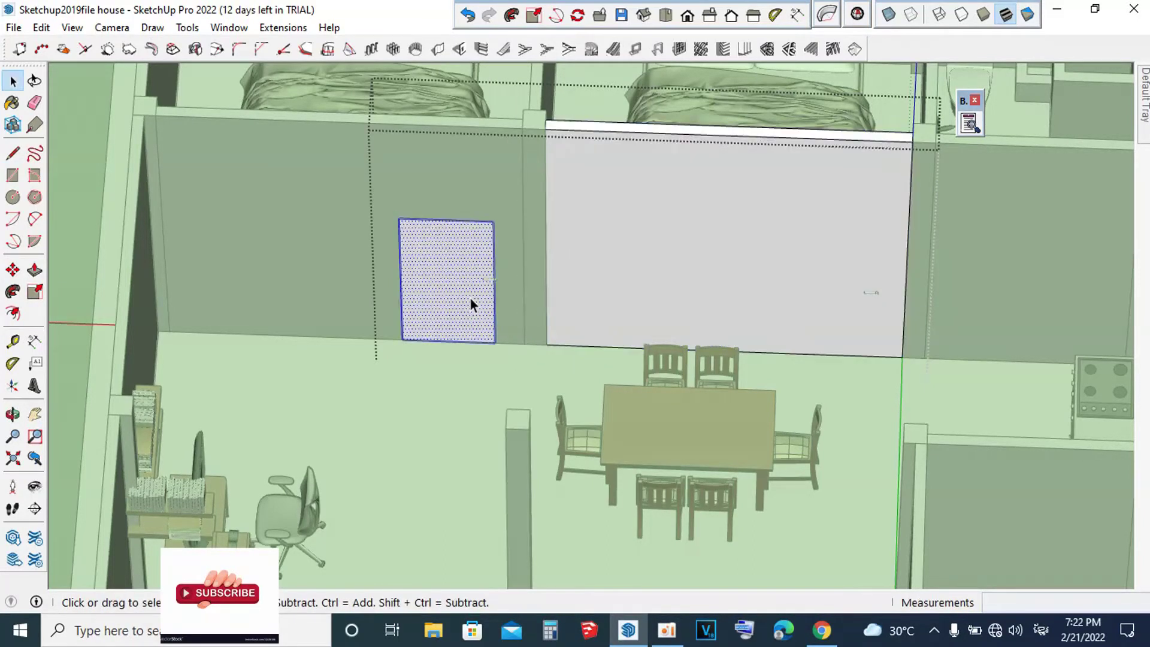
key(m)
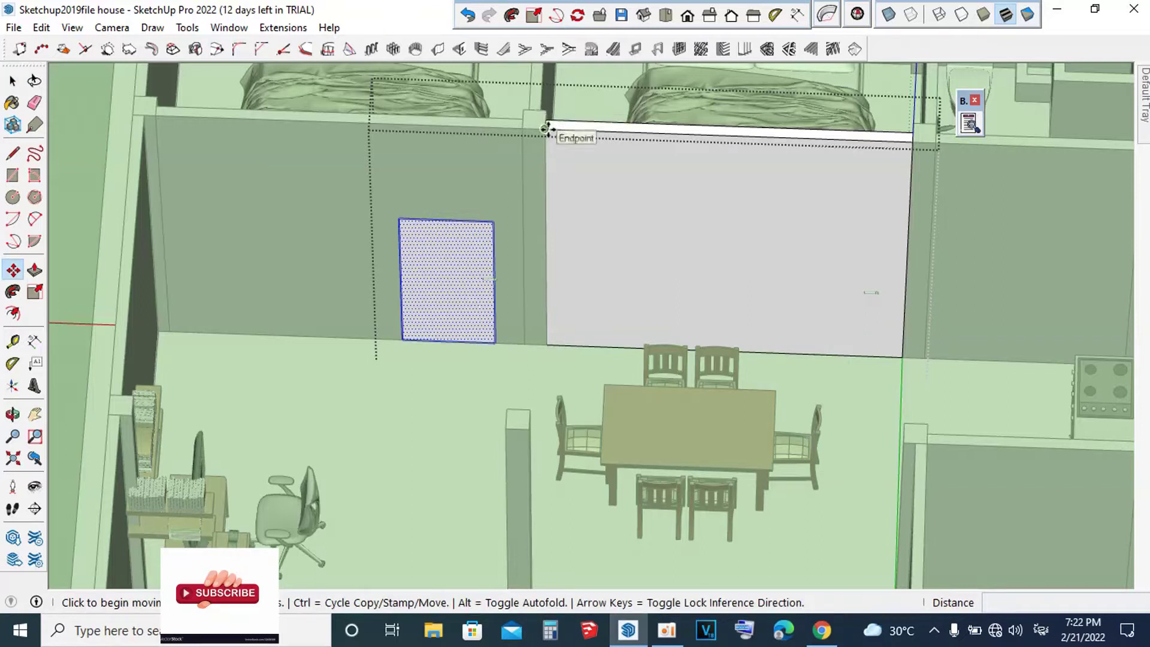
click(550, 128)
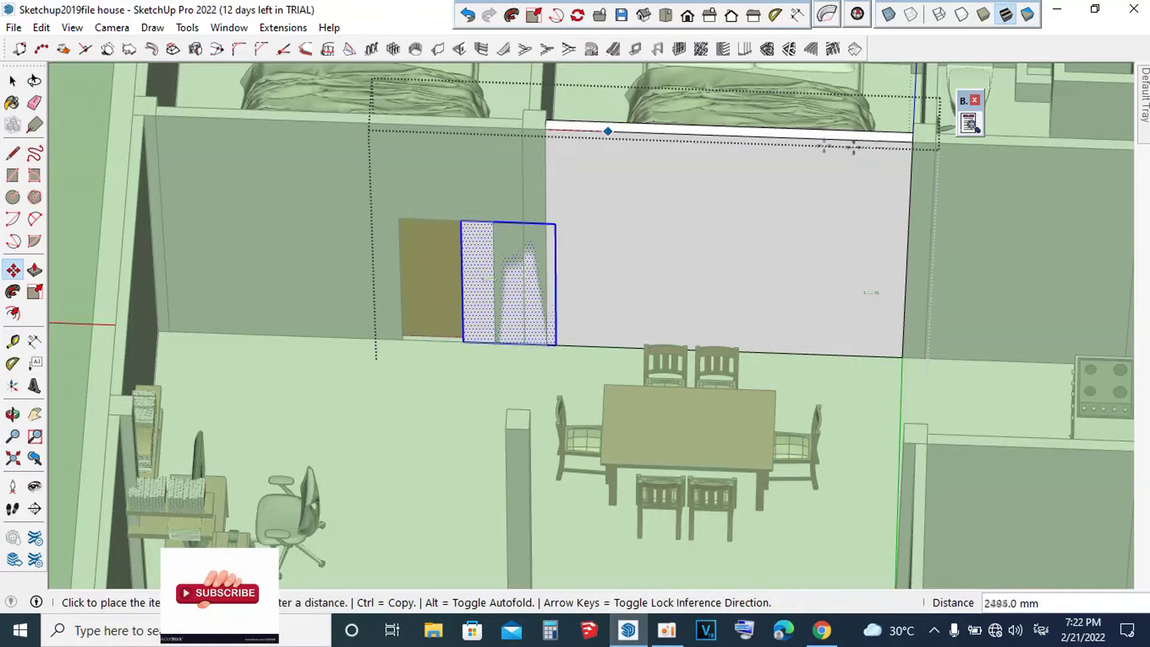
click(935, 145)
key(space)
Step: Push the moved door face 100 mm into the wall
click(832, 294)
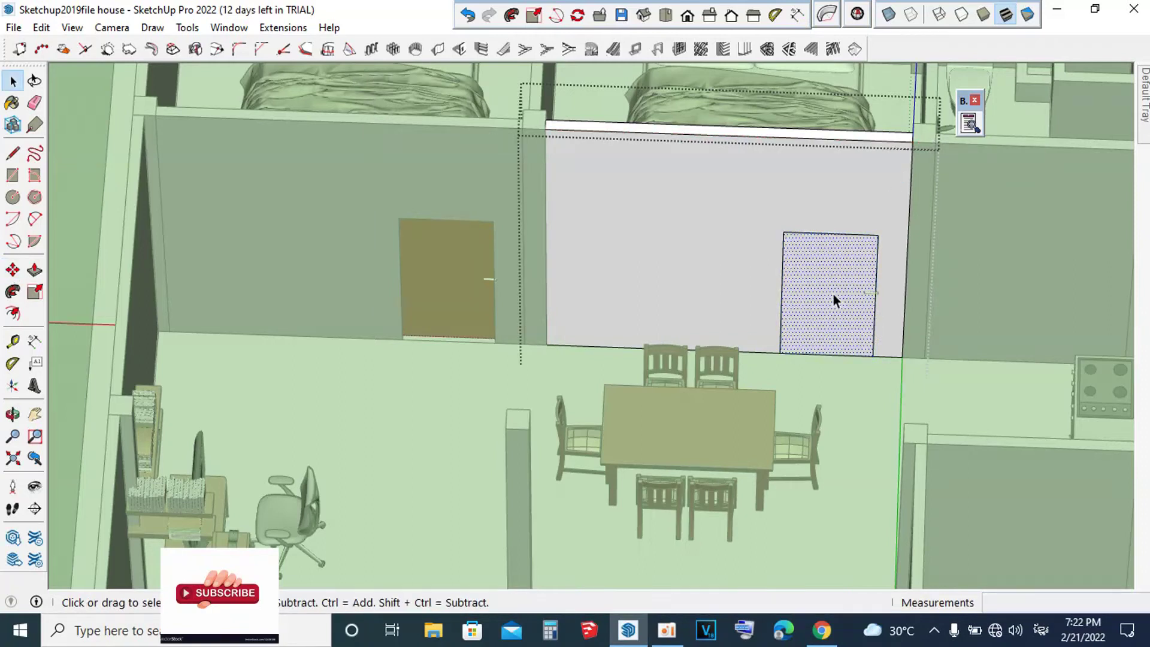
key(p)
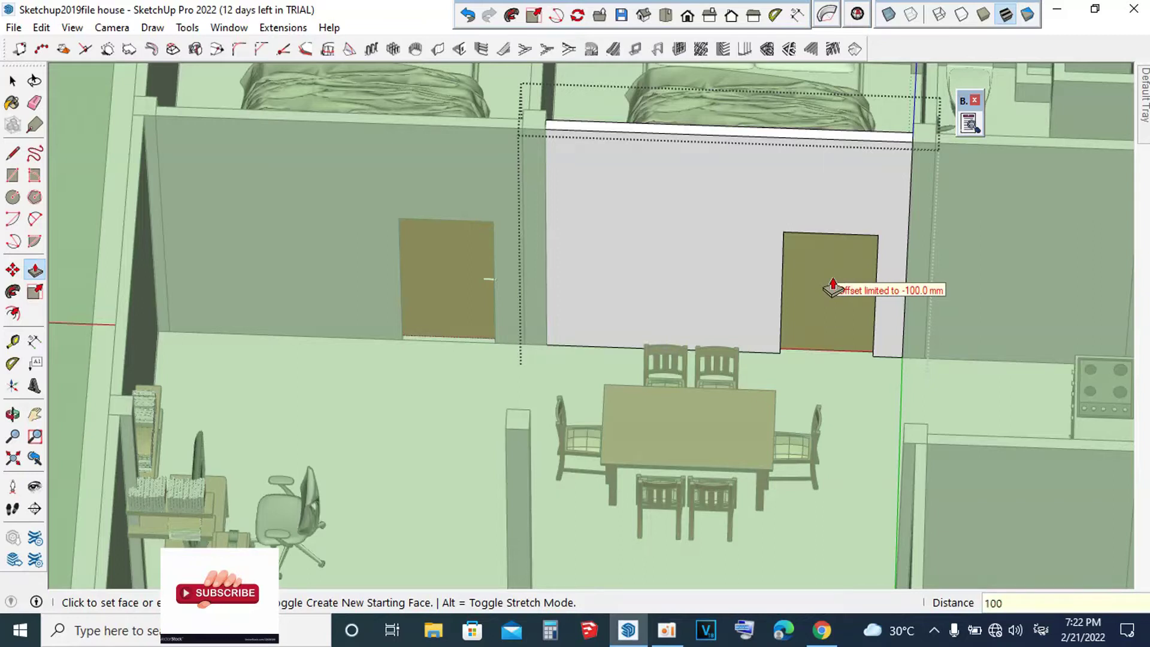
key(space)
scroll(832, 278, down, 3)
mouse_move(863, 249)
middle_down()
mouse_move(960, 179)
mouse_move(860, 218)
mouse_move(1064, 215)
middle_up()
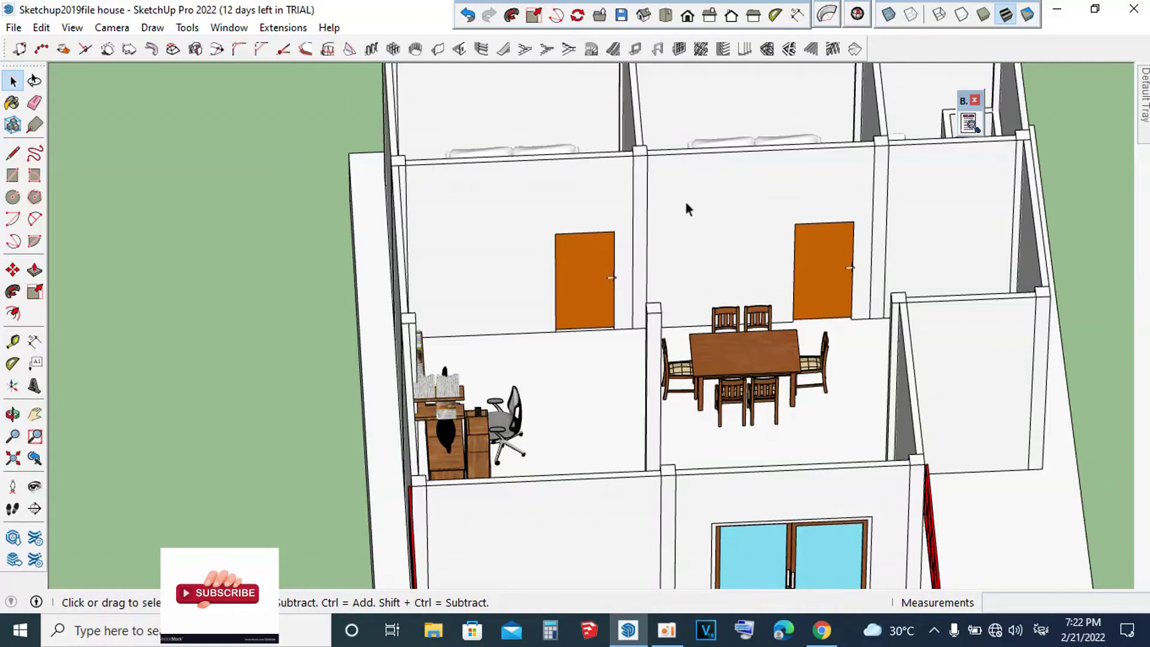
scroll(686, 211, up, 2)
scroll(756, 206, up, 3)
scroll(757, 206, up, 2)
Step: Pull the right door's edge strip out 49 mm
mouse_move(752, 208)
middle_down()
mouse_move(889, 118)
mouse_move(946, 112)
middle_up()
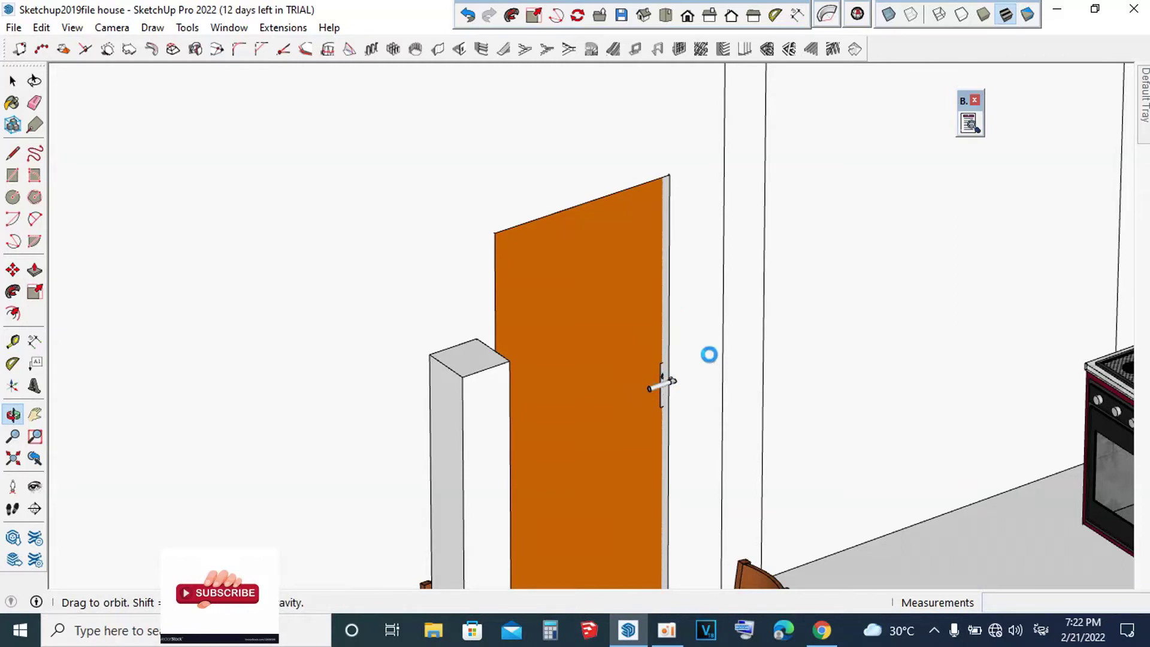
key(space)
scroll(594, 274, up, 2)
scroll(621, 336, up, 2)
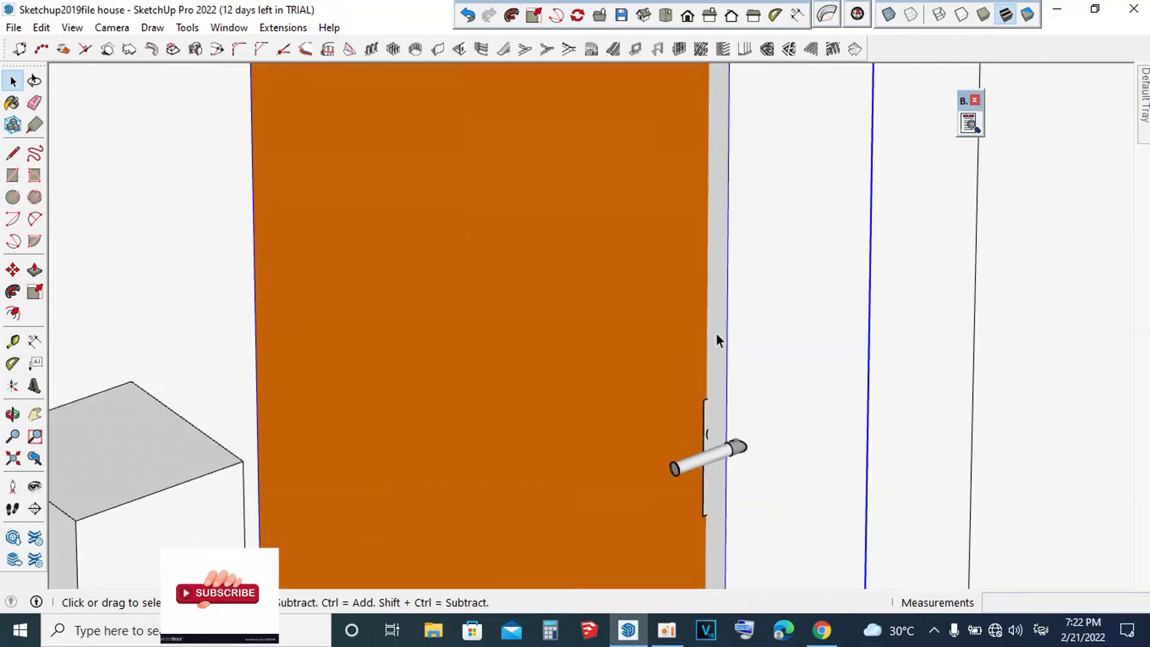
double_click(717, 333)
click(709, 328)
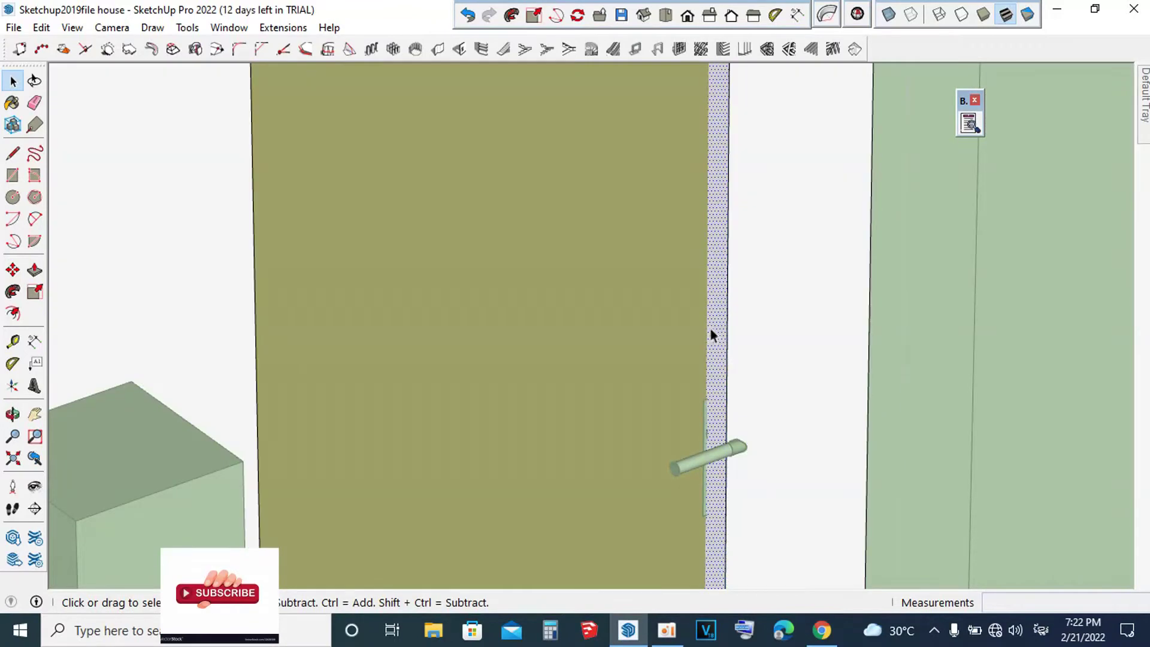
key(p)
click(710, 327)
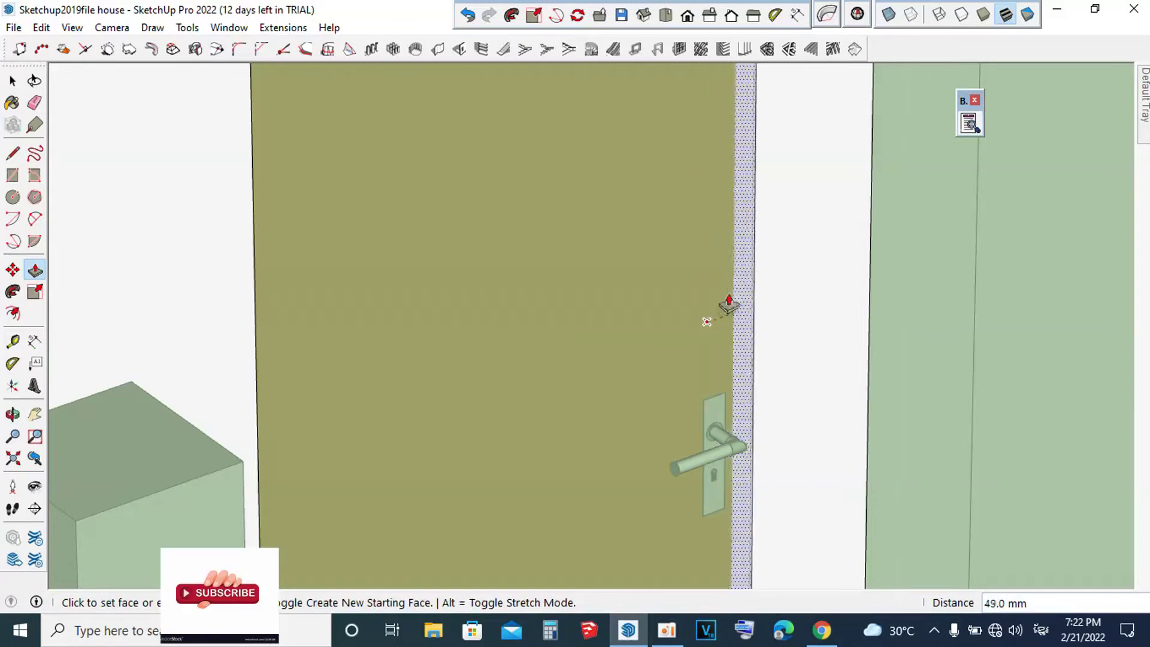
Step: Orbit around the door to check its handle, then zoom out to the house
mouse_move(743, 211)
middle_down()
mouse_move(721, 329)
mouse_move(671, 250)
mouse_move(628, 233)
mouse_move(404, 352)
mouse_move(506, 379)
middle_up()
scroll(506, 380, up, 2)
mouse_move(505, 318)
middle_down()
mouse_move(382, 352)
mouse_move(483, 385)
middle_up()
scroll(506, 395, up, 2)
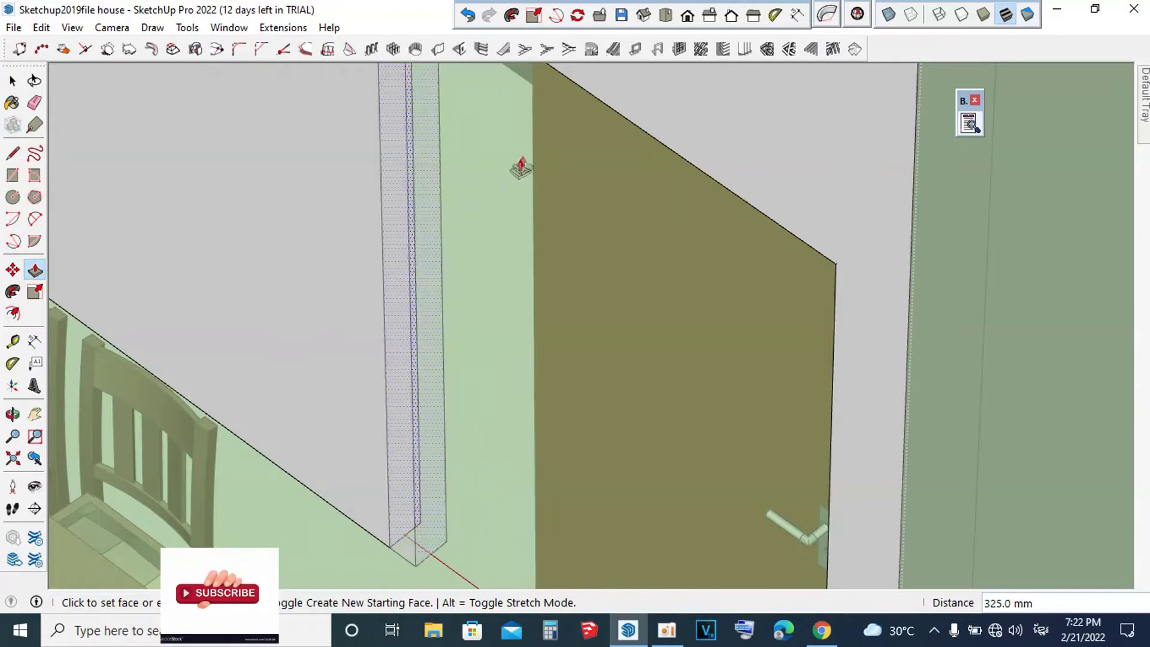
scroll(591, 352, down, 5)
key(space)
scroll(673, 360, down, 3)
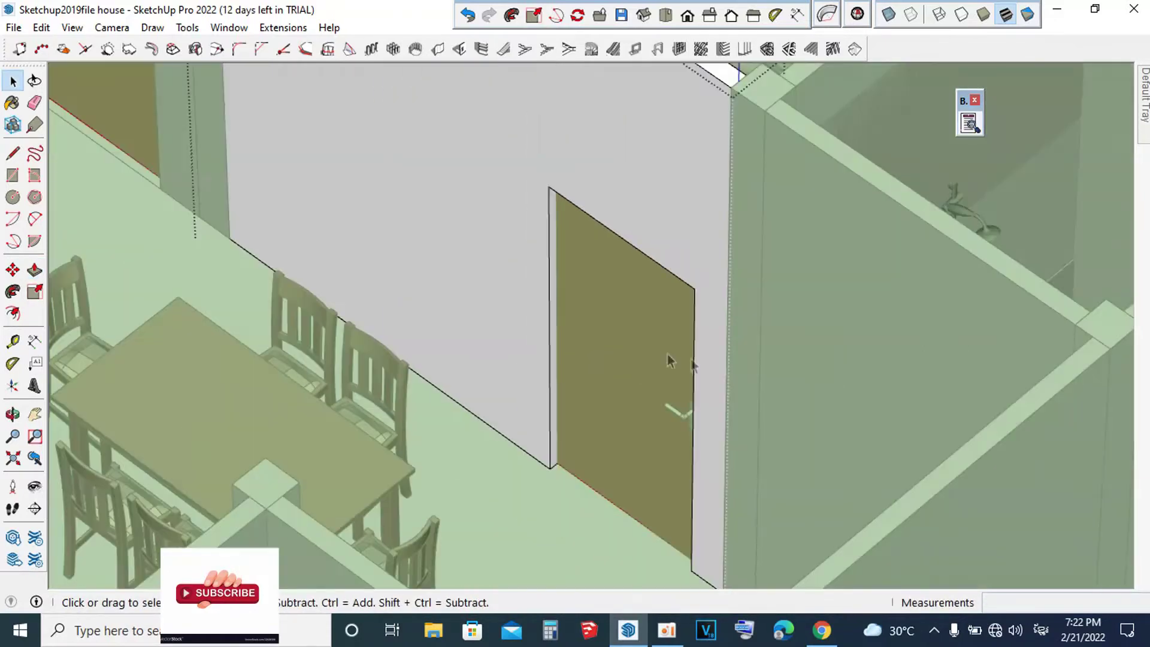
scroll(701, 358, down, 3)
scroll(794, 313, down, 3)
scroll(794, 312, down, 3)
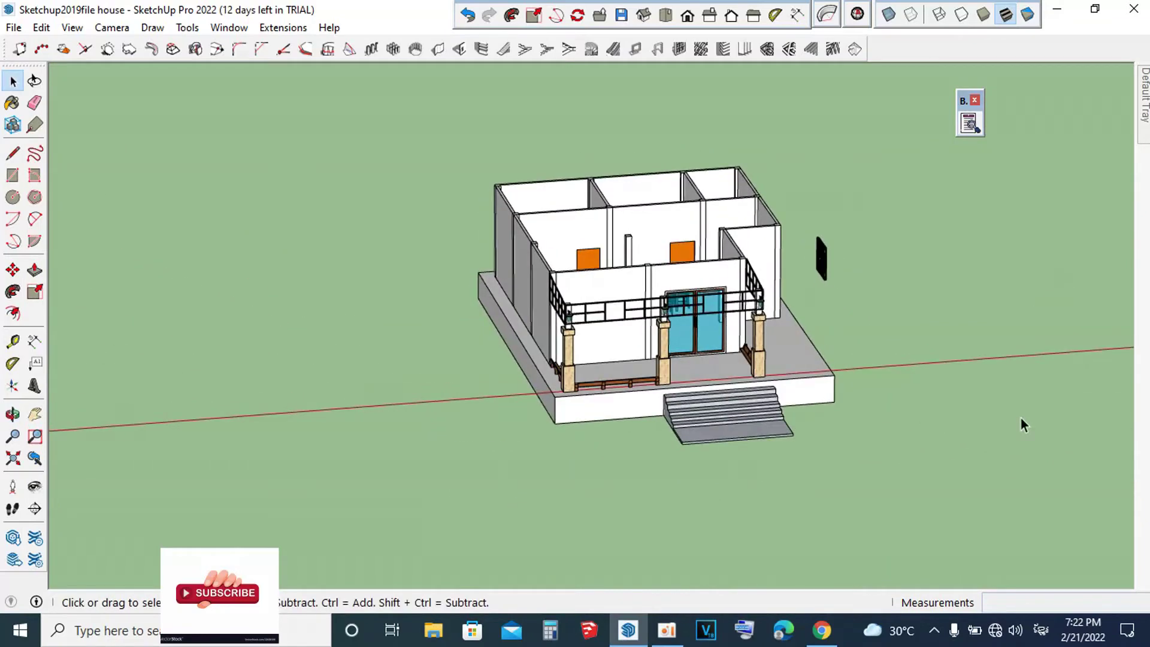
Step: Bring the kitchen–bathroom wall into view and select the brown door beside the stove
scroll(940, 219, up, 3)
scroll(858, 296, up, 3)
mouse_move(858, 296)
middle_down()
mouse_move(844, 560)
mouse_move(699, 371)
middle_up()
mouse_move(695, 287)
middle_down()
mouse_move(637, 295)
mouse_move(608, 475)
mouse_move(662, 442)
mouse_move(867, 446)
mouse_move(599, 360)
mouse_move(434, 332)
middle_up()
scroll(653, 393, up, 3)
scroll(653, 392, up, 3)
scroll(653, 393, down, 5)
middle_drag(712, 254, 707, 372)
scroll(707, 372, up, 5)
scroll(708, 377, up, 3)
mouse_move(683, 321)
middle_down()
mouse_move(608, 257)
mouse_move(629, 290)
middle_up()
scroll(648, 349, up, 5)
click(609, 343)
middle_drag(635, 410, 617, 422)
scroll(615, 427, up, 3)
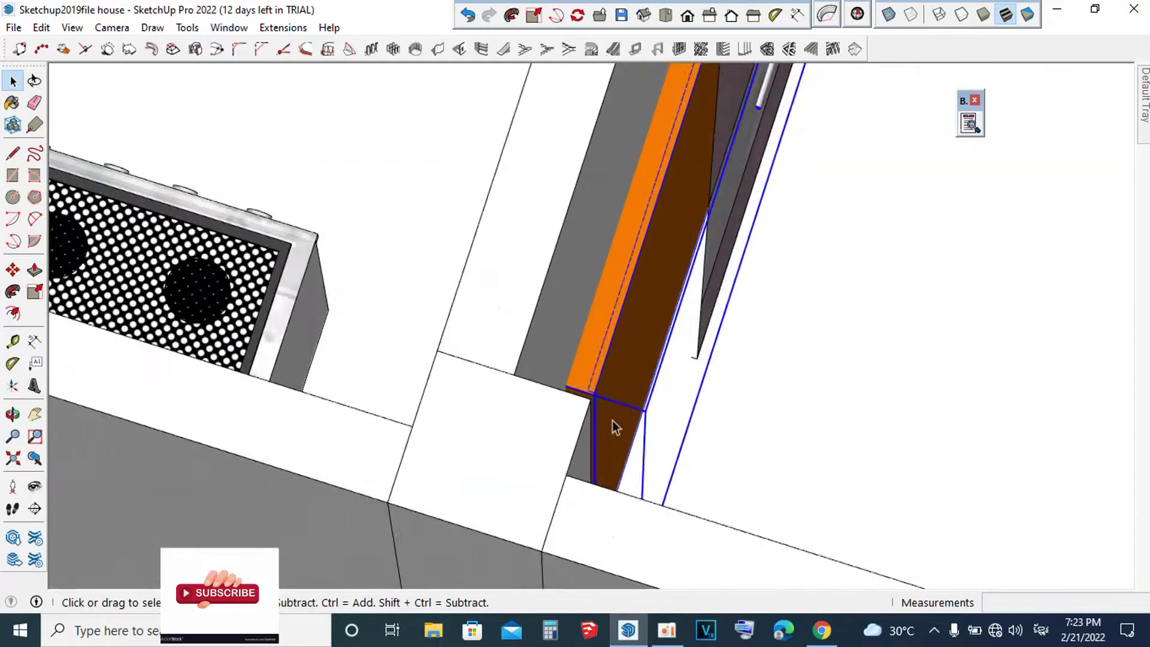
scroll(611, 416, up, 2)
Step: Move the door by its corner toward the kitchen wall
key(m)
click(576, 376)
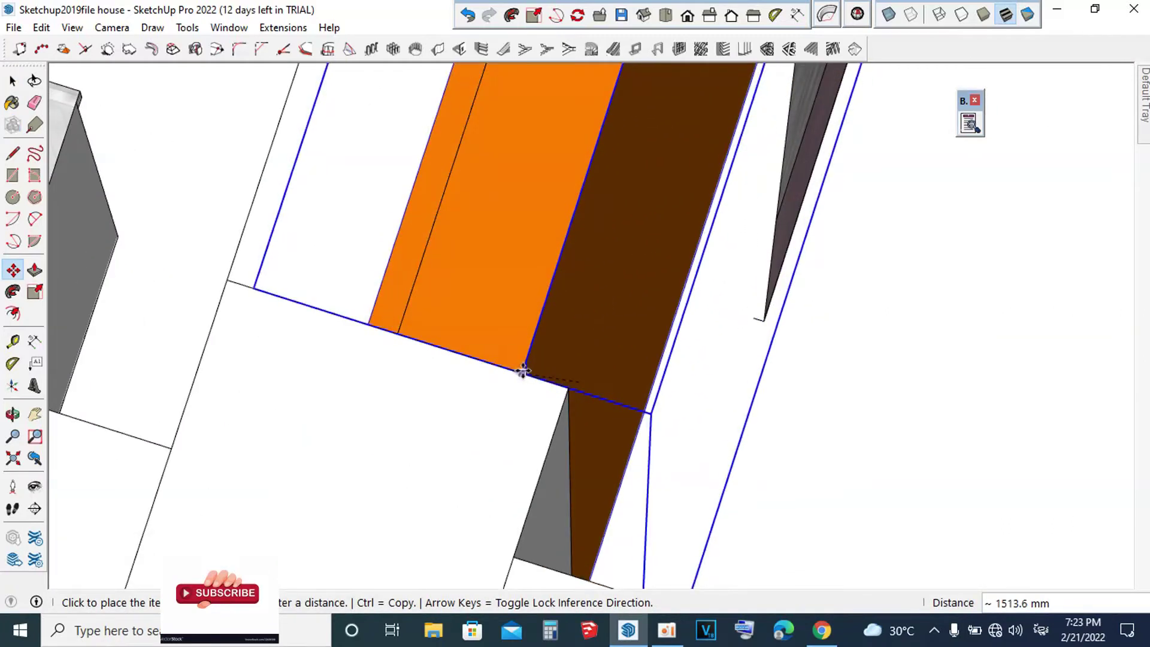
scroll(501, 351, down, 2)
middle_drag(404, 321, 740, 377)
scroll(548, 351, up, 3)
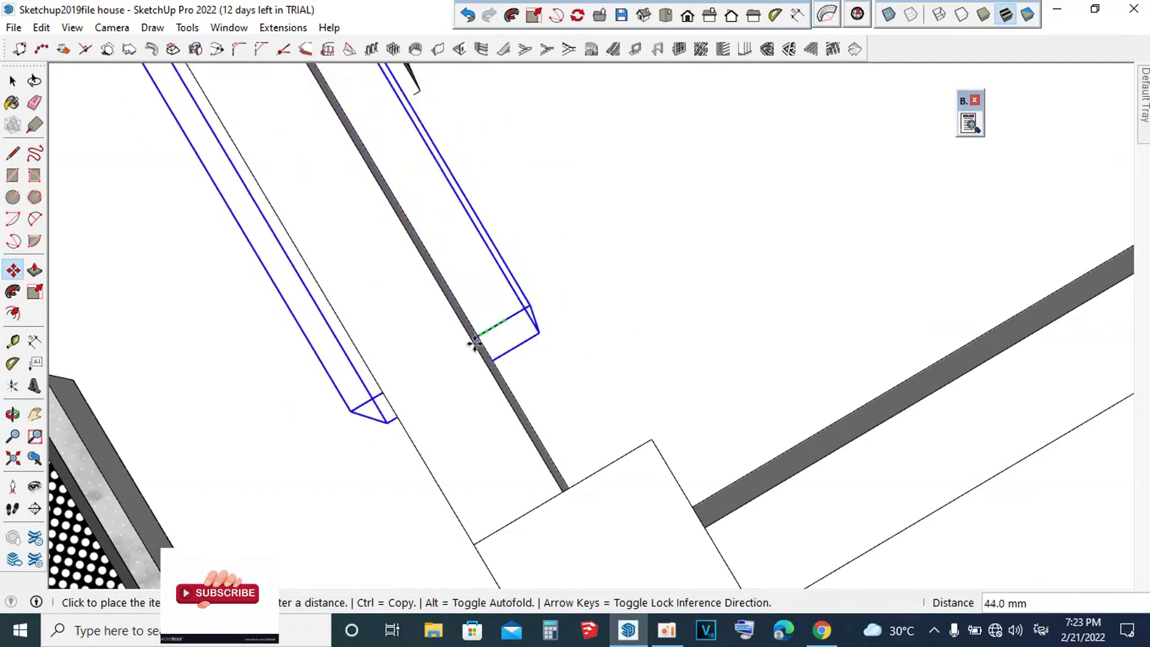
click(476, 357)
Step: Lift the door by its top corner and seat it in the kitchen wall opening
mouse_move(608, 336)
middle_down()
mouse_move(755, 195)
mouse_move(943, 151)
mouse_move(857, 240)
mouse_move(396, 413)
middle_up()
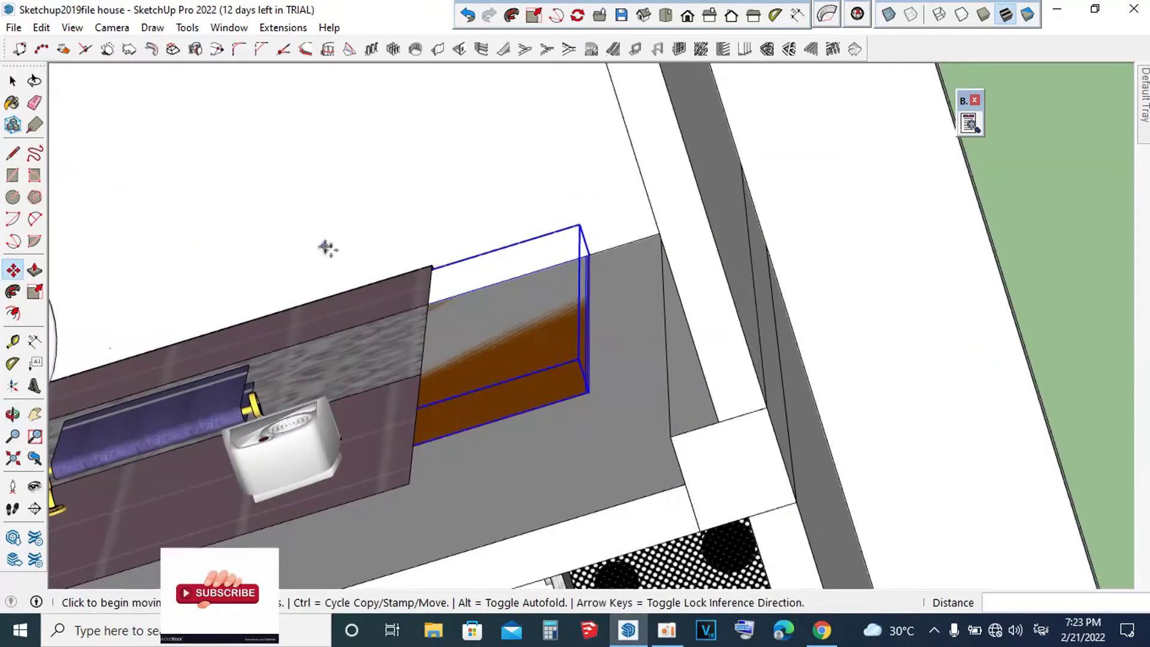
middle_drag(340, 246, 503, 340)
mouse_move(501, 411)
middle_down()
mouse_move(347, 494)
mouse_move(335, 120)
mouse_move(1066, 210)
mouse_move(276, 454)
mouse_move(456, 389)
mouse_move(659, 420)
mouse_move(1048, 506)
mouse_move(637, 336)
mouse_move(651, 321)
middle_up()
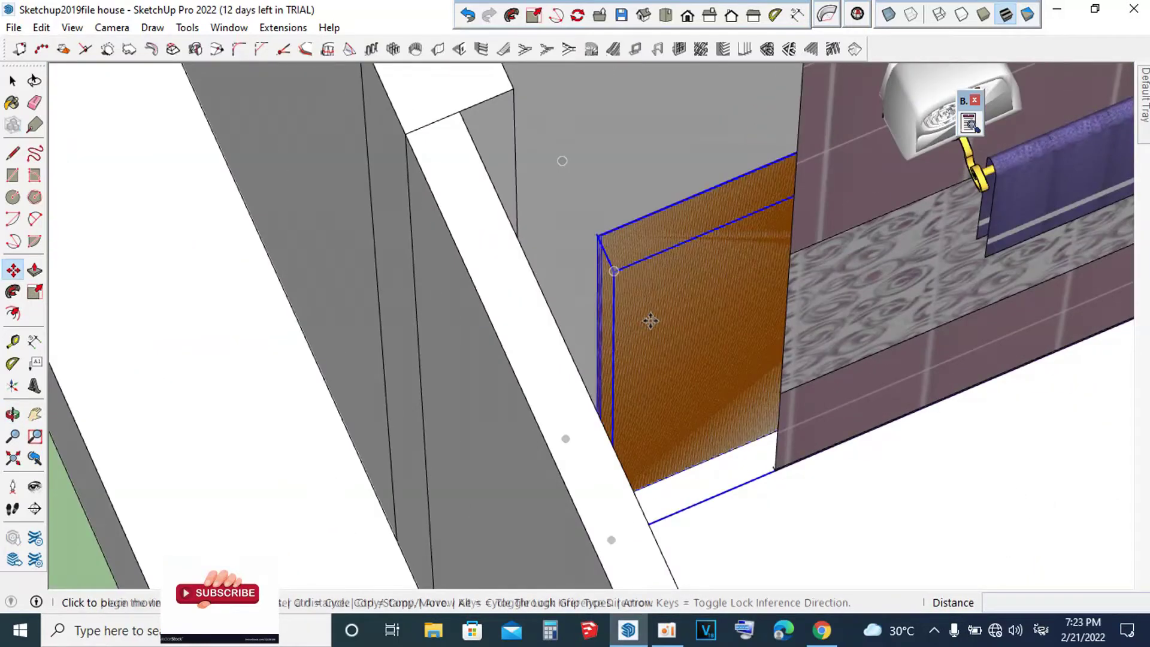
click(651, 321)
mouse_move(623, 279)
middle_down()
mouse_move(624, 329)
mouse_move(940, 318)
mouse_move(321, 236)
mouse_move(591, 239)
mouse_move(624, 398)
middle_up()
scroll(596, 334, up, 3)
scroll(606, 272, up, 3)
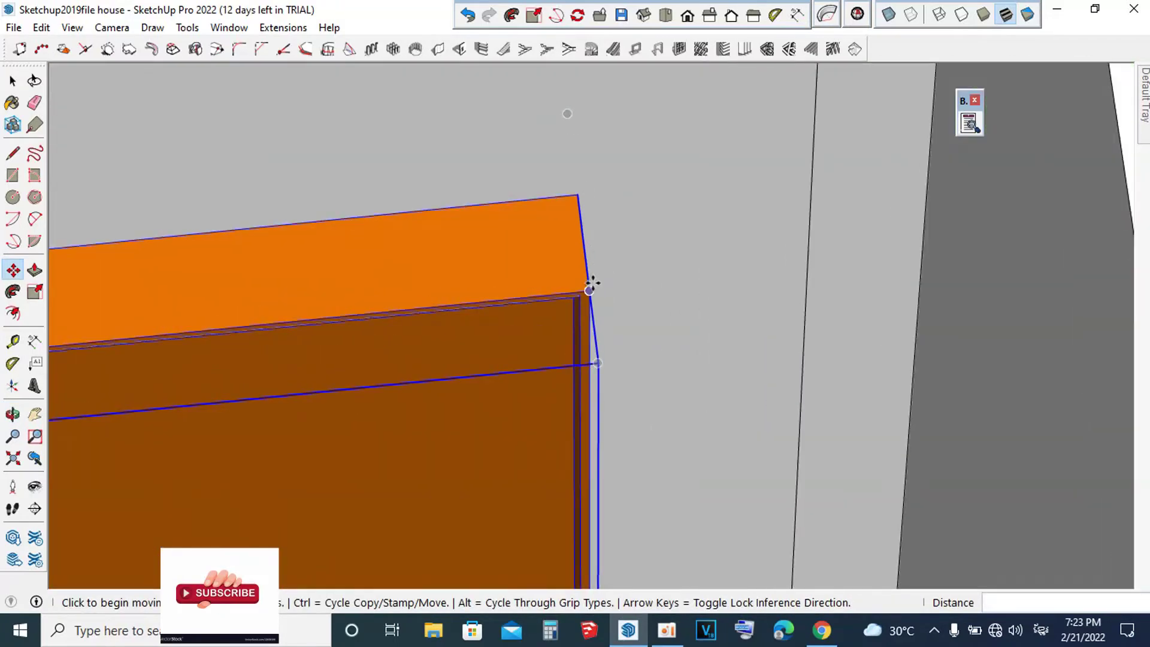
click(584, 291)
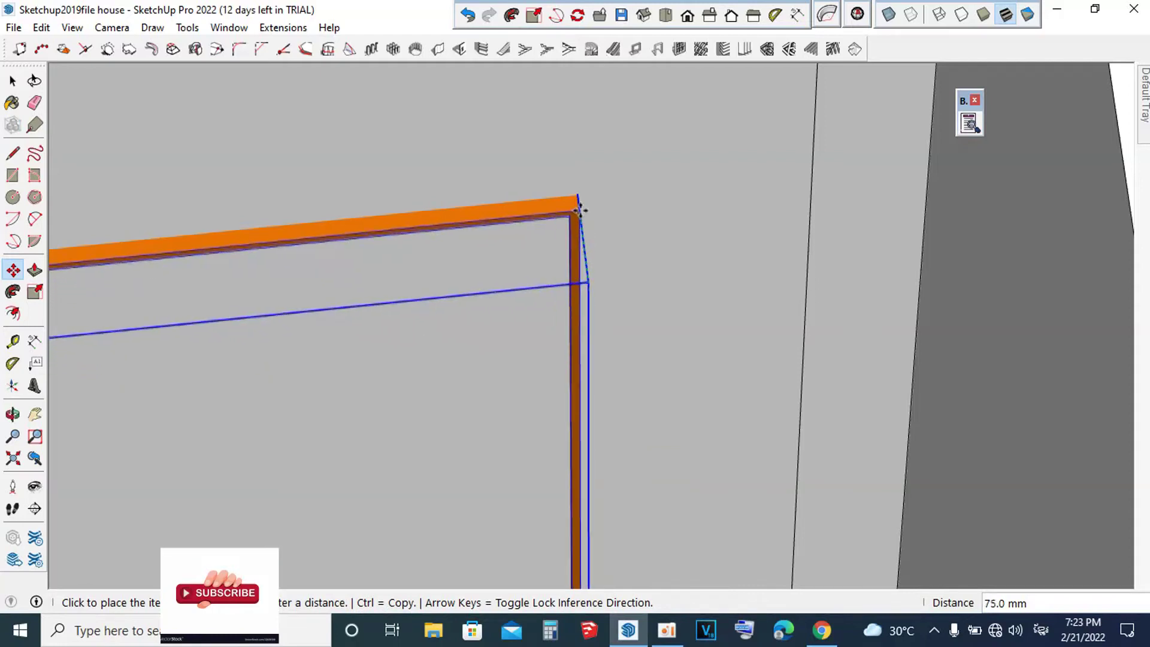
click(579, 195)
scroll(640, 165, down, 5)
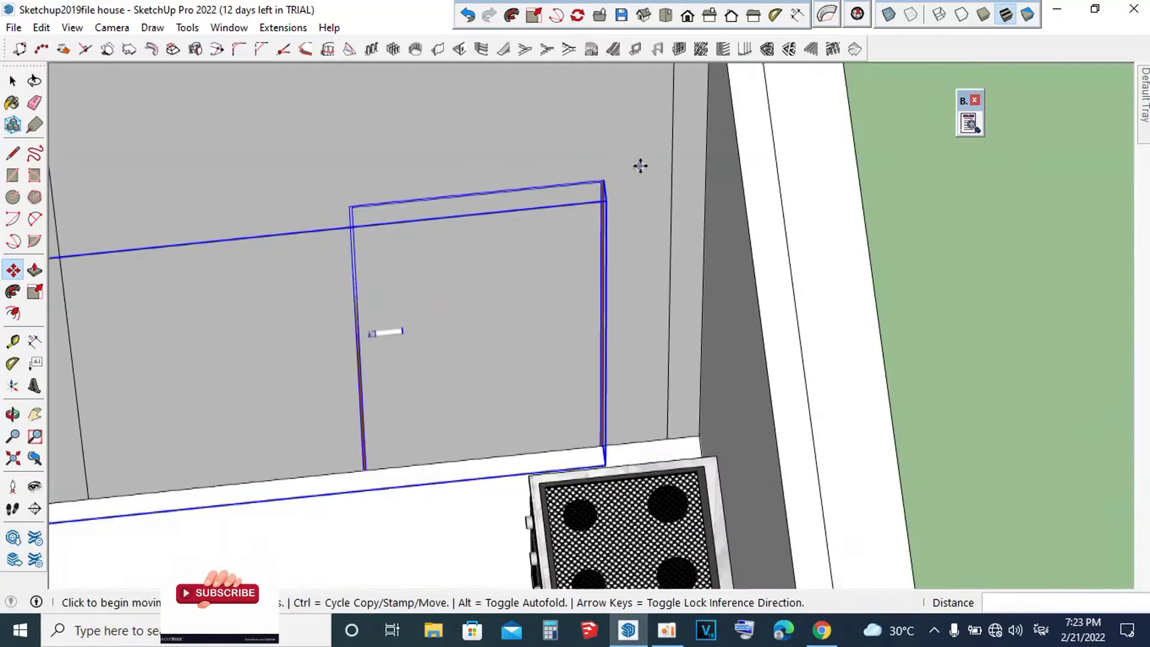
scroll(720, 162, down, 2)
scroll(937, 215, down, 2)
Step: Select only the kitchen wall face holding the door outline
scroll(724, 247, down, 3)
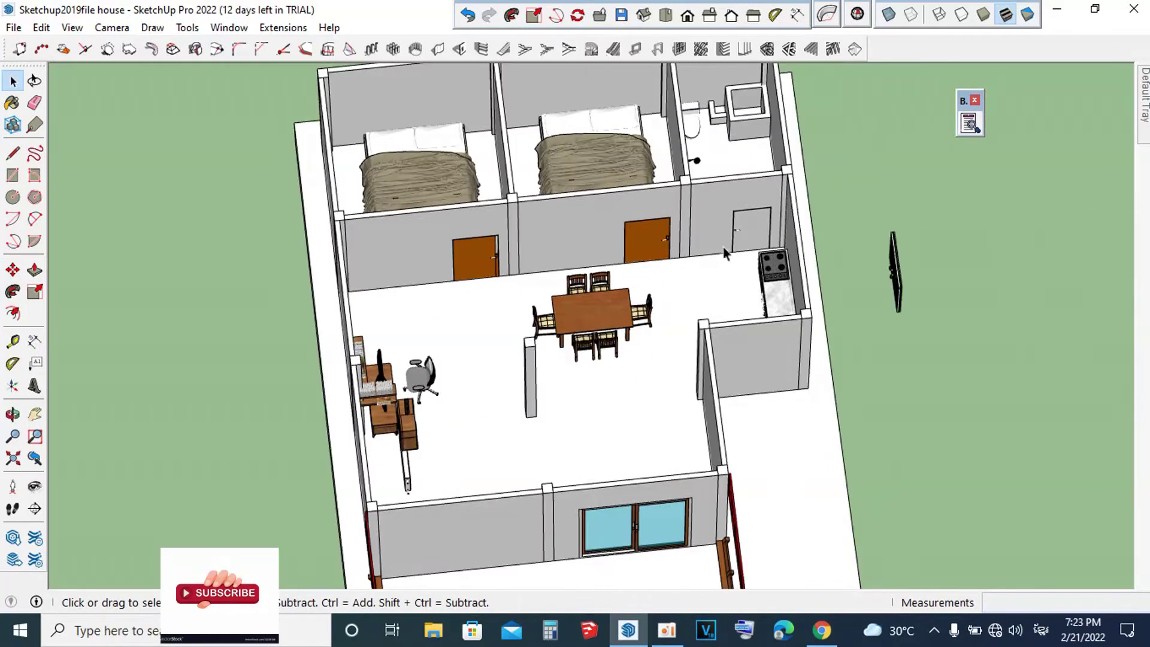
scroll(724, 254, up, 2)
scroll(721, 268, up, 2)
scroll(722, 268, up, 3)
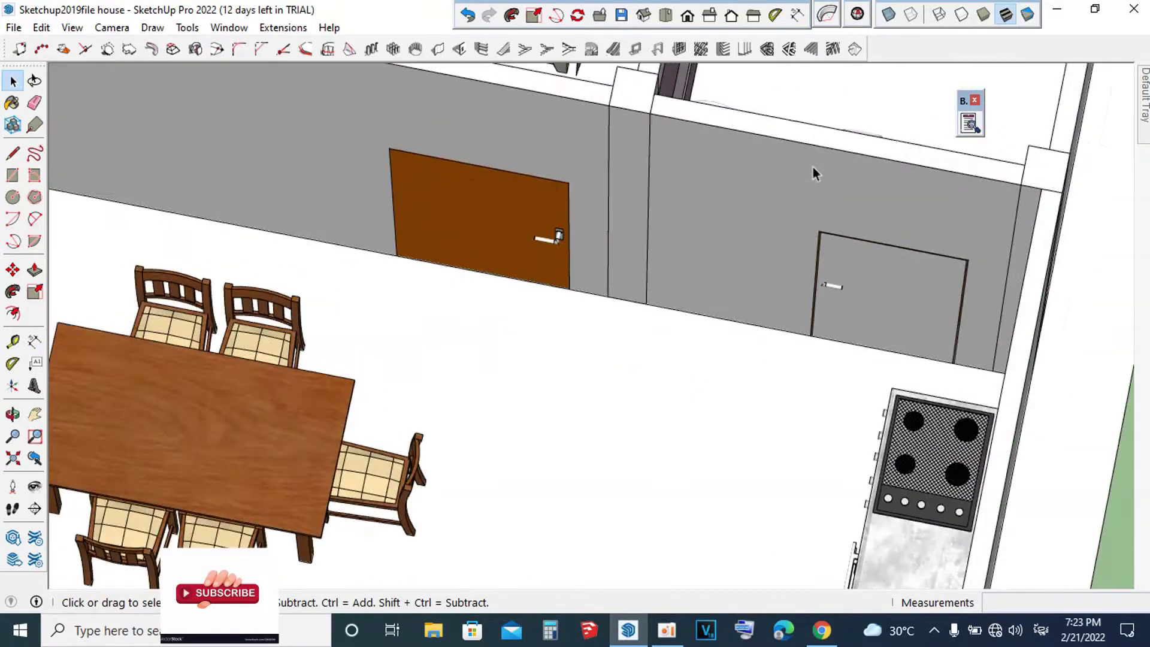
scroll(814, 173, up, 2)
scroll(881, 295, down, 4)
scroll(801, 264, down, 2)
middle_drag(801, 264, 949, 249)
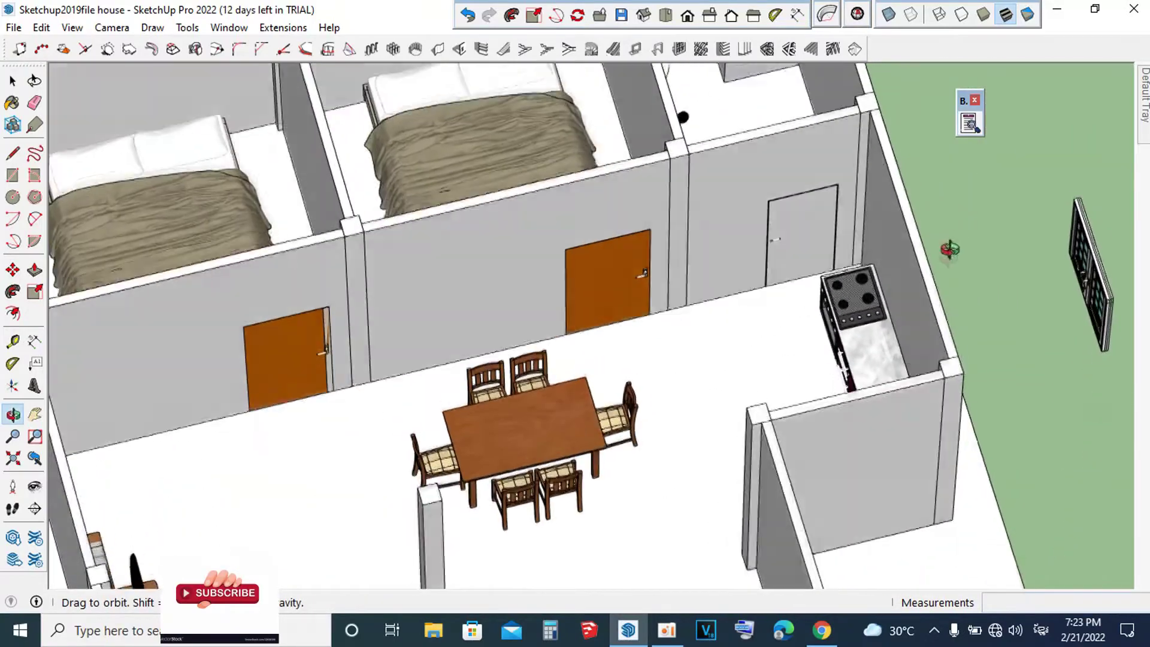
scroll(822, 242, up, 3)
click(655, 240)
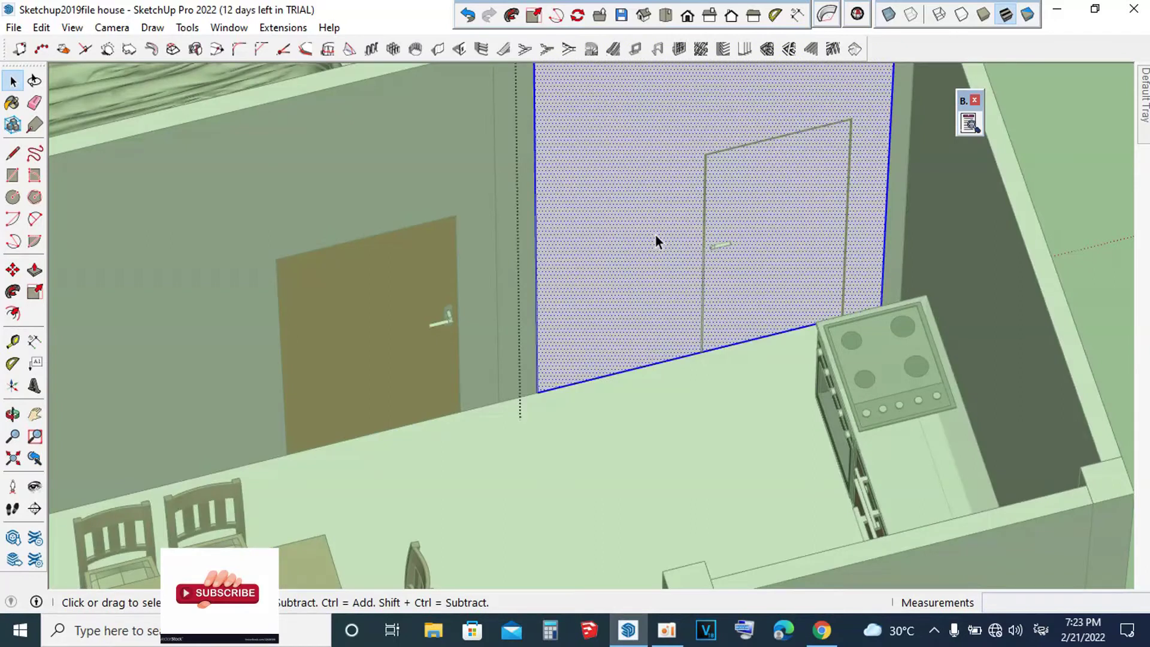
click(688, 214)
scroll(688, 209, up, 2)
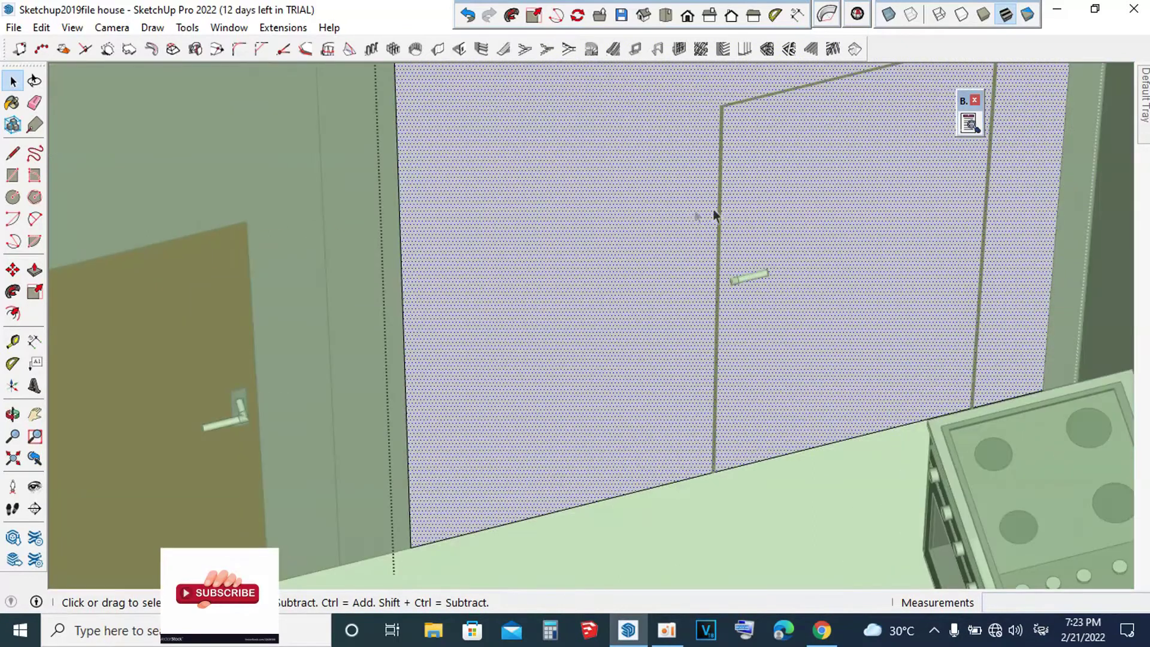
Step: Draw a rectangle over the door outline on the kitchen wall
key(r)
scroll(716, 152, up, 1)
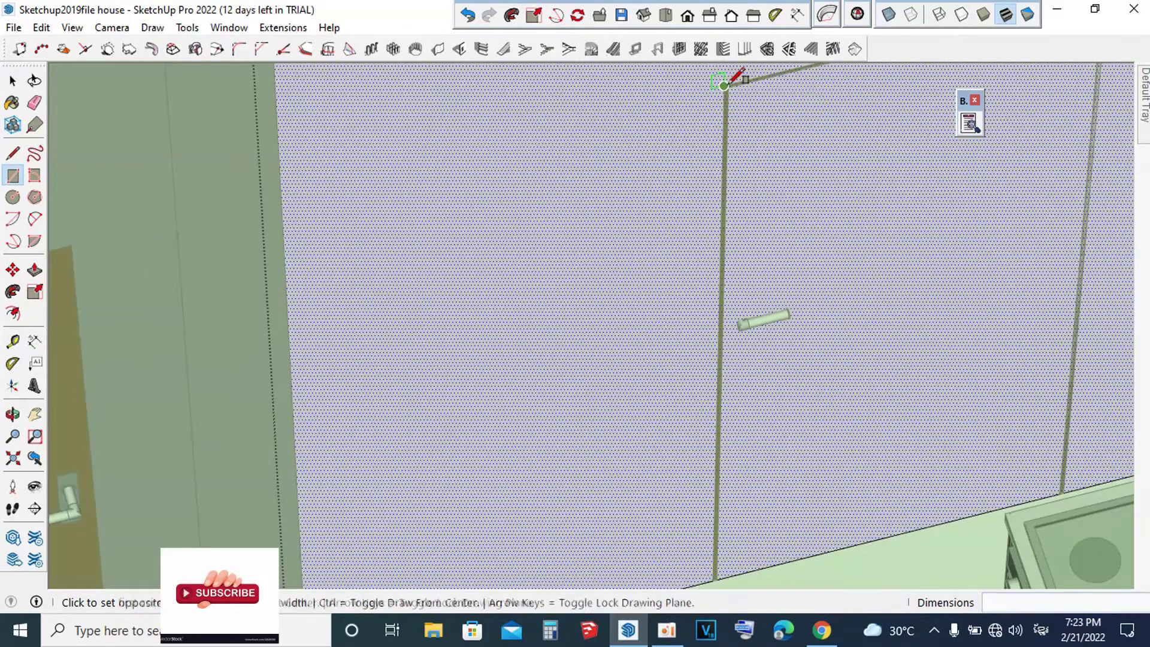
scroll(737, 75, down, 3)
middle_drag(873, 270, 880, 352)
scroll(905, 305, up, 2)
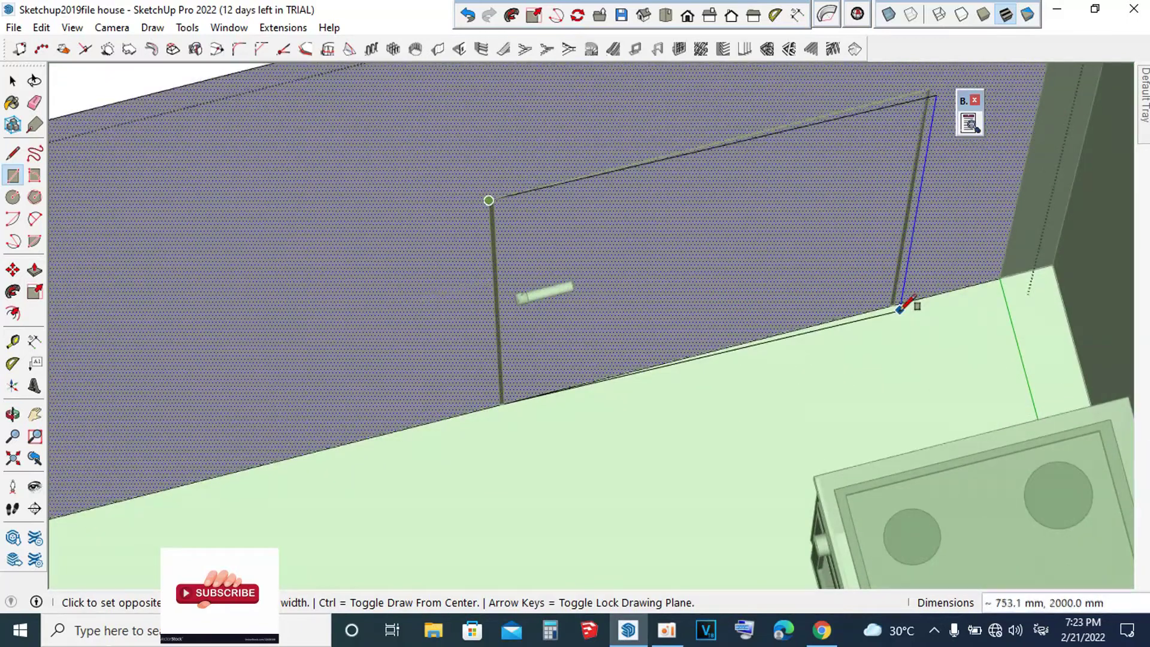
scroll(900, 309, up, 2)
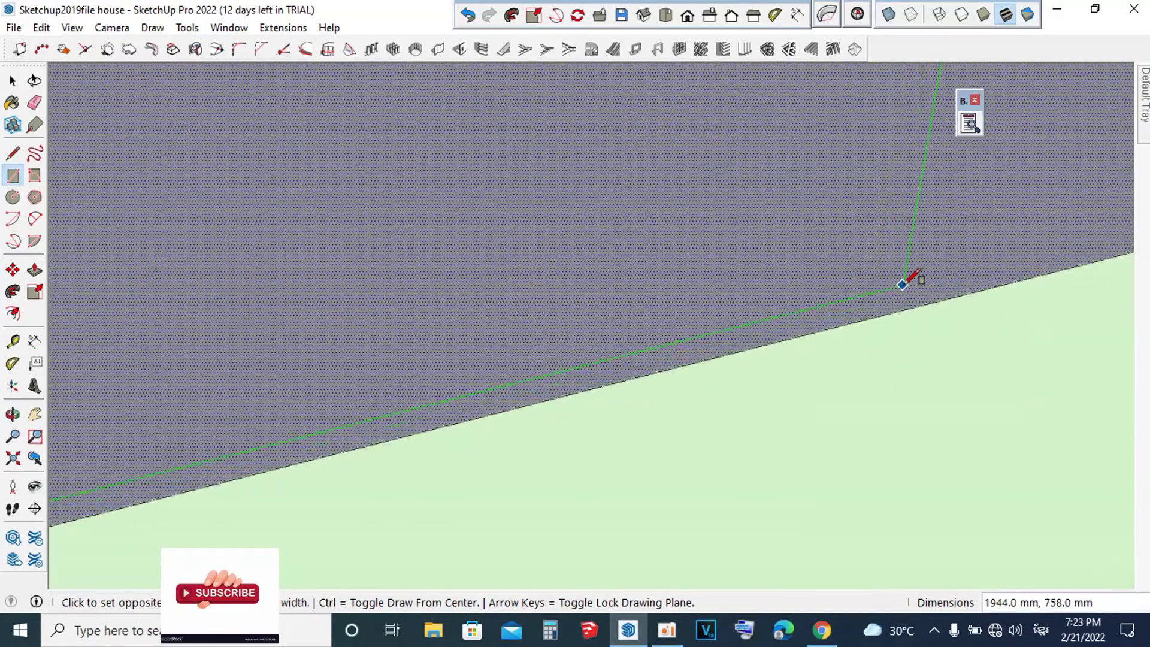
click(870, 318)
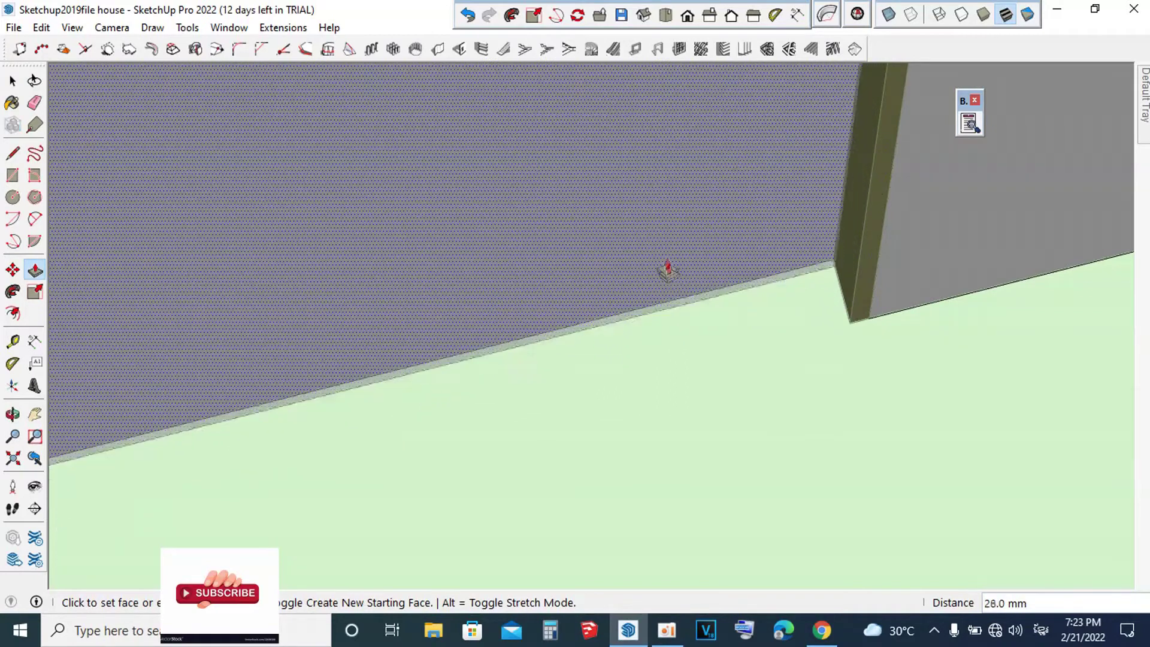
Step: Push/pull the door rectangle out 50 mm into a solid door panel
text(50)
key(Return)
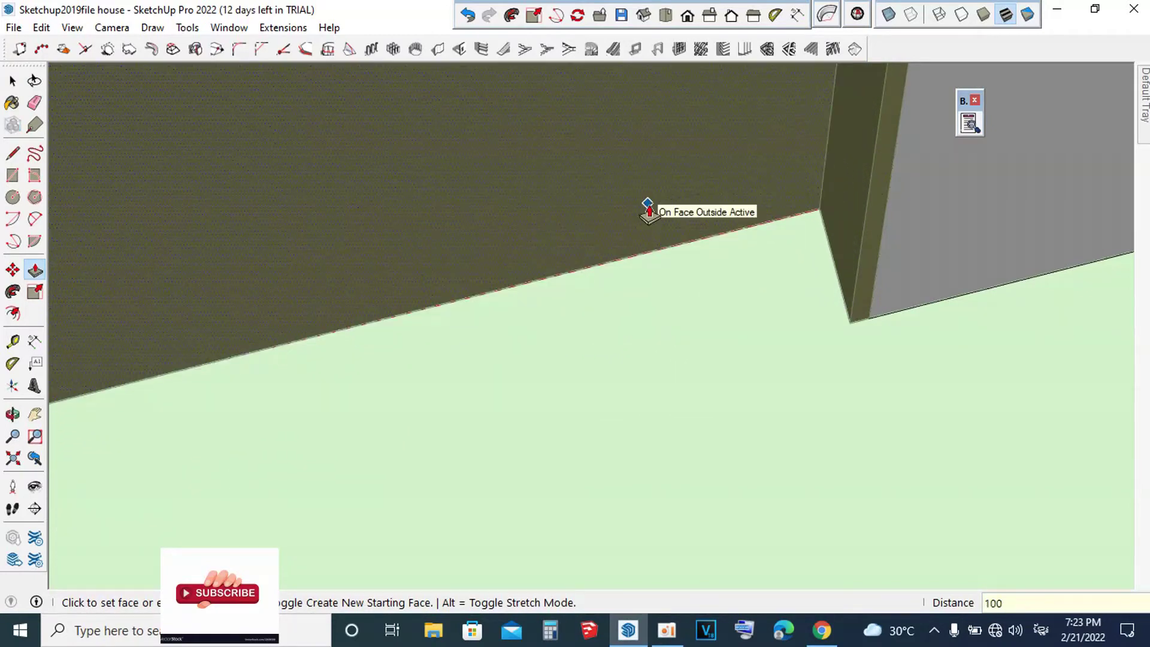
key(space)
scroll(760, 252, down, 3)
mouse_move(759, 251)
middle_down()
mouse_move(649, 196)
mouse_move(653, 222)
mouse_move(247, 213)
middle_up()
scroll(1077, 246, down, 3)
scroll(798, 265, up, 3)
mouse_move(798, 264)
middle_down()
mouse_move(247, 252)
mouse_move(777, 200)
middle_up()
scroll(273, 271, up, 3)
scroll(273, 271, down, 3)
scroll(905, 292, down, 2)
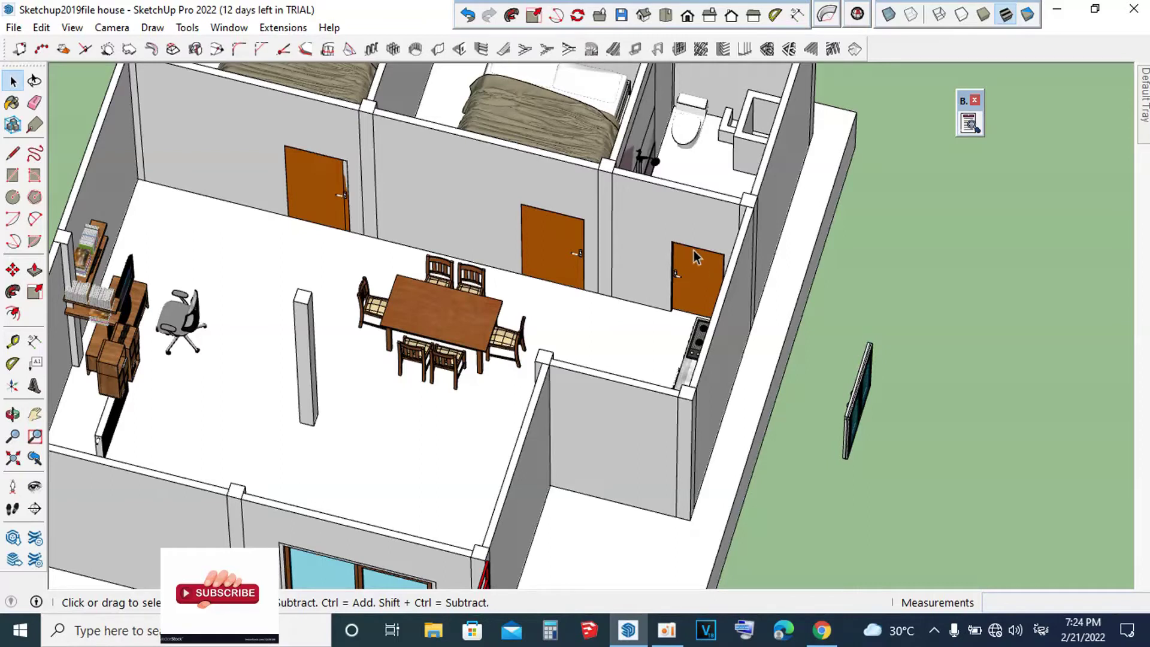
scroll(694, 251, down, 3)
scroll(697, 268, down, 2)
mouse_move(697, 268)
middle_down()
mouse_move(739, 86)
mouse_move(593, 275)
middle_up()
scroll(626, 223, up, 4)
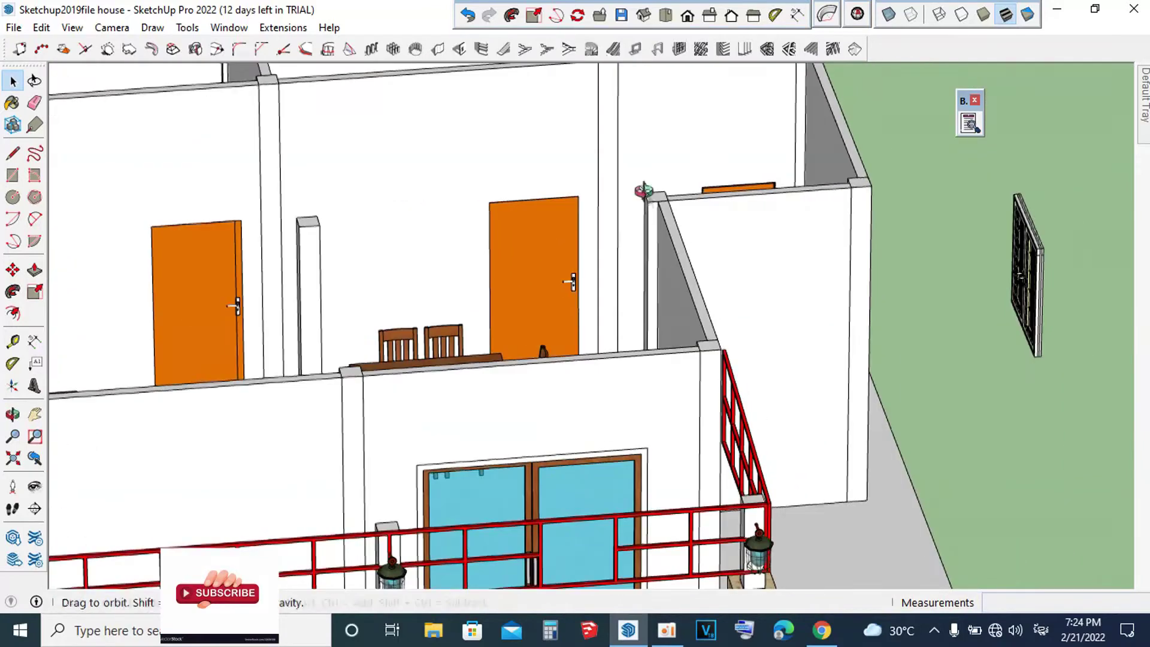
middle_drag(631, 197, 402, 316)
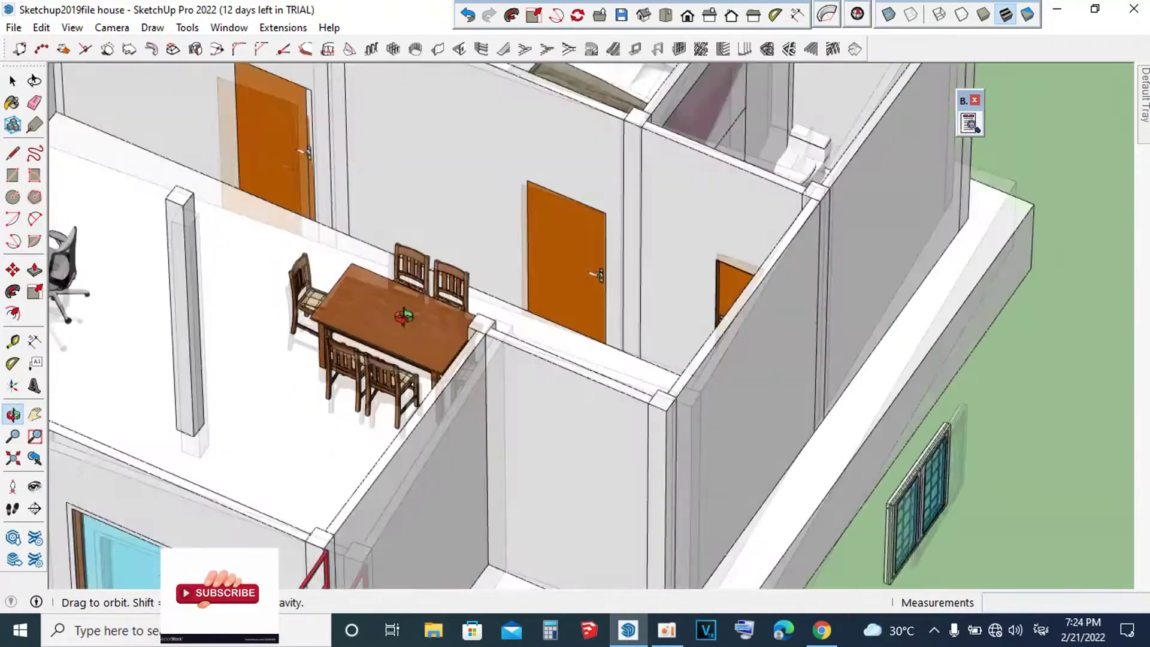
scroll(686, 253, up, 5)
mouse_move(686, 253)
middle_down()
mouse_move(911, 246)
mouse_move(933, 223)
middle_up()
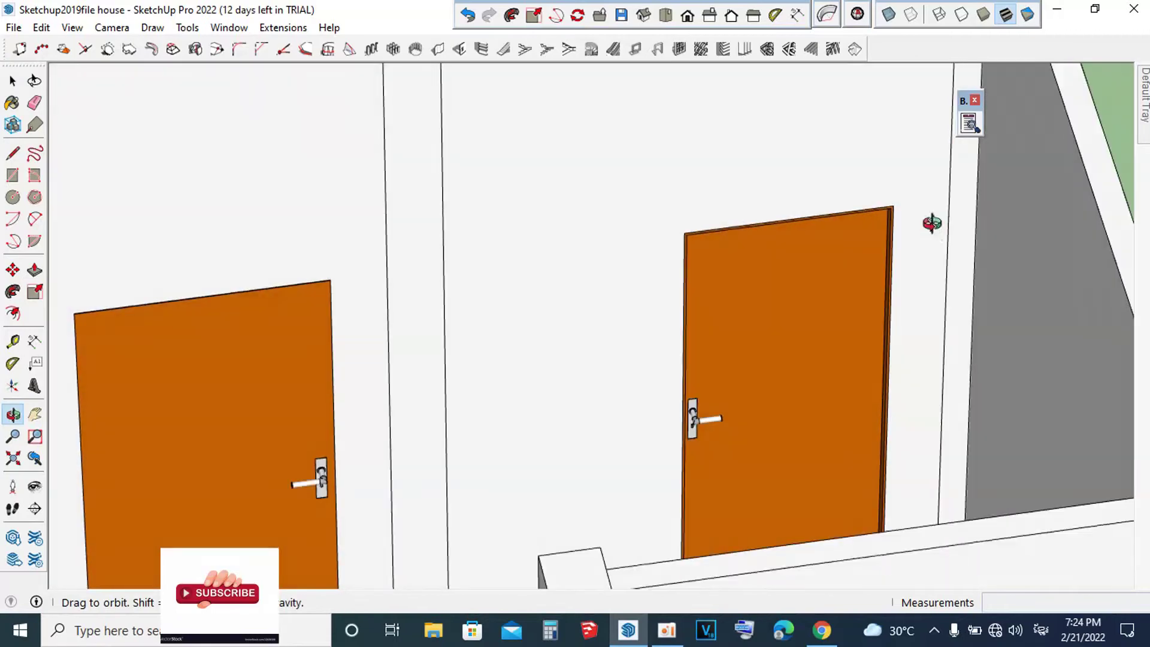
scroll(932, 223, down, 5)
mouse_move(789, 185)
middle_down()
mouse_move(966, 254)
mouse_move(836, 246)
middle_up()
scroll(825, 469, up, 5)
Step: Select the blue-glazed double window on the exterior wall
scroll(826, 468, up, 4)
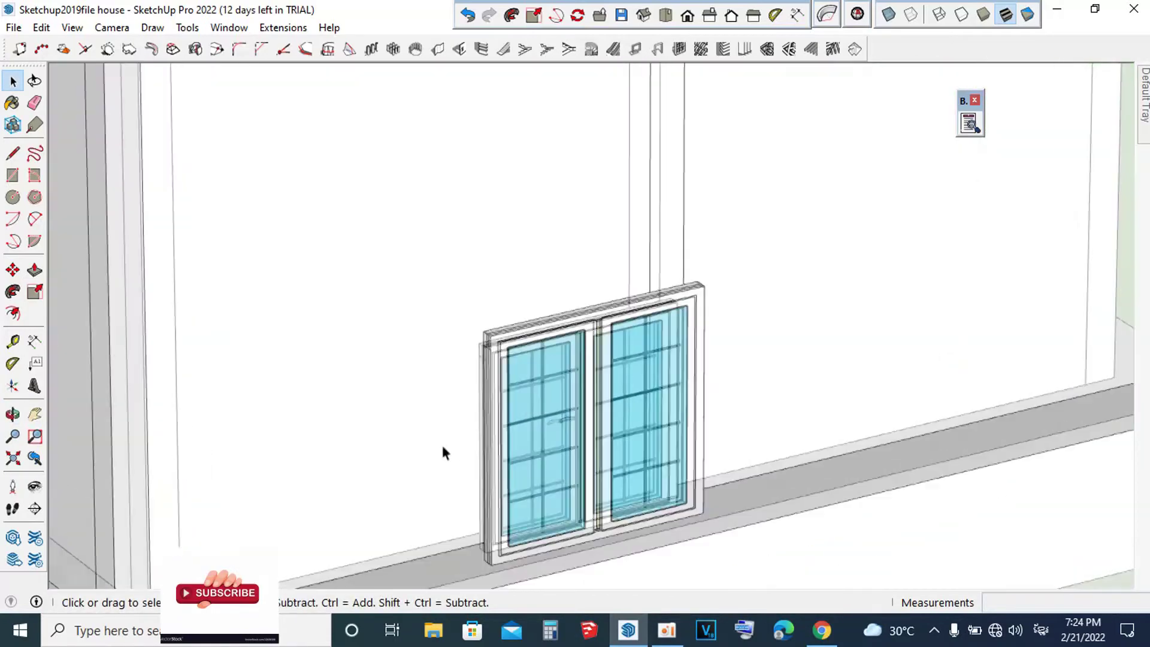
scroll(729, 375, down, 3)
scroll(558, 333, down, 3)
scroll(557, 334, down, 2)
scroll(796, 279, up, 6)
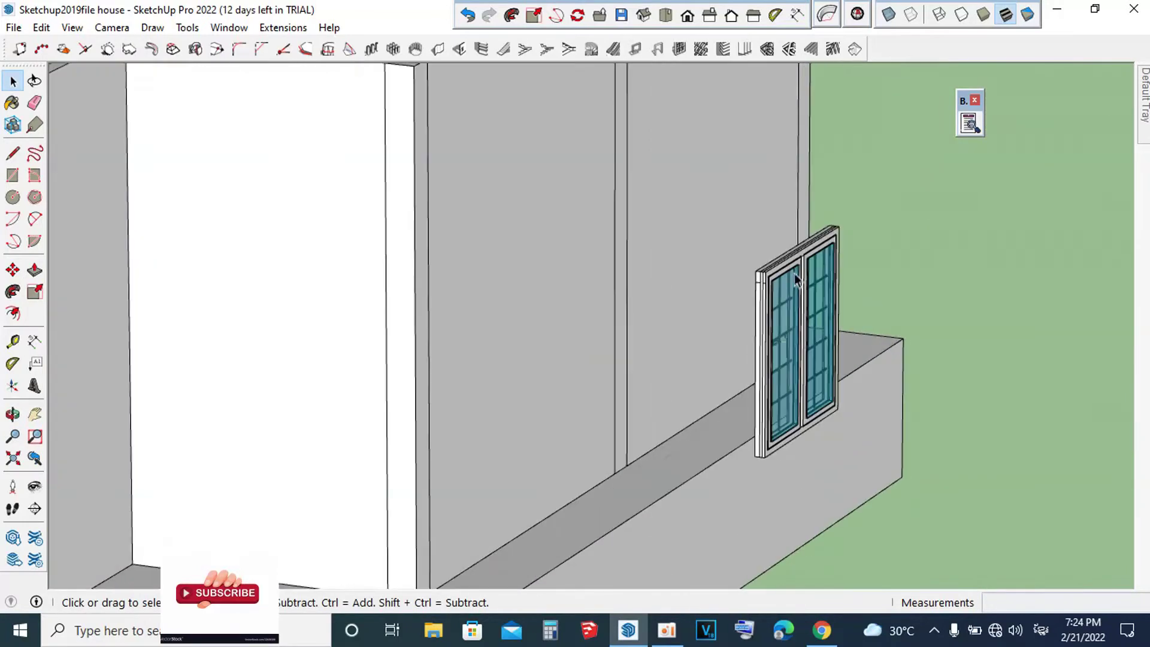
scroll(795, 279, up, 1)
click(788, 288)
scroll(781, 306, down, 1)
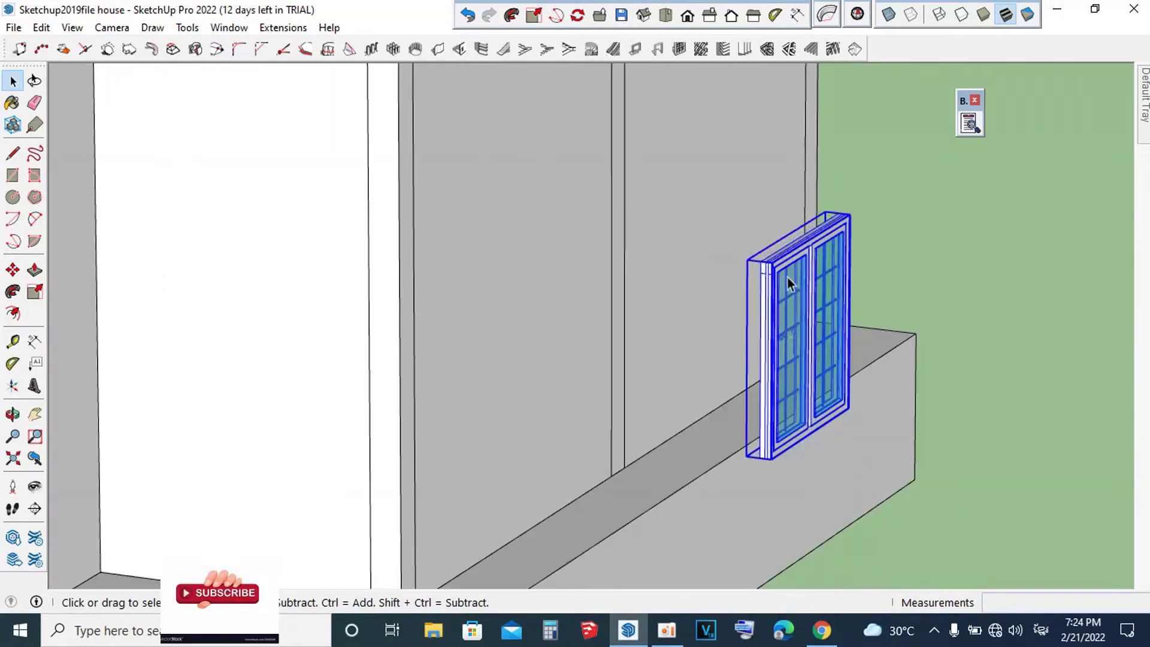
Step: Pick up the window by its top-left frame corner and carry it along the exterior wall
key(m)
scroll(788, 278, up, 5)
scroll(758, 243, up, 1)
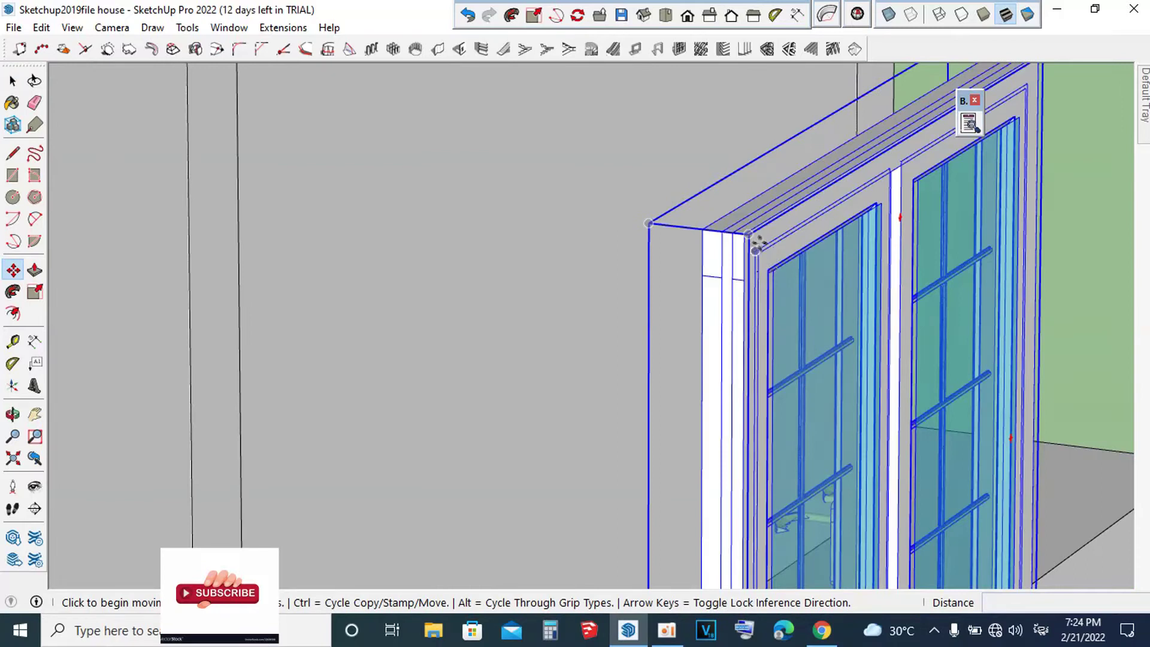
scroll(748, 231, up, 2)
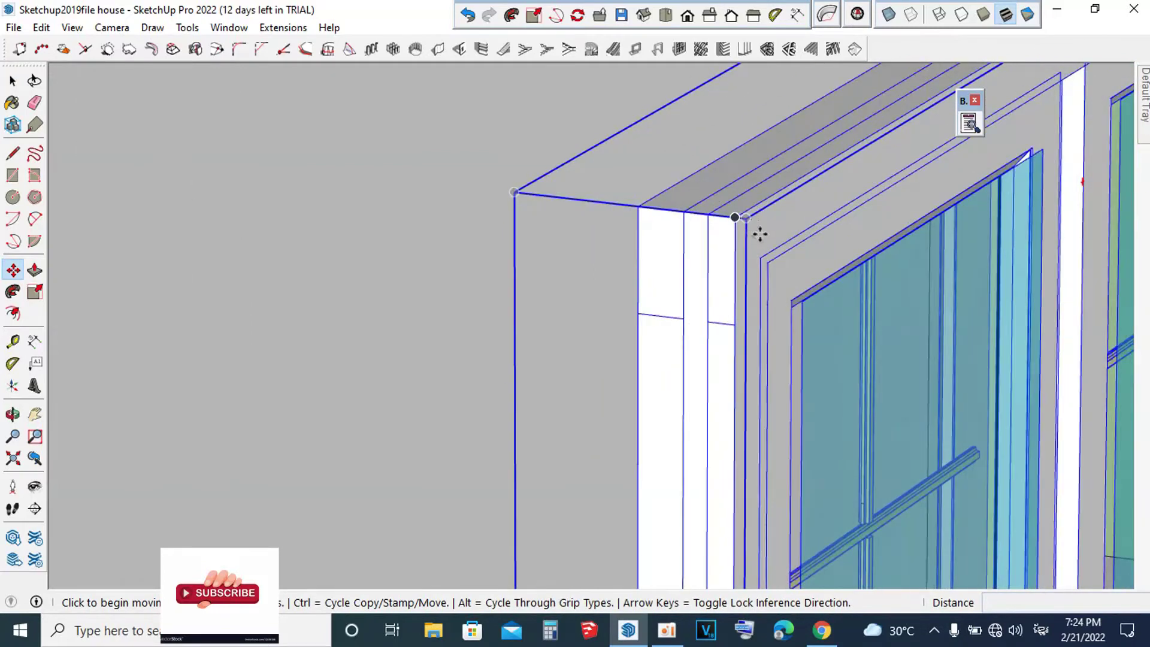
scroll(758, 232, up, 1)
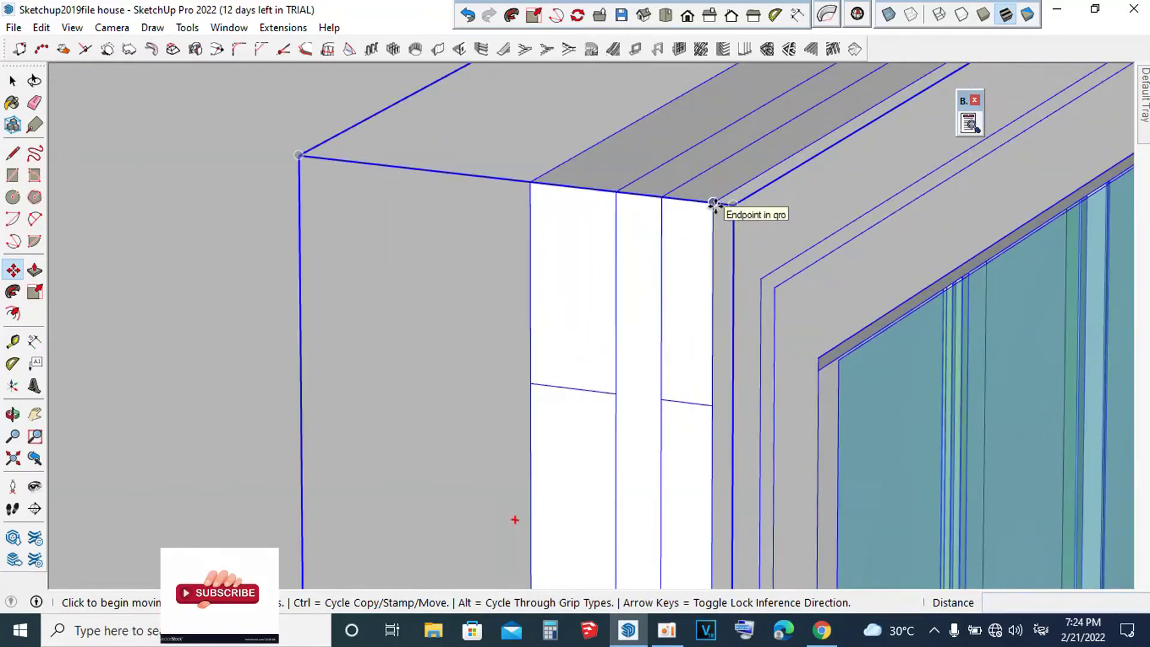
click(713, 204)
scroll(593, 162, down, 2)
scroll(779, 240, down, 2)
scroll(695, 357, down, 2)
mouse_move(695, 357)
middle_down()
mouse_move(971, 432)
mouse_move(606, 421)
mouse_move(750, 565)
mouse_move(859, 249)
middle_up()
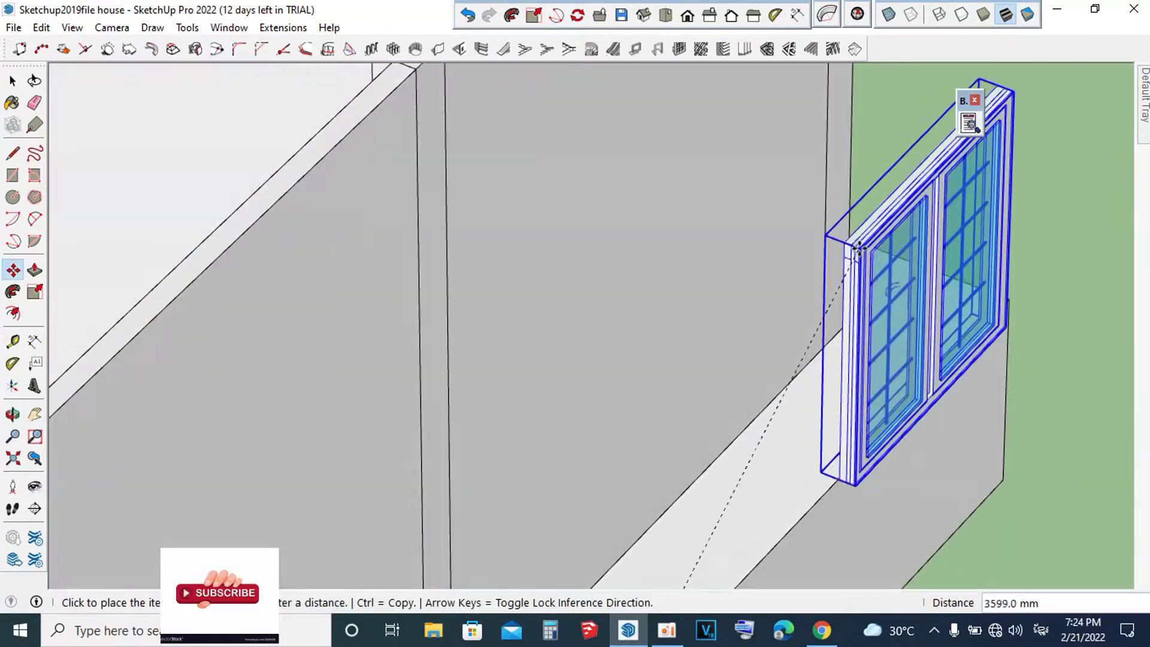
scroll(886, 329, down, 3)
scroll(955, 334, down, 2)
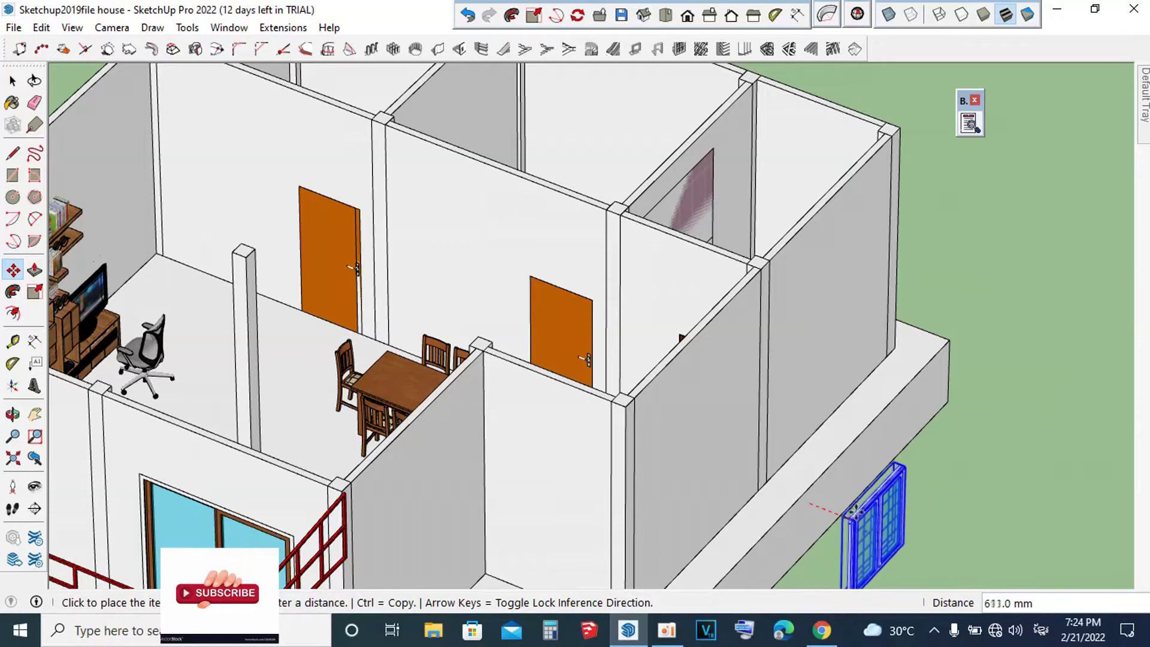
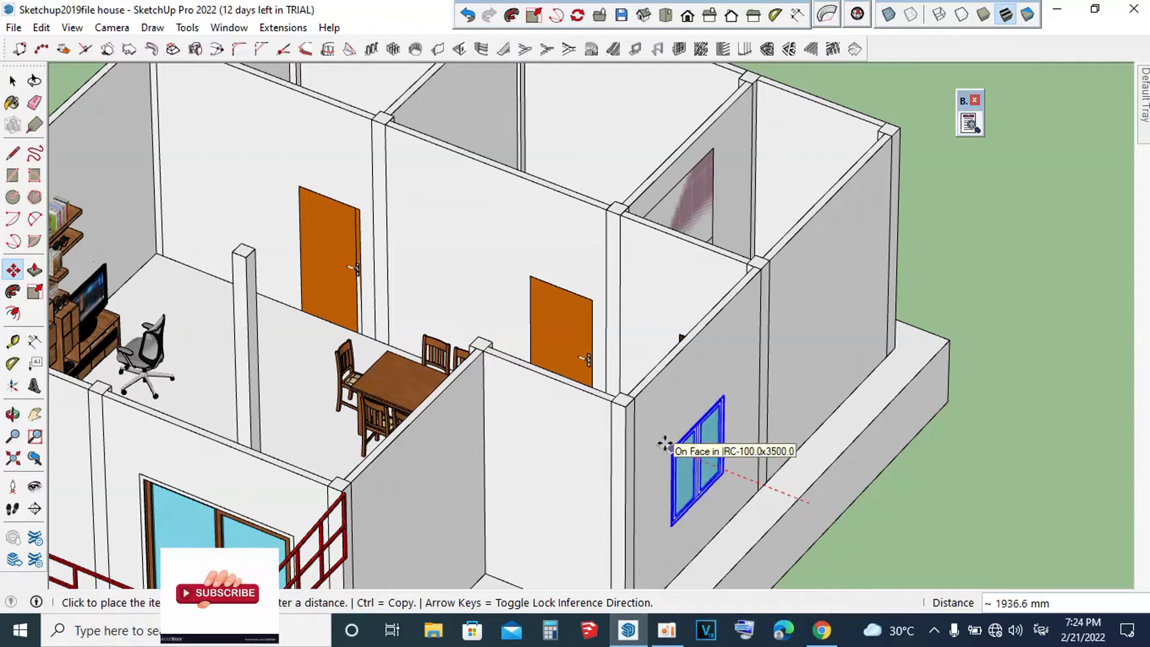
Step: Drop the two-pane window onto the front room's outer wall face and zoom in to check it
click(665, 443)
middle_drag(664, 443, 303, 254)
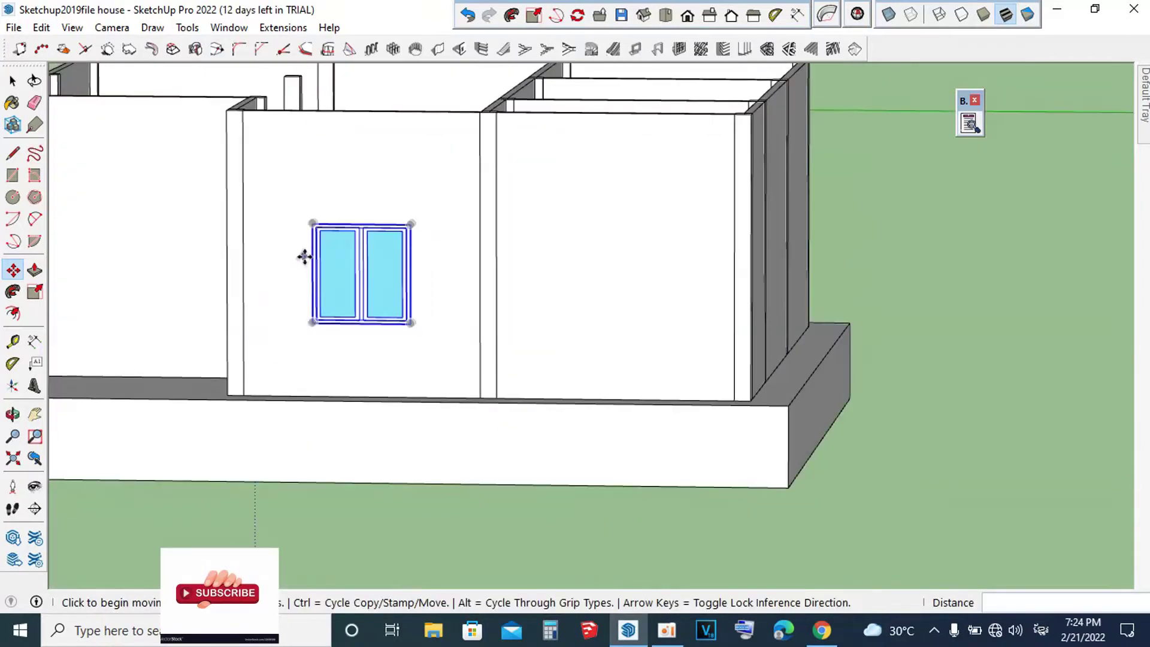
scroll(303, 254, up, 3)
scroll(623, 116, down, 3)
key(space)
scroll(489, 210, up, 3)
scroll(470, 140, up, 3)
scroll(469, 142, down, 3)
scroll(580, 288, down, 5)
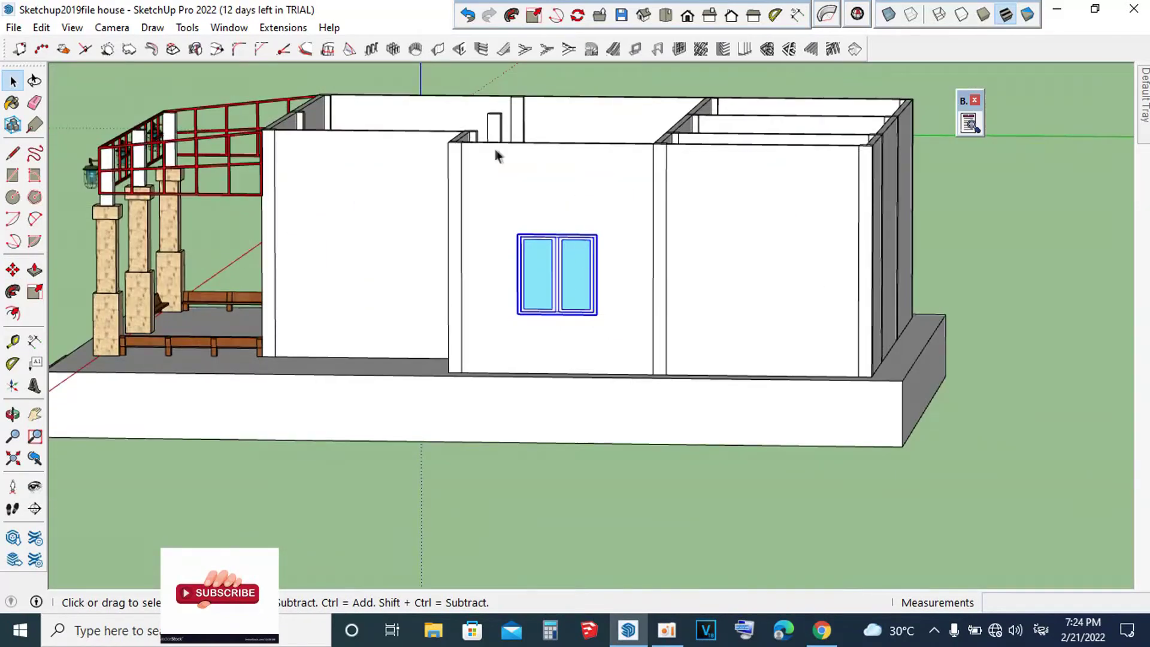
scroll(493, 145, up, 3)
scroll(492, 146, up, 2)
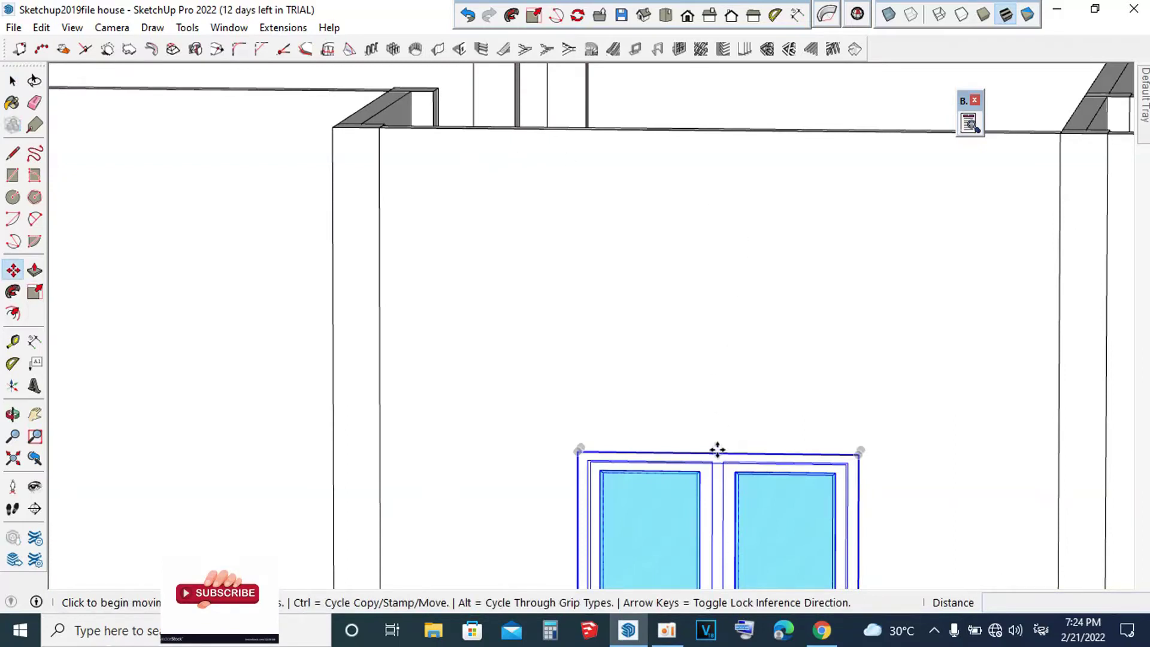
Step: Start moving the window from its top edge, cancel, and orbit to an elevated view of the house
click(718, 449)
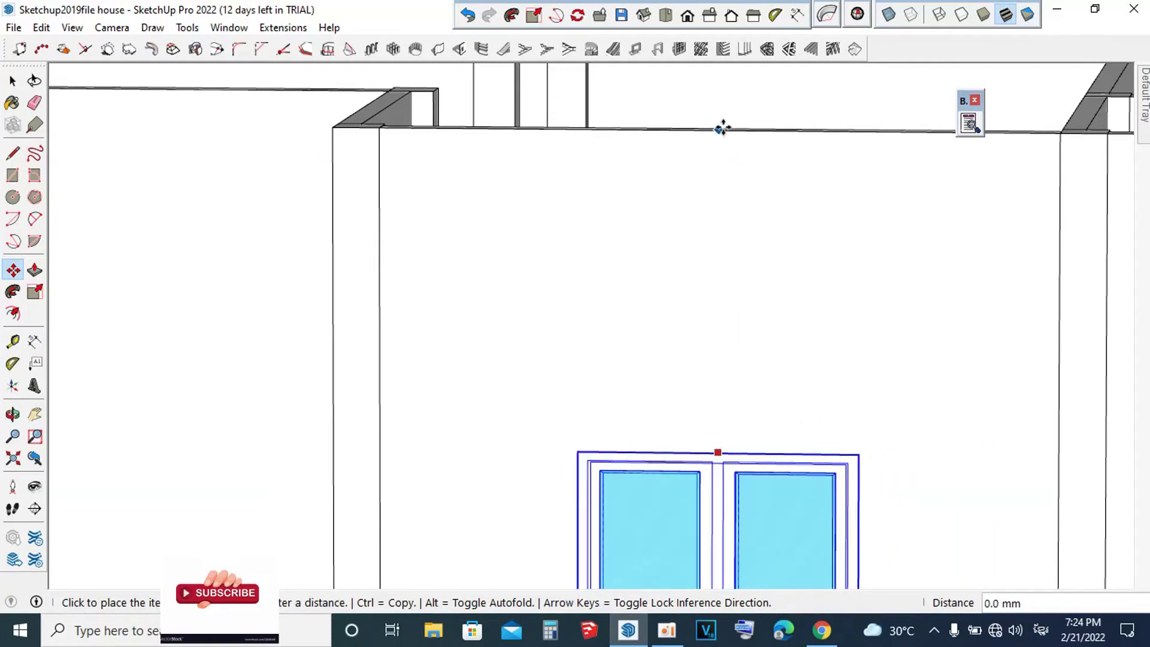
key(Escape)
scroll(652, 220, down, 3)
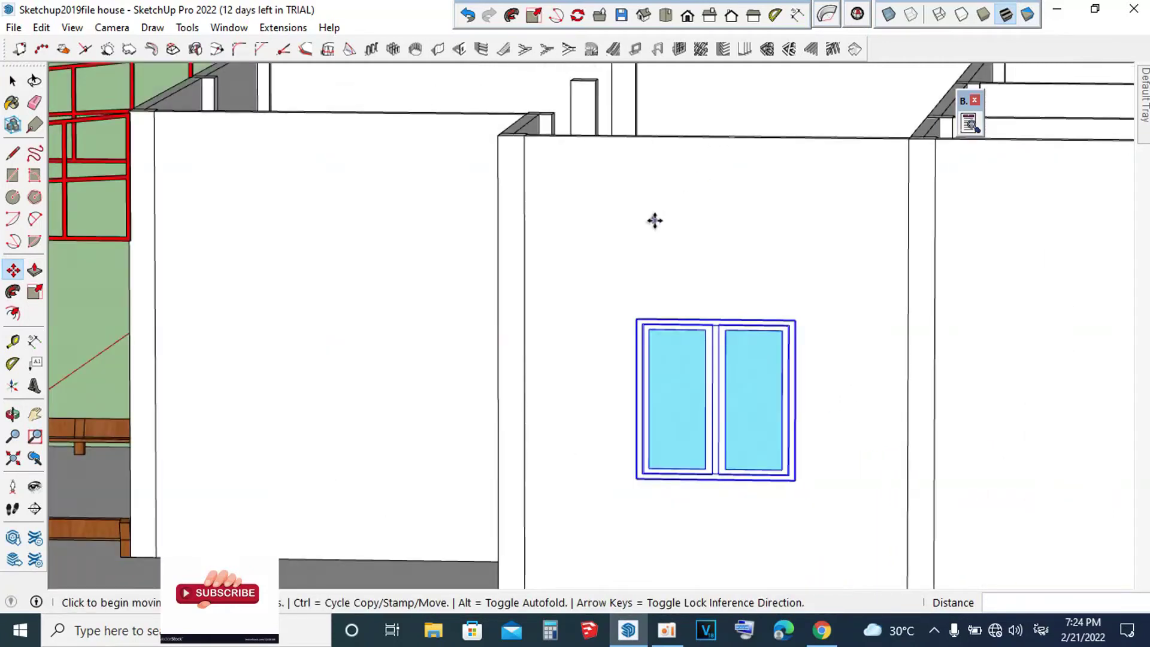
scroll(652, 220, down, 2)
scroll(721, 323, up, 3)
scroll(781, 336, up, 3)
scroll(781, 336, down, 3)
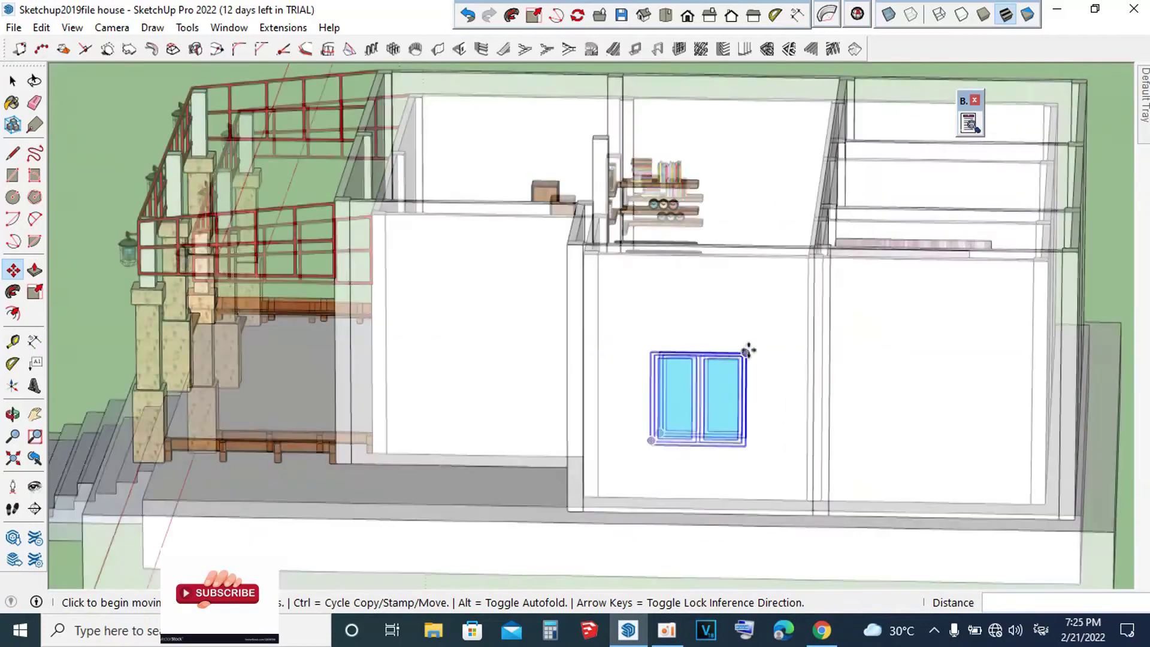
scroll(747, 347, down, 2)
middle_drag(748, 346, 787, 261)
mouse_move(1142, 426)
middle_down()
mouse_move(1145, 367)
mouse_move(3, 90)
middle_up()
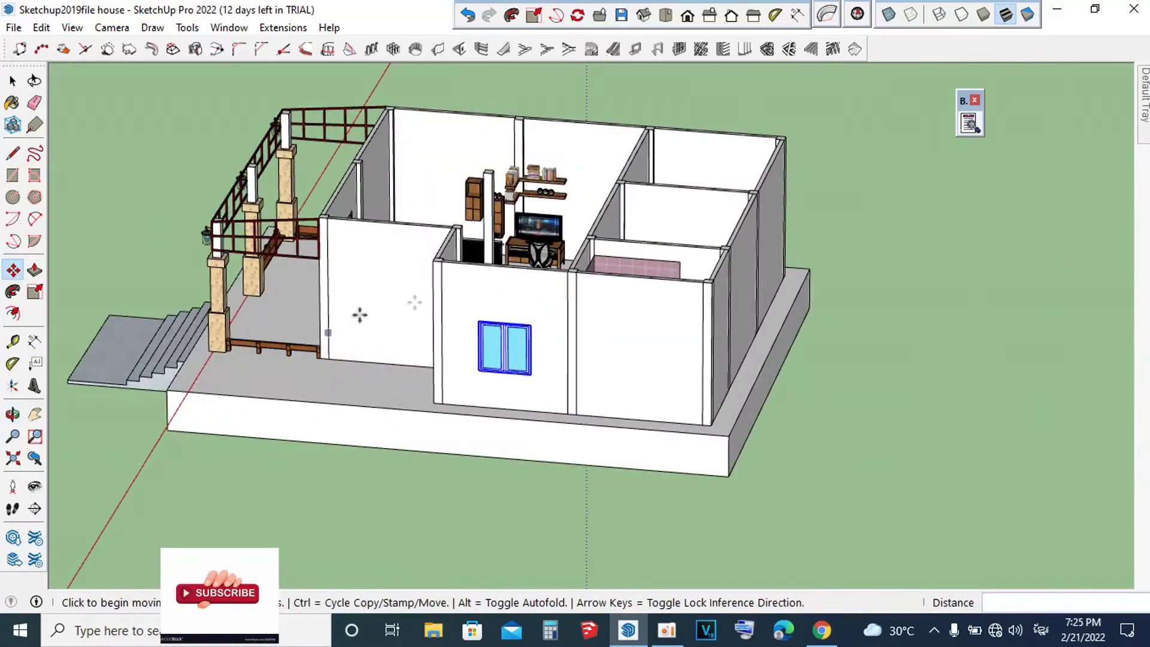
Step: Orbit to a straight front elevation facing the window
scroll(492, 418, up, 3)
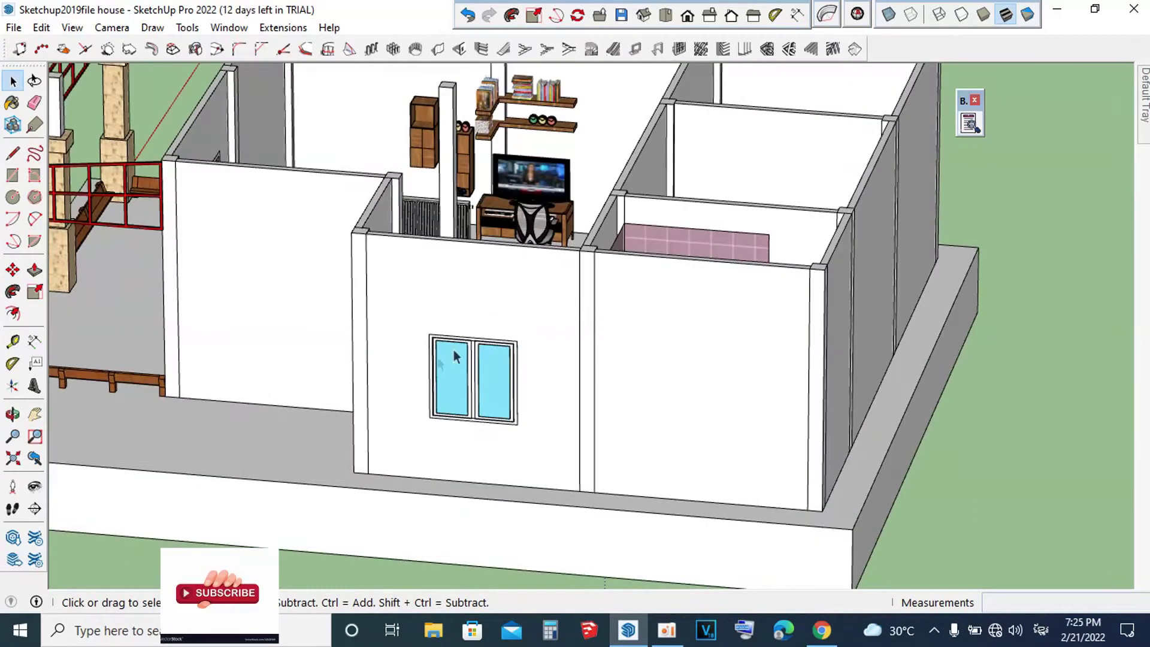
scroll(511, 367, up, 3)
scroll(511, 367, up, 2)
middle_drag(511, 367, 606, 240)
scroll(606, 239, down, 3)
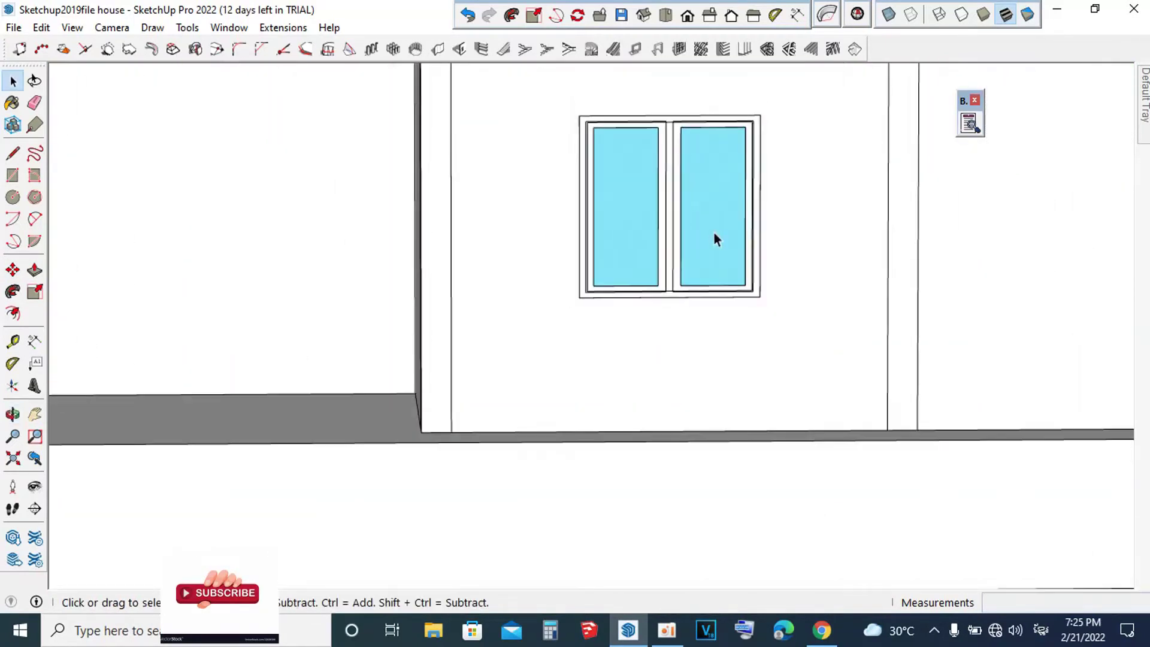
scroll(713, 232, down, 3)
middle_drag(692, 260, 807, 408)
drag(808, 407, 696, 286)
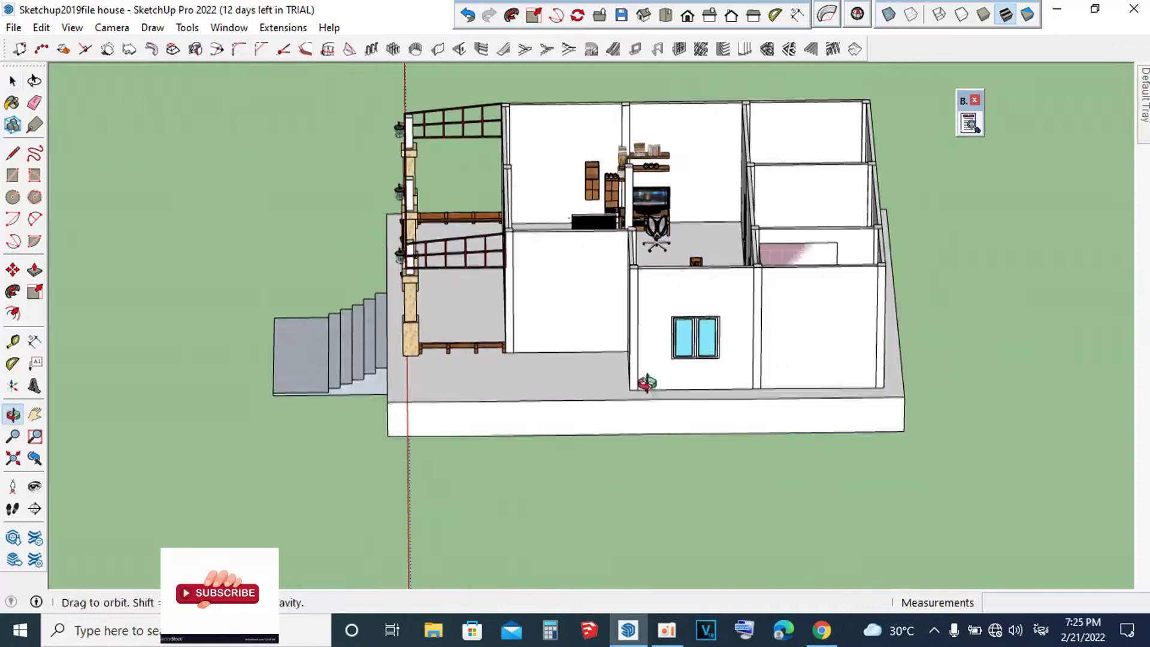
Step: Open the front wall group and draw a rectangle over the window's outline
key(space)
double_click(696, 287)
double_click(703, 299)
scroll(704, 300, up, 3)
scroll(667, 342, up, 3)
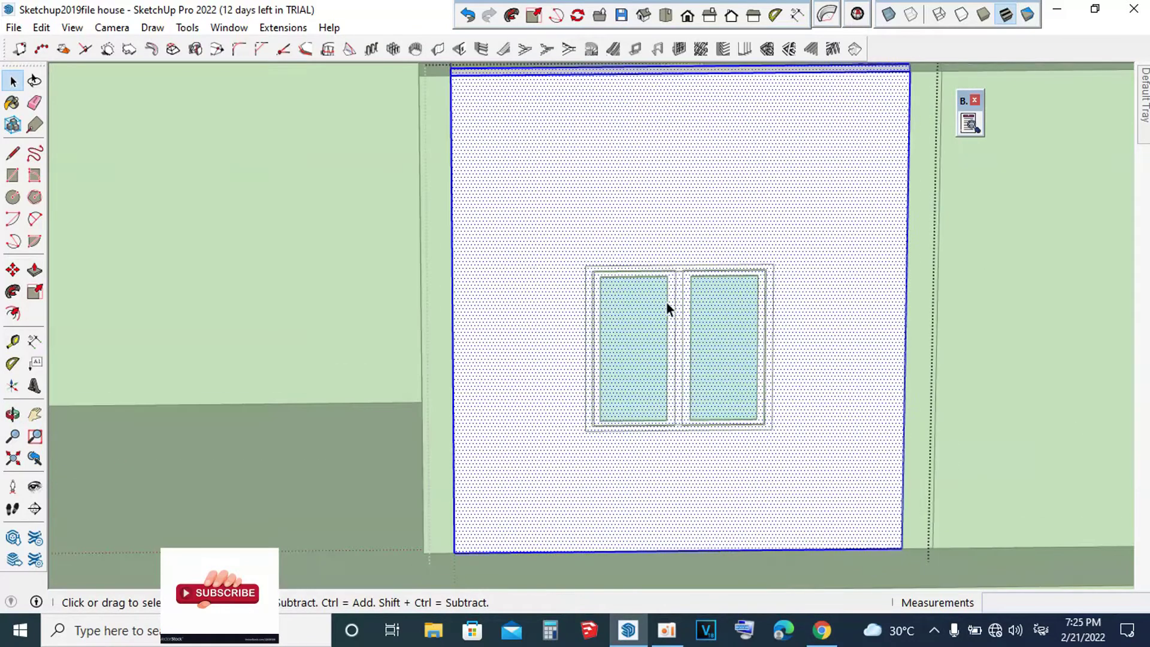
key(m)
scroll(643, 288, up, 2)
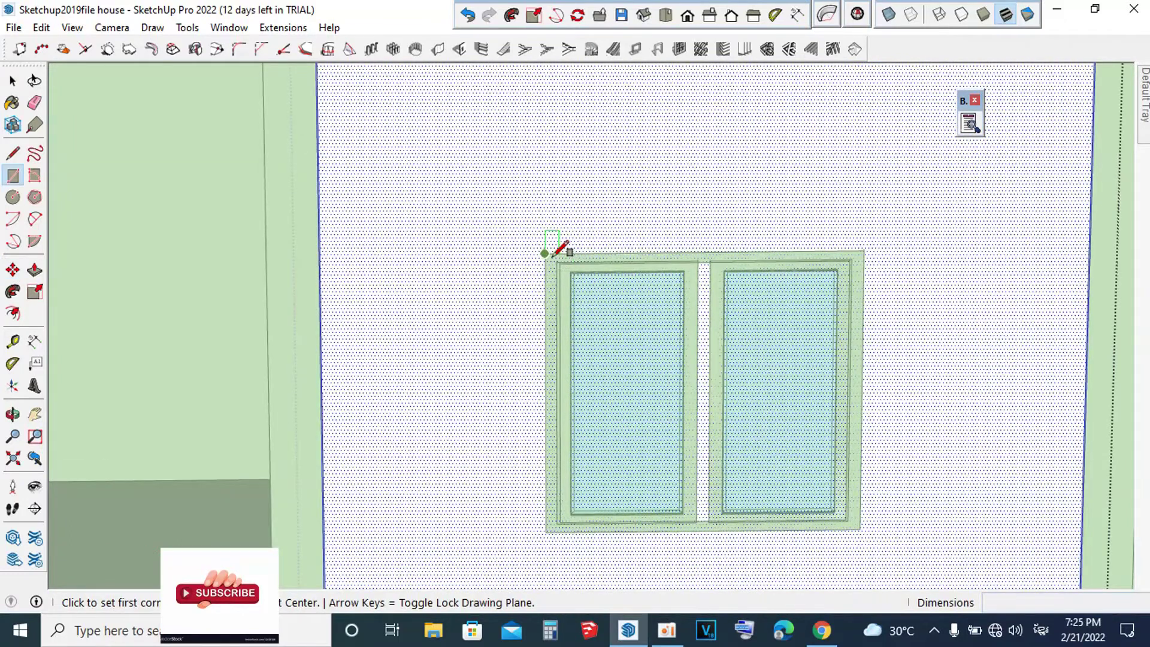
click(545, 253)
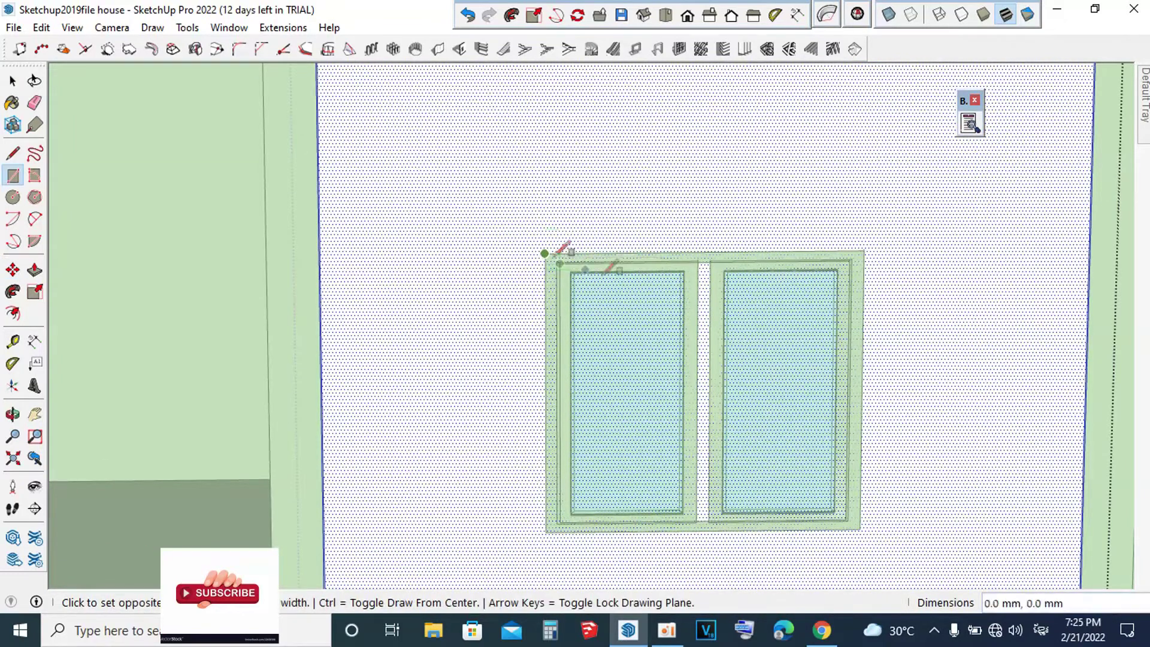
click(860, 528)
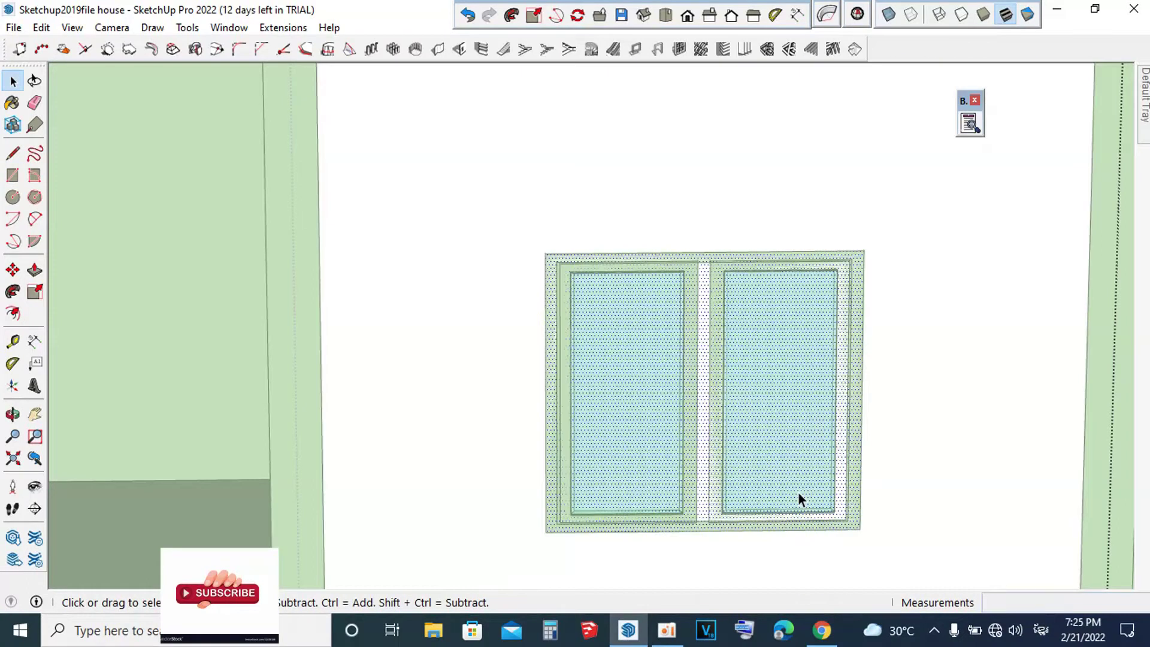
Step: Push the rectangle 100 mm into the wall so the gridded glazing shows through
key(p)
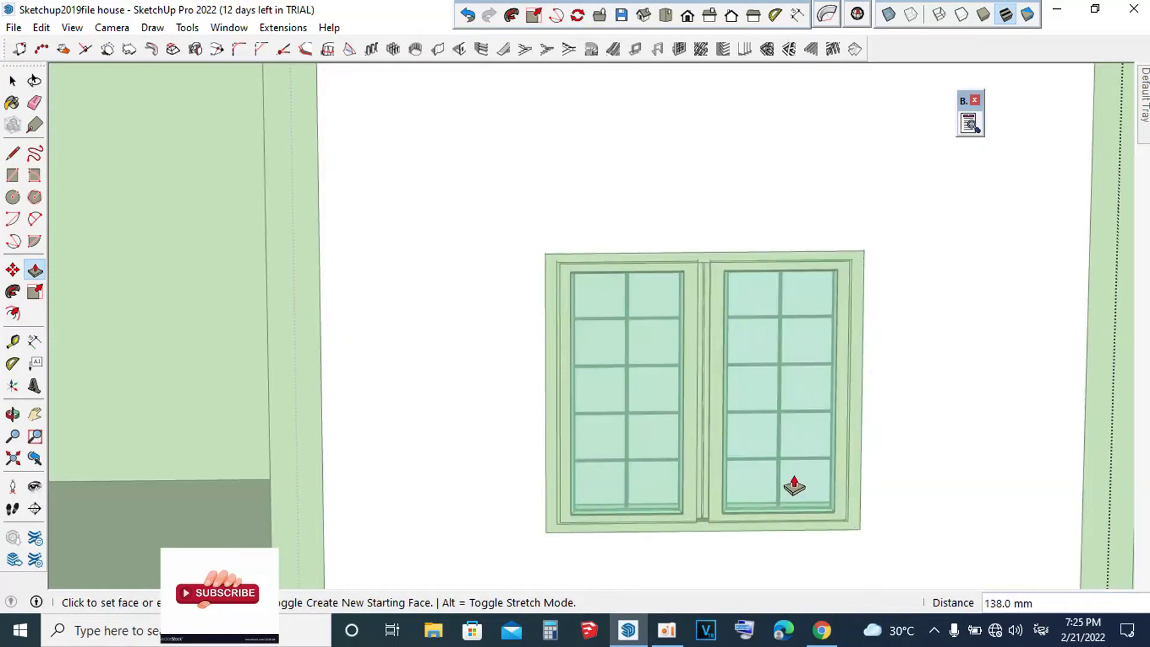
key(Return)
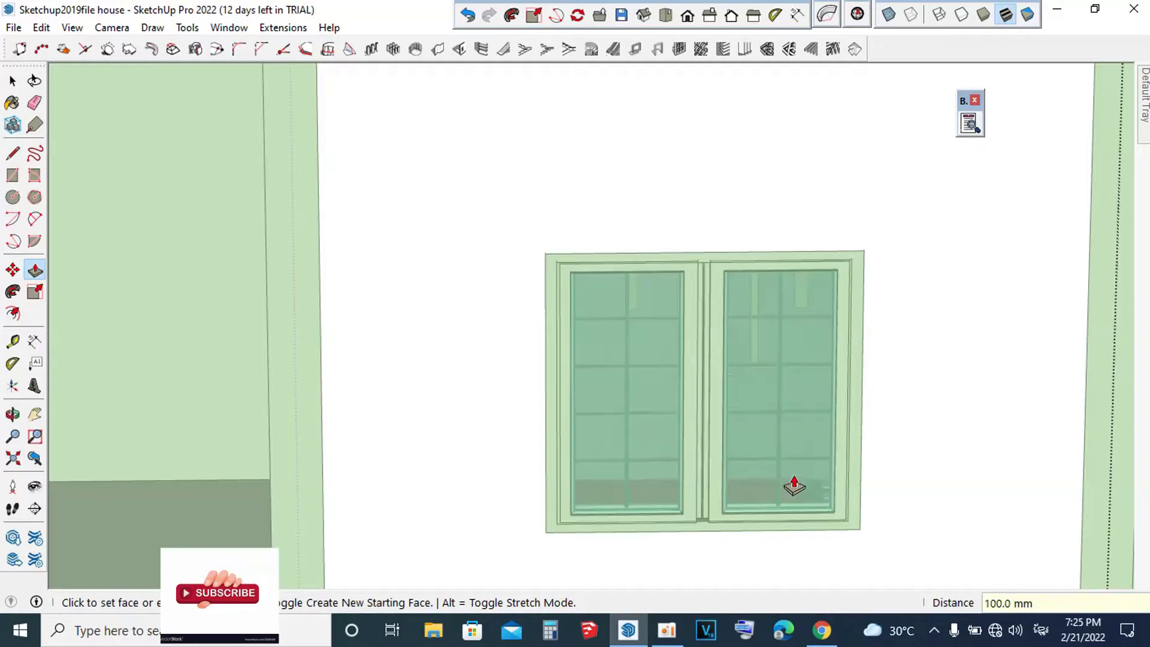
key(space)
scroll(719, 419, down, 5)
scroll(701, 359, down, 3)
scroll(703, 326, down, 5)
scroll(1006, 293, up, 2)
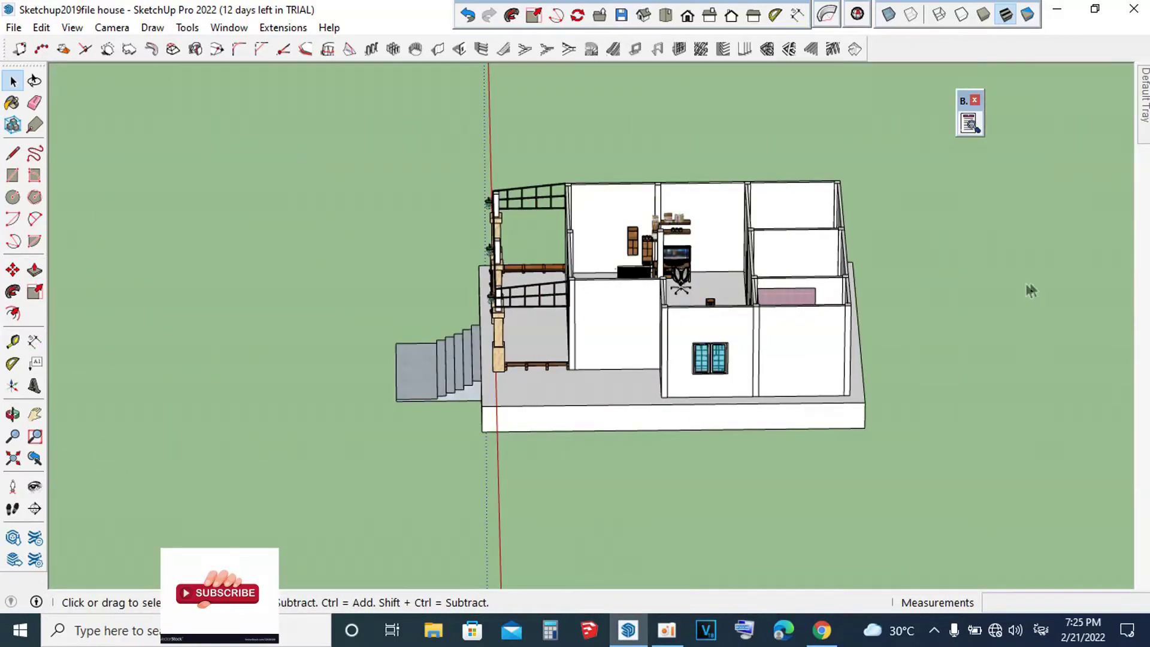
scroll(710, 306, up, 3)
mouse_move(732, 334)
middle_down()
mouse_move(815, 293)
mouse_move(699, 356)
middle_up()
Step: Select the front-wall window
scroll(718, 413, up, 3)
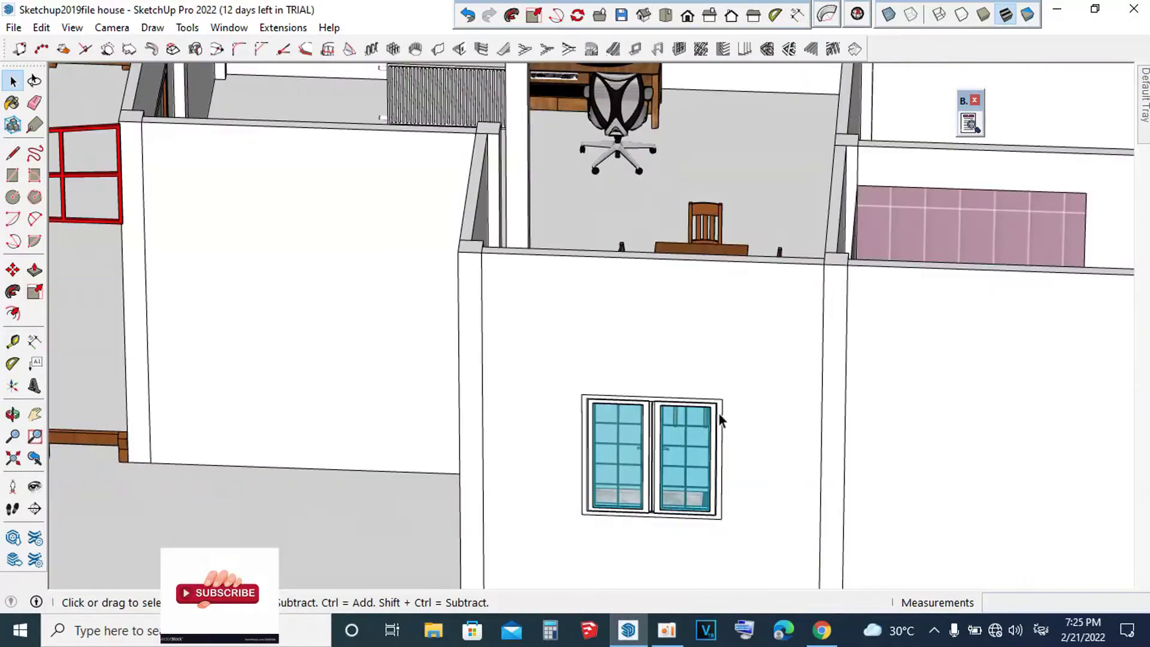
scroll(720, 403, up, 3)
click(720, 403)
scroll(720, 407, down, 3)
scroll(721, 407, down, 3)
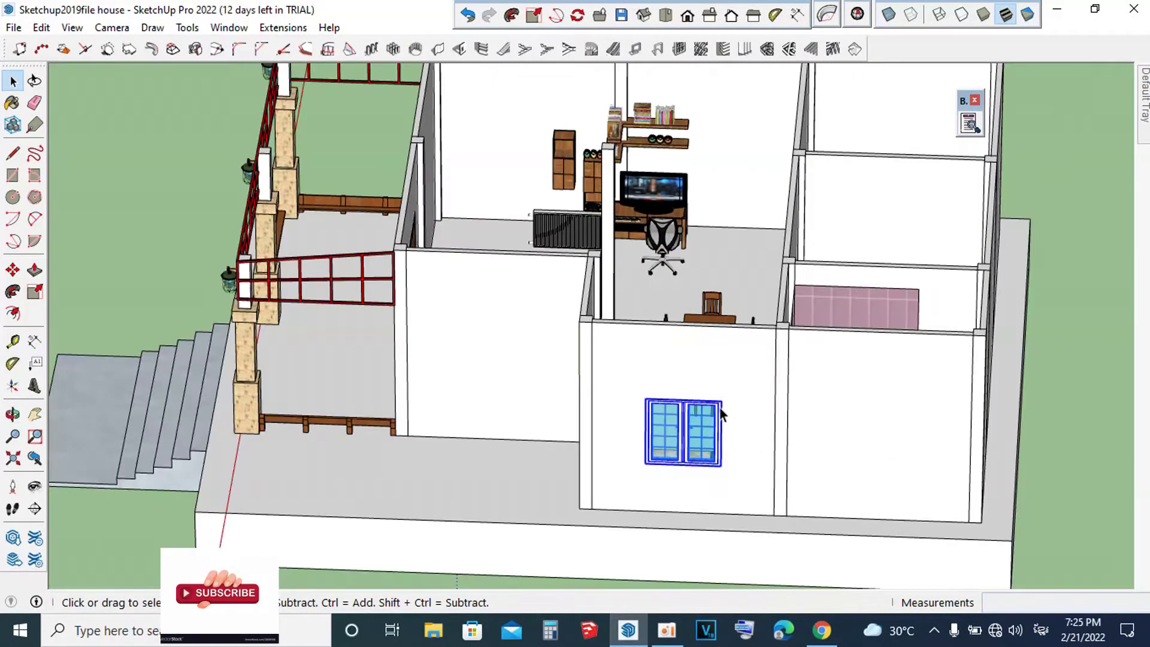
scroll(803, 342, up, 3)
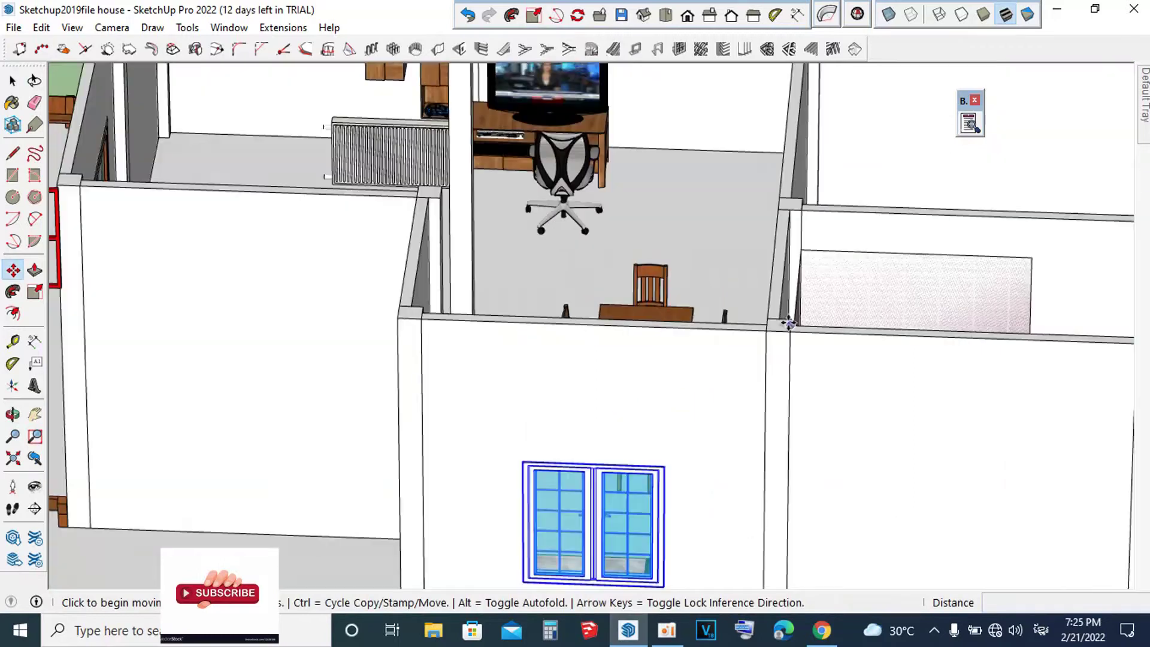
scroll(789, 326, up, 2)
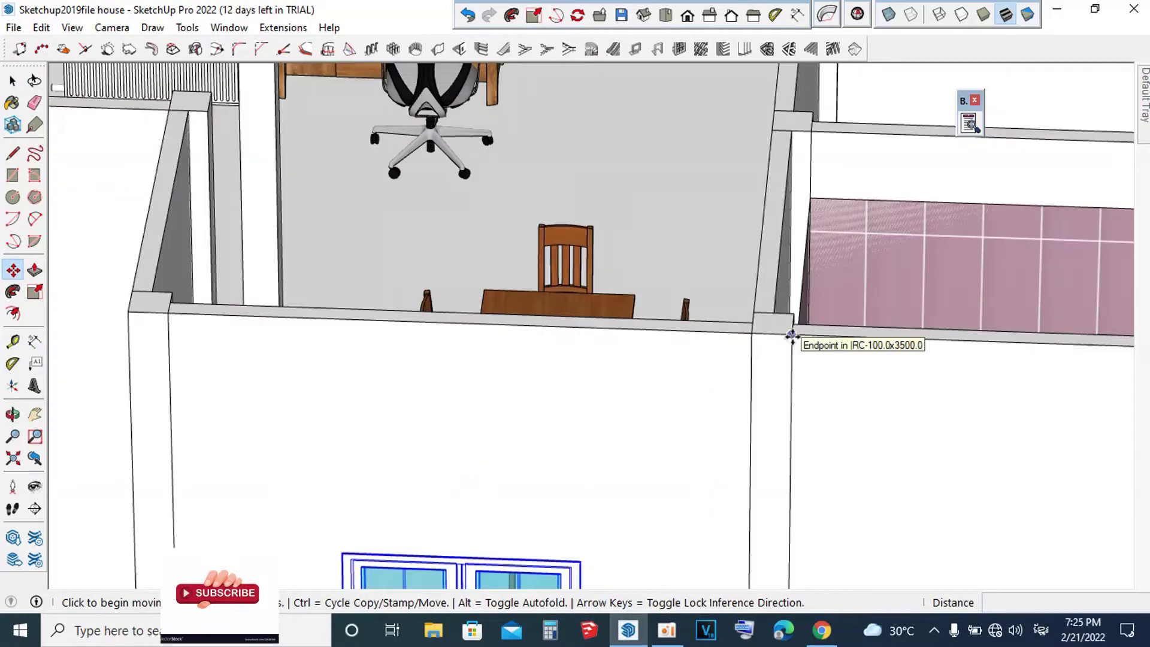
Step: Copy the window from a wall corner onto the wall beside the porch
click(791, 337)
scroll(859, 303, down, 3)
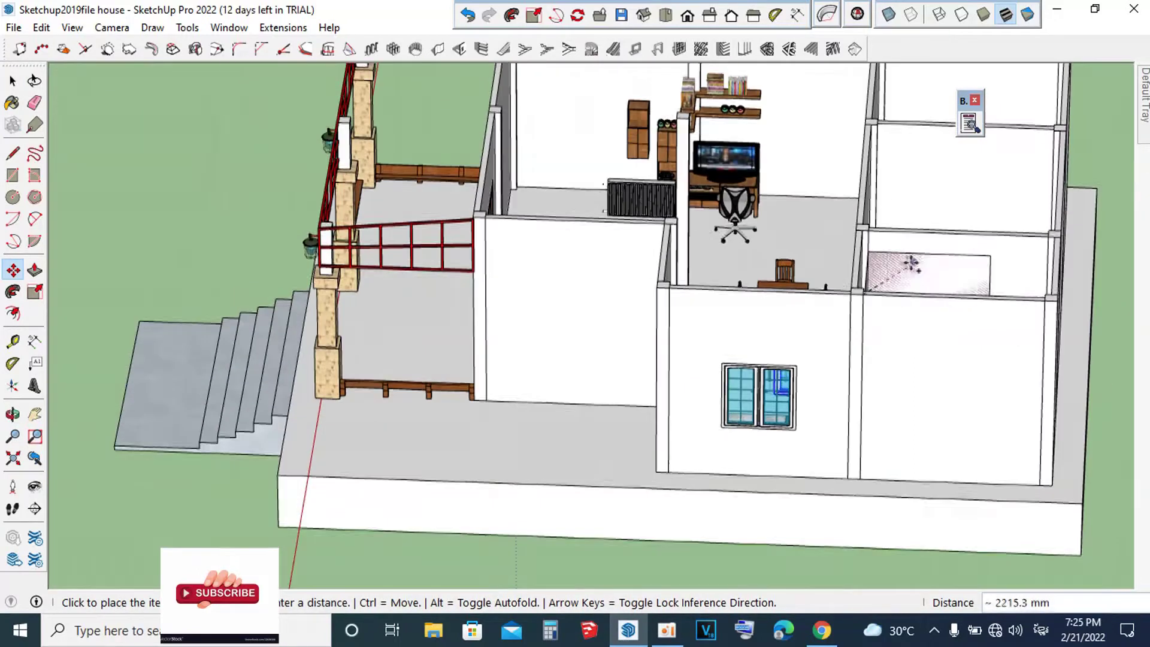
scroll(545, 193, up, 3)
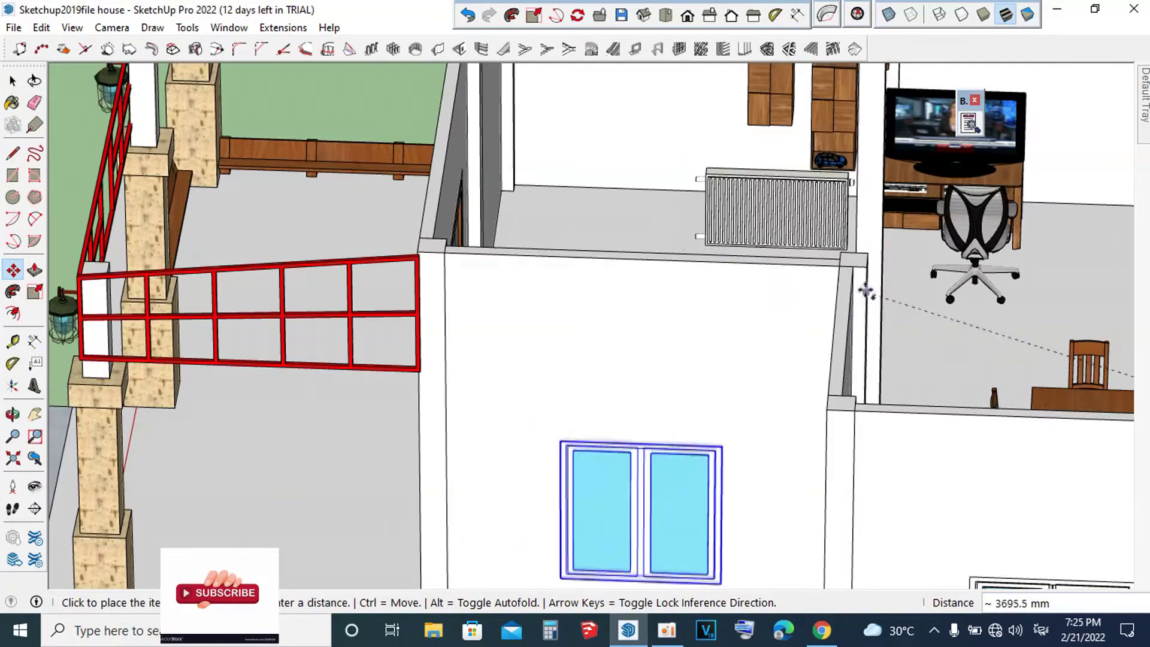
scroll(865, 277, up, 2)
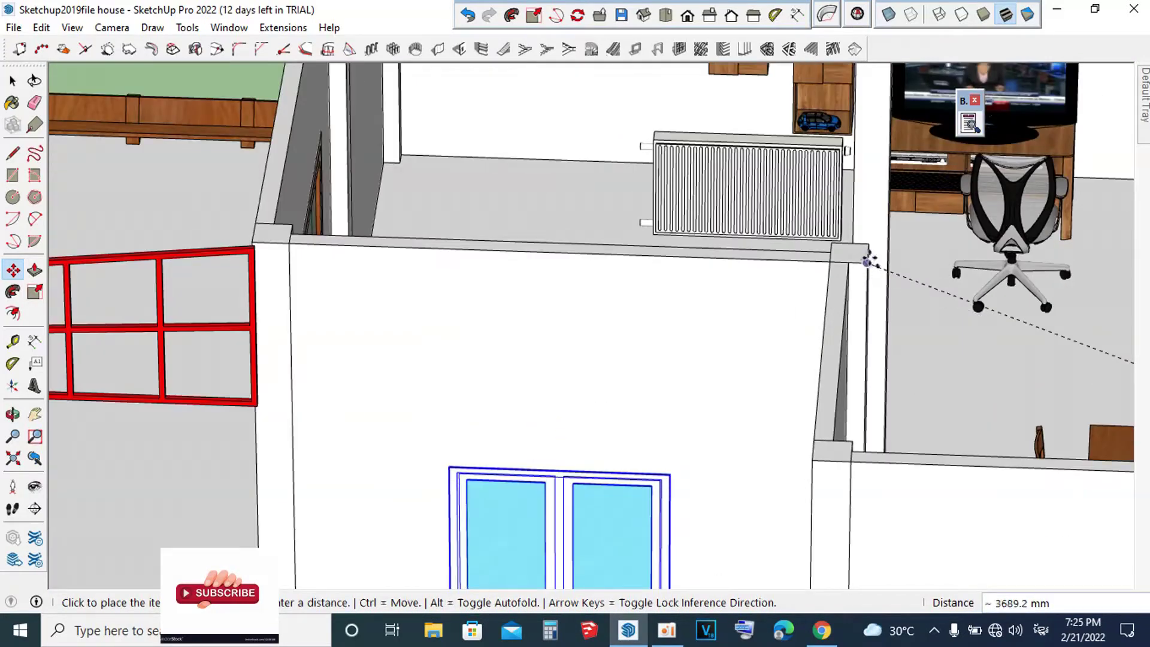
scroll(870, 261, down, 3)
middle_drag(870, 261, 743, 311)
click(743, 312)
scroll(737, 334, up, 3)
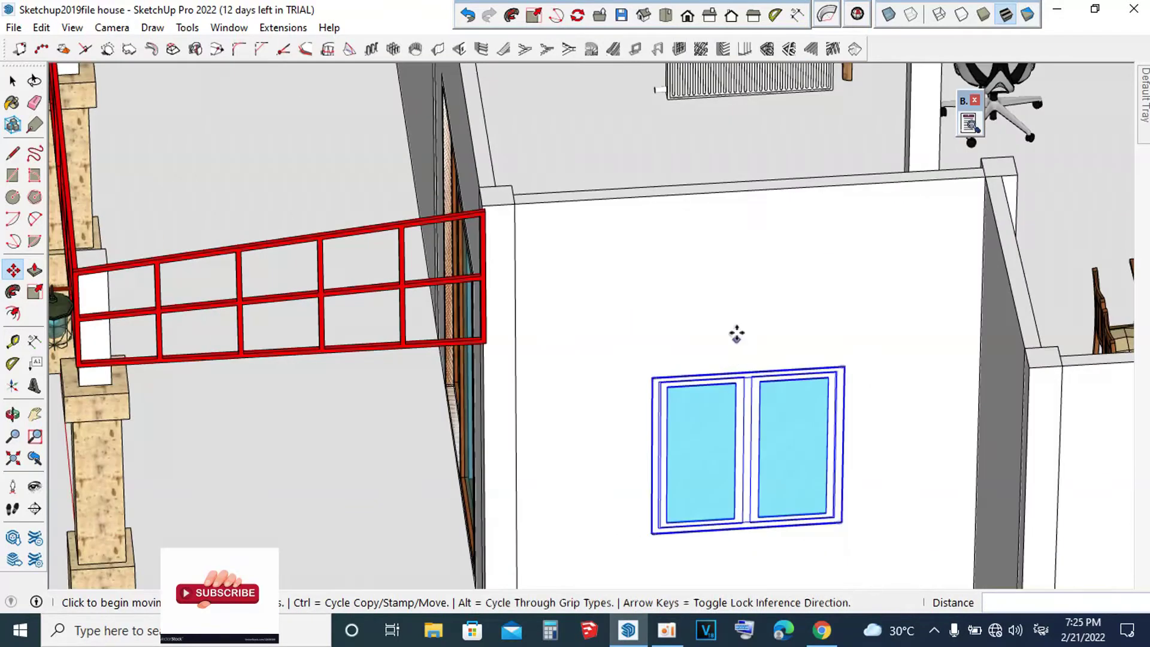
scroll(737, 335, down, 2)
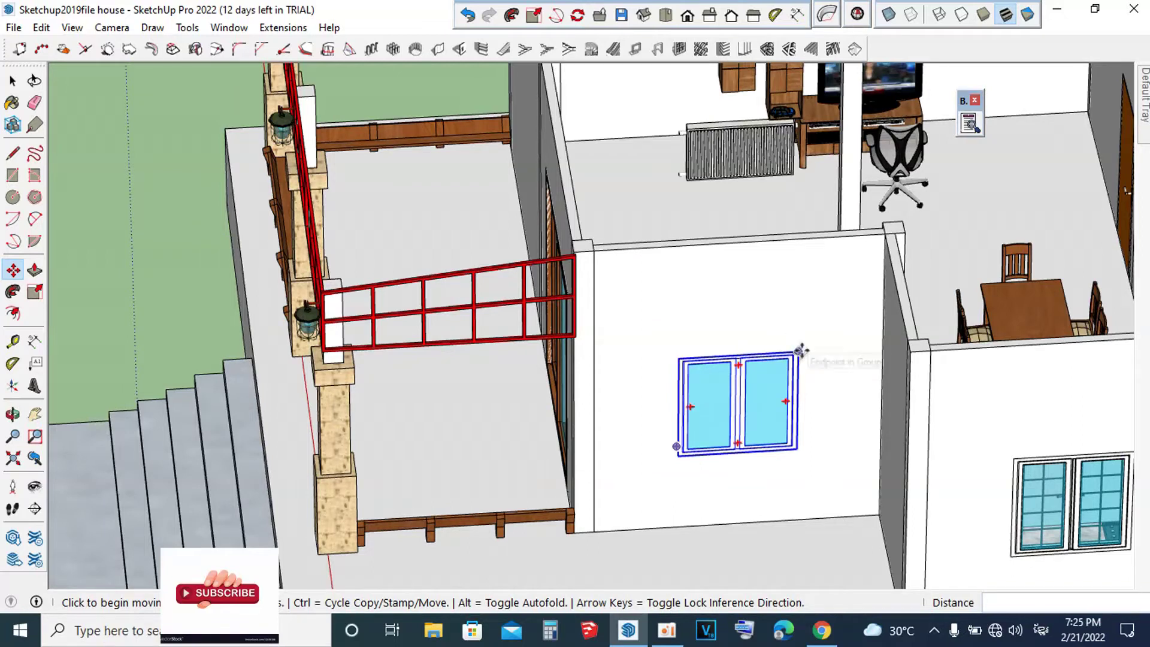
scroll(917, 219, up, 3)
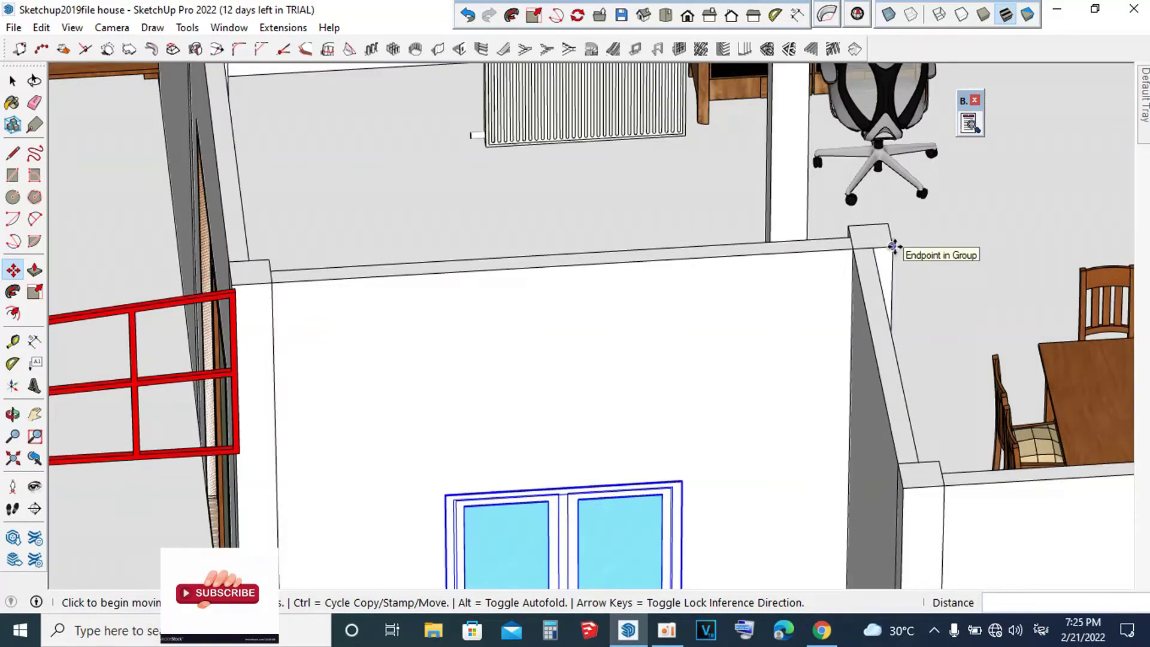
Step: Start another window copy and orbit around the house to the next wall
click(893, 246)
scroll(786, 211, down, 3)
scroll(786, 211, down, 3)
mouse_move(737, 239)
middle_down()
mouse_move(777, 241)
mouse_move(694, 174)
middle_up()
scroll(693, 174, up, 2)
scroll(665, 170, up, 3)
scroll(695, 201, up, 2)
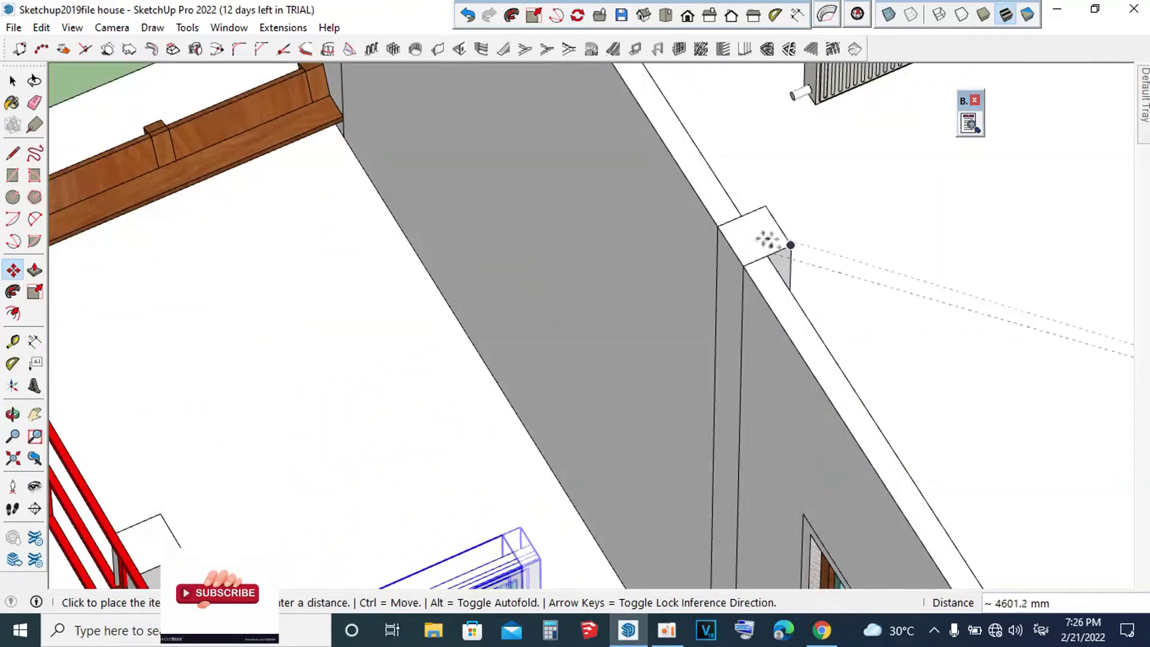
Step: Place the second window copy and rotate it to face the balcony wall
click(717, 226)
scroll(717, 227, down, 5)
mouse_move(683, 114)
middle_down()
mouse_move(590, 340)
mouse_move(596, 169)
middle_up()
scroll(591, 340, up, 3)
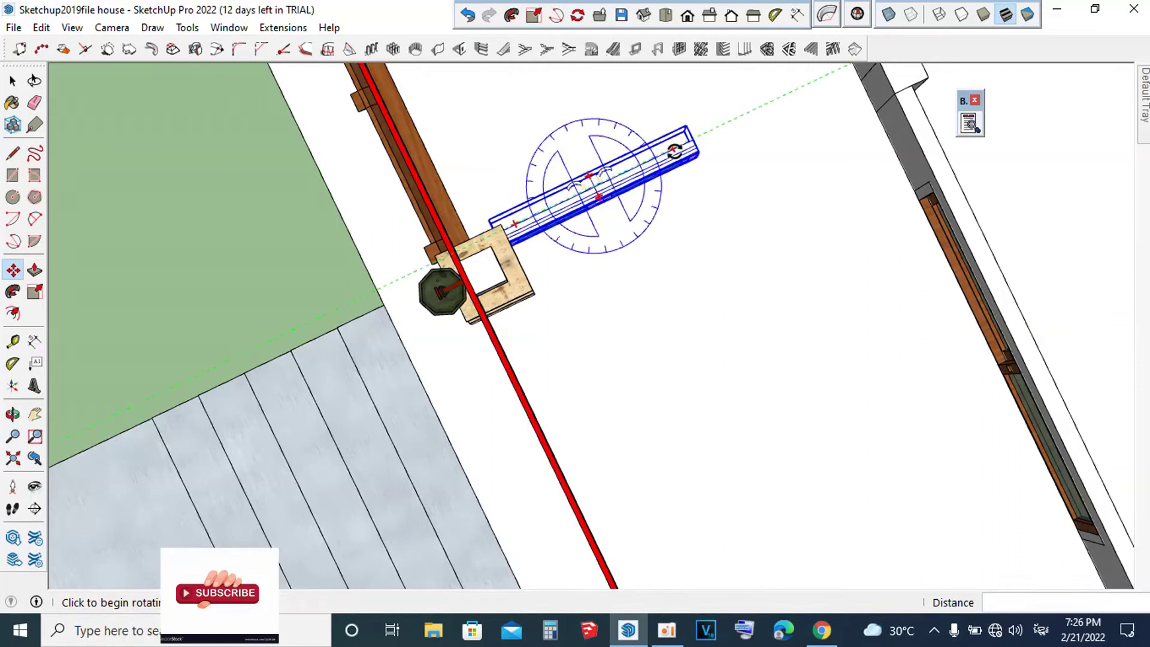
click(675, 151)
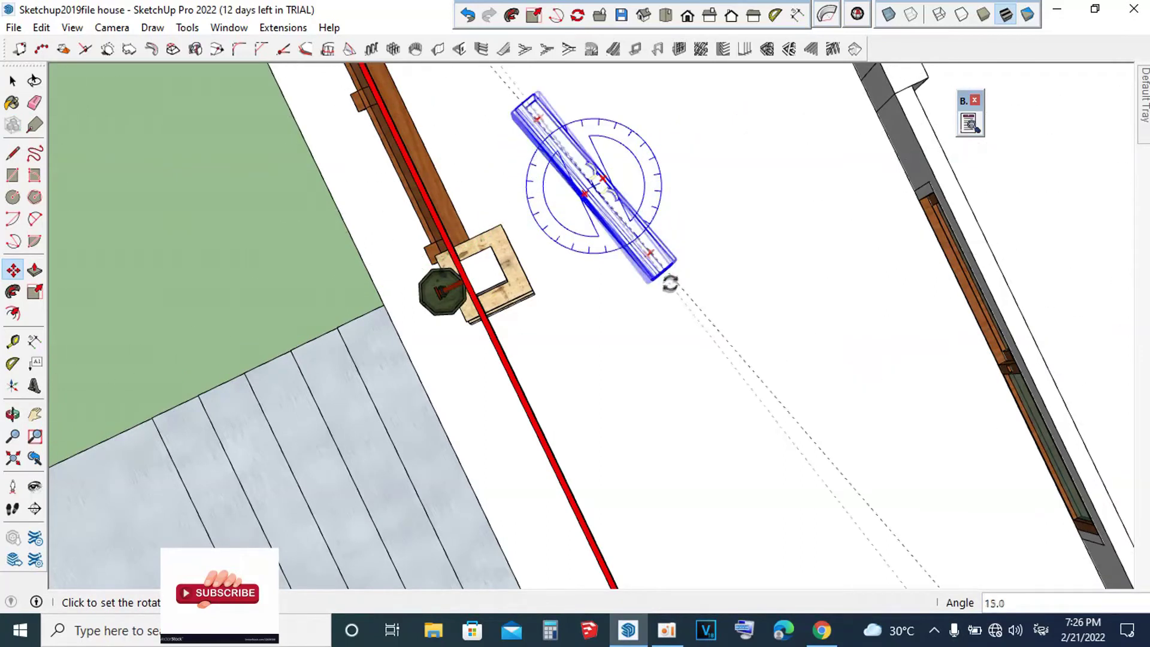
click(654, 317)
scroll(662, 305, down, 5)
Step: Move the rotated window onto the balcony's side wall, left of the sliding glass door
middle_drag(670, 295, 798, 159)
scroll(591, 250, up, 5)
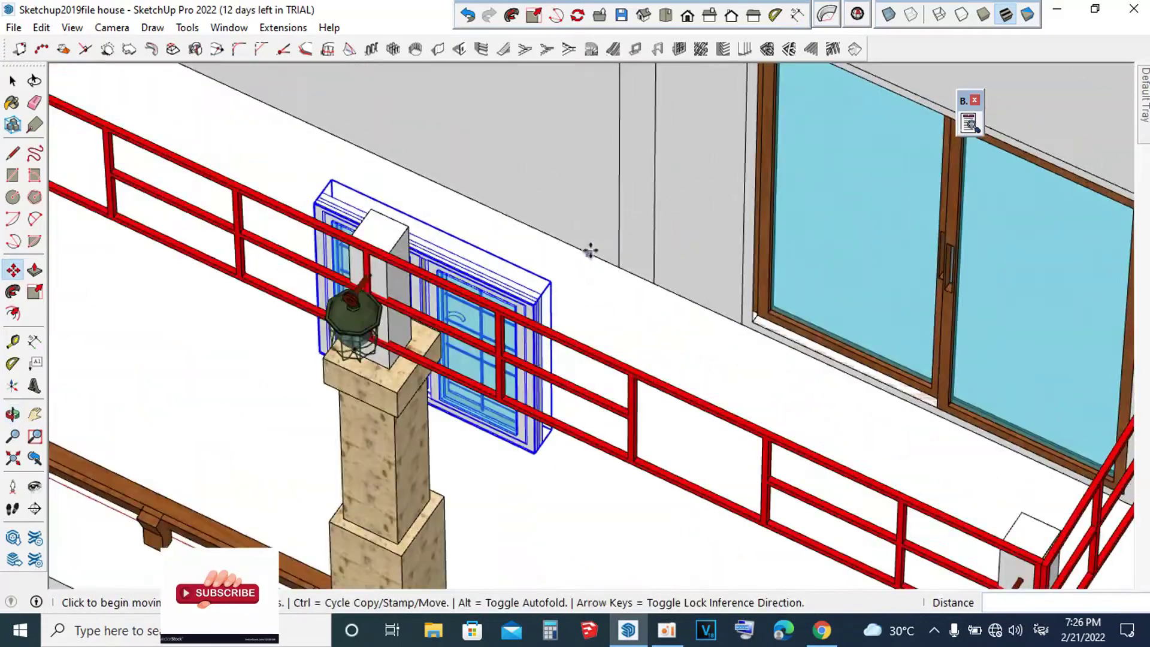
scroll(590, 250, up, 3)
scroll(840, 272, down, 5)
mouse_move(840, 272)
middle_down()
mouse_move(786, 272)
mouse_move(873, 239)
middle_up()
scroll(872, 240, up, 4)
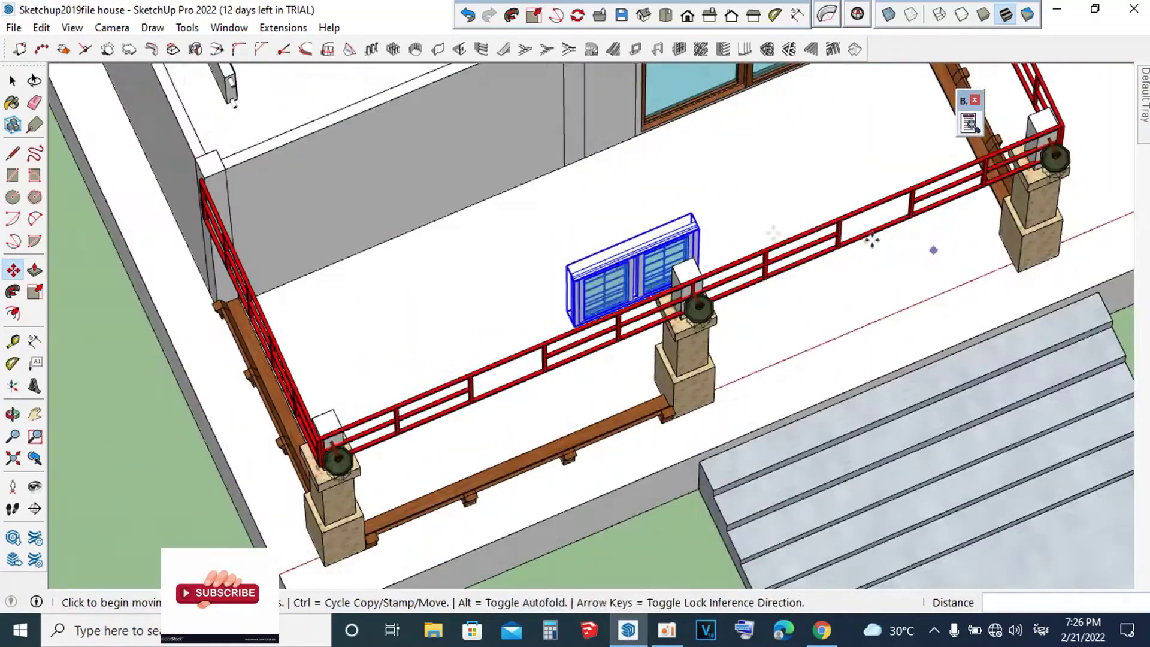
scroll(713, 228, up, 3)
scroll(623, 239, up, 3)
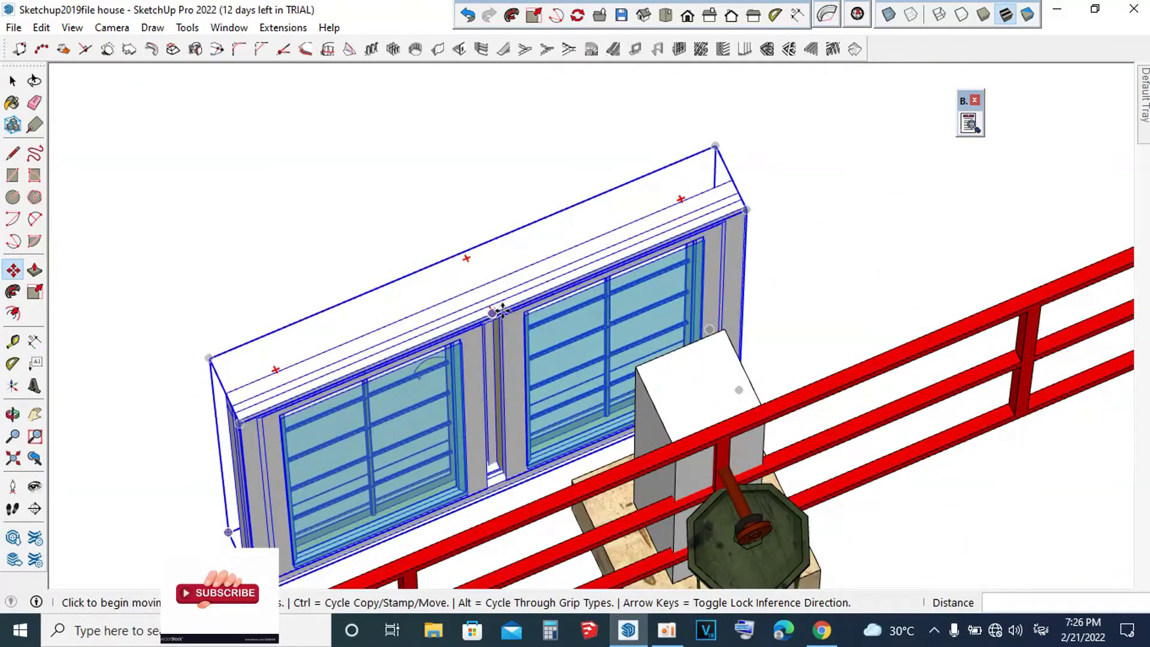
click(503, 311)
scroll(502, 310, down, 3)
scroll(462, 321, down, 3)
scroll(372, 257, down, 2)
scroll(324, 226, up, 5)
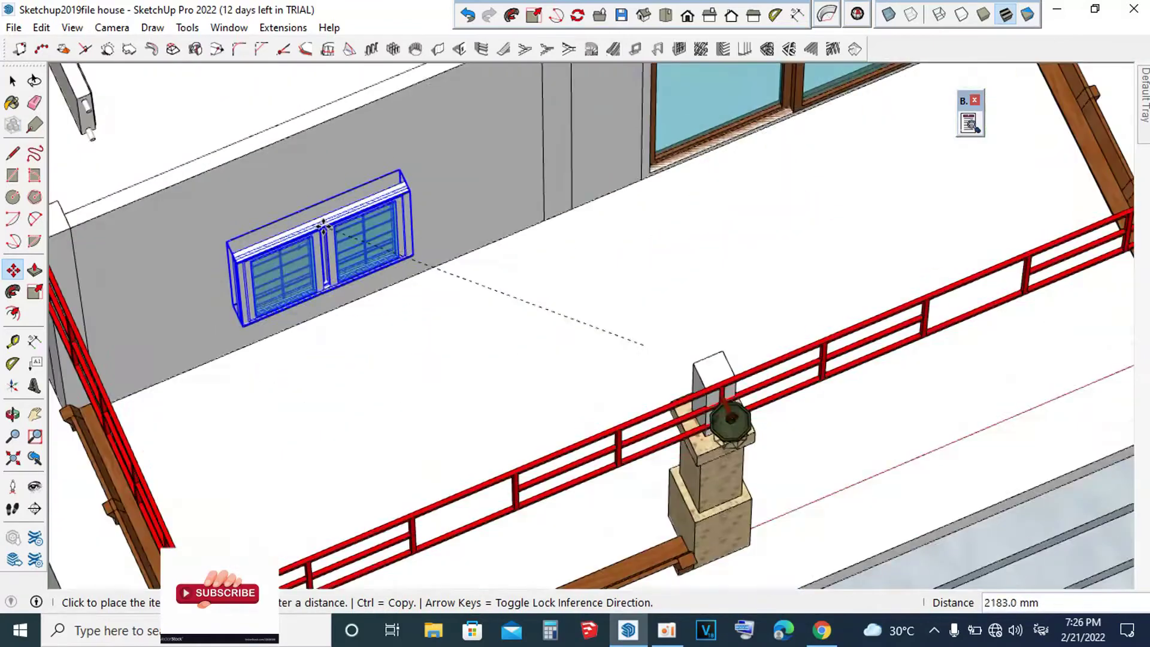
scroll(324, 227, up, 3)
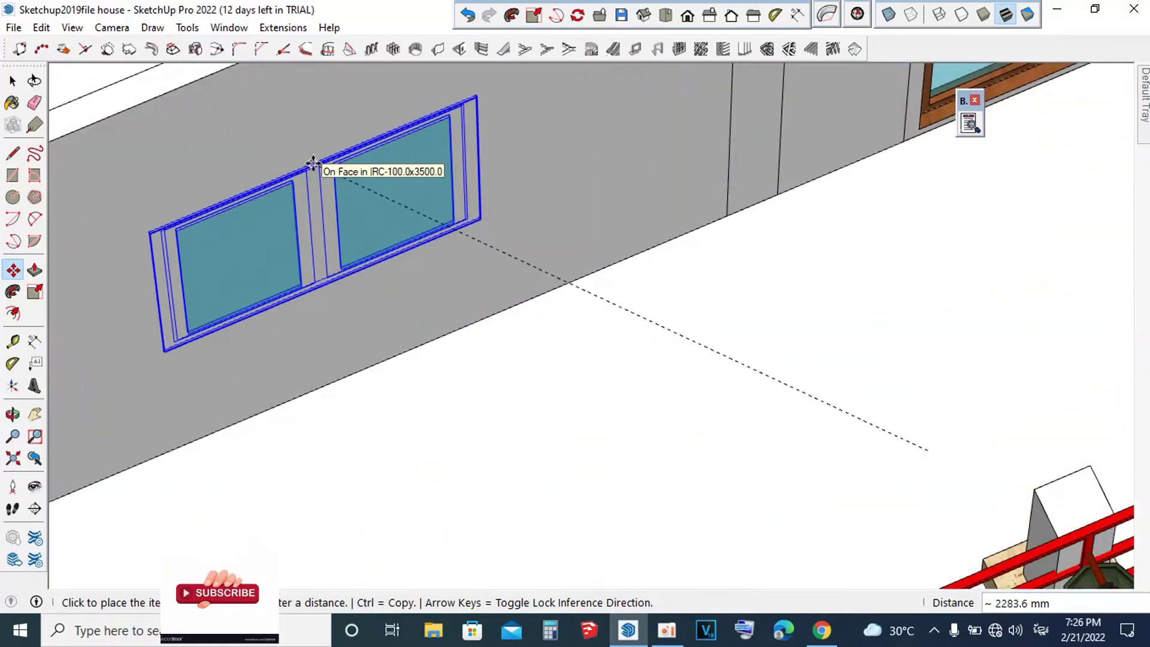
click(319, 156)
scroll(319, 156, down, 5)
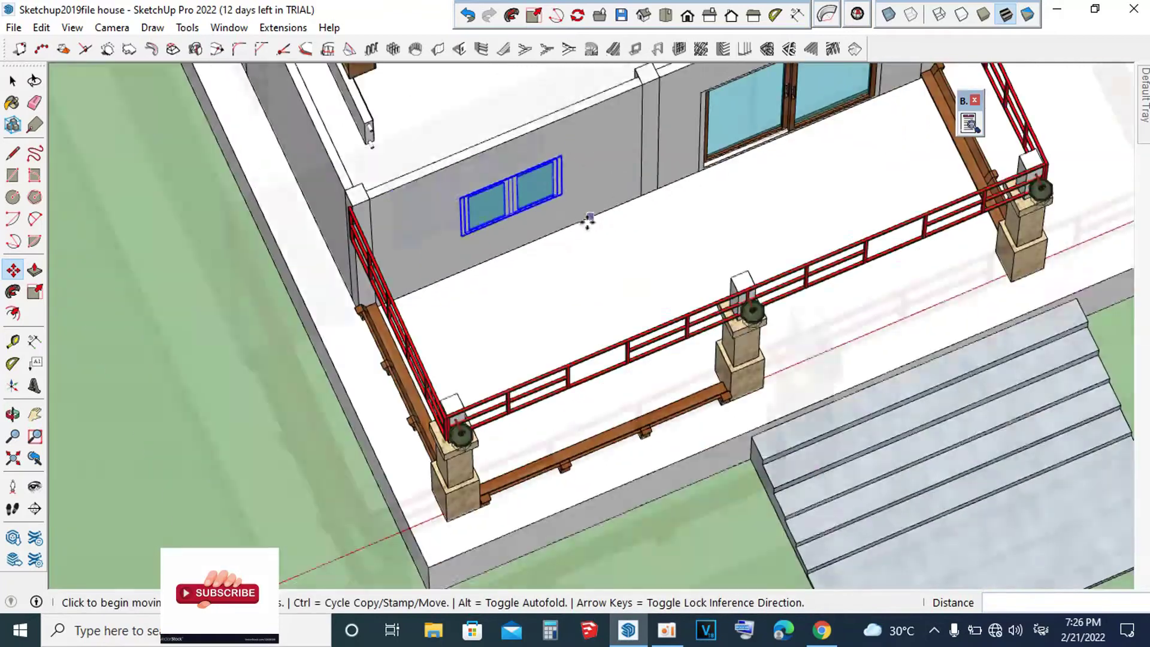
Step: Check the placed window head-on and start moving it again from its top edge
middle_drag(586, 221, 634, 290)
scroll(635, 290, up, 3)
scroll(552, 210, up, 3)
scroll(552, 210, down, 5)
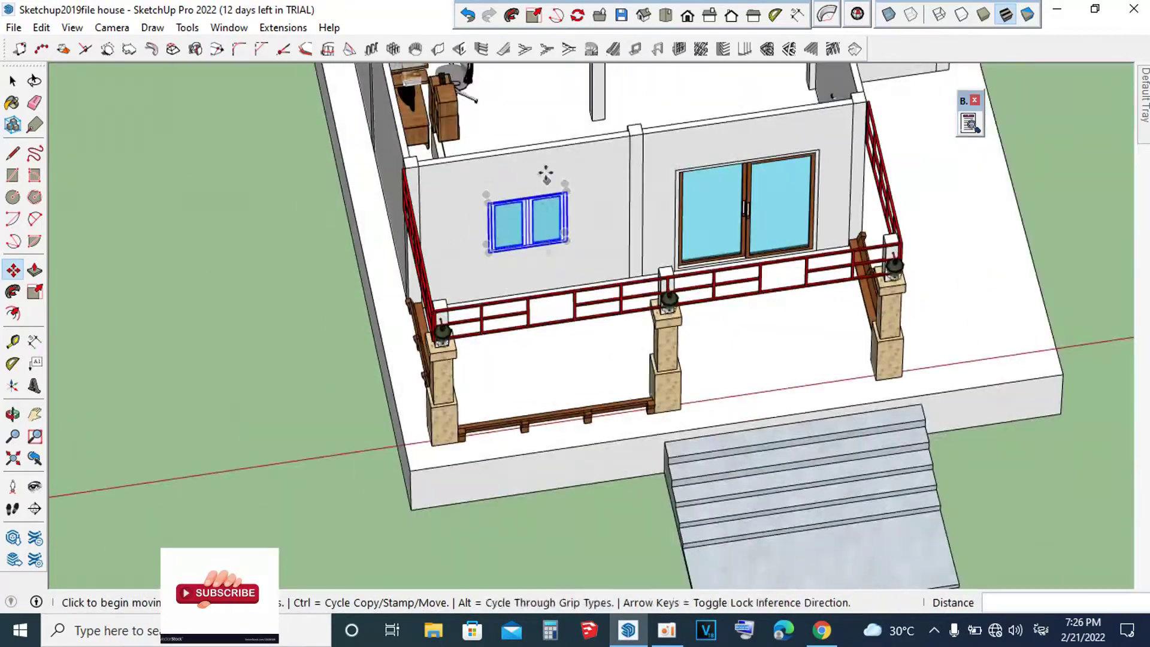
scroll(534, 154, up, 3)
scroll(513, 190, up, 2)
middle_drag(513, 190, 459, 112)
scroll(490, 208, up, 3)
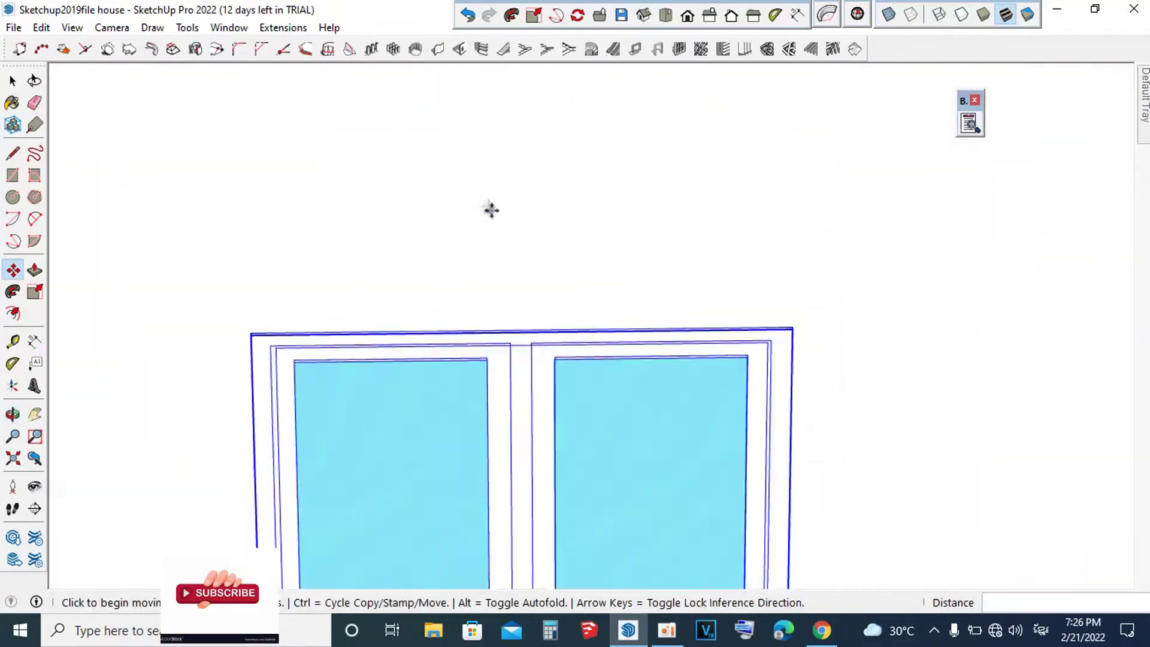
scroll(535, 346, up, 3)
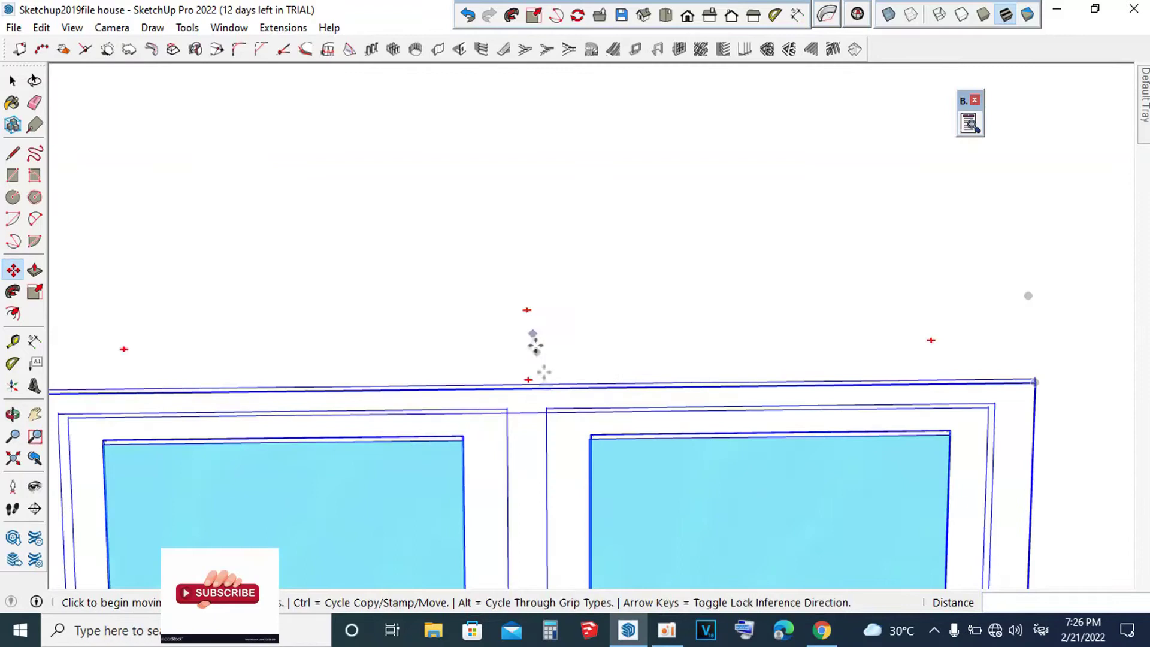
click(532, 384)
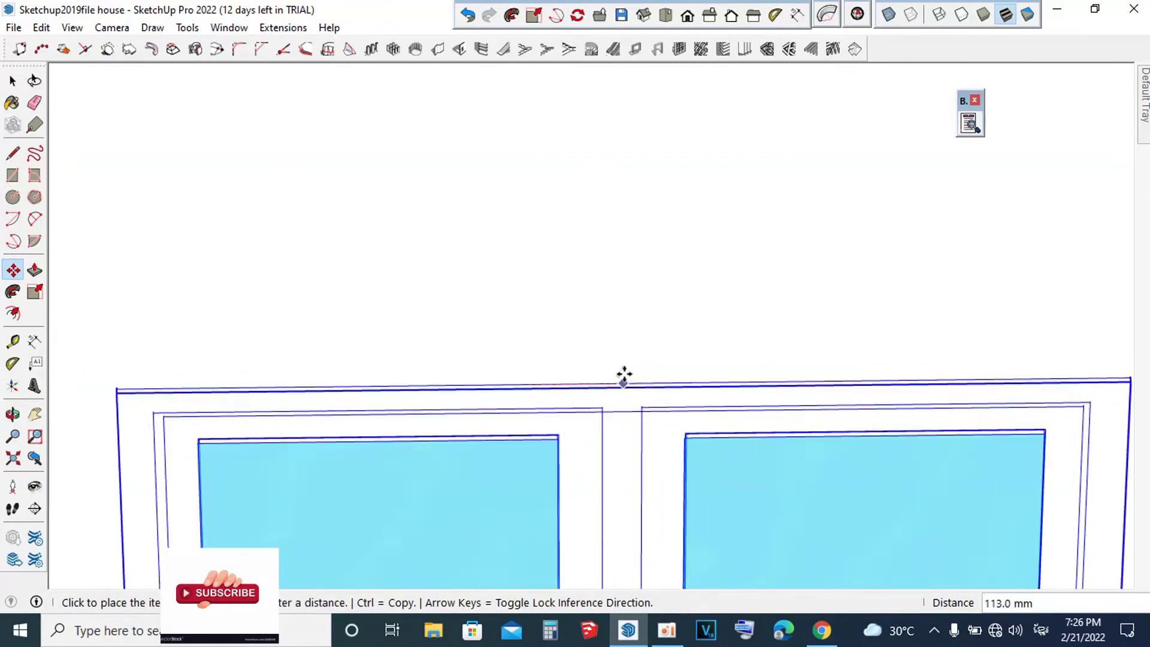
scroll(521, 393, down, 2)
Step: Drop the window at its new height and add a guide 1100 mm above the wall's bottom edge
scroll(830, 277, down, 2)
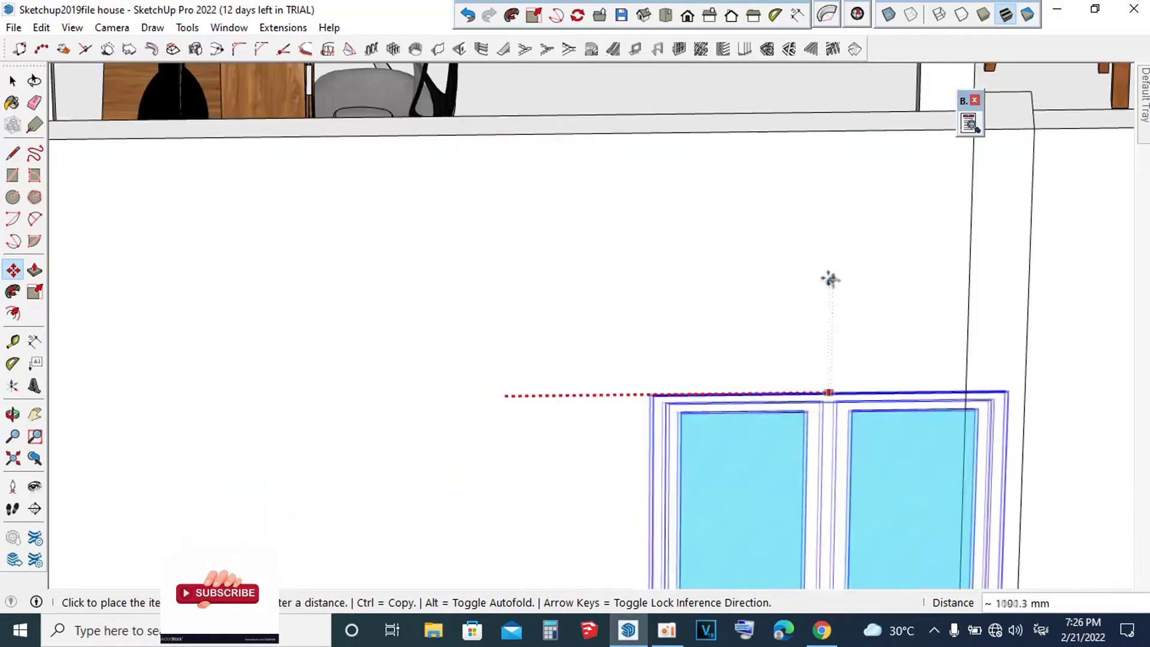
click(488, 133)
mouse_move(779, 175)
middle_down()
mouse_move(601, 444)
mouse_move(624, 423)
middle_up()
scroll(635, 371, up, 5)
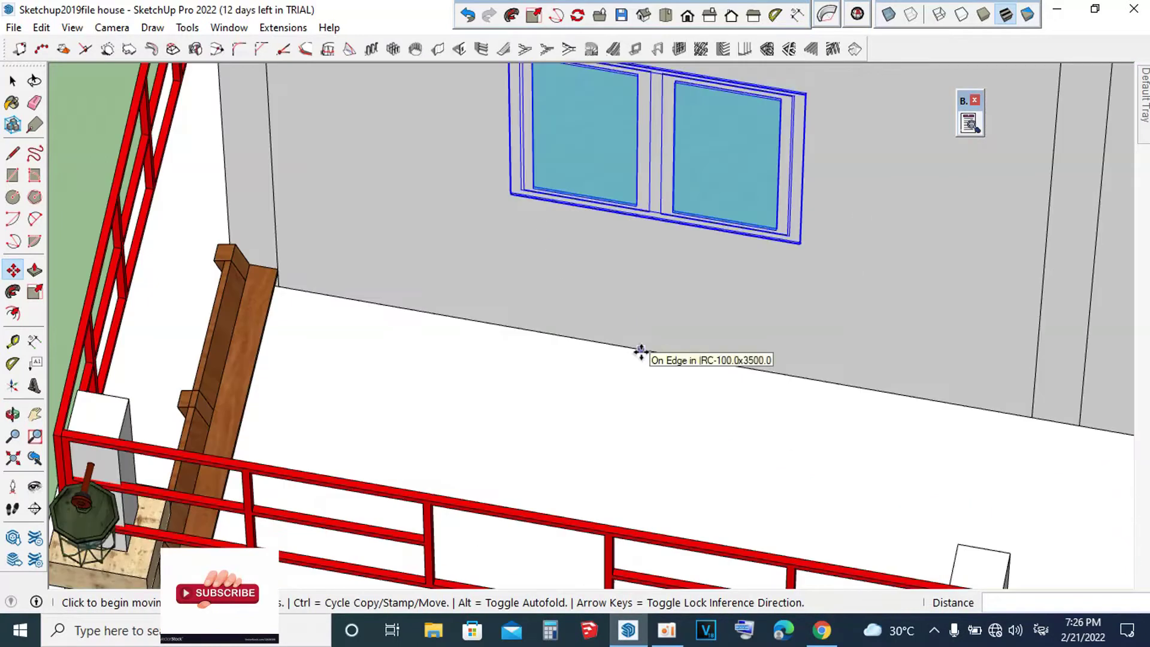
key(t)
click(647, 341)
text(1100)
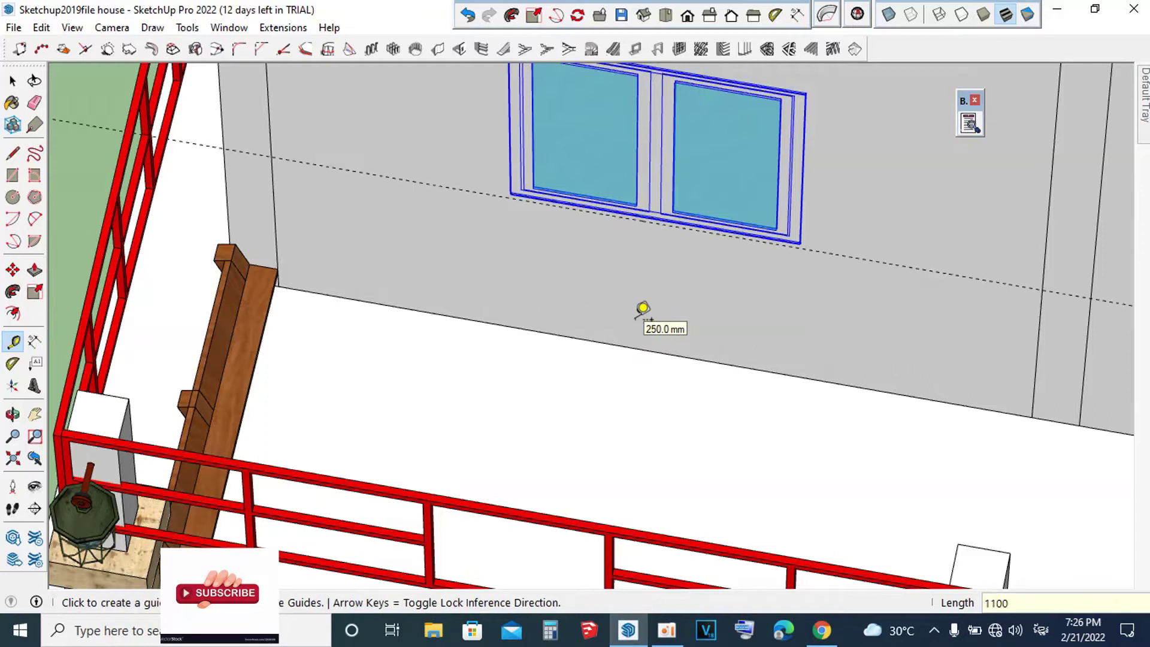
key(space)
scroll(777, 199, up, 3)
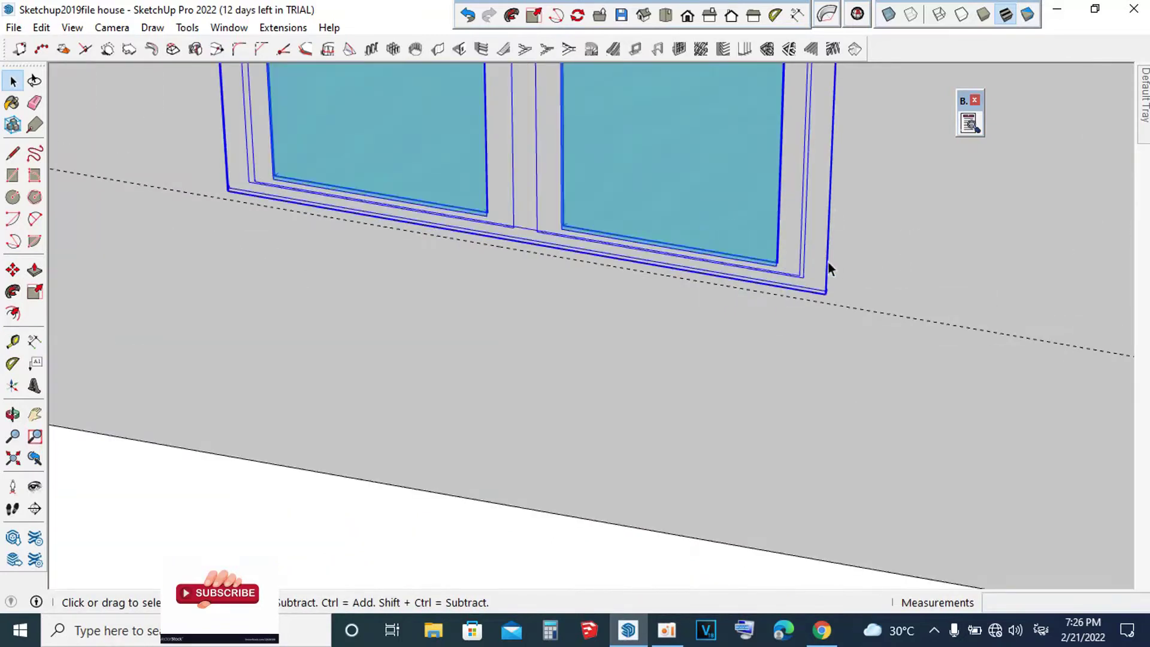
Step: Move the window by its lower-right corner so its bottom snaps onto the 1100 mm guide
key(m)
scroll(828, 262, up, 3)
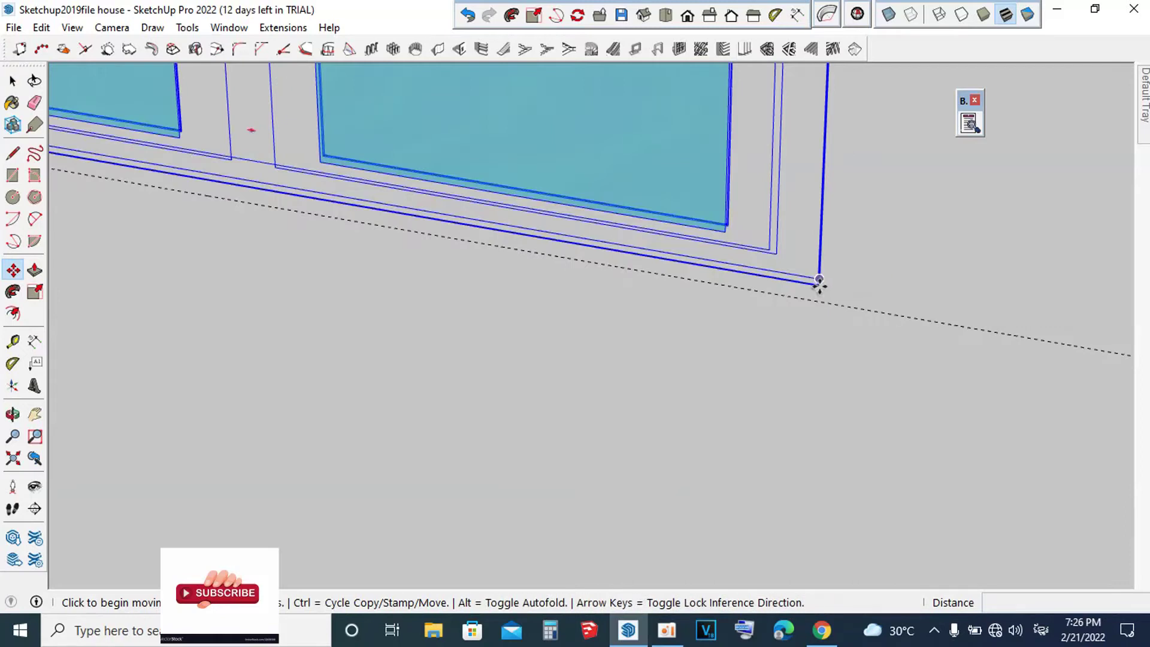
scroll(820, 284, up, 2)
scroll(820, 280, up, 1)
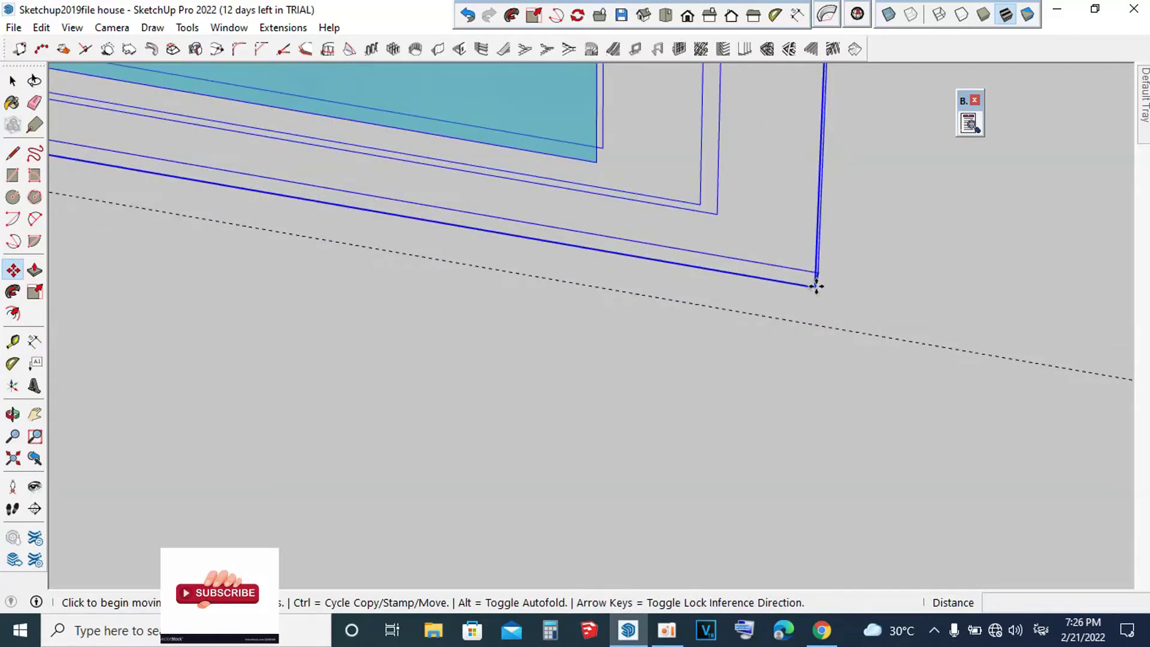
click(816, 286)
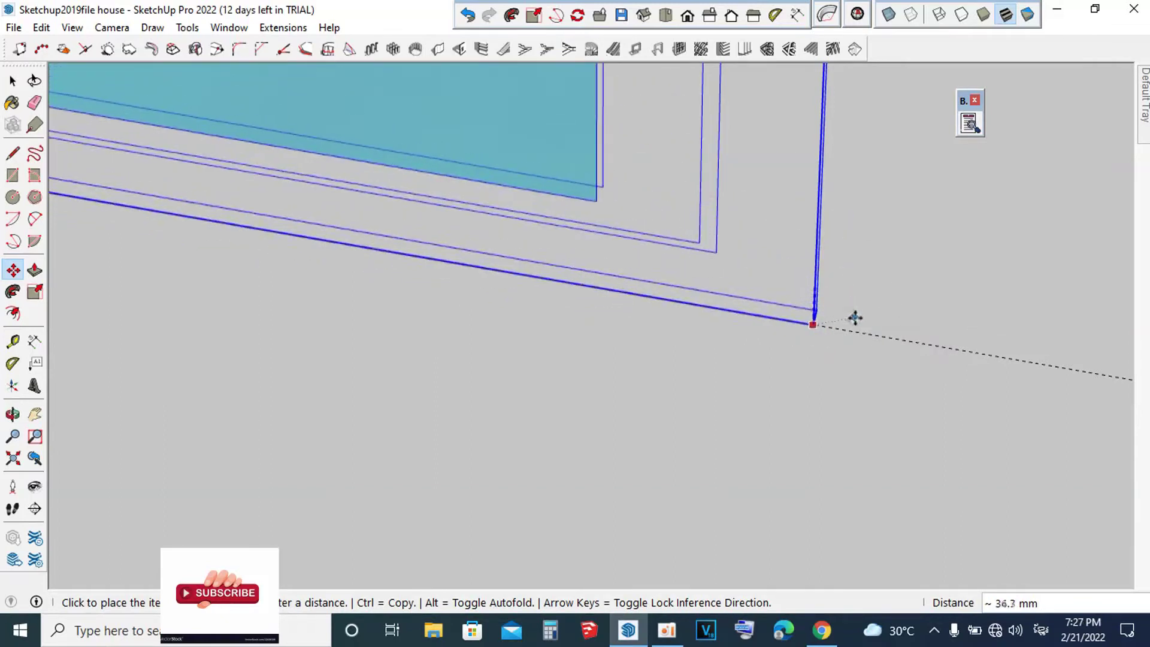
scroll(868, 329, down, 2)
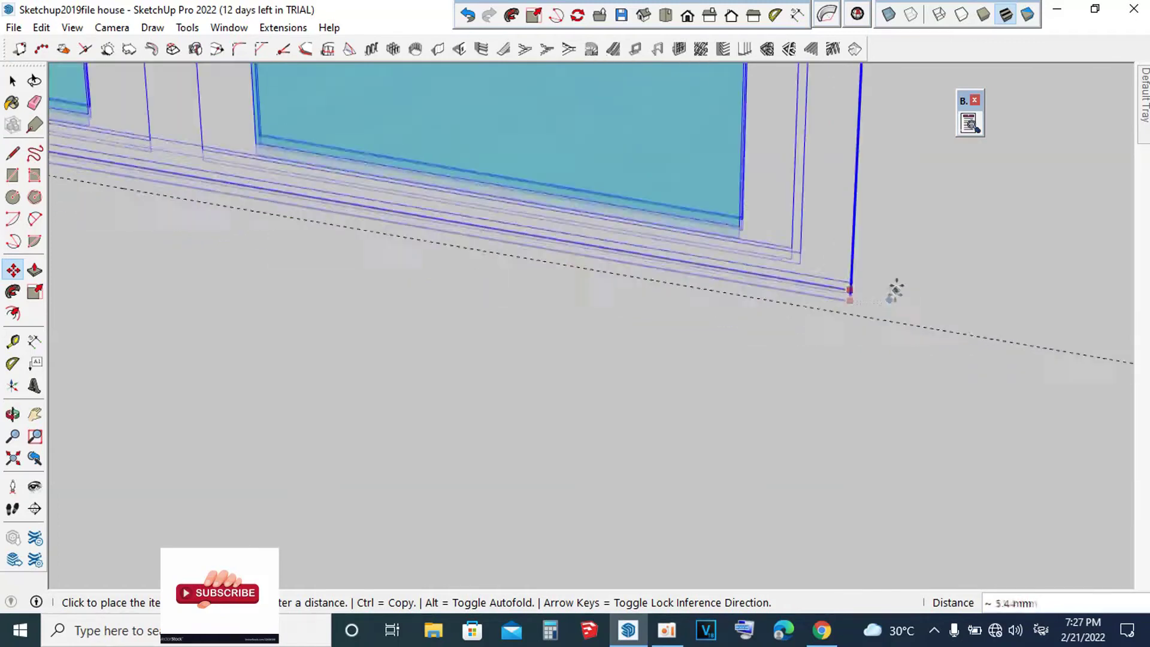
scroll(886, 290, down, 3)
click(887, 289)
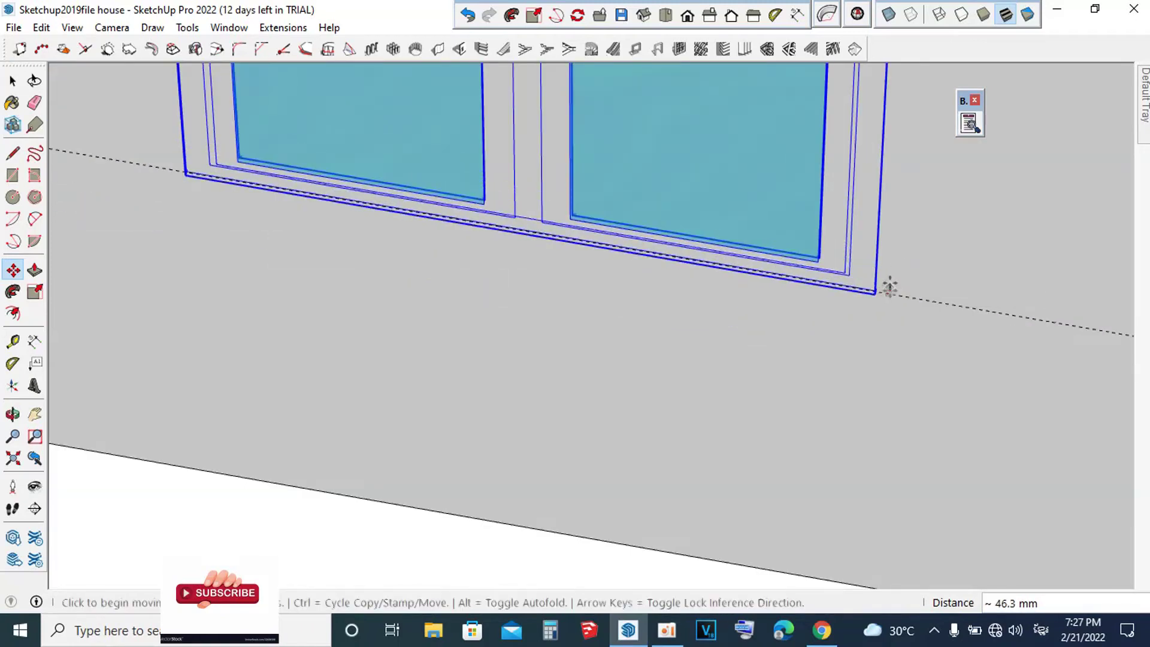
scroll(839, 294, down, 3)
scroll(809, 276, down, 2)
key(space)
scroll(779, 263, down, 3)
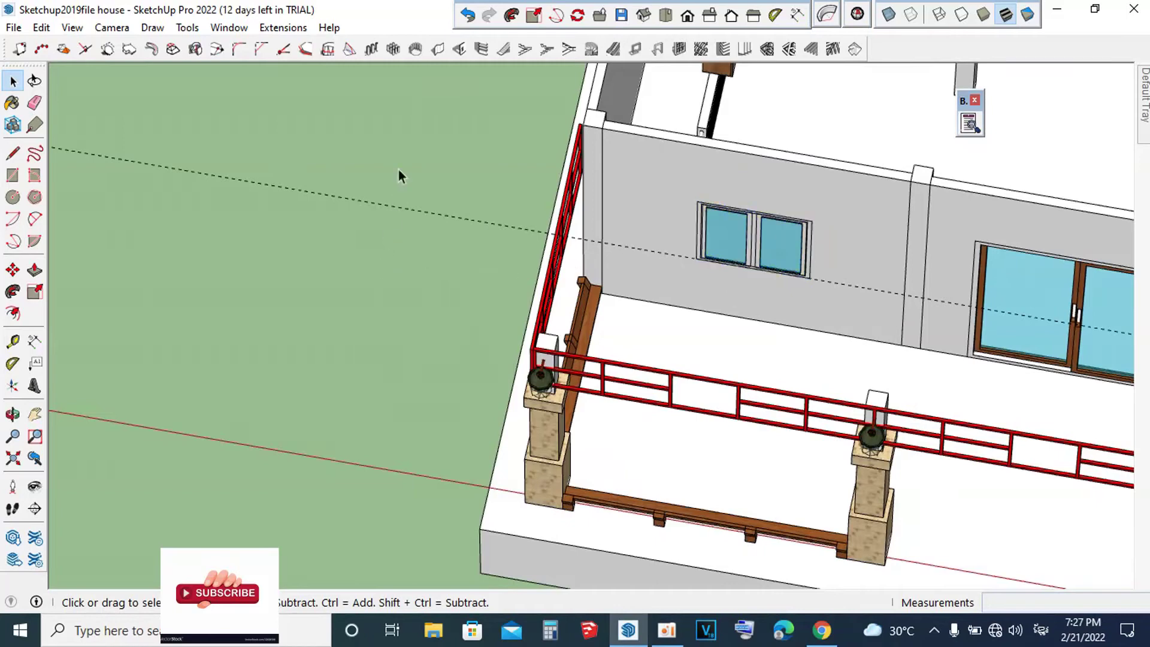
Step: Orbit round to the front and up to a higher angle over the balcony window
scroll(351, 228, down, 2)
mouse_move(369, 226)
middle_down()
mouse_move(393, 236)
mouse_move(508, 198)
middle_up()
scroll(511, 193, up, 3)
scroll(510, 196, up, 2)
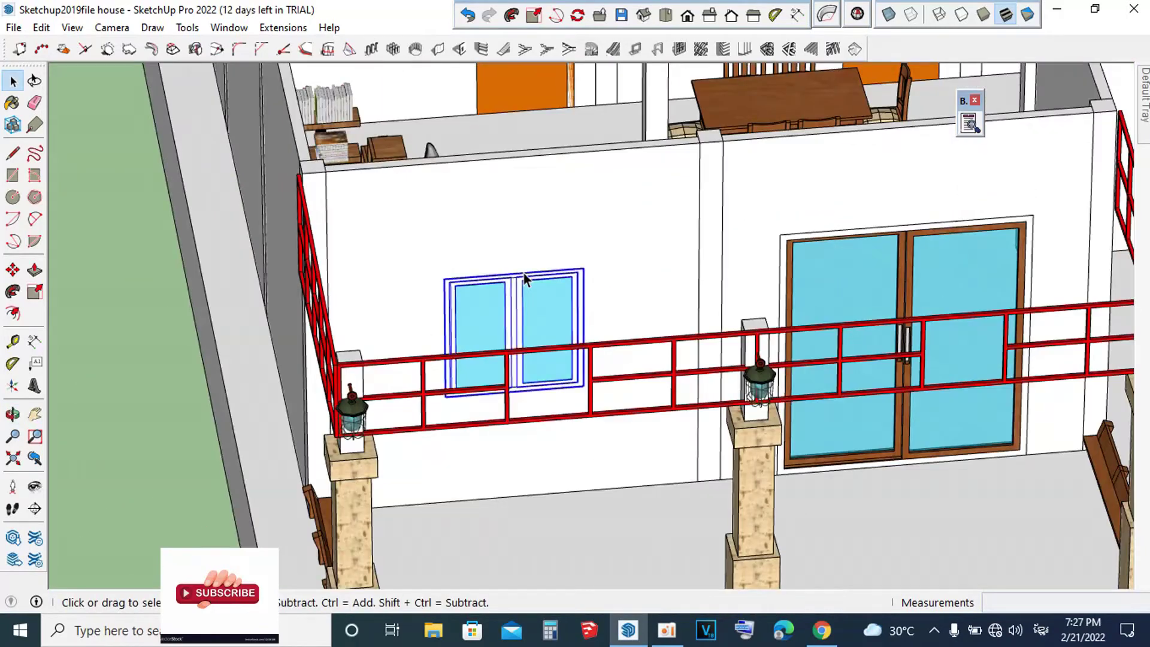
scroll(524, 273, down, 5)
middle_drag(538, 306, 569, 324)
scroll(595, 304, up, 4)
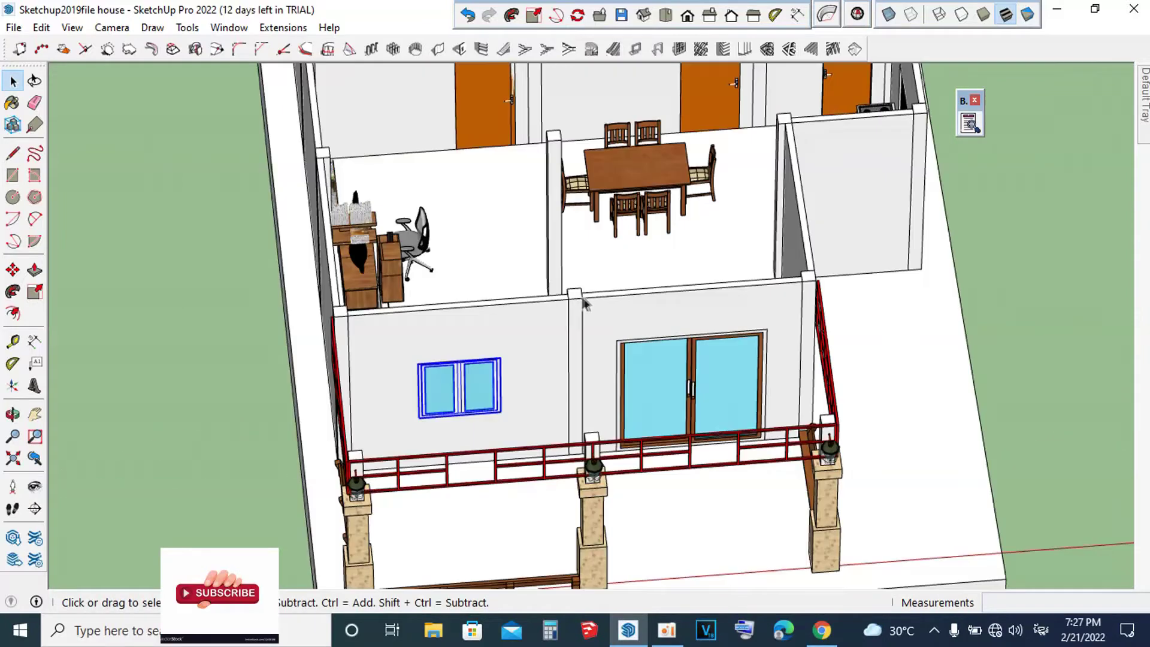
Step: Copy the balcony double window with Move (M) and drop the copy on the lawn beside the house
key(m)
scroll(583, 300, up, 3)
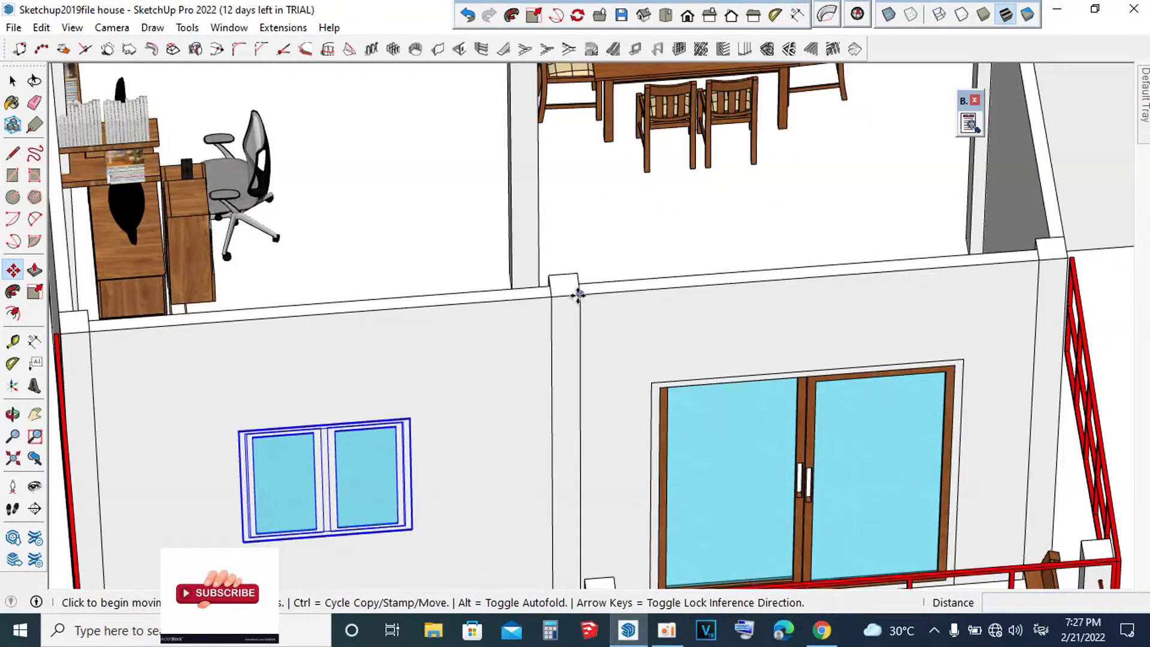
scroll(580, 294, down, 4)
key(ctrl)
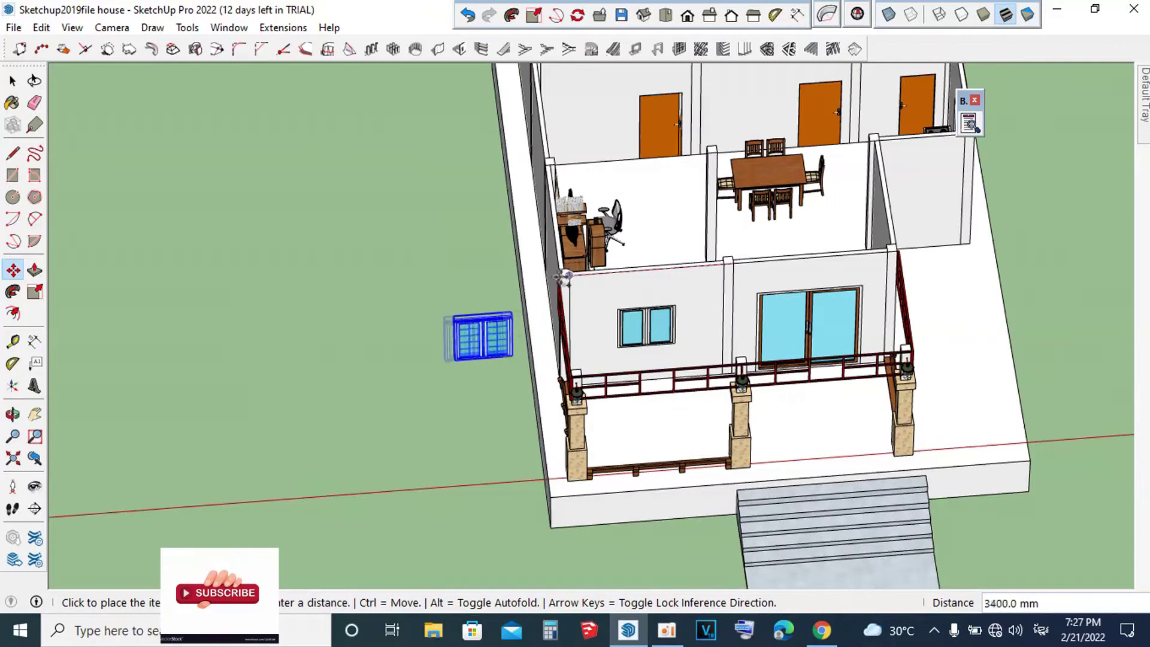
scroll(563, 277, up, 2)
scroll(547, 269, up, 1)
scroll(588, 270, up, 2)
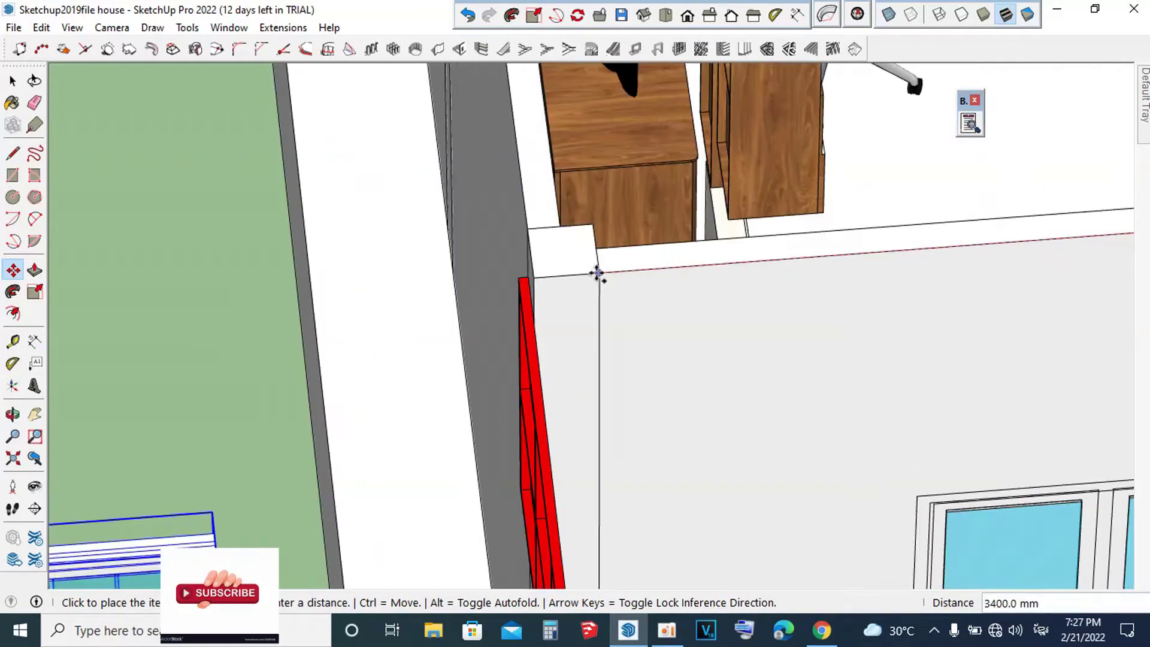
click(597, 273)
scroll(597, 274, down, 2)
scroll(532, 232, down, 1)
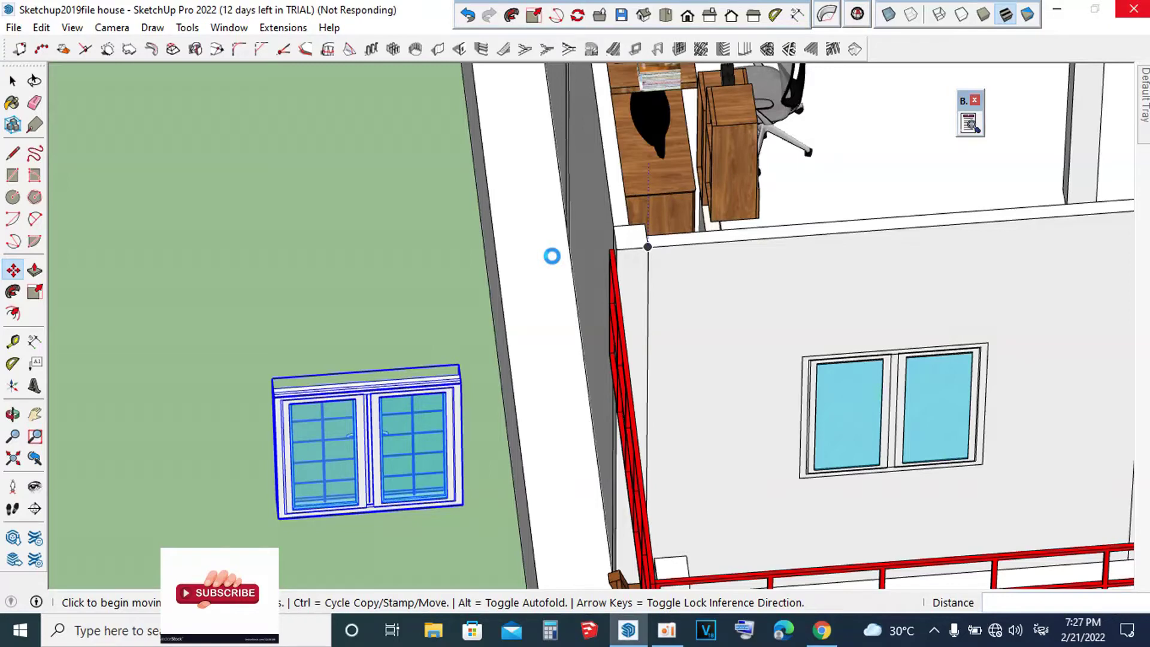
Step: Orbit to a top-down view, then to a lower side angle on the window copy
scroll(552, 255, down, 2)
scroll(552, 255, down, 1)
mouse_move(552, 256)
middle_down()
mouse_move(527, 265)
mouse_move(504, 521)
middle_up()
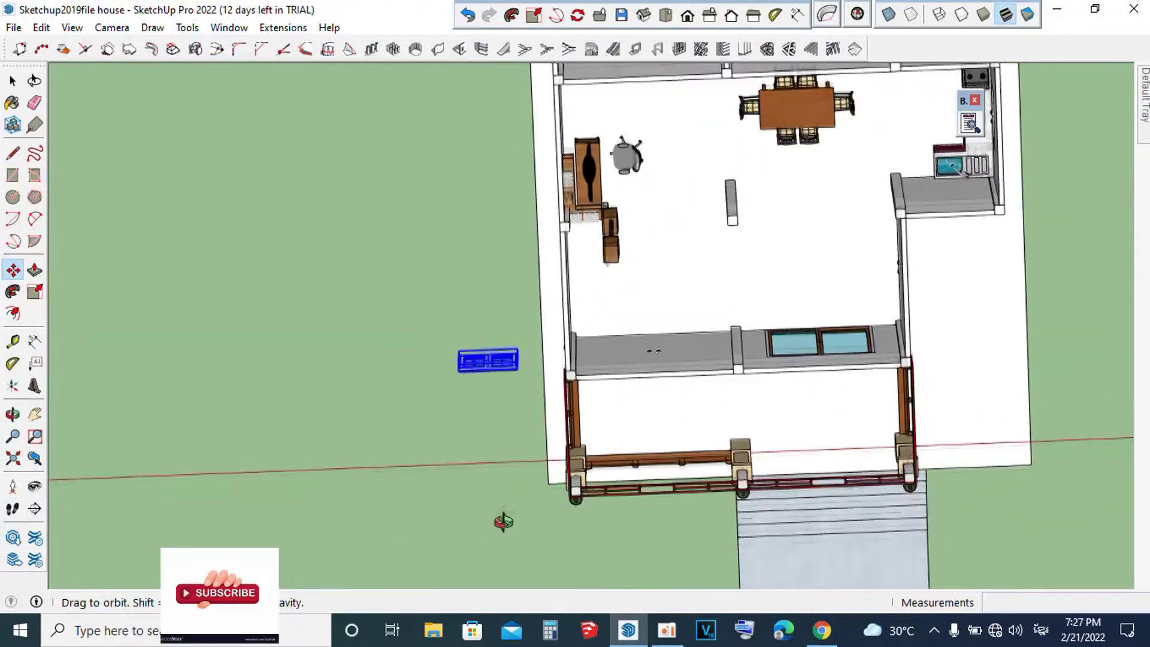
scroll(498, 423, up, 2)
scroll(531, 380, up, 2)
middle_drag(532, 380, 527, 282)
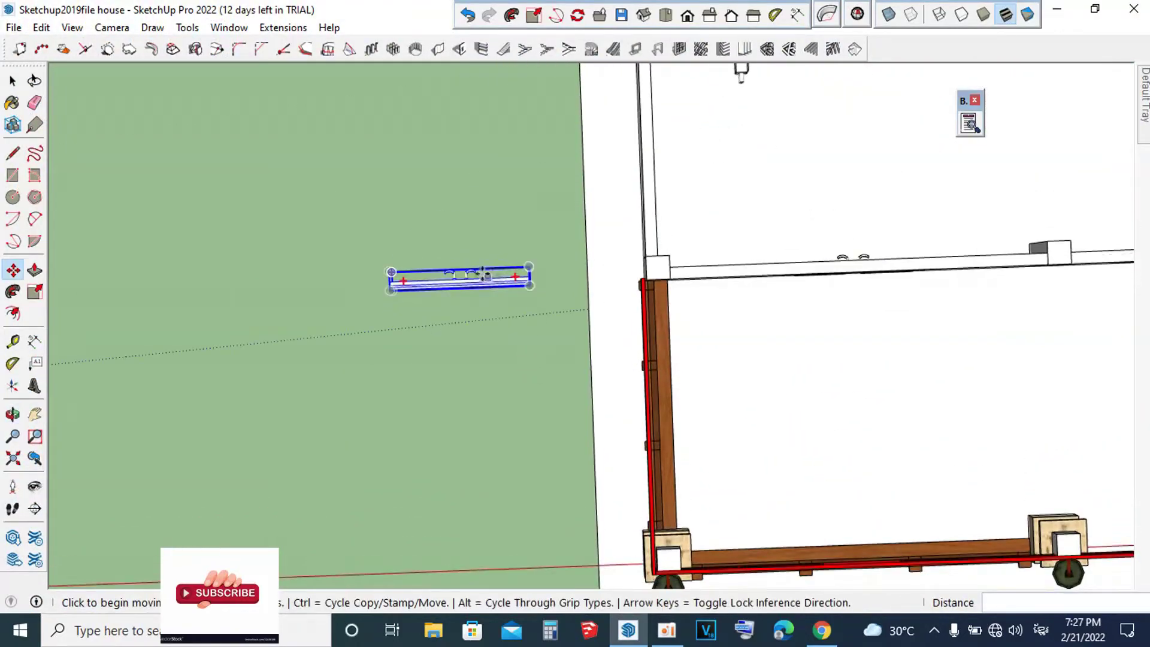
Step: Rotate the window copy by -90° so it faces the wall
scroll(484, 274, up, 3)
click(552, 284)
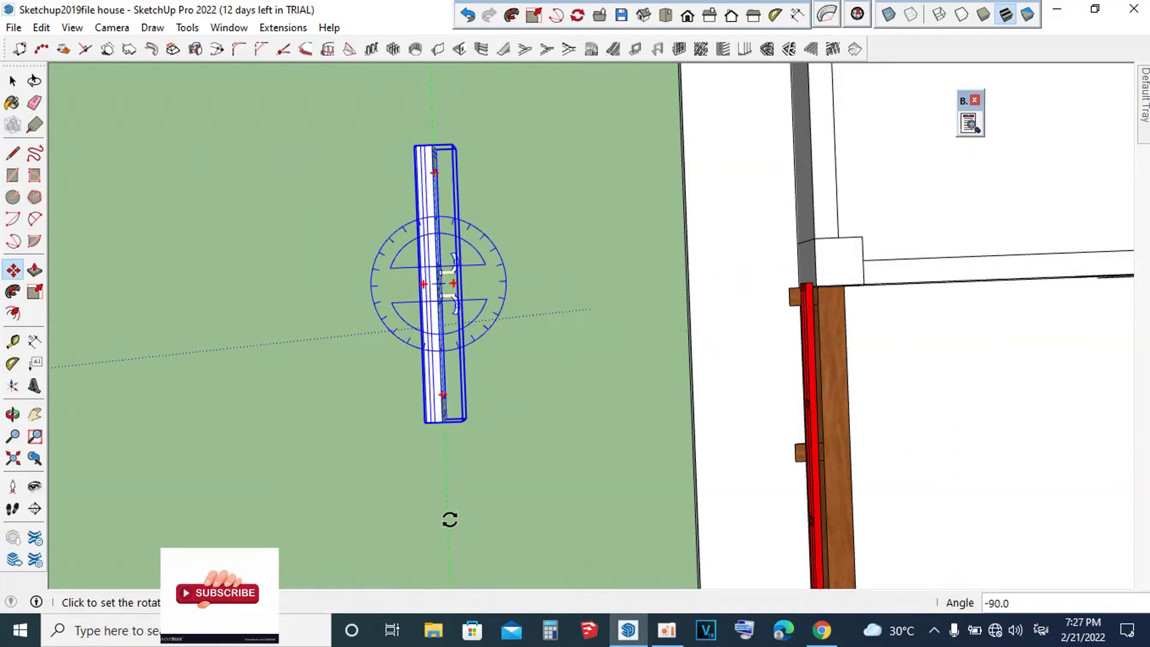
click(450, 520)
mouse_move(439, 504)
middle_down()
mouse_move(668, 185)
mouse_move(673, 308)
mouse_move(479, 422)
middle_up()
scroll(480, 421, up, 4)
scroll(574, 413, up, 2)
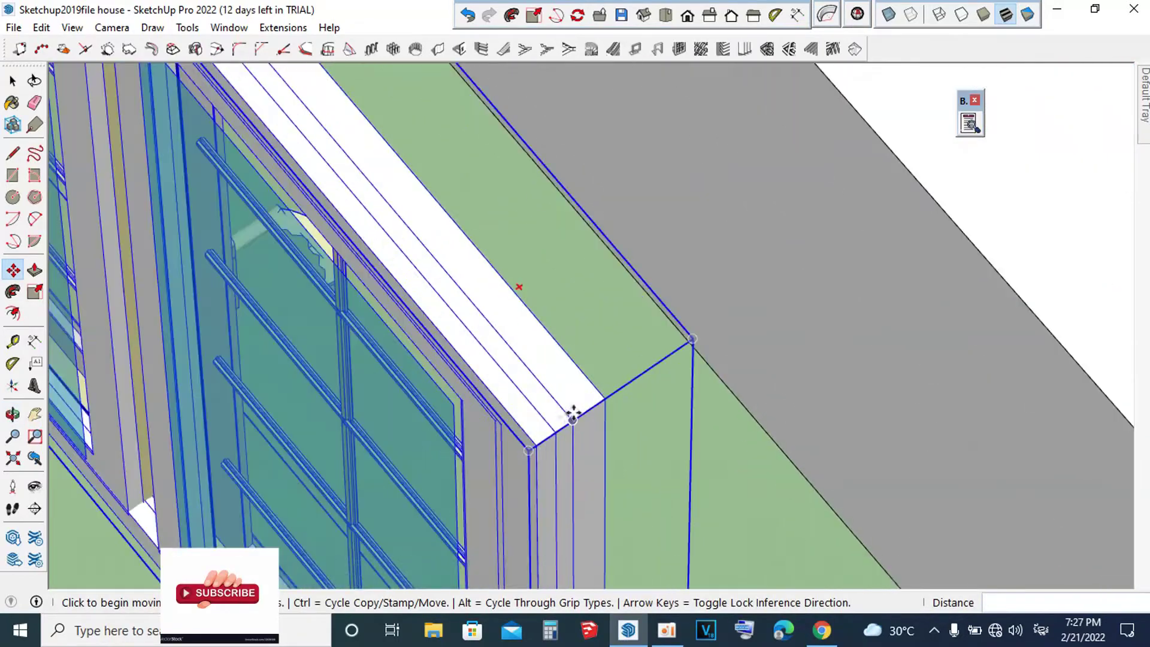
Step: Move the rotated window from its corner onto the exterior wall corner beside the porch
click(535, 447)
scroll(552, 403, down, 2)
scroll(505, 405, down, 3)
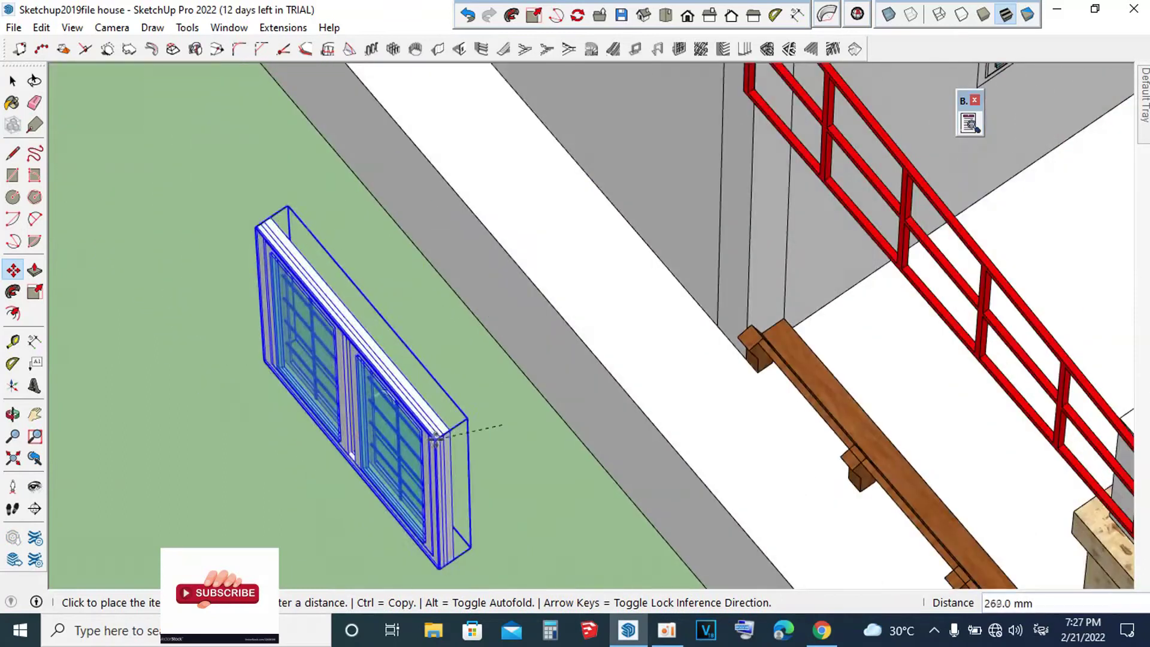
scroll(516, 407, down, 2)
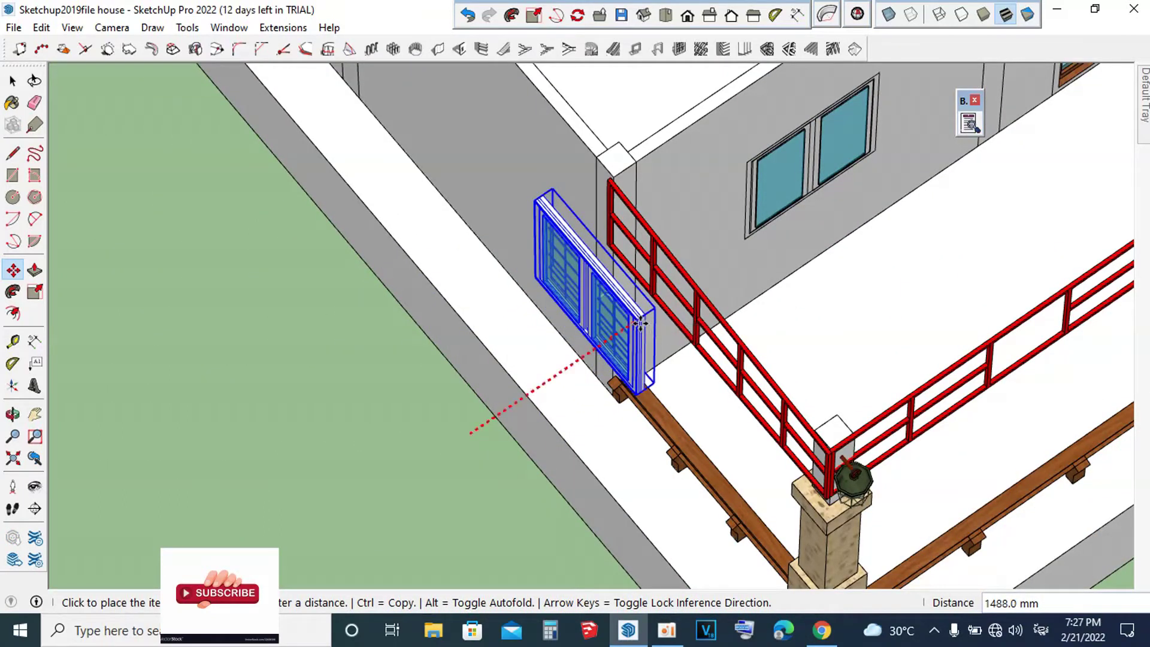
scroll(598, 155, up, 1)
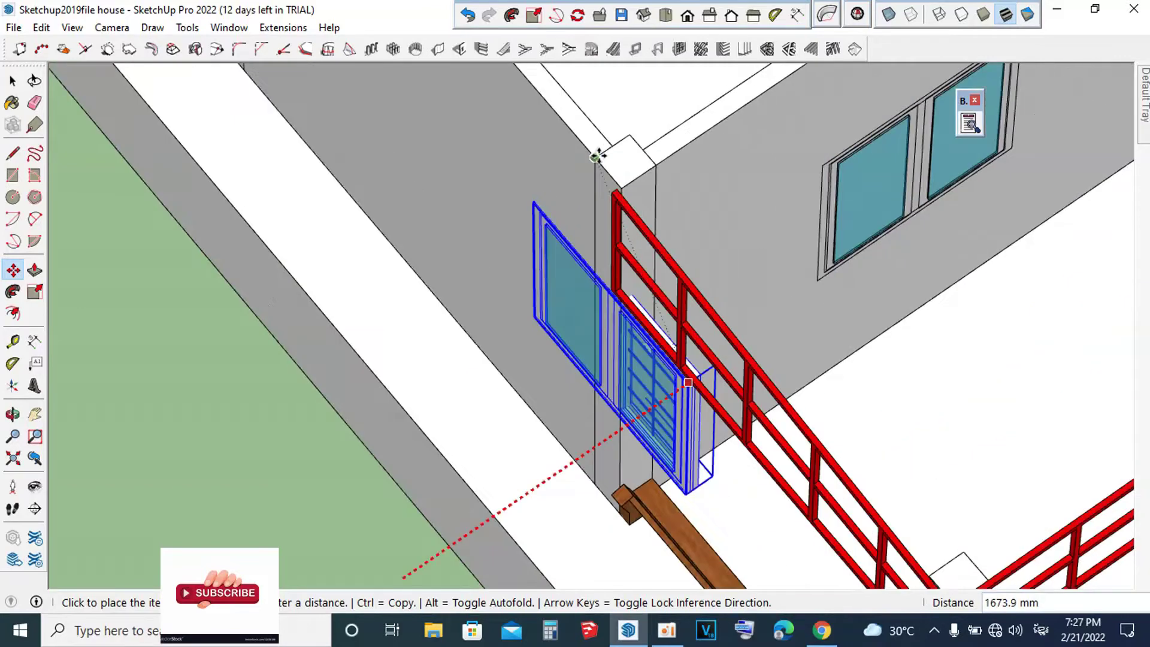
click(597, 155)
scroll(477, 236, down, 3)
mouse_move(477, 236)
middle_down()
mouse_move(120, 179)
mouse_move(591, 249)
middle_up()
scroll(591, 250, up, 2)
Step: Shift the double window further left along the wall
scroll(591, 251, up, 1)
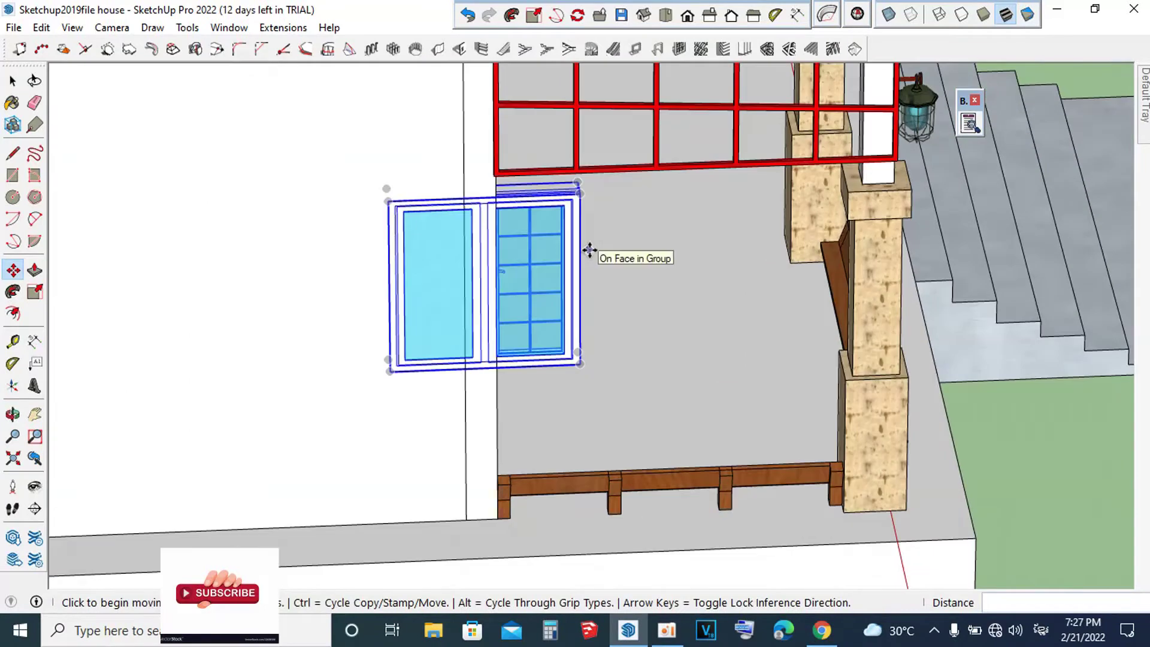
scroll(608, 237, down, 1)
click(590, 207)
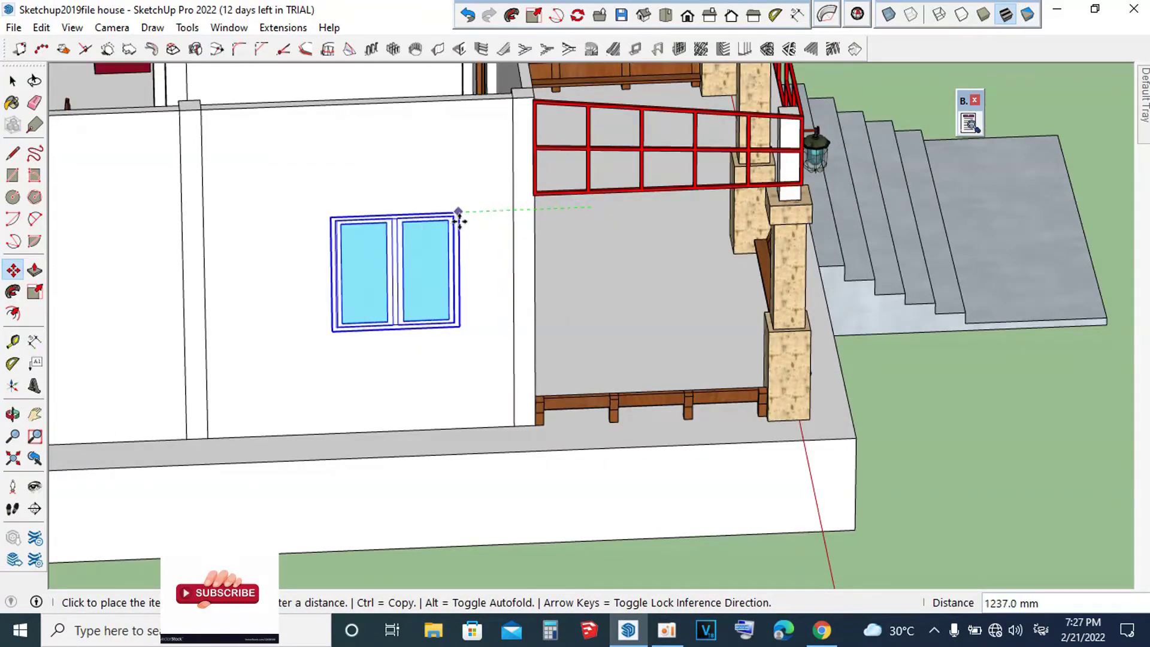
click(459, 221)
scroll(409, 201, up, 3)
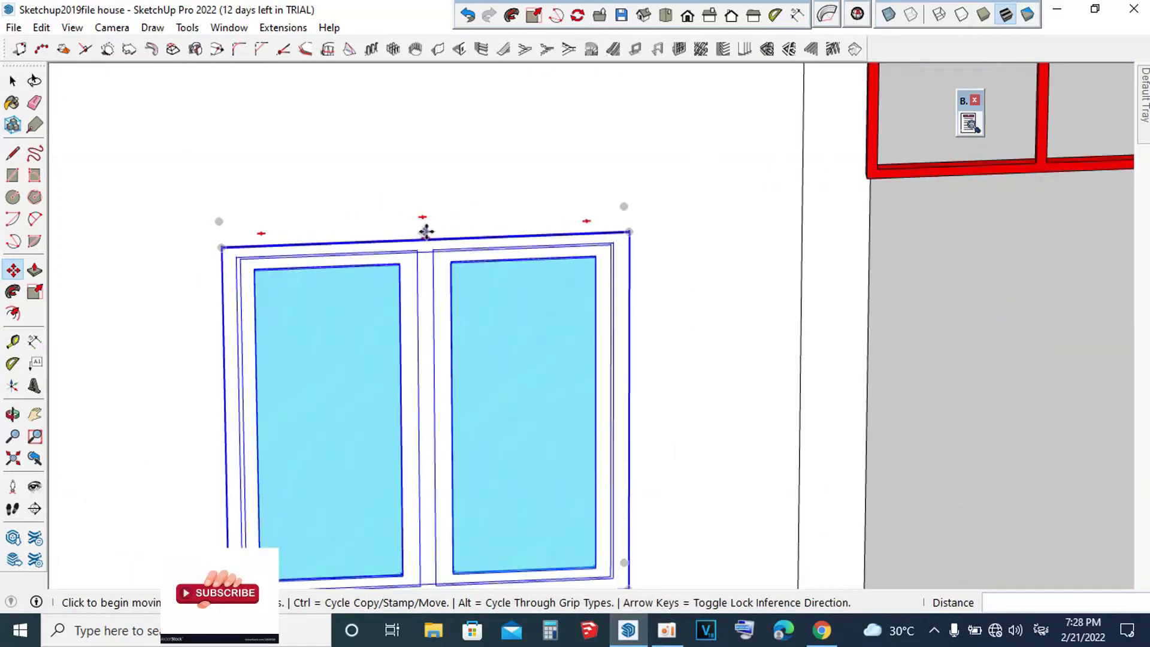
scroll(425, 249, up, 4)
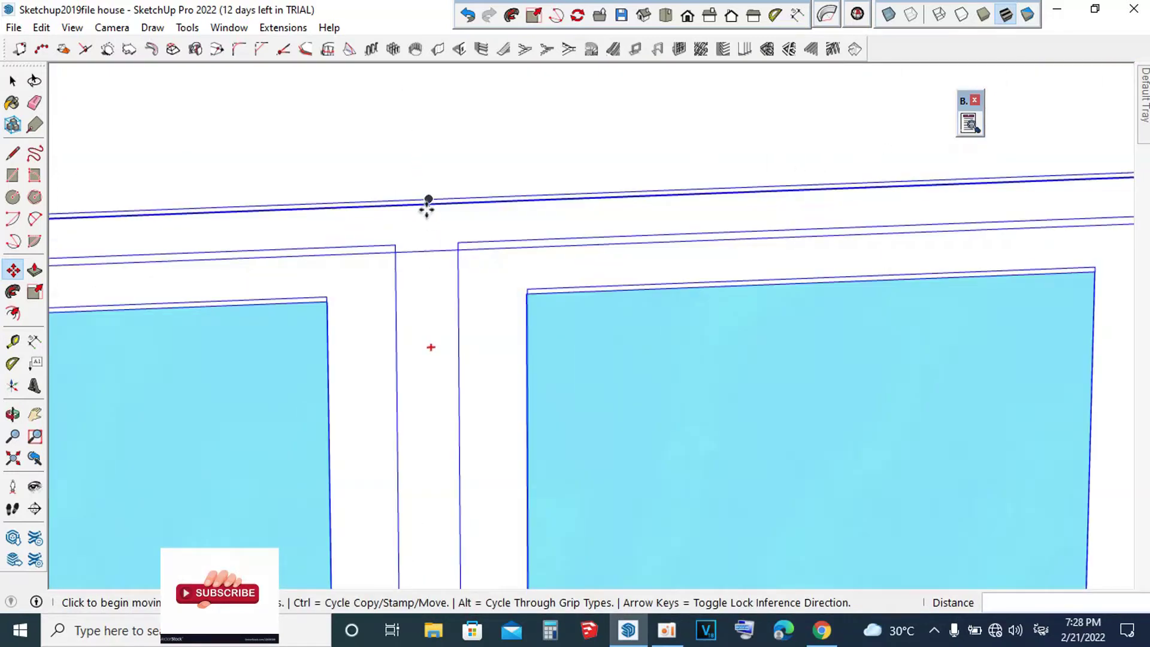
Step: Centre the window on the wall panel by moving it from its top mullion point
click(428, 198)
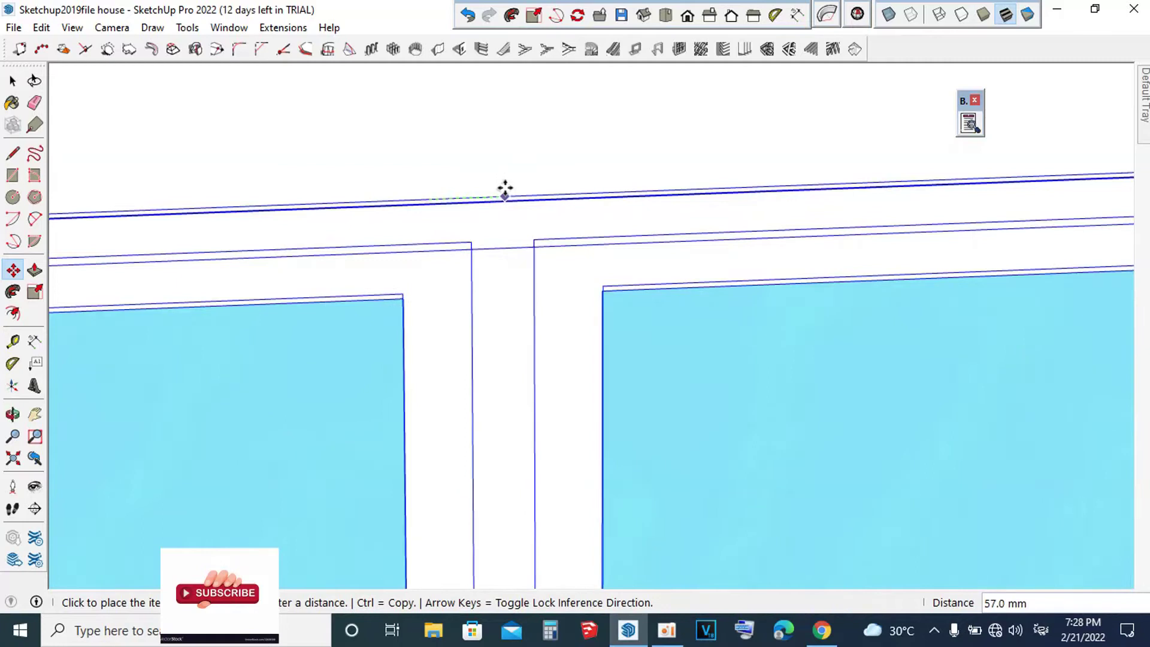
scroll(806, 185, down, 2)
scroll(411, 267, down, 3)
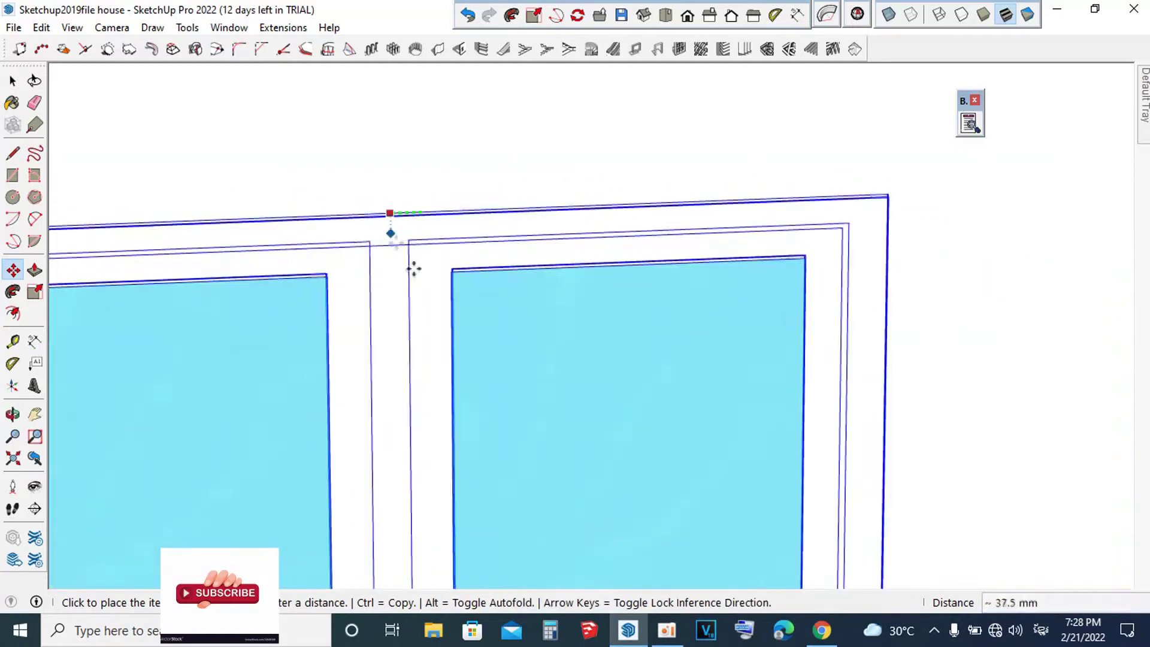
scroll(617, 270, down, 3)
scroll(581, 273, down, 2)
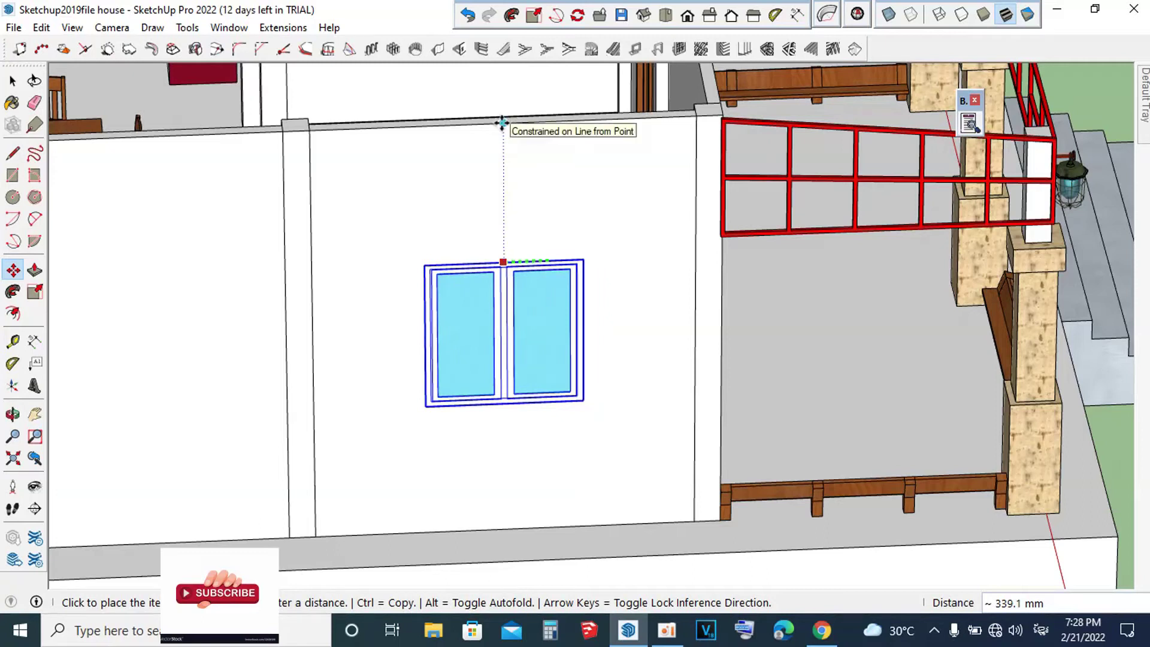
click(502, 123)
scroll(506, 136, down, 3)
Step: Clear the Move tool and orbit to view the side wall from higher up
scroll(522, 160, down, 2)
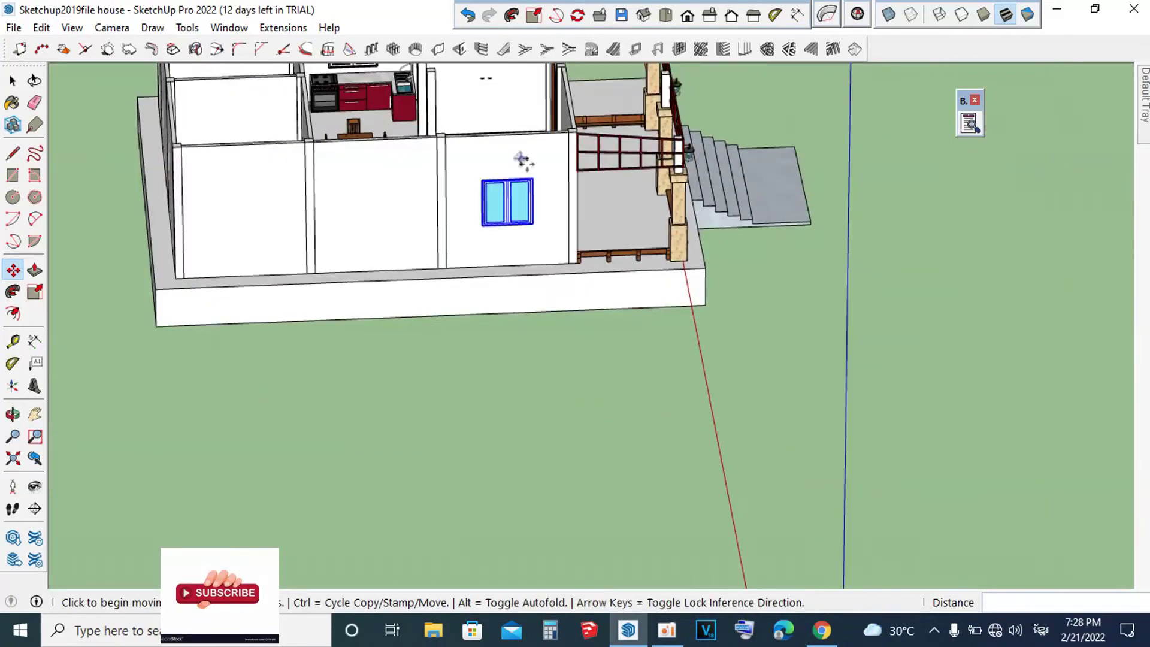
key(space)
scroll(516, 206, up, 2)
scroll(520, 160, up, 3)
scroll(520, 161, down, 3)
middle_drag(547, 180, 585, 117)
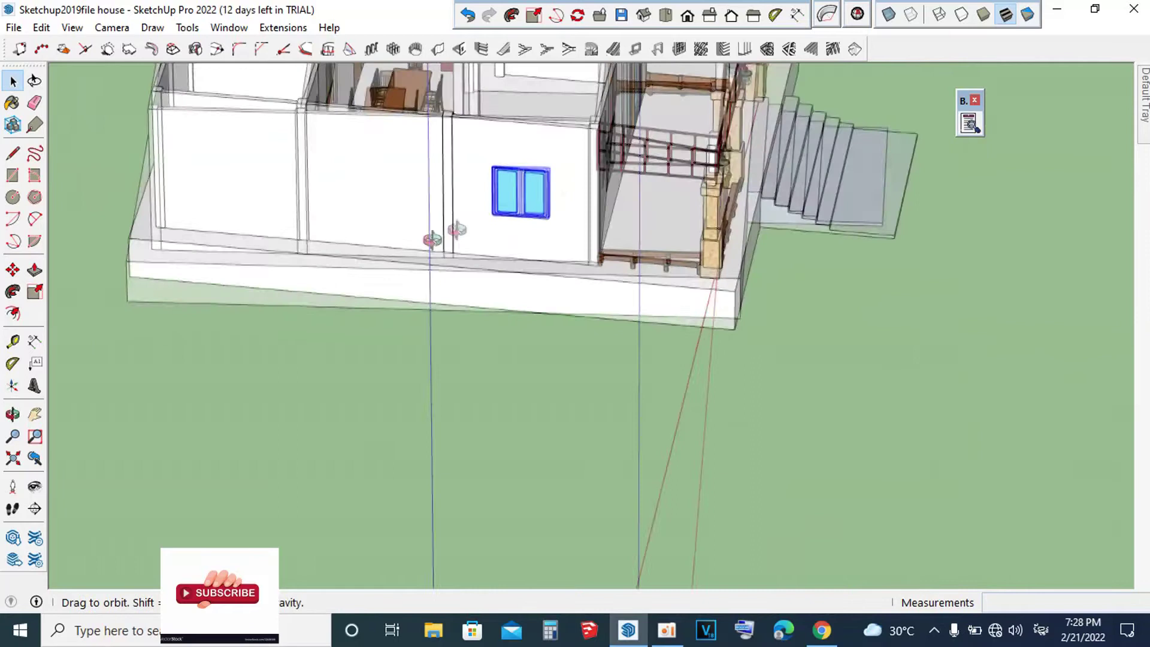
scroll(587, 114, up, 3)
scroll(591, 142, up, 2)
Step: Copy the double window onto the next wall panel, 3100 mm along
key(m)
scroll(604, 154, up, 2)
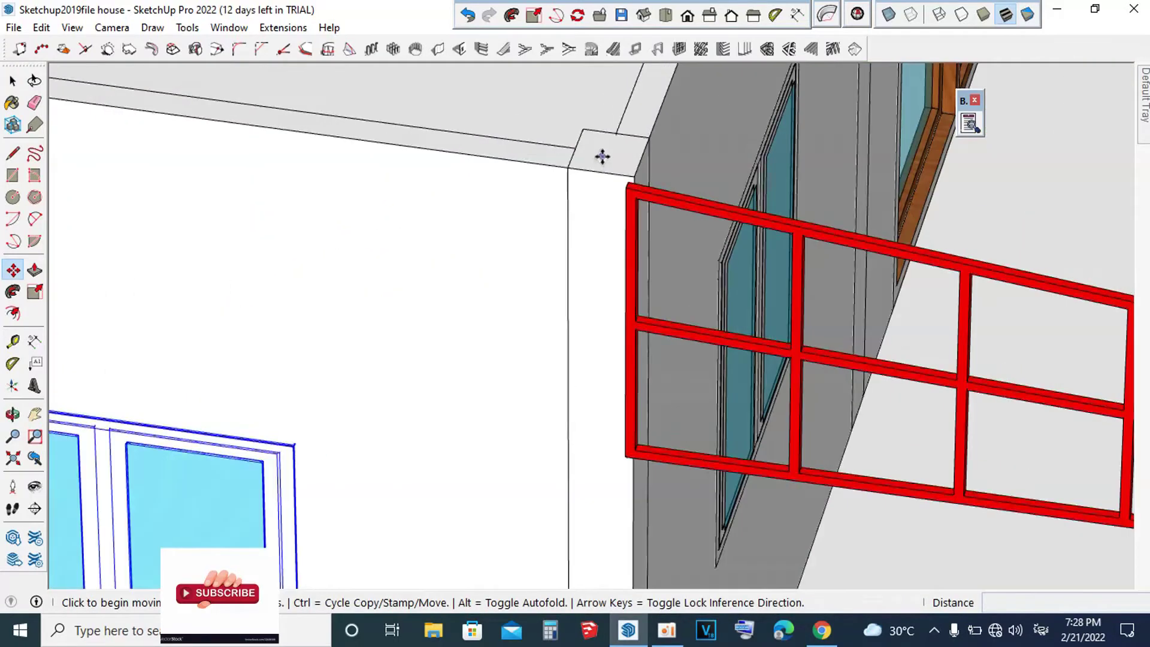
scroll(624, 162, up, 2)
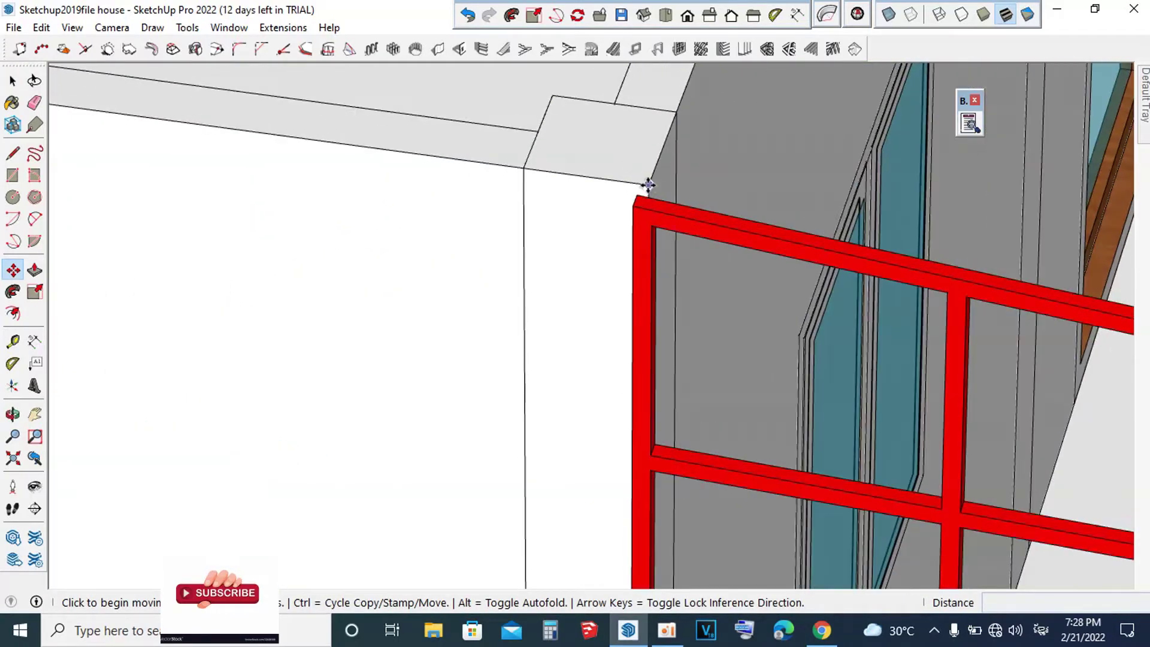
key(ctrl)
scroll(695, 177, down, 3)
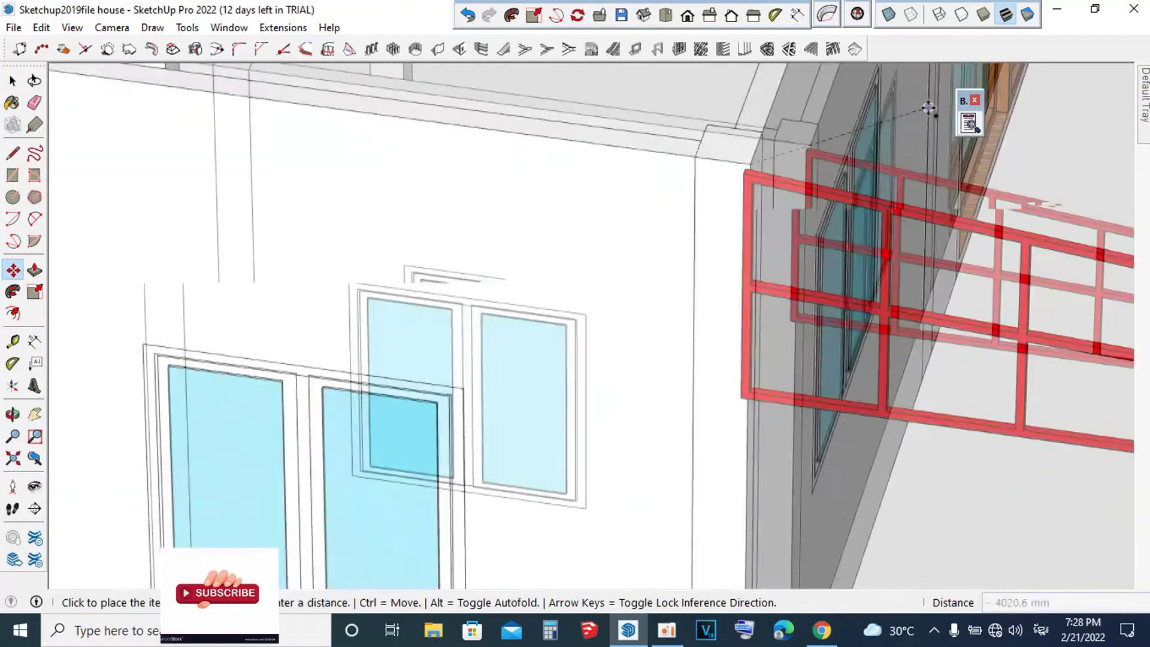
scroll(600, 180, down, 2)
scroll(585, 200, down, 2)
scroll(562, 135, up, 3)
scroll(562, 135, up, 3)
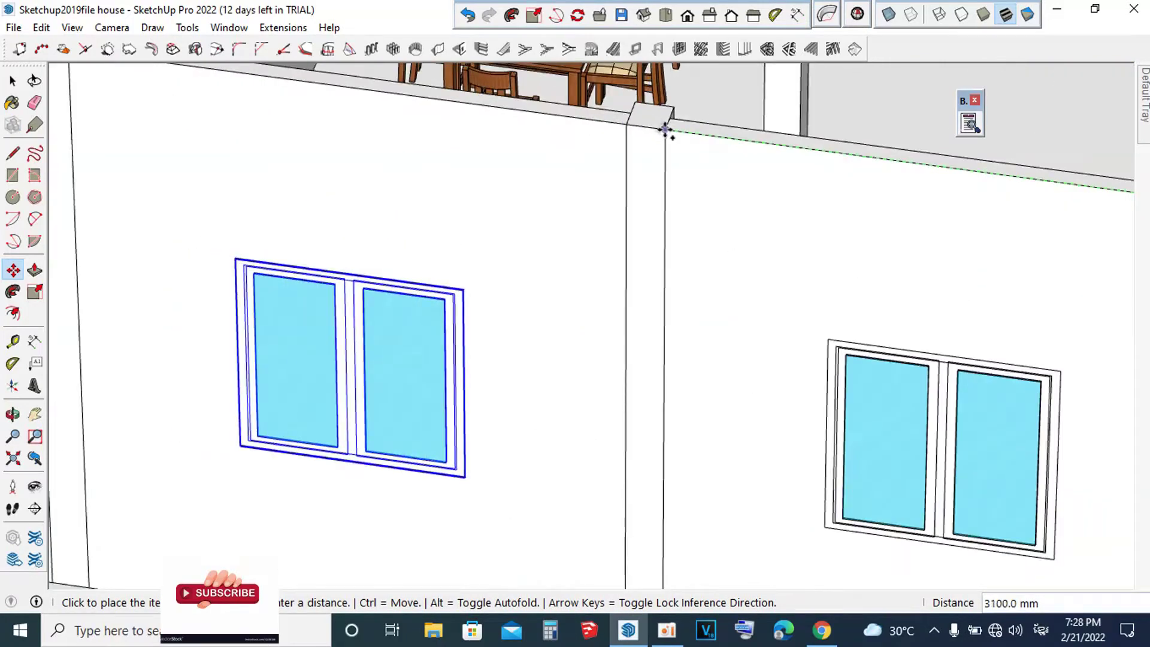
click(665, 128)
scroll(839, 154, down, 3)
scroll(774, 190, down, 2)
Step: Add a third window copy 3100 mm further on the leftmost panel, snapping from the column top
middle_drag(774, 190, 990, 82)
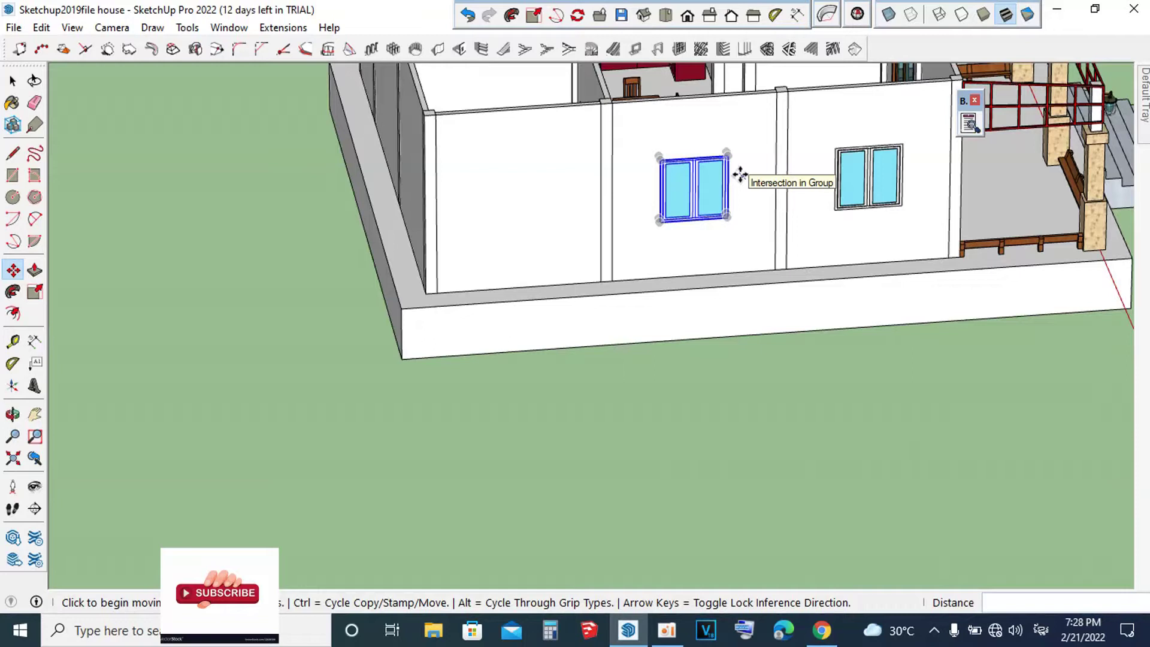
scroll(753, 185, up, 3)
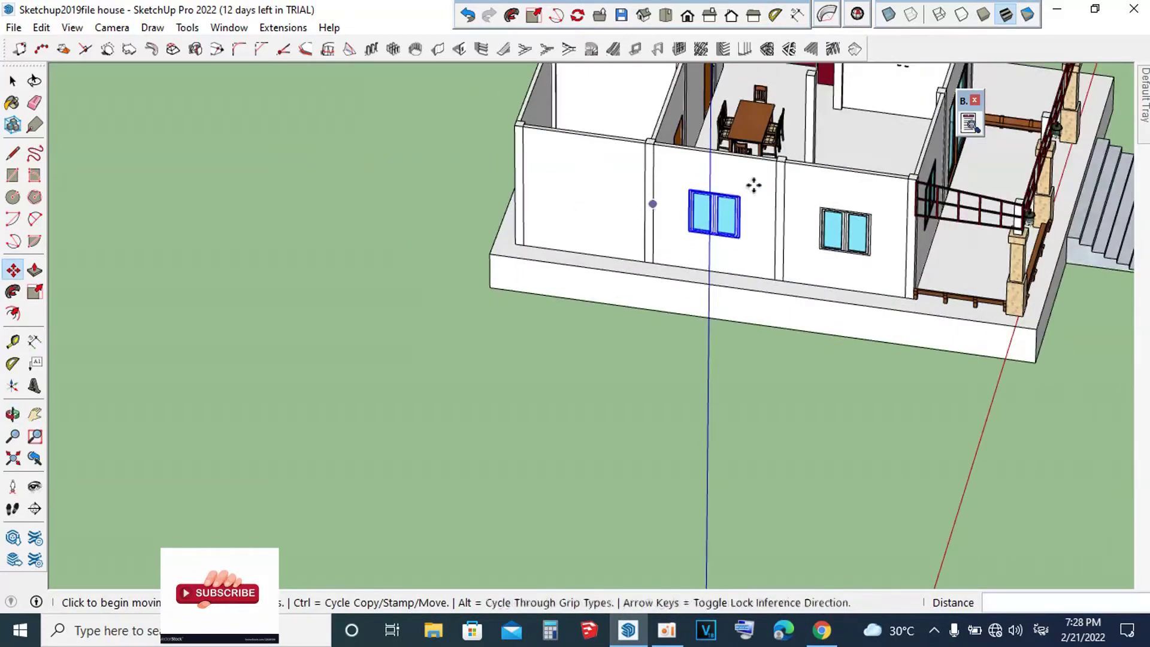
scroll(767, 168, up, 3)
scroll(793, 133, up, 3)
scroll(792, 133, up, 3)
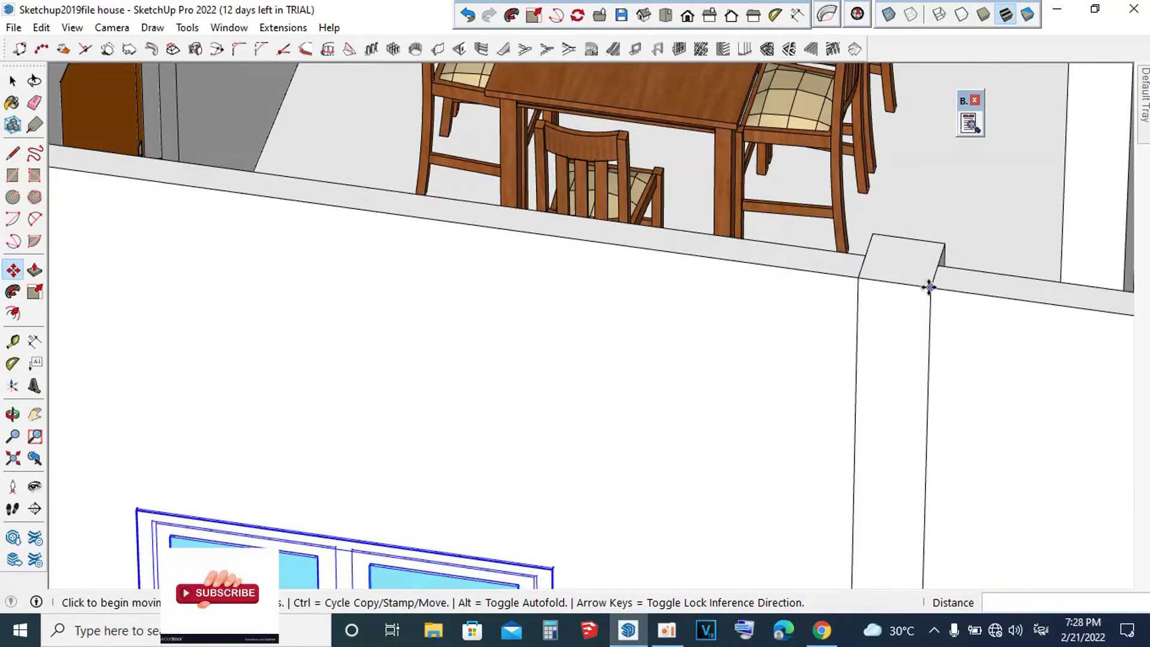
click(930, 289)
scroll(887, 270, down, 5)
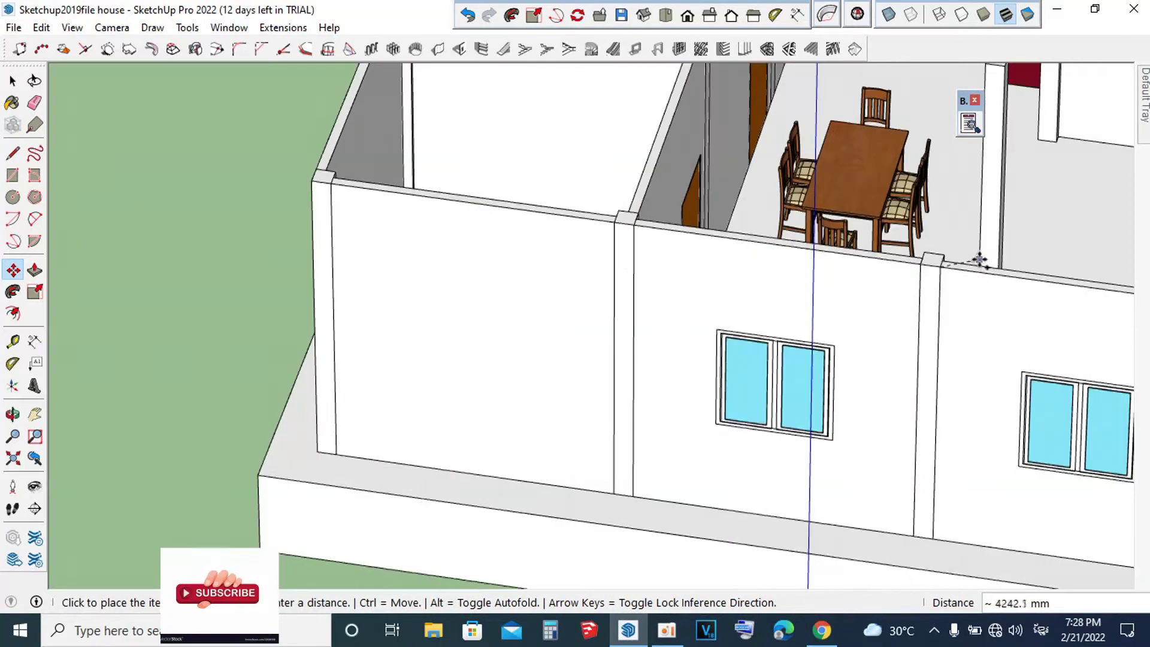
scroll(637, 231, up, 4)
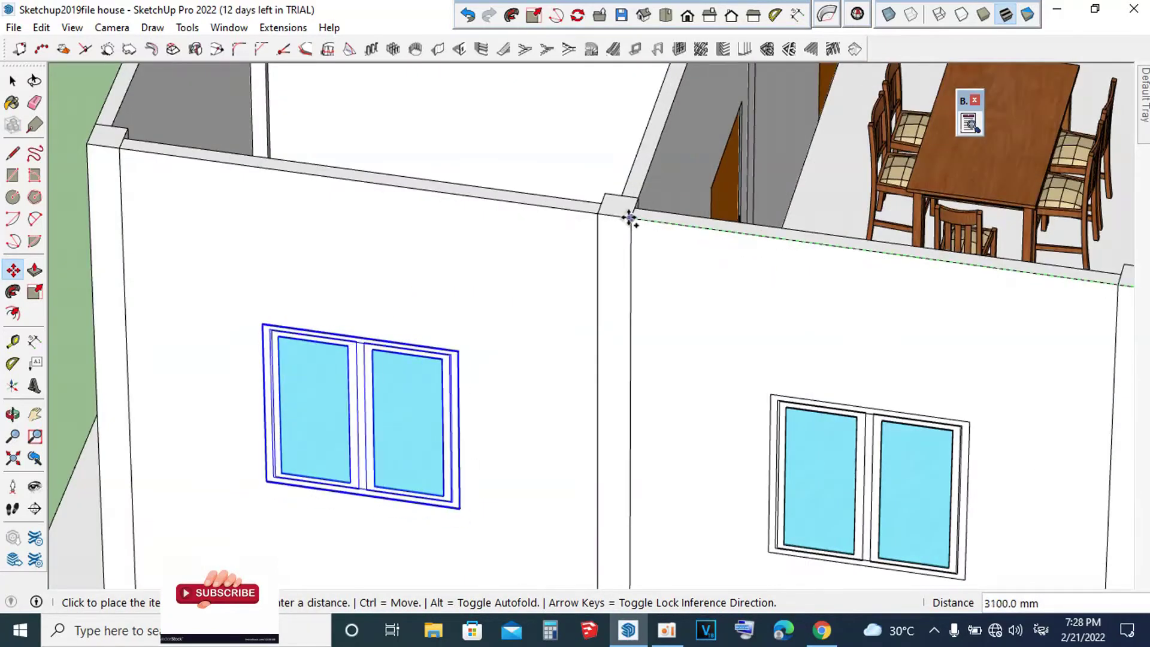
click(629, 219)
scroll(725, 244, down, 4)
scroll(722, 264, down, 3)
middle_drag(721, 264, 796, 262)
Step: Inside the left wall group, draw a rectangle over the window outline
key(space)
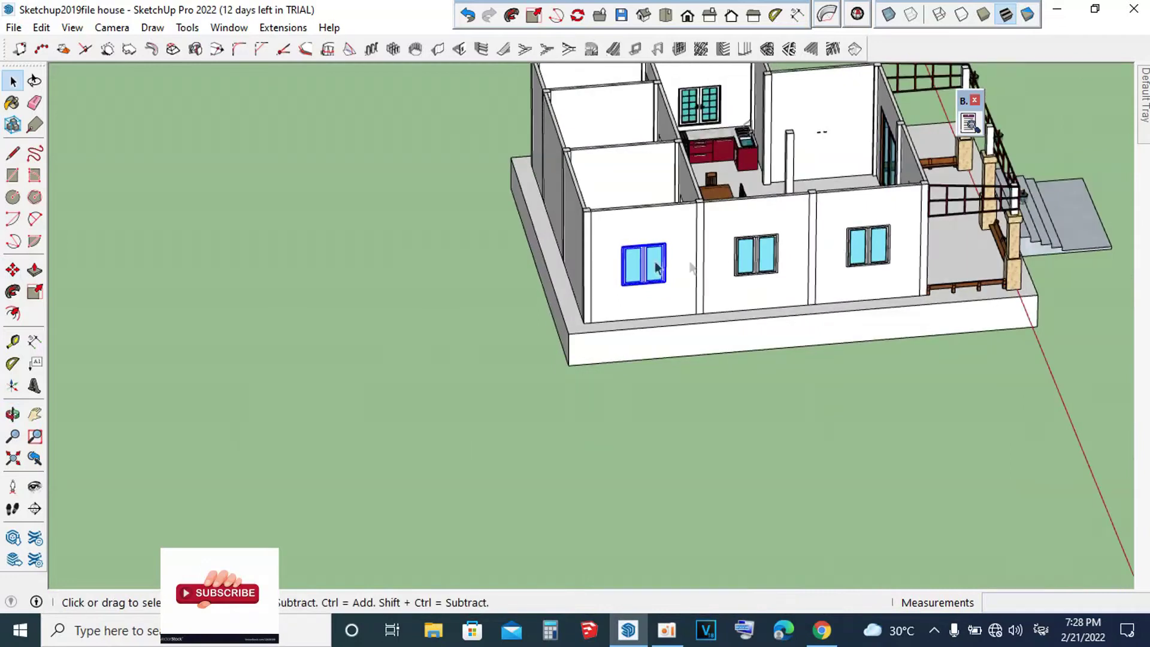
scroll(657, 268, up, 3)
scroll(659, 222, down, 2)
double_click(671, 230)
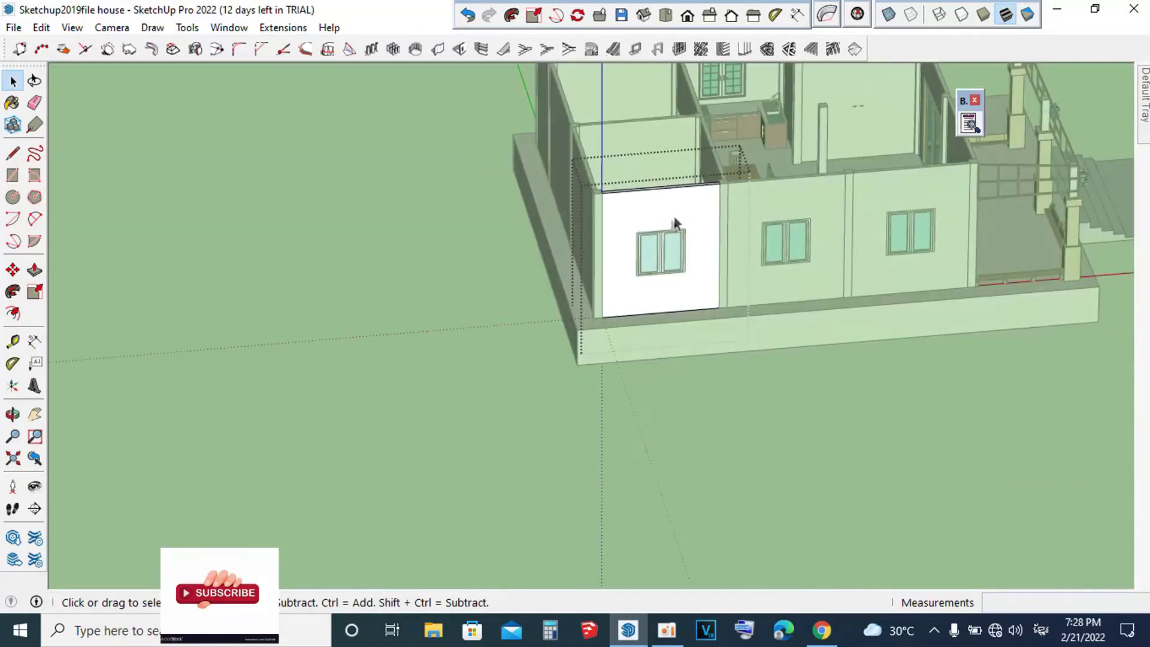
click(676, 221)
scroll(642, 240, up, 2)
scroll(642, 240, up, 1)
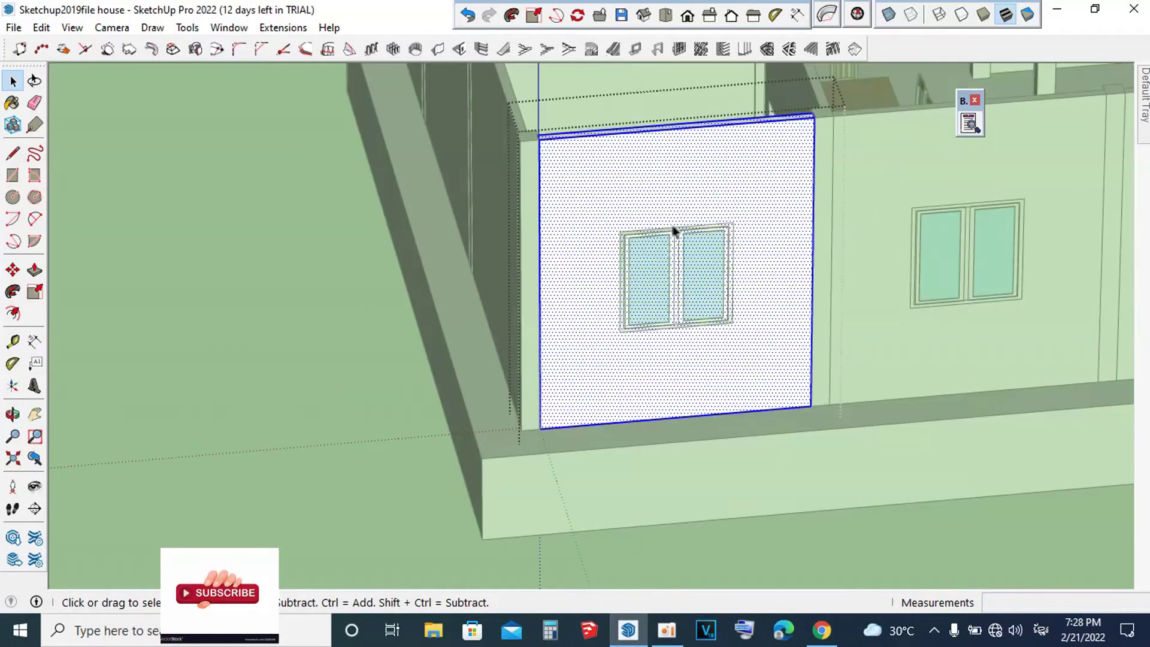
scroll(671, 232, up, 1)
scroll(672, 230, up, 1)
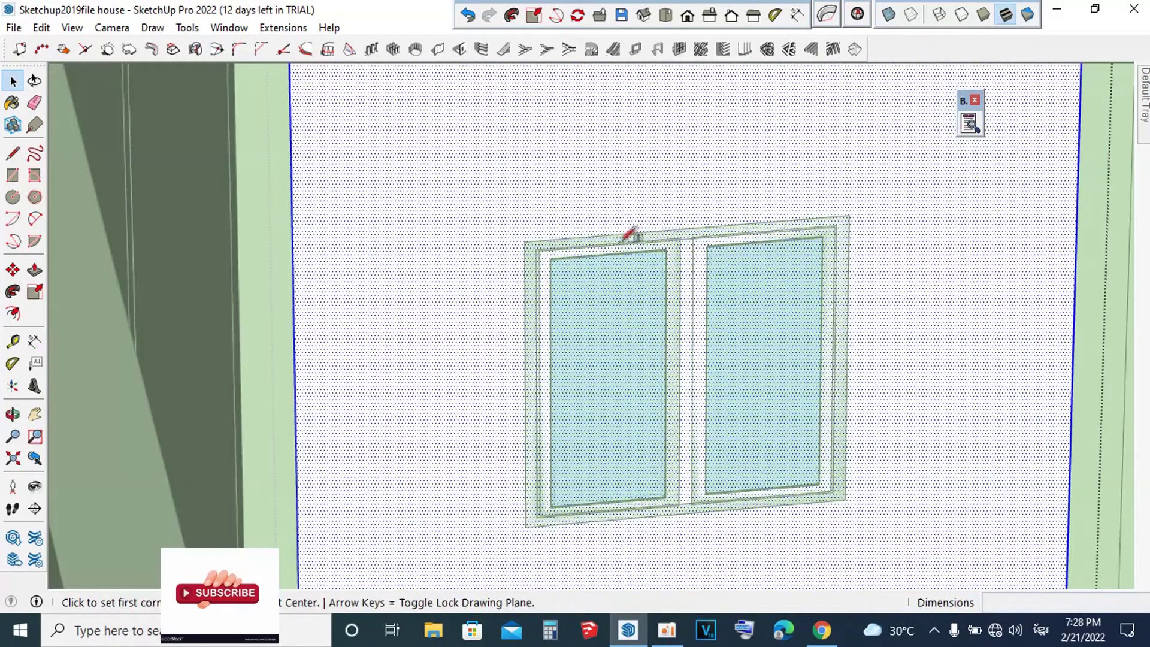
click(525, 242)
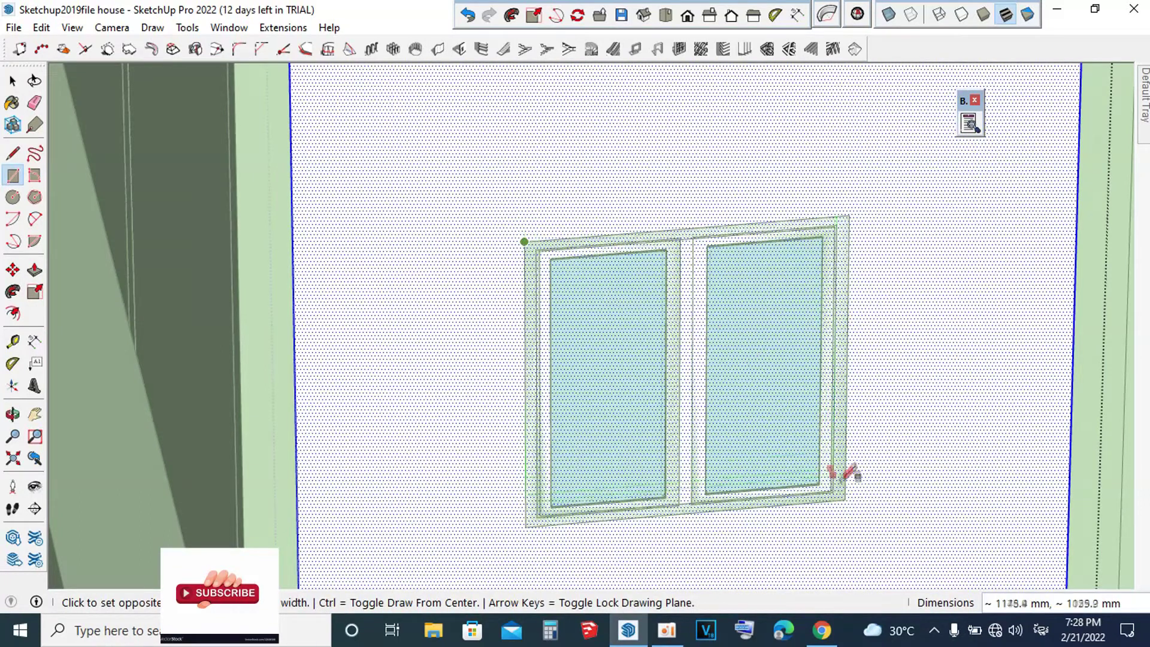
click(845, 498)
Step: Push the window rectangle 100 mm back through the wall
scroll(611, 326, down, 3)
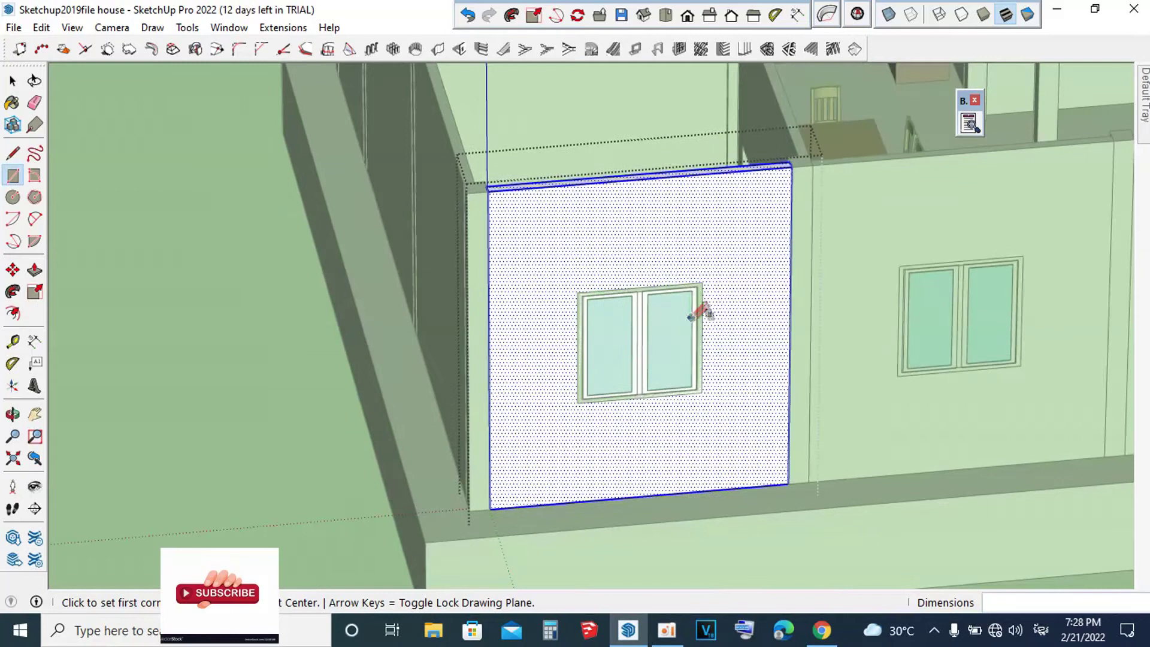
scroll(698, 312, down, 1)
key(space)
click(667, 347)
key(p)
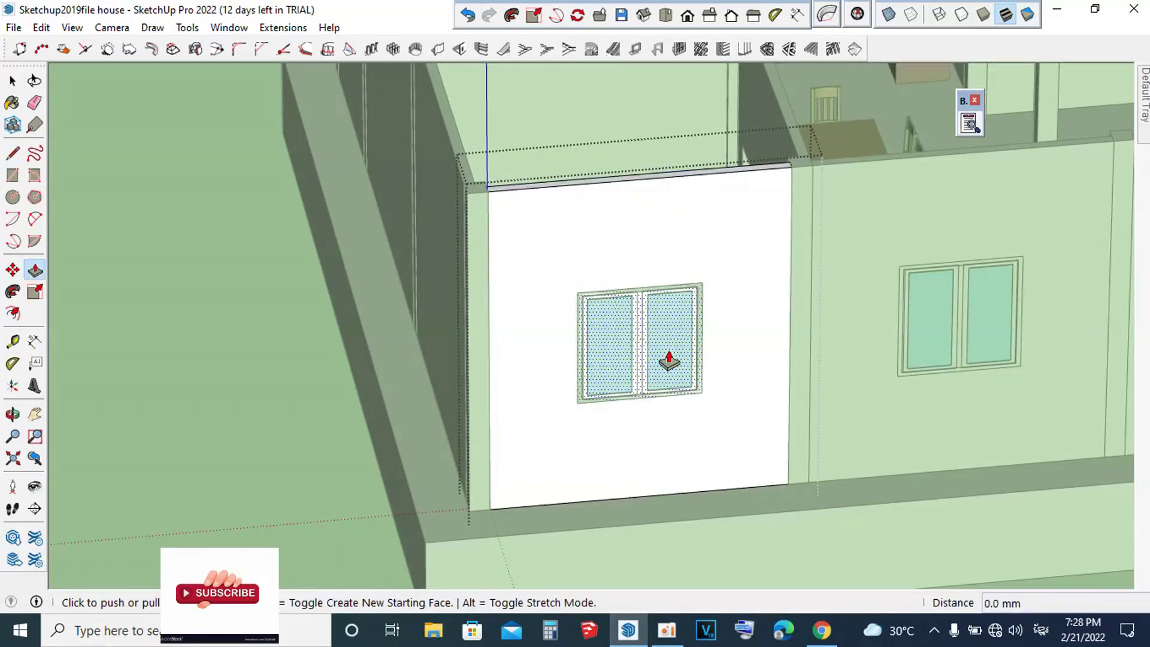
click(669, 360)
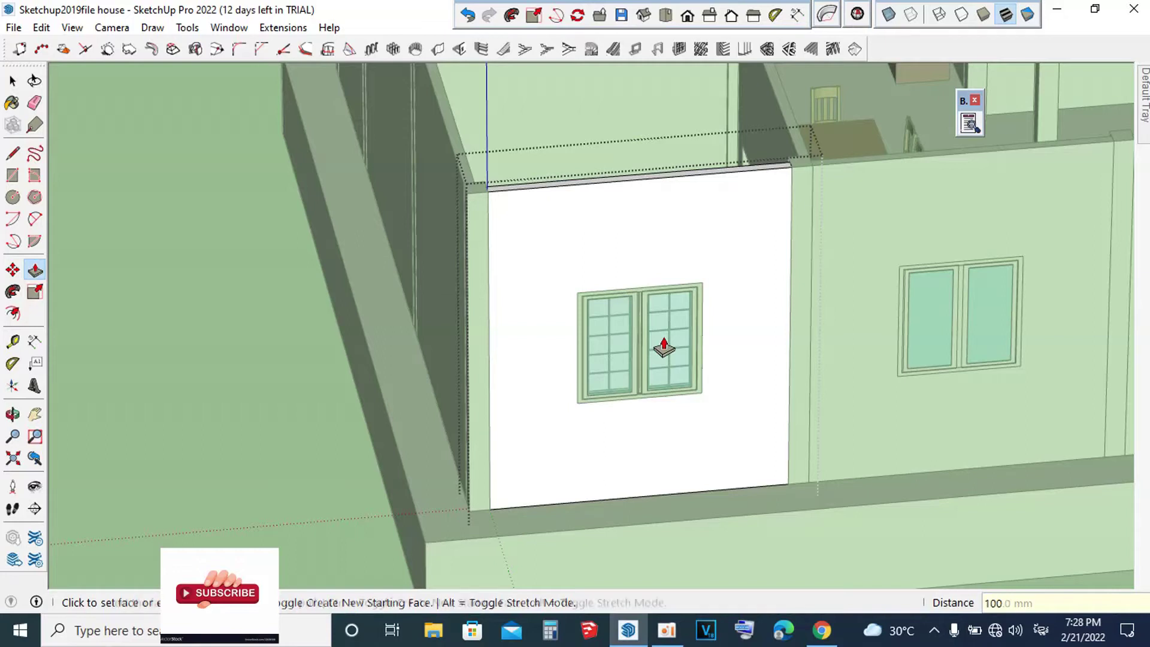
key(space)
scroll(740, 314, down, 3)
Step: Inside the middle wall group, draw a rectangle covering the window
scroll(799, 290, up, 2)
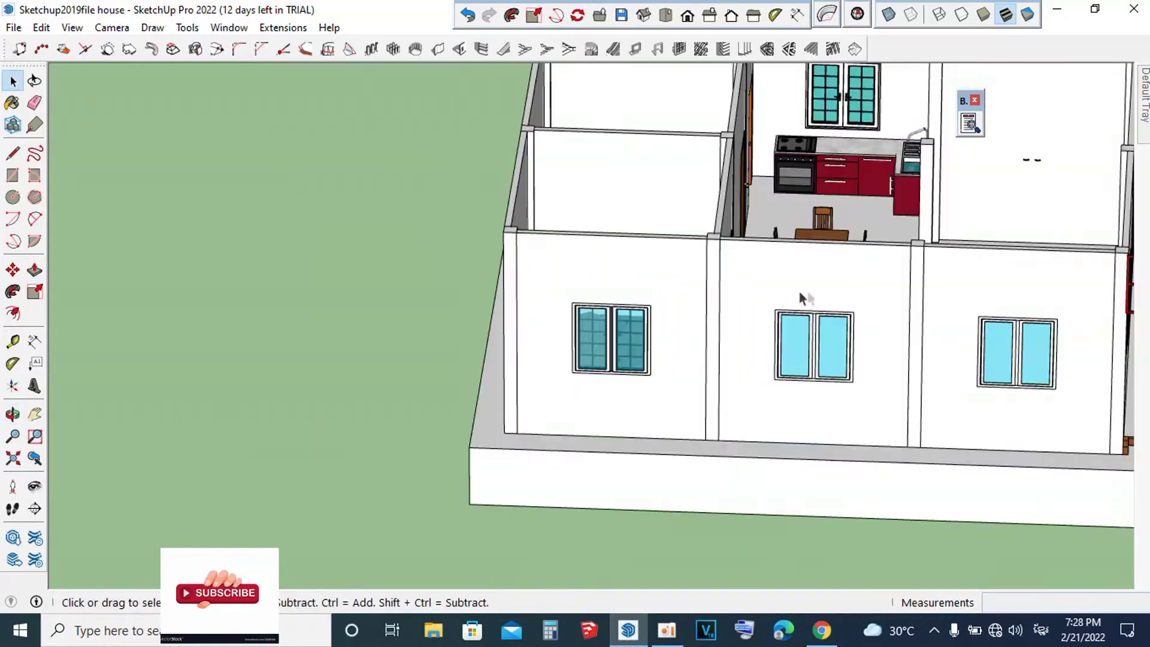
double_click(800, 290)
click(817, 289)
scroll(797, 327, up, 3)
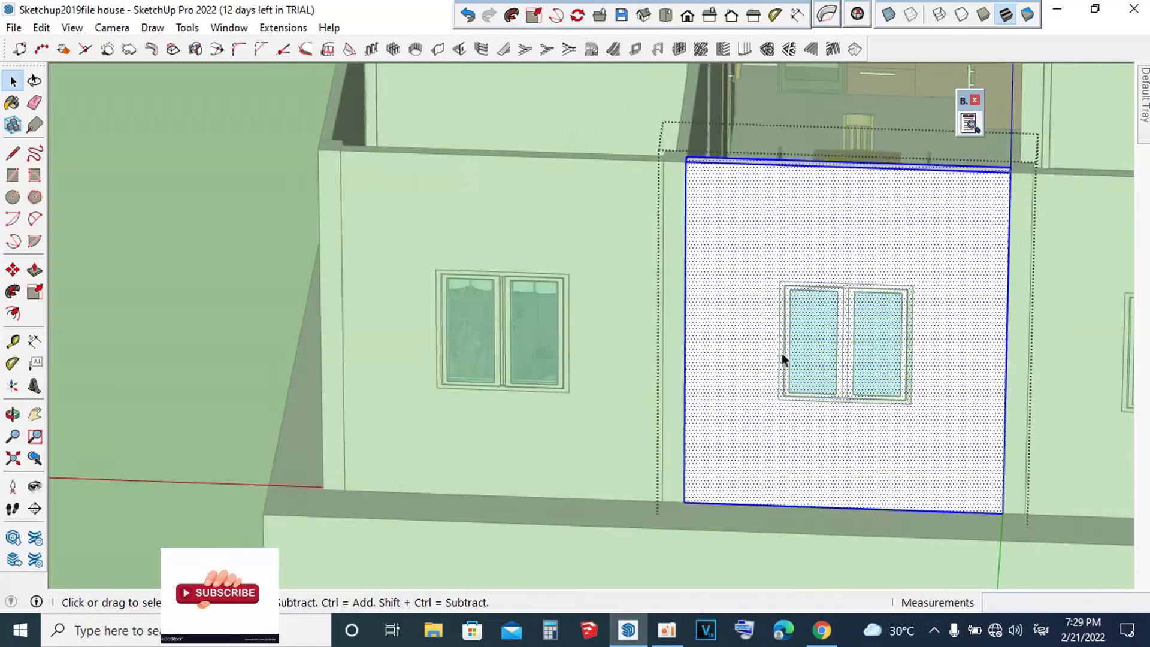
scroll(783, 355, up, 2)
key(r)
scroll(779, 305, up, 2)
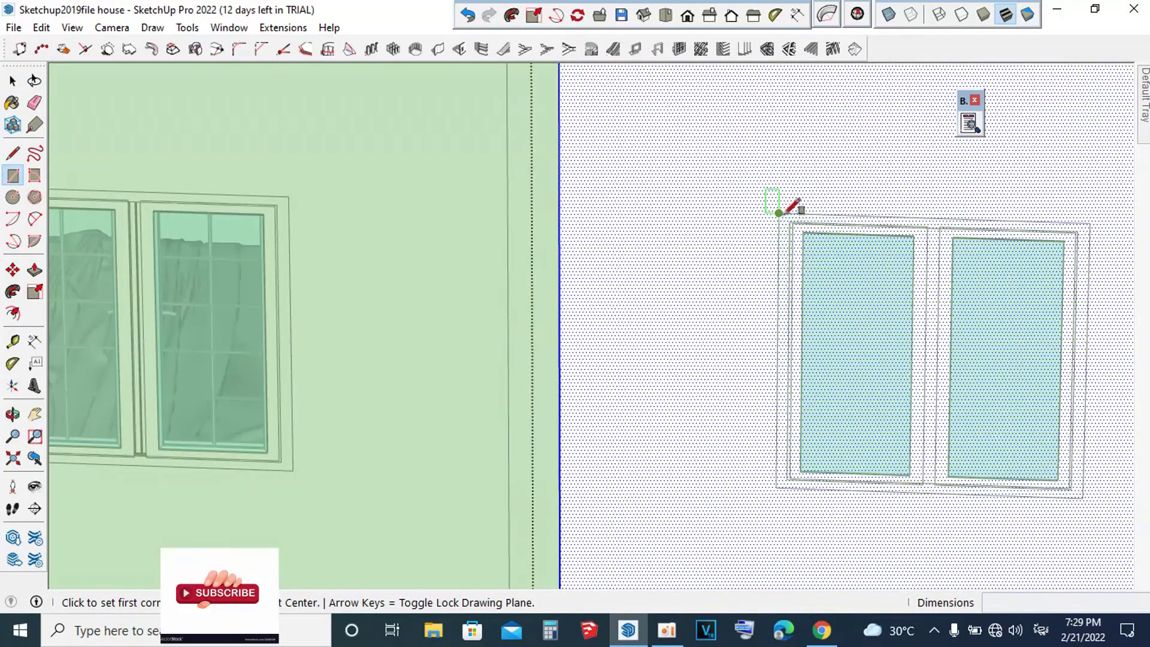
click(779, 213)
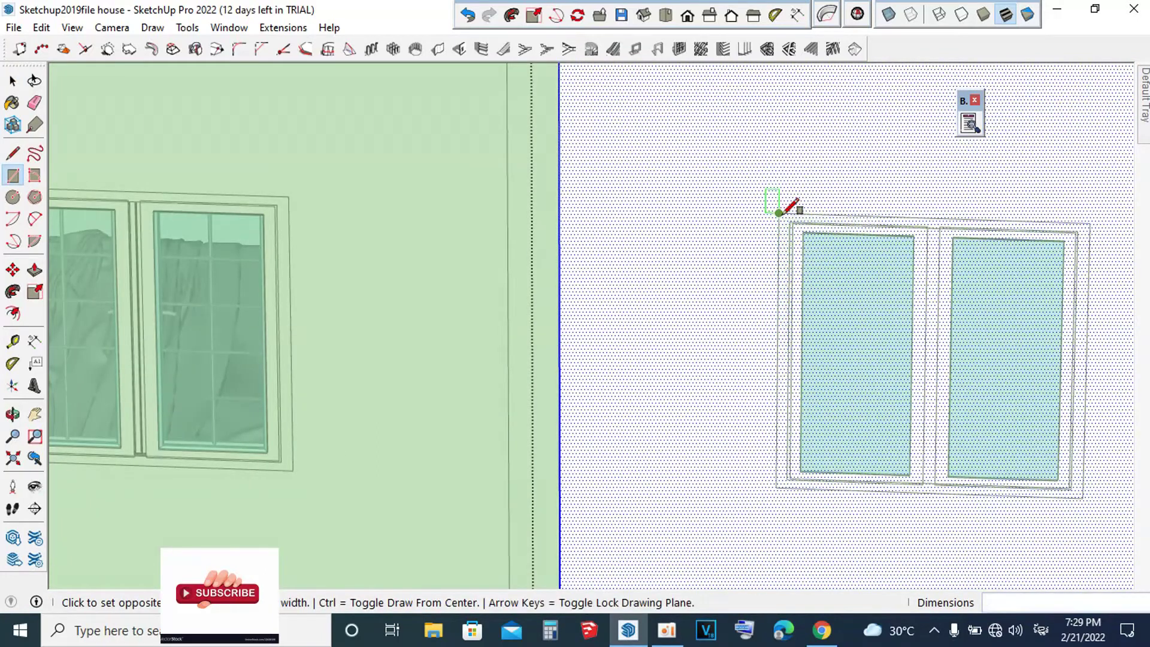
click(1082, 497)
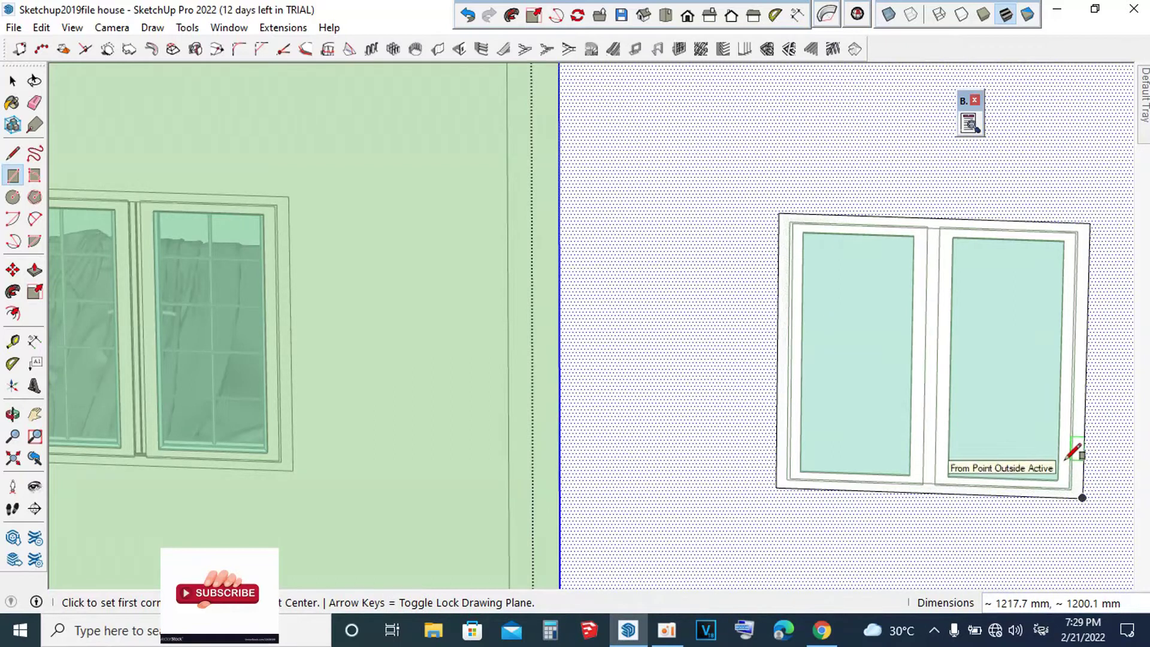
Step: Push the window face 100 mm into the wall, after cancelling a stray move
key(m)
click(1041, 452)
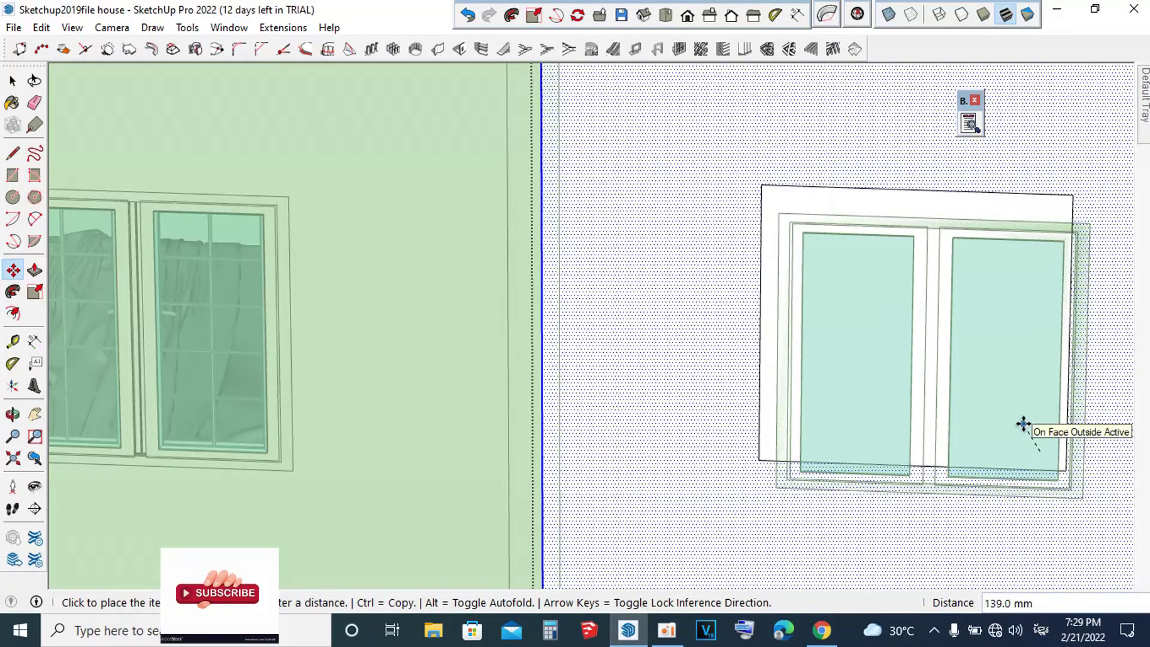
key(Escape)
key(p)
click(1020, 470)
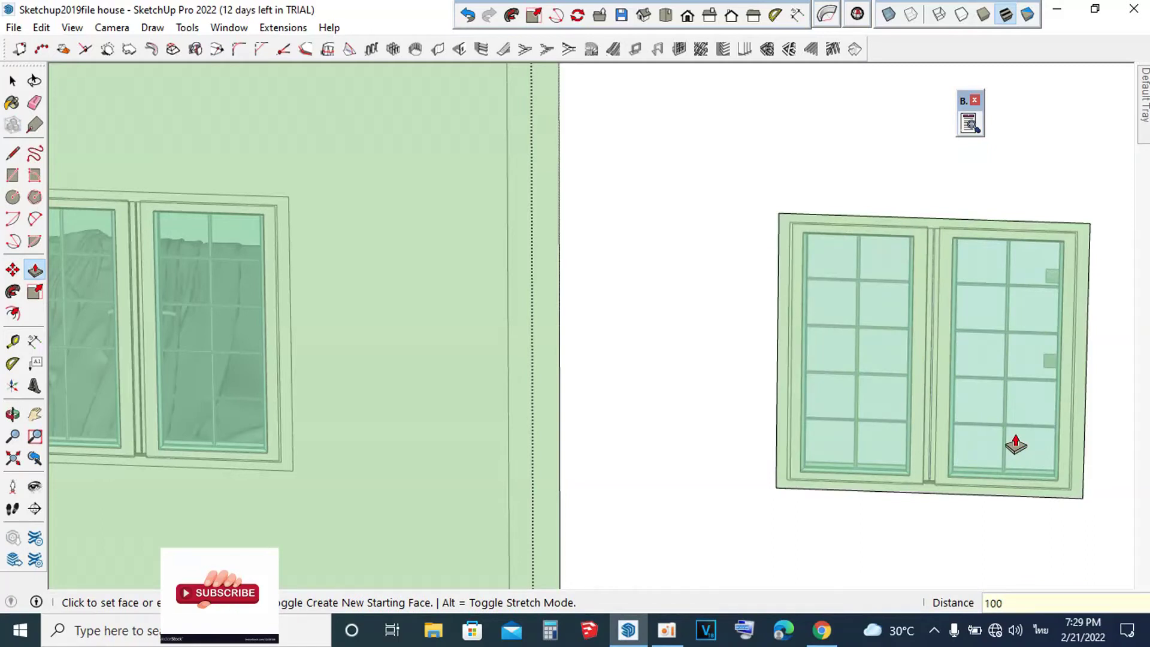
key(Return)
scroll(1012, 440, down, 5)
key(space)
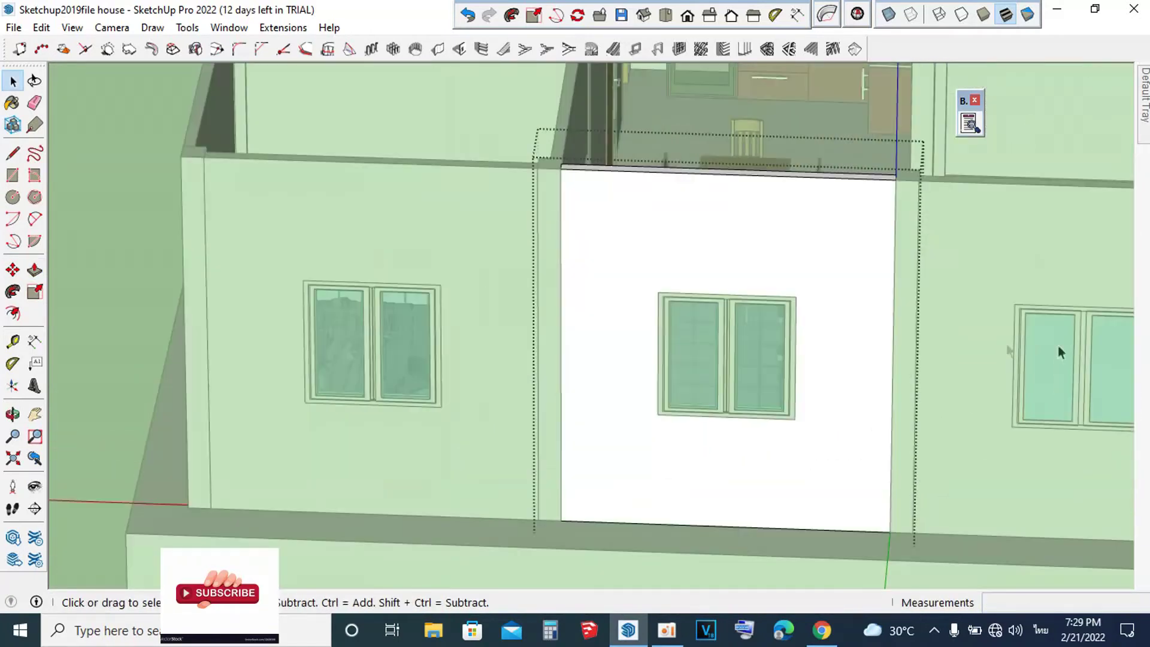
scroll(627, 314, down, 5)
Step: Draw a rectangle around the window on the rightmost wall panel
click(860, 287)
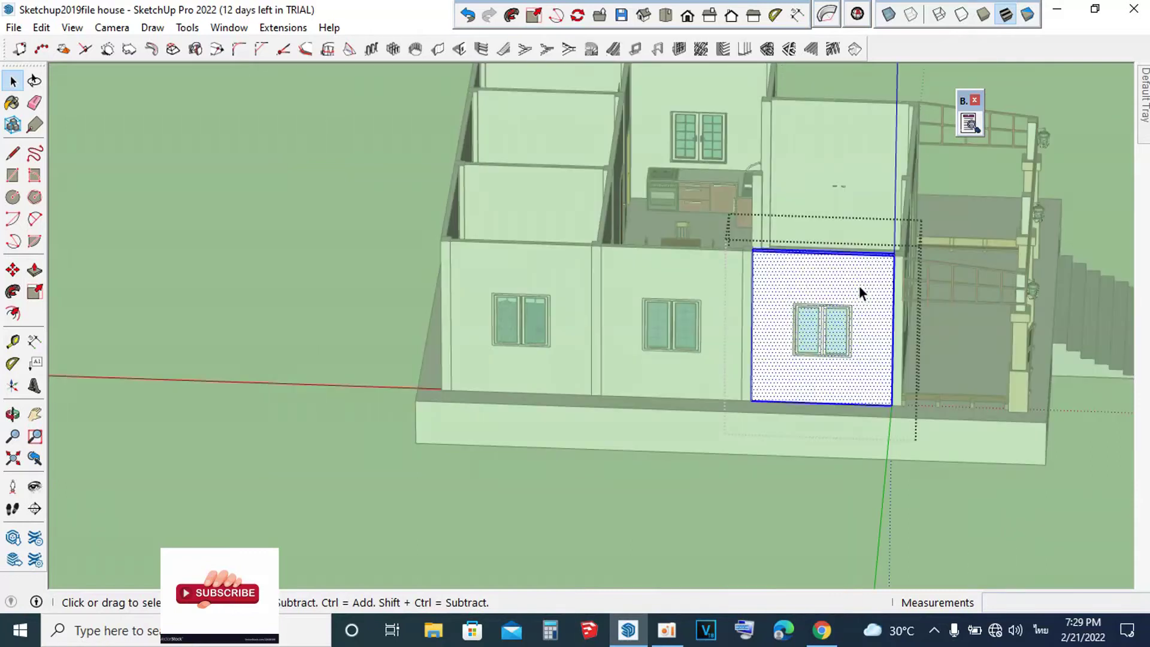
scroll(829, 311, up, 3)
scroll(816, 336, up, 3)
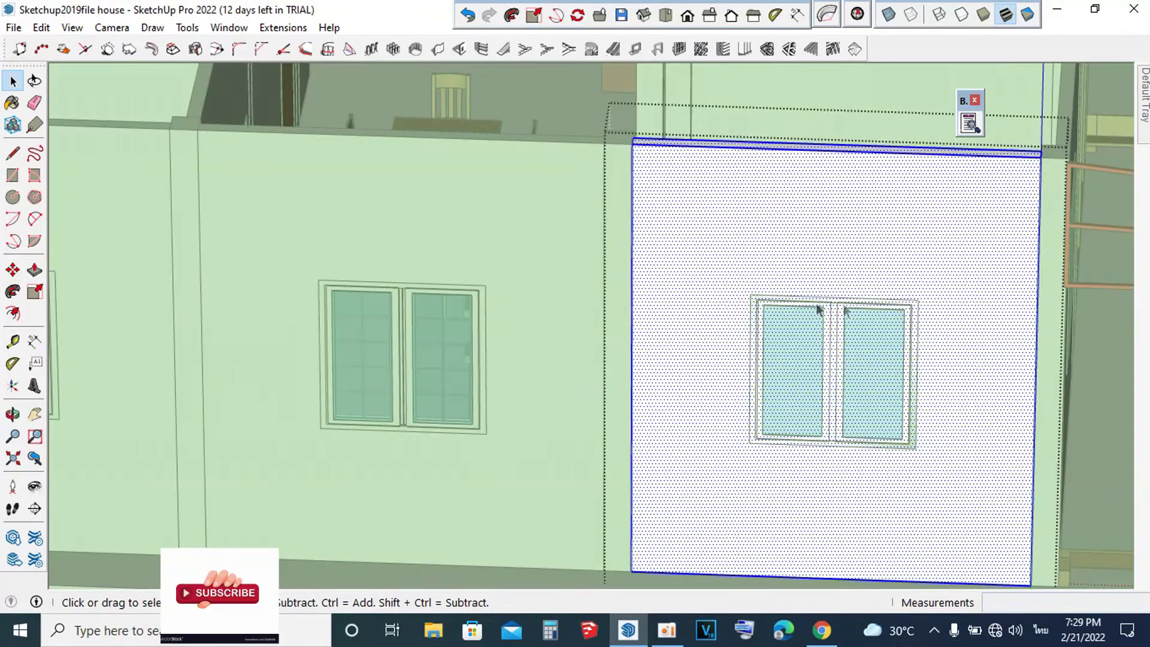
scroll(750, 311, up, 3)
scroll(760, 283, up, 3)
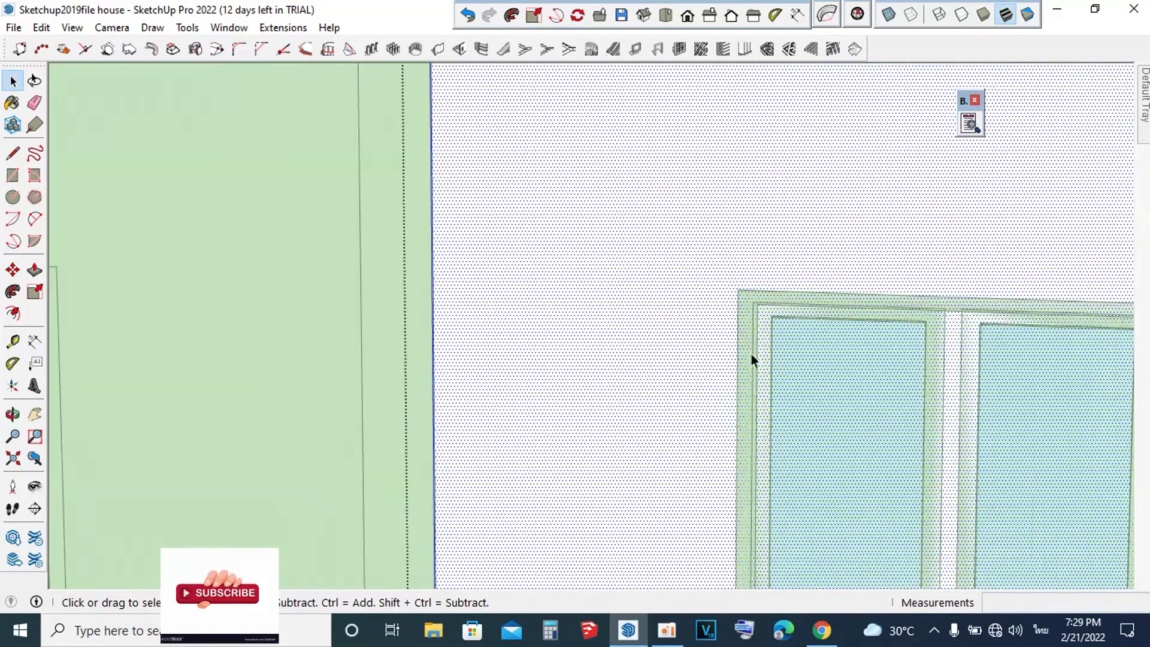
click(737, 290)
scroll(741, 197, down, 5)
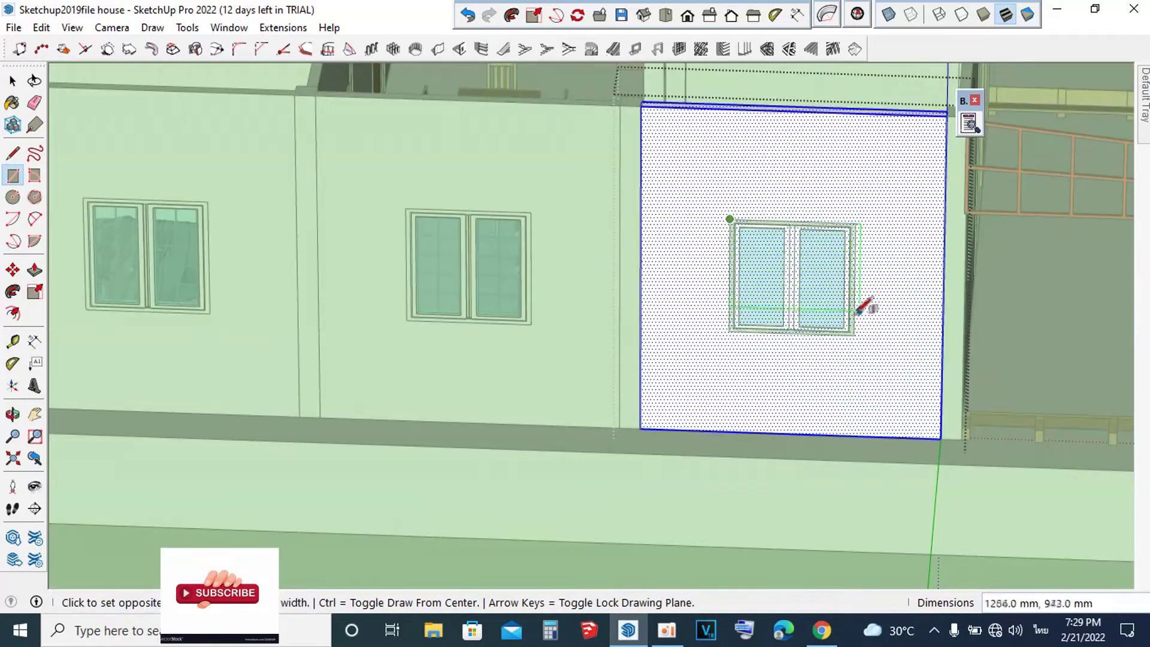
scroll(865, 336, up, 2)
click(856, 354)
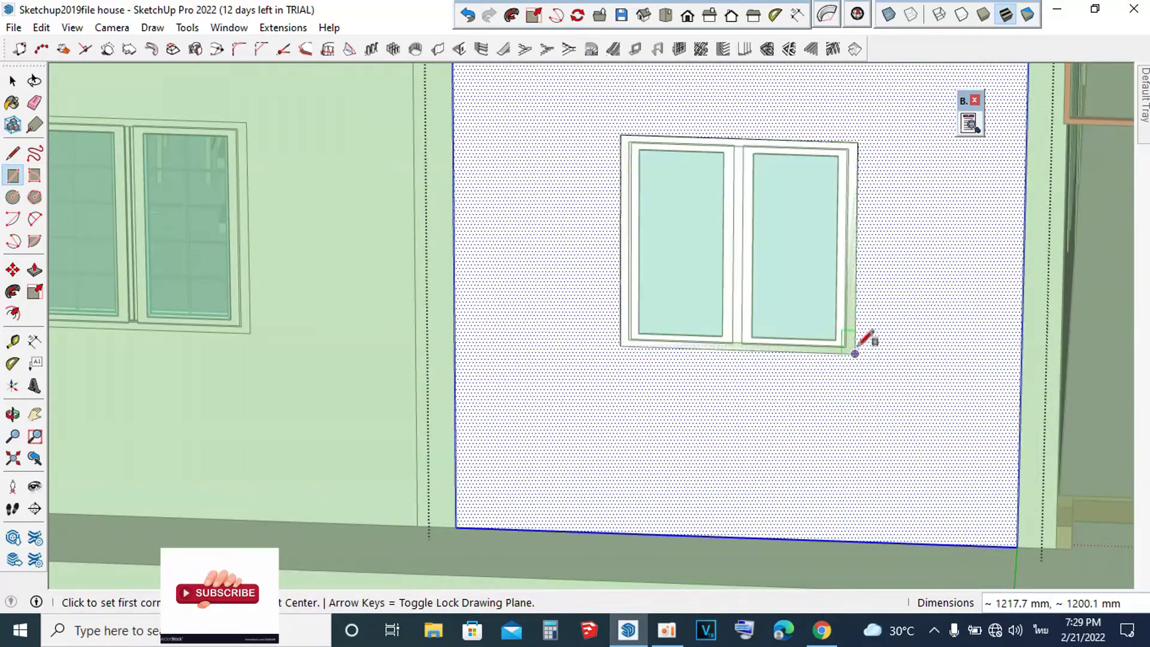
Step: Push the window rectangle 100 mm into the wall
key(space)
click(796, 296)
key(p)
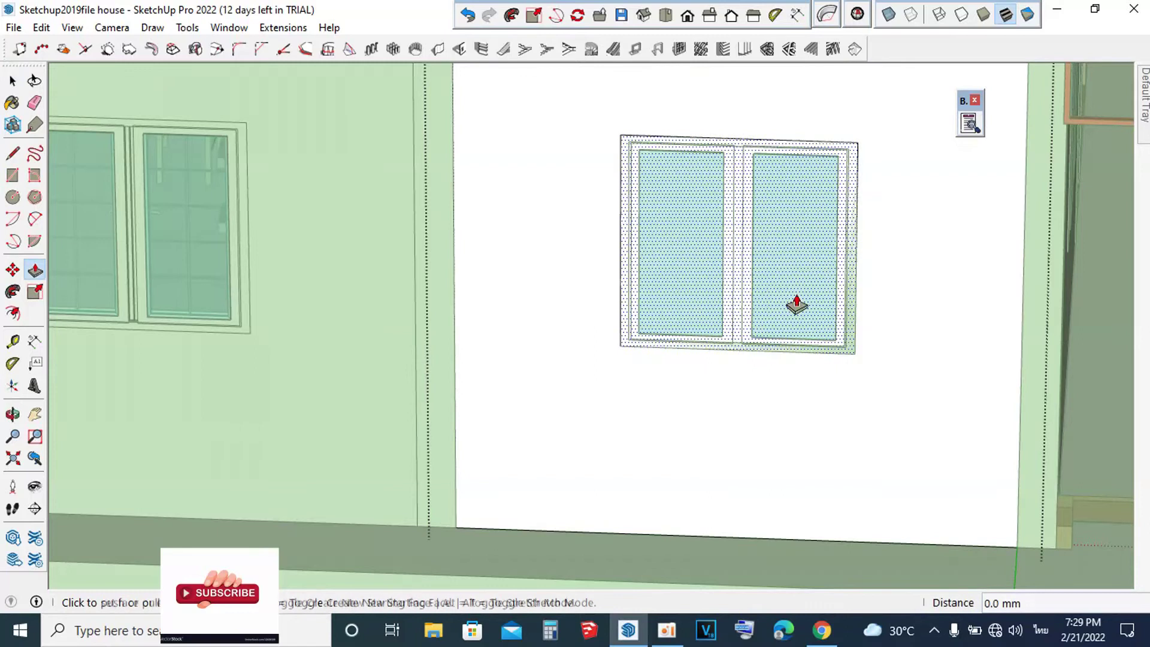
click(796, 301)
text(100)
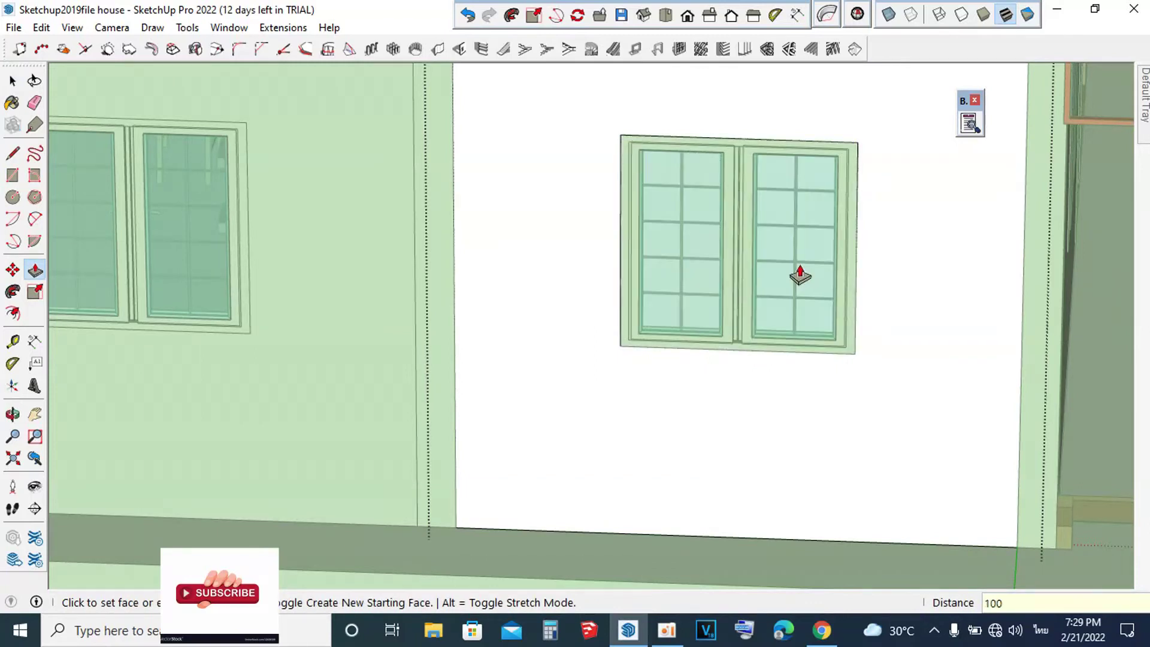
key(Return)
key(space)
scroll(797, 270, down, 5)
scroll(844, 256, down, 4)
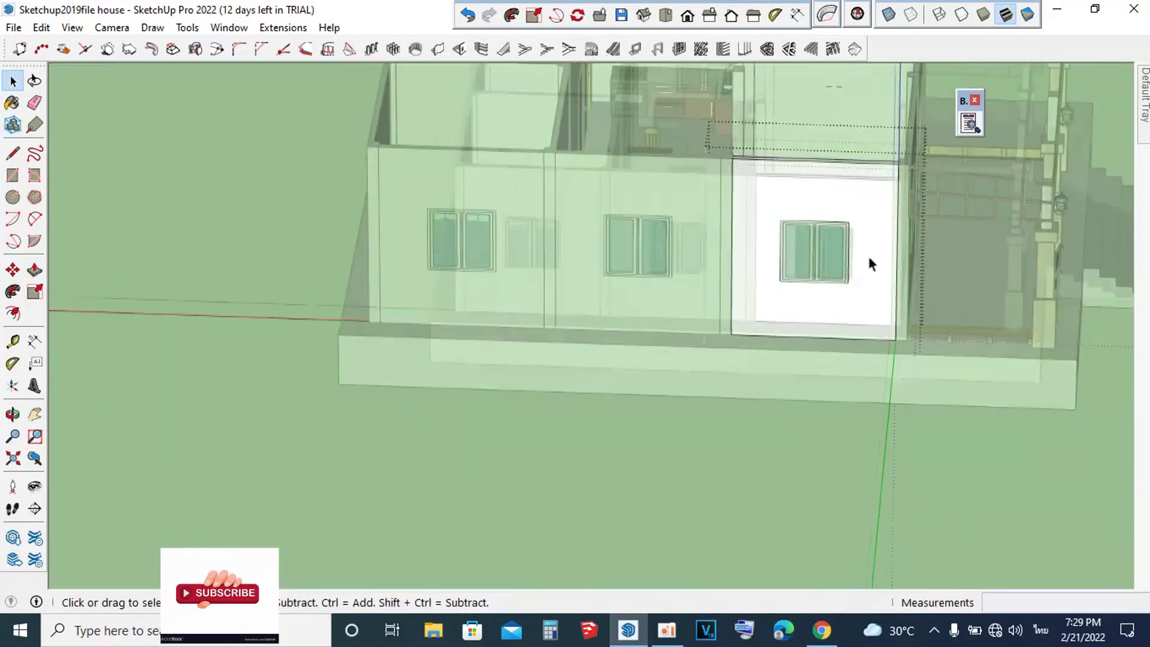
scroll(701, 285, down, 3)
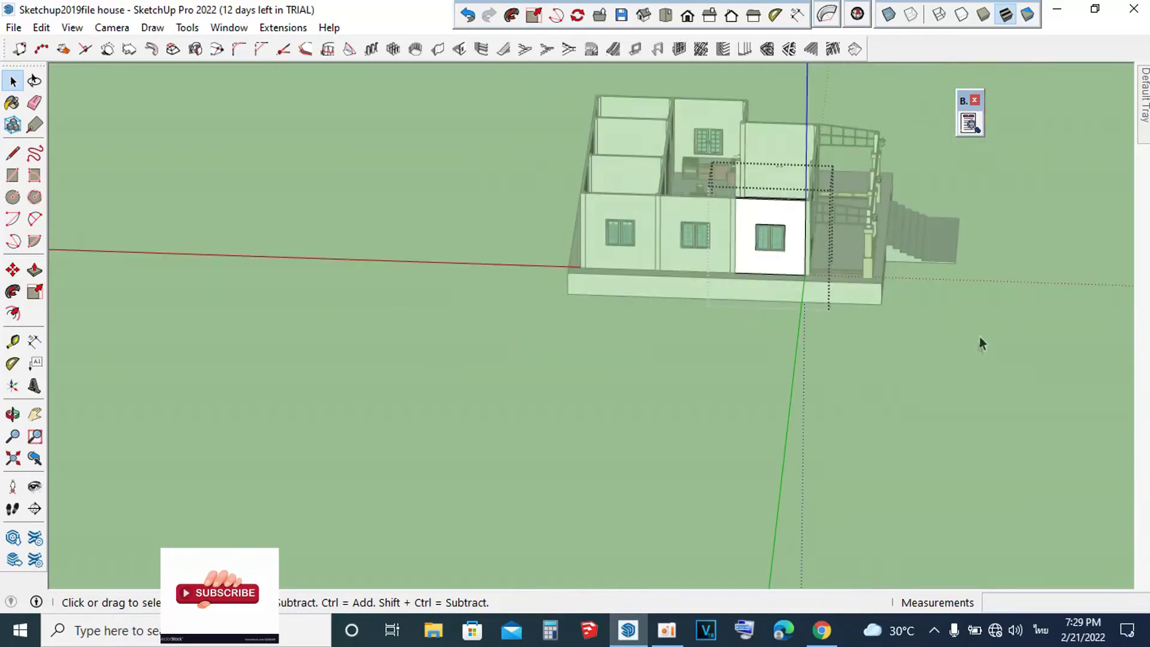
Step: Orbit round to the porch and select the wall behind the railing
scroll(756, 207, up, 3)
mouse_move(756, 207)
middle_down()
mouse_move(374, 164)
mouse_move(411, 207)
middle_up()
scroll(411, 206, up, 3)
scroll(676, 350, up, 3)
middle_drag(676, 350, 689, 400)
scroll(750, 212, down, 2)
scroll(850, 160, down, 3)
scroll(765, 302, up, 3)
scroll(928, 90, down, 2)
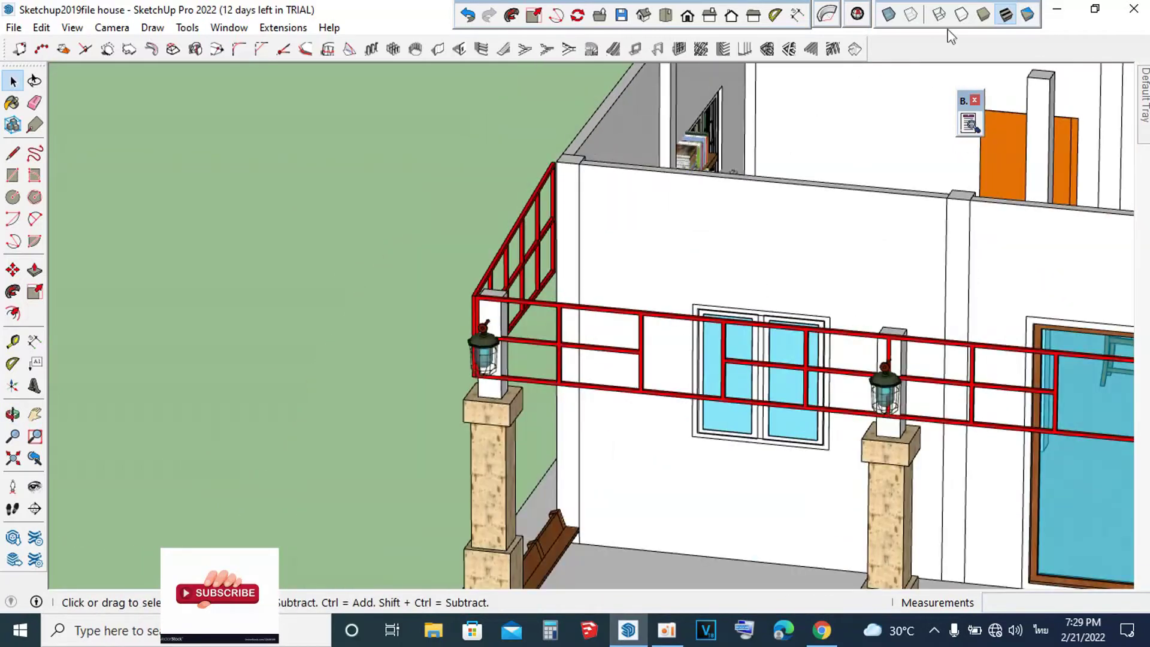
scroll(835, 264, down, 3)
mouse_move(835, 265)
middle_down()
mouse_move(874, 239)
mouse_move(859, 239)
mouse_move(921, 271)
middle_up()
scroll(858, 240, up, 3)
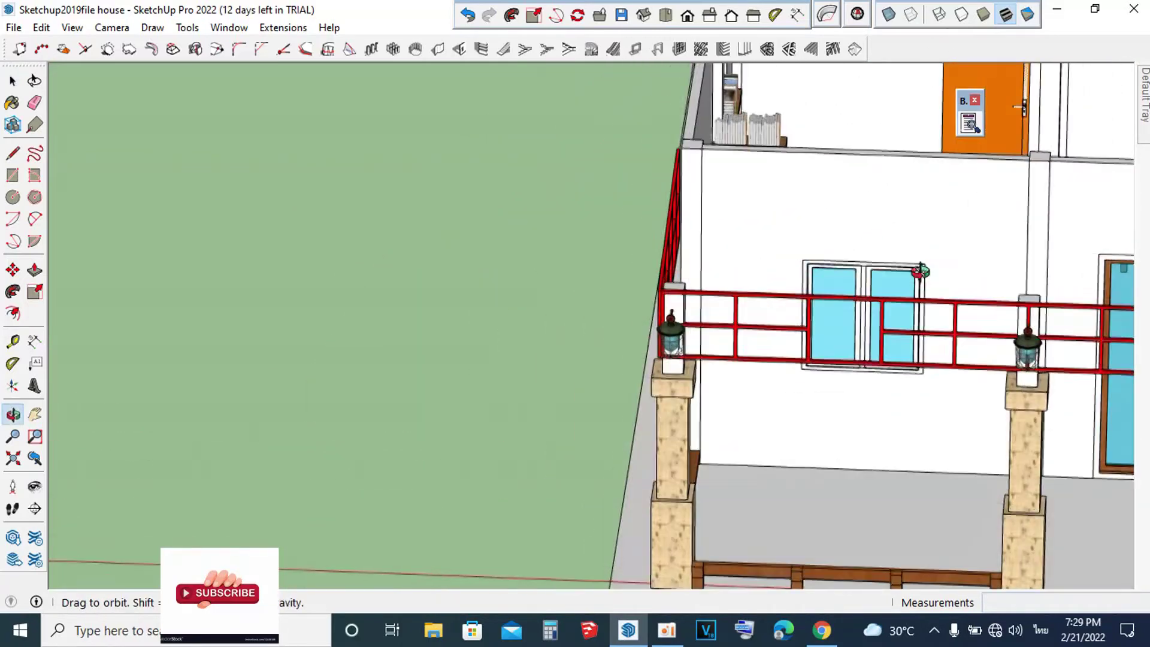
scroll(921, 271, up, 3)
scroll(858, 321, up, 3)
triple_click(693, 141)
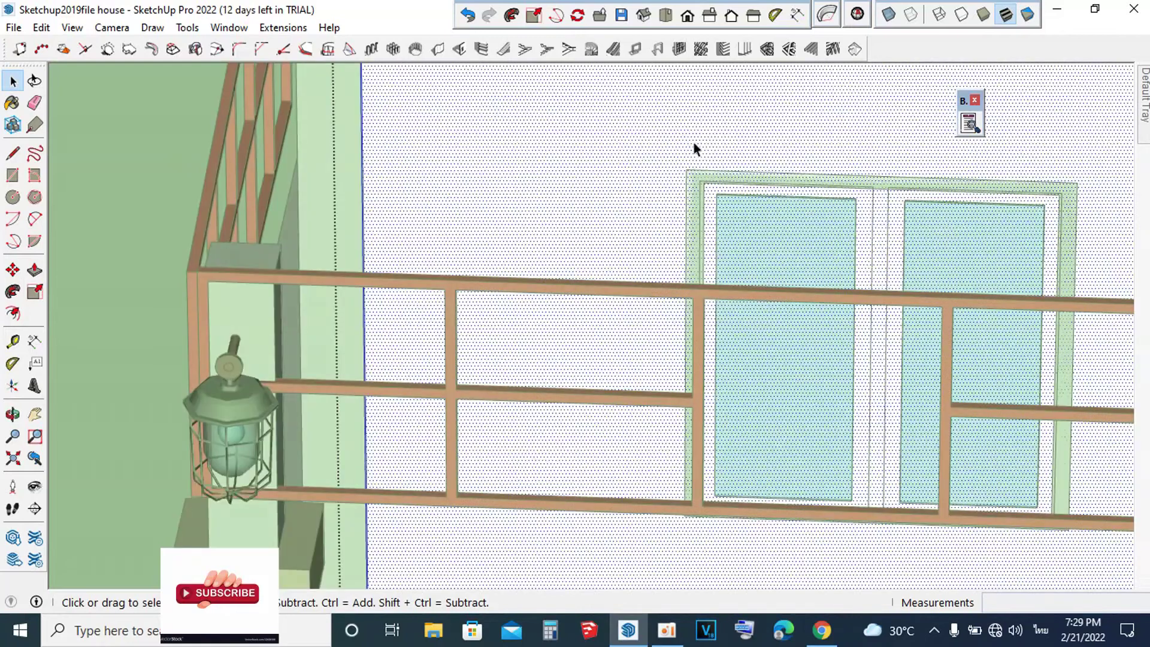
Step: Draw a rectangle over the porch window on that wall
scroll(693, 142, down, 2)
scroll(660, 139, down, 2)
scroll(734, 112, up, 2)
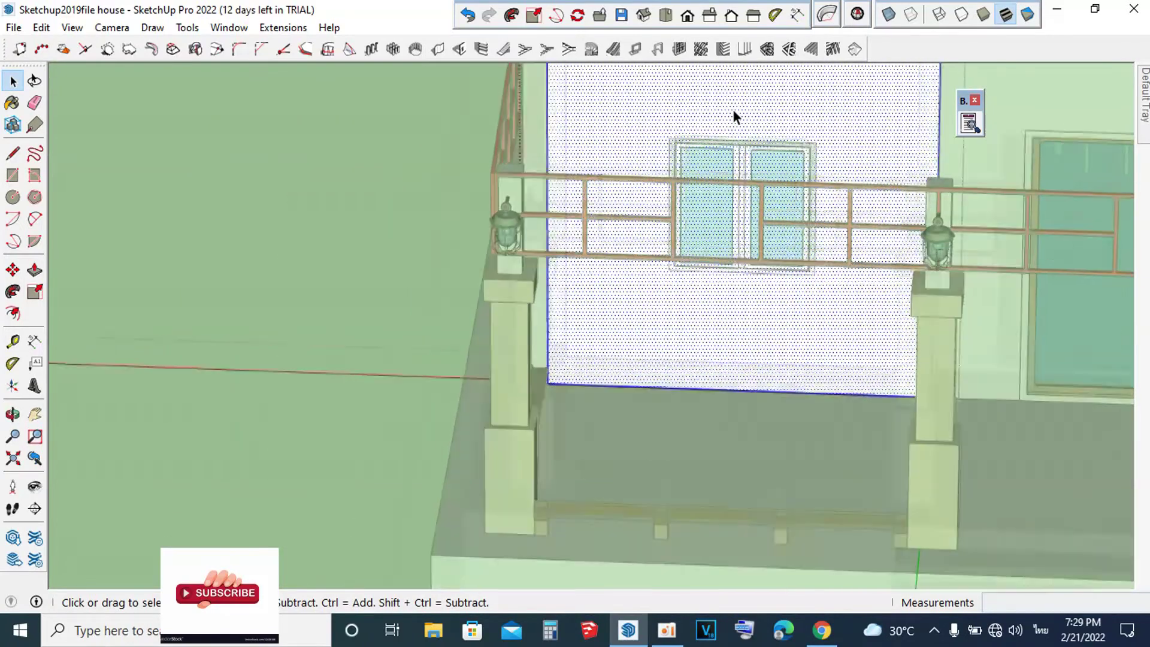
scroll(734, 112, up, 2)
scroll(685, 136, up, 3)
key(r)
scroll(617, 157, up, 1)
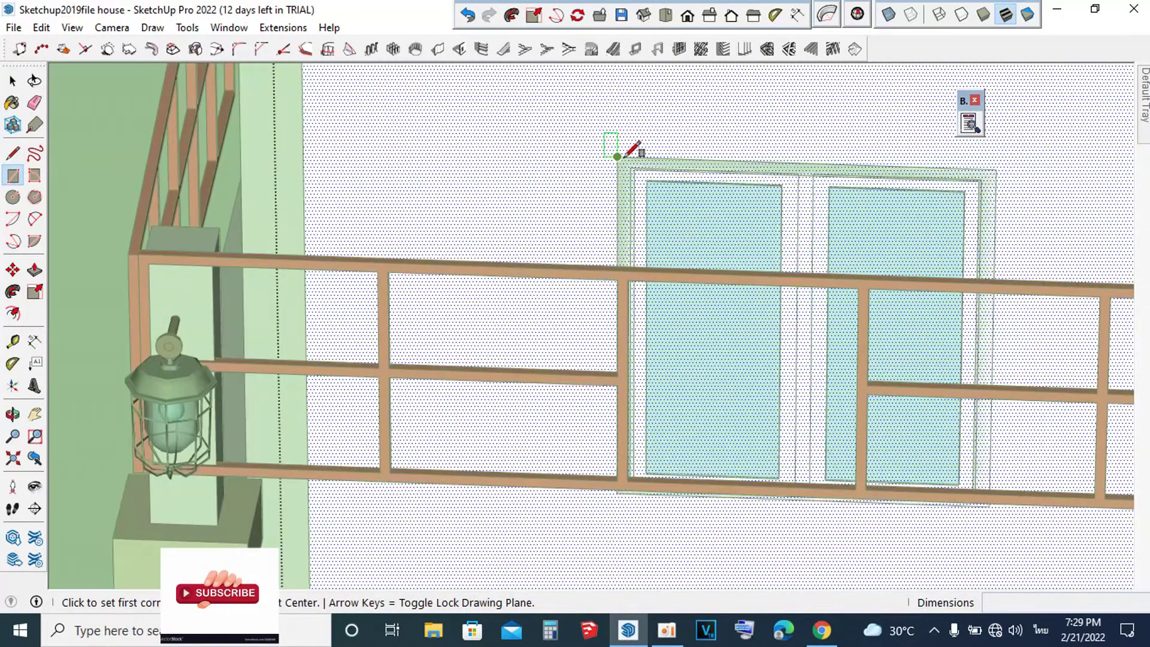
click(617, 157)
scroll(1015, 404, down, 2)
scroll(971, 431, down, 2)
mouse_move(971, 431)
middle_down()
mouse_move(980, 287)
mouse_move(949, 307)
mouse_move(904, 401)
middle_up()
scroll(971, 305, up, 3)
click(981, 319)
scroll(903, 308, down, 3)
key(space)
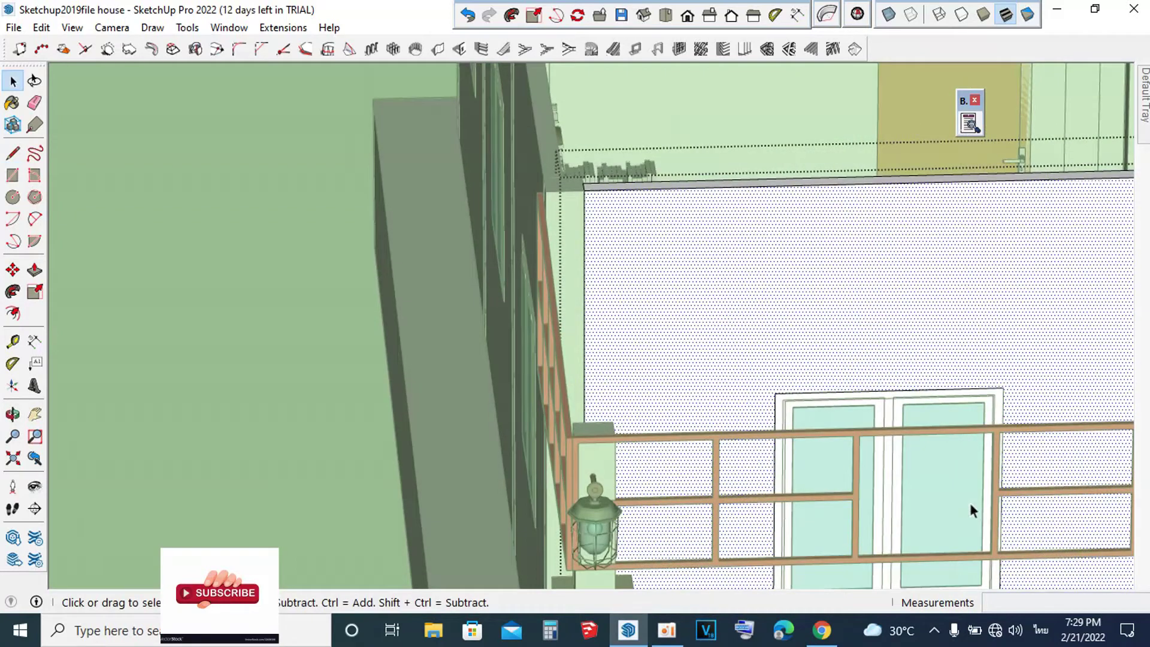
Step: Push the window rectangle 100 mm into the wall, undo and redo it, then view the whole house
key(p)
click(965, 501)
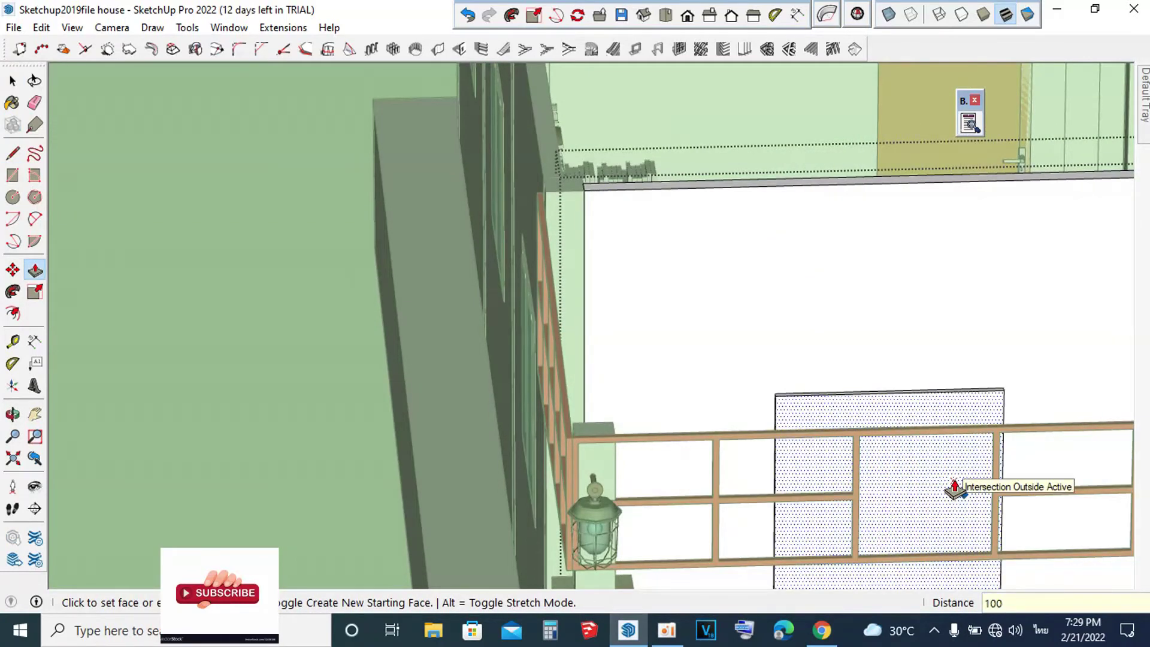
key(Return)
scroll(879, 402, down, 3)
key(space)
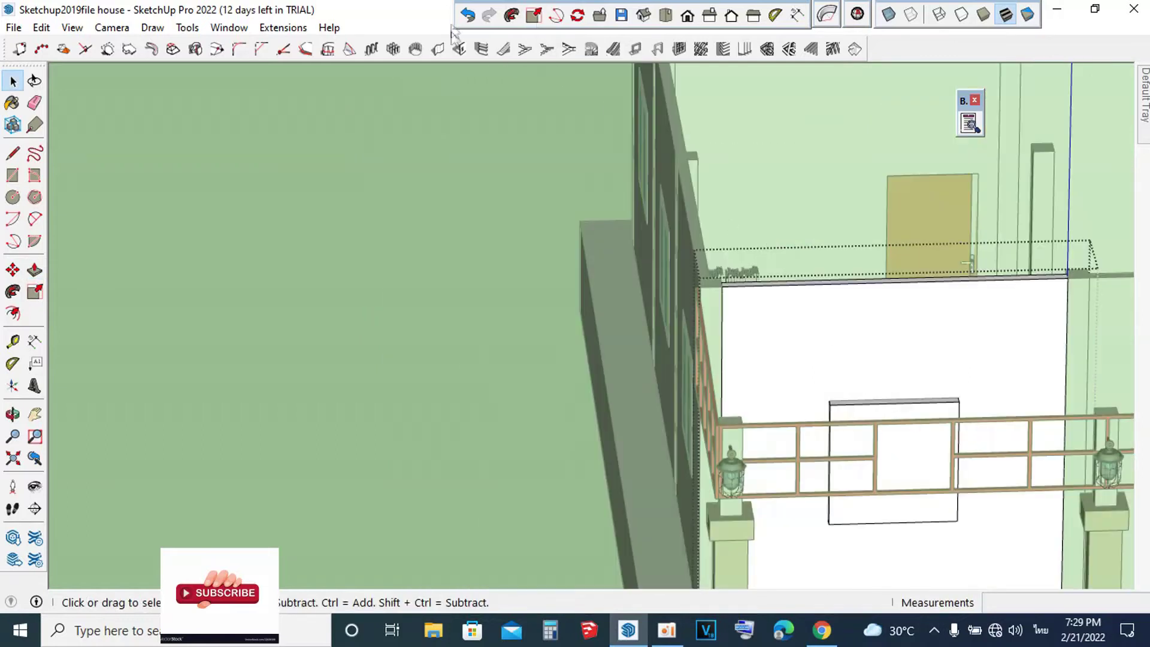
click(467, 15)
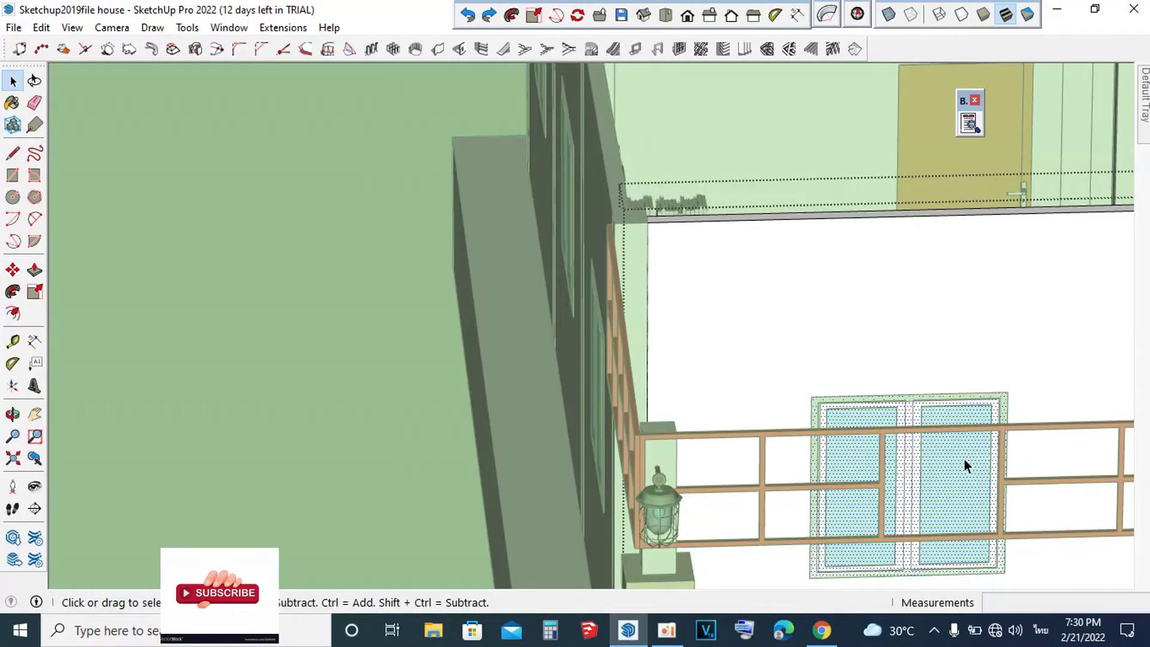
key(p)
click(965, 460)
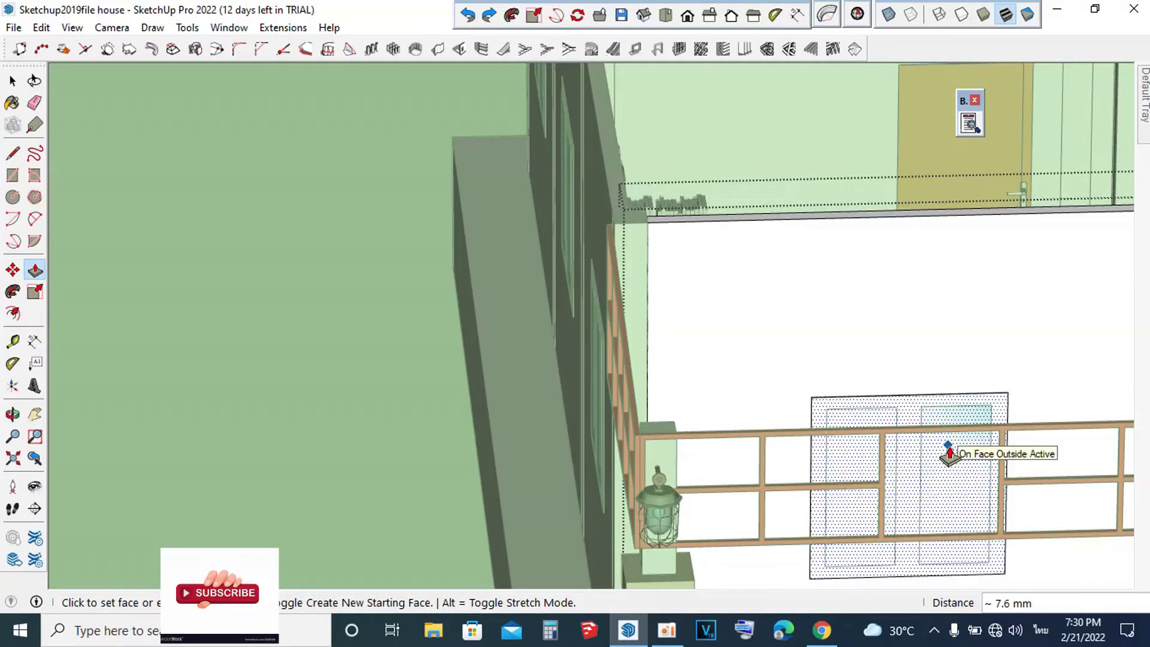
mouse_move(883, 423)
middle_down()
mouse_move(989, 450)
mouse_move(1014, 412)
mouse_move(695, 244)
mouse_move(769, 264)
middle_up()
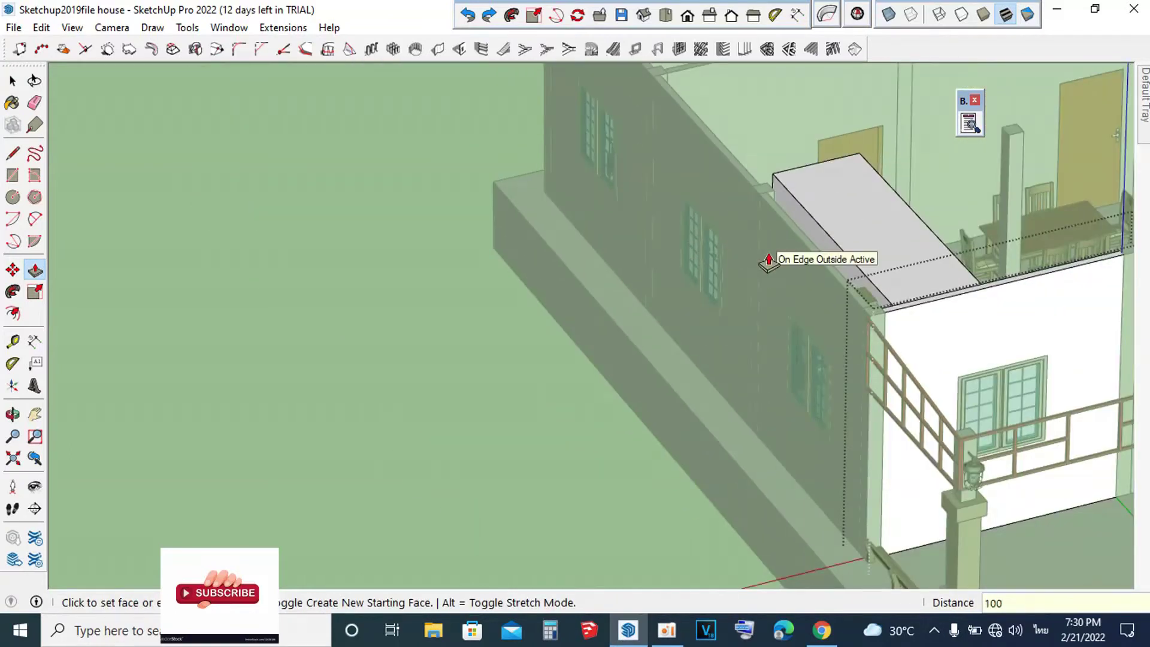
key(Return)
key(space)
mouse_move(769, 264)
middle_down()
mouse_move(637, 334)
mouse_move(464, 338)
mouse_move(510, 356)
mouse_move(85, 295)
mouse_move(388, 261)
mouse_move(569, 311)
middle_up()
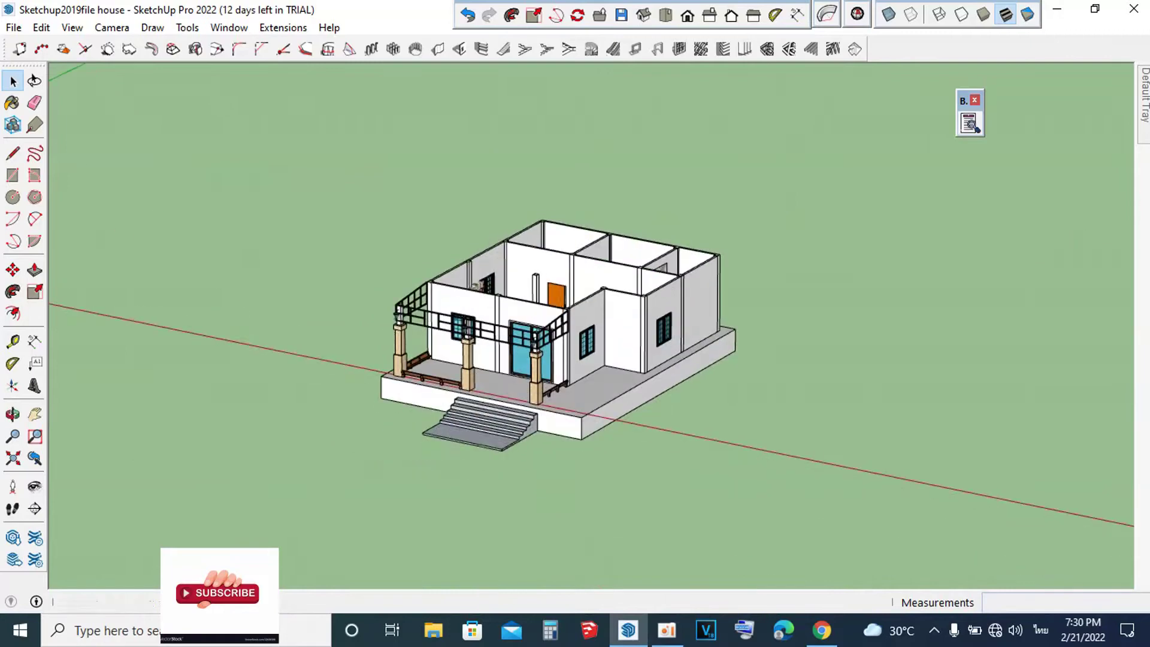
Step: Orbit close to the side-wall window beside the stairs and select its wall face
scroll(584, 336, up, 3)
scroll(583, 335, up, 3)
scroll(583, 335, down, 2)
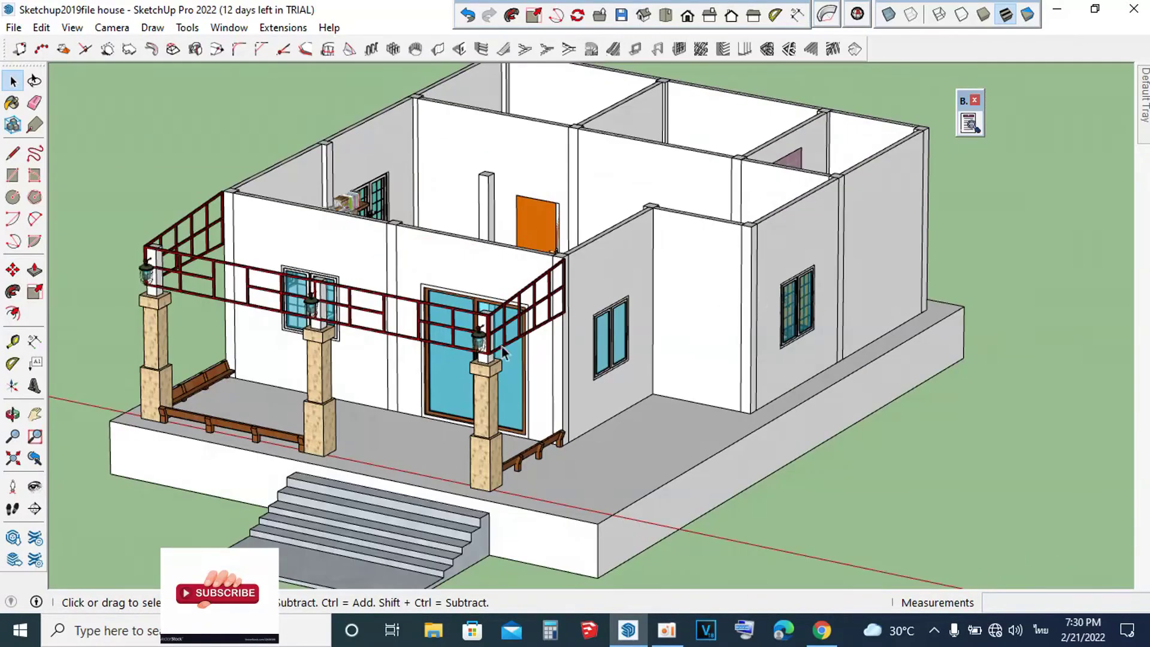
scroll(504, 353, up, 3)
scroll(671, 332, up, 3)
mouse_move(671, 332)
middle_down()
mouse_move(441, 330)
mouse_move(1039, 323)
mouse_move(400, 280)
middle_up()
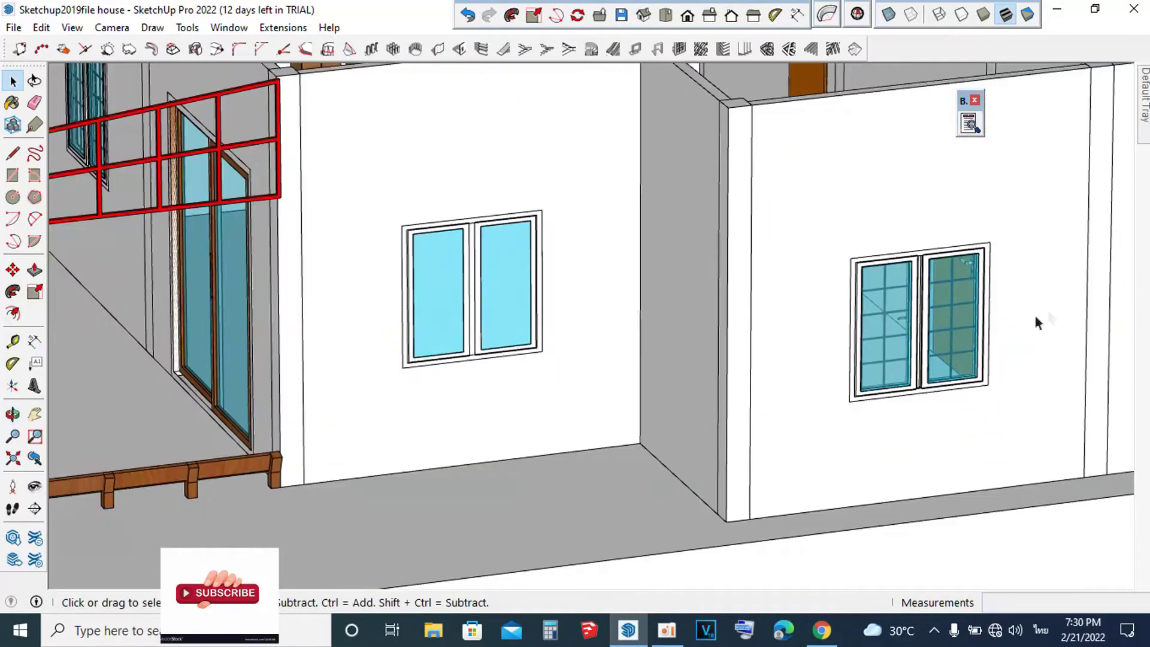
scroll(1039, 322, down, 5)
scroll(462, 224, up, 5)
scroll(463, 224, up, 3)
middle_drag(462, 225, 597, 158)
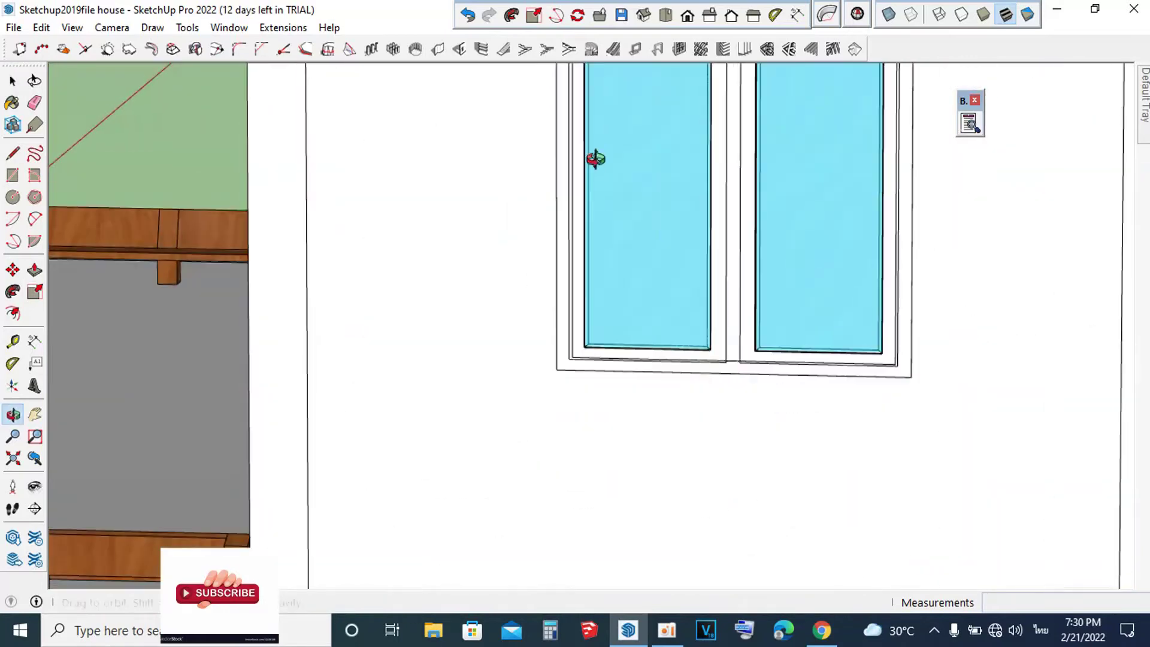
scroll(465, 364, down, 3)
scroll(552, 132, down, 2)
scroll(530, 256, up, 2)
scroll(521, 310, up, 2)
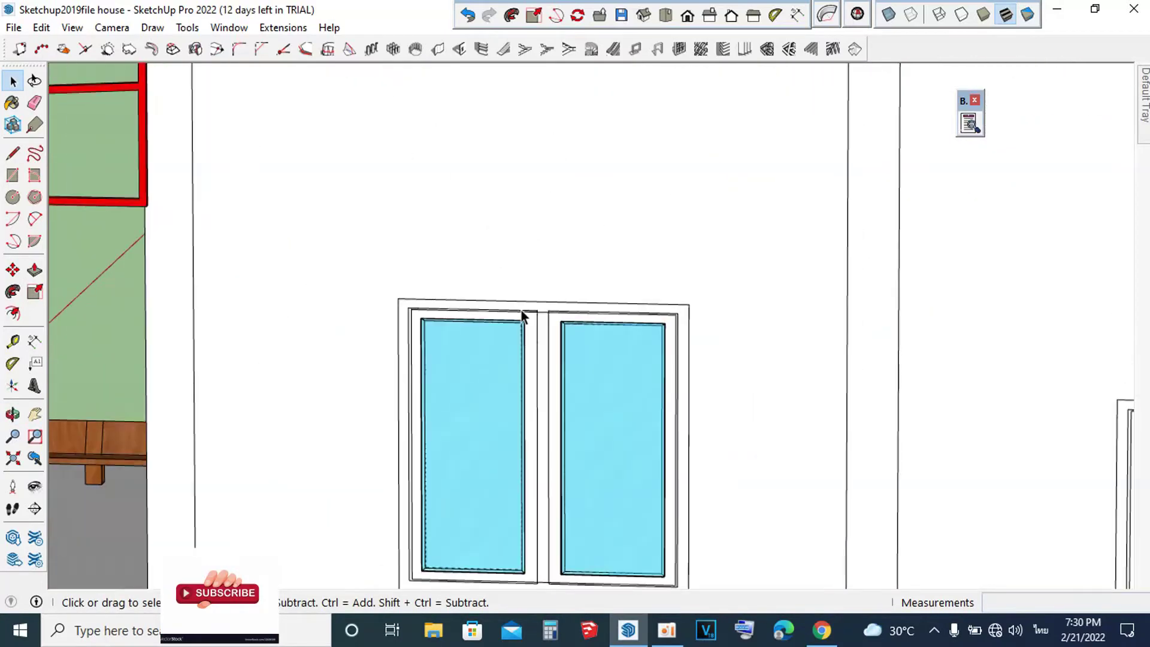
triple_click(491, 274)
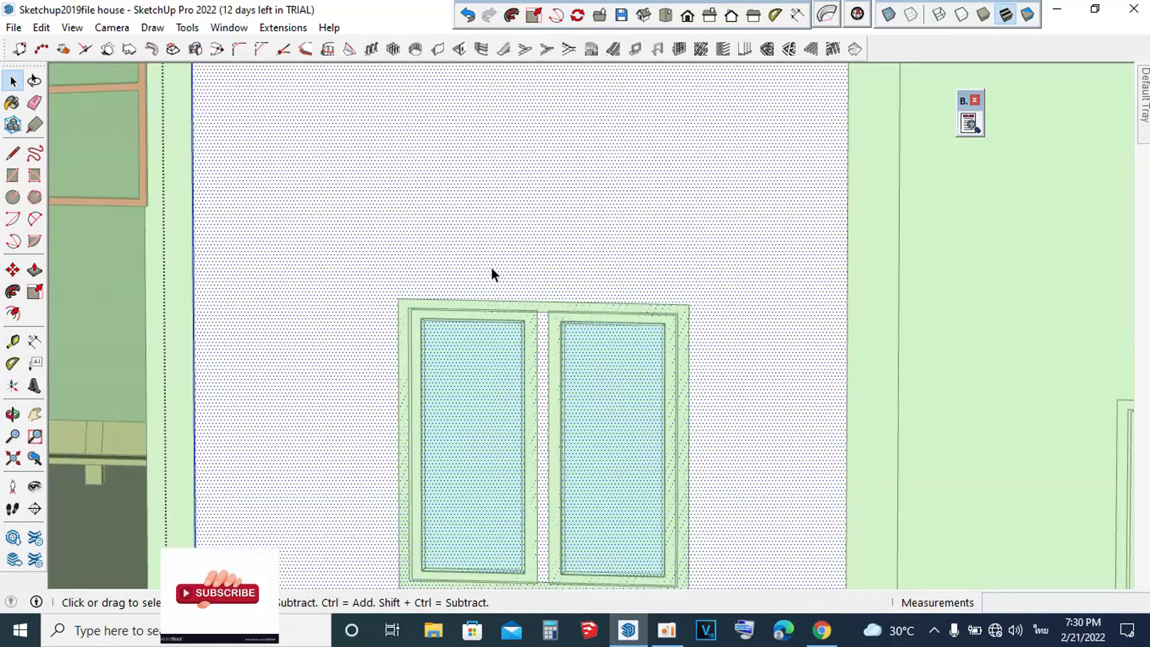
scroll(553, 257, down, 3)
Step: Draw a rectangle around the side-wall window frame
key(r)
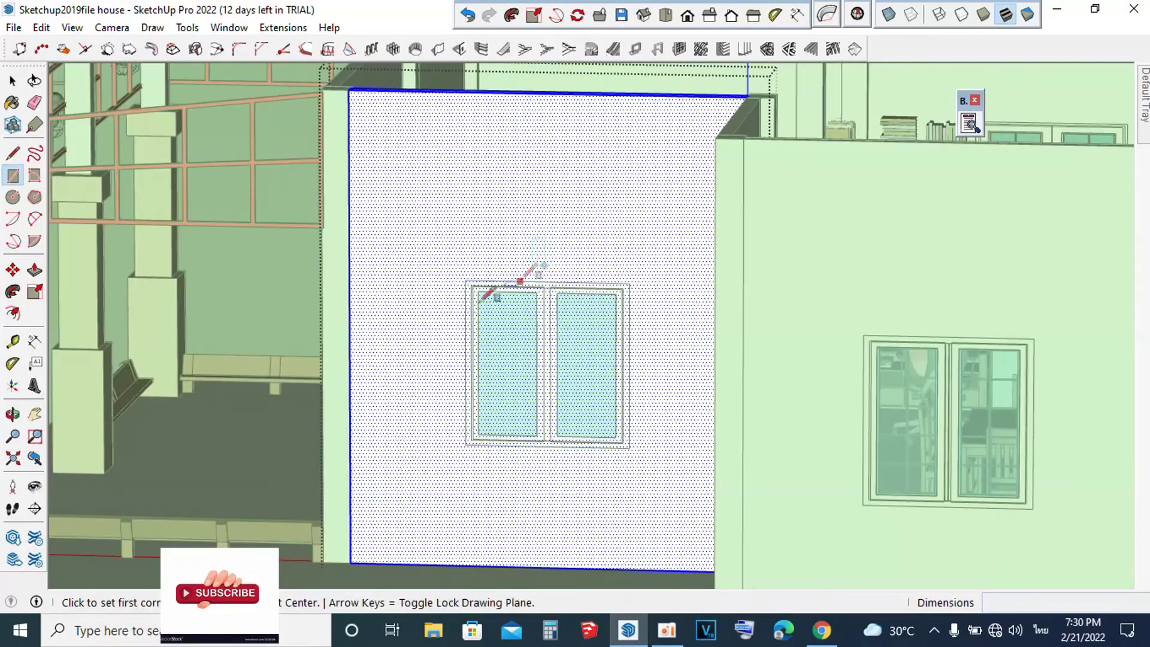
scroll(503, 281, up, 4)
scroll(477, 303, up, 2)
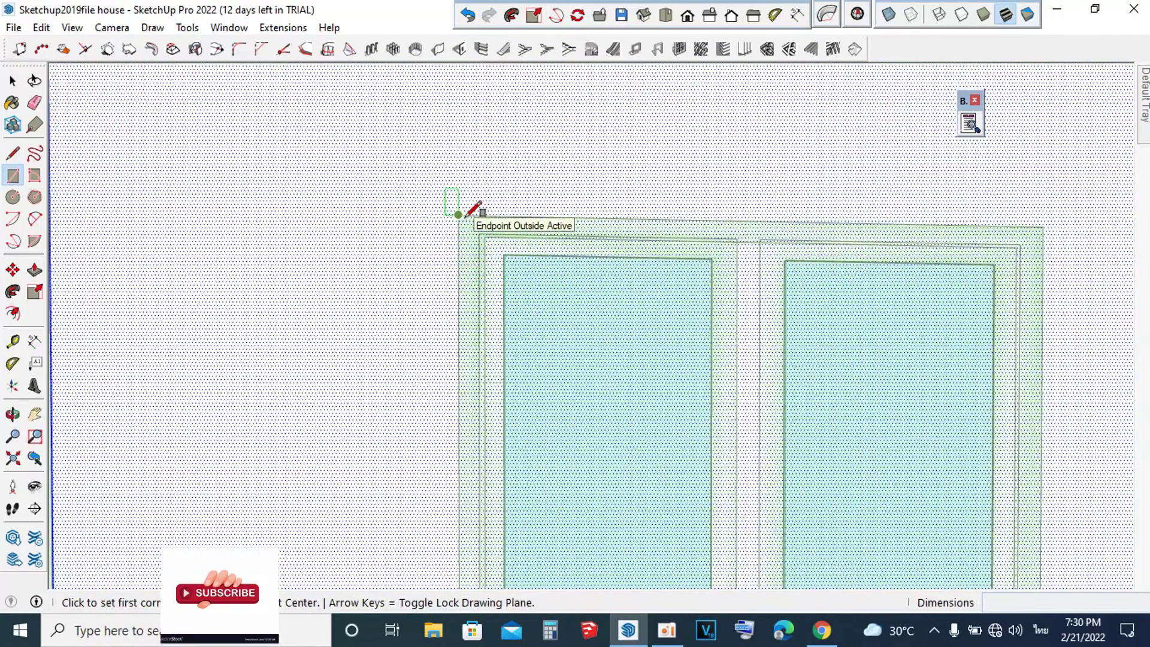
click(458, 214)
scroll(539, 162, down, 3)
scroll(711, 393, down, 3)
scroll(683, 377, up, 5)
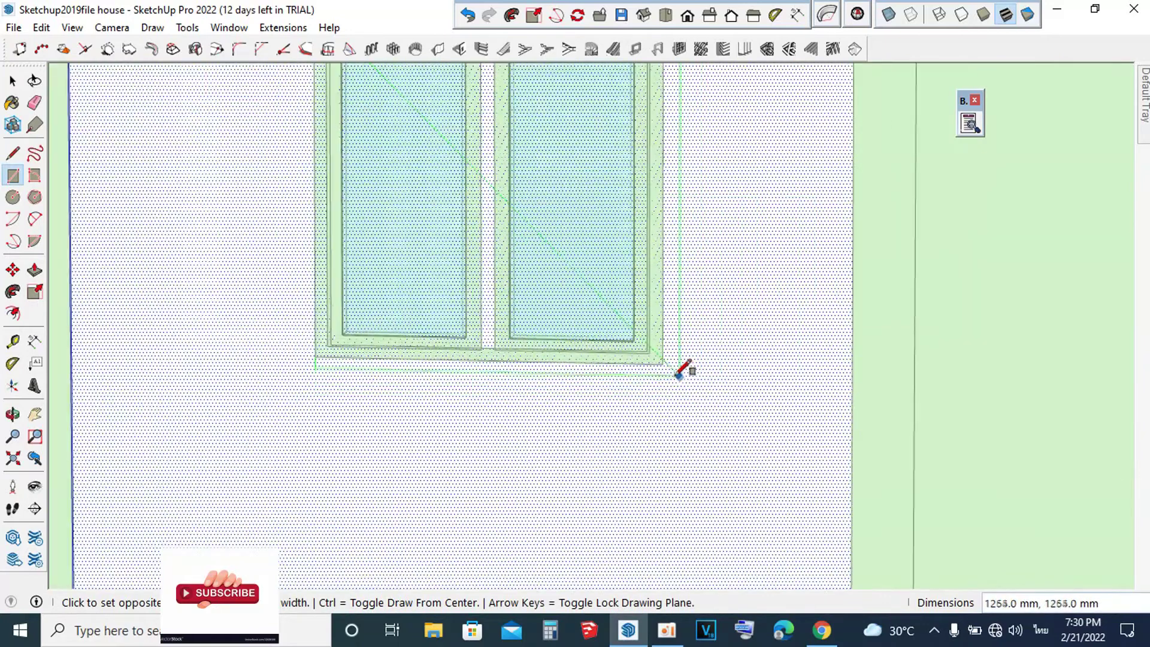
scroll(681, 374, up, 2)
click(652, 355)
scroll(659, 351, down, 3)
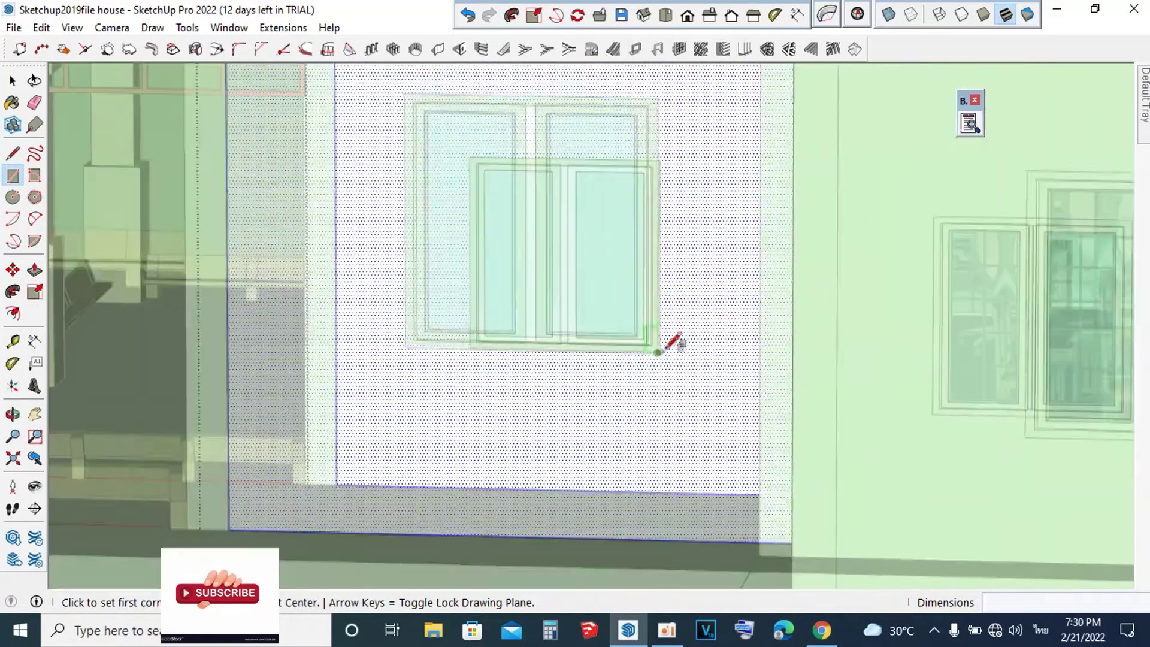
Step: Push the window rectangle 100 mm into the wall
middle_drag(673, 340, 673, 423)
key(space)
click(674, 401)
key(p)
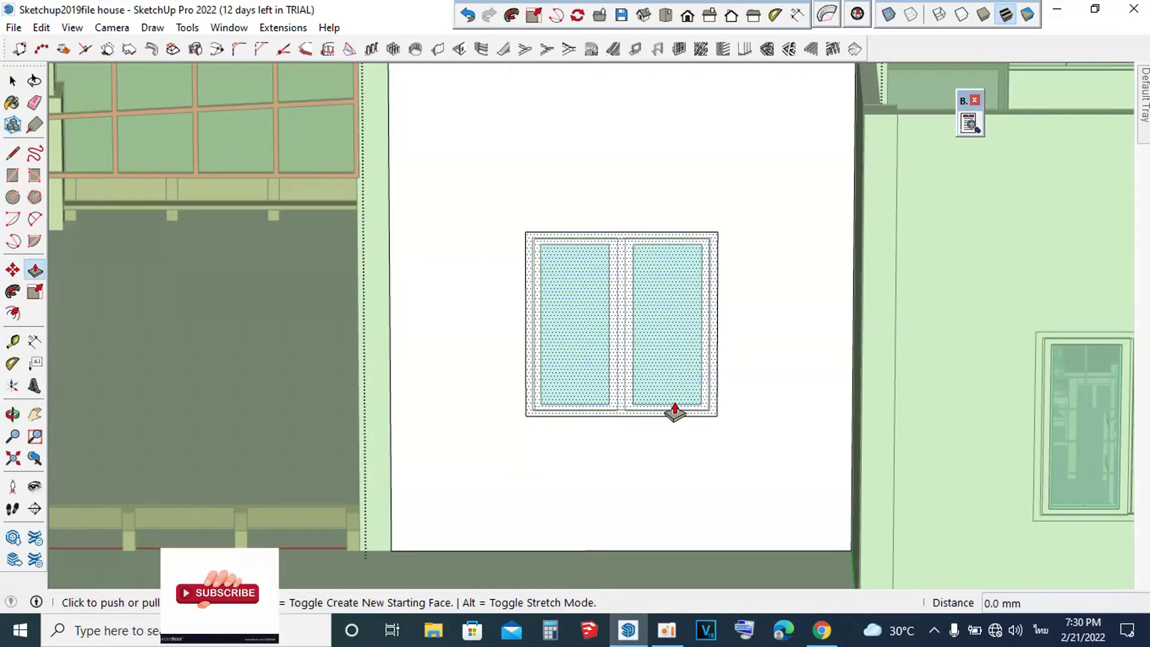
click(675, 397)
text(100)
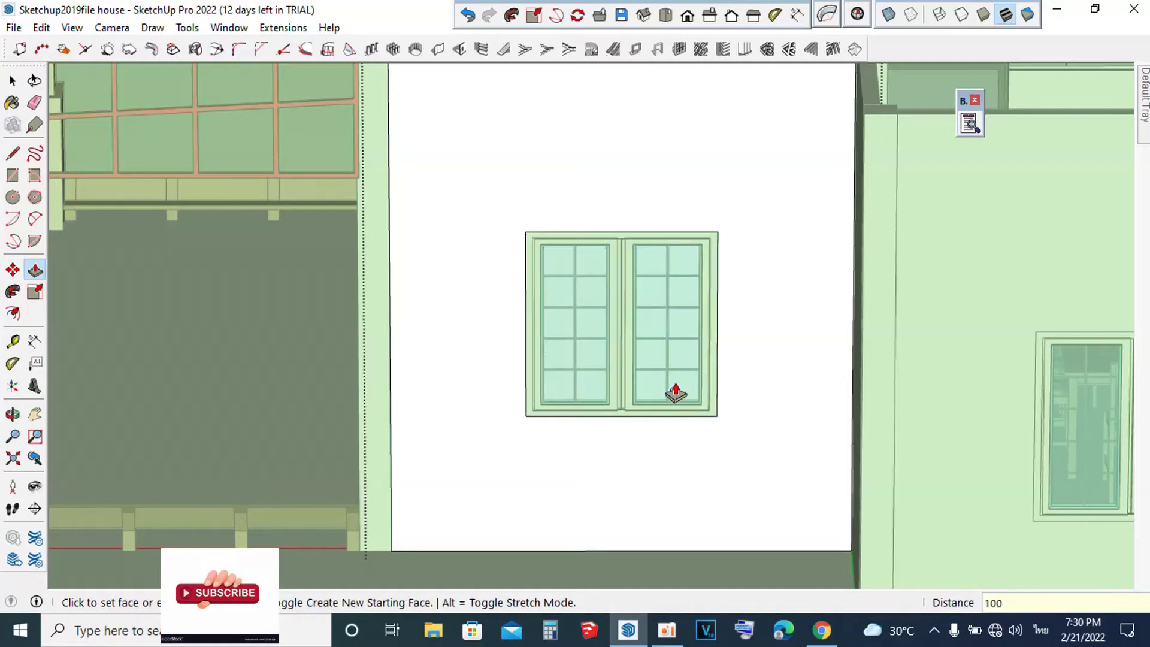
key(Return)
key(space)
Step: Orbit and zoom to a close three-quarter view of the upper-floor railing, rooms and walls
scroll(675, 383, down, 5)
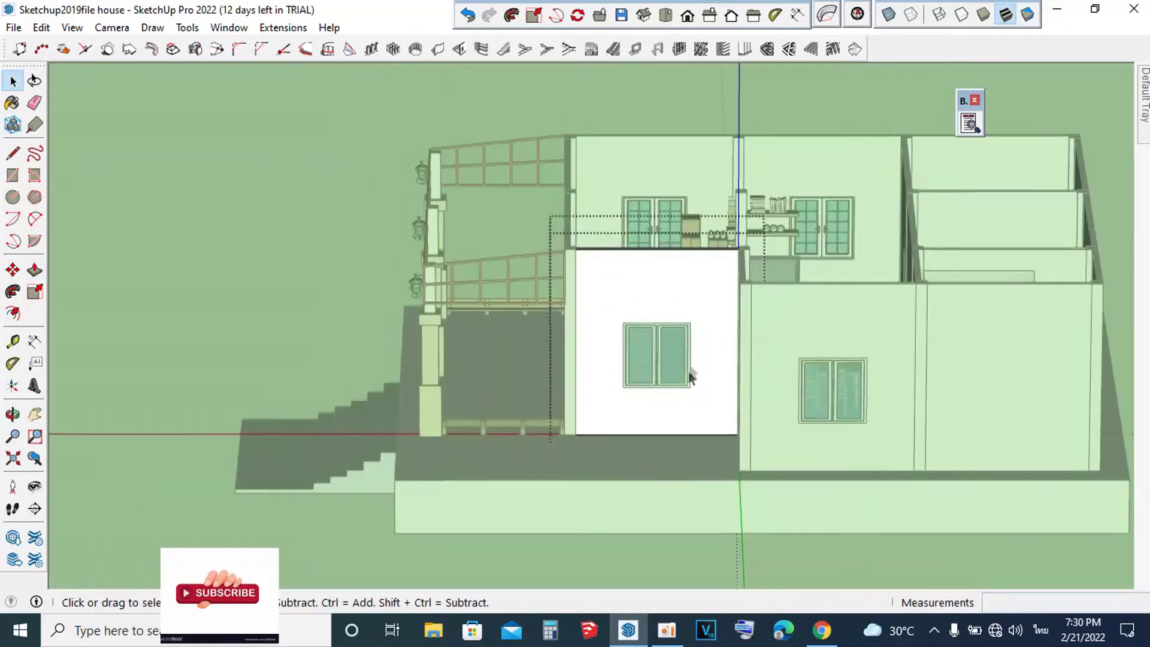
scroll(675, 383, down, 2)
scroll(916, 192, down, 2)
mouse_move(917, 192)
middle_down()
mouse_move(1081, 192)
mouse_move(467, 258)
mouse_move(654, 386)
mouse_move(394, 601)
middle_up()
scroll(659, 378, up, 3)
scroll(673, 368, up, 3)
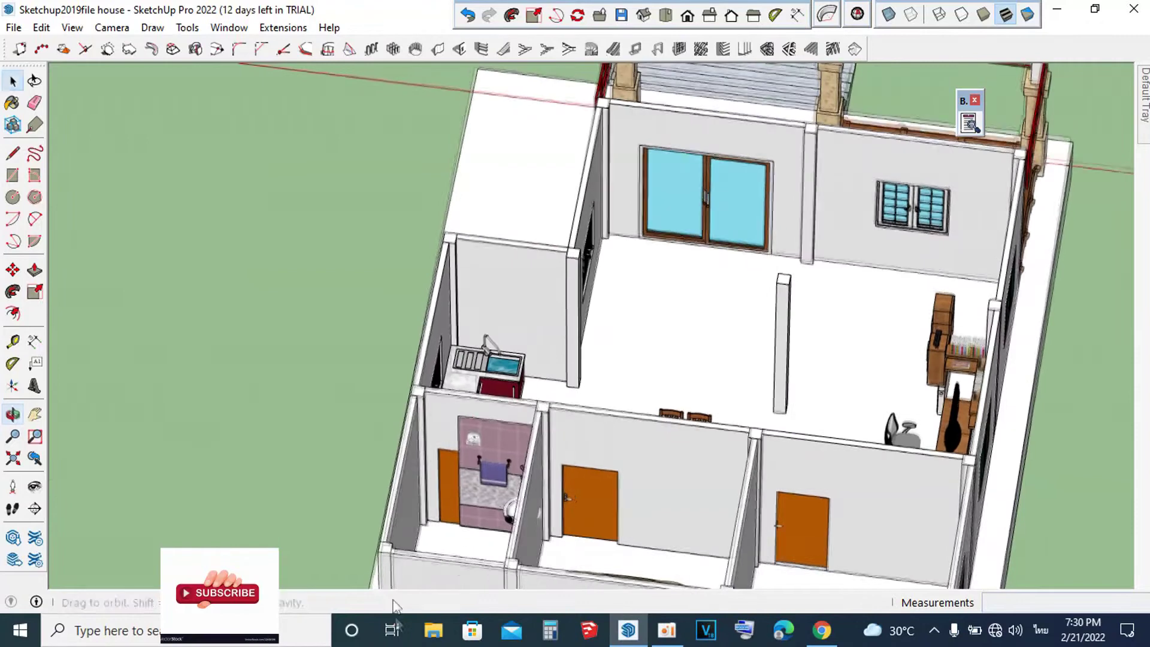
scroll(620, 451, down, 3)
scroll(531, 501, down, 2)
mouse_move(531, 501)
middle_down()
mouse_move(598, 316)
mouse_move(614, 553)
mouse_move(616, 537)
mouse_move(787, 465)
mouse_move(943, 429)
middle_up()
middle_drag(549, 408, 404, 414)
scroll(402, 315, up, 2)
scroll(402, 314, down, 2)
scroll(379, 325, up, 5)
middle_drag(380, 325, 558, 351)
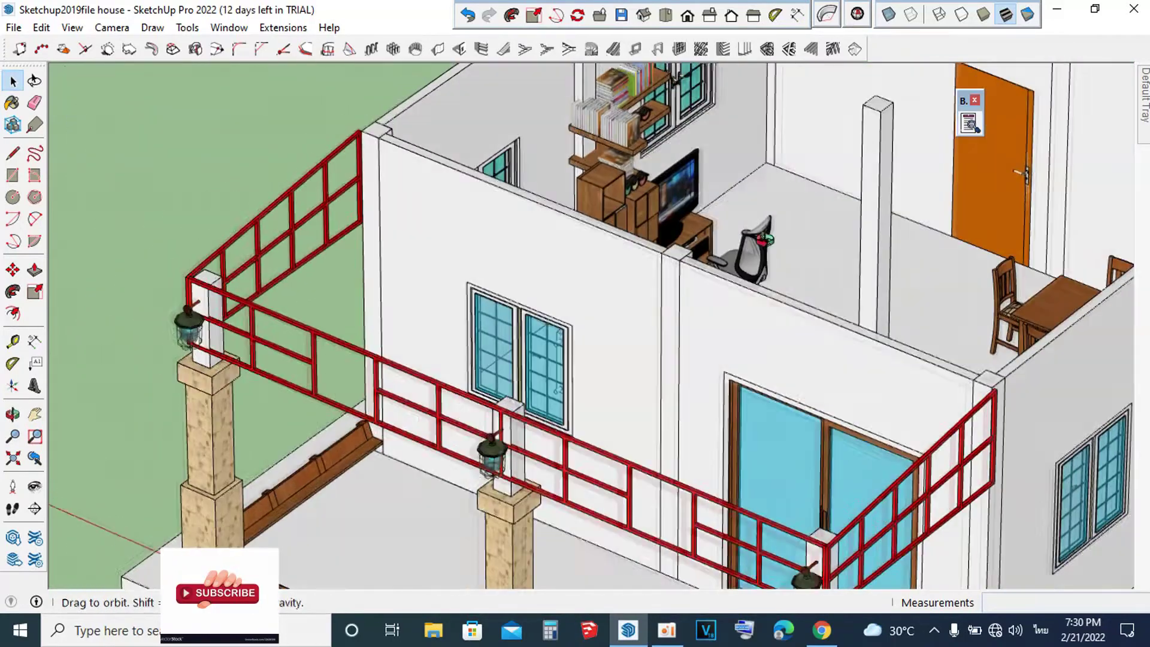
Step: Move an upper-floor window out to lie beside the house
key(m)
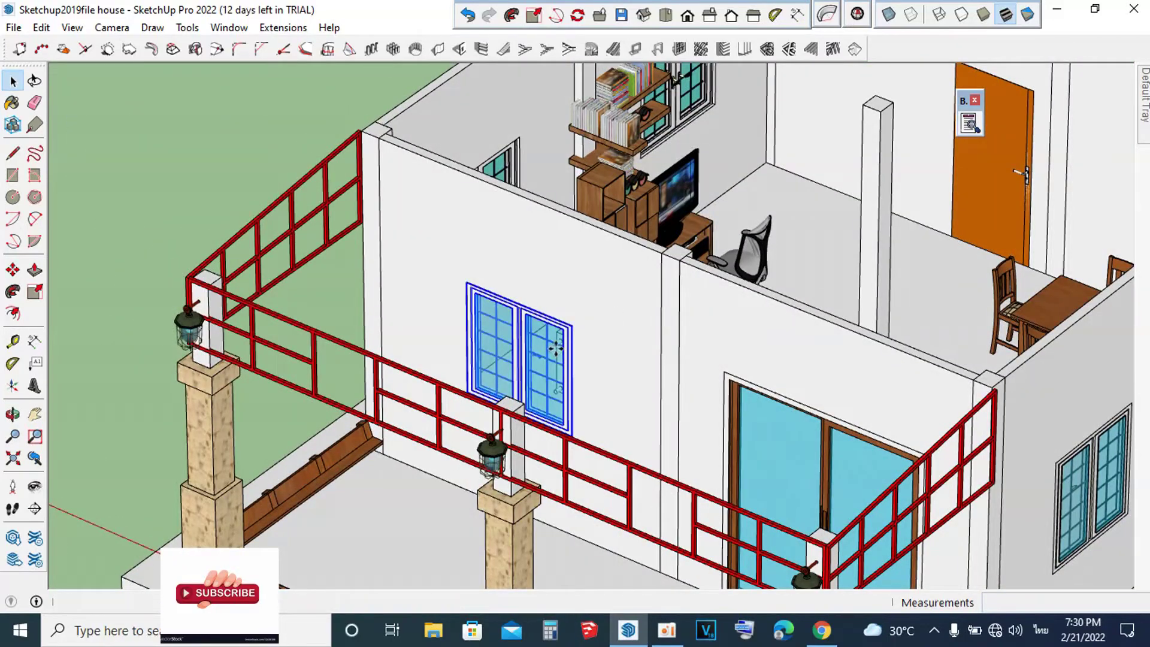
scroll(688, 217, up, 3)
scroll(688, 217, up, 3)
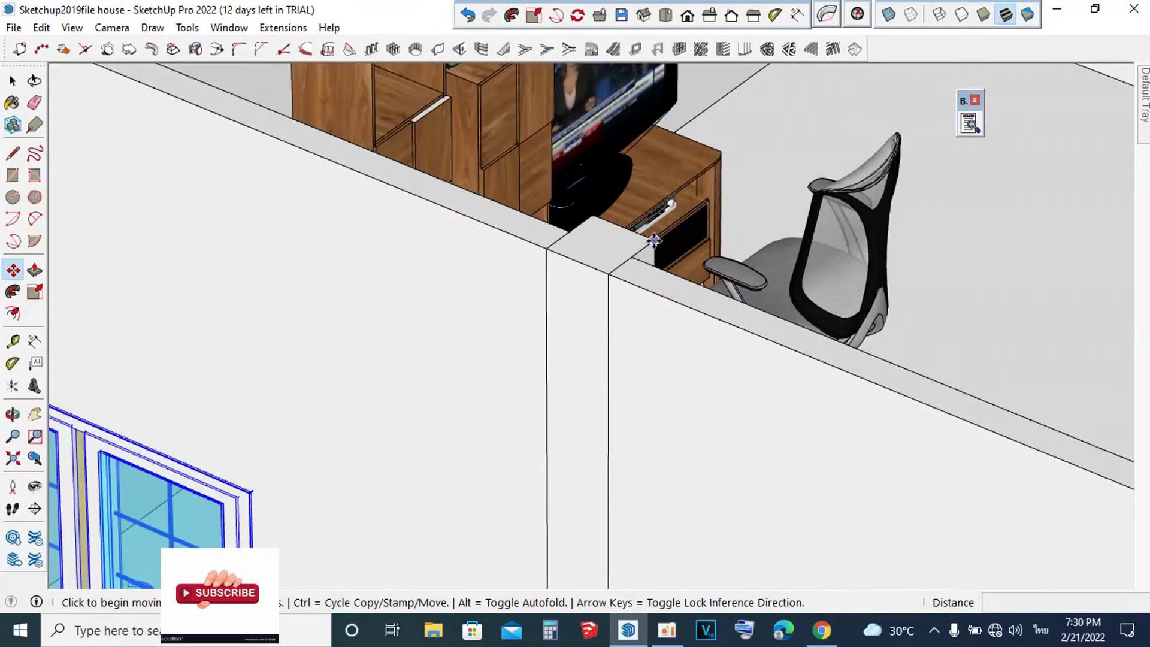
click(655, 240)
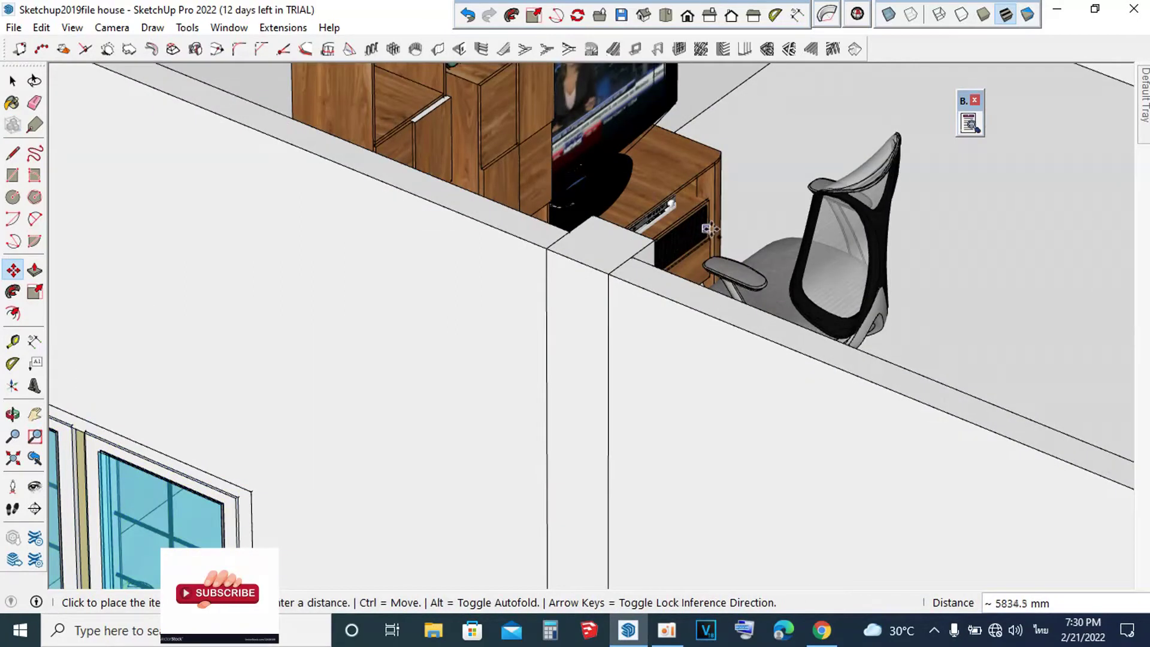
scroll(801, 159, down, 2)
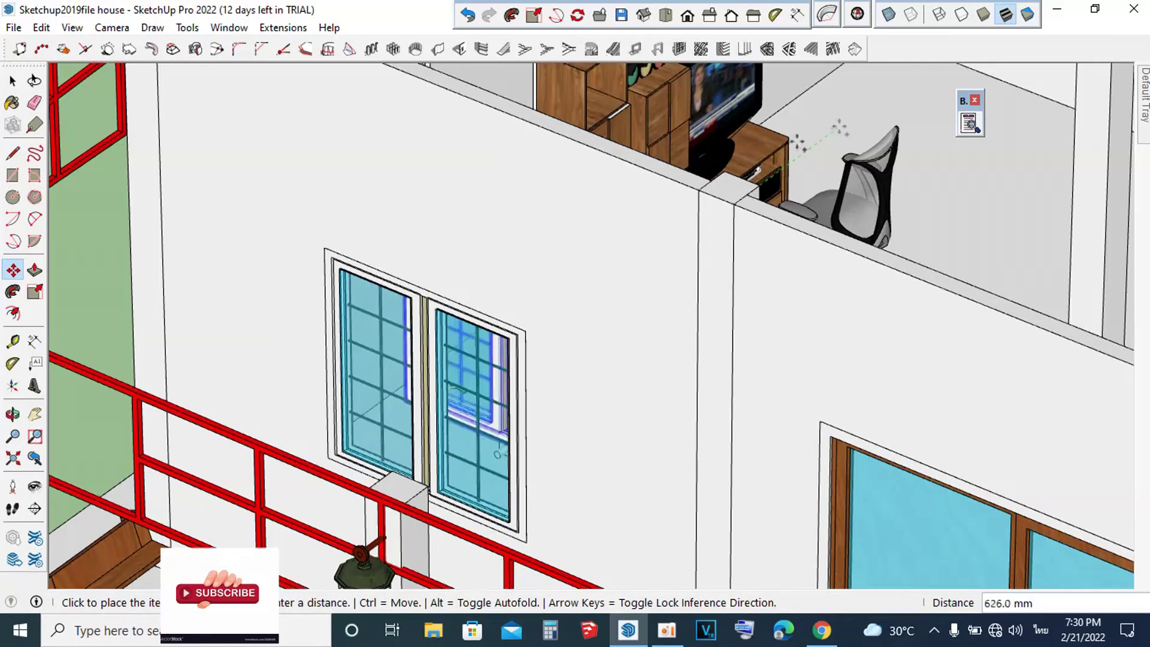
scroll(769, 179, down, 2)
scroll(769, 180, down, 3)
scroll(768, 180, down, 2)
middle_drag(108, 403, 850, 192)
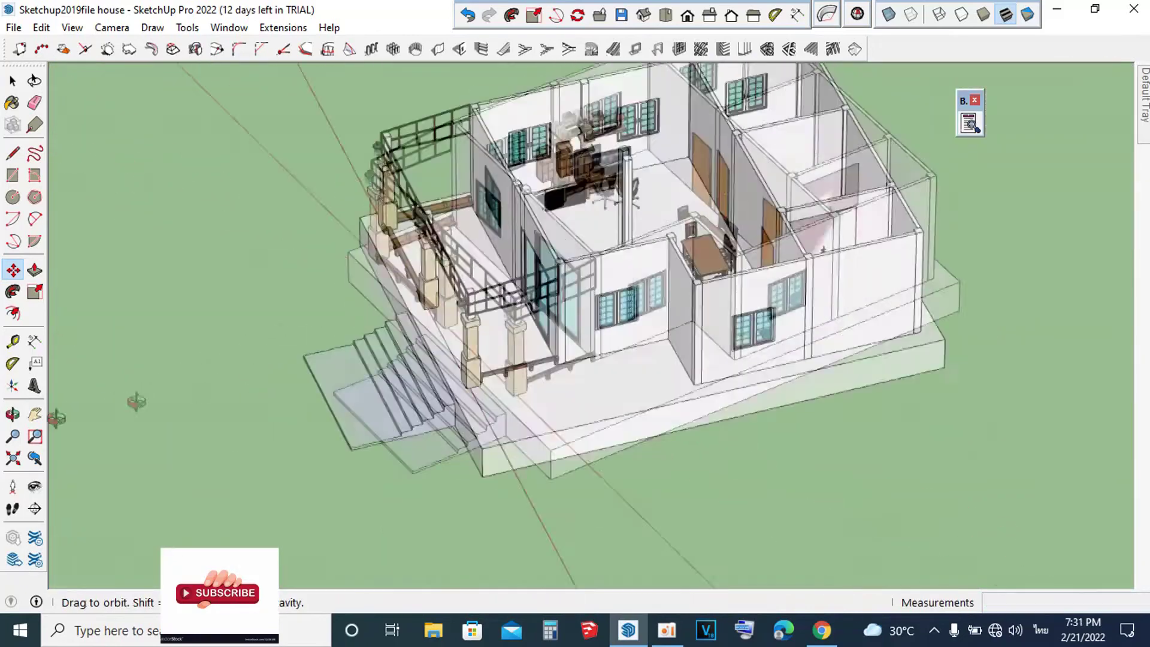
scroll(916, 187, up, 3)
scroll(575, 252, down, 3)
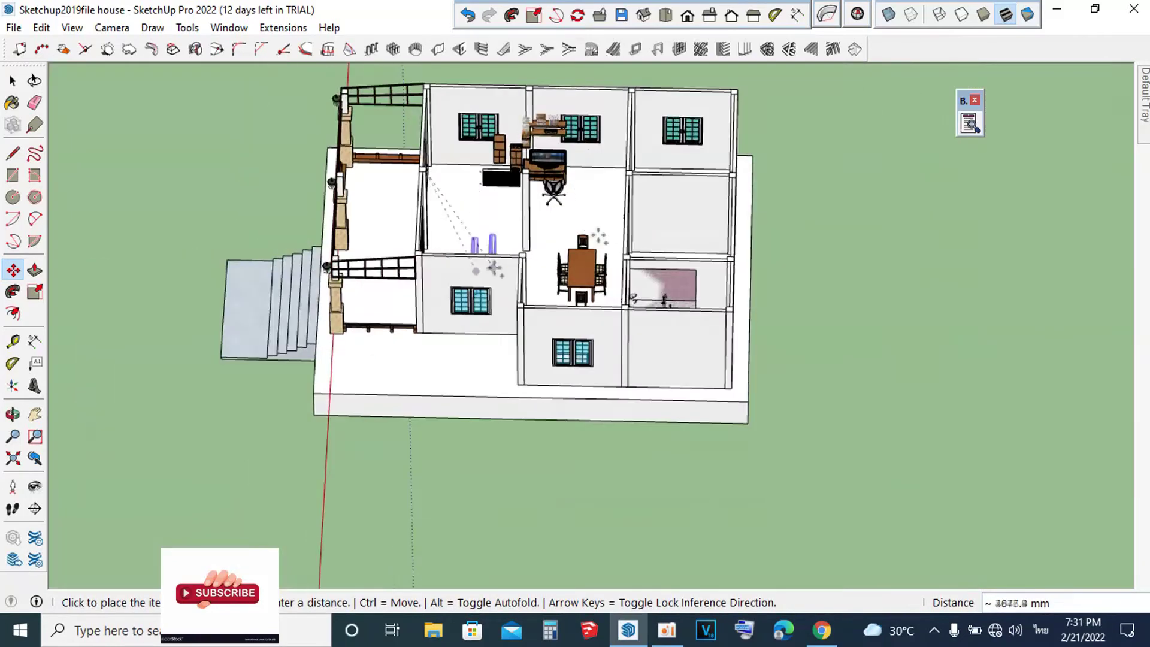
click(852, 177)
Step: Rotate the moved window upright
middle_drag(852, 177, 952, 285)
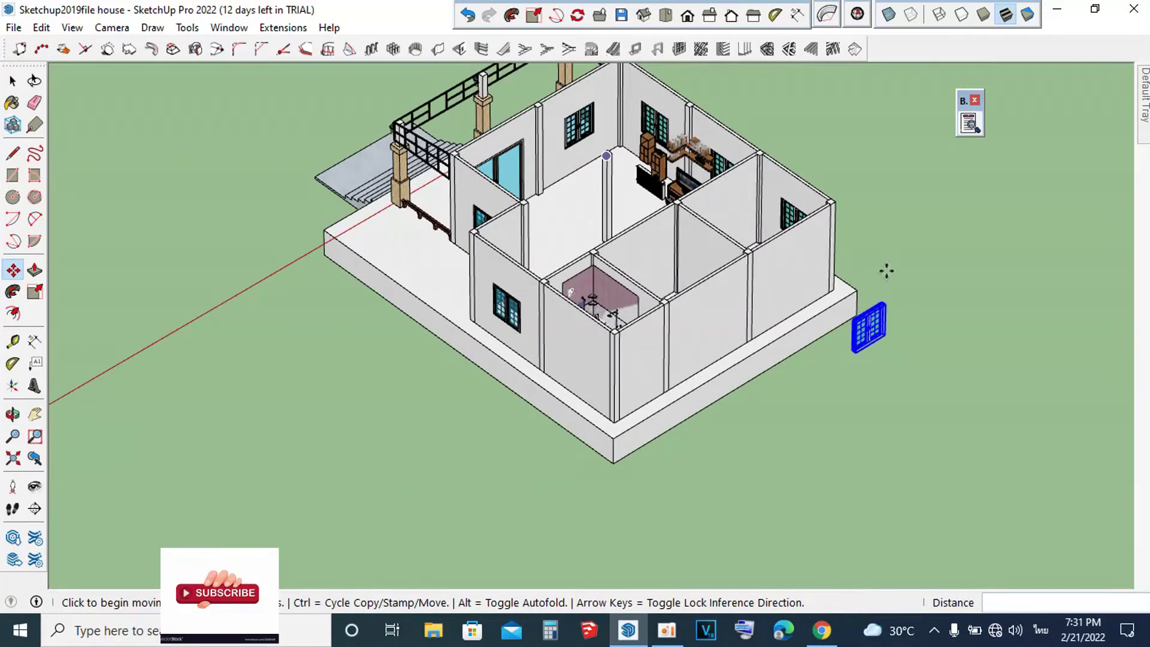
middle_drag(912, 416, 823, 351)
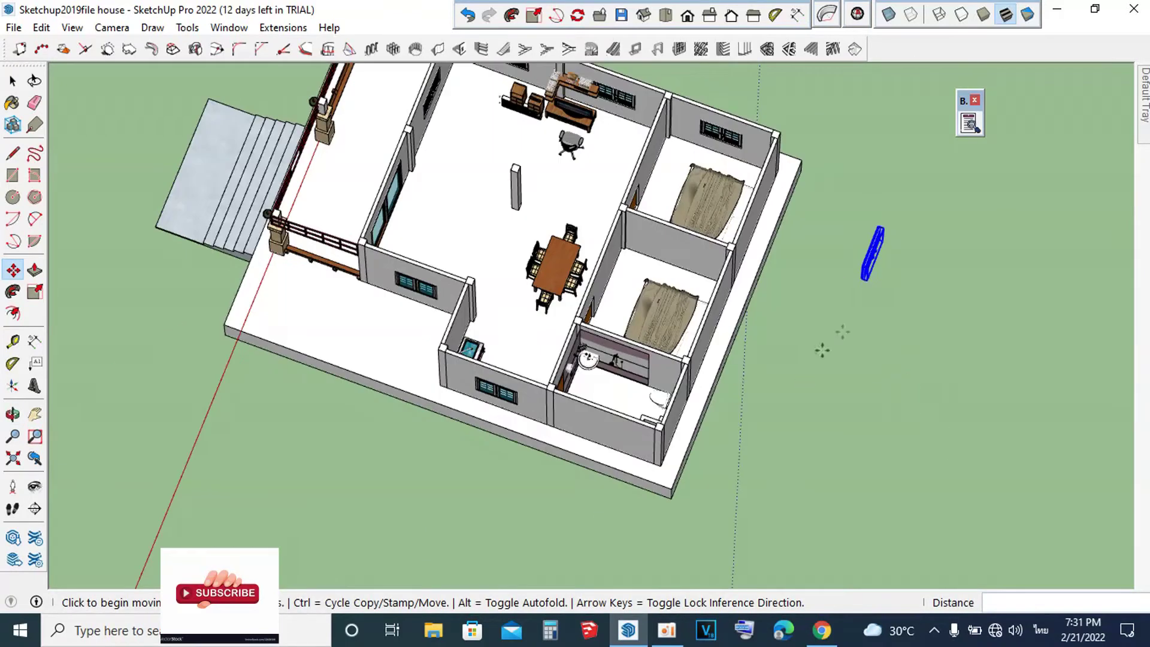
mouse_move(756, 223)
middle_down()
mouse_move(791, 249)
mouse_move(837, 213)
middle_up()
scroll(872, 206, up, 3)
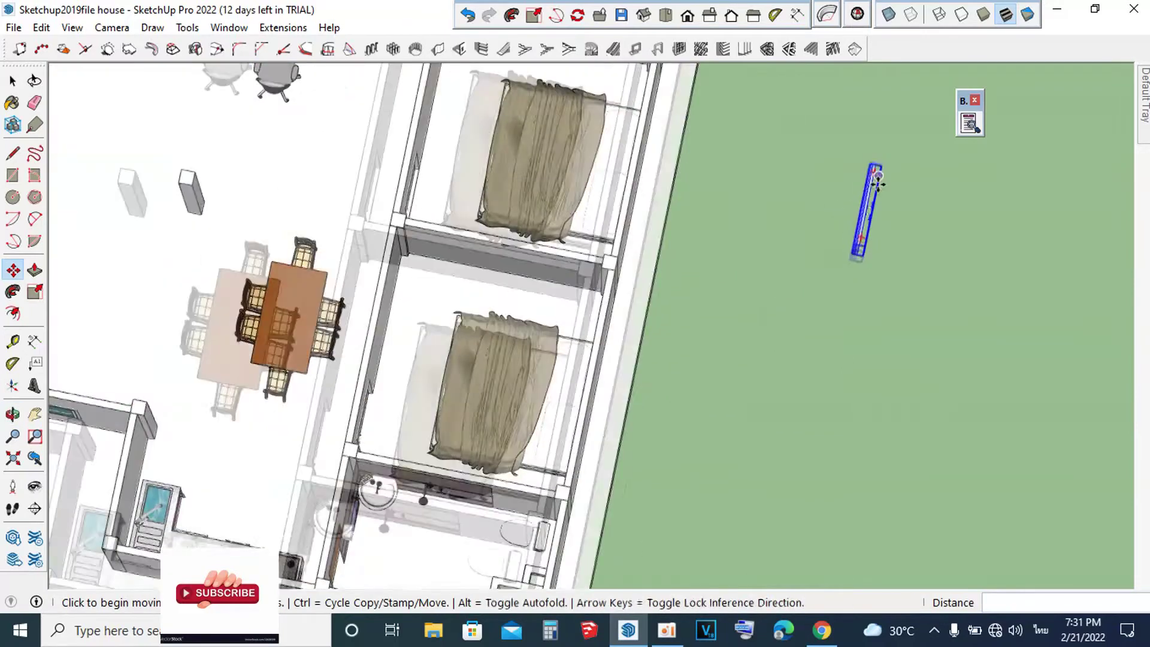
scroll(879, 180, up, 3)
scroll(875, 171, up, 3)
key(q)
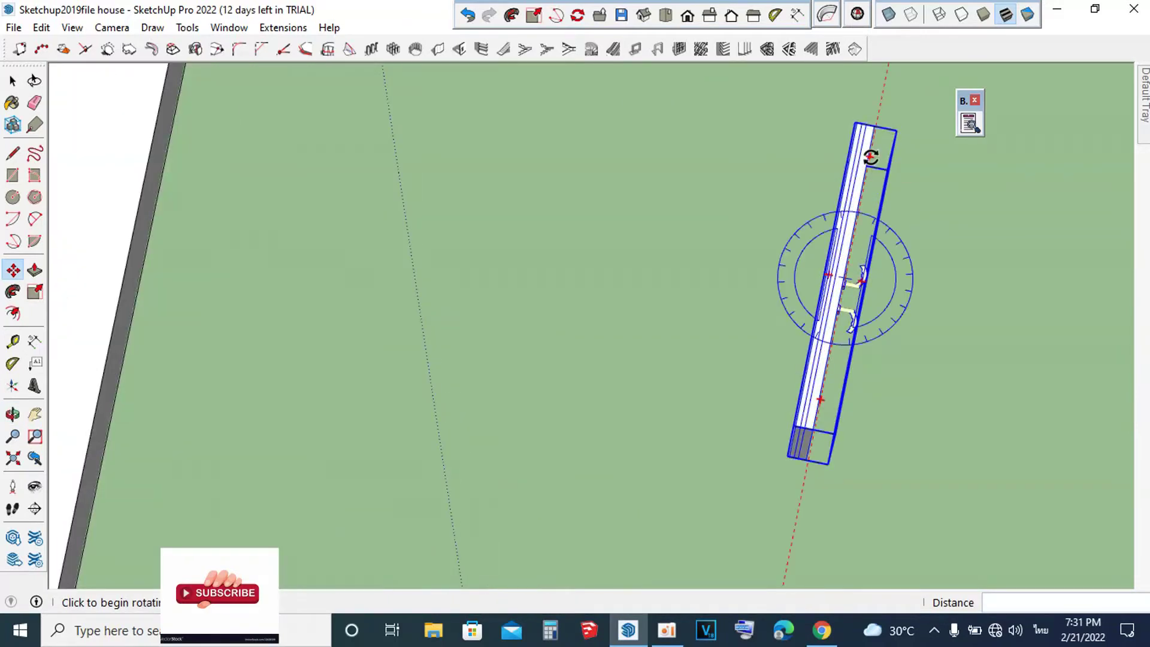
click(871, 157)
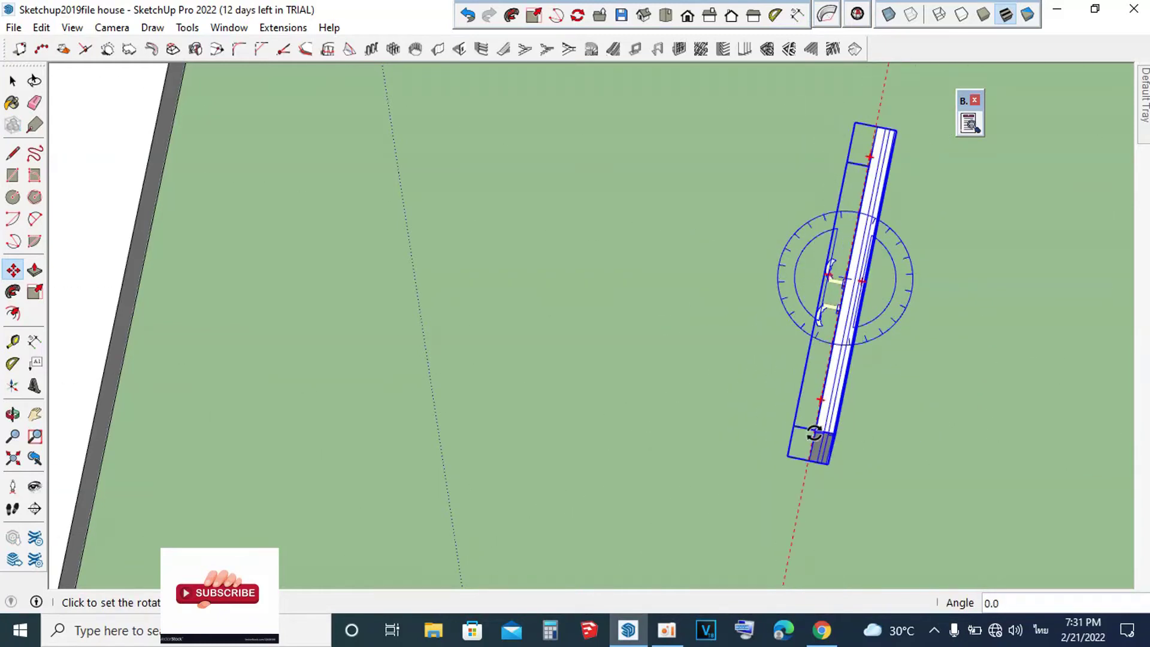
scroll(813, 431, down, 3)
Step: Move the window by its lower corner onto a ground-floor outer wall
mouse_move(771, 376)
middle_down()
mouse_move(727, 232)
mouse_move(779, 352)
middle_up()
scroll(778, 352, up, 4)
middle_drag(825, 423, 827, 408)
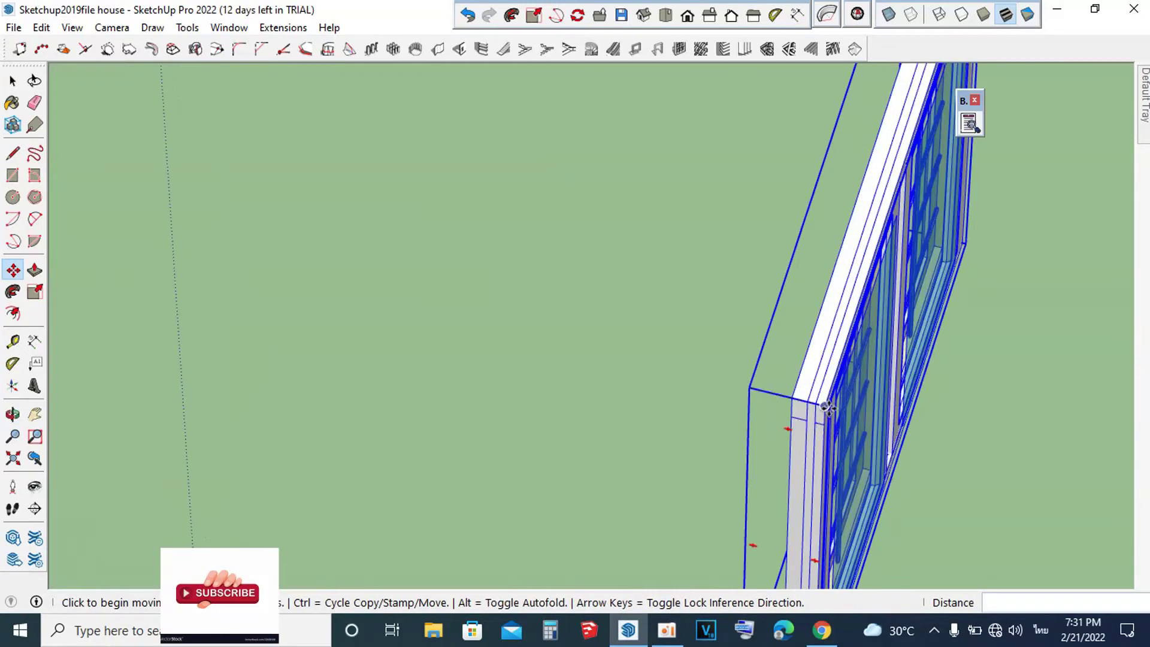
click(829, 403)
scroll(829, 404, down, 3)
scroll(531, 274, down, 3)
scroll(331, 223, up, 4)
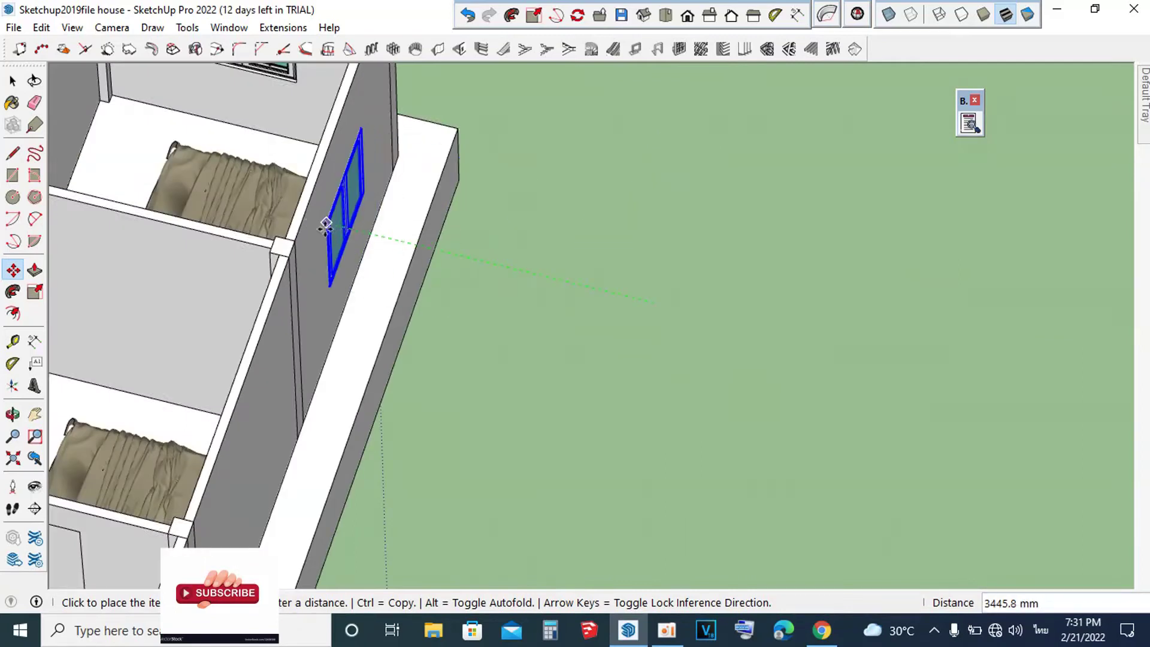
click(326, 224)
Step: Face the back wall and move the double window to its new position
middle_drag(326, 225, 419, 209)
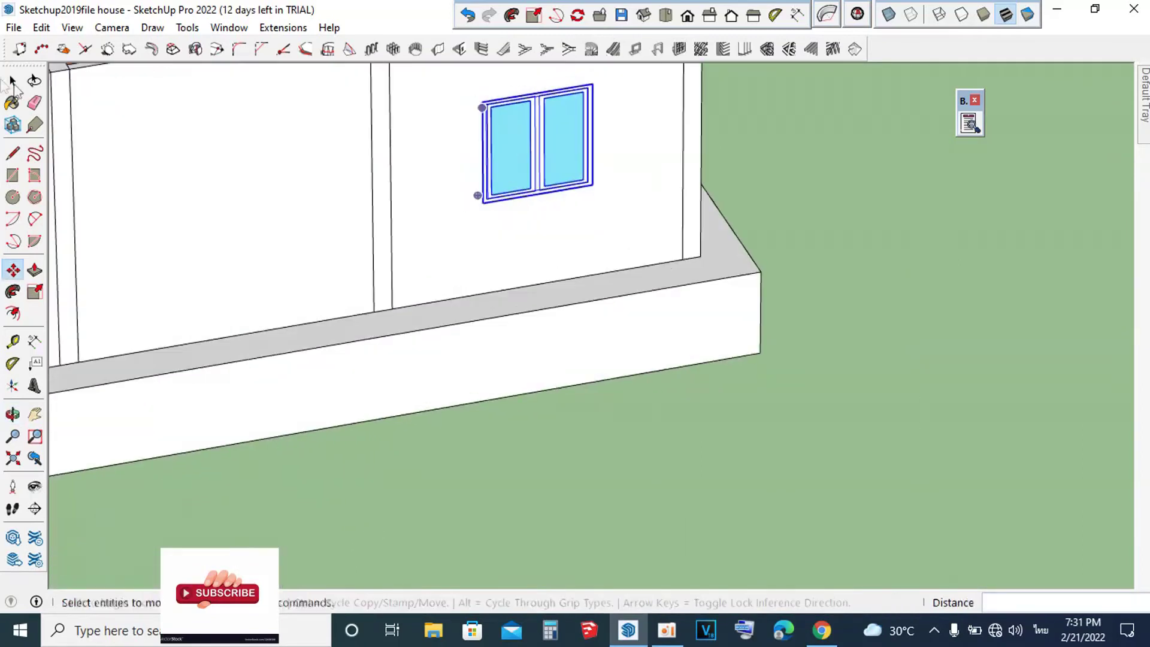
scroll(462, 193, down, 2)
scroll(505, 203, down, 2)
mouse_move(573, 354)
middle_down()
mouse_move(426, 306)
mouse_move(521, 249)
mouse_move(442, 182)
middle_up()
scroll(640, 154, up, 5)
scroll(640, 153, up, 3)
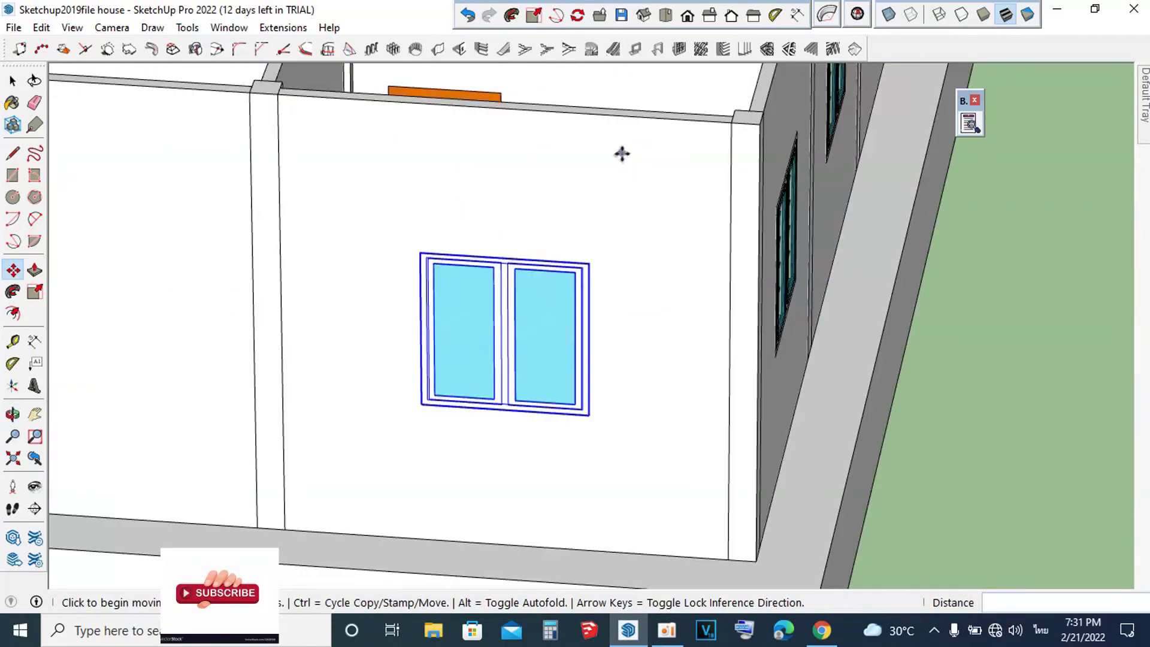
scroll(517, 208, up, 3)
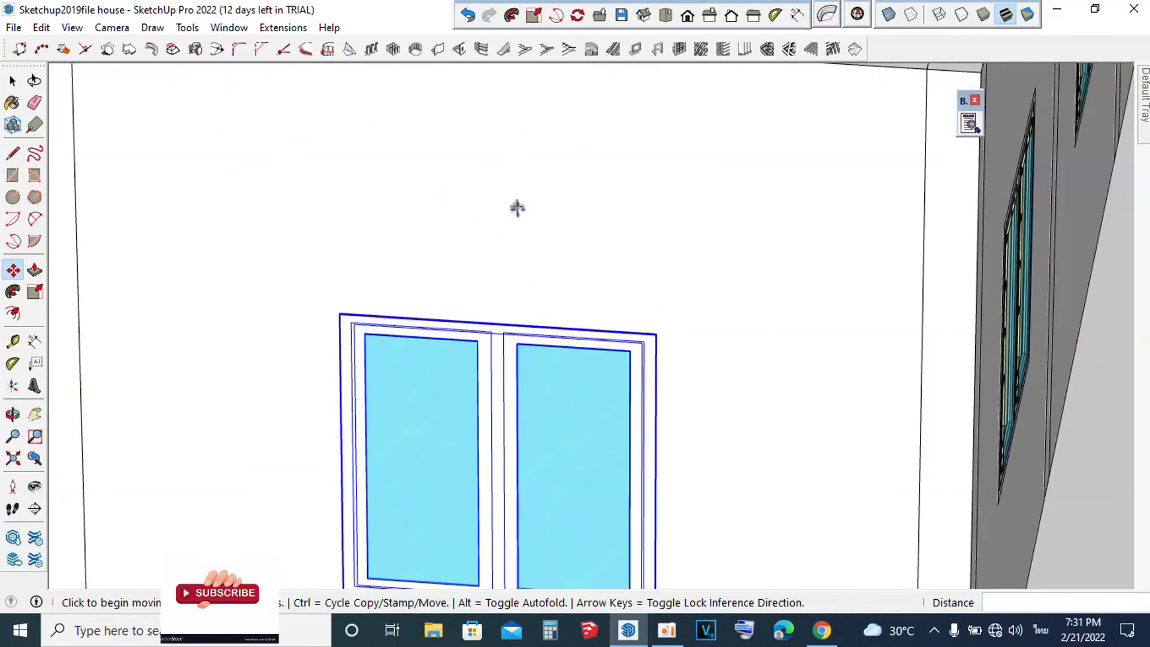
click(497, 322)
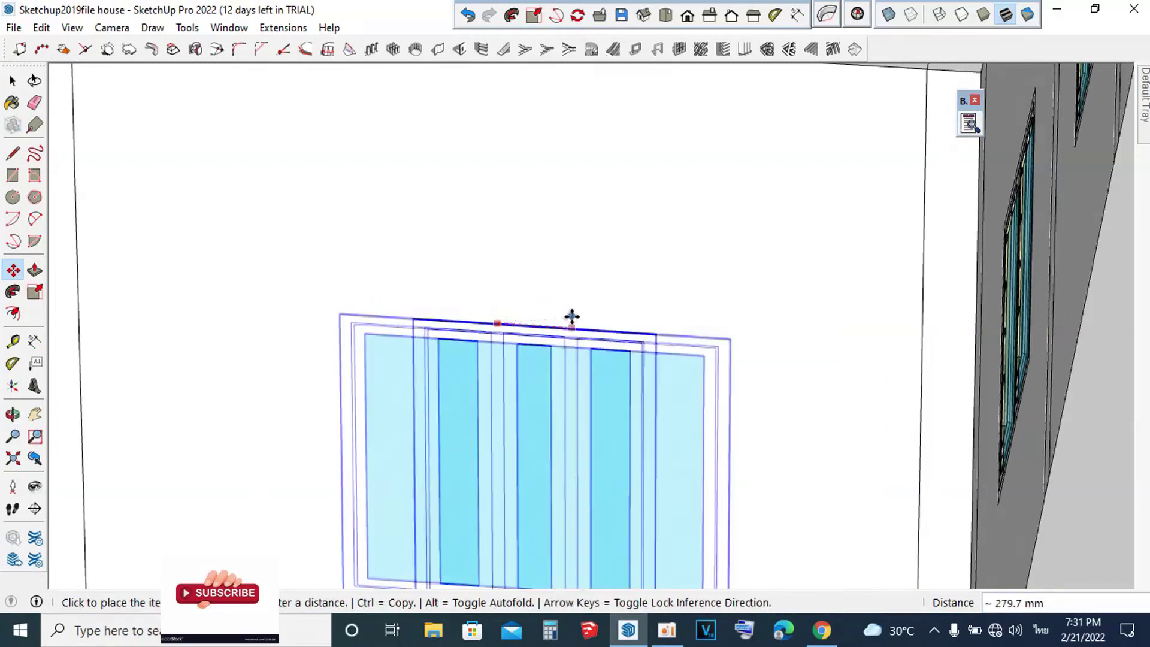
scroll(528, 324, down, 5)
scroll(515, 239, down, 2)
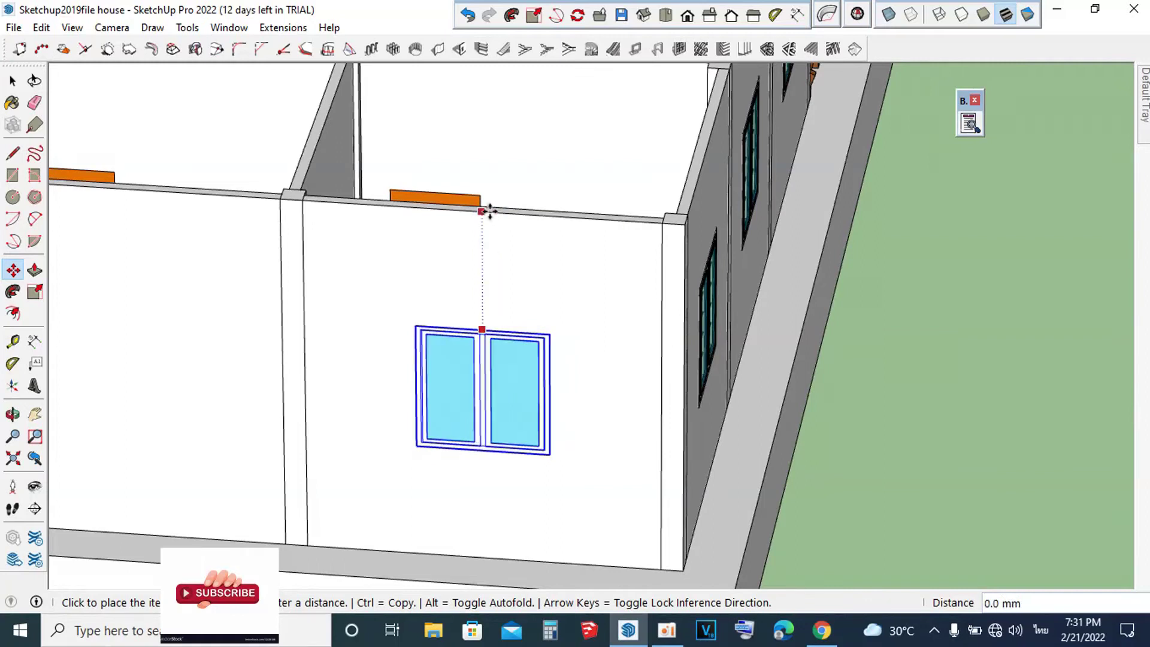
scroll(515, 203, up, 2)
scroll(551, 174, up, 3)
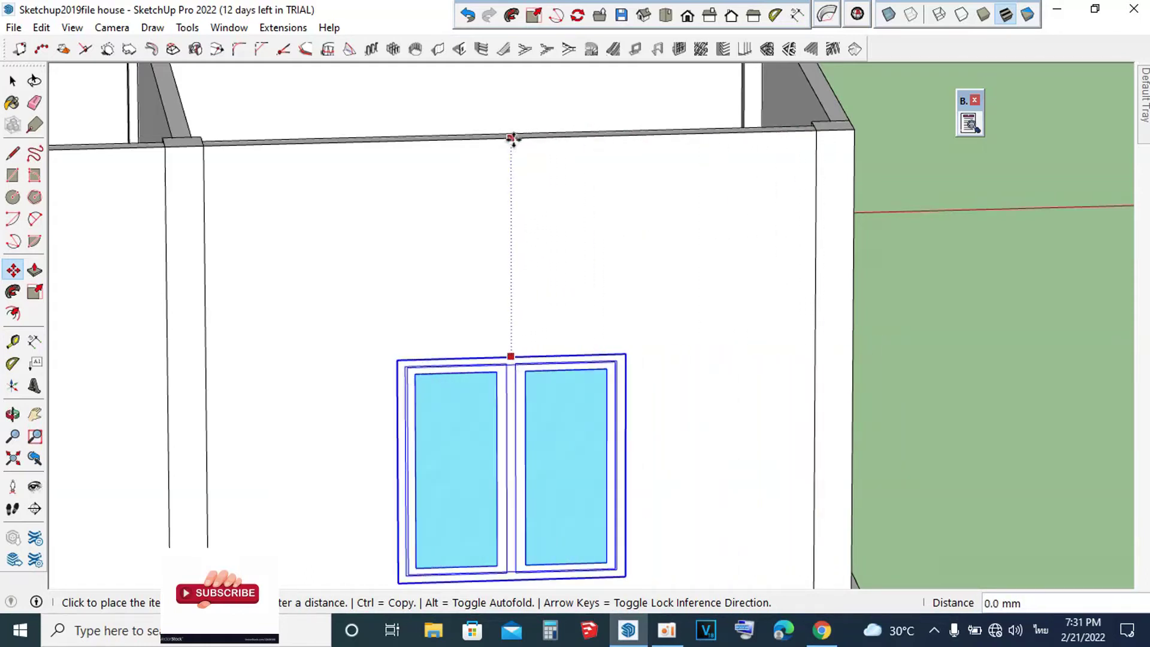
Step: Ctrl-move a copy of the window 3400 mm along the wall
scroll(498, 181, down, 5)
mouse_move(497, 181)
middle_down()
mouse_move(483, 232)
mouse_move(537, 252)
middle_up()
scroll(598, 185, up, 5)
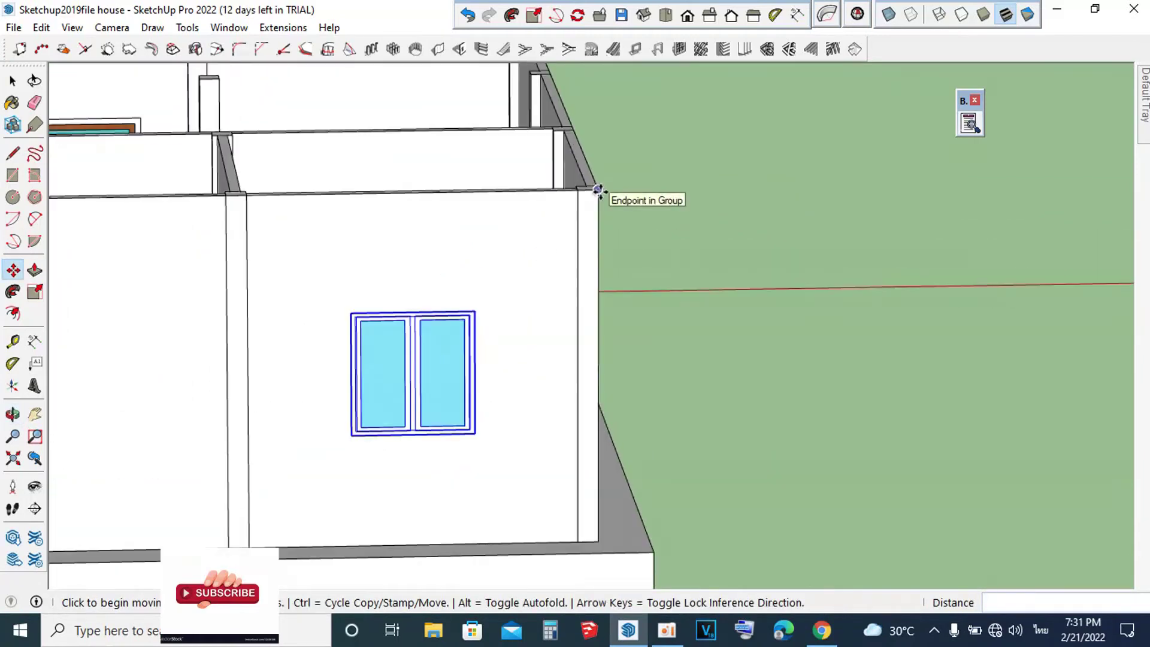
click(597, 190)
scroll(341, 198, down, 3)
scroll(391, 193, up, 3)
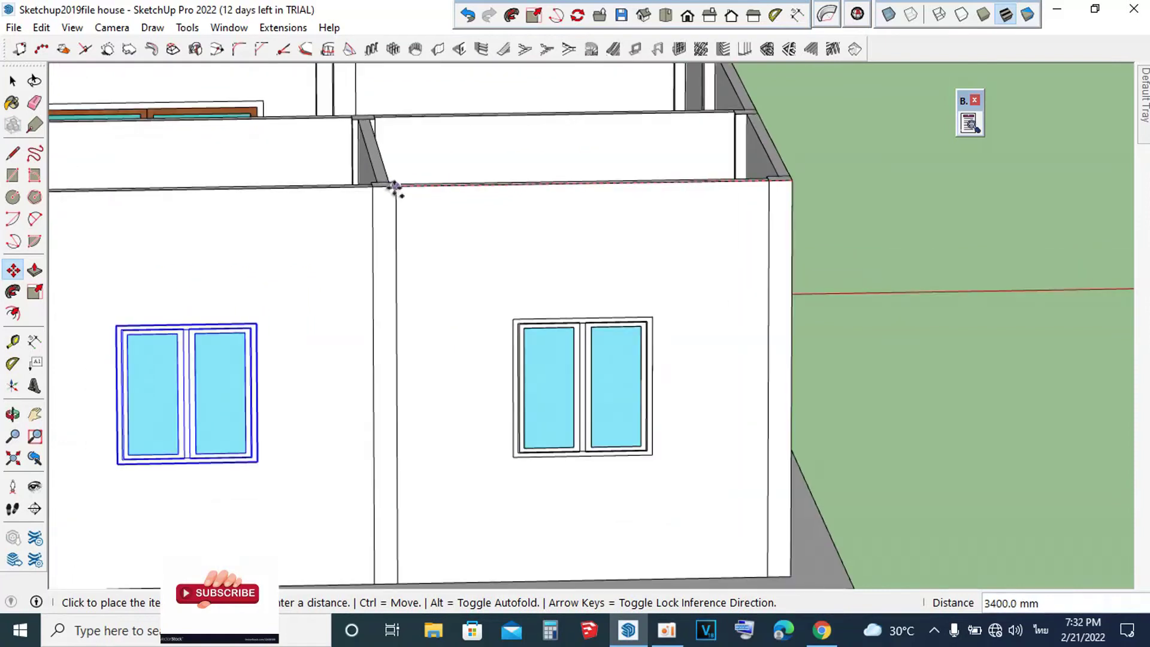
scroll(742, 268, down, 3)
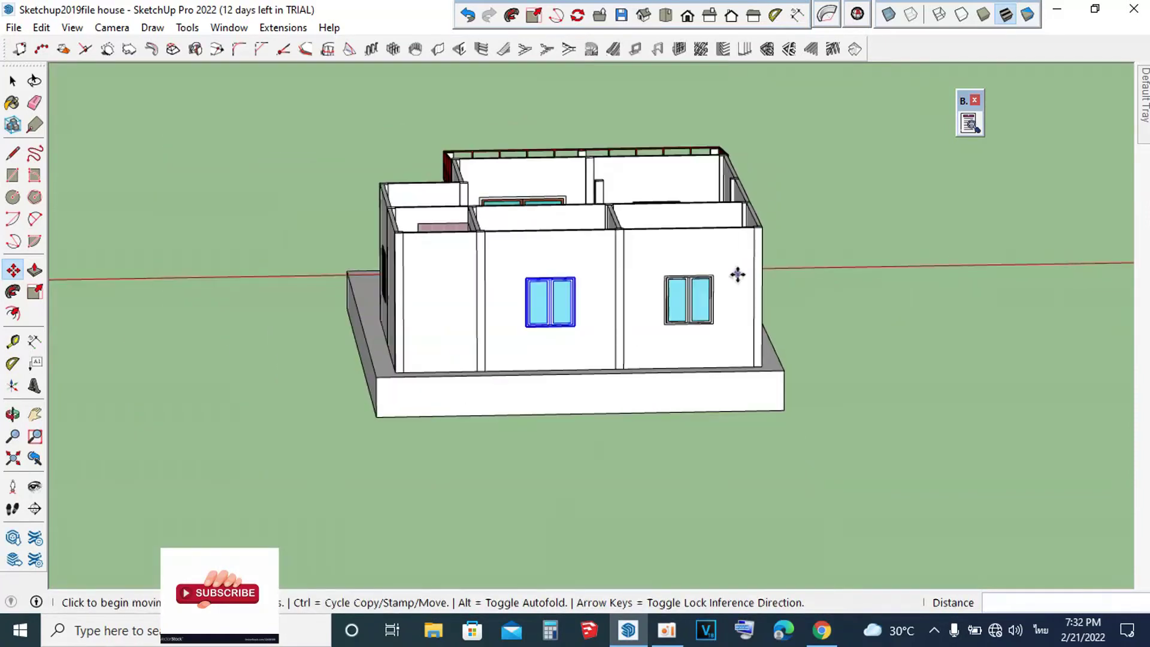
Step: Orbit around the house to review both windows, ending front-on to the wall
middle_drag(737, 272, 734, 371)
key(space)
mouse_move(853, 340)
middle_down()
mouse_move(939, 375)
mouse_move(967, 240)
middle_up()
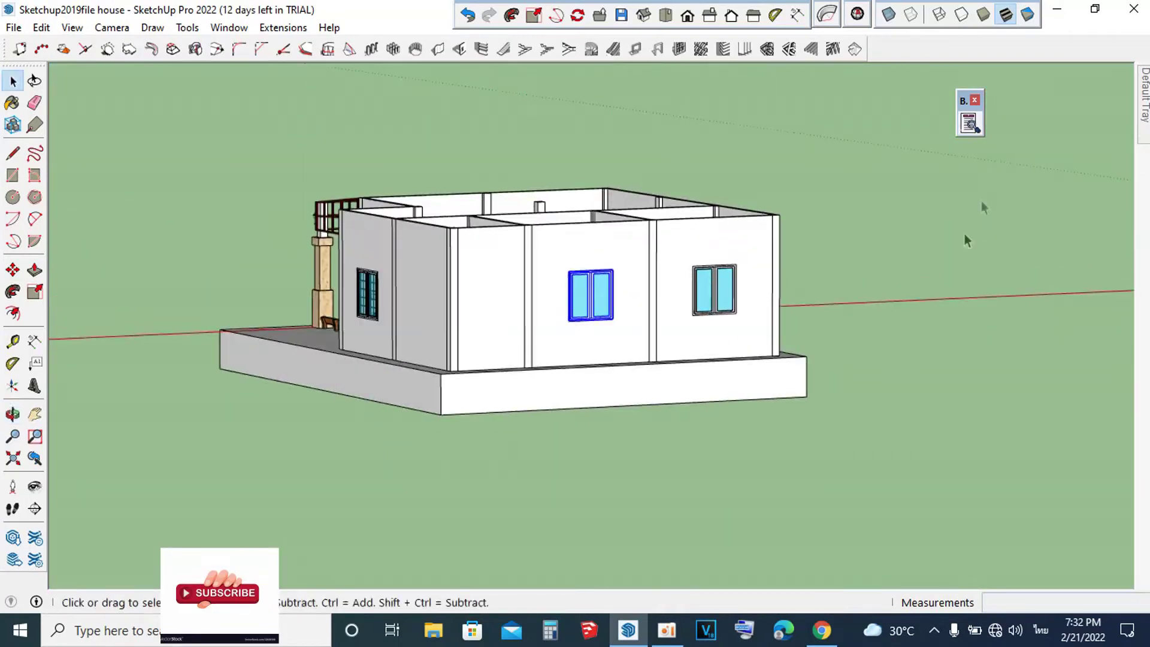
middle_drag(954, 312, 559, 347)
scroll(554, 221, up, 3)
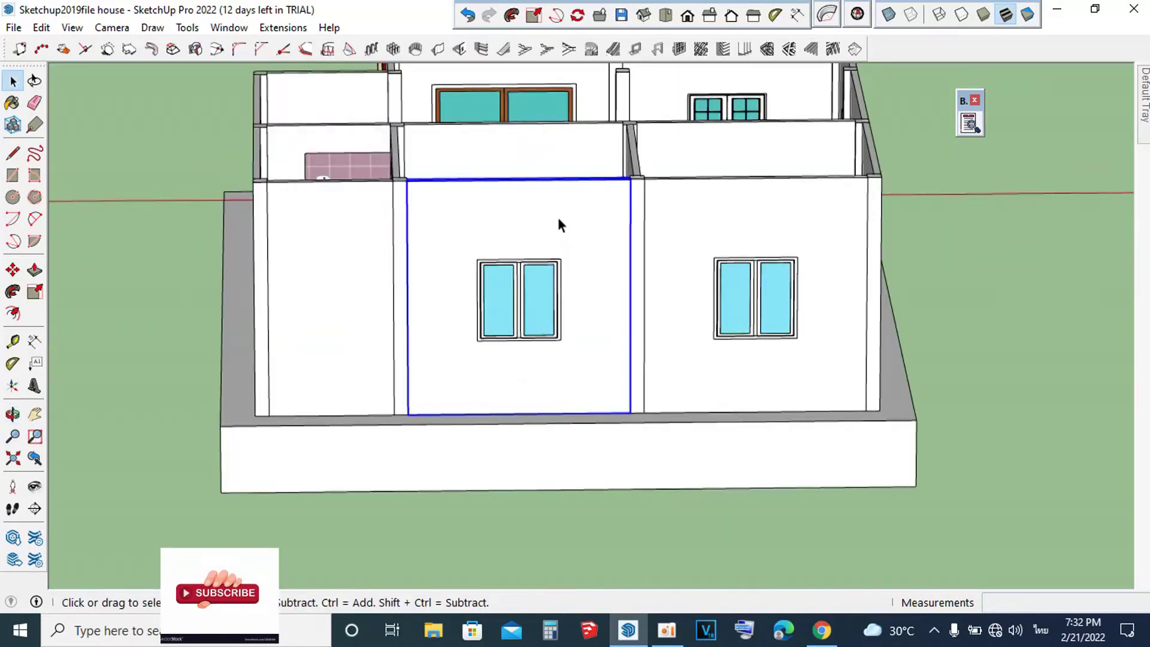
Step: Inside the first wall group, draw a rectangle over the window outline
double_click(558, 217)
click(559, 217)
scroll(559, 220, up, 3)
key(p)
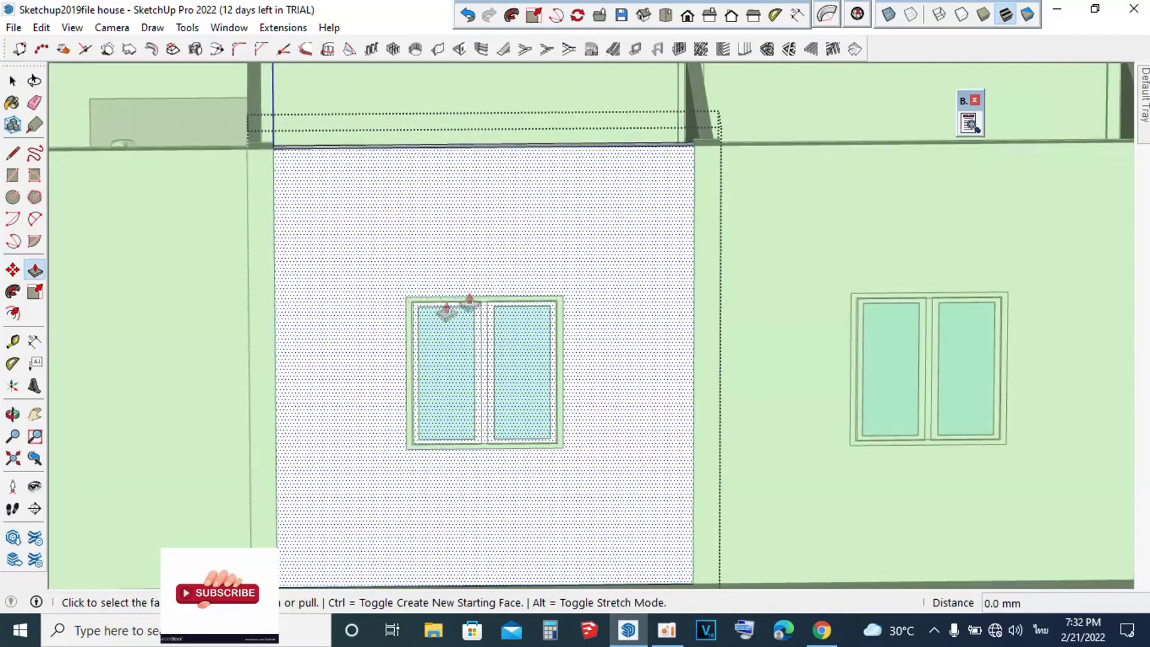
scroll(457, 304, up, 3)
key(space)
click(664, 252)
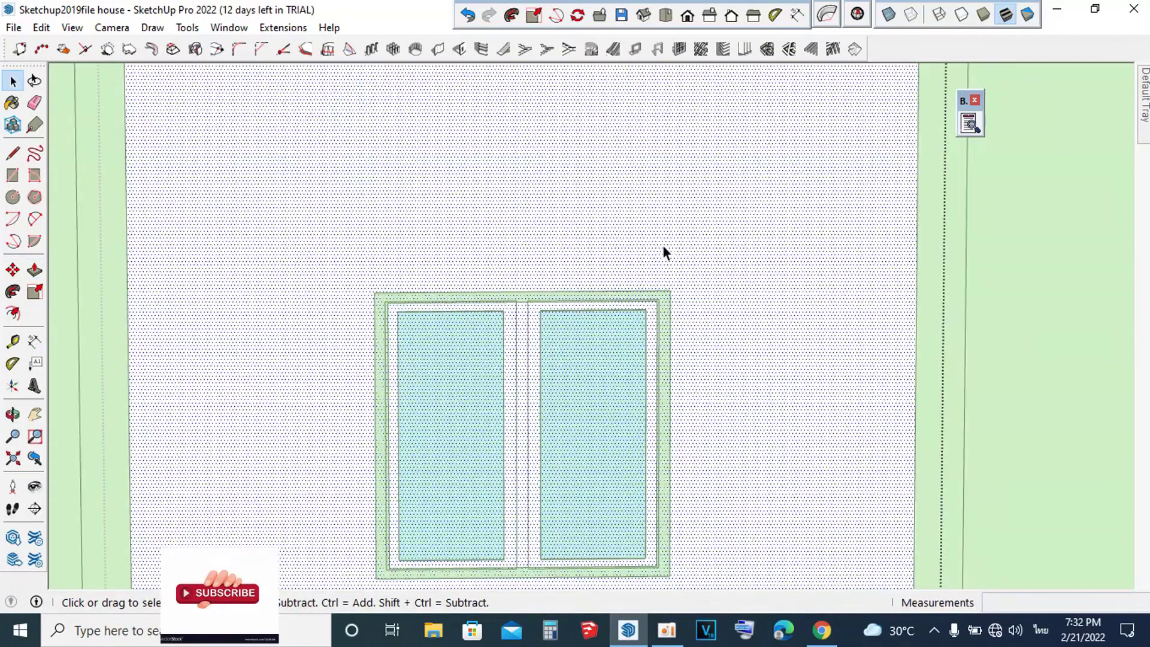
key(r)
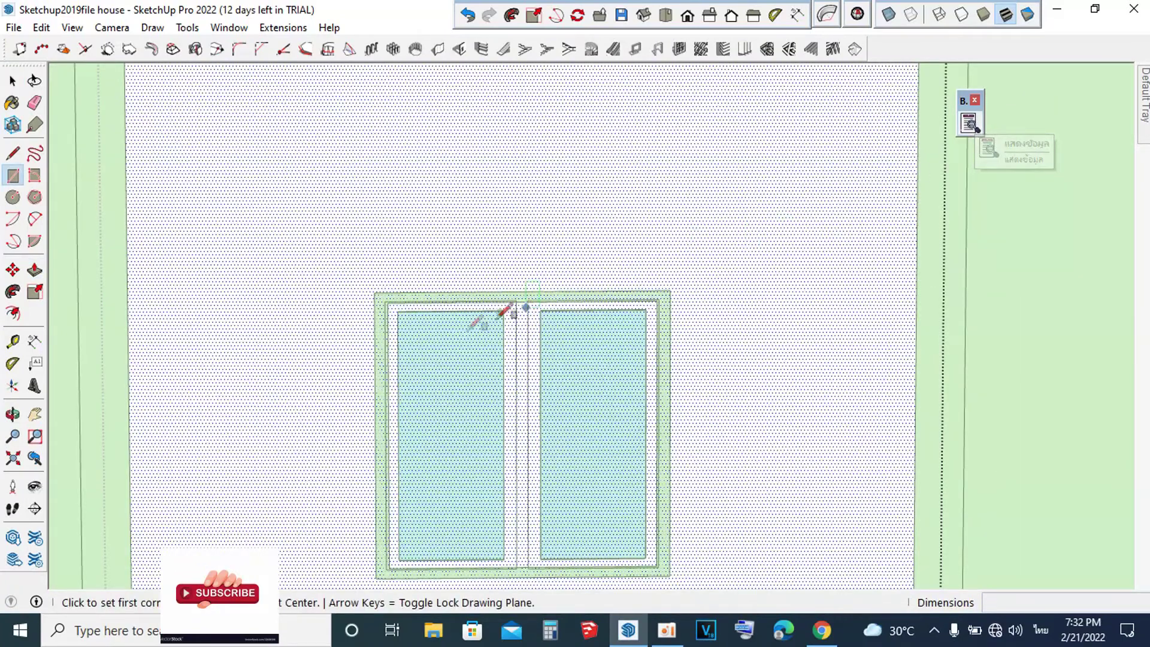
click(374, 292)
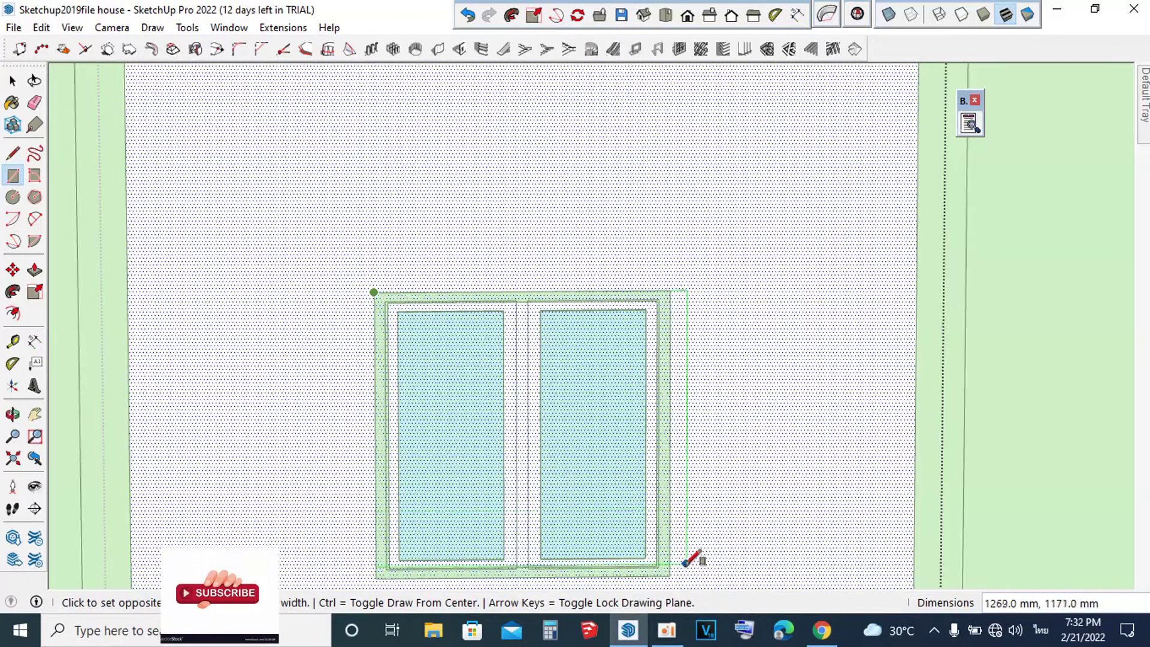
click(670, 576)
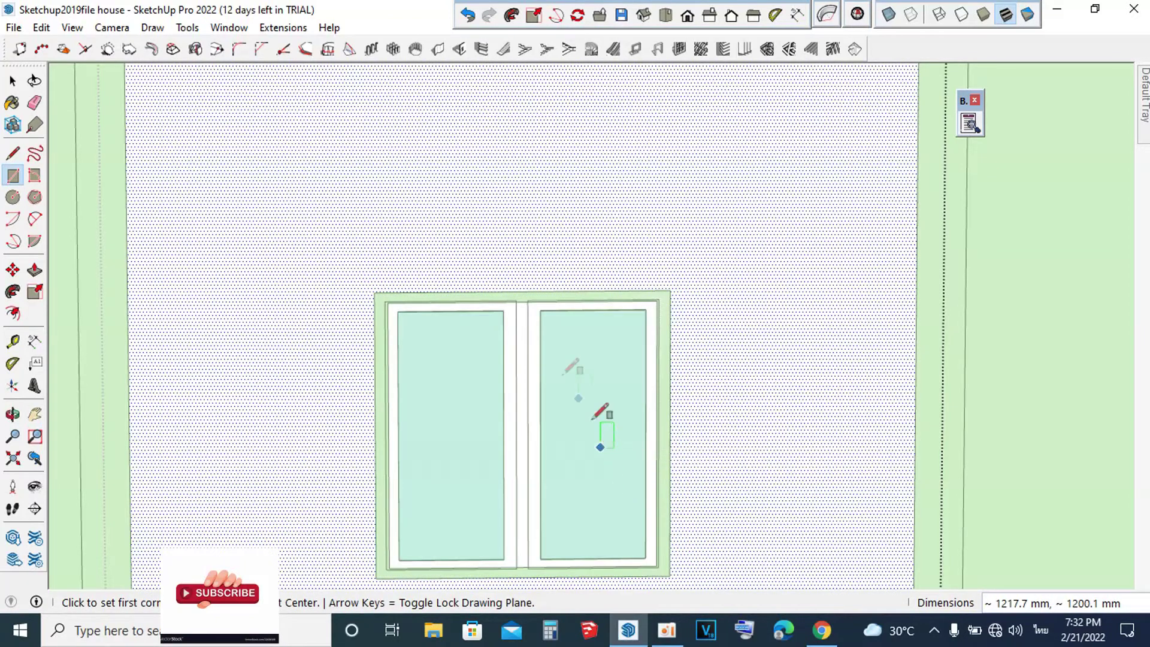
key(space)
Step: Push that rectangle 100 mm into the wall and exit the group
scroll(602, 402, down, 3)
click(583, 409)
key(p)
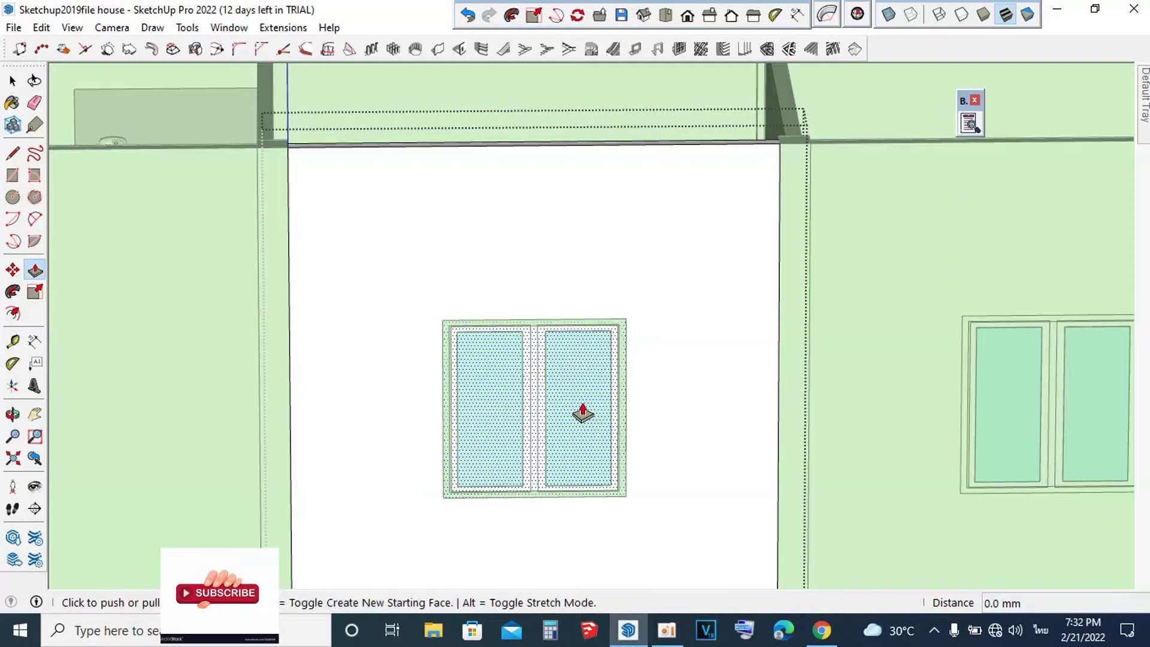
click(582, 402)
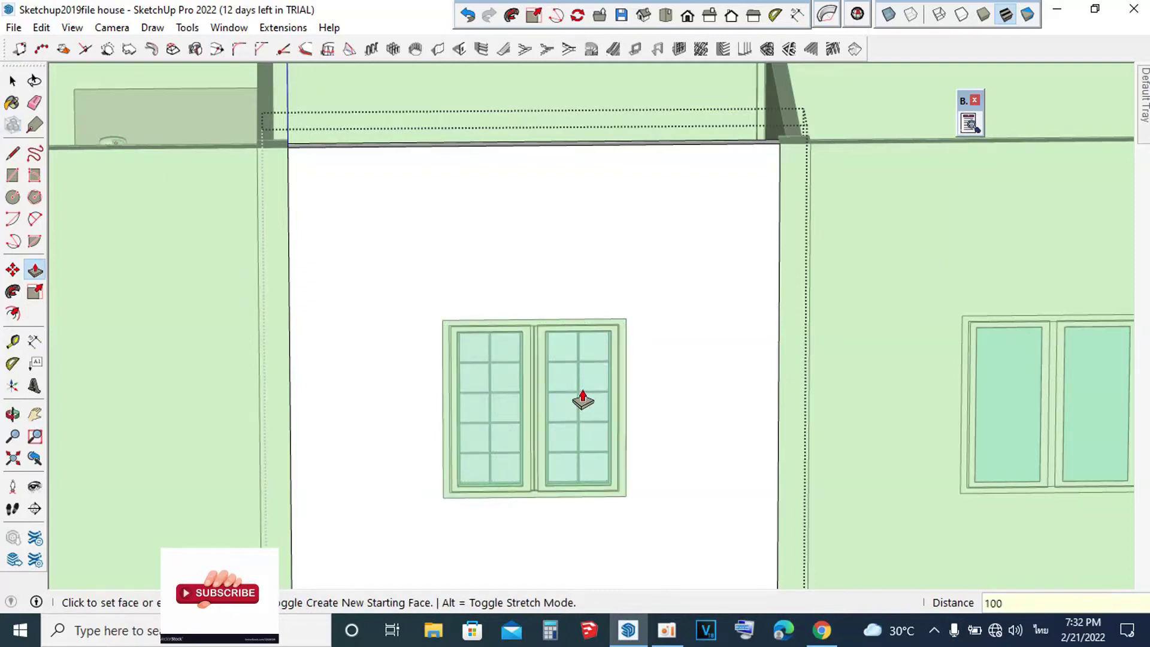
key(Return)
key(space)
scroll(578, 354, down, 3)
scroll(756, 327, down, 2)
scroll(757, 304, up, 2)
click(757, 304)
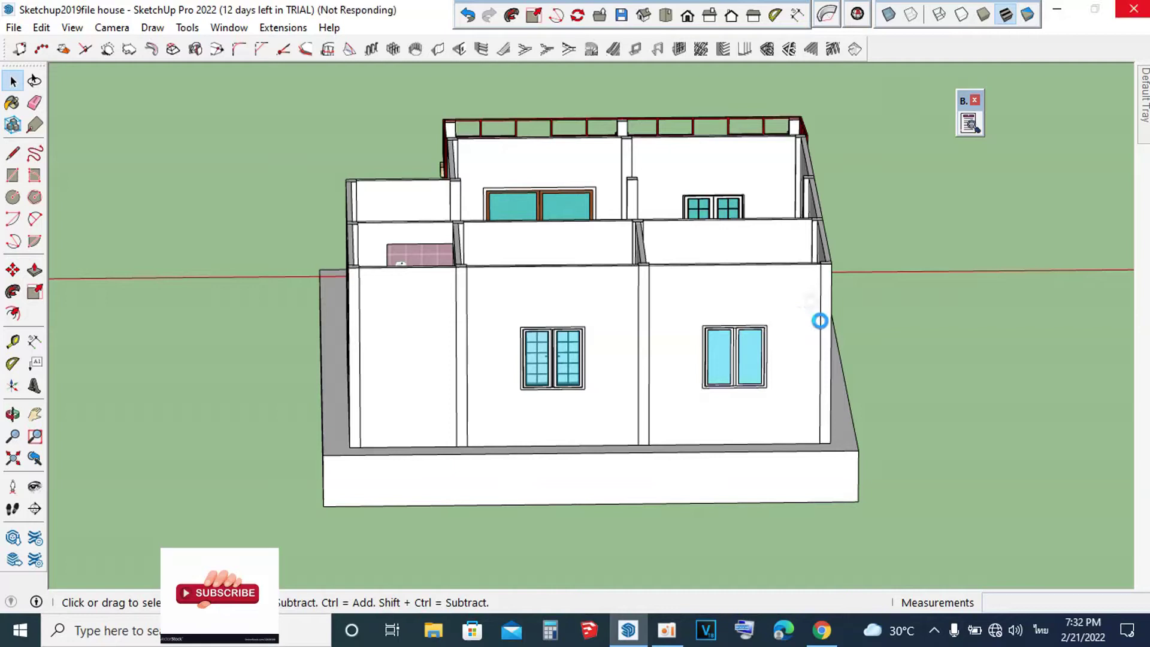
Step: Inside the right wall group, draw a rectangle over its window
scroll(701, 318, up, 3)
double_click(657, 326)
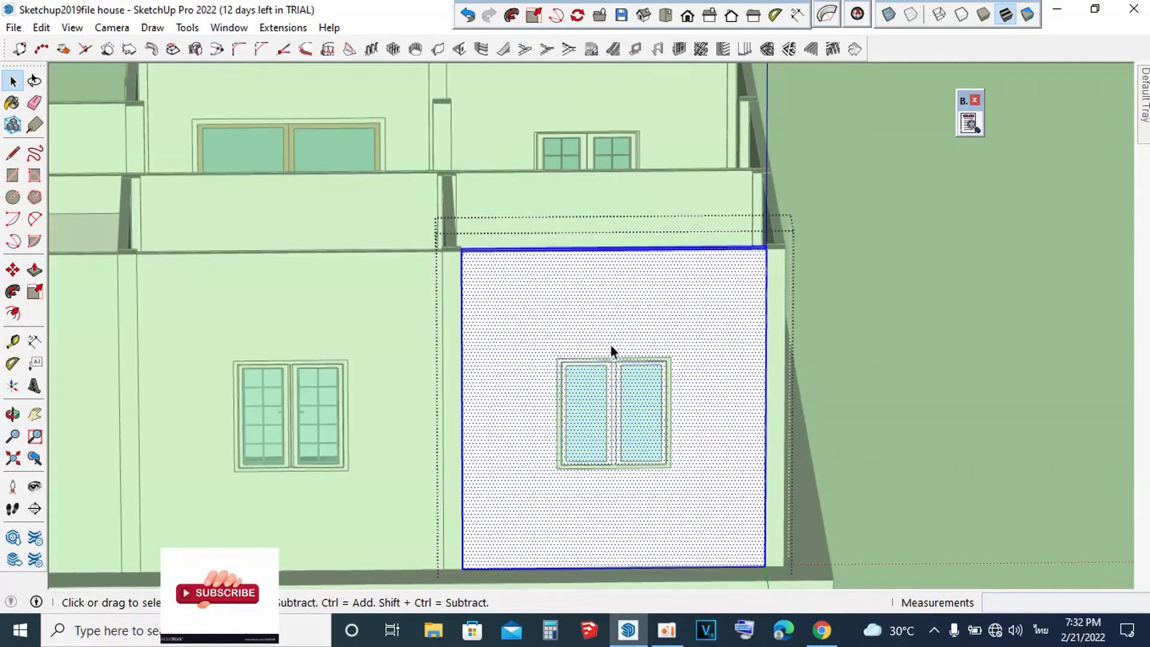
scroll(612, 344, up, 2)
scroll(588, 262, down, 1)
key(r)
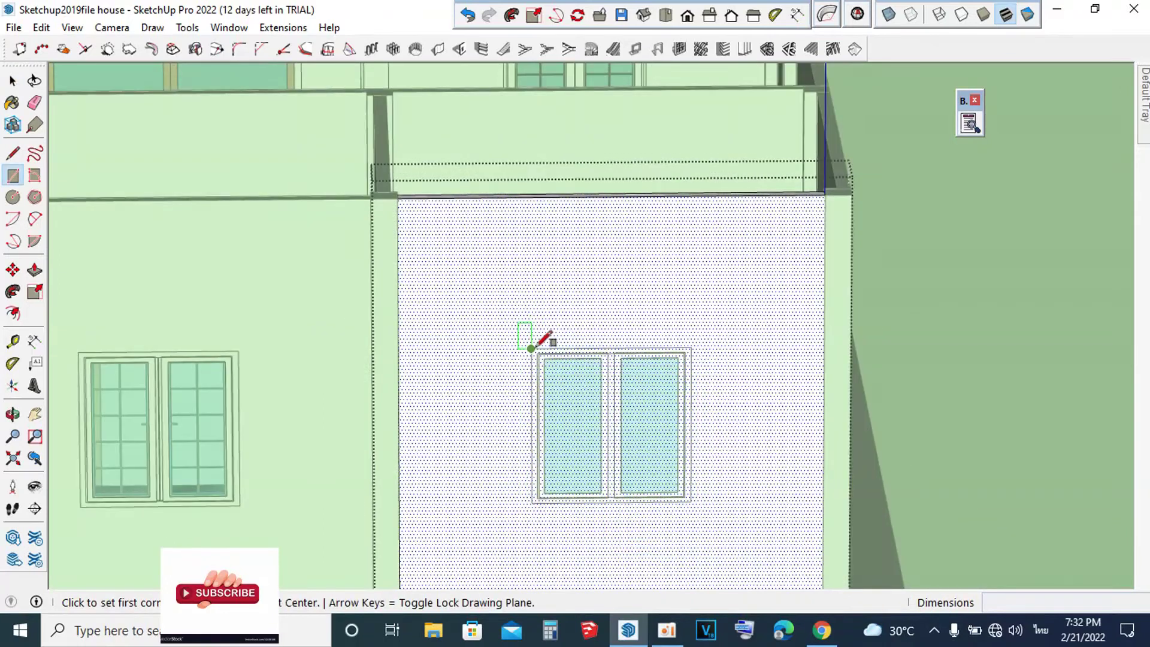
click(531, 348)
click(692, 501)
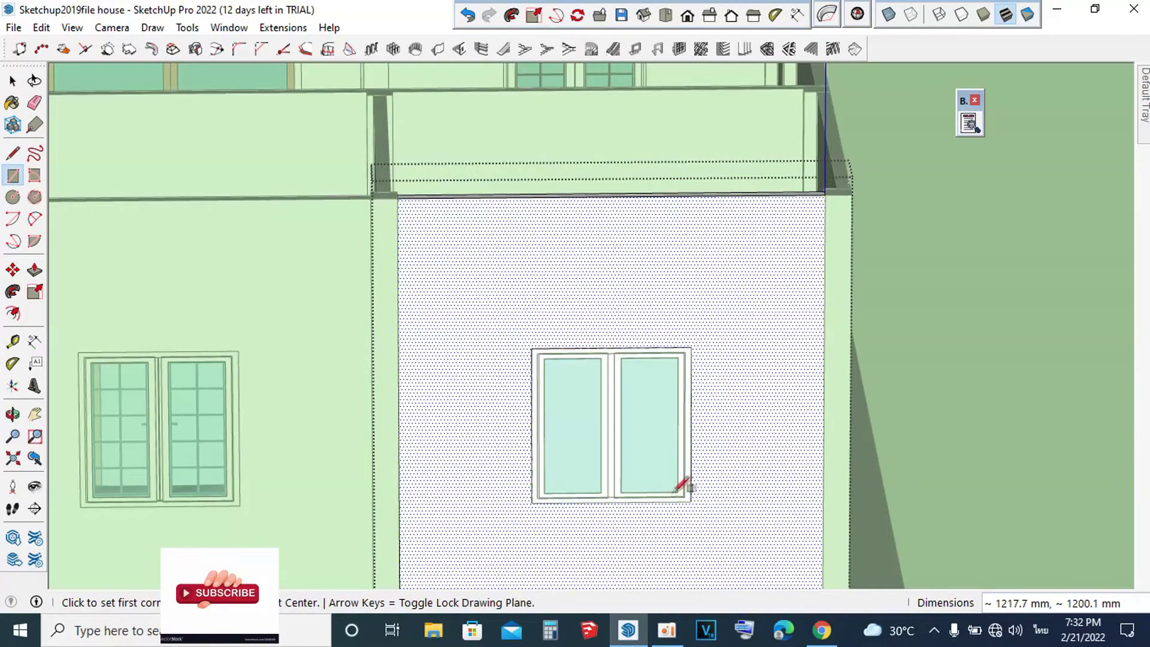
key(space)
Step: Push the right window's rectangle 100 mm into the wall
click(659, 476)
key(p)
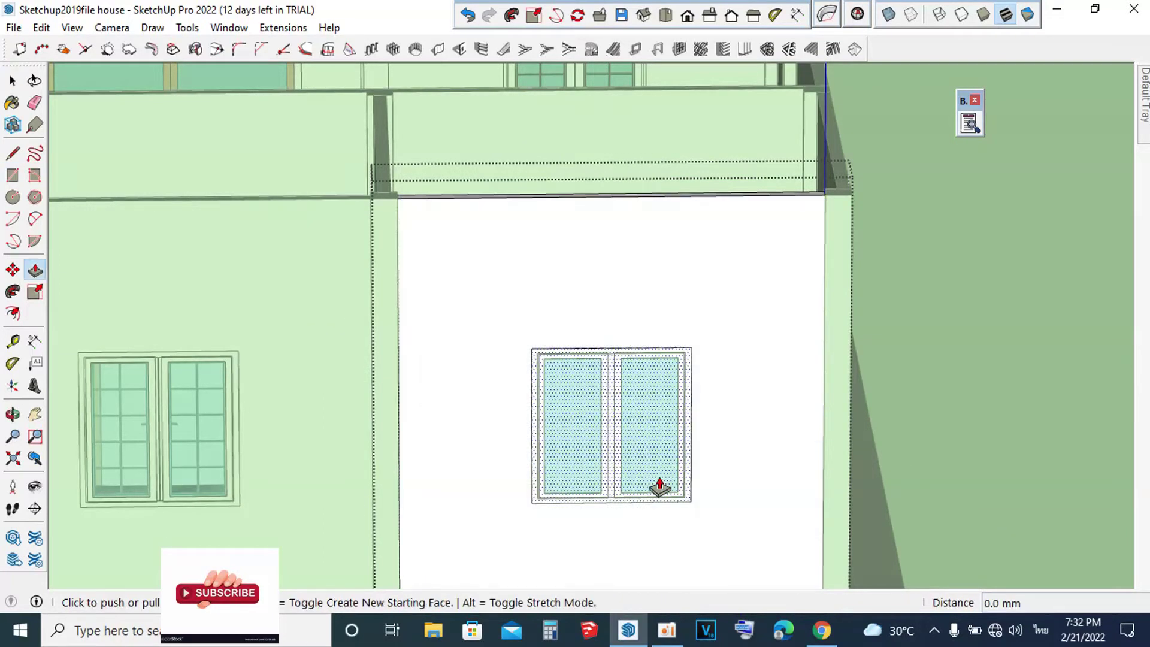
double_click(657, 471)
text(100)
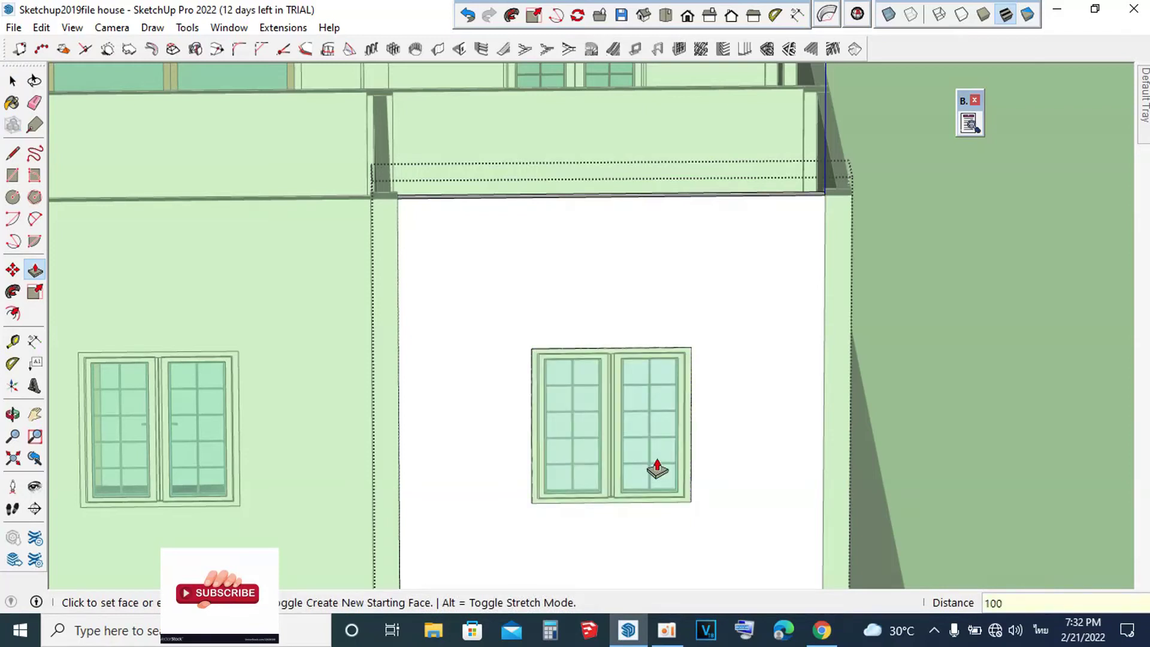
key(Return)
key(space)
scroll(659, 455, down, 3)
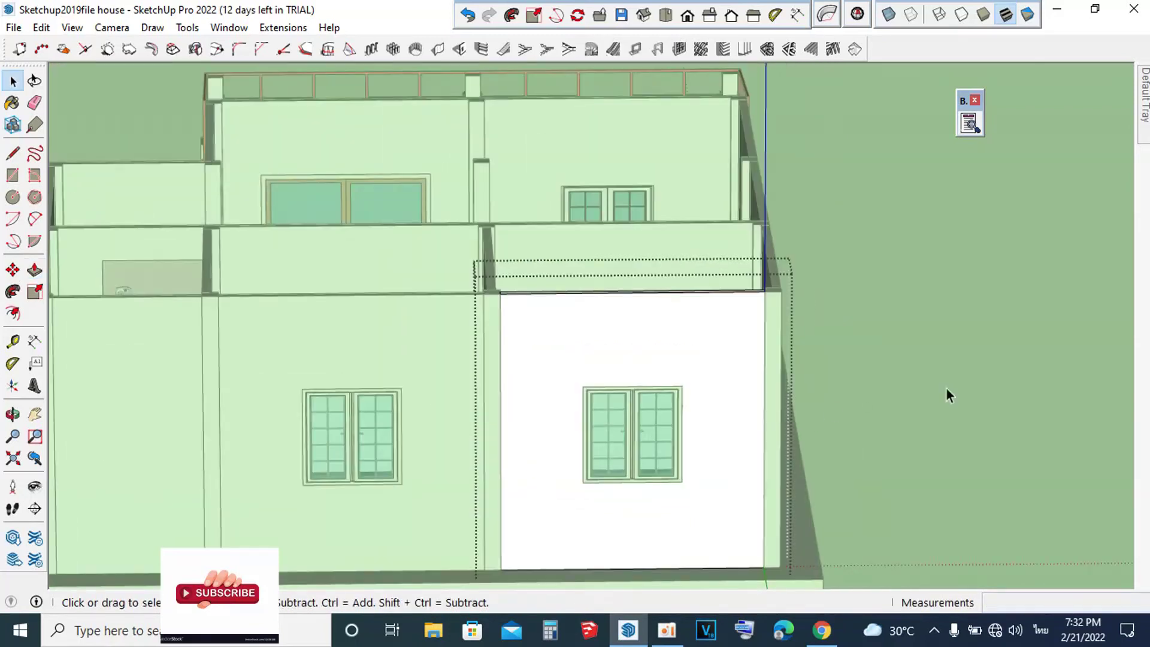
Step: Orbit above the house to look into the rooms and the railed front
scroll(946, 389, down, 3)
mouse_move(944, 391)
middle_down()
mouse_move(762, 404)
mouse_move(603, 368)
mouse_move(775, 281)
middle_up()
scroll(706, 369, up, 3)
scroll(706, 369, down, 3)
scroll(652, 336, up, 3)
scroll(688, 332, up, 2)
scroll(688, 332, up, 2)
scroll(693, 288, down, 3)
mouse_move(692, 287)
middle_down()
mouse_move(786, 398)
mouse_move(1145, 434)
middle_up()
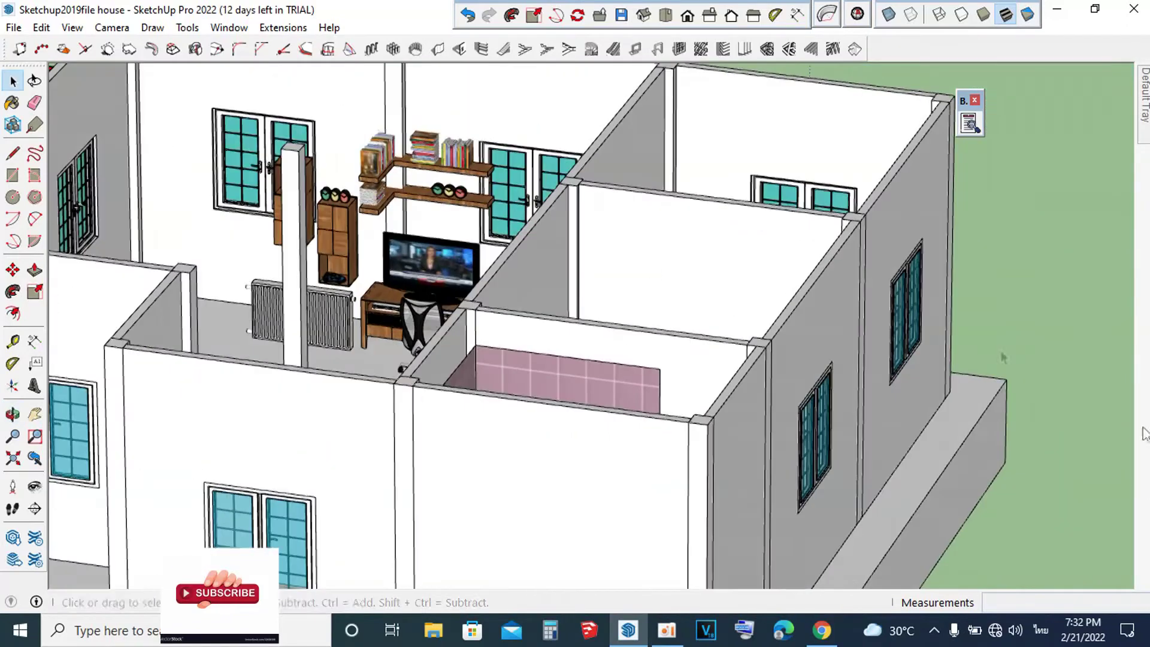
scroll(785, 324, down, 3)
middle_drag(785, 323, 980, 268)
scroll(743, 238, down, 2)
middle_drag(743, 239, 841, 307)
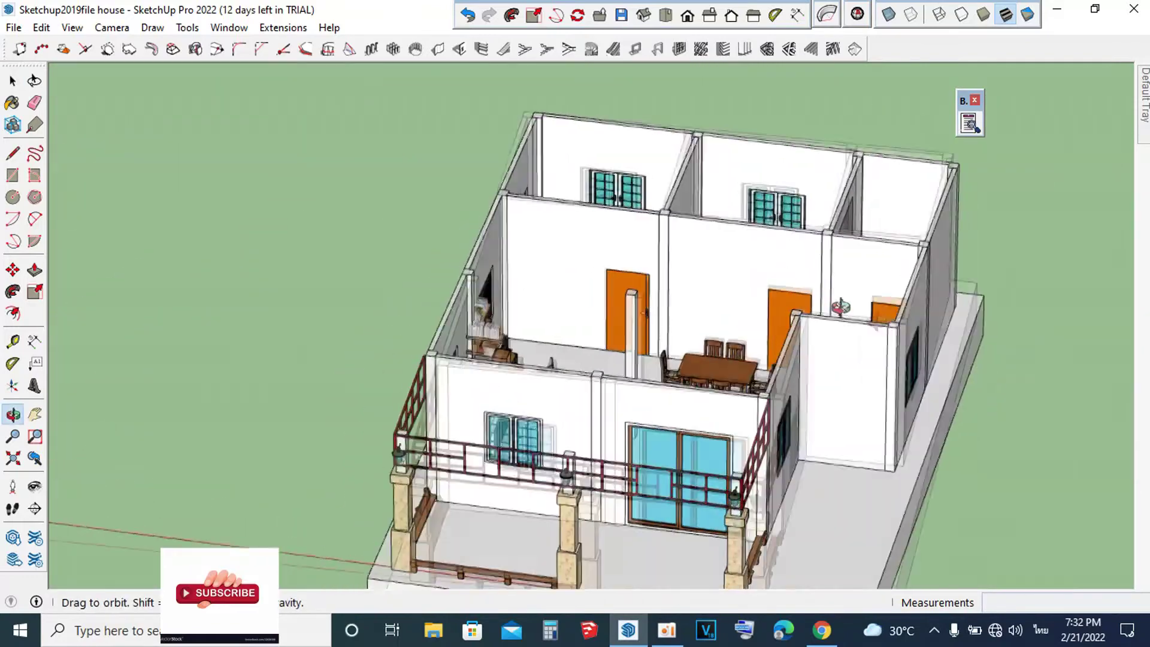
Step: Orbit to eye level along the windowed side walls, then to a high three-quarter overview
key(space)
scroll(841, 307, down, 2)
scroll(614, 168, down, 2)
mouse_move(872, 205)
middle_down()
mouse_move(403, 67)
mouse_move(521, 14)
mouse_move(385, 152)
middle_up()
scroll(662, 308, up, 2)
scroll(769, 277, up, 2)
mouse_move(770, 277)
middle_down()
mouse_move(745, 341)
mouse_move(565, 278)
middle_up()
scroll(585, 264, up, 2)
mouse_move(668, 237)
middle_down()
mouse_move(576, 416)
mouse_move(545, 239)
mouse_move(890, 140)
middle_up()
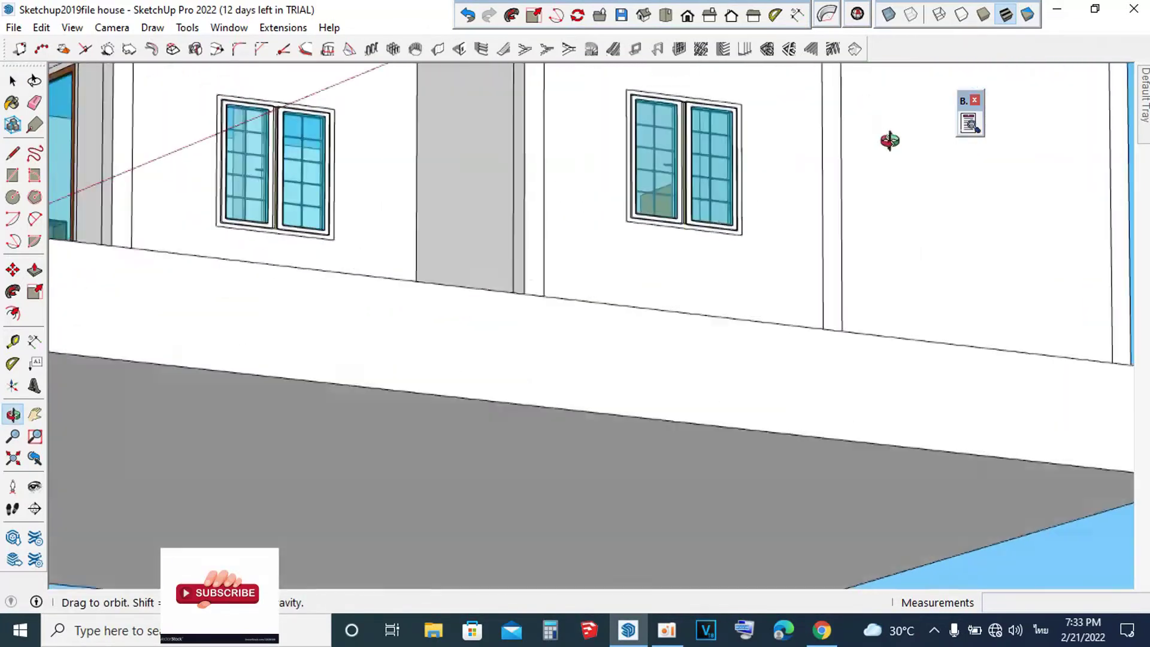
scroll(545, 217, down, 3)
scroll(533, 221, down, 3)
middle_drag(535, 221, 749, 335)
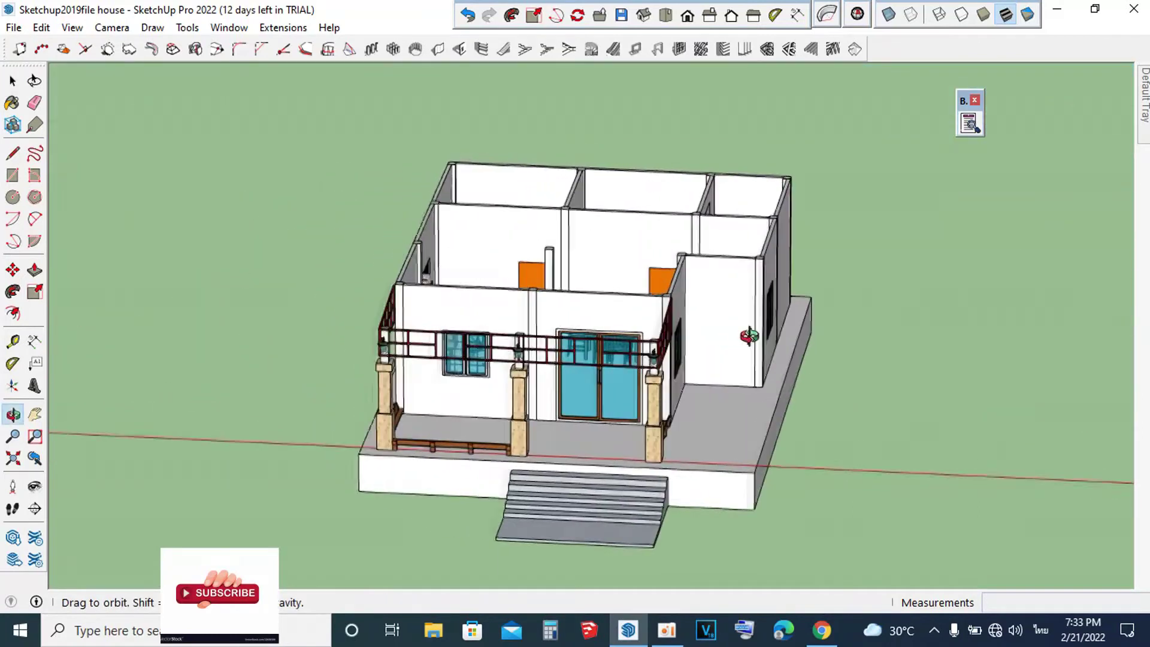
scroll(749, 336, up, 2)
scroll(732, 324, up, 2)
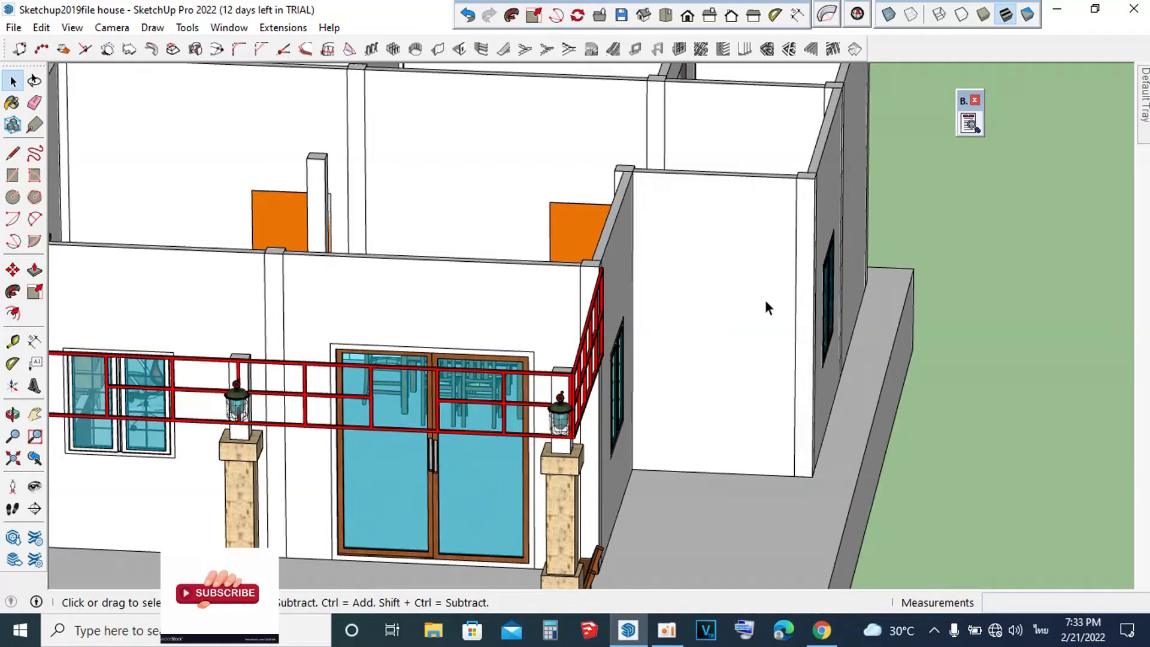
Step: Switch the camera to the Front standard view
scroll(764, 300, down, 1)
scroll(771, 284, down, 3)
scroll(771, 284, down, 2)
middle_drag(771, 284, 810, 247)
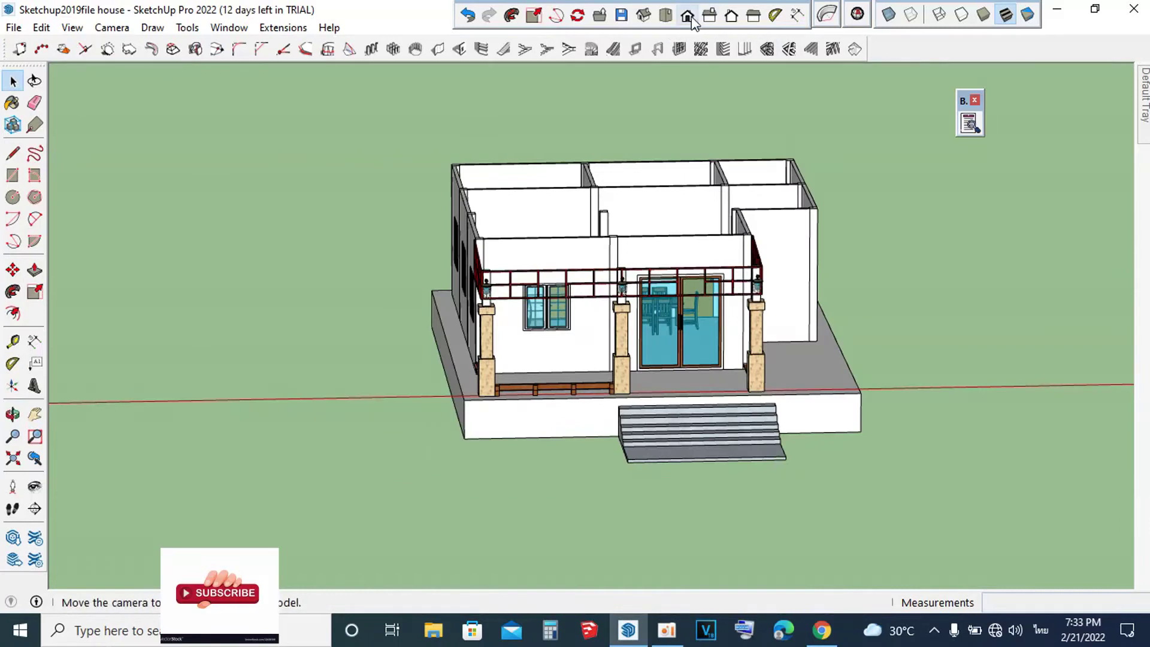
click(687, 15)
scroll(736, 228, down, 2)
scroll(942, 204, up, 2)
Step: Make the Root tag visible in the Tags tray to bring back the roofs
scroll(644, 306, up, 2)
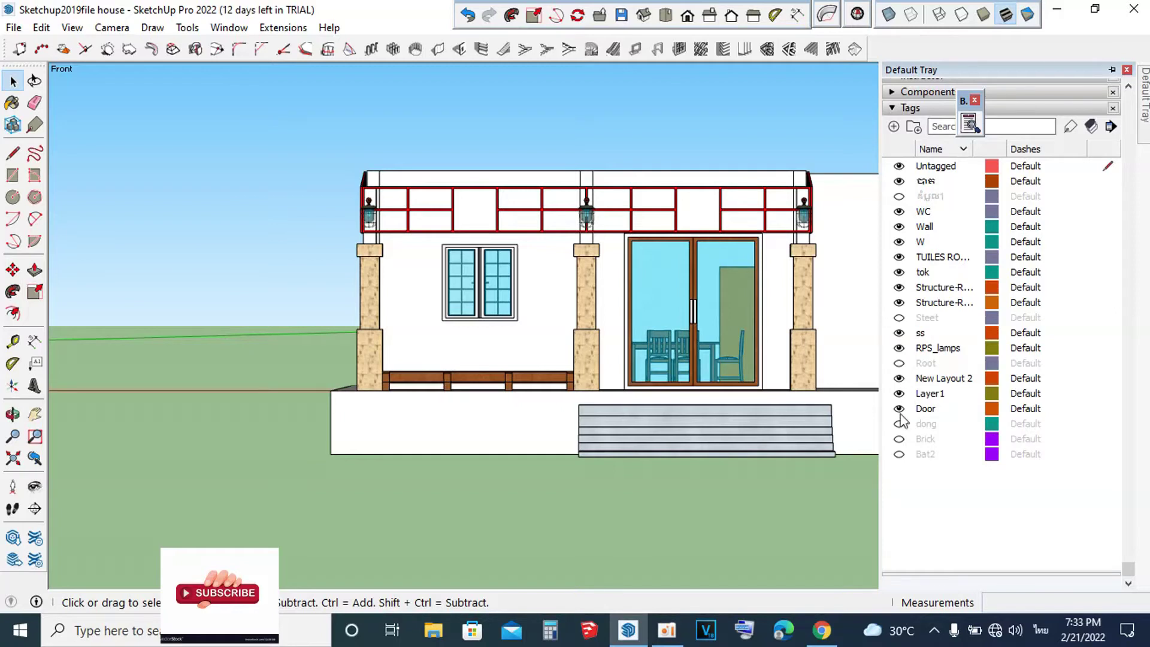
click(899, 363)
scroll(339, 288, down, 2)
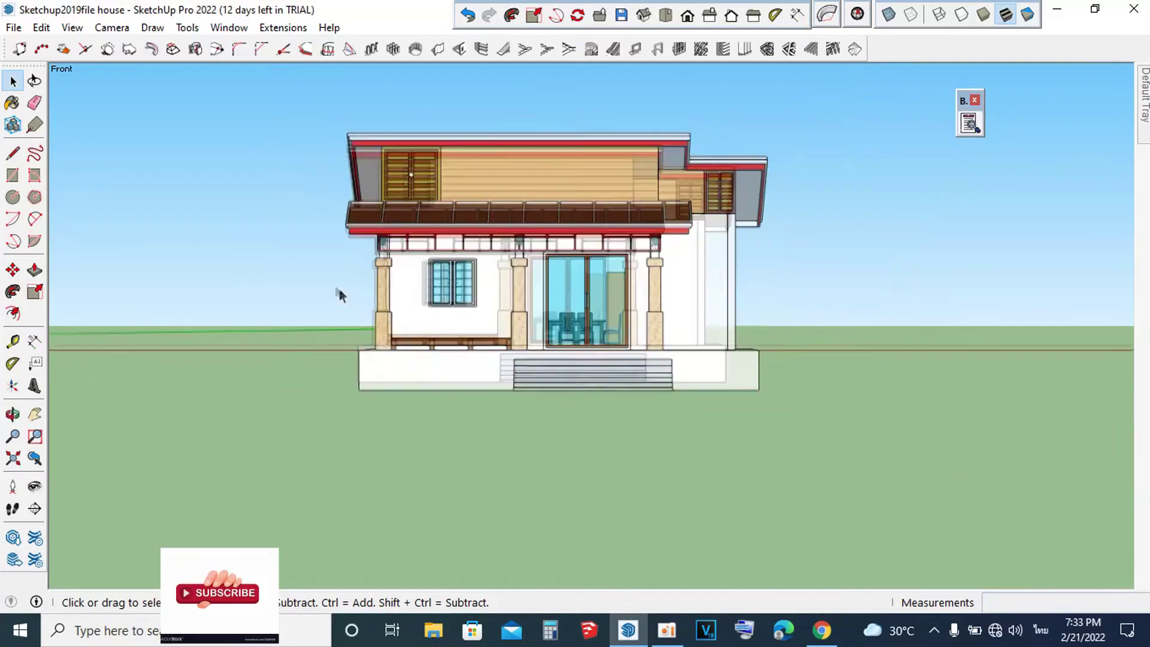
scroll(340, 287, down, 2)
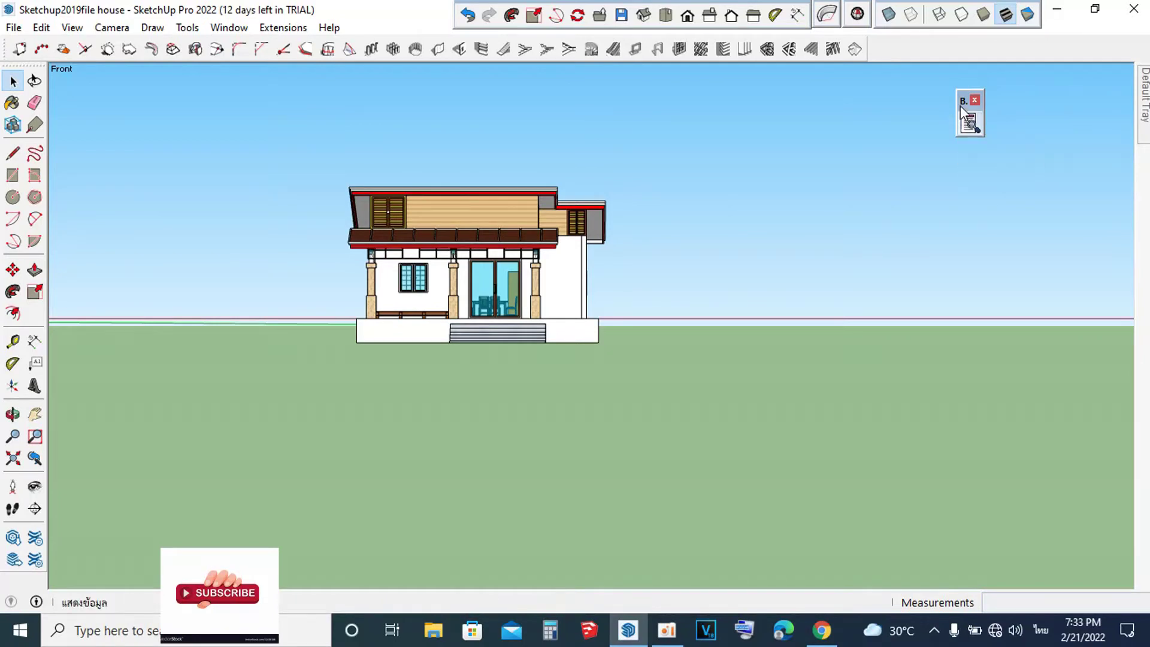
Step: Dock the floating toolbar at the top and orbit slightly above the front view
mouse_move(961, 102)
mouse_down()
mouse_move(872, 26)
mouse_move(871, 54)
mouse_up()
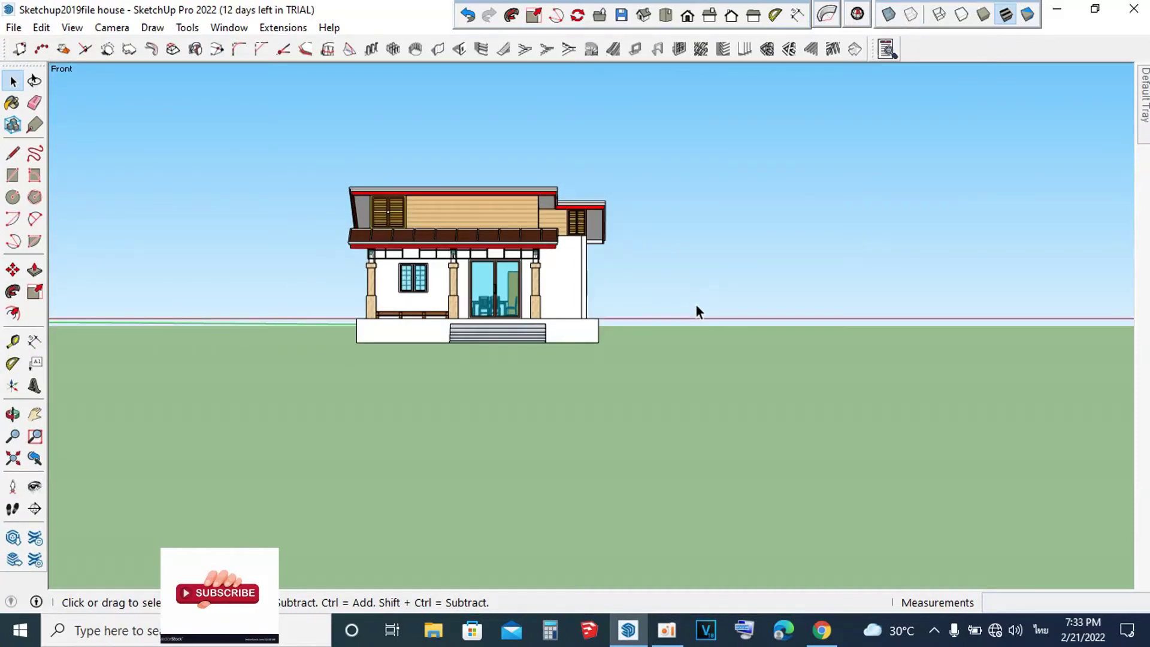
scroll(696, 304, down, 1)
scroll(711, 312, down, 2)
scroll(620, 323, up, 2)
scroll(620, 323, up, 3)
scroll(660, 281, down, 2)
scroll(659, 282, up, 2)
middle_drag(659, 281, 610, 293)
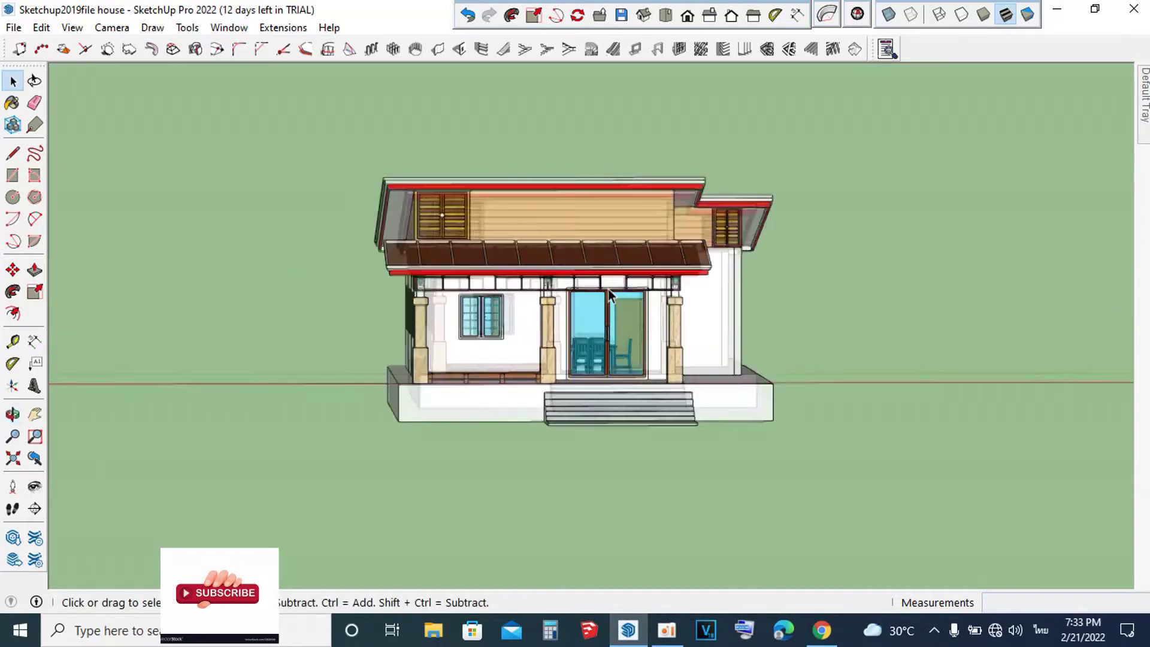
scroll(609, 293, up, 2)
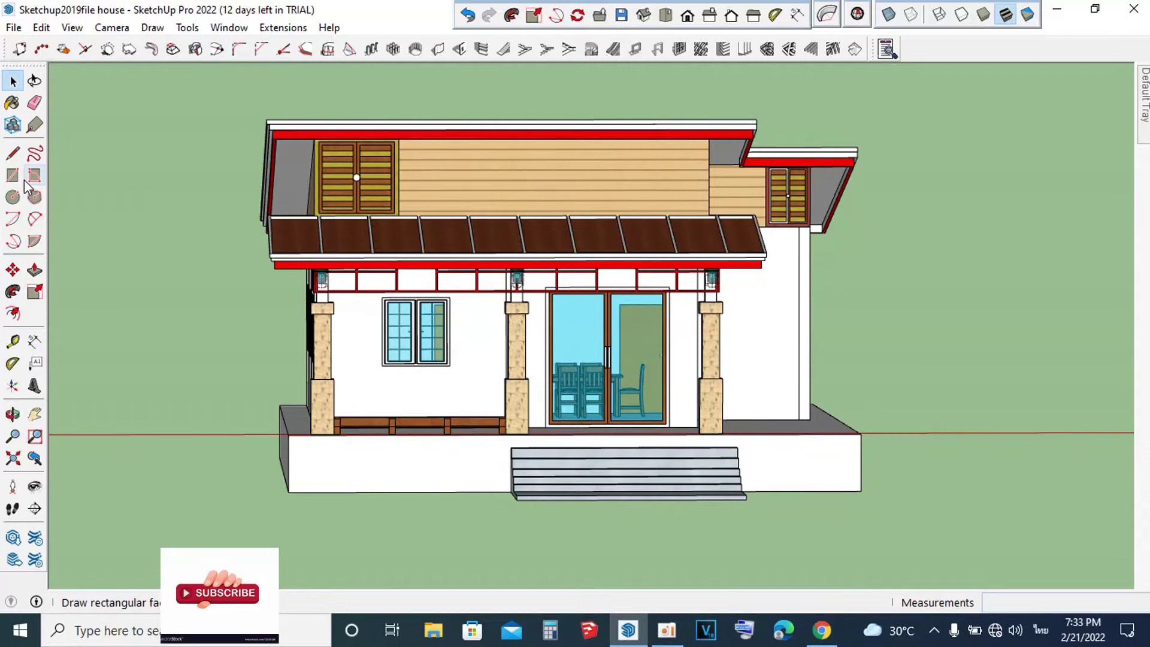
right_click(25, 180)
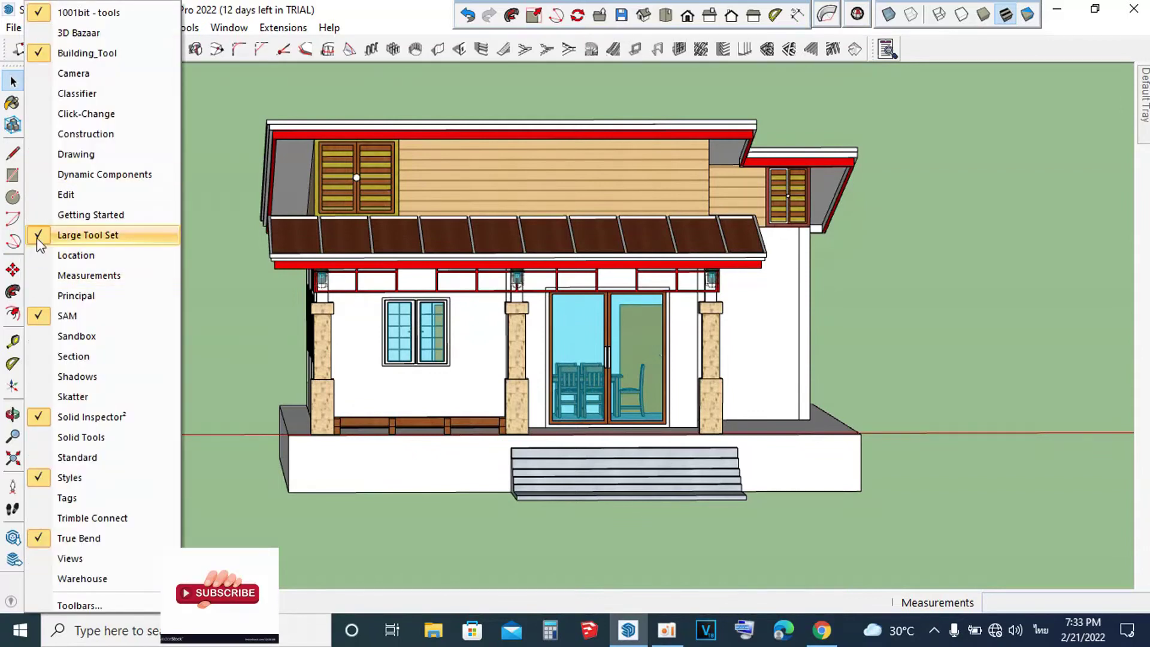
click(38, 238)
scroll(948, 304, down, 3)
scroll(839, 224, up, 3)
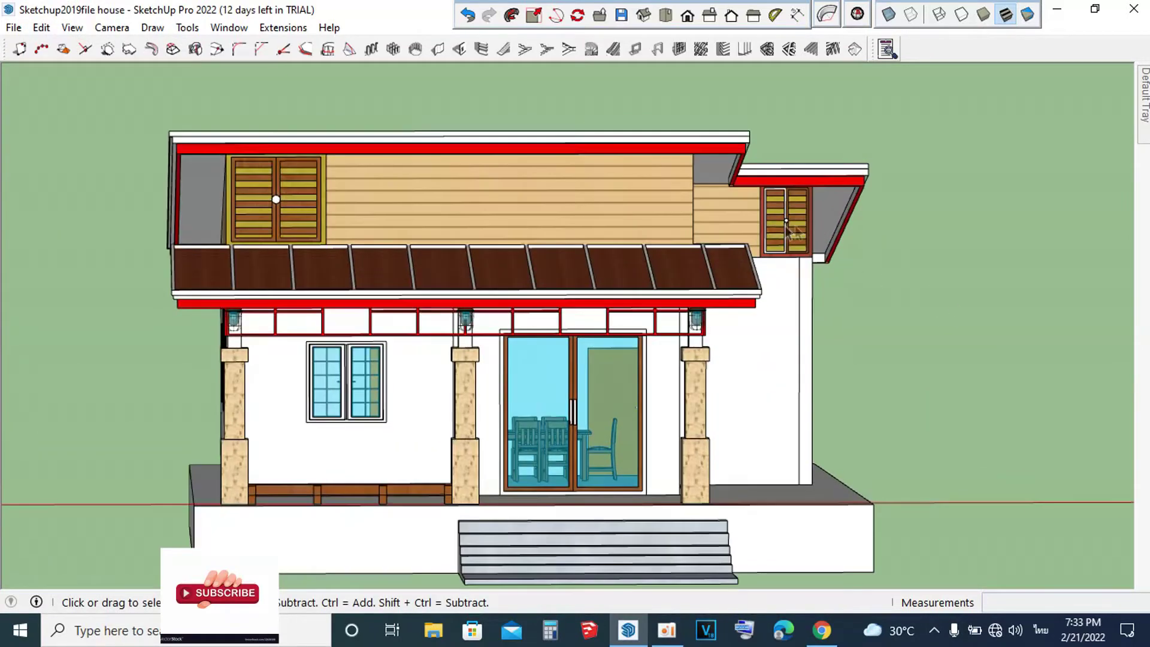
scroll(797, 263, down, 3)
scroll(794, 264, down, 2)
scroll(778, 262, up, 2)
mouse_move(778, 254)
middle_down()
mouse_move(893, 210)
mouse_move(786, 273)
mouse_move(629, 251)
middle_up()
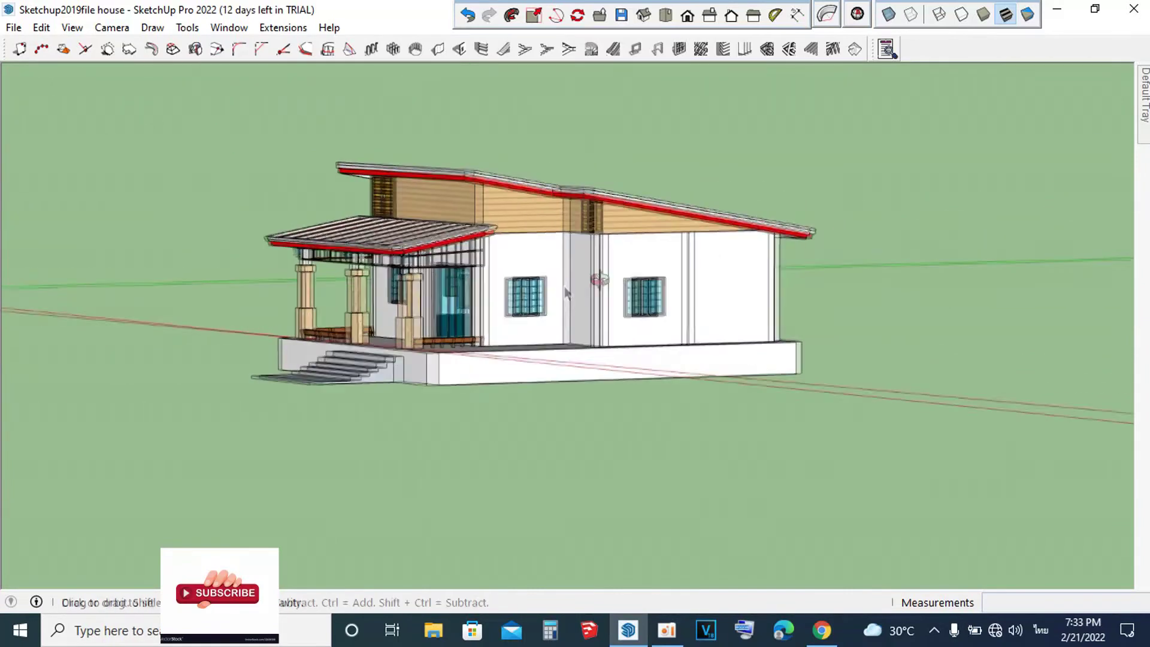
scroll(516, 218, up, 3)
scroll(519, 222, up, 1)
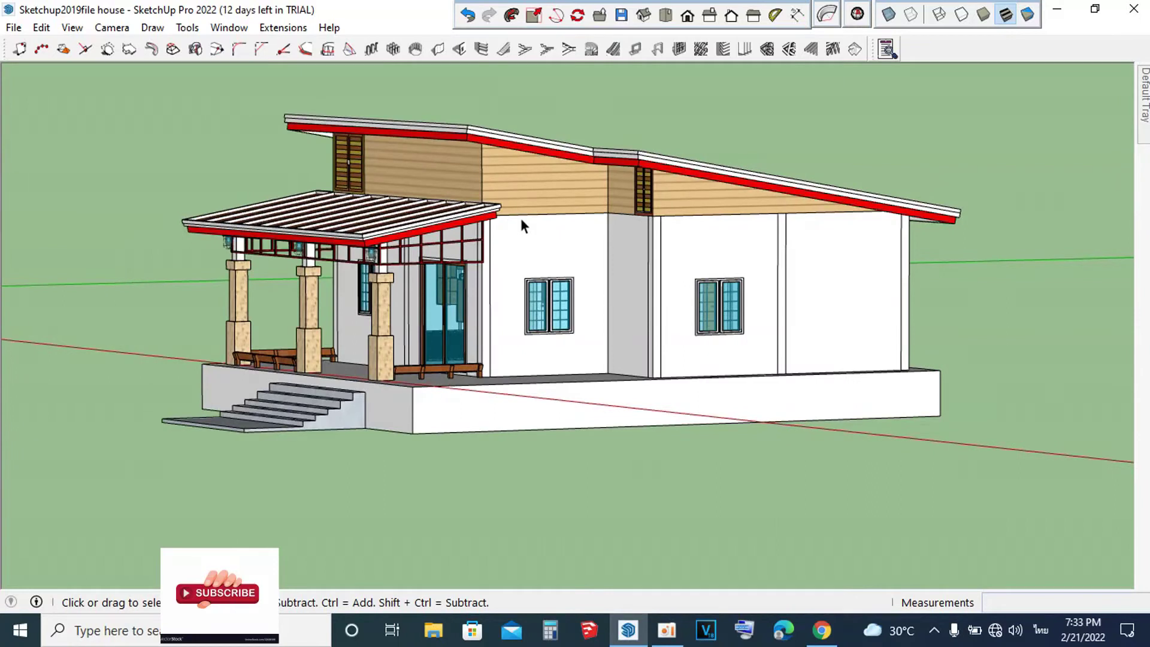
scroll(522, 221, up, 1)
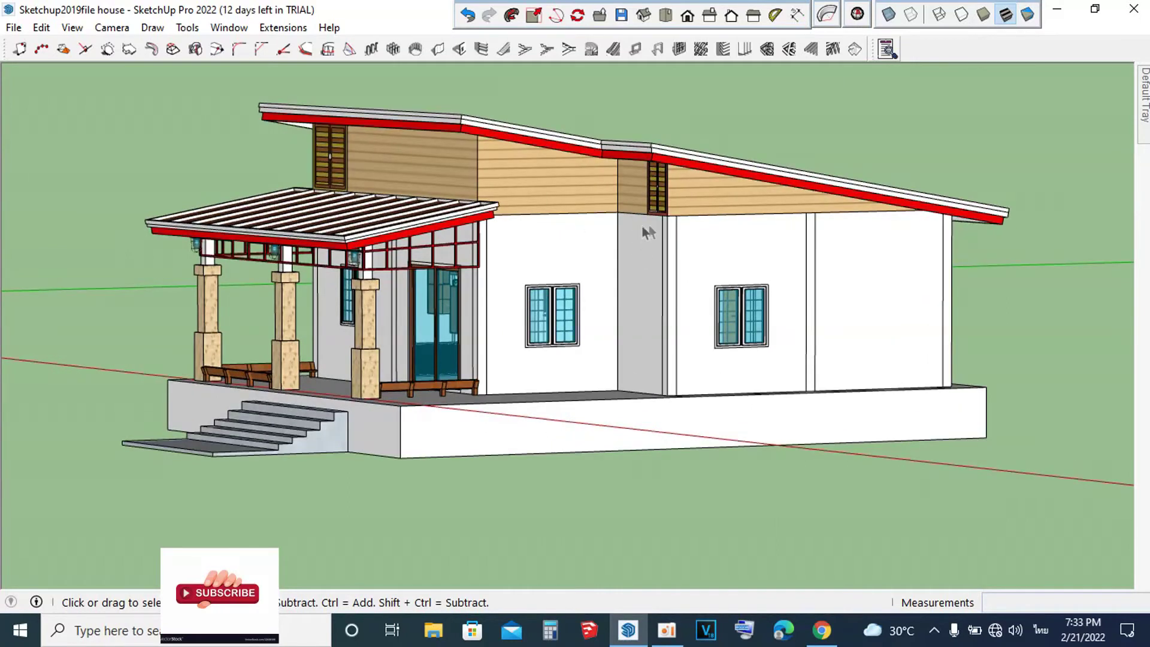
mouse_move(729, 235)
middle_down()
mouse_move(453, 233)
mouse_move(616, 260)
mouse_move(379, 252)
middle_up()
middle_drag(772, 287, 856, 277)
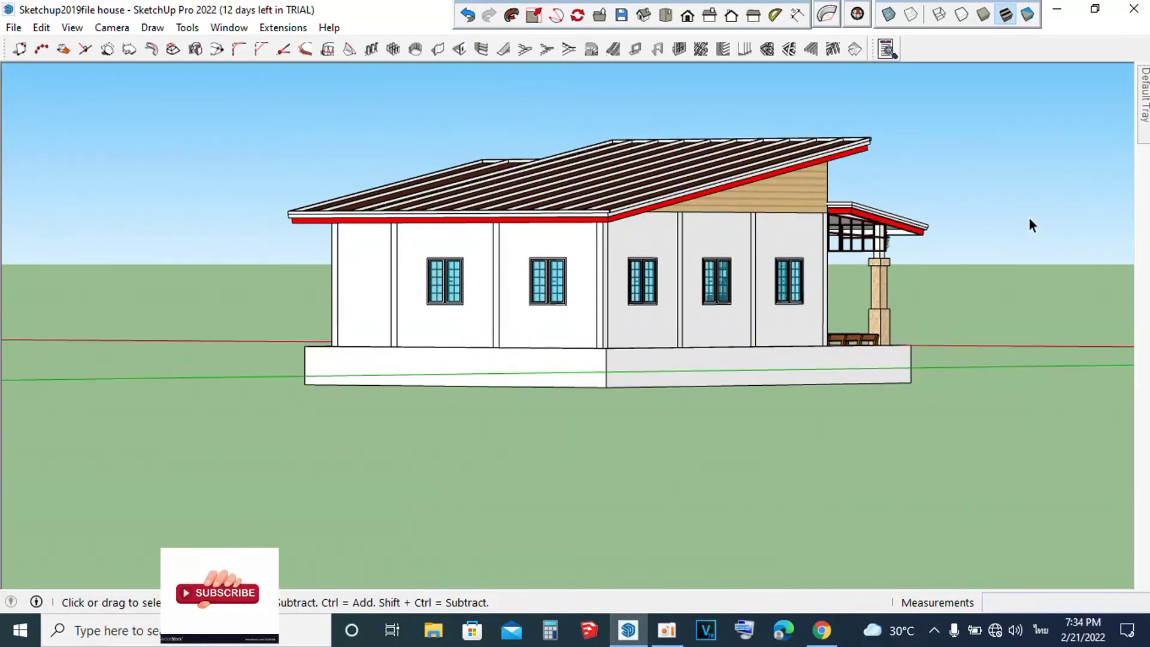
middle_drag(1029, 224, 961, 276)
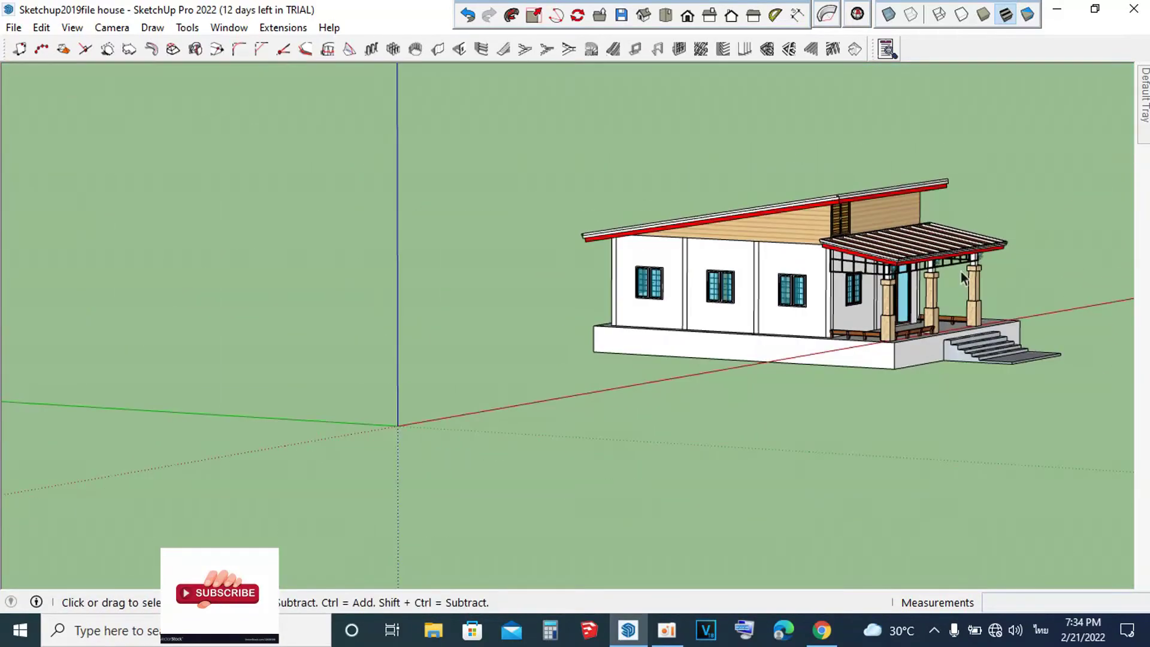
scroll(961, 276, up, 3)
scroll(961, 276, up, 3)
mouse_move(961, 276)
middle_down()
mouse_move(921, 362)
mouse_move(881, 336)
middle_up()
scroll(875, 329, up, 3)
Step: Open the roof group, delete the upper roof section, then undo the deletion
click(836, 354)
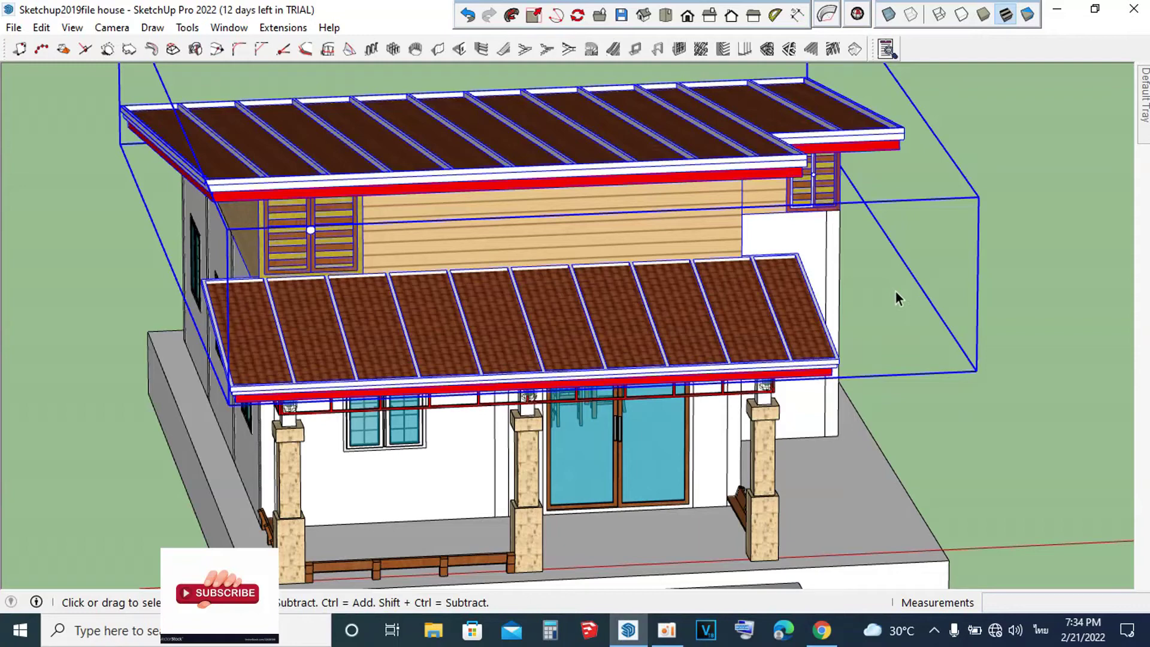
scroll(971, 537, down, 5)
middle_drag(971, 429, 857, 358)
scroll(684, 169, up, 3)
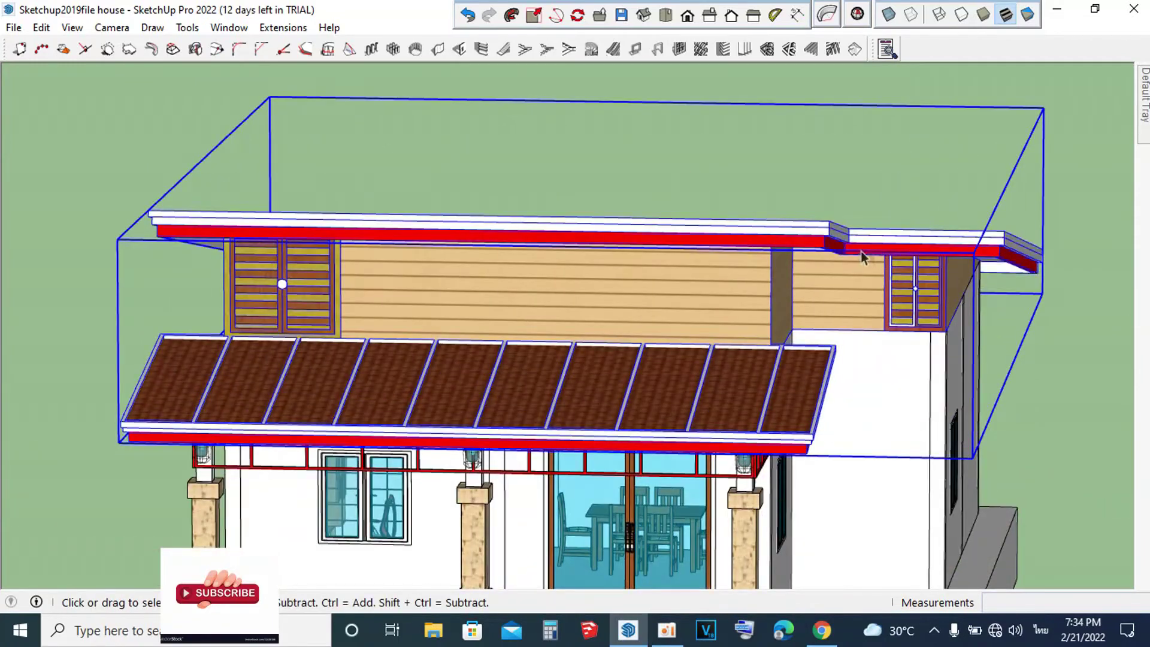
double_click(840, 234)
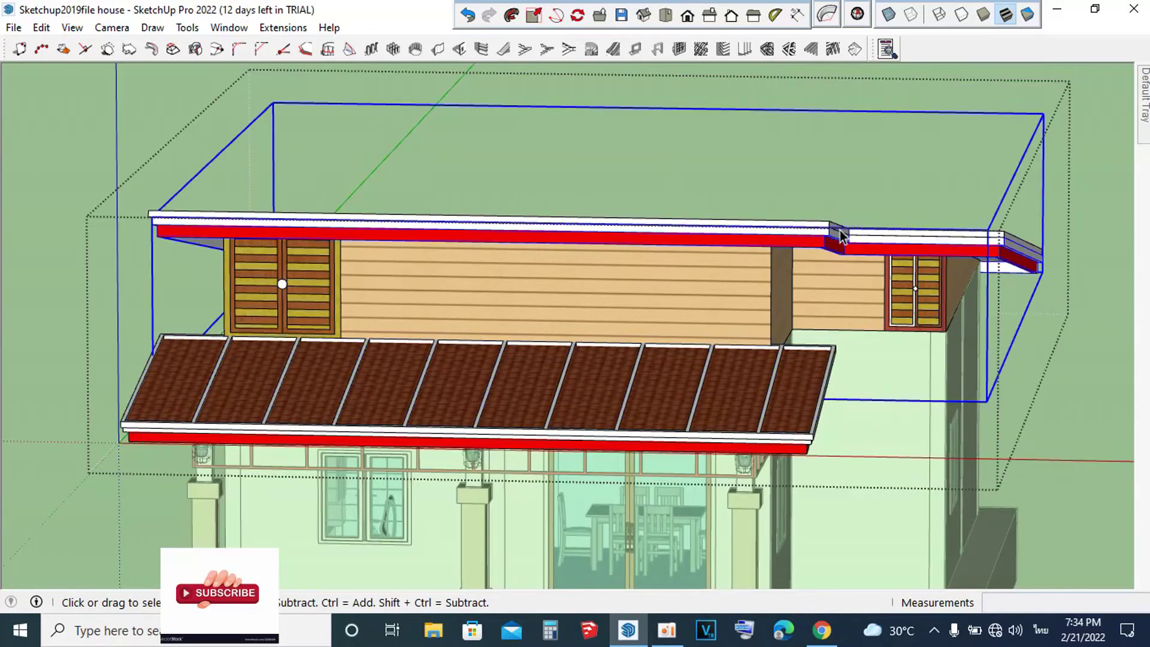
key(Delete)
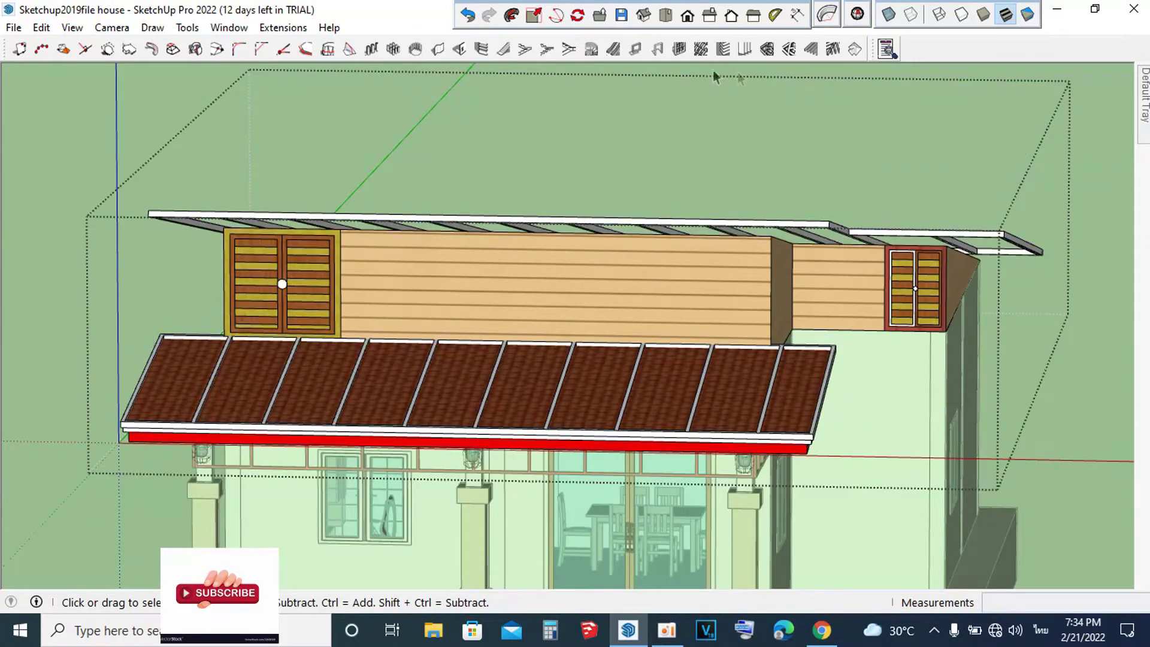
key(ctrl+z)
Step: Open the upper roof sub-group, Undo Erase to restore it, and reselect the roof group
click(922, 235)
middle_drag(915, 218, 933, 342)
double_click(932, 341)
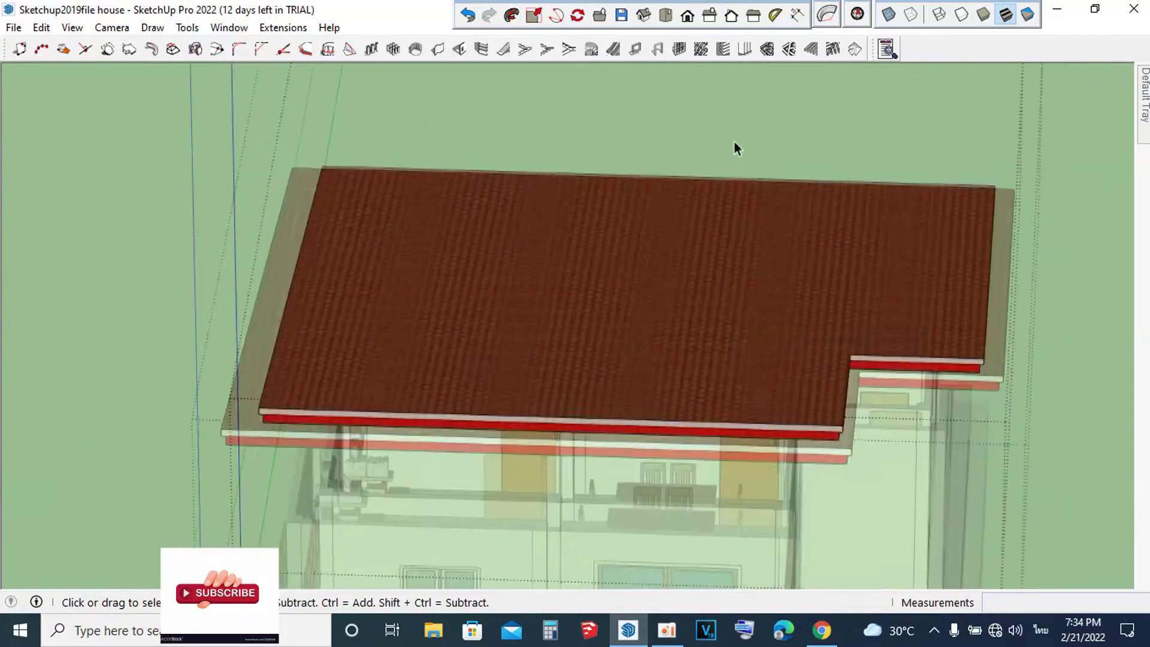
scroll(855, 282, down, 5)
middle_drag(855, 281, 851, 198)
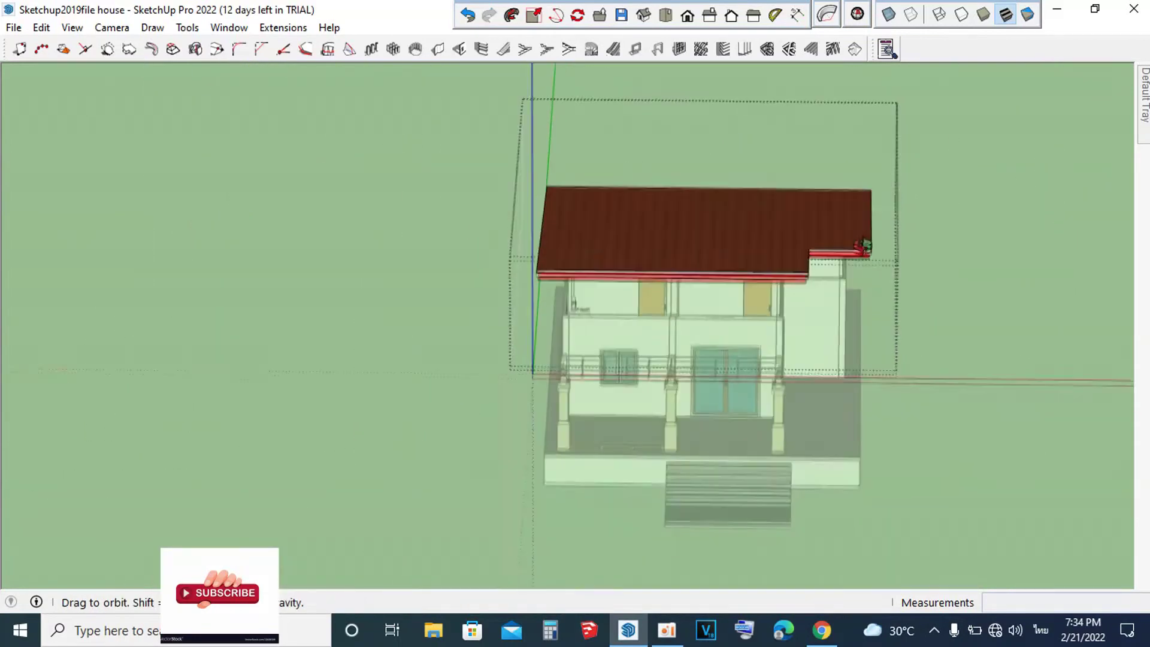
click(469, 14)
click(715, 338)
Step: Explode the roof group into sub-groups and regroup the selected roof parts into one group
scroll(756, 359, up, 3)
right_click(766, 348)
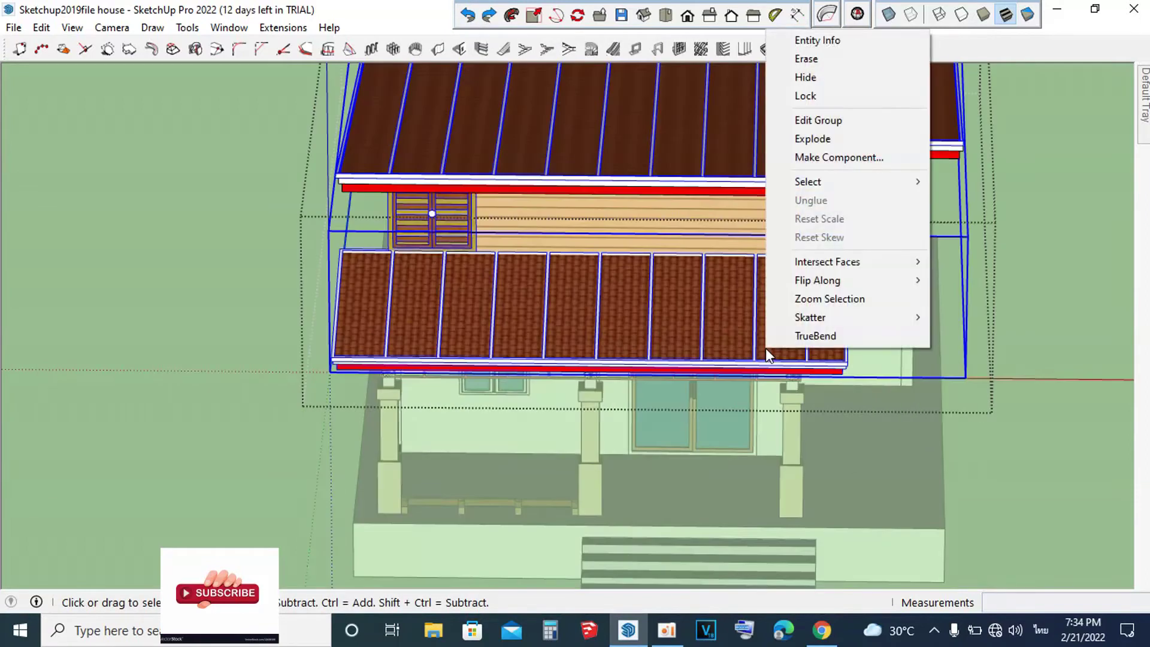
click(813, 139)
scroll(1023, 314, down, 3)
scroll(866, 342, up, 3)
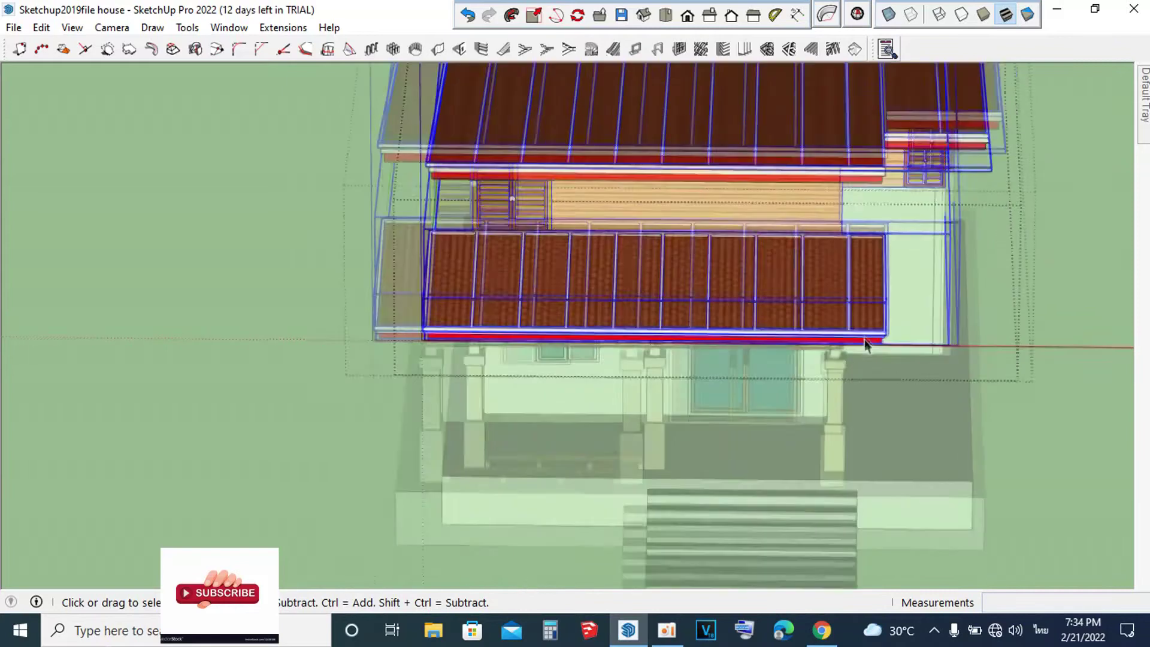
scroll(866, 345, up, 2)
right_click(864, 330)
click(912, 206)
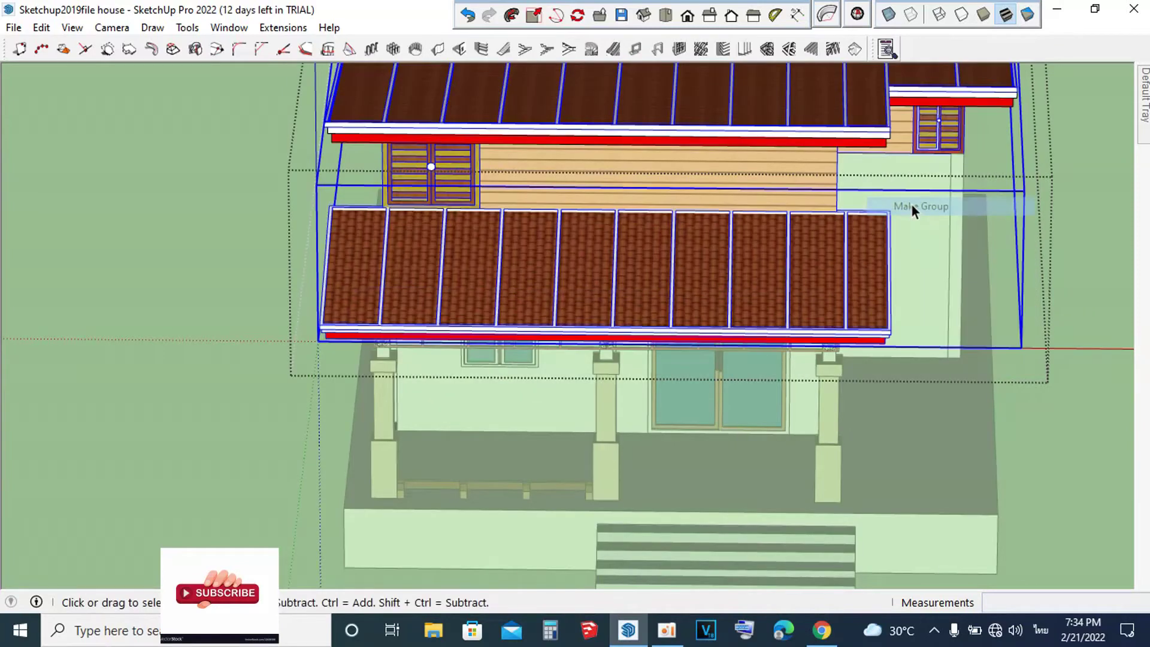
Step: Try deleting the front roof group and the exploded porch tiles, undoing each deletion
scroll(1022, 256, down, 2)
scroll(930, 257, down, 1)
scroll(864, 294, up, 3)
scroll(864, 293, up, 1)
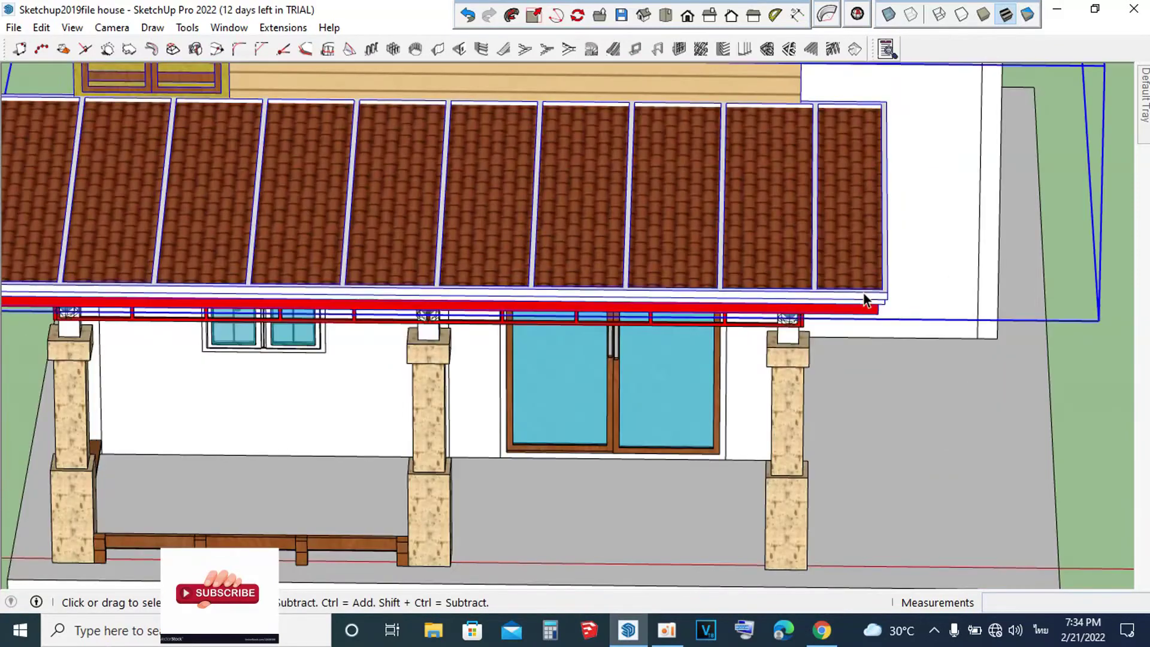
key(Delete)
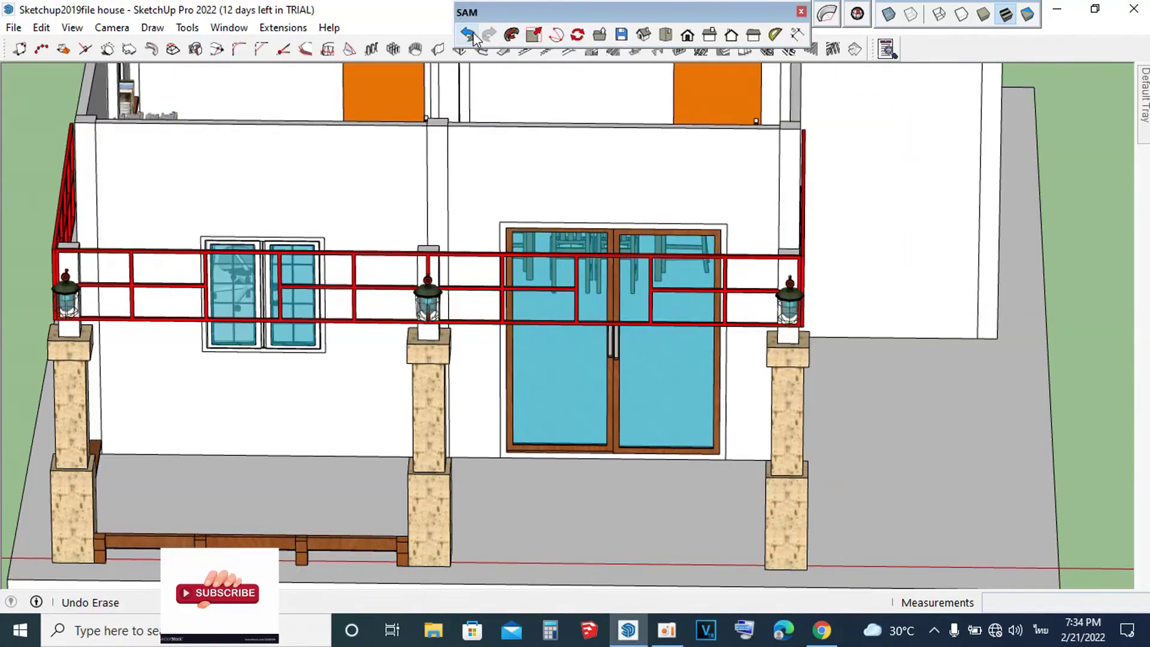
click(468, 34)
click(712, 263)
right_click(721, 264)
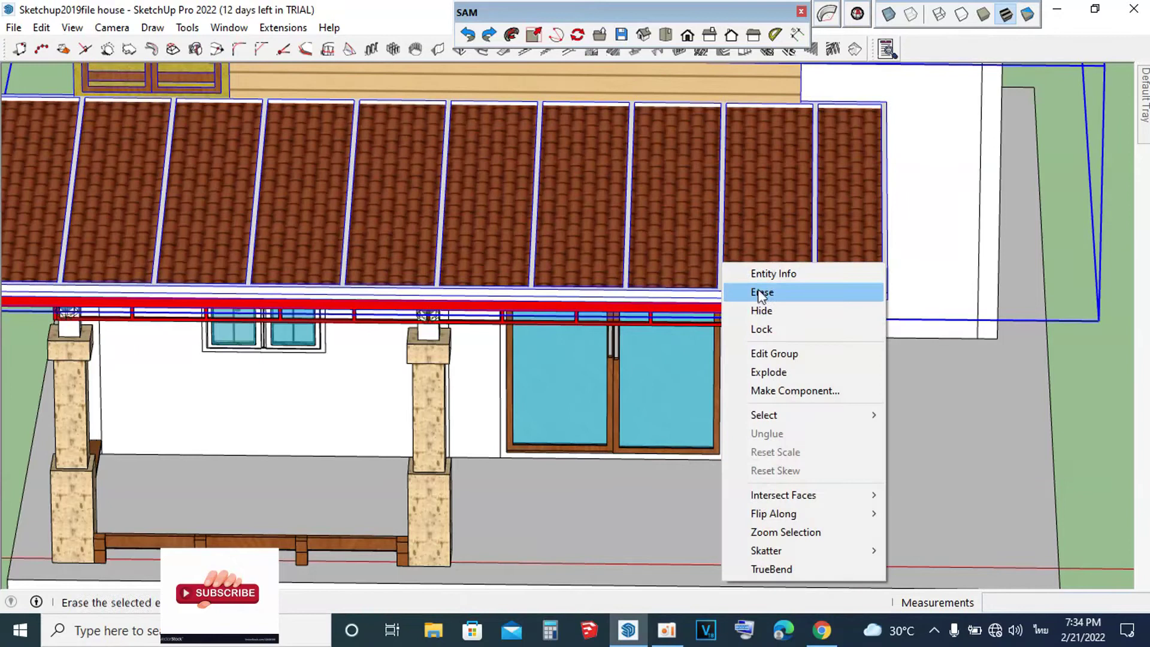
click(777, 372)
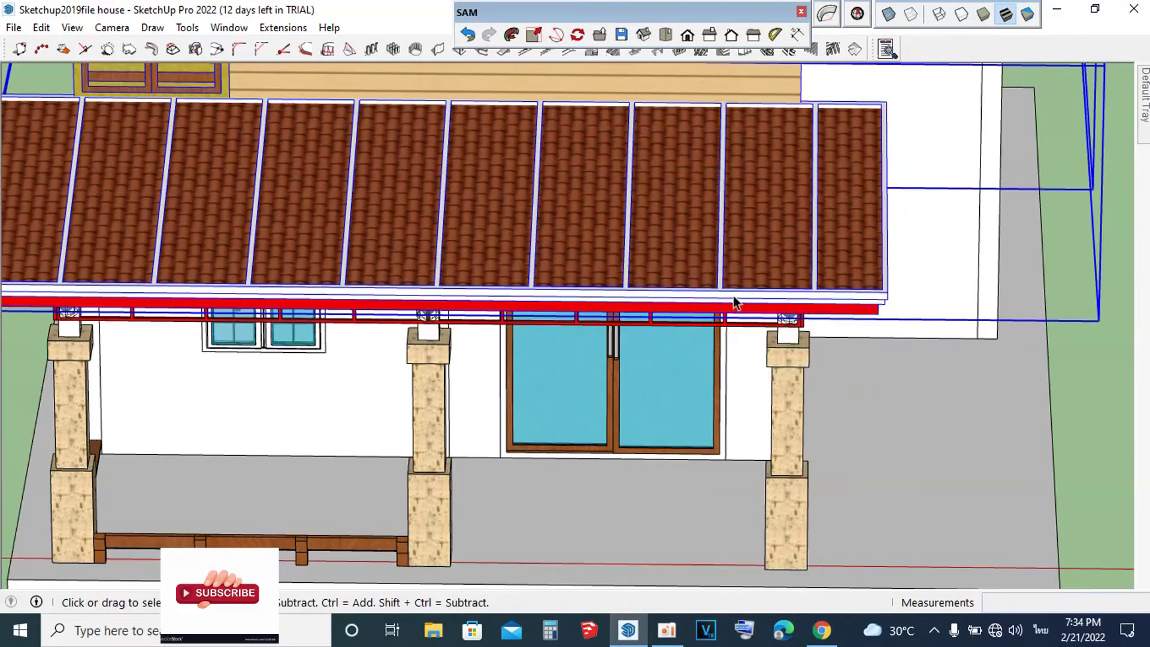
key(Delete)
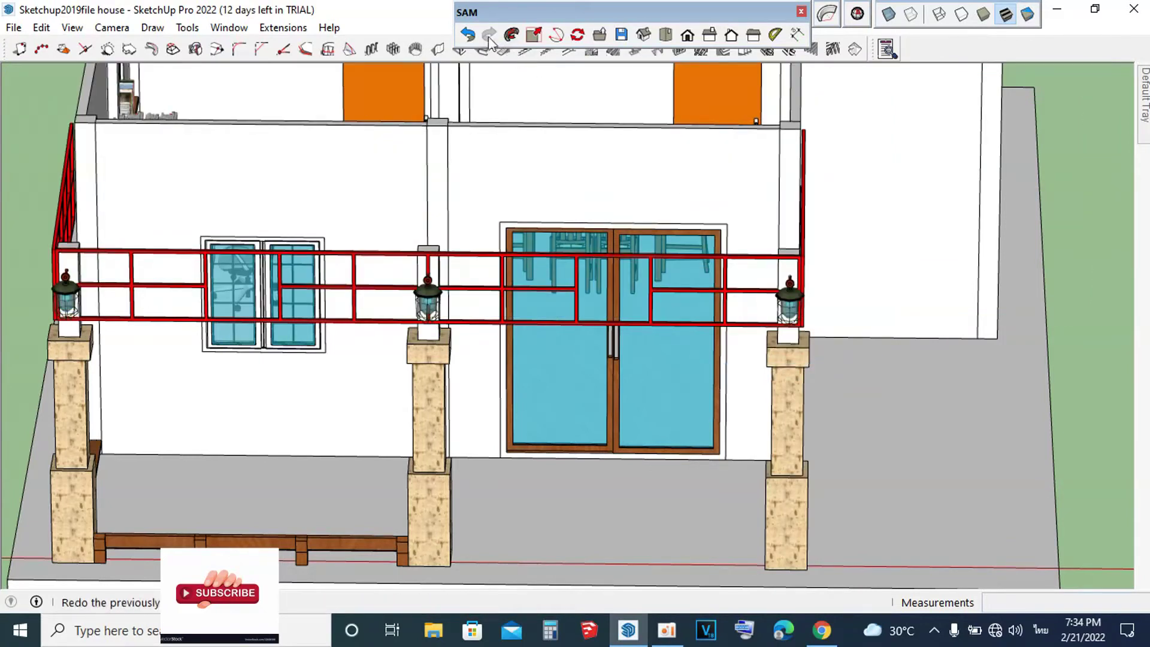
click(468, 35)
Step: Explode the porch roof group, then explode its tile panels into plain faces
click(718, 290)
right_click(718, 290)
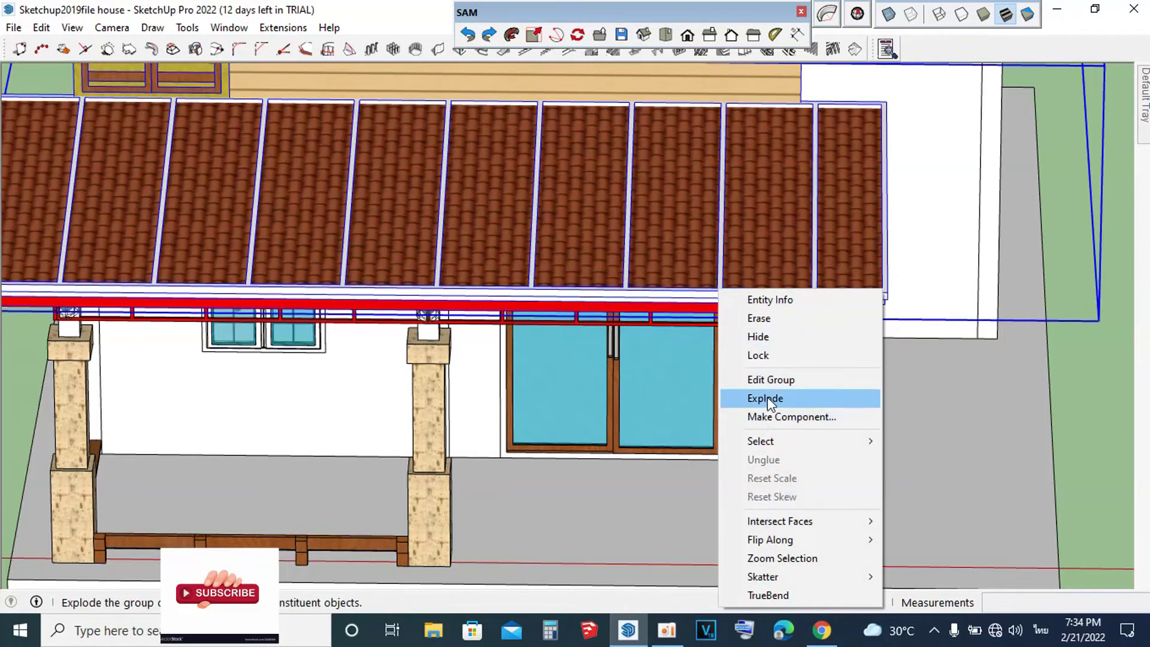
click(770, 399)
right_click(707, 303)
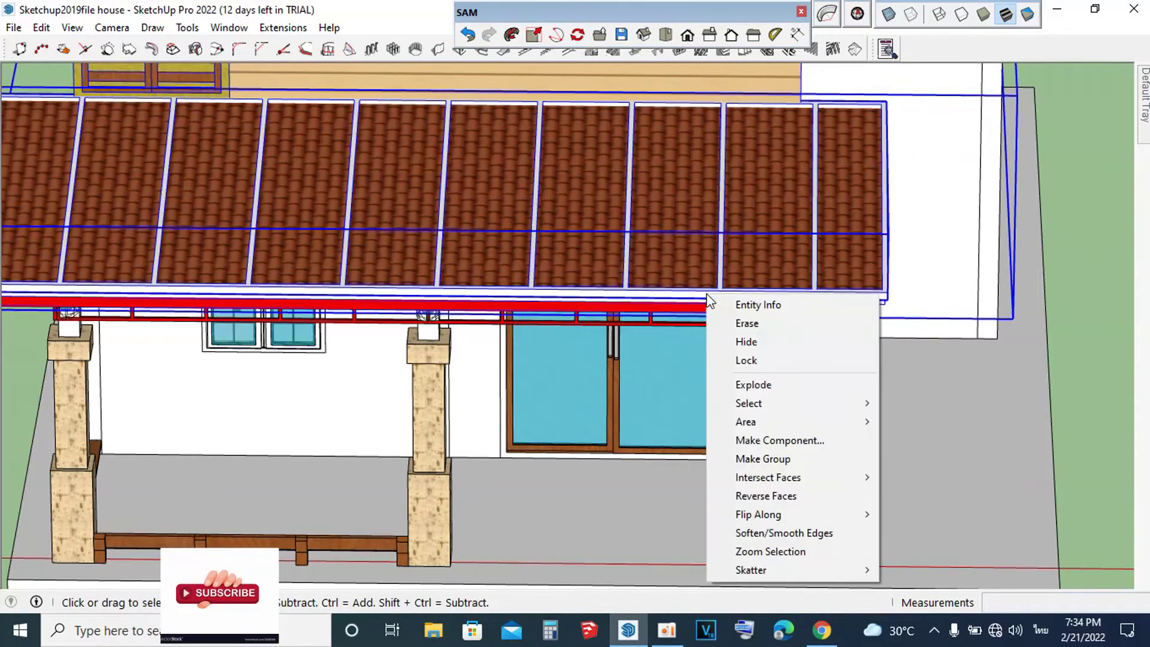
click(754, 385)
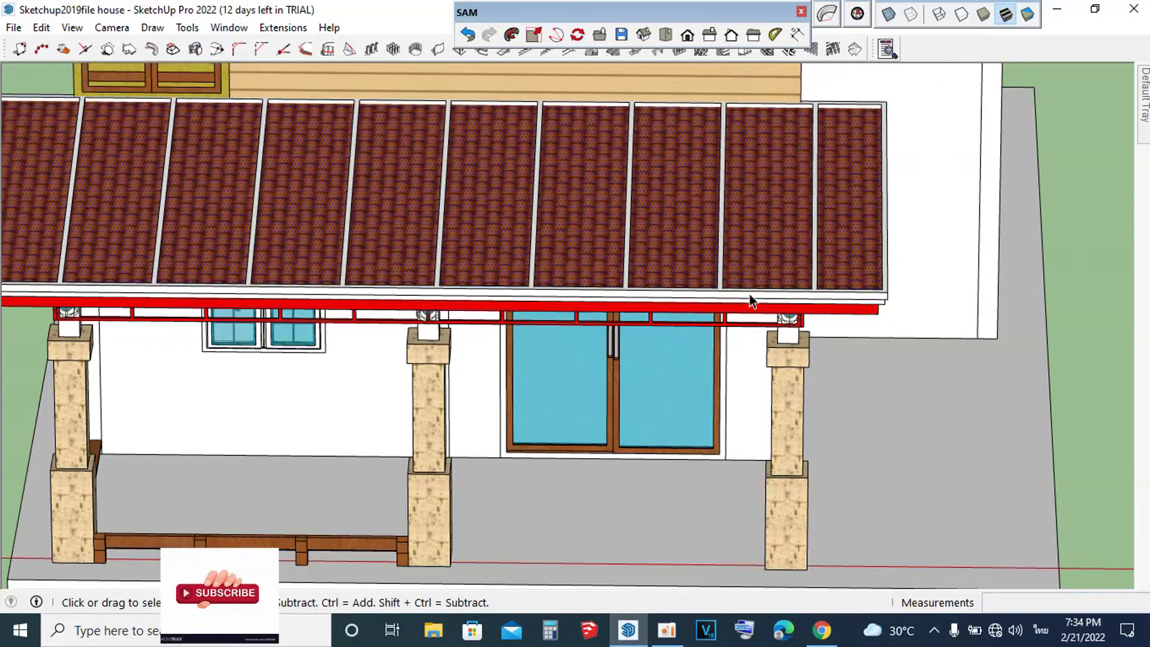
click(467, 35)
key(ctrl+y)
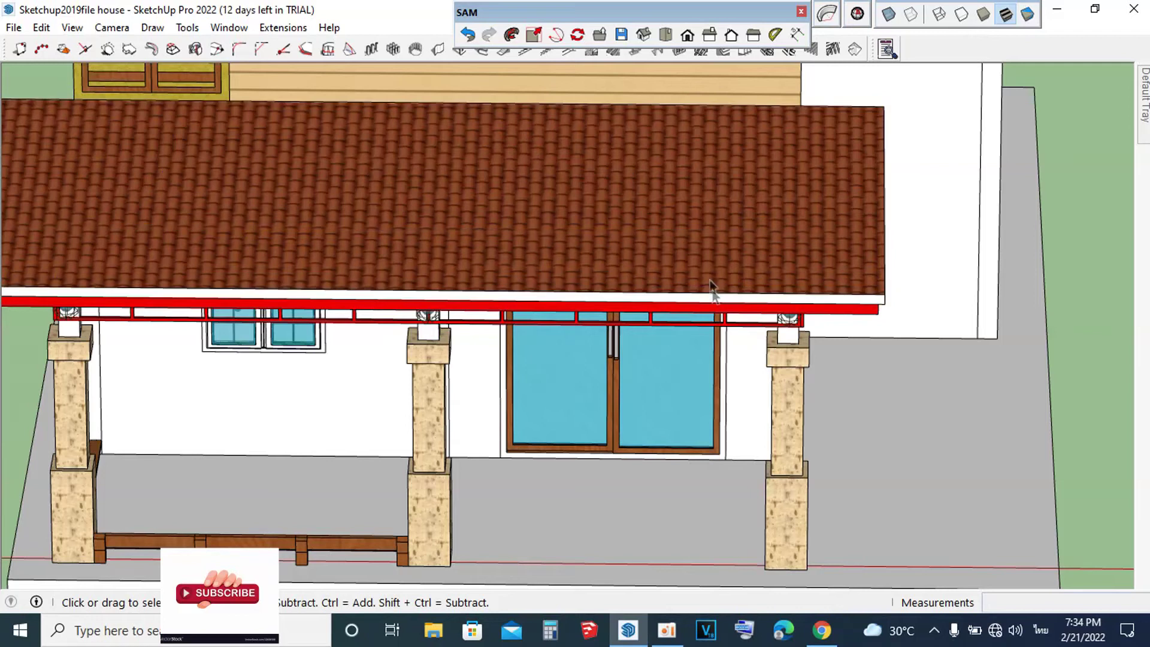
Step: Orbit to a higher three-quarter view and dock the floating SAM toolbar
scroll(719, 290, down, 5)
middle_drag(728, 290, 652, 253)
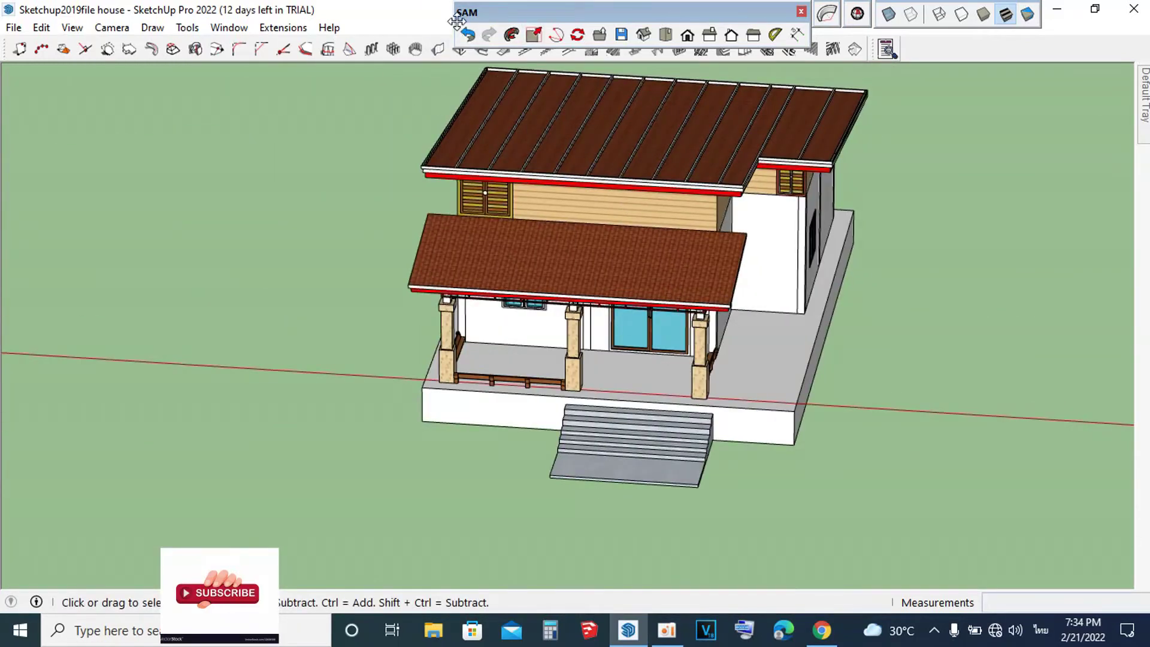
drag(457, 21, 452, 3)
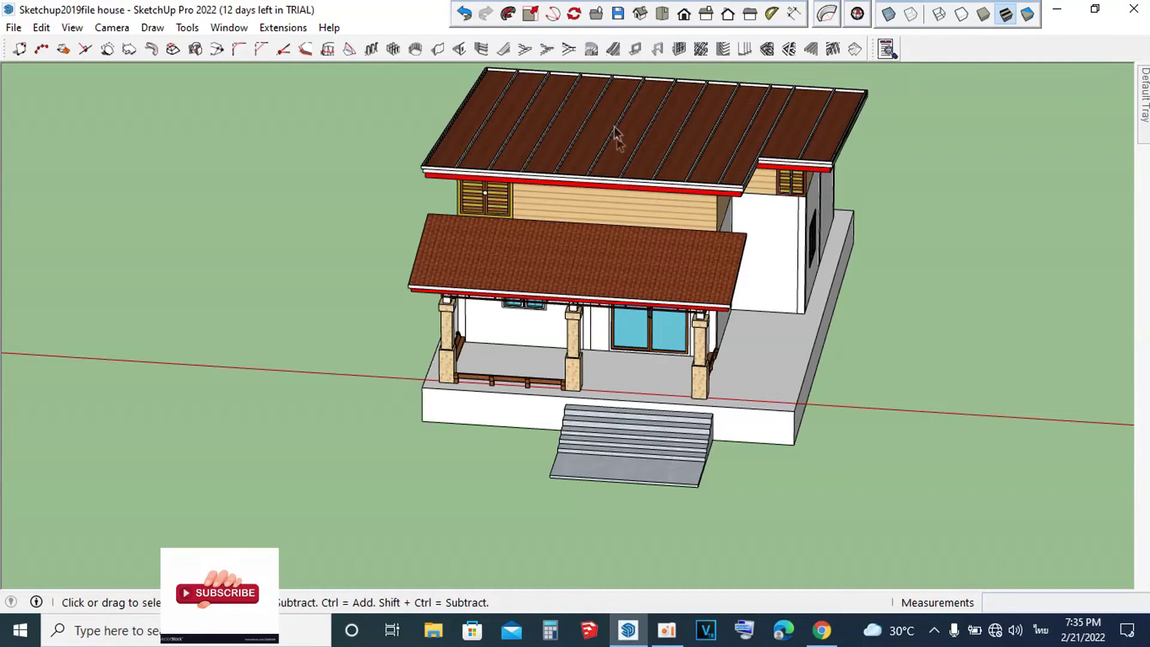
Step: Erase the upper roof's ribbed panel group, exposing the brown tiles, then orbit out to the whole house
scroll(756, 223, up, 3)
scroll(774, 288, up, 3)
click(774, 287)
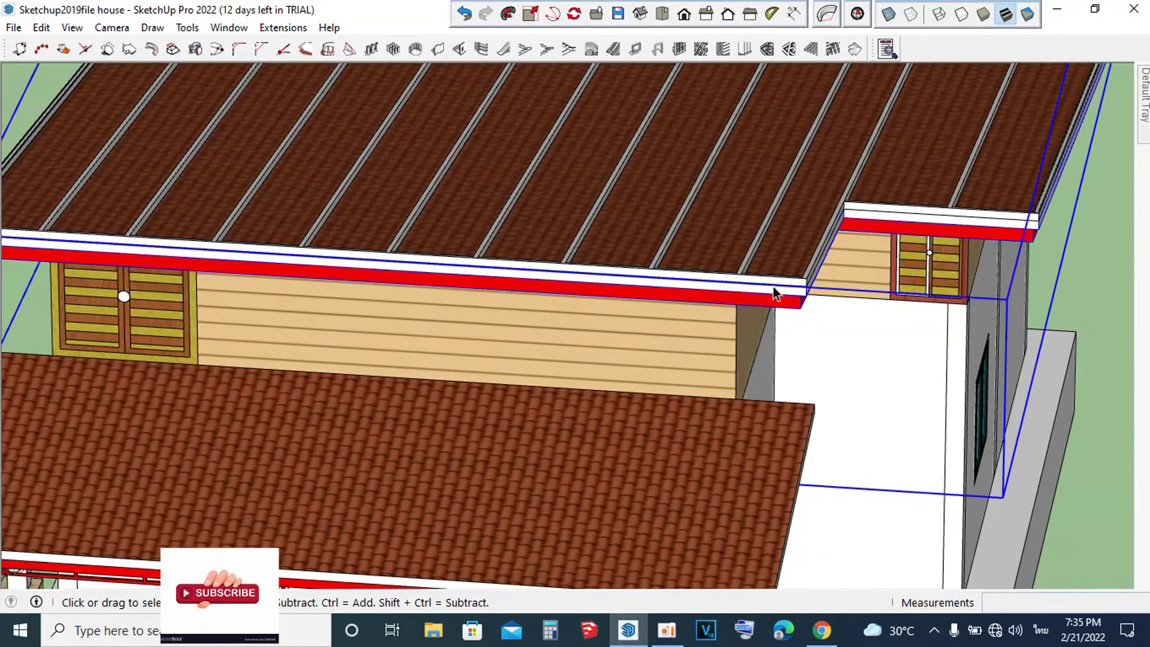
key(Delete)
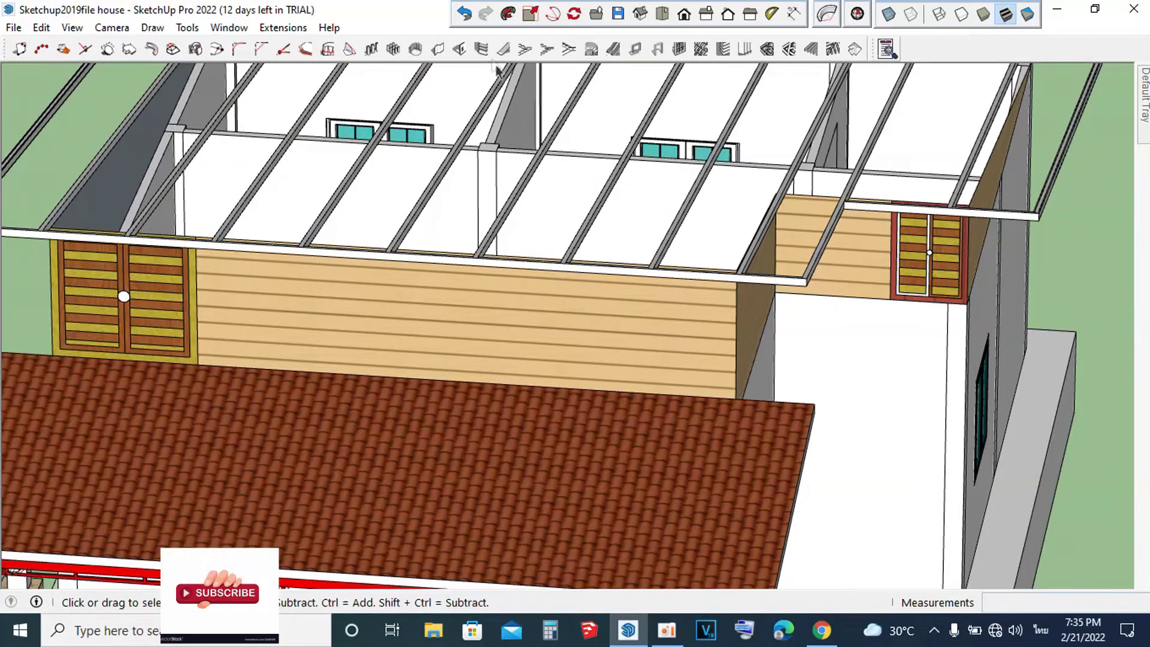
click(463, 13)
click(779, 286)
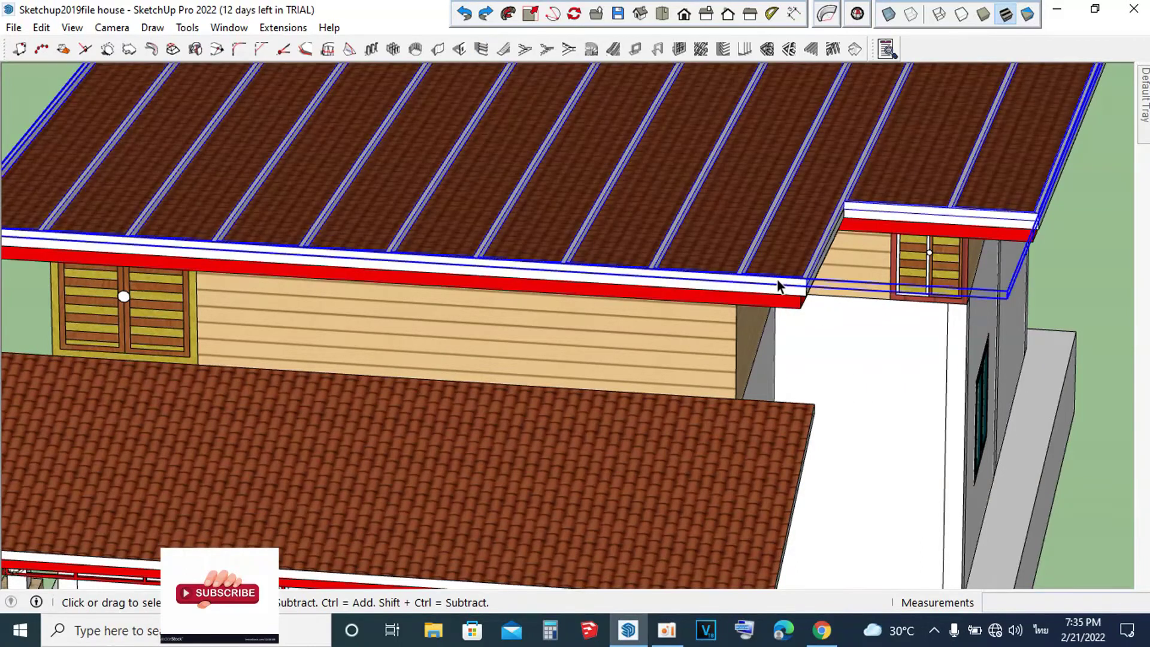
right_click(779, 279)
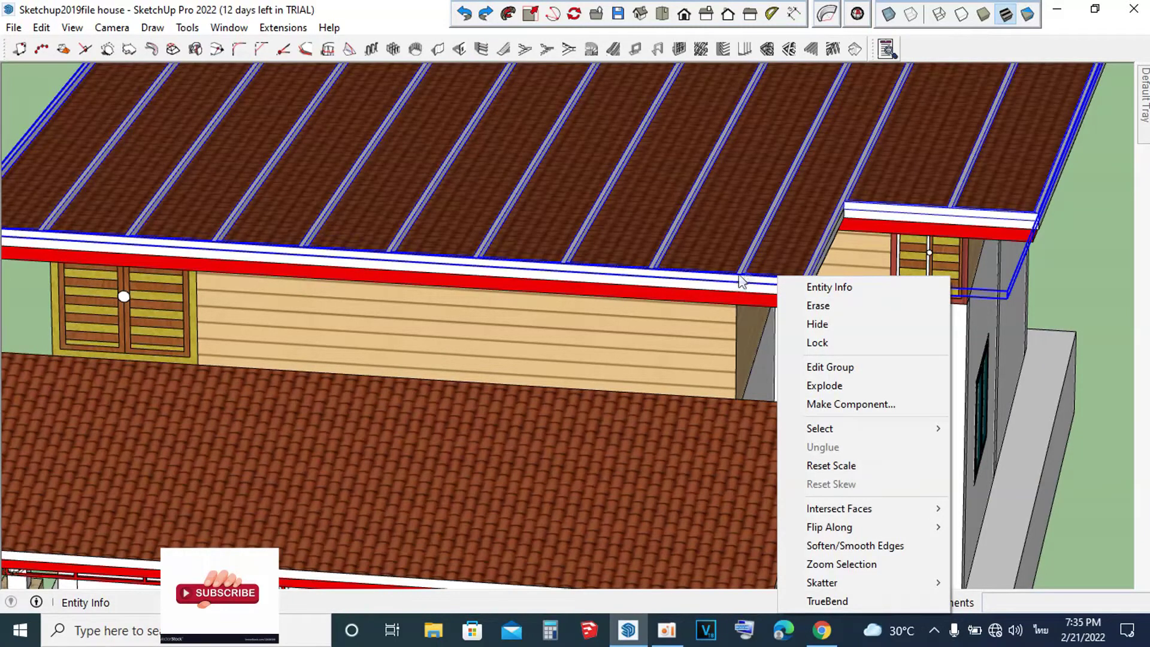
click(813, 306)
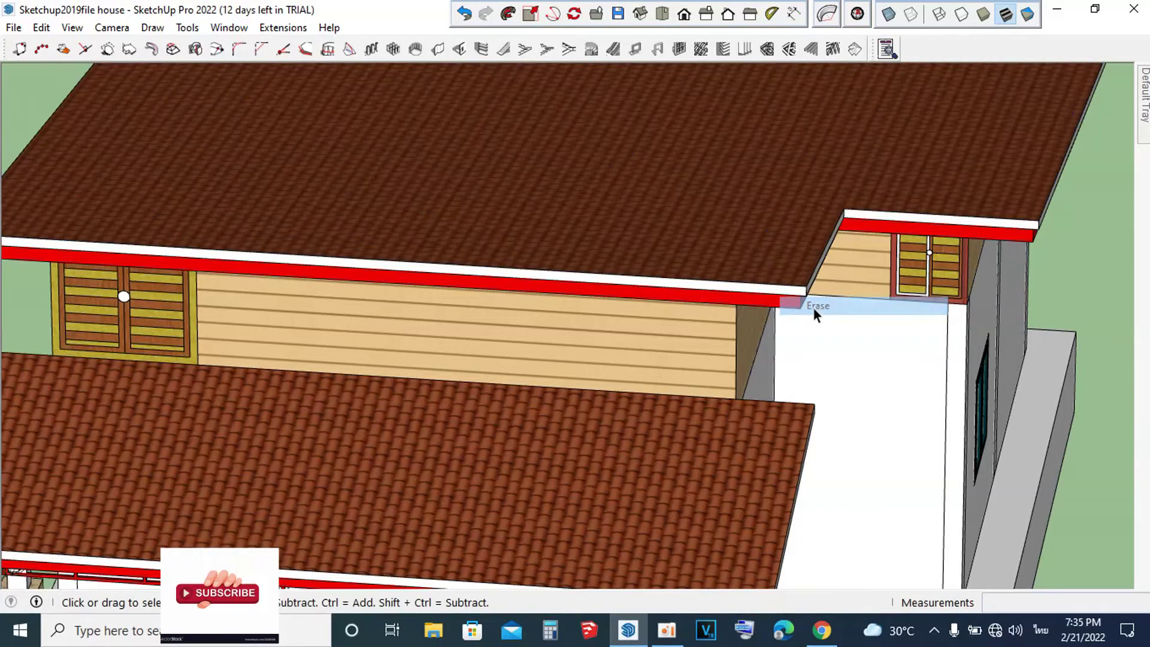
scroll(814, 307, down, 10)
middle_drag(813, 307, 939, 243)
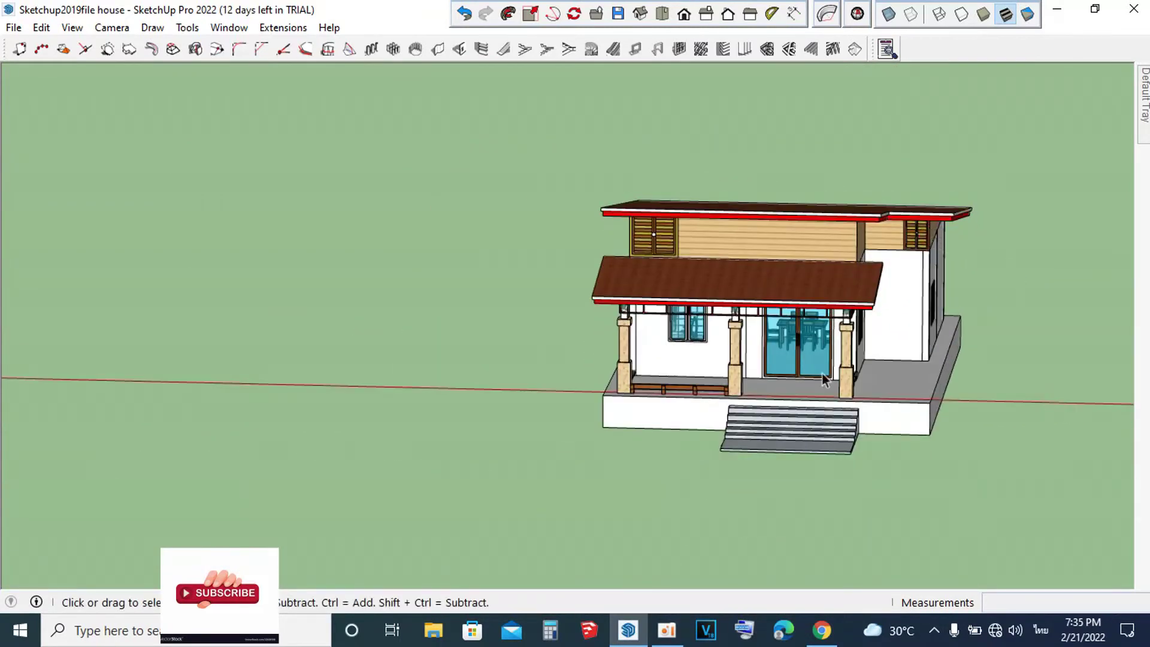
scroll(822, 373, down, 3)
scroll(792, 272, up, 3)
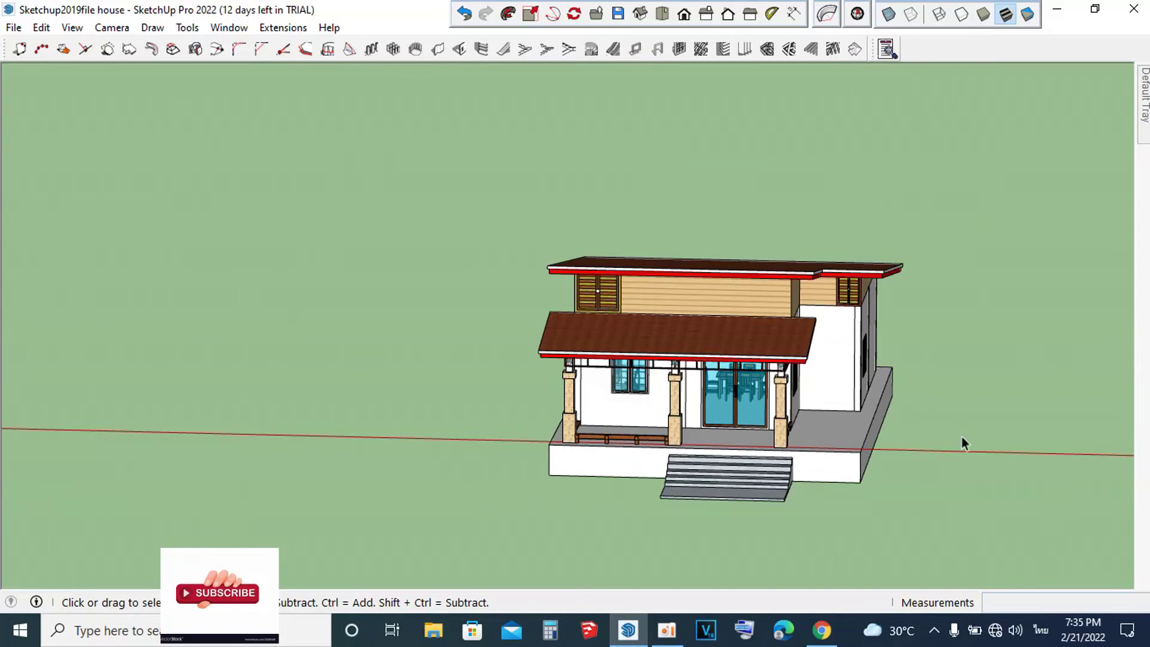
scroll(672, 197, up, 3)
scroll(696, 203, up, 2)
mouse_move(695, 203)
middle_down()
mouse_move(876, 131)
mouse_move(776, 138)
middle_up()
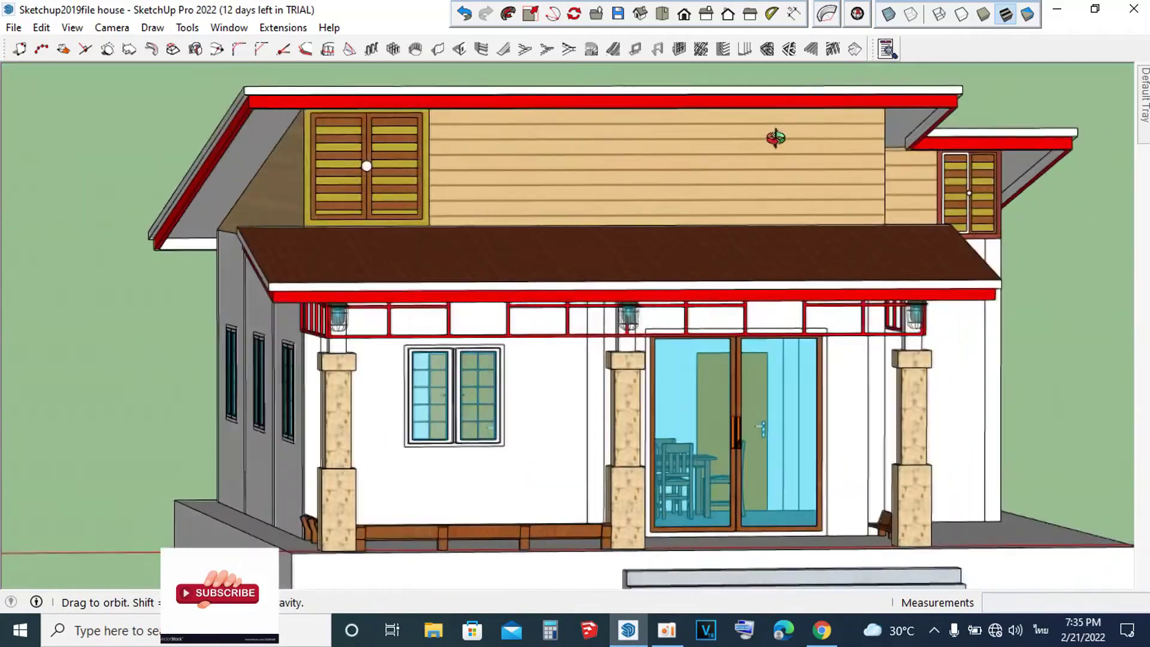
scroll(638, 198, down, 3)
scroll(639, 198, down, 3)
mouse_move(638, 197)
middle_down()
mouse_move(822, 206)
mouse_move(1144, 58)
mouse_move(377, 172)
middle_up()
scroll(452, 200, up, 3)
scroll(488, 188, up, 1)
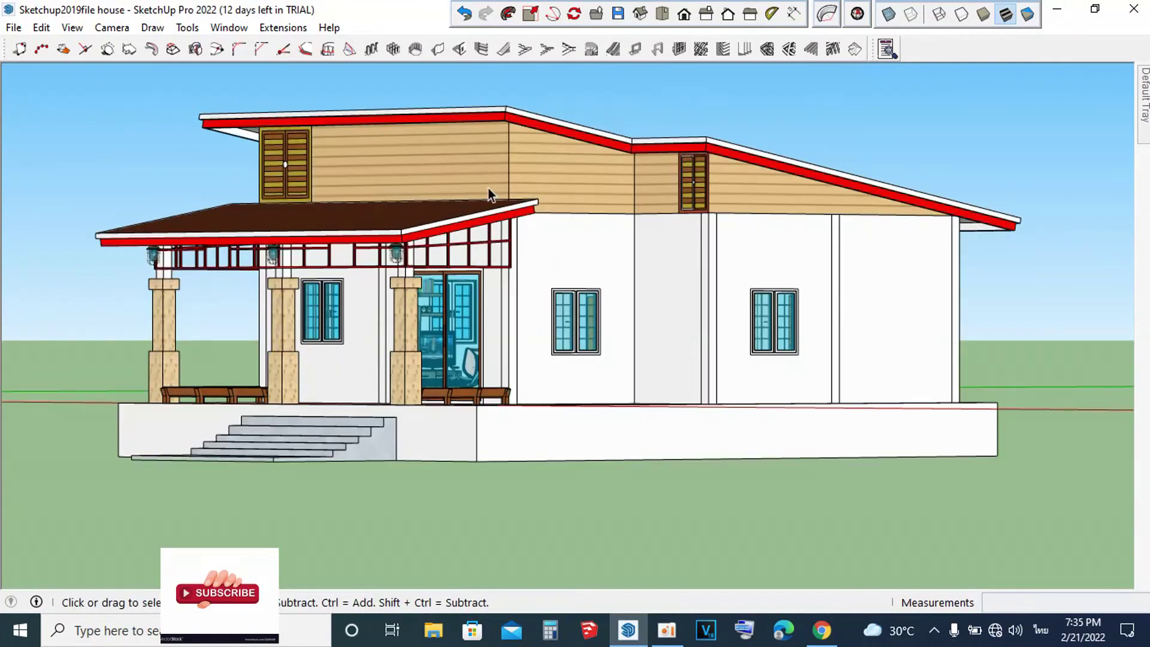
scroll(488, 188, down, 3)
scroll(588, 224, down, 2)
middle_drag(1034, 258, 743, 177)
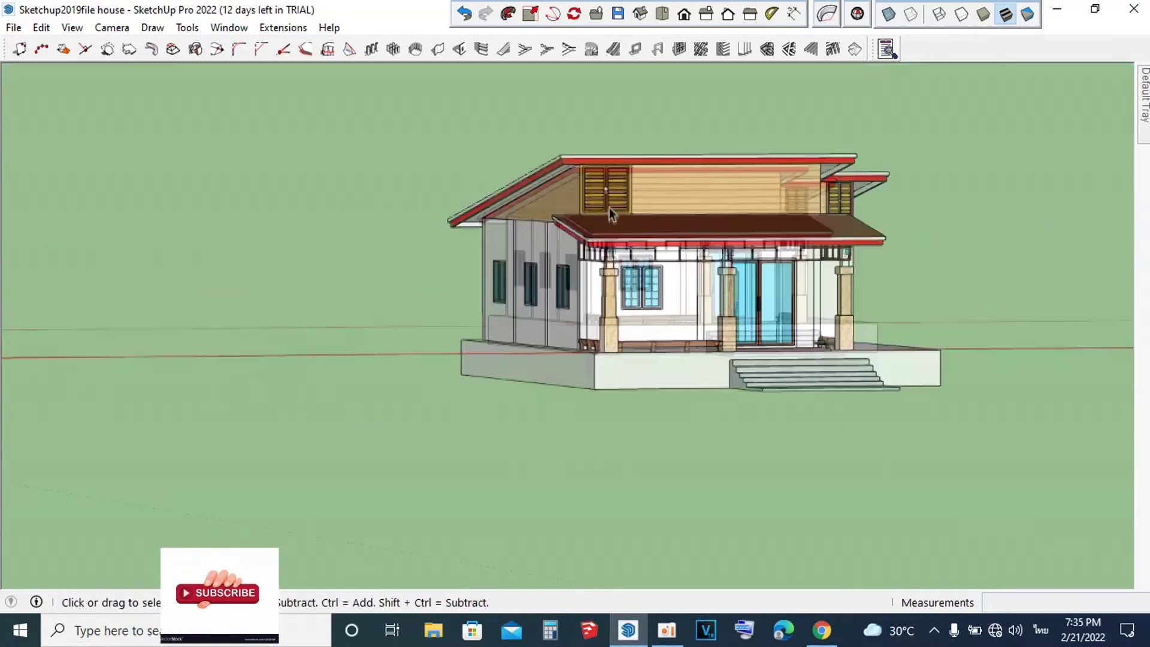
scroll(743, 176, up, 2)
scroll(737, 221, up, 3)
scroll(737, 222, down, 3)
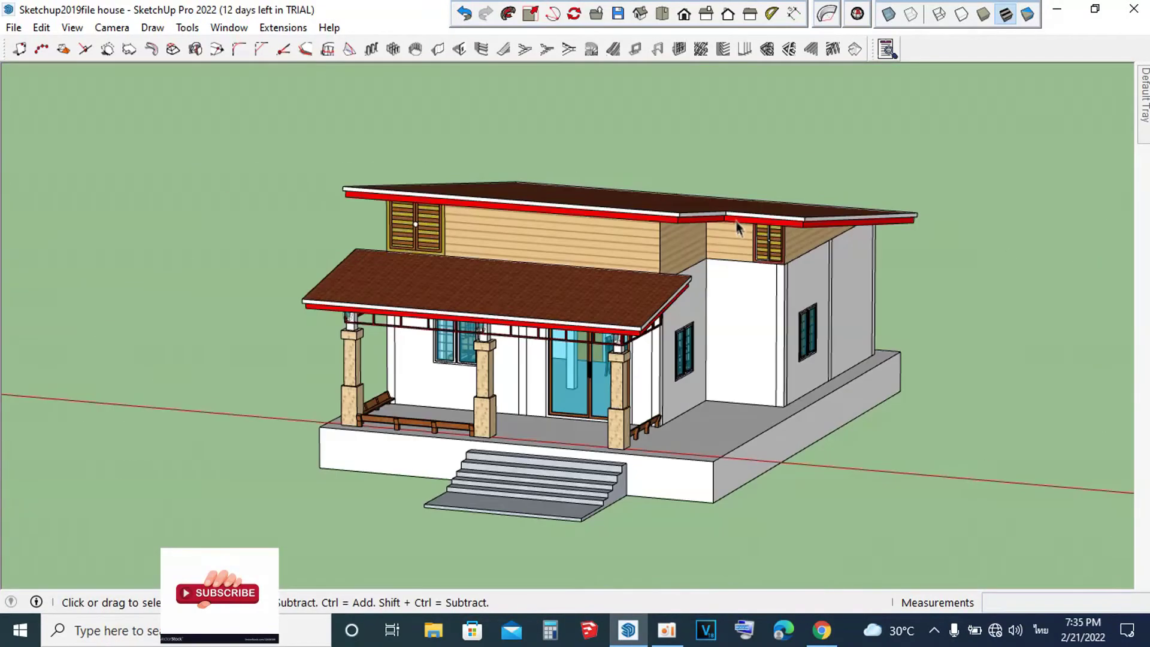
scroll(731, 218, up, 3)
mouse_move(732, 218)
middle_down()
mouse_move(716, 381)
mouse_move(776, 231)
middle_up()
scroll(776, 231, down, 2)
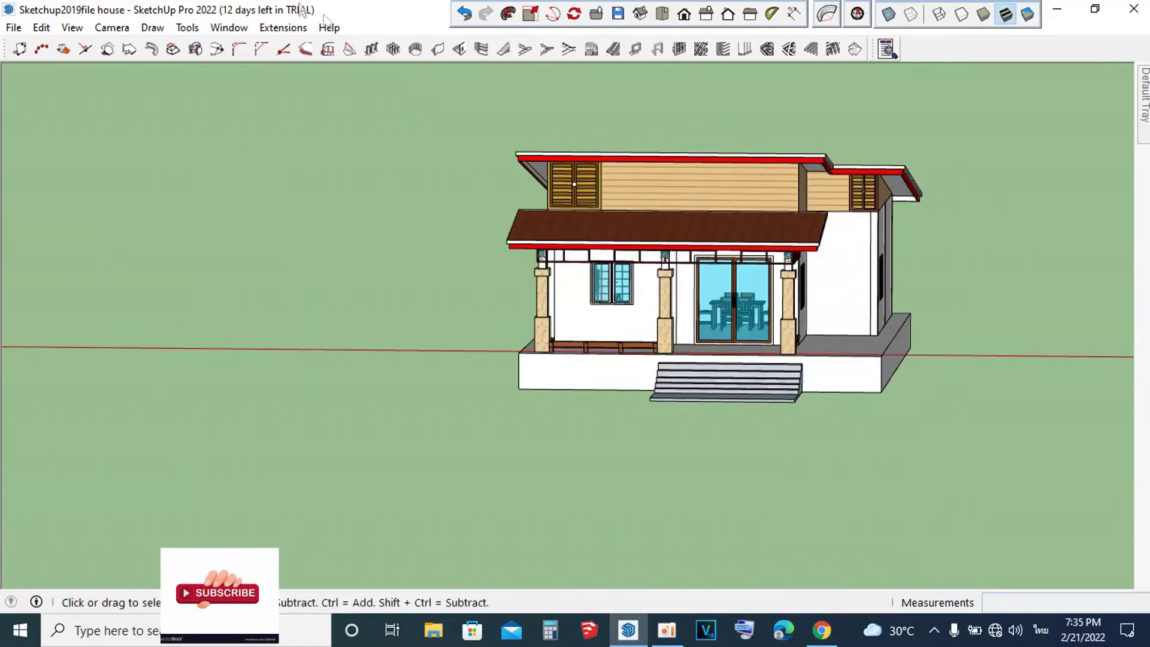
click(684, 16)
scroll(916, 284, up, 2)
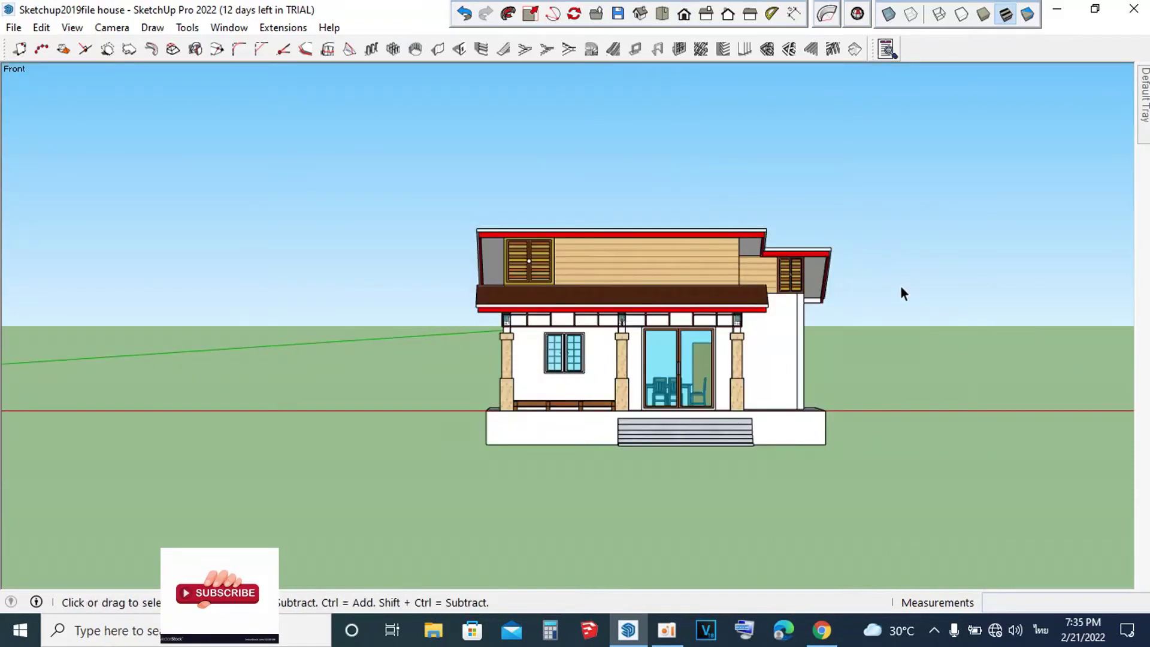
scroll(911, 290, up, 1)
scroll(671, 321, up, 2)
scroll(671, 318, down, 2)
scroll(671, 319, down, 1)
middle_drag(547, 332, 623, 206)
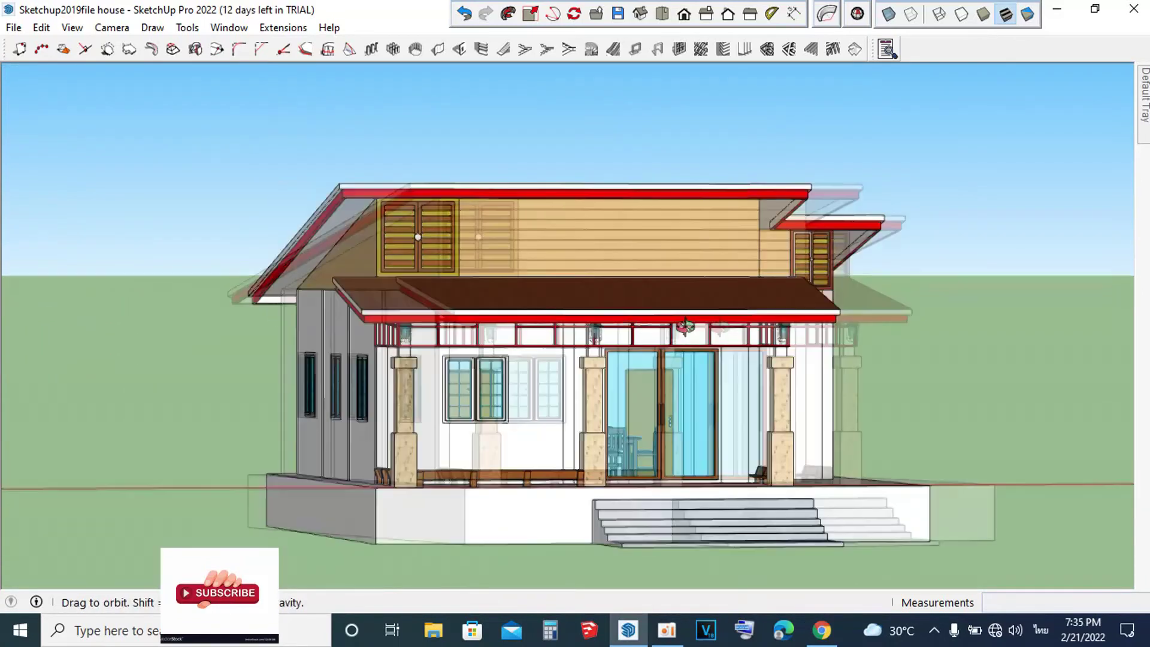
scroll(624, 210, down, 2)
middle_drag(560, 266, 680, 269)
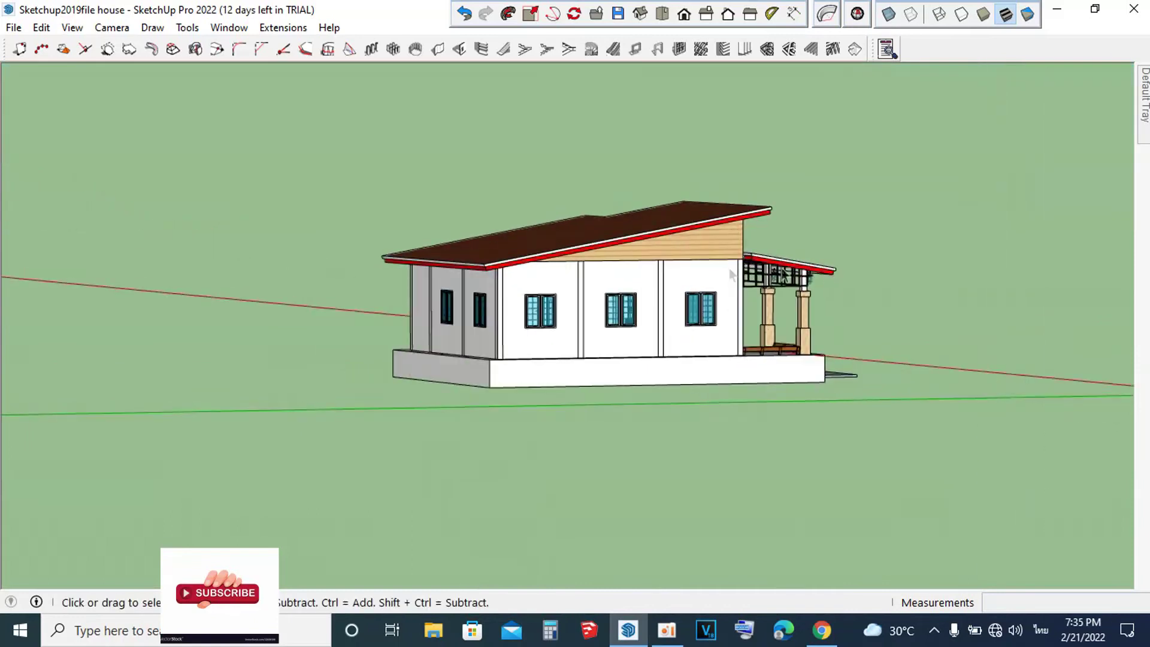
scroll(680, 268, up, 2)
scroll(662, 281, up, 2)
scroll(663, 280, down, 2)
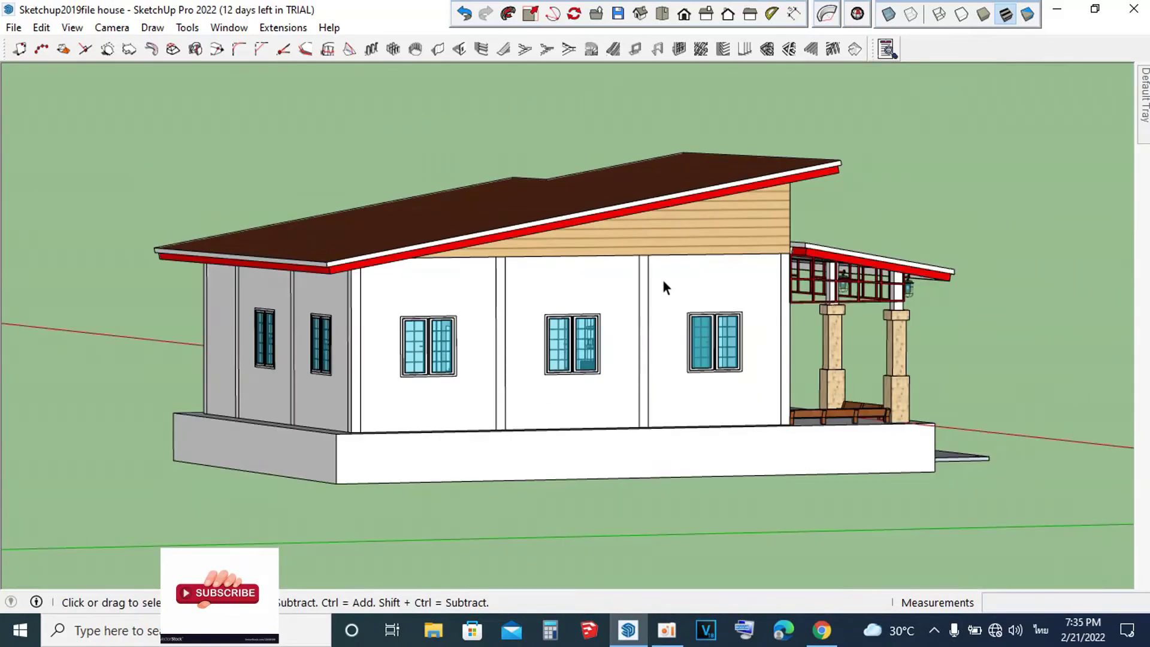
middle_drag(750, 224, 150, 228)
scroll(569, 224, up, 2)
scroll(570, 224, down, 2)
scroll(433, 342, down, 1)
scroll(617, 257, up, 3)
scroll(651, 245, up, 3)
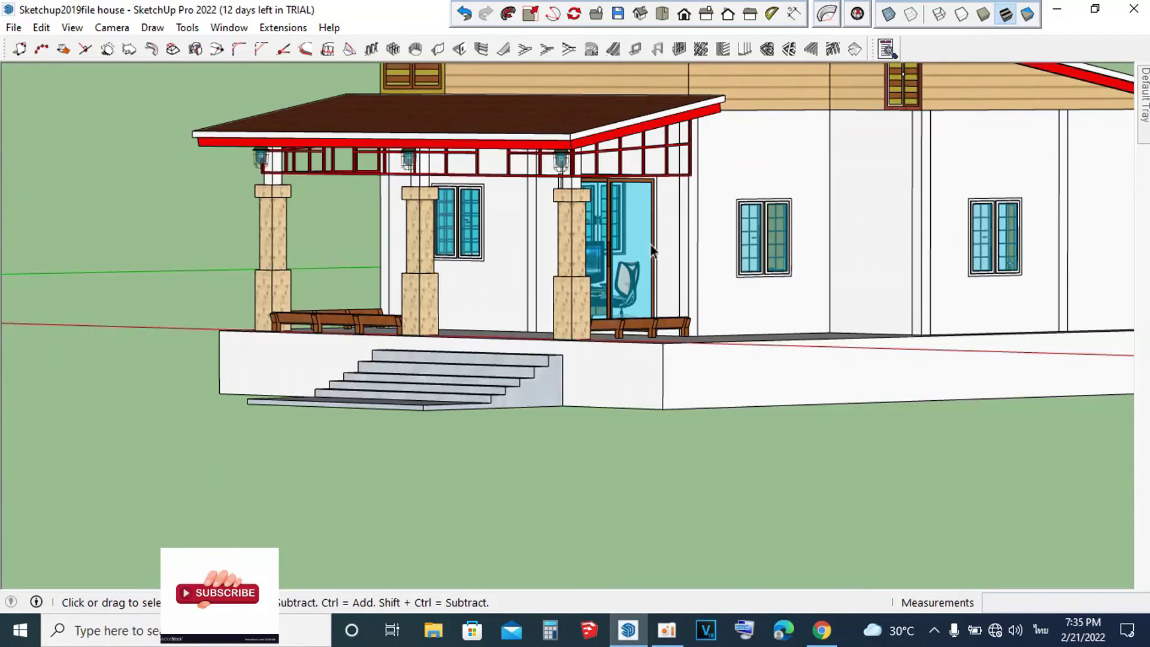
scroll(652, 252, up, 2)
scroll(403, 287, down, 2)
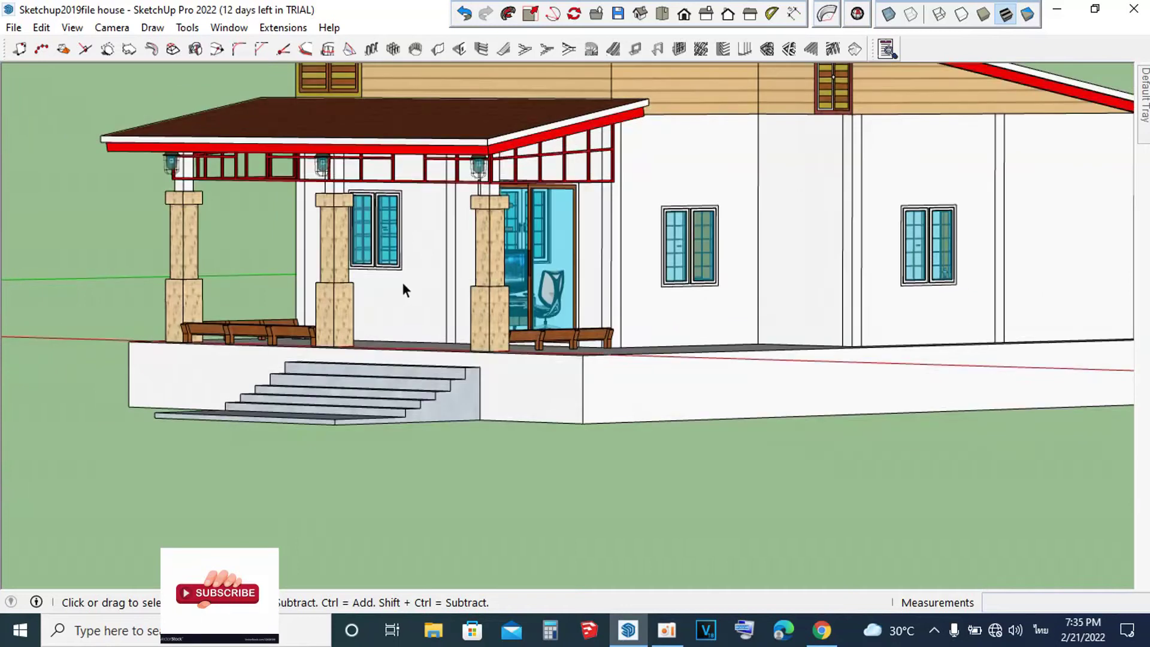
scroll(402, 291, down, 2)
scroll(403, 291, down, 2)
mouse_move(402, 291)
middle_down()
mouse_move(359, 329)
mouse_move(52, 313)
middle_up()
scroll(585, 243, down, 2)
mouse_move(585, 243)
middle_down()
mouse_move(240, 262)
mouse_move(671, 237)
mouse_move(239, 218)
middle_up()
scroll(934, 164, down, 1)
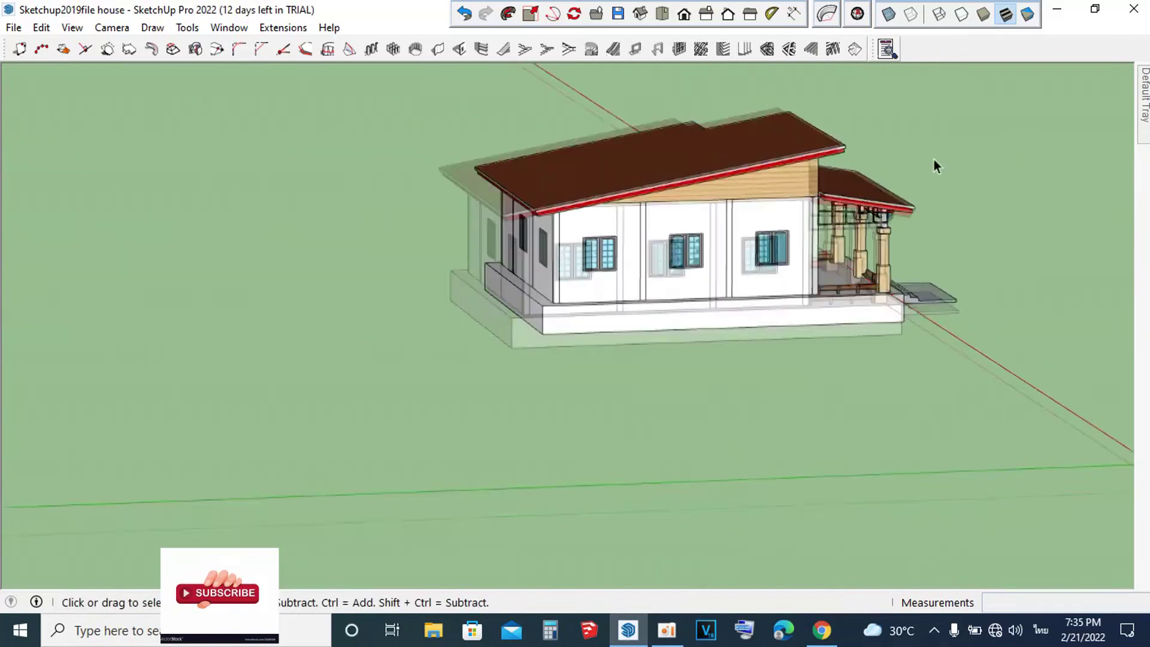
scroll(1062, 187, down, 2)
middle_drag(1063, 189, 507, 192)
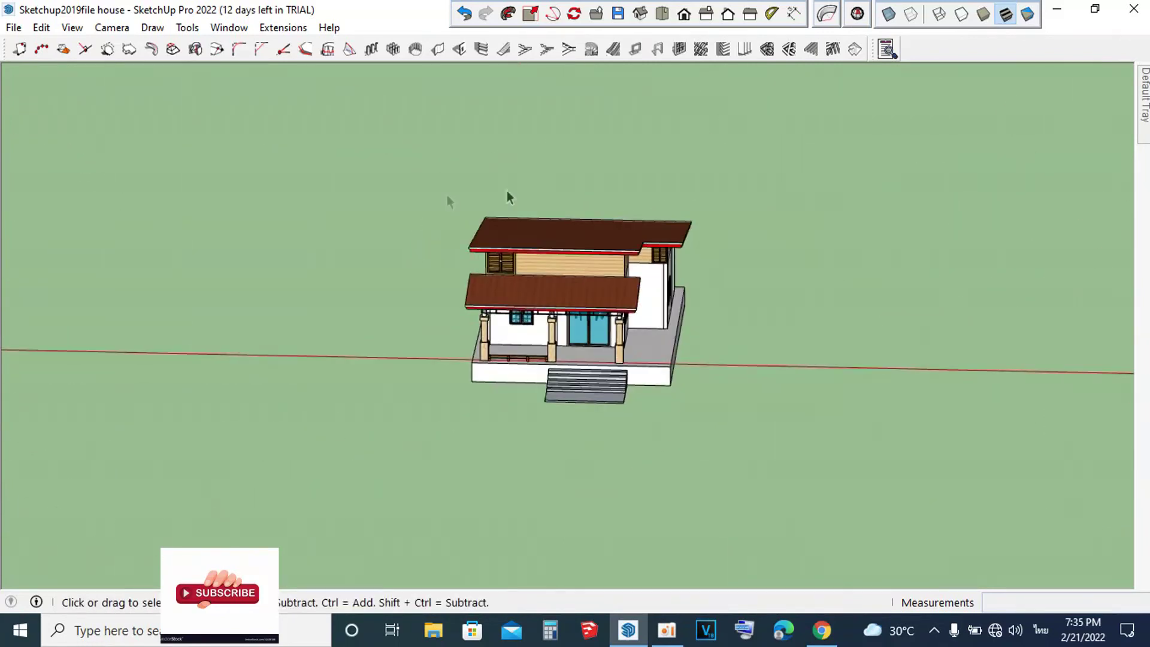
double_click(689, 27)
Step: In Front view, hide the Root tag and show the tag holding the blue hip roof
click(688, 35)
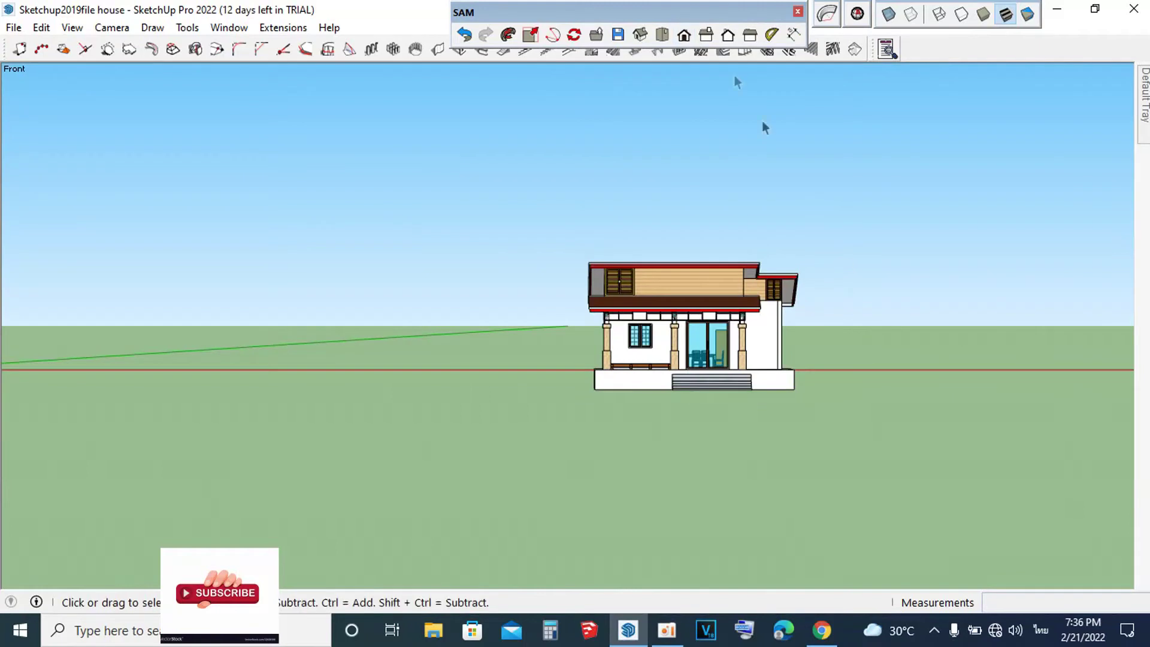
scroll(788, 311, up, 2)
scroll(745, 290, up, 1)
scroll(745, 290, down, 1)
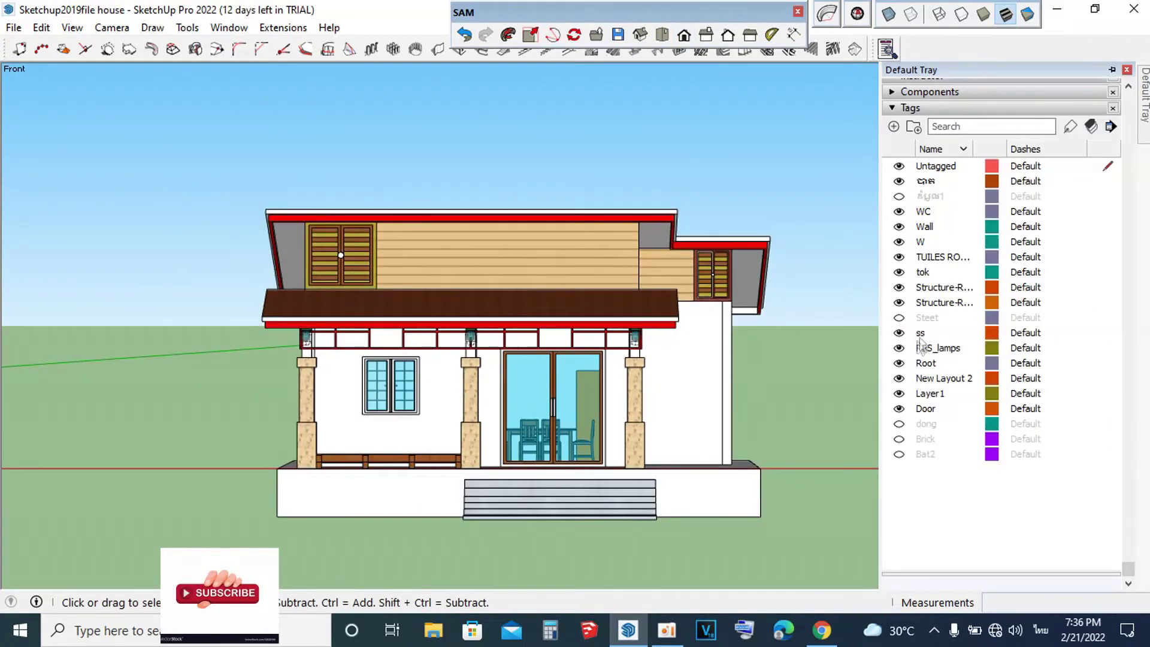
click(900, 363)
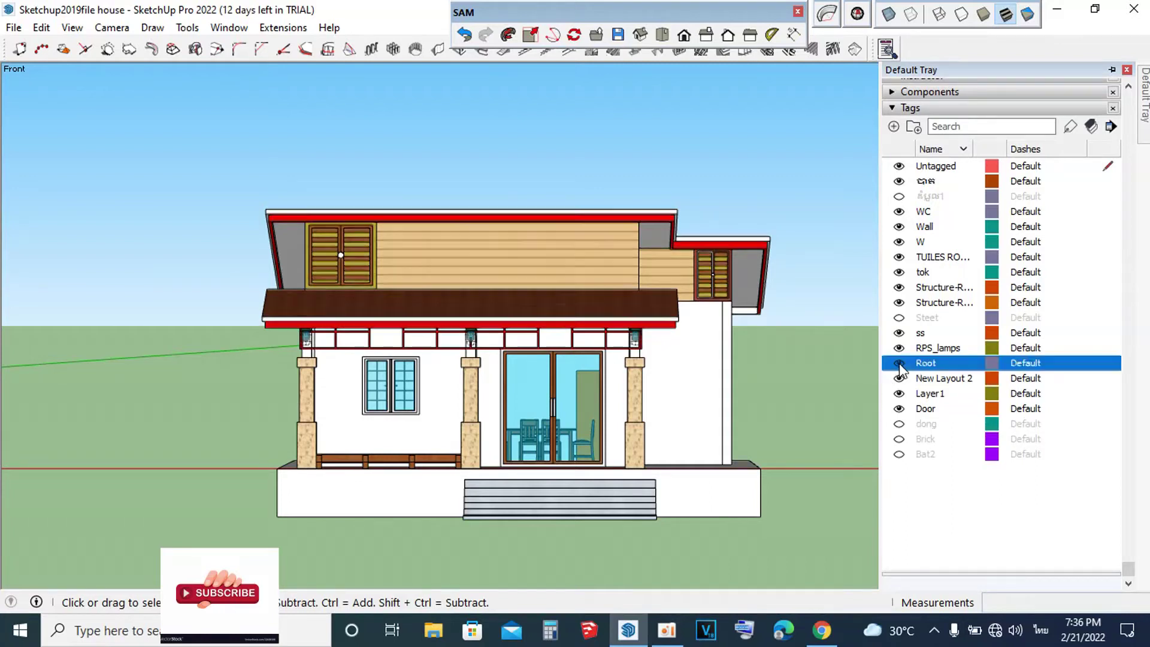
click(900, 196)
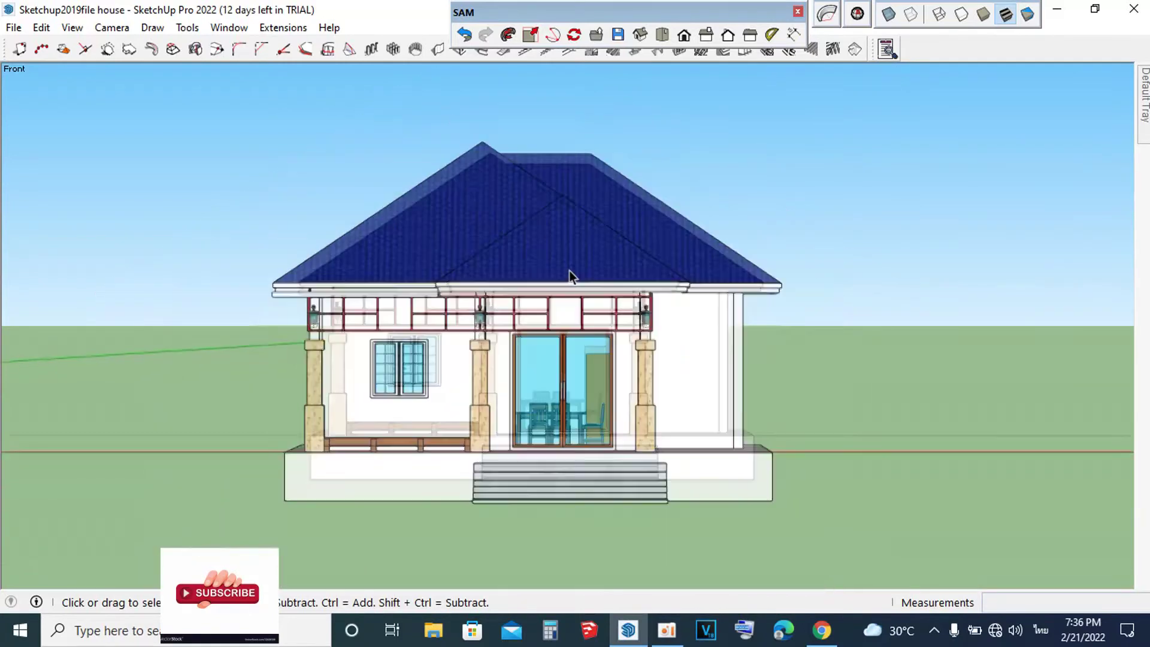
Step: Orbit around the blue-roofed house from low, level side and high three-quarter angles
scroll(624, 281, up, 2)
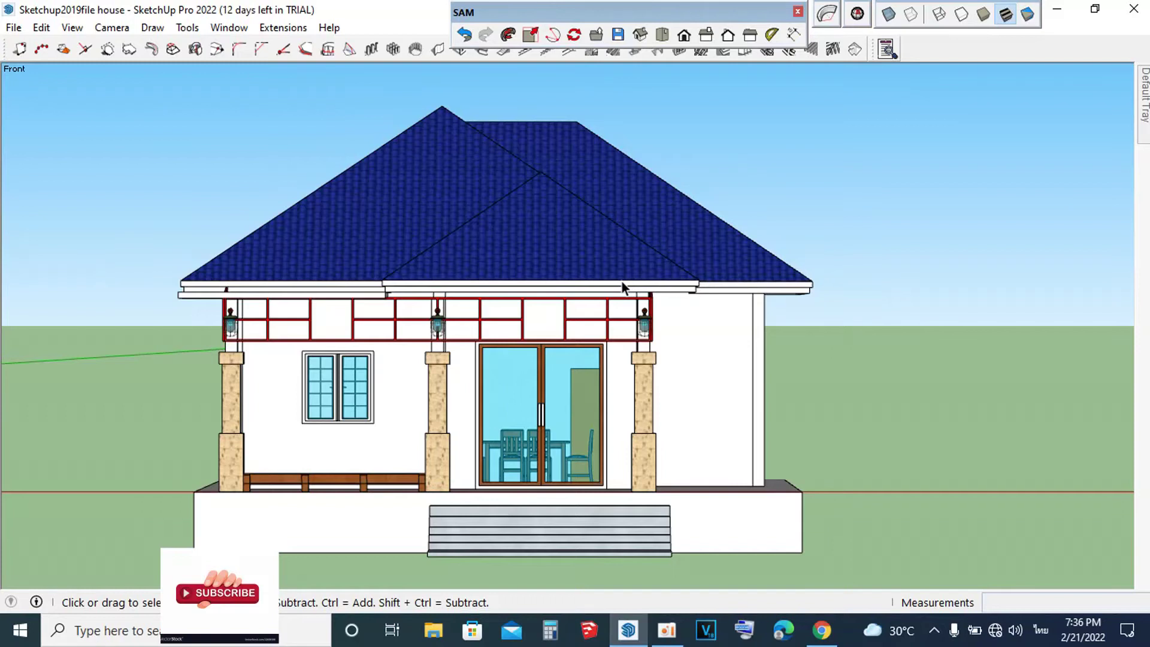
scroll(623, 286, down, 3)
mouse_move(590, 312)
middle_down()
mouse_move(536, 276)
mouse_move(688, 290)
mouse_move(836, 337)
middle_up()
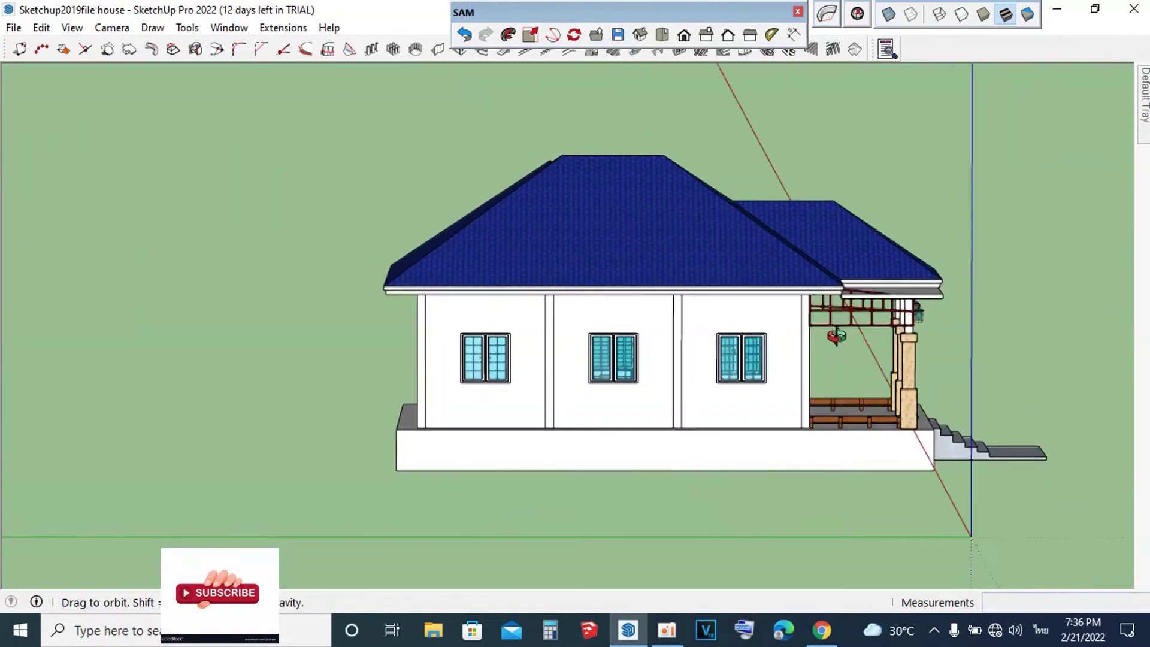
scroll(587, 261, down, 3)
scroll(640, 269, up, 3)
scroll(640, 270, down, 3)
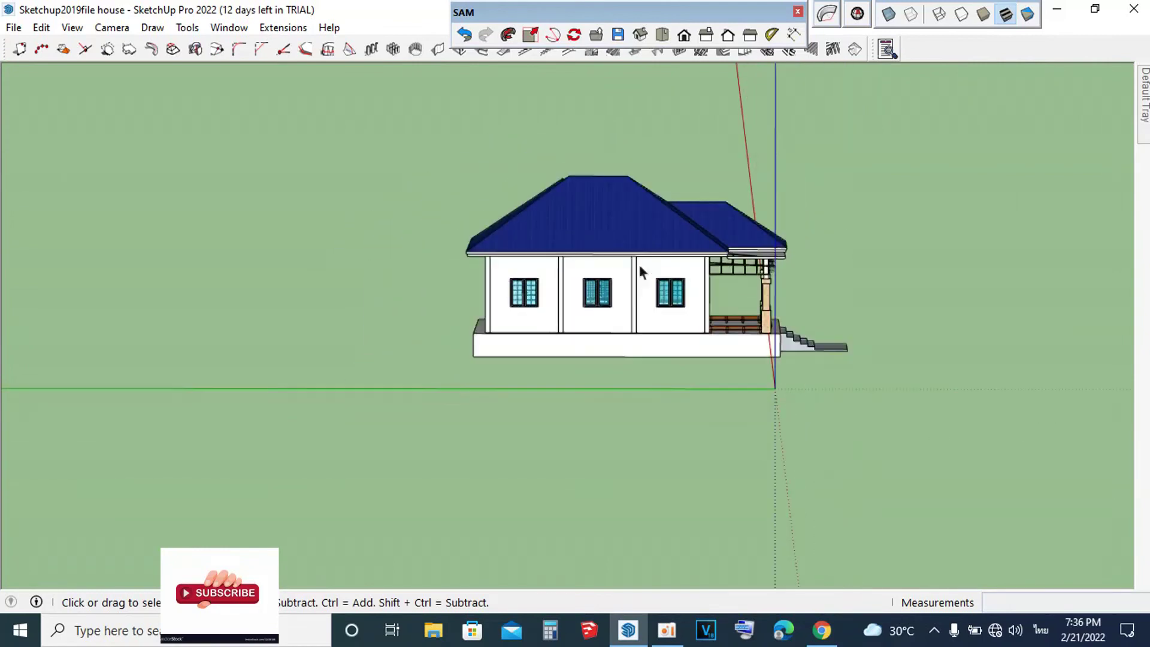
middle_drag(630, 264, 953, 241)
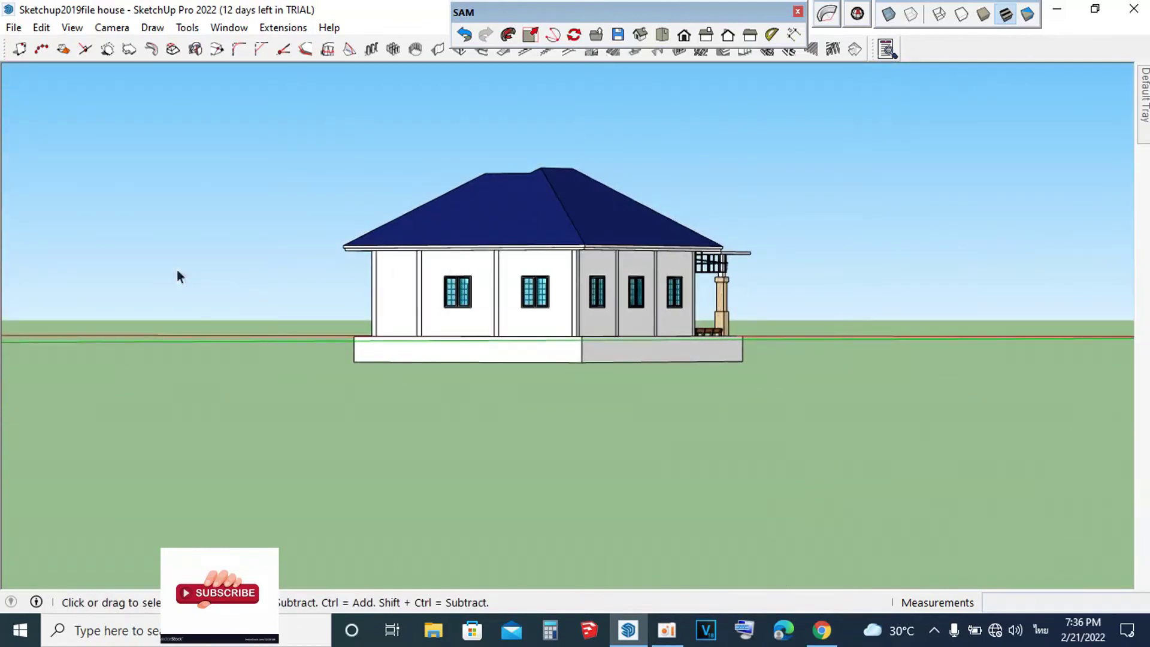
mouse_move(481, 251)
middle_down()
mouse_move(827, 336)
mouse_move(426, 267)
mouse_move(835, 214)
mouse_move(673, 224)
mouse_move(334, 102)
middle_up()
Step: Inspect the hip roof from the Top, Front and Right standard views, zooming in each
click(662, 34)
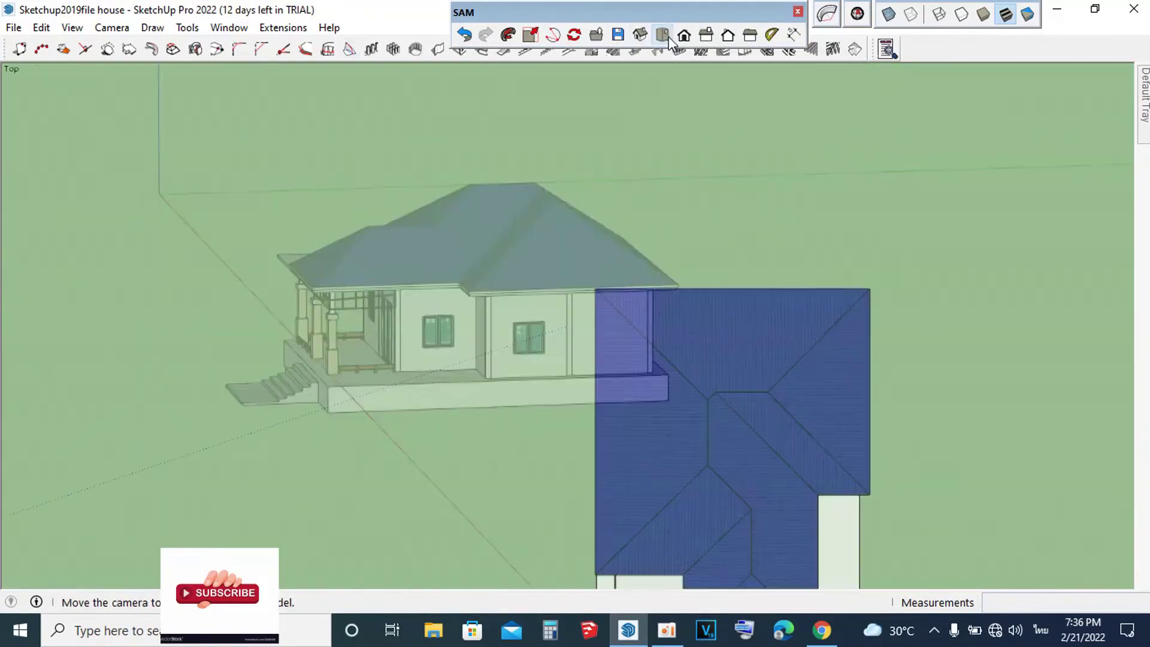
scroll(584, 414, up, 3)
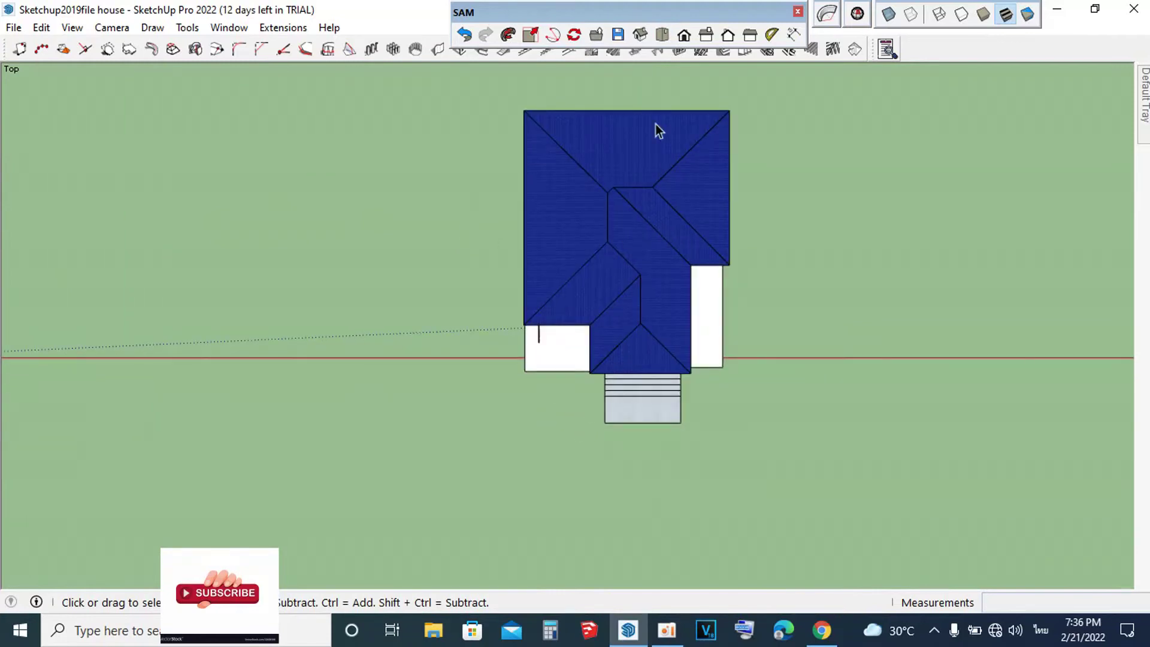
scroll(657, 126, up, 2)
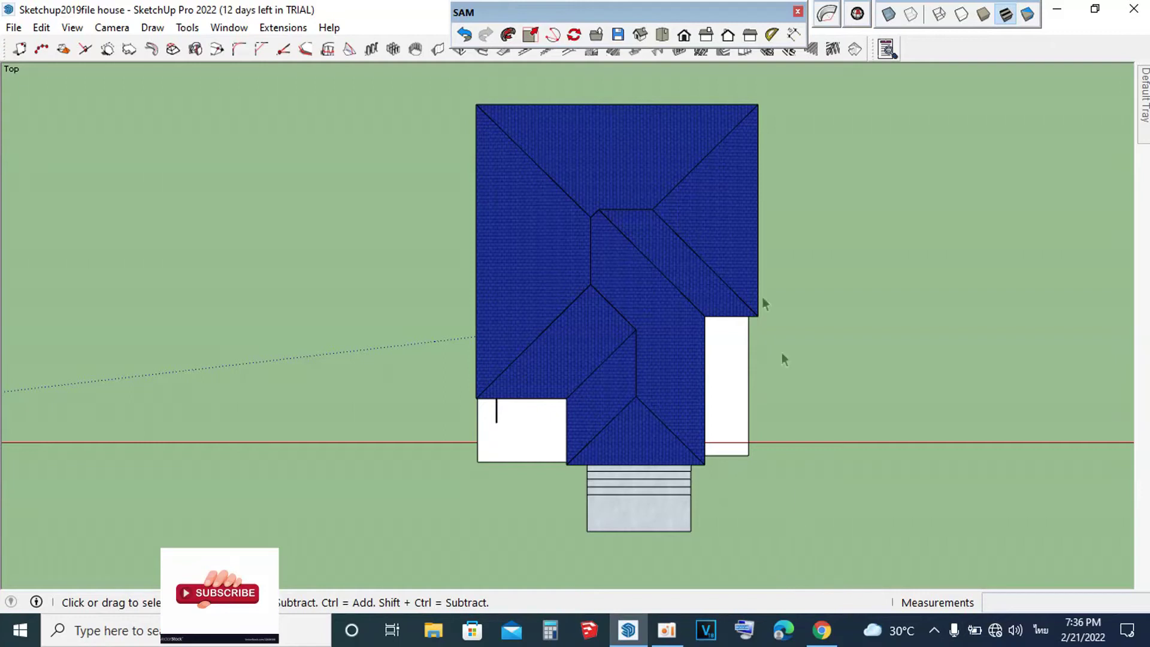
scroll(653, 344, down, 2)
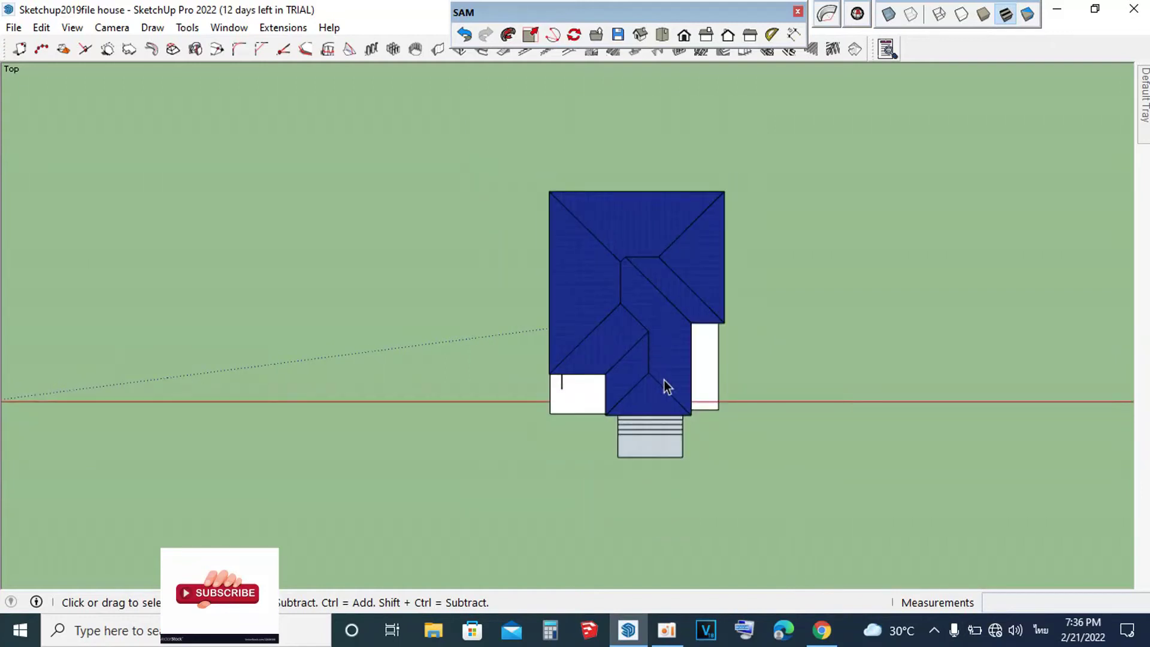
click(684, 41)
scroll(647, 338, up, 1)
scroll(682, 312, up, 1)
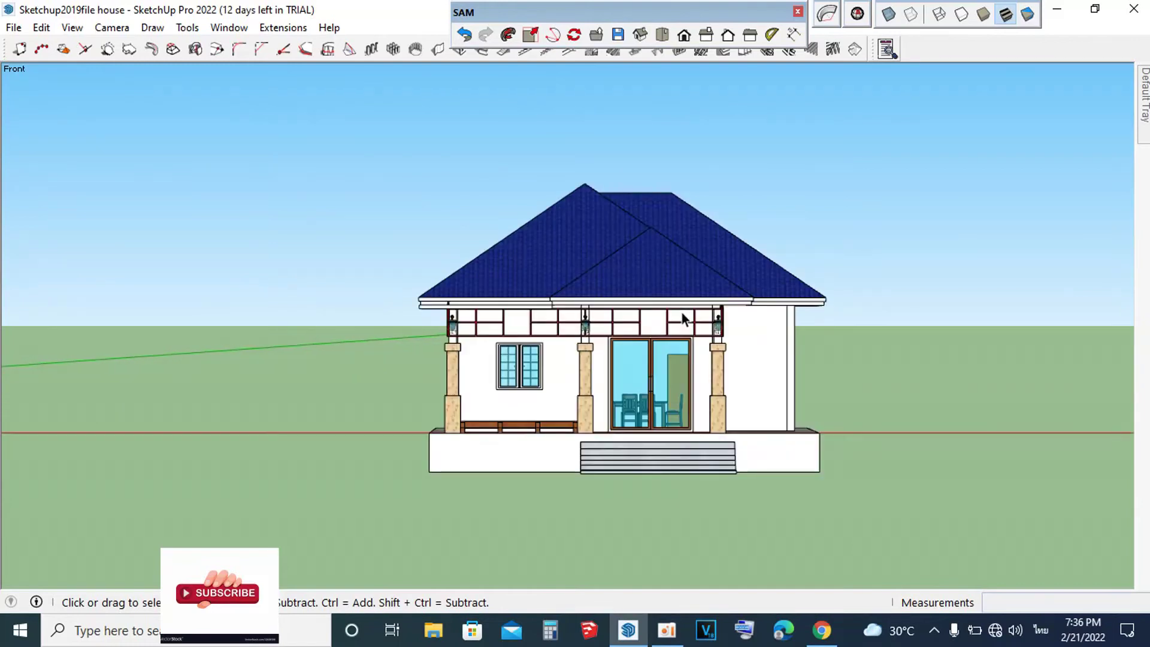
scroll(681, 313, up, 1)
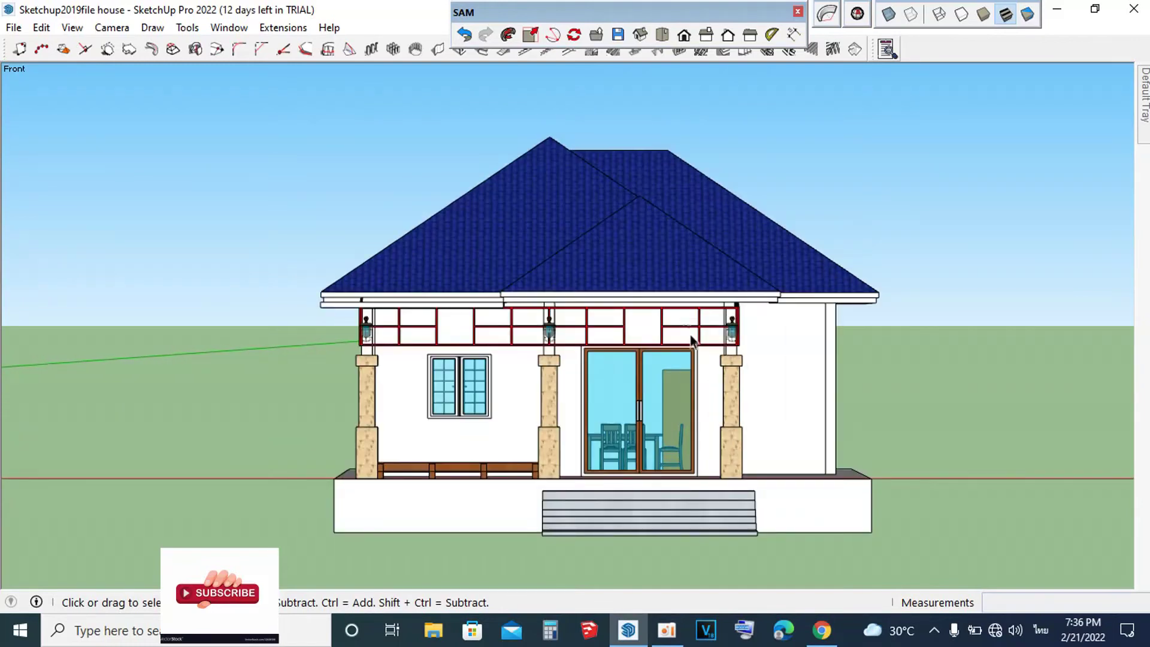
click(685, 37)
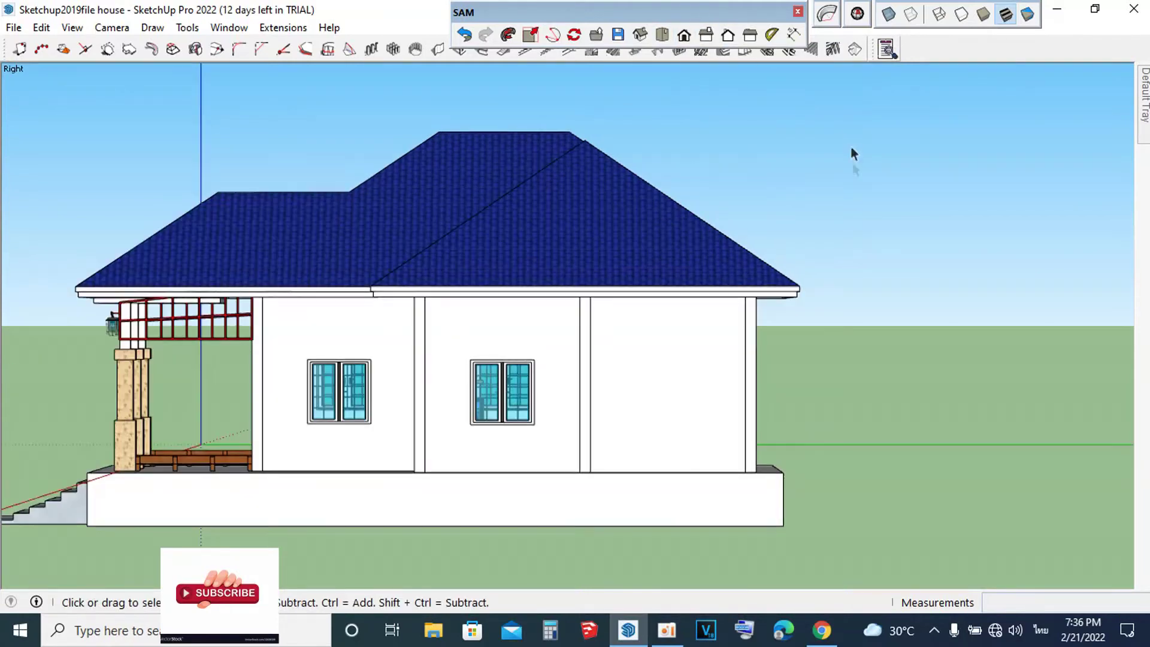
scroll(857, 180, down, 3)
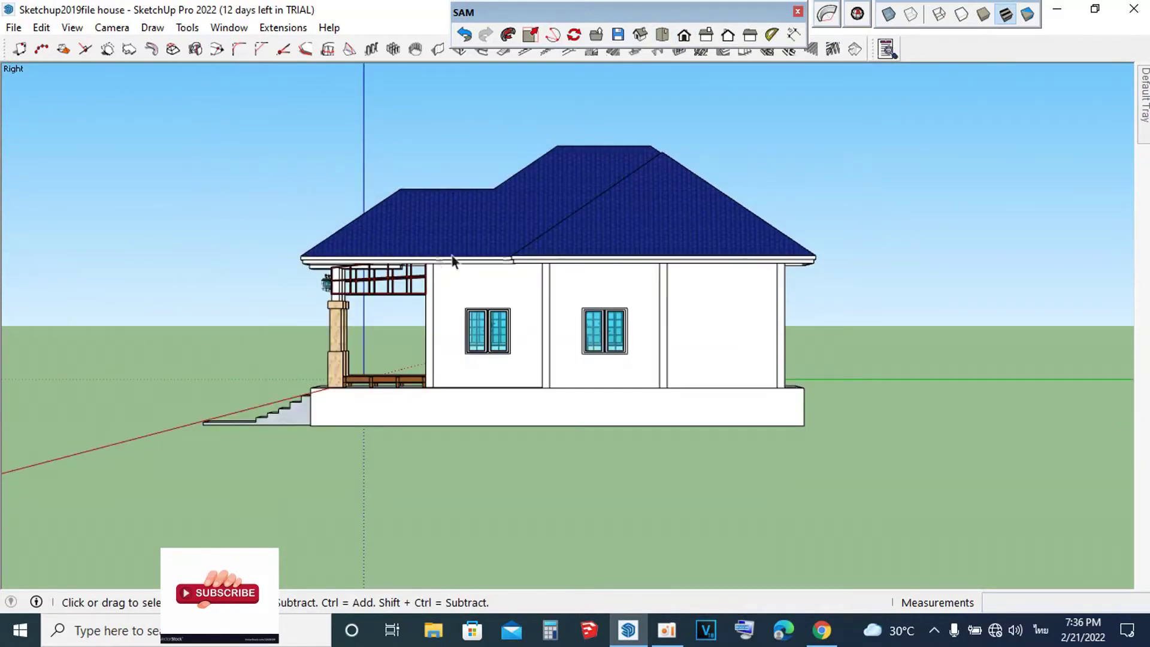
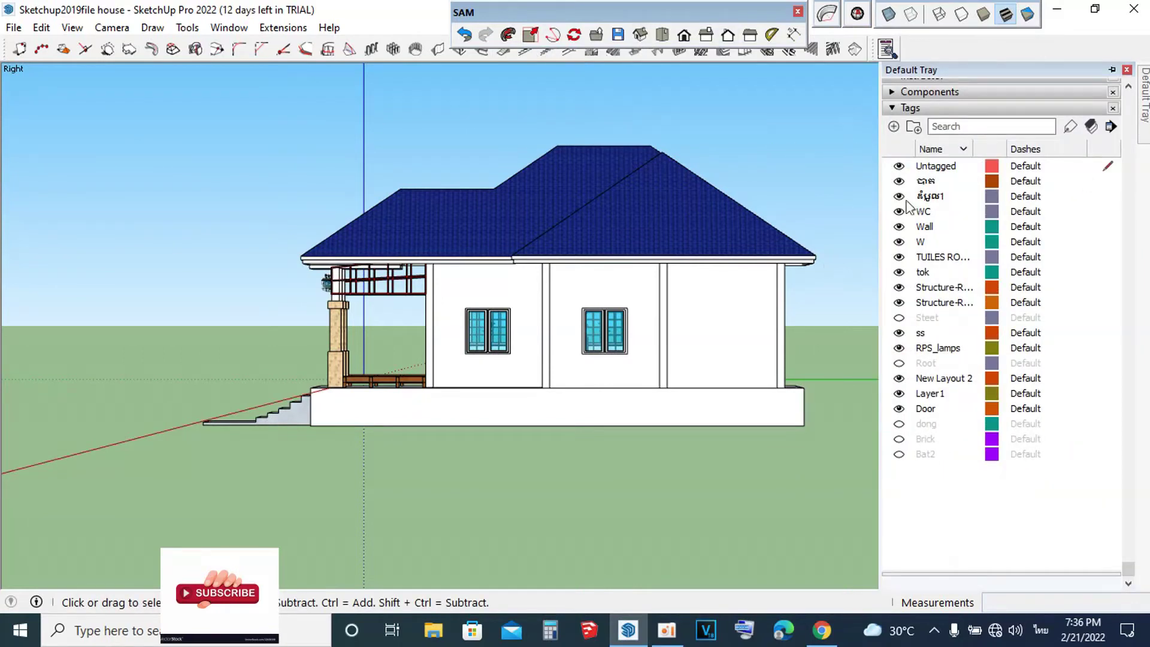
Step: Hide the blue-roof tag and show the Root tag with the red roof
click(899, 196)
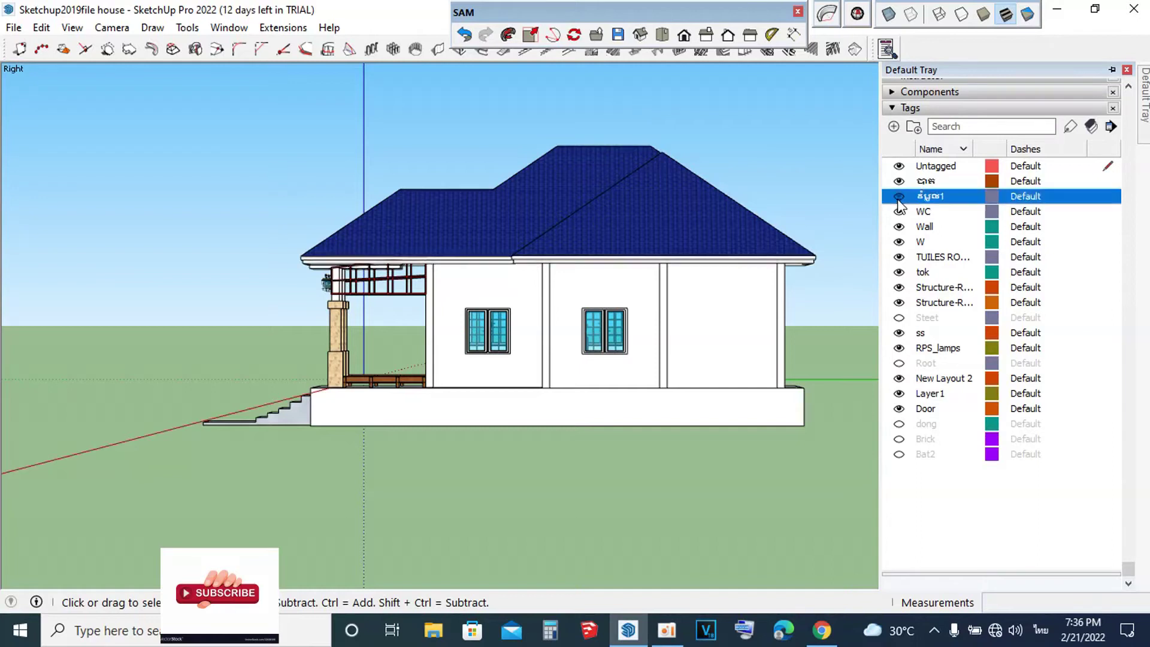
click(899, 364)
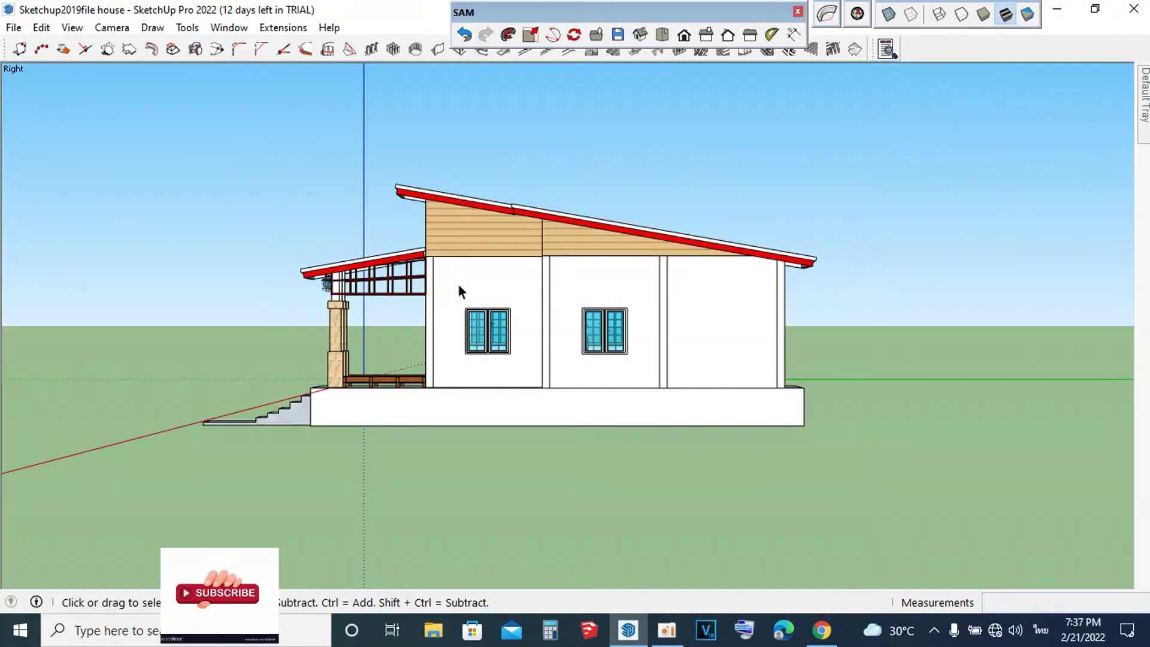
scroll(605, 280, up, 2)
scroll(572, 256, up, 1)
scroll(578, 255, down, 3)
scroll(513, 254, down, 1)
scroll(516, 243, up, 1)
Step: Orbit toward the house front and switch to the standard Front view
middle_drag(539, 238, 1069, 252)
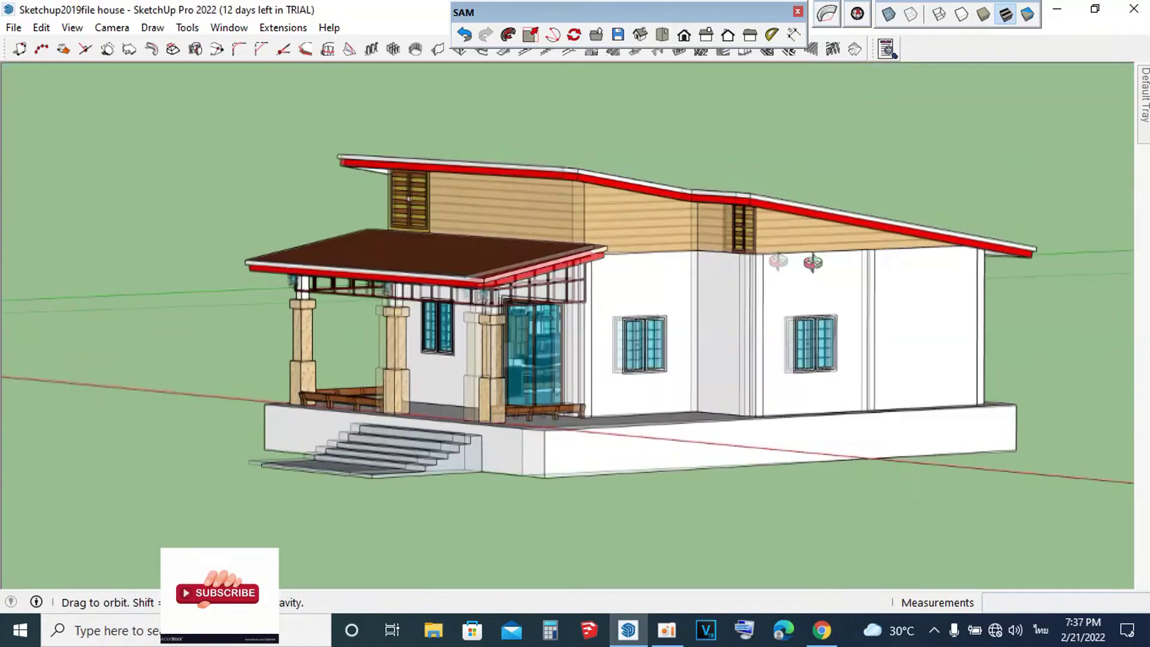
click(683, 34)
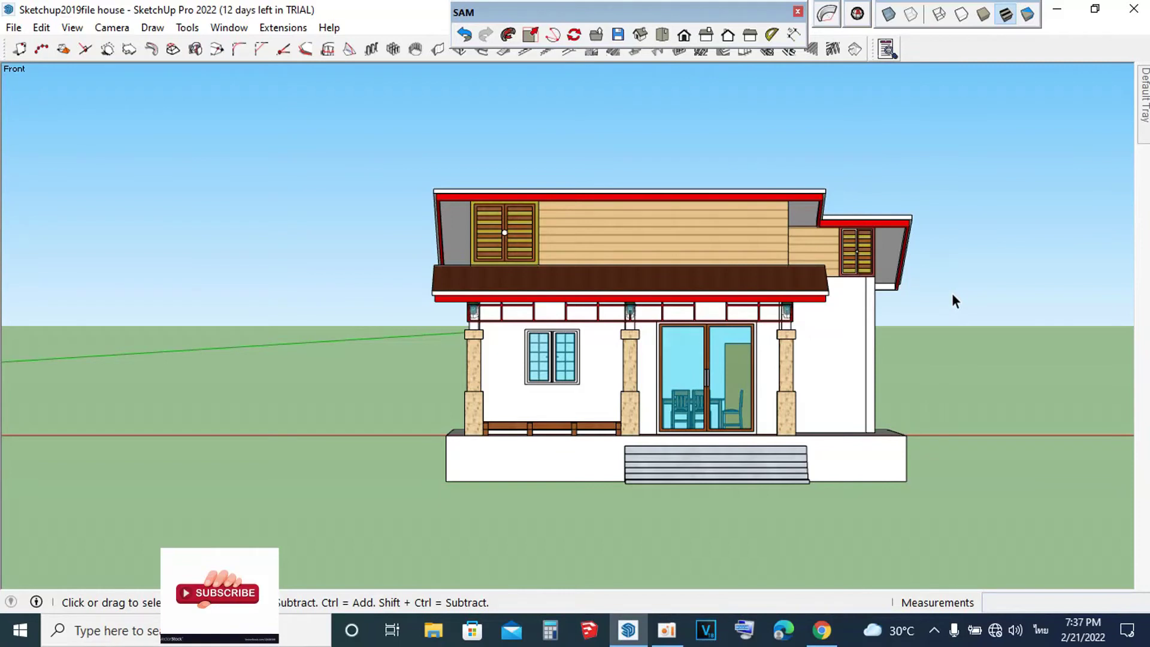
scroll(700, 350, down, 3)
scroll(747, 355, down, 2)
scroll(735, 355, up, 4)
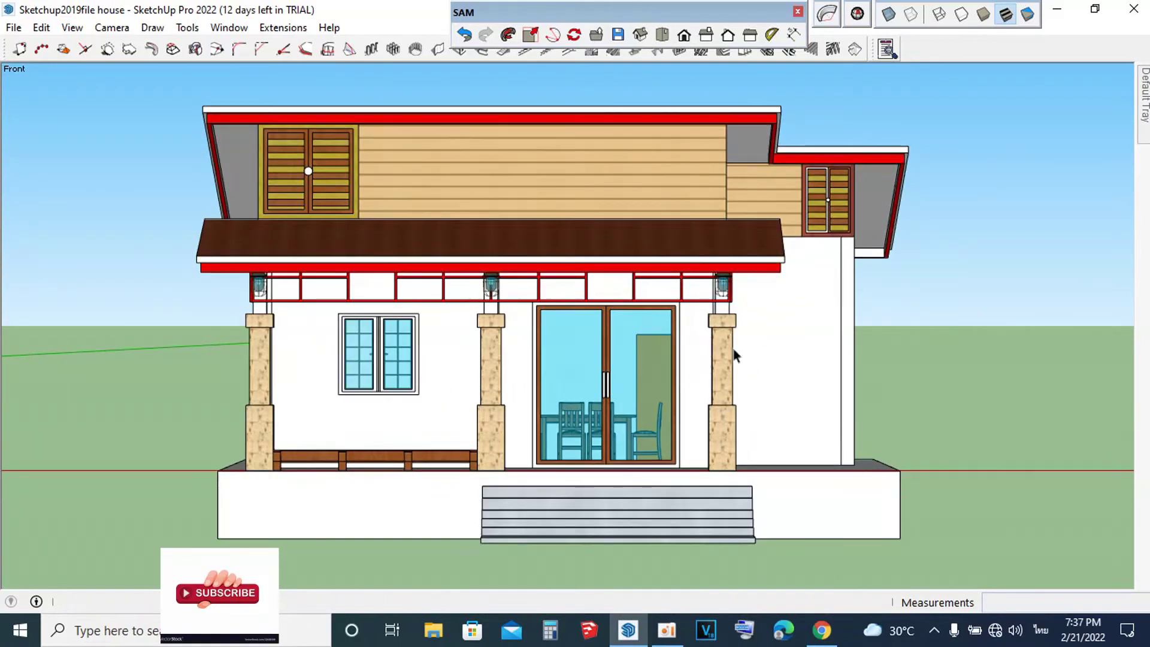
scroll(594, 281, up, 3)
scroll(592, 279, down, 5)
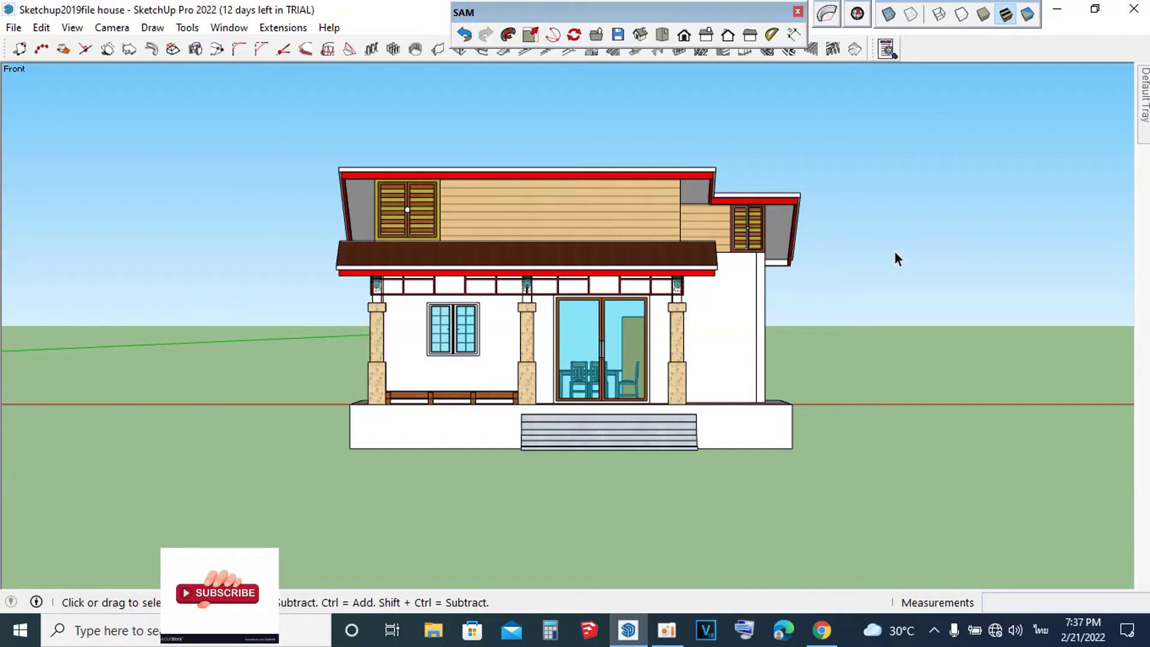
Step: Launch SKH Building Tool, confirm its profile search, and zoom to the footprint beside the house
click(886, 48)
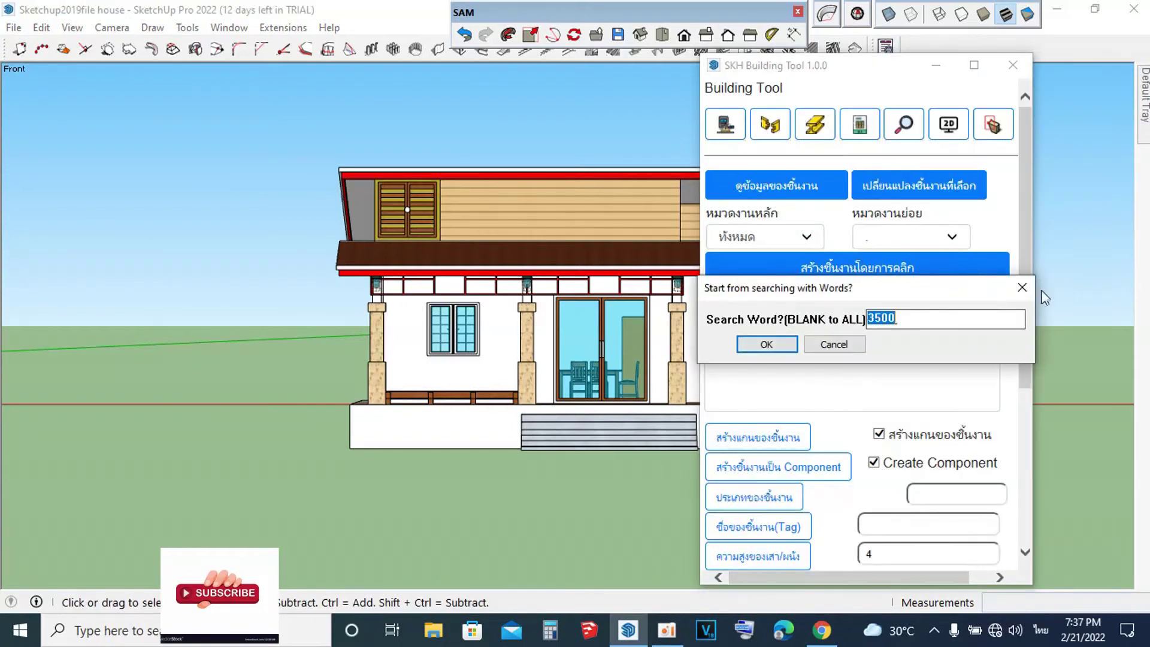
click(1022, 287)
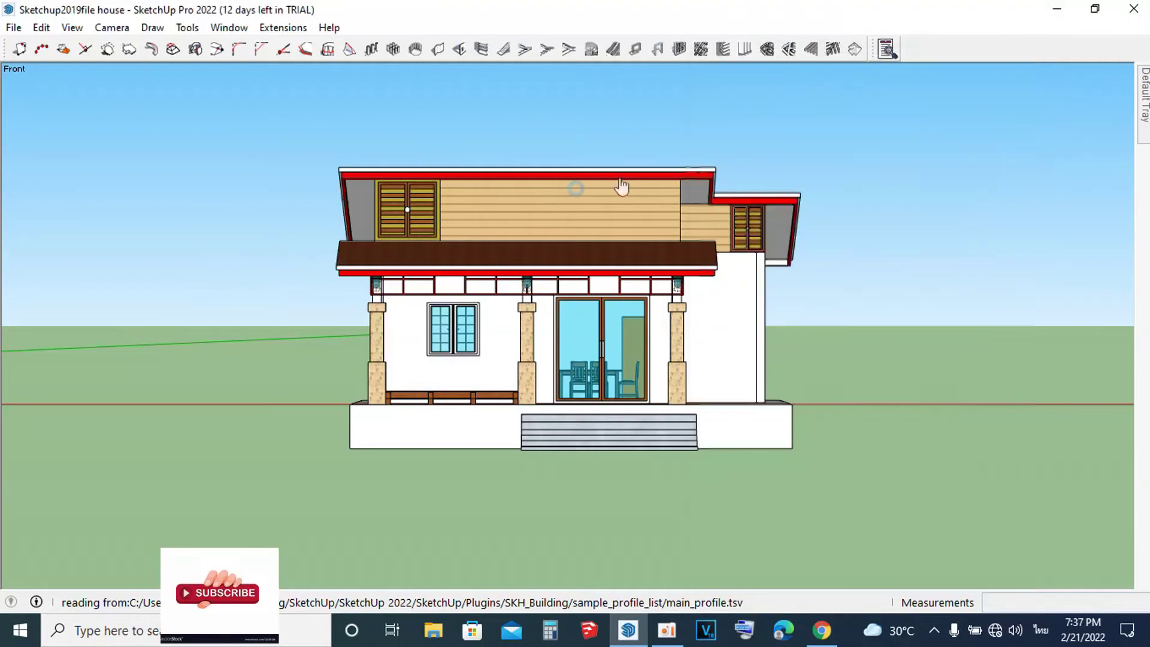
scroll(324, 258, down, 1)
scroll(498, 228, down, 2)
scroll(539, 216, down, 1)
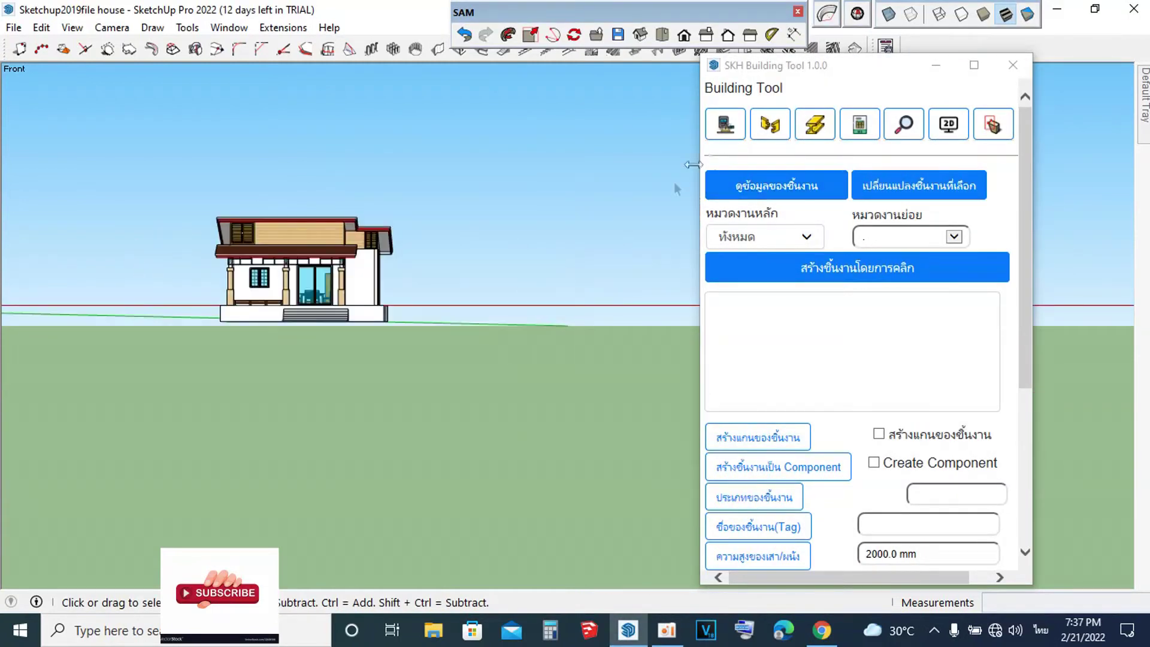
click(815, 124)
scroll(395, 383, up, 2)
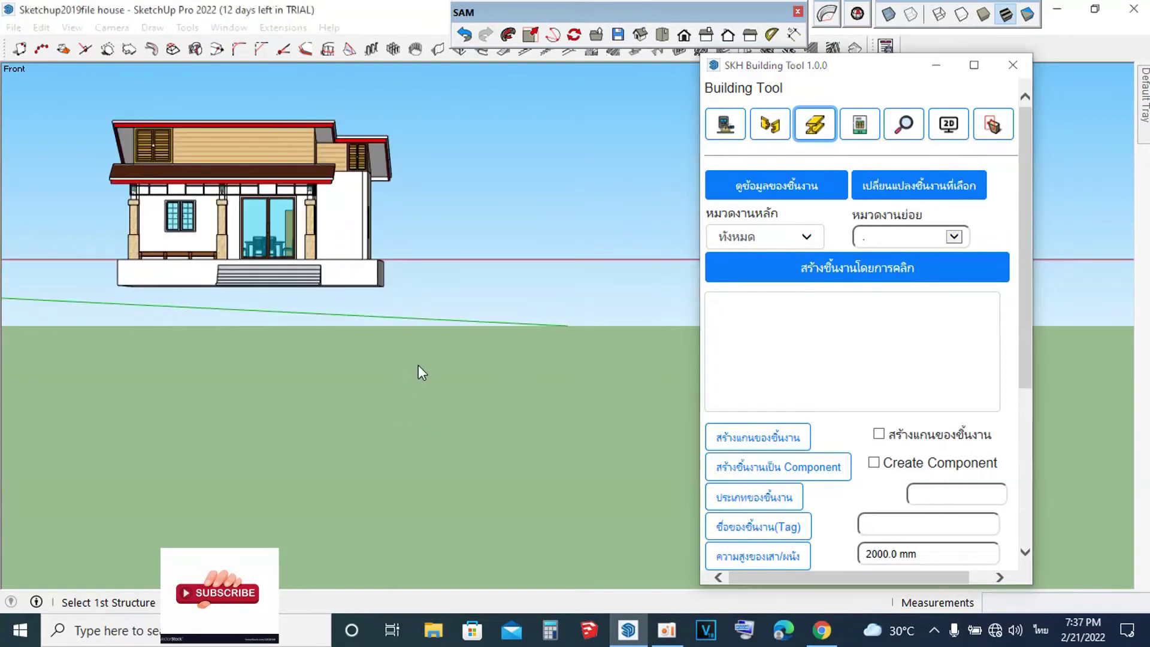
middle_drag(486, 232, 495, 350)
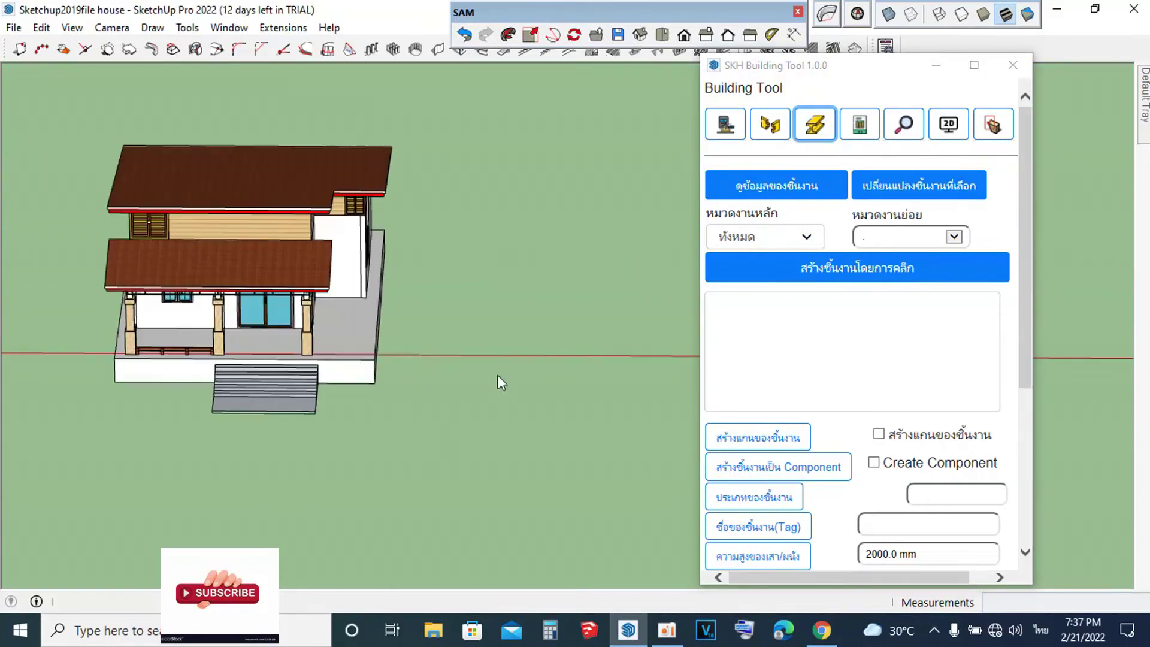
scroll(492, 351, up, 5)
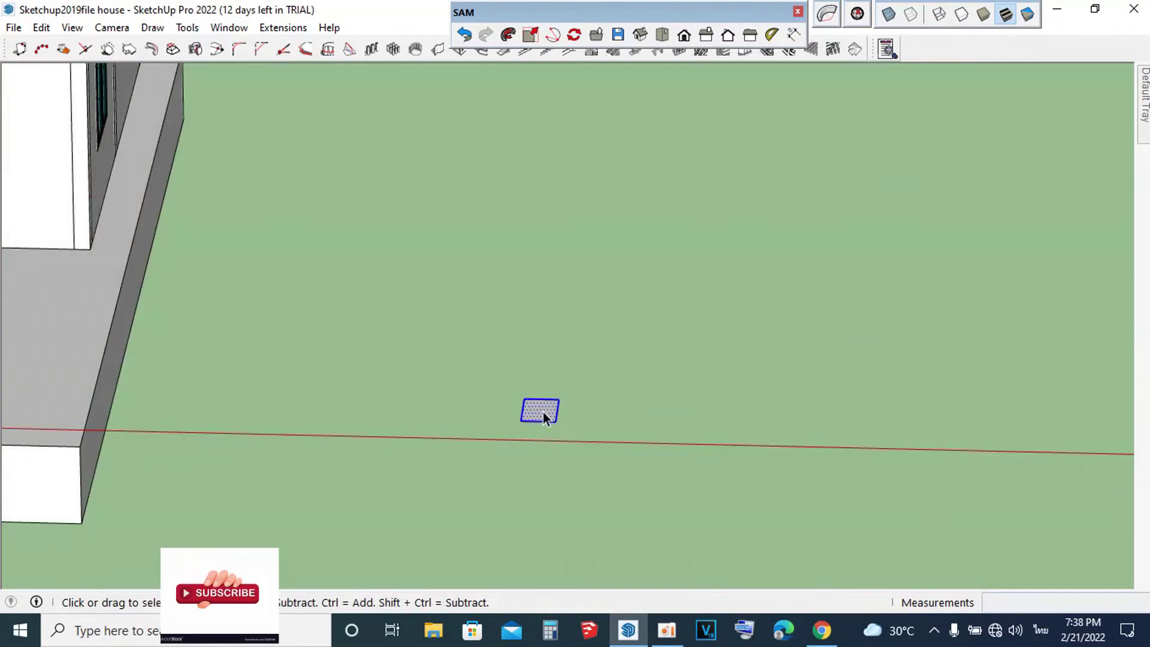
Step: Extrude the footprint into an RC_BEAM solid with a 200 mm push length
click(887, 49)
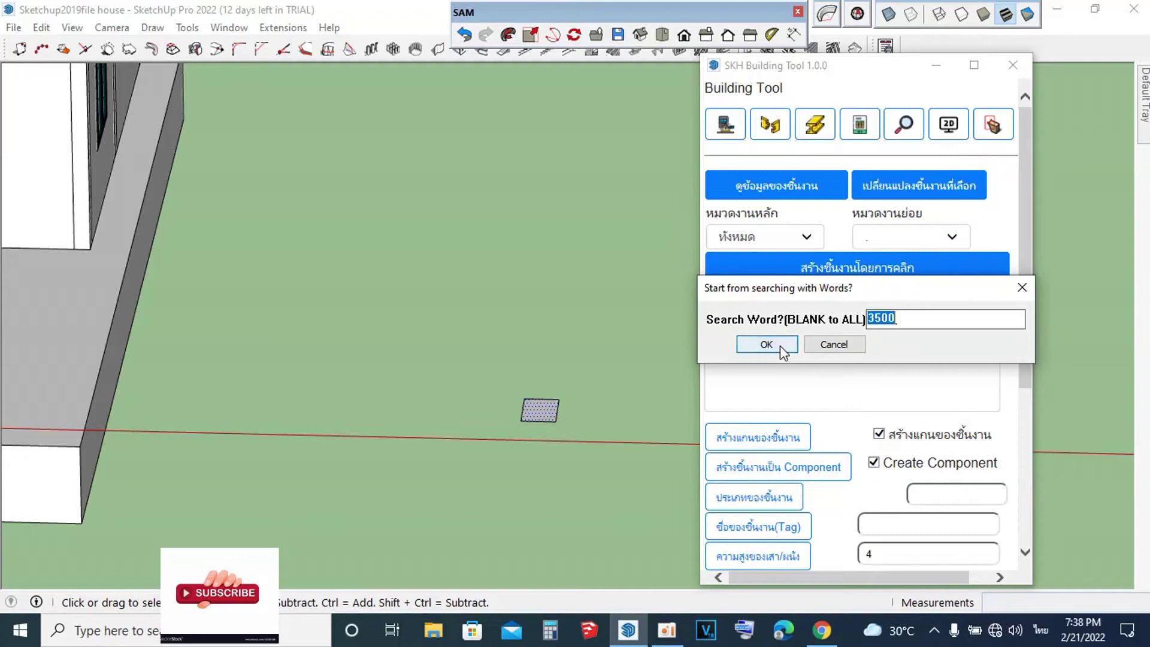
click(767, 344)
click(953, 132)
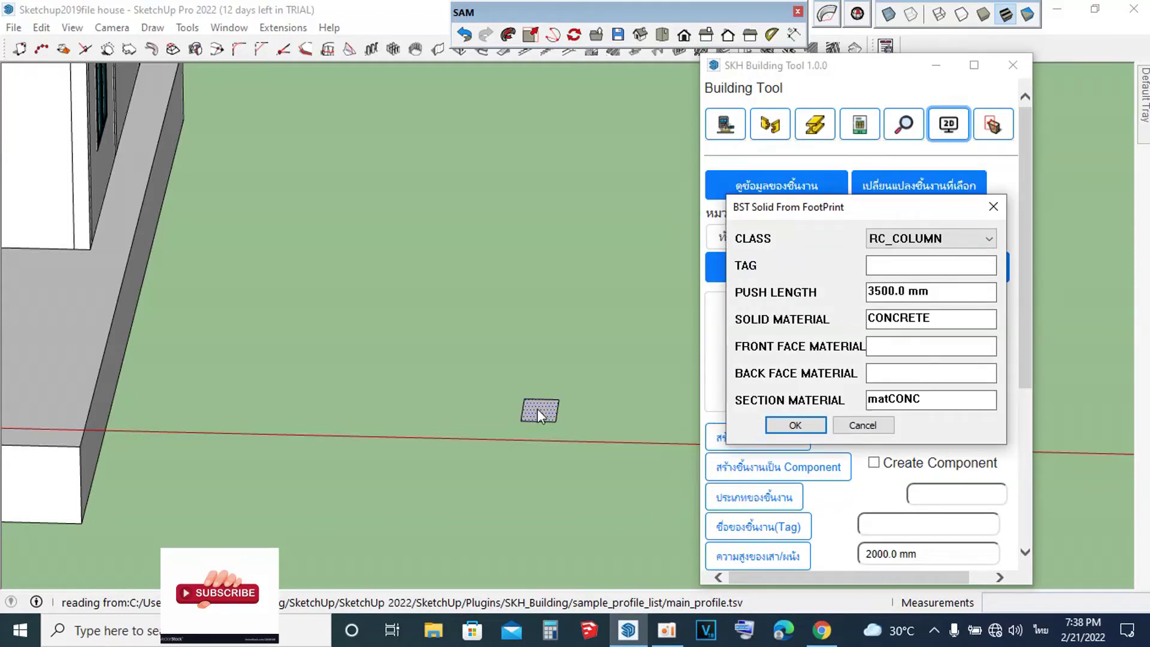
click(989, 240)
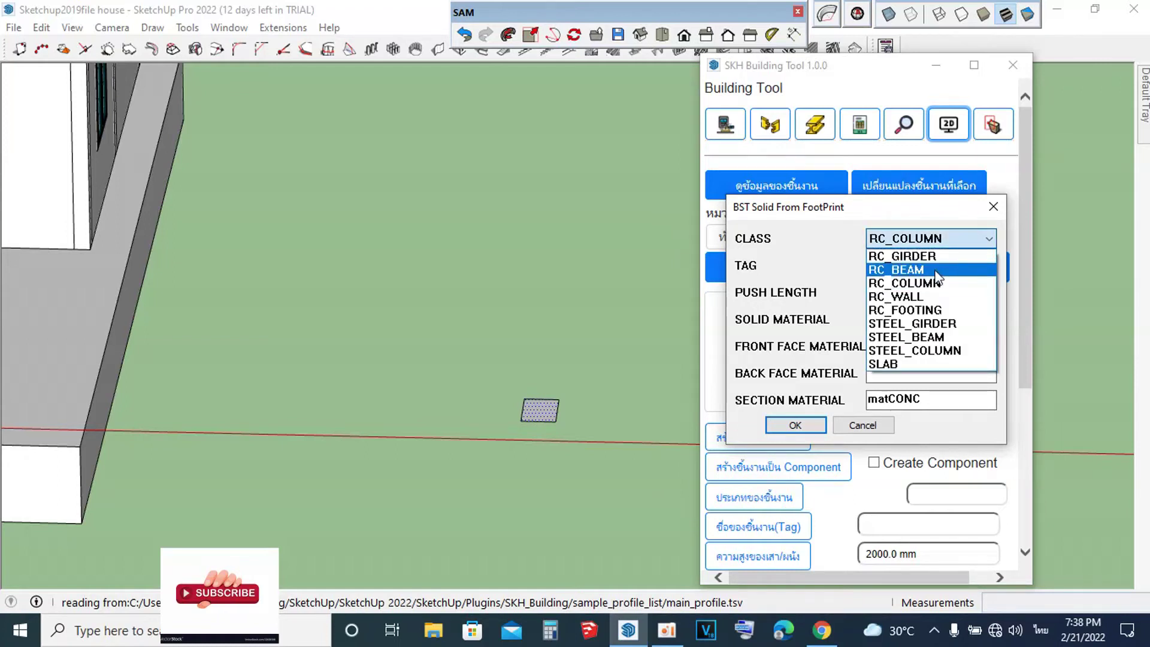
click(938, 270)
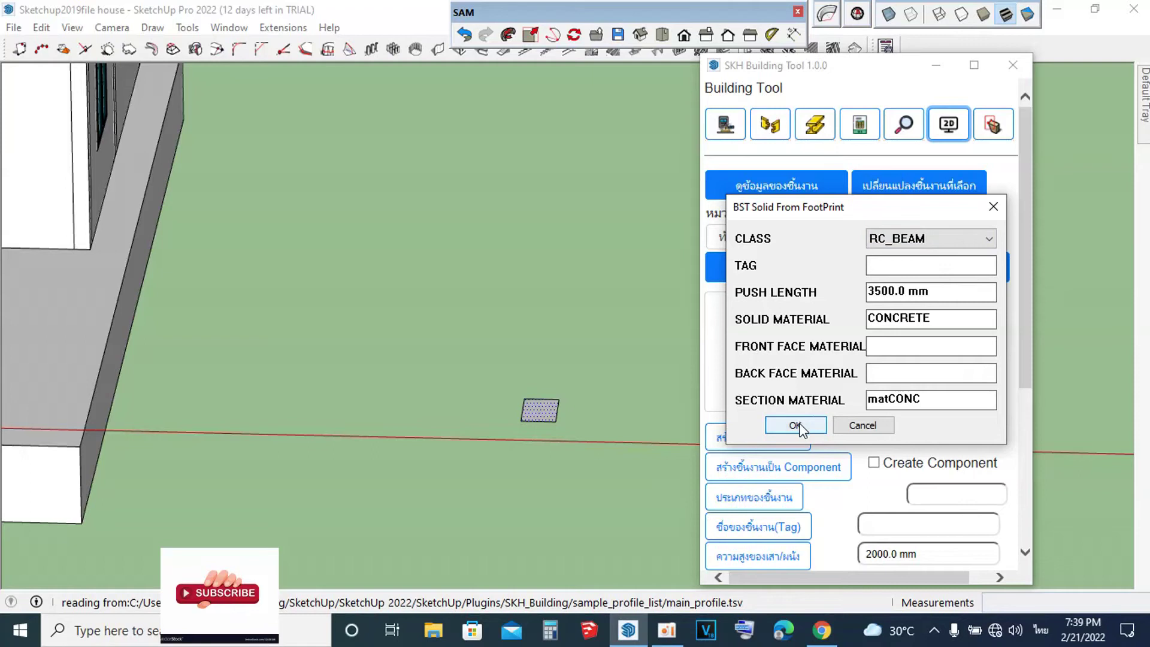
drag(900, 292, 868, 293)
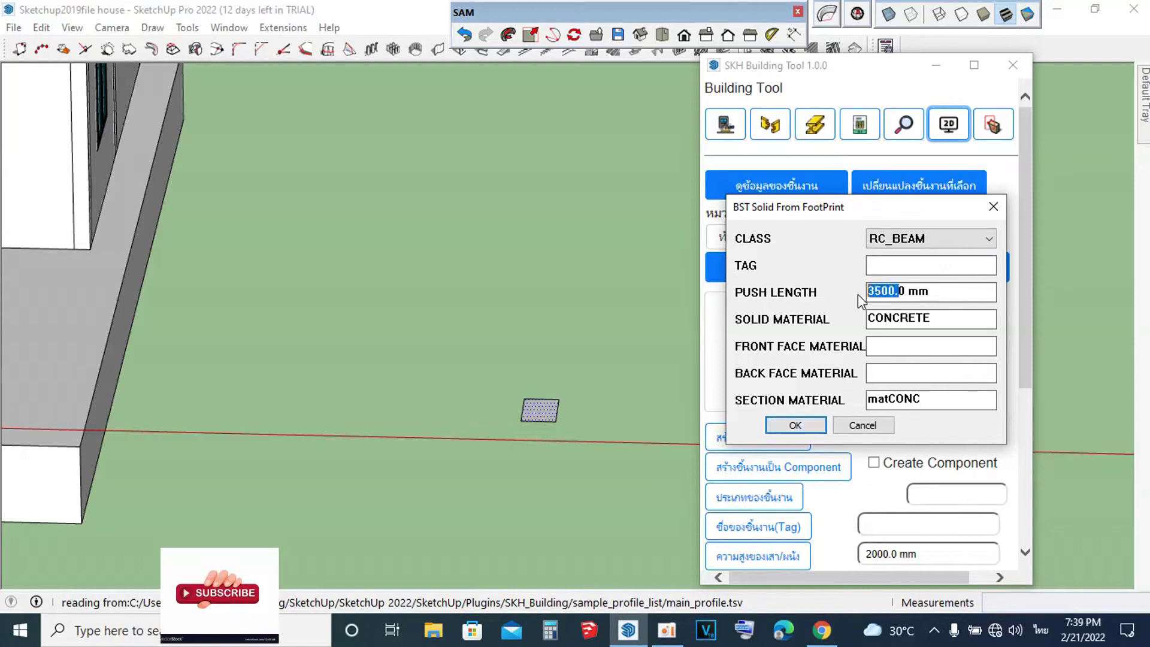
text(20)
click(800, 427)
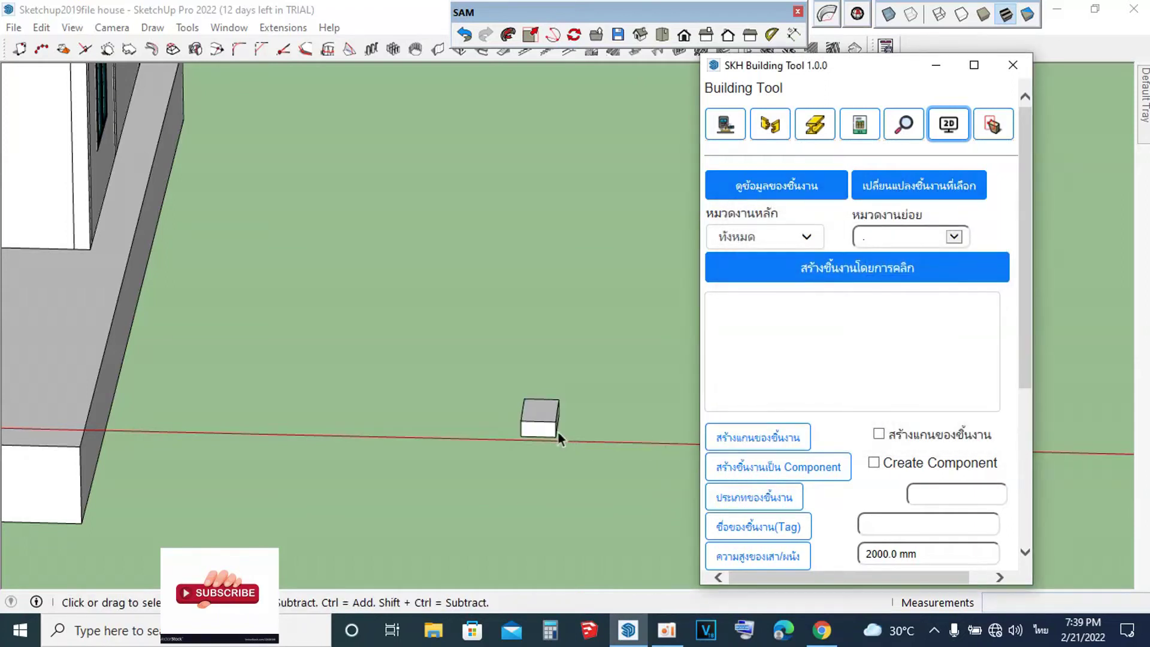
Step: Zoom in and check the new block's 200 mm thickness with Tape Measure
shift+middle_drag(559, 439, 544, 315)
scroll(497, 218, up, 1)
scroll(558, 290, up, 3)
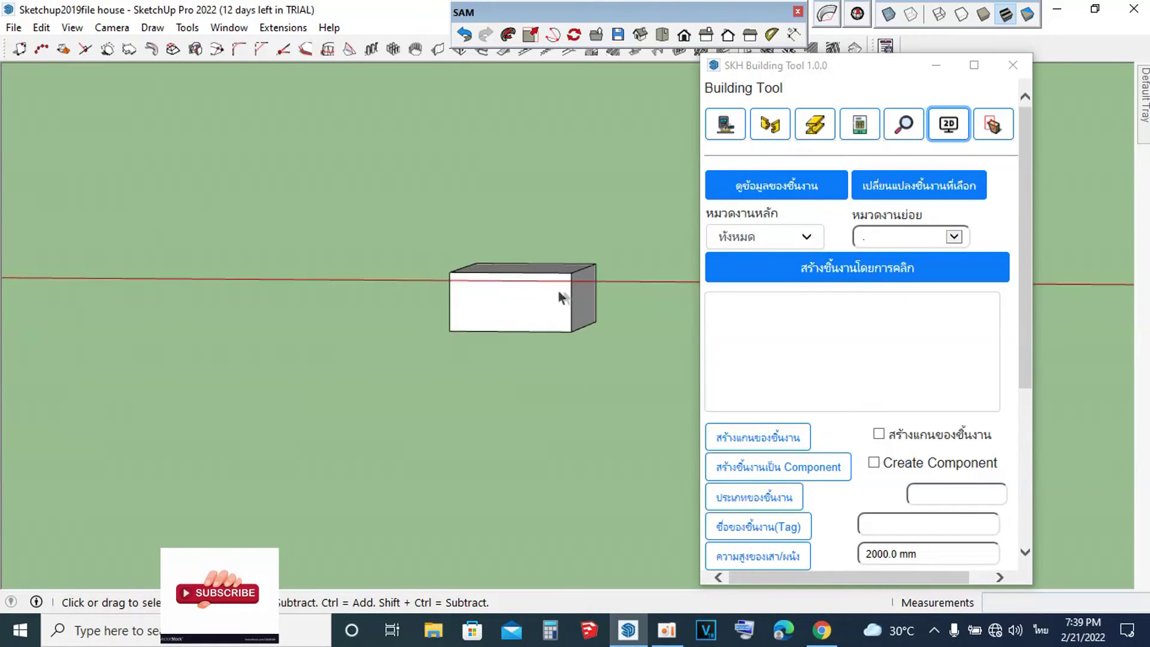
scroll(564, 292, up, 2)
key(t)
click(572, 266)
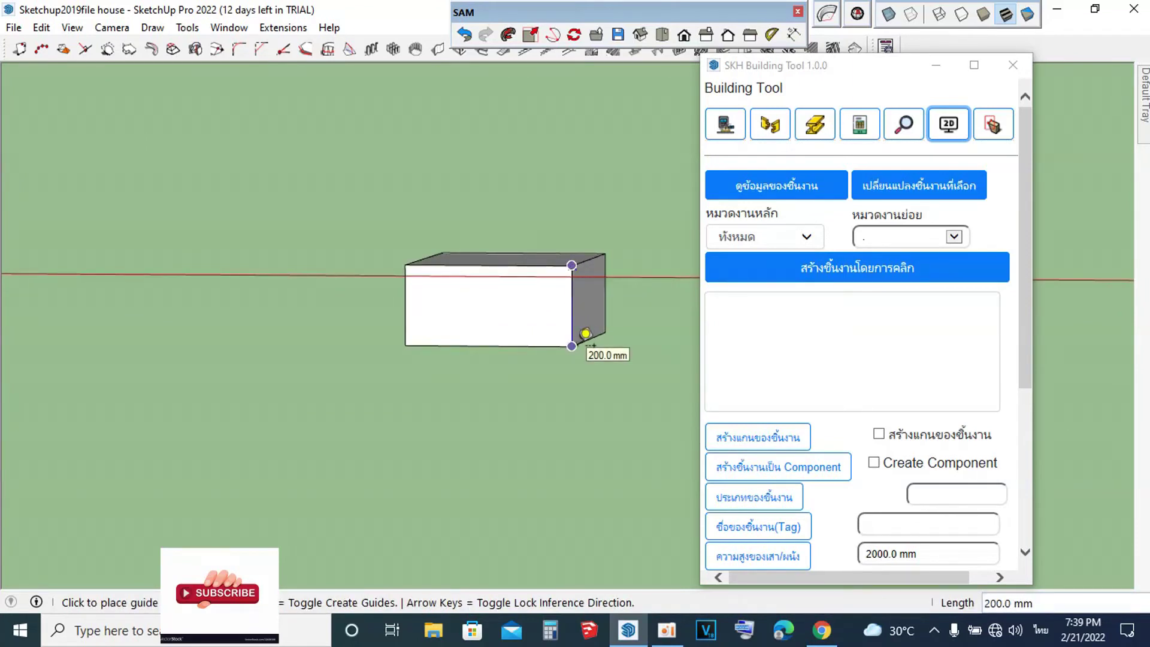
key(space)
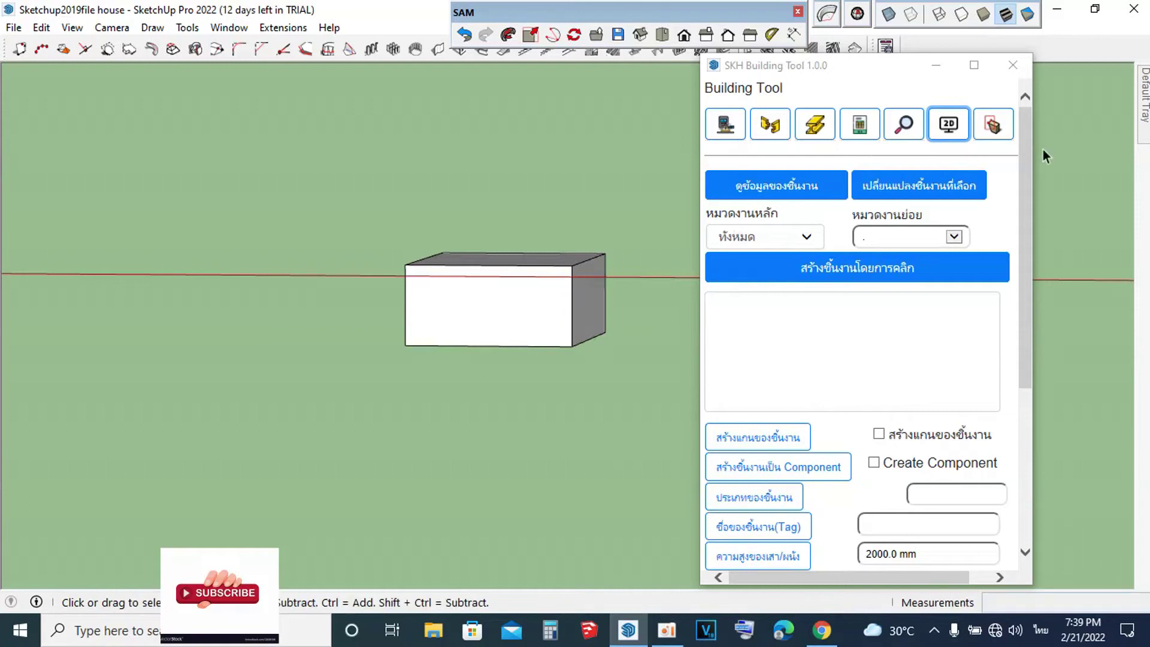
Step: Retry Solid From FootPrint, dismiss the face-selection warning, and orbit to the block's top
click(948, 124)
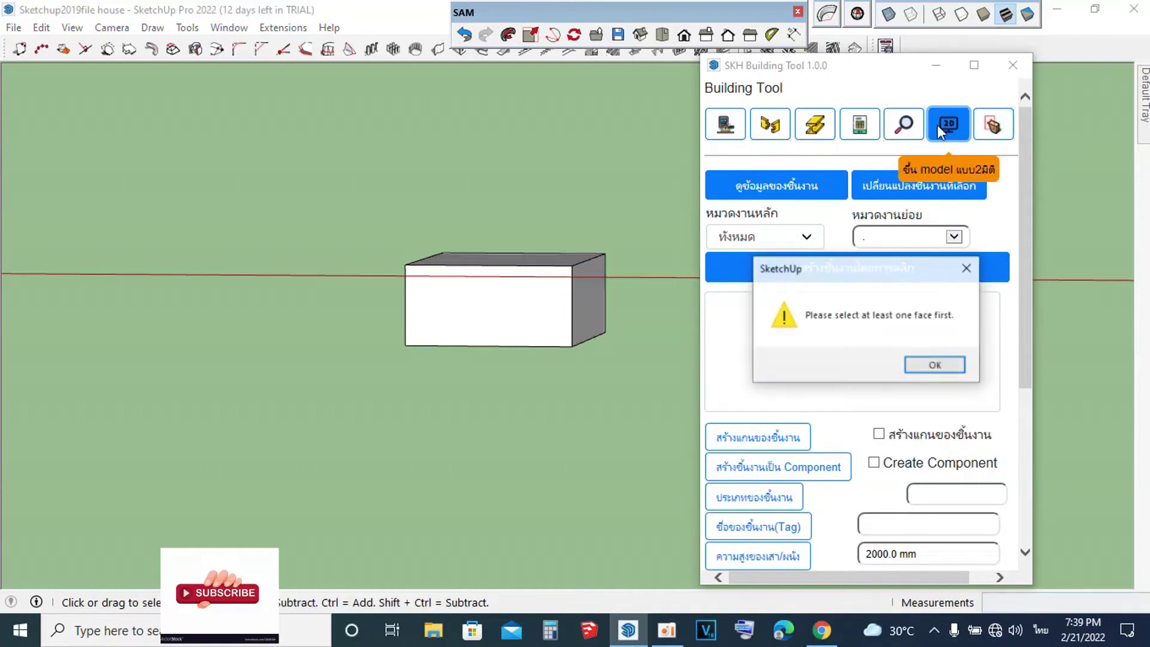
click(965, 274)
middle_drag(437, 278, 526, 329)
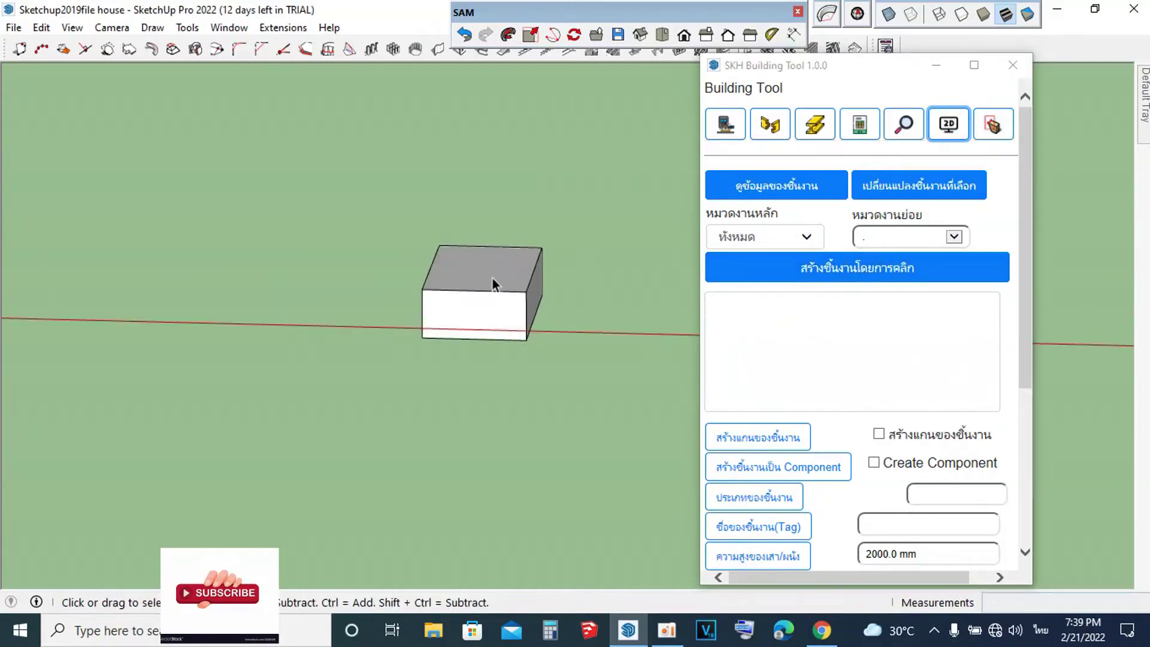
Step: Draw a thin rectangular footprint to the left of the block
key(r)
middle_drag(365, 275, 411, 339)
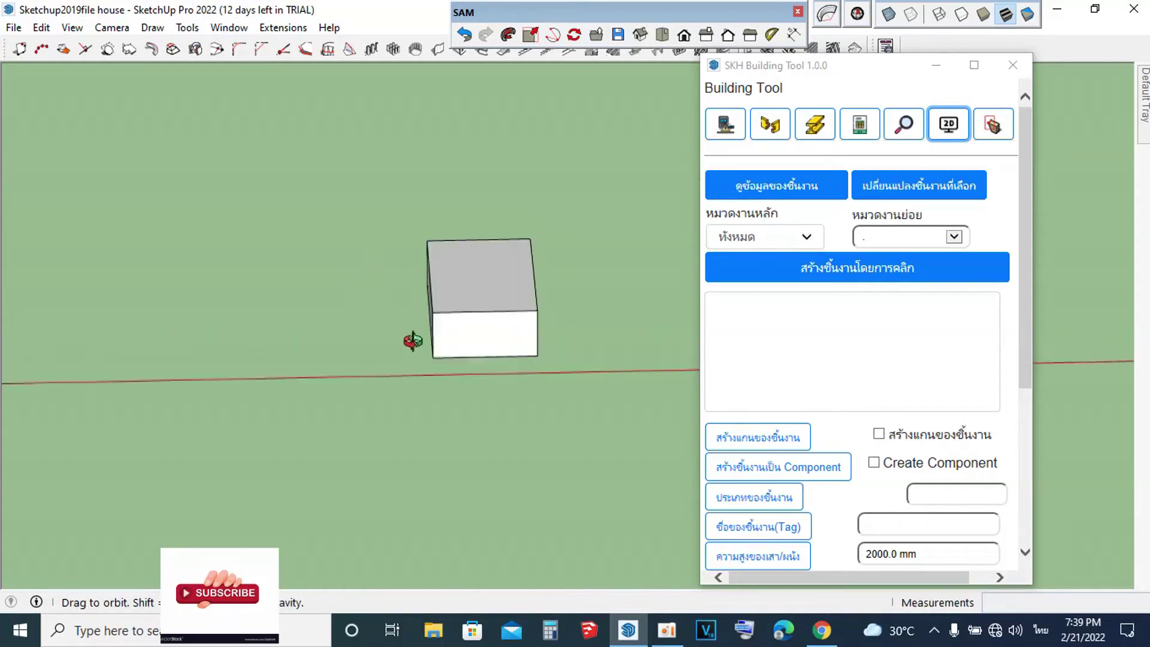
click(351, 337)
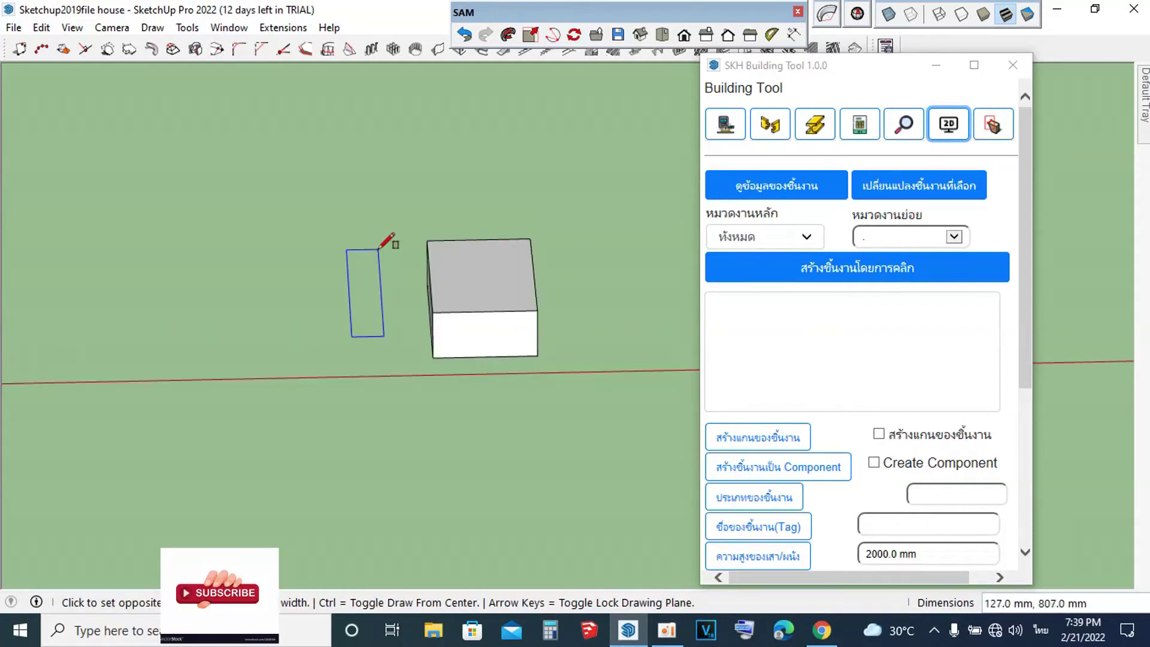
click(392, 249)
key(space)
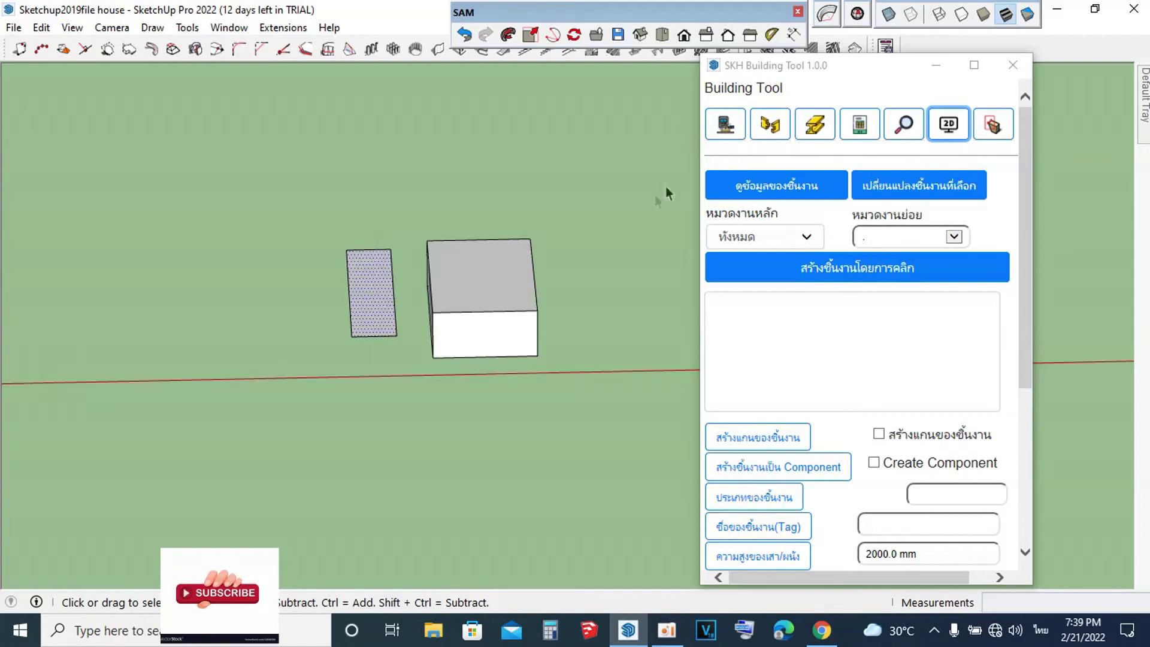
Step: Extrude the thin footprint into a solid with a 3000 mm push length
click(949, 124)
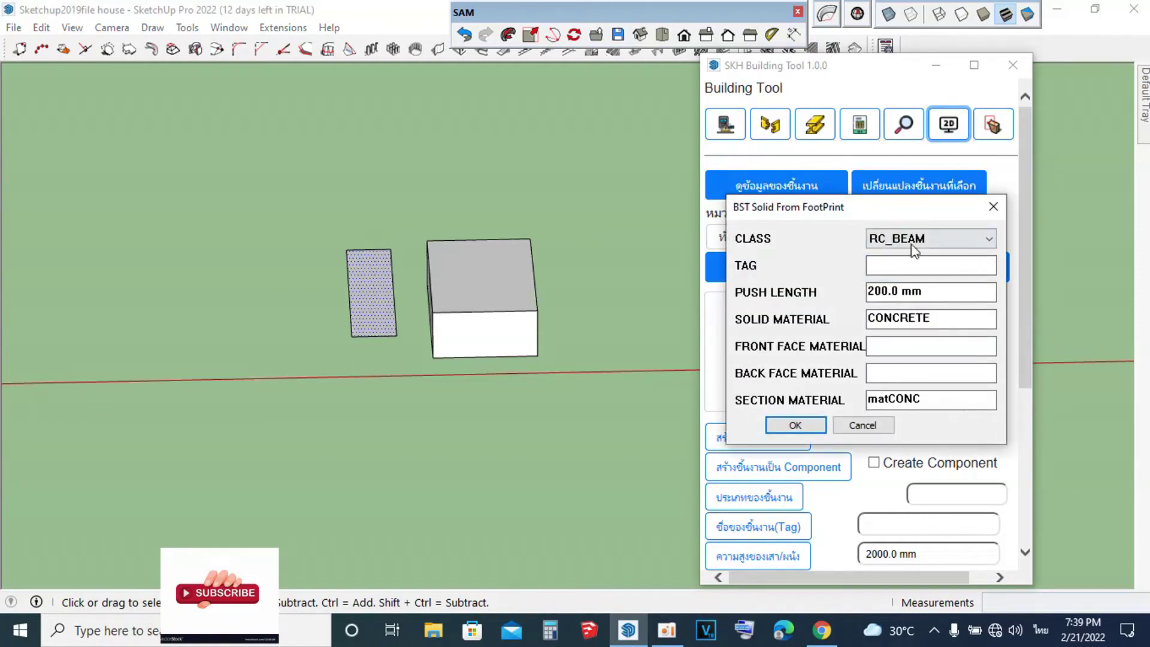
drag(895, 292, 850, 297)
text(300)
key(Return)
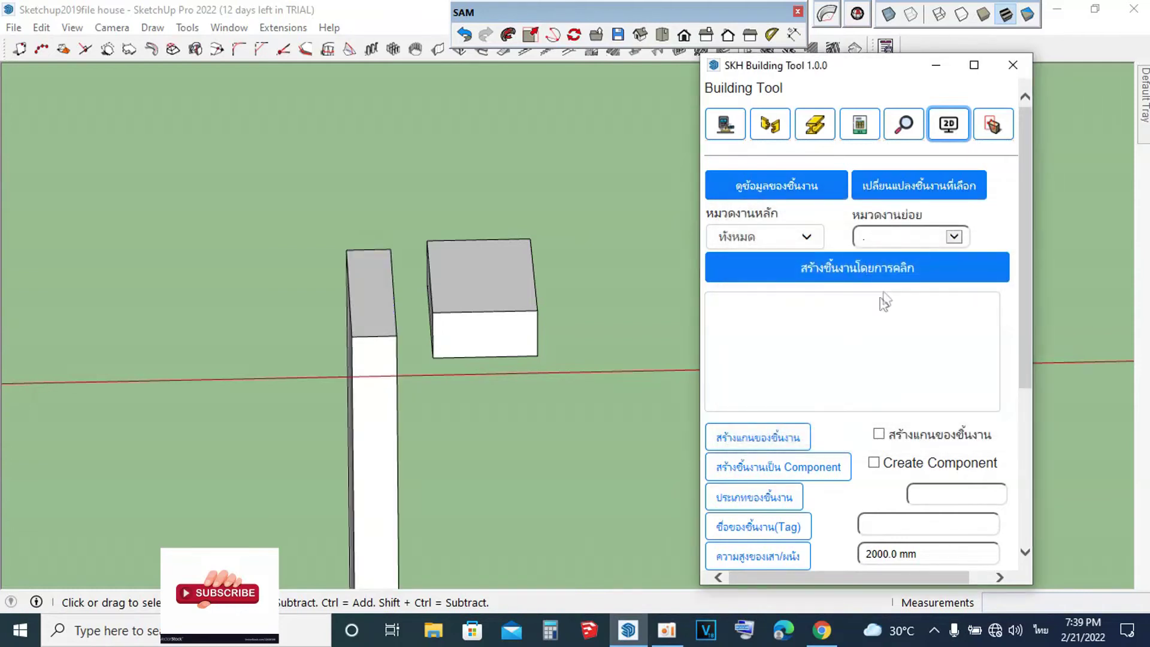
scroll(538, 407, down, 3)
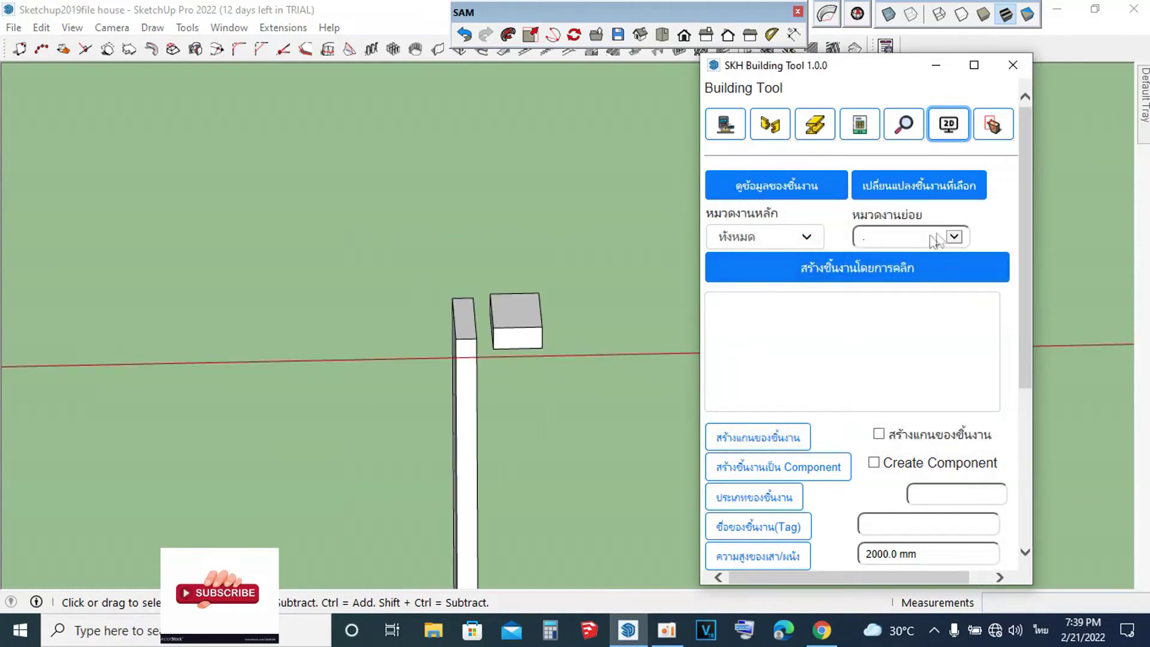
scroll(525, 302, down, 3)
scroll(537, 318, up, 3)
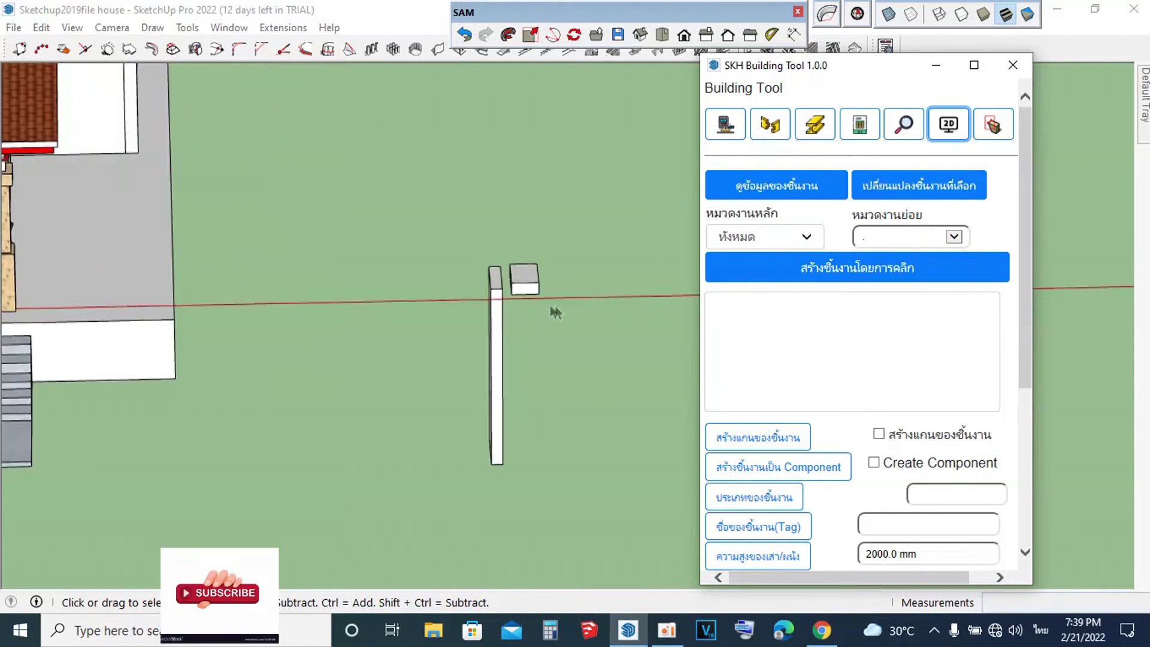
scroll(552, 313, up, 2)
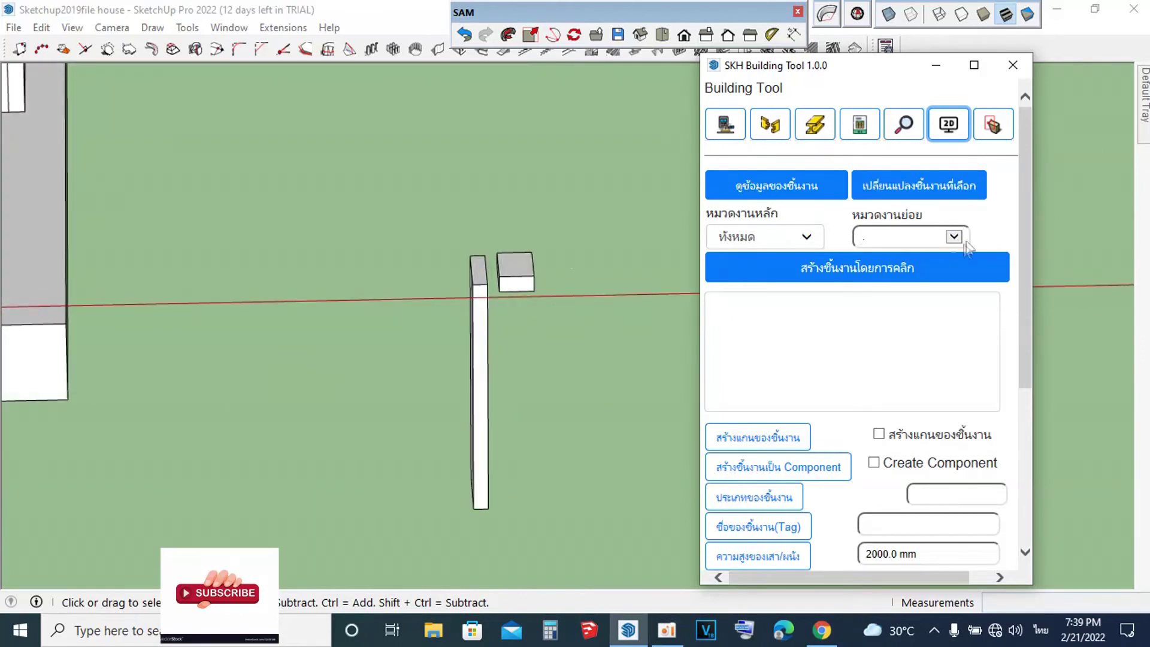
scroll(406, 329, down, 2)
scroll(425, 324, up, 3)
scroll(434, 314, down, 4)
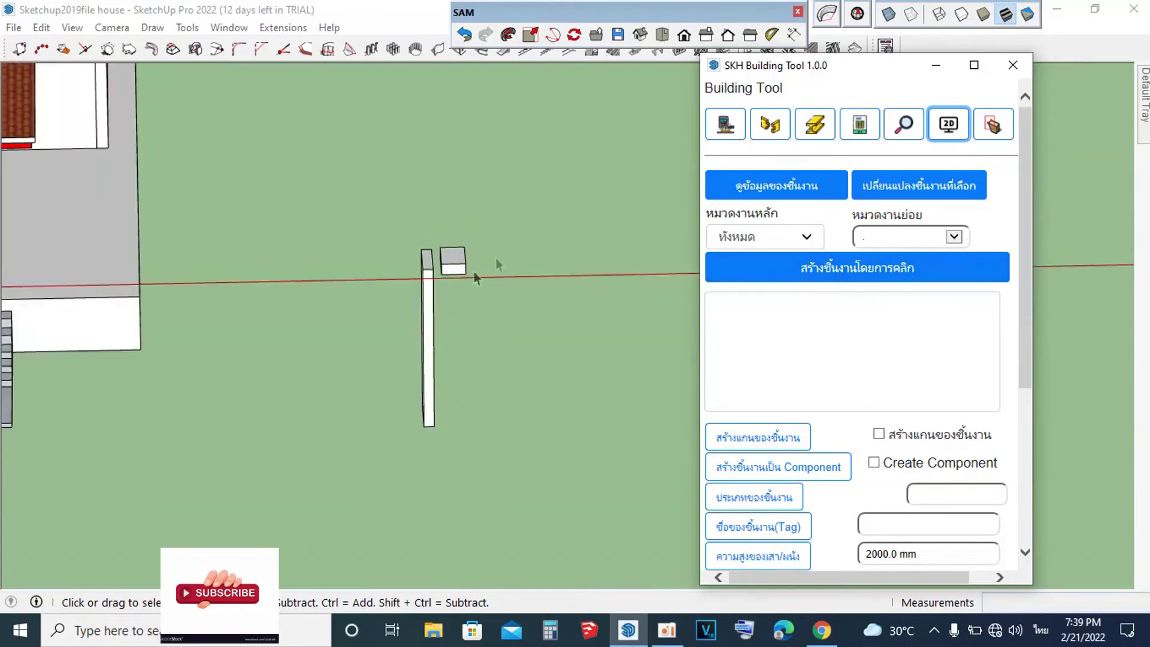
middle_drag(519, 270, 511, 375)
scroll(511, 372, up, 2)
Step: Draw a square footprint and extrude it into a 3000 mm RC_COLUMN solid
key(r)
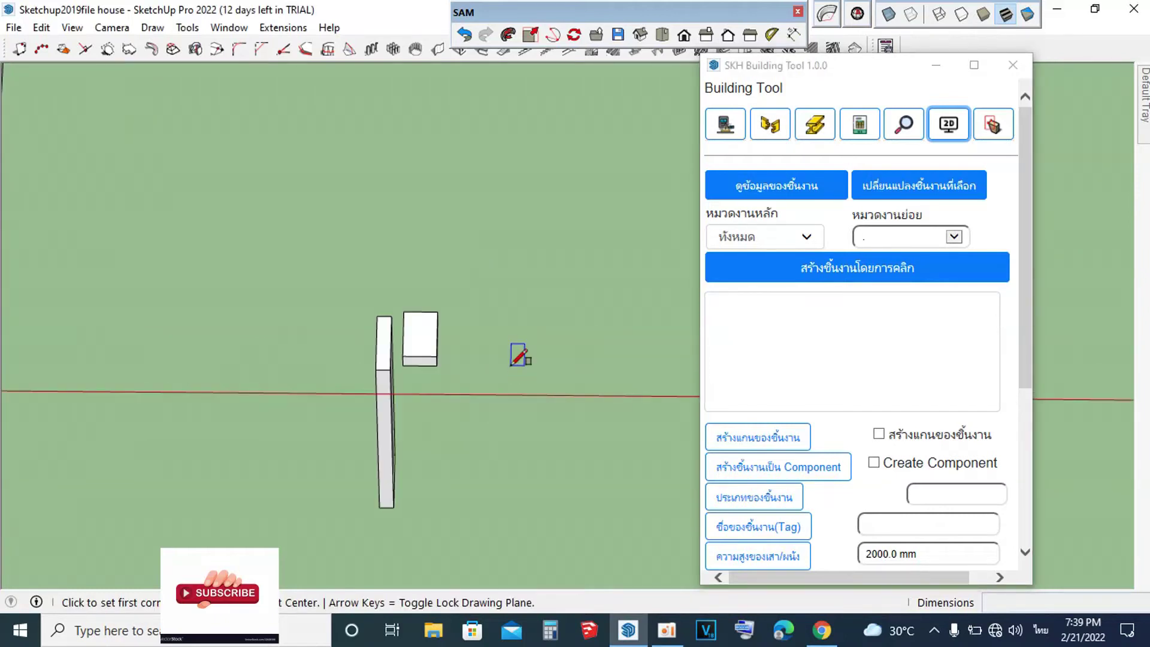
click(511, 366)
click(558, 317)
key(space)
click(539, 360)
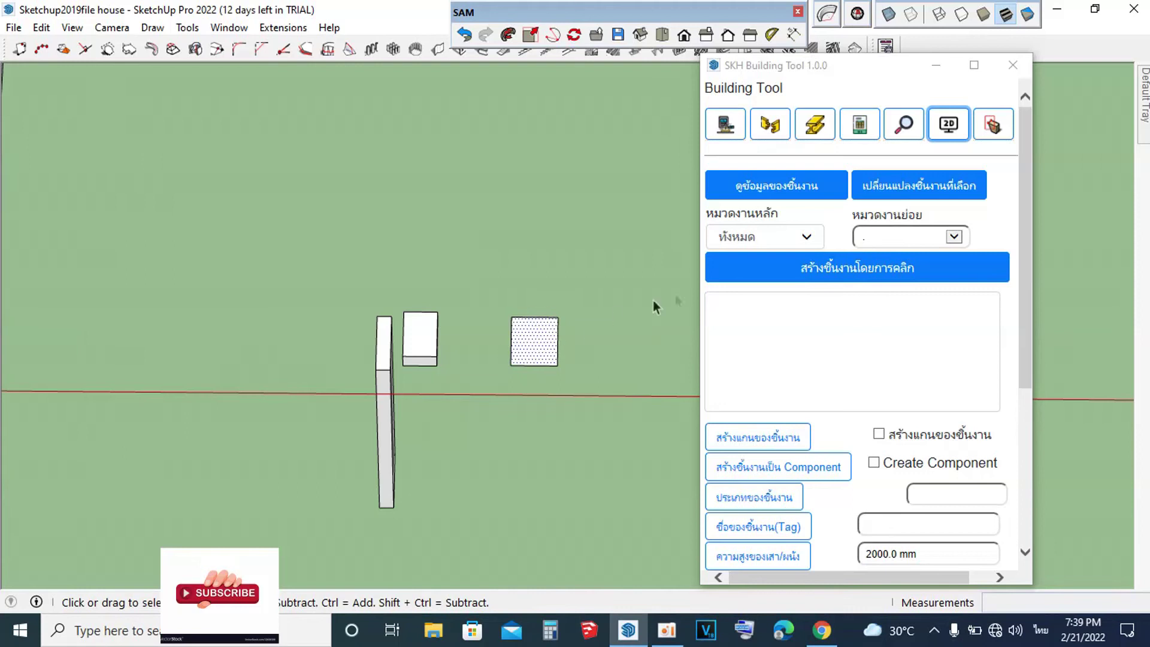
click(949, 124)
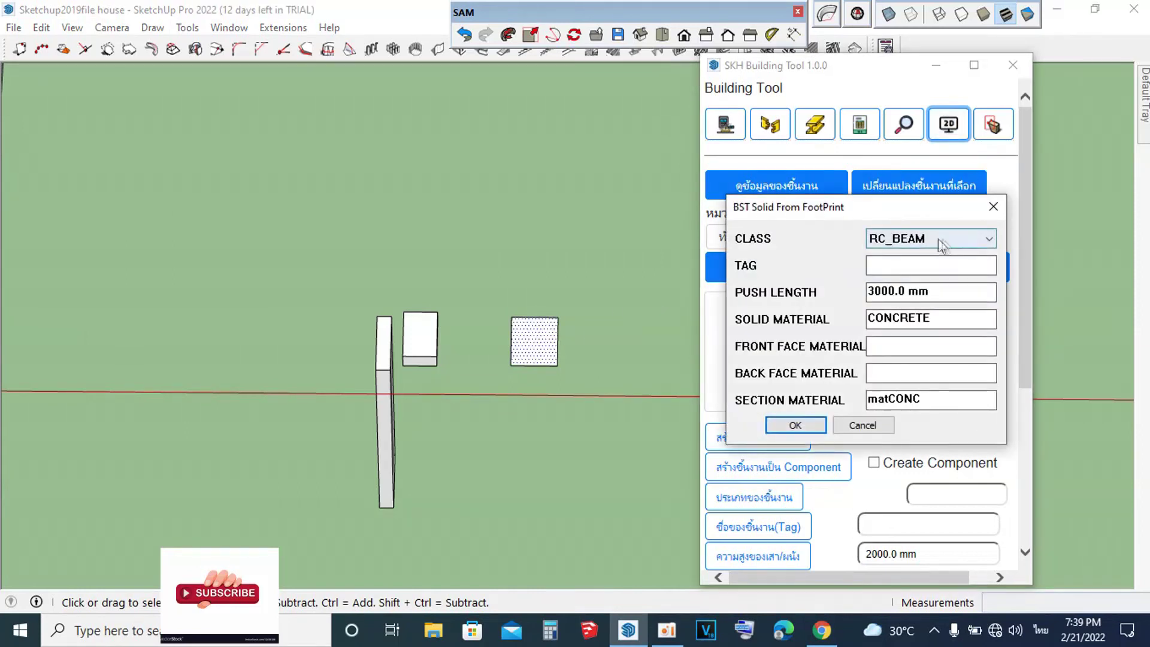
click(989, 242)
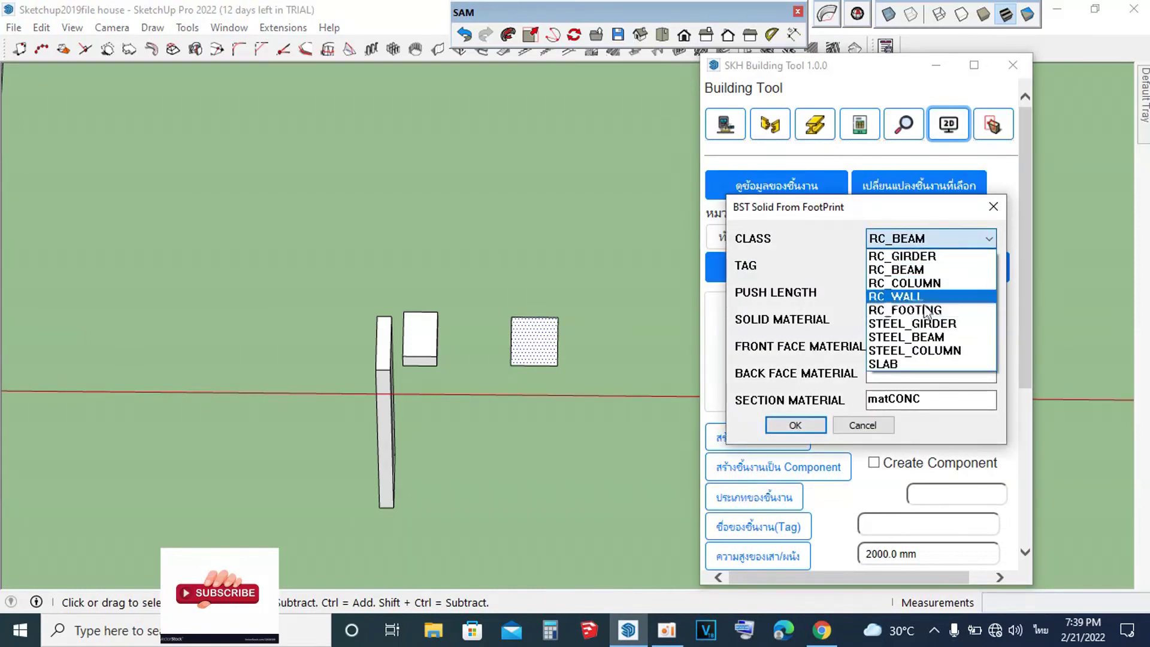
click(930, 285)
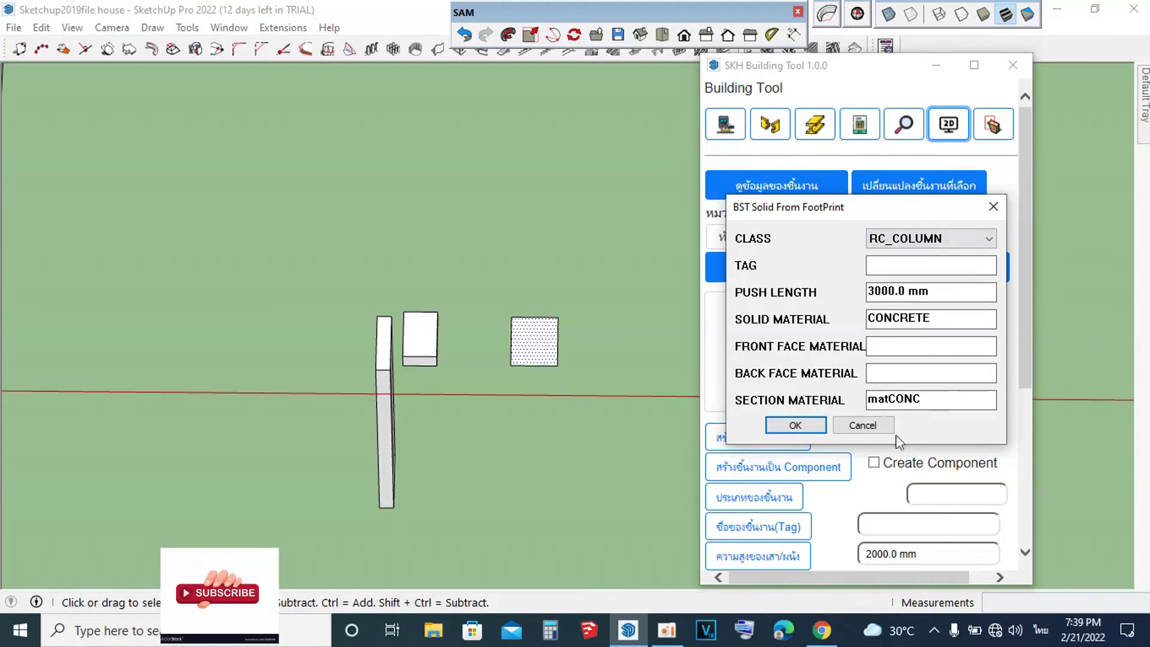
click(799, 426)
Step: Dimension the tall column at 3000.0 mm and the small block at 200.0 mm
mouse_move(614, 400)
middle_down()
mouse_move(527, 386)
mouse_move(483, 175)
mouse_move(560, 251)
middle_up()
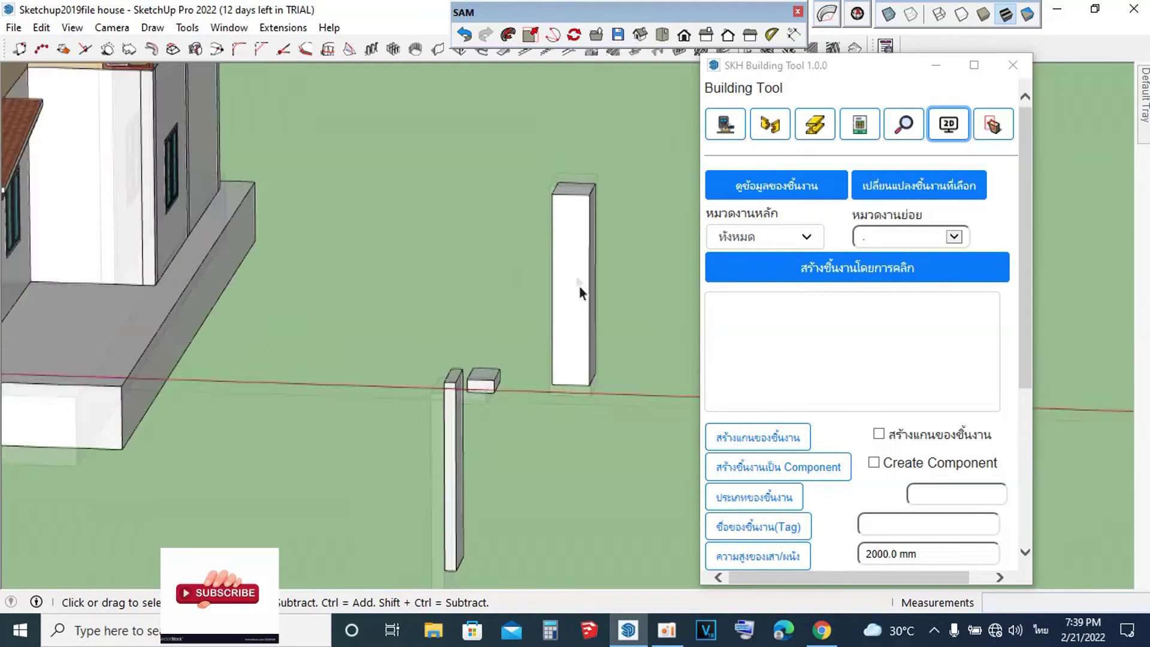
scroll(580, 292, down, 5)
middle_drag(580, 292, 620, 289)
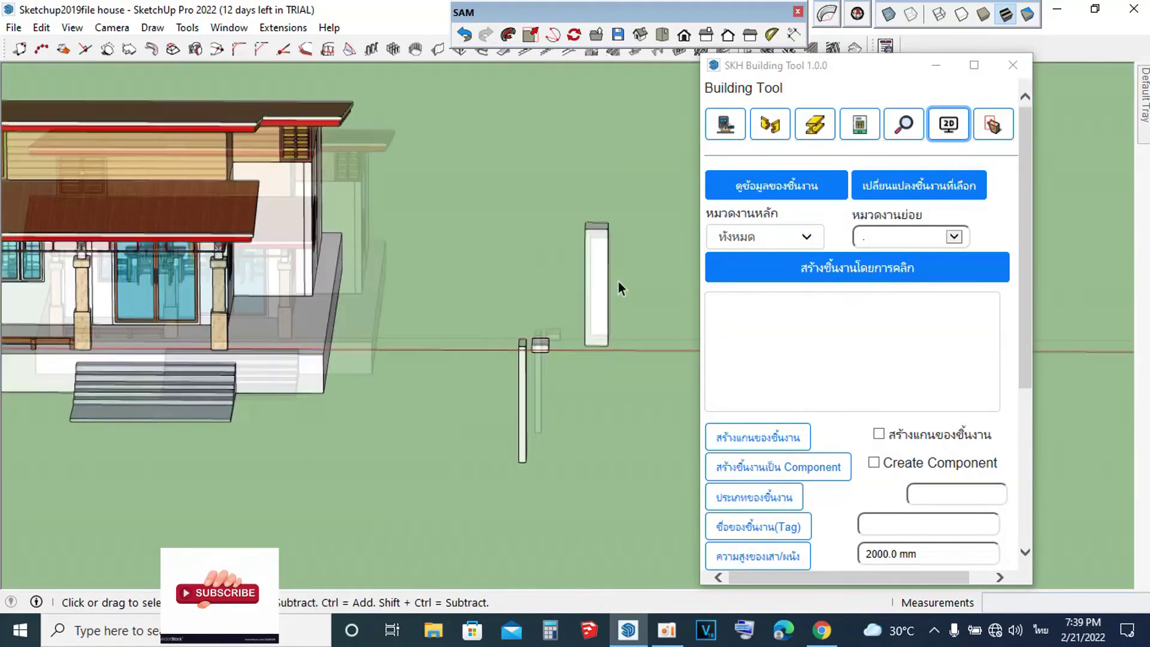
scroll(620, 281, up, 2)
scroll(619, 281, up, 2)
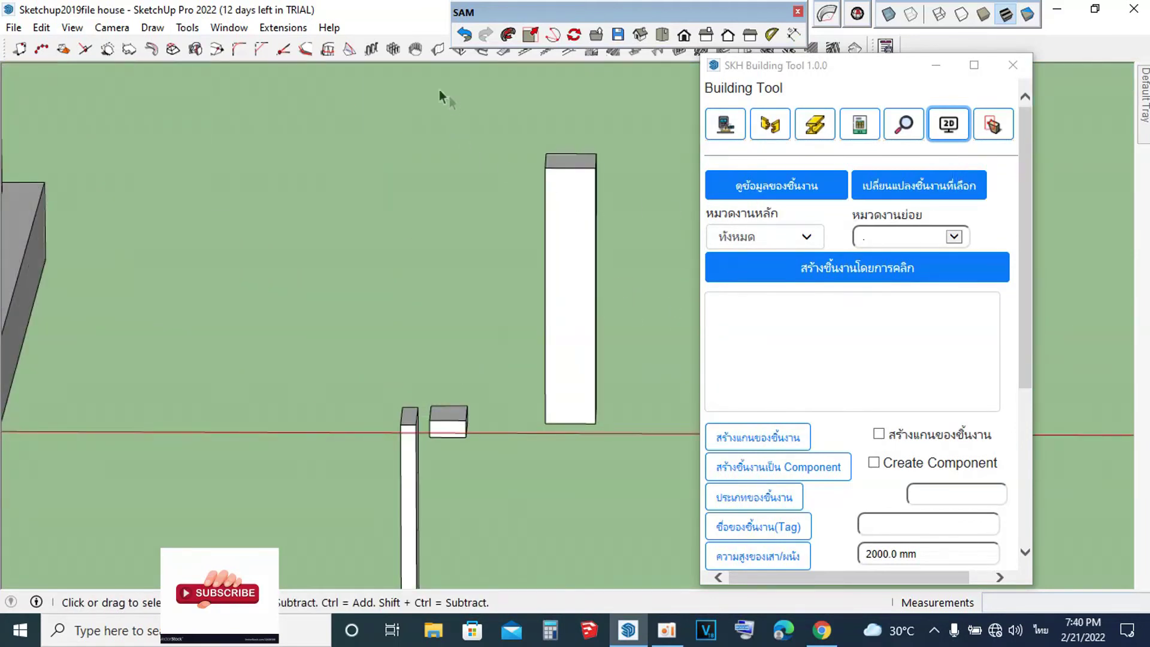
click(794, 35)
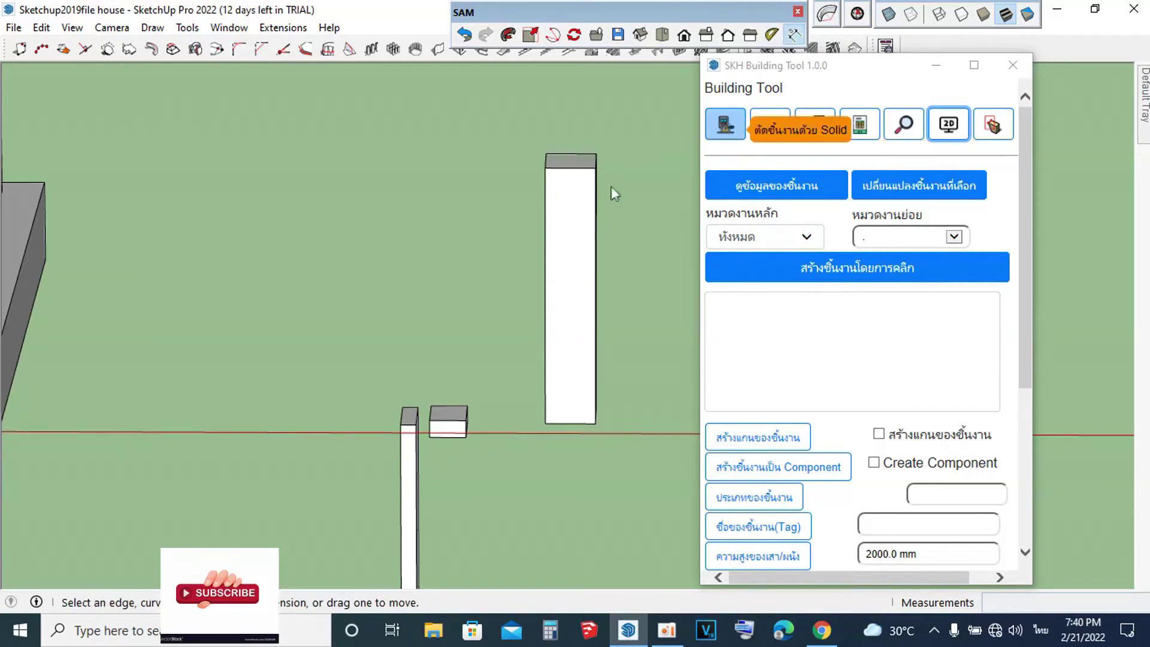
click(595, 168)
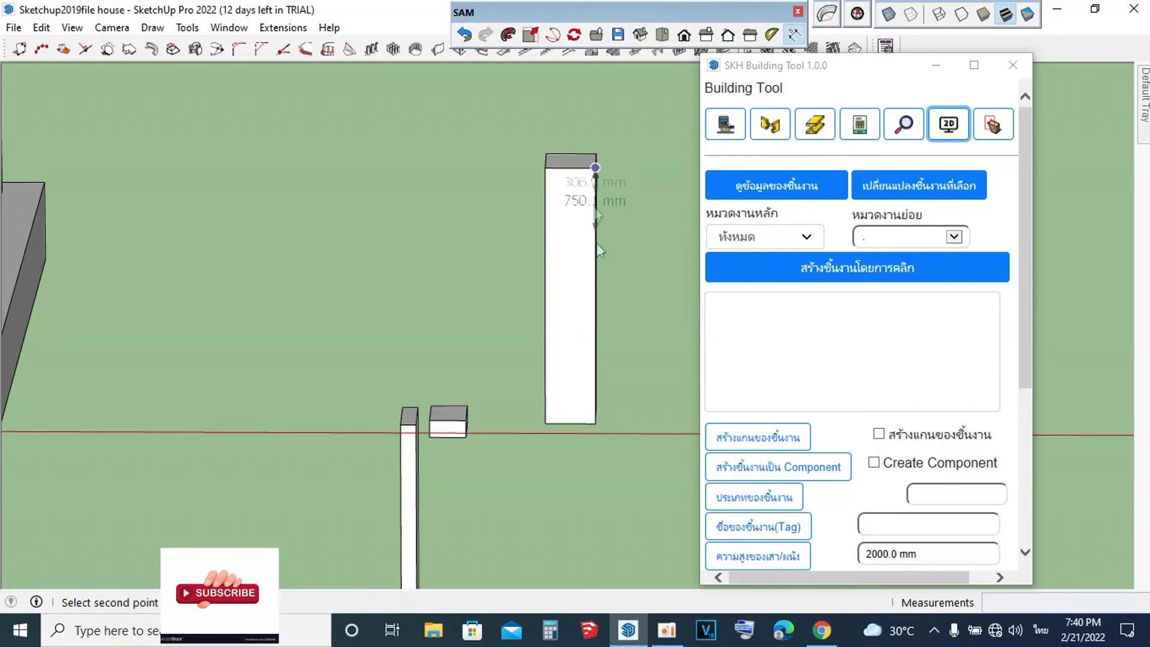
click(596, 424)
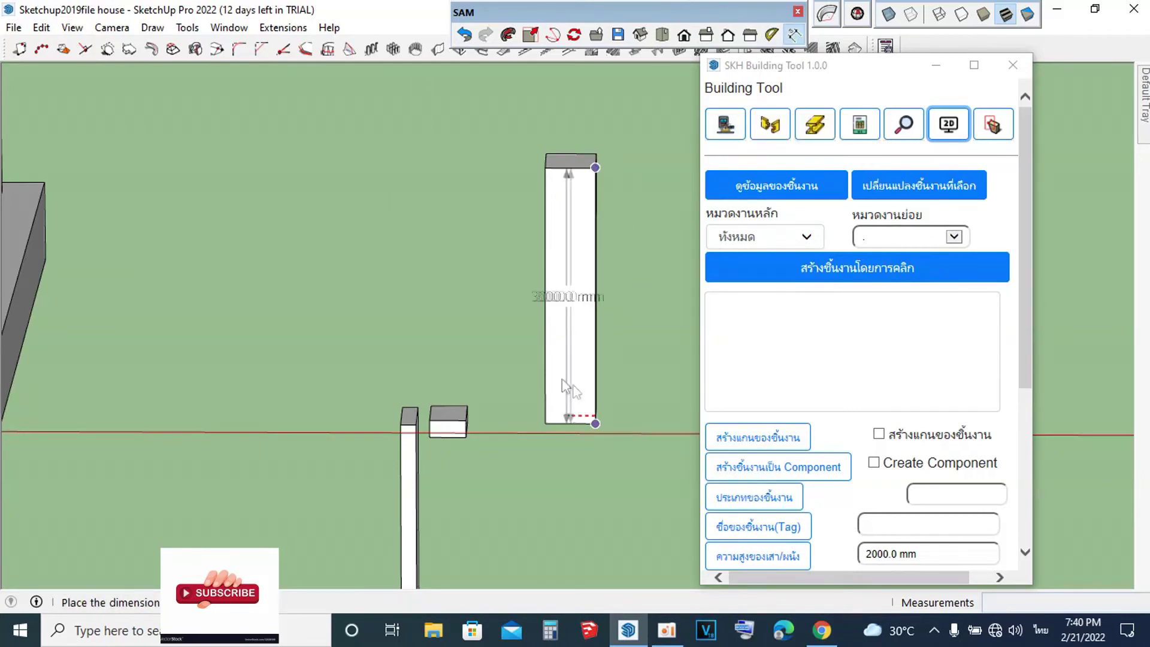
click(491, 374)
click(466, 420)
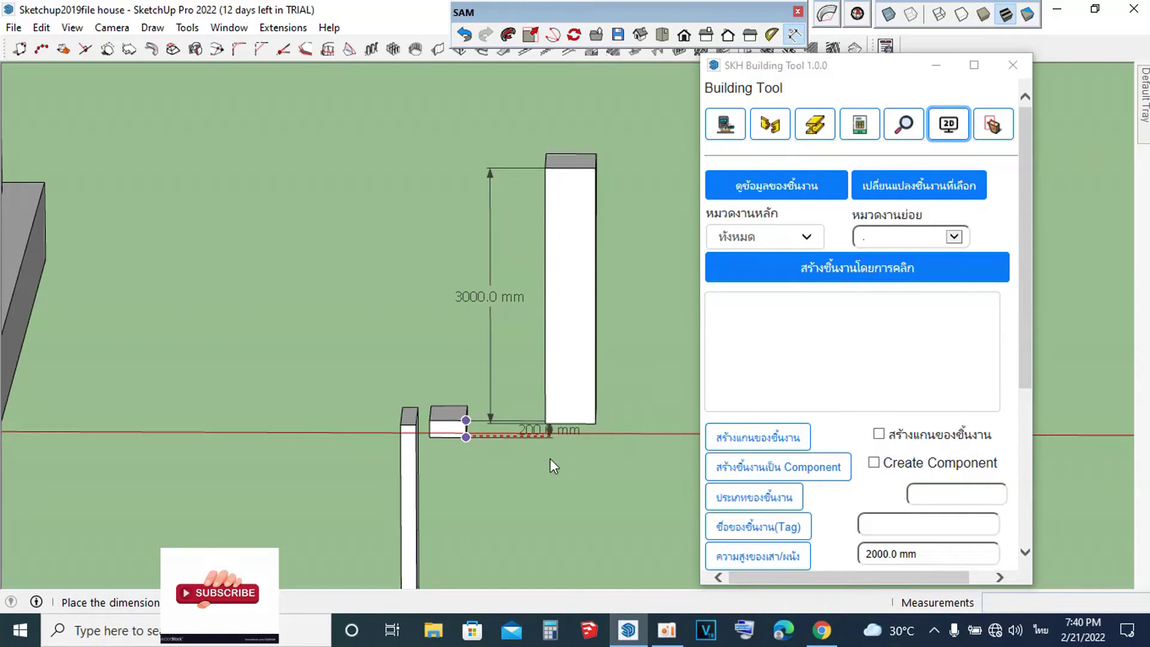
click(513, 462)
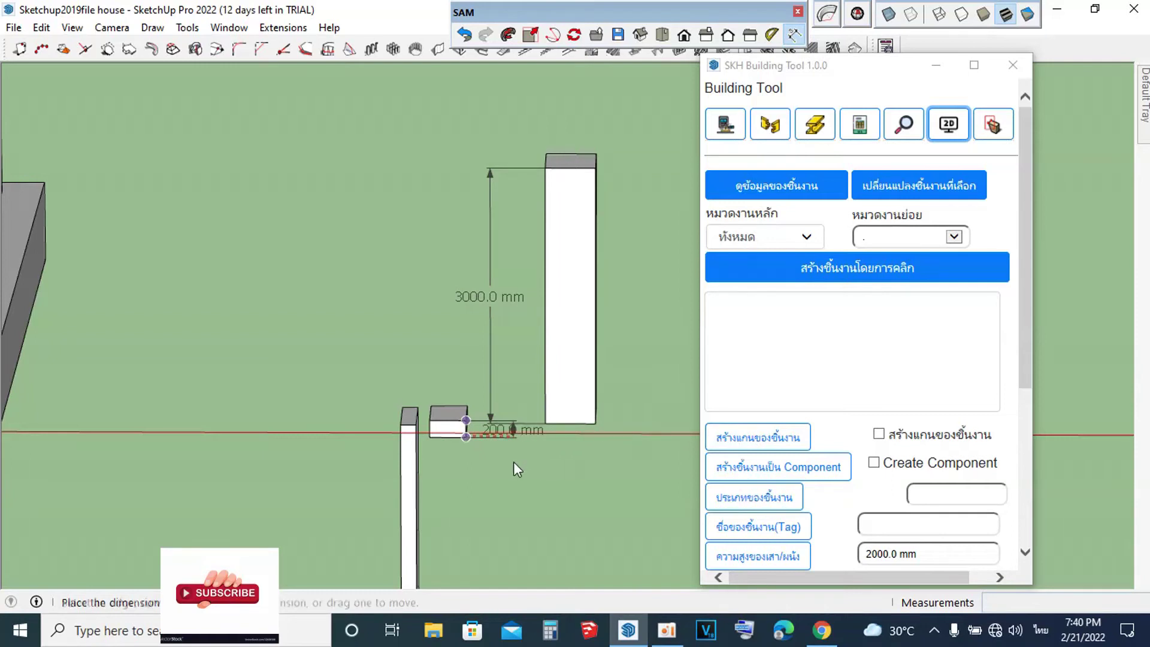
Step: Add a 3000.0 mm height dimension to the thin column
click(429, 440)
scroll(431, 389, down, 3)
scroll(403, 549, up, 2)
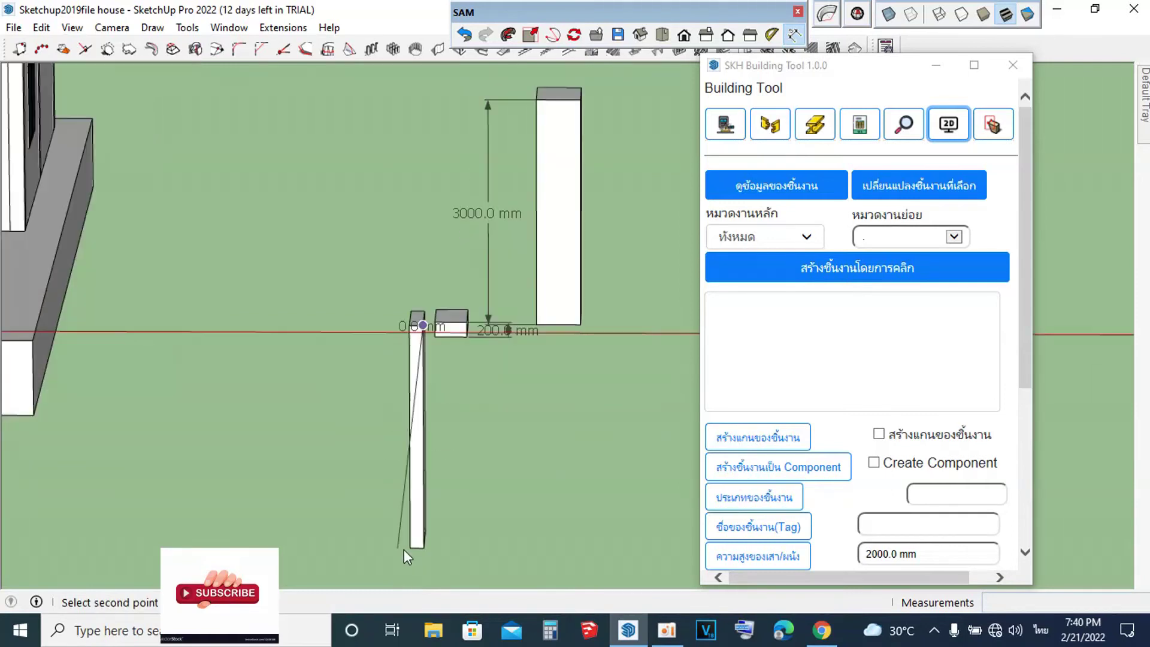
click(429, 550)
click(490, 509)
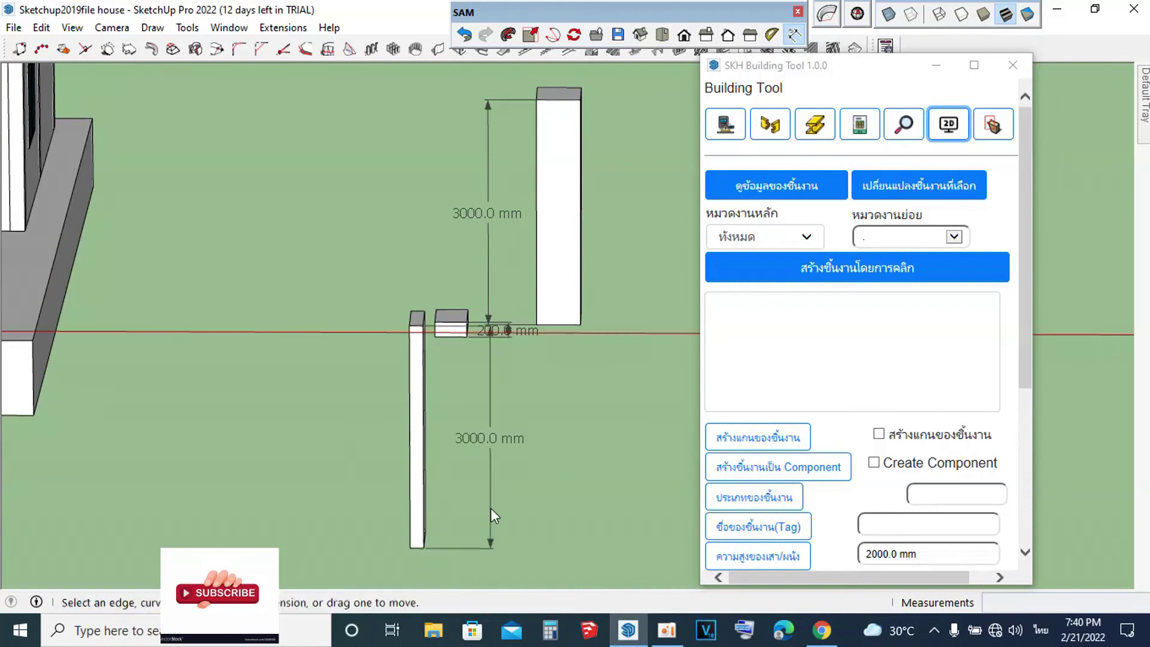
key(space)
Step: Move the thin column up to the block's top corner and further left
click(415, 499)
key(m)
click(424, 548)
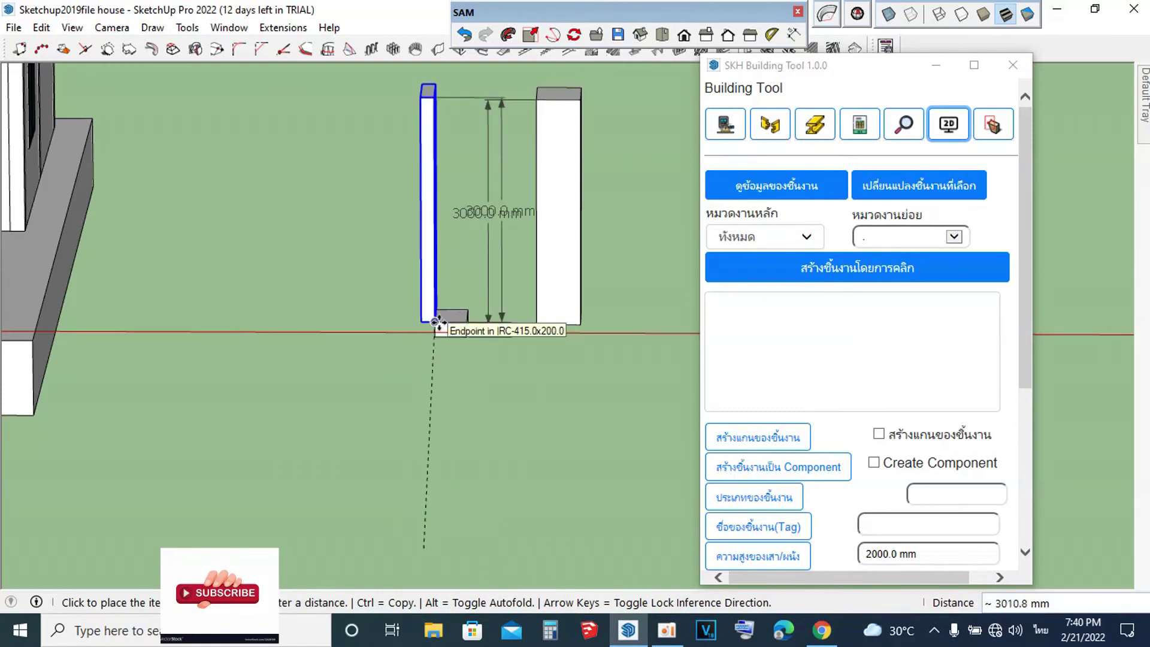
click(438, 324)
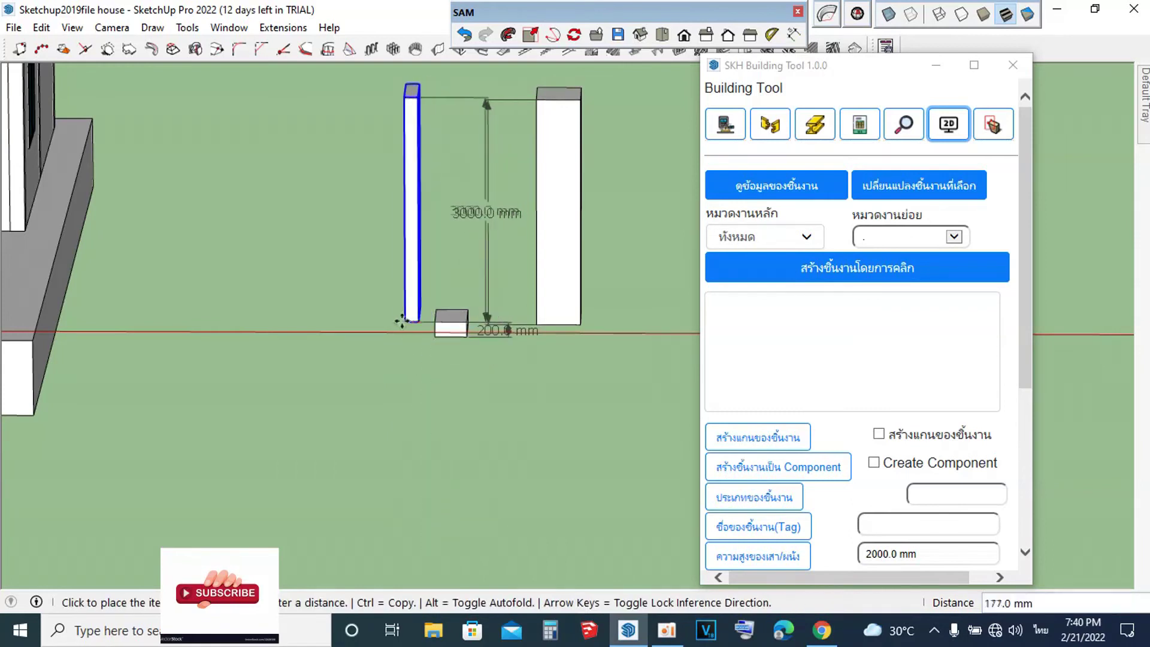
click(278, 322)
key(space)
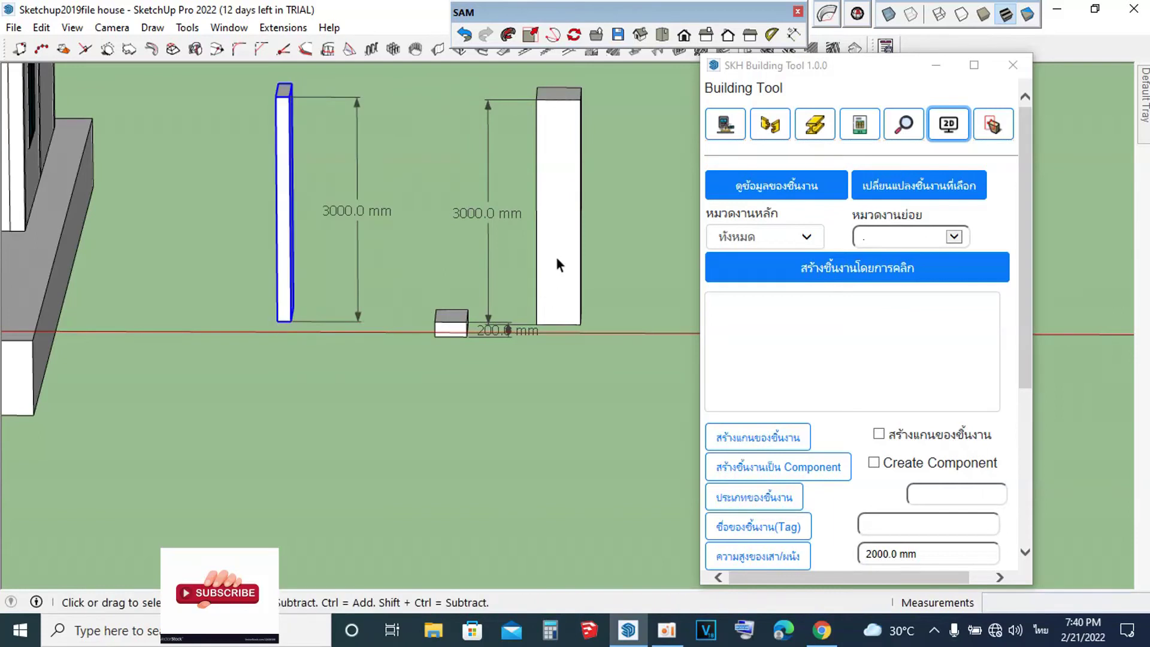
Step: Select the right column, footing block and thin column, then look down onto the block
double_click(557, 265)
click(424, 230)
click(549, 218)
click(452, 326)
click(285, 308)
scroll(437, 293, up, 3)
middle_drag(462, 300, 478, 437)
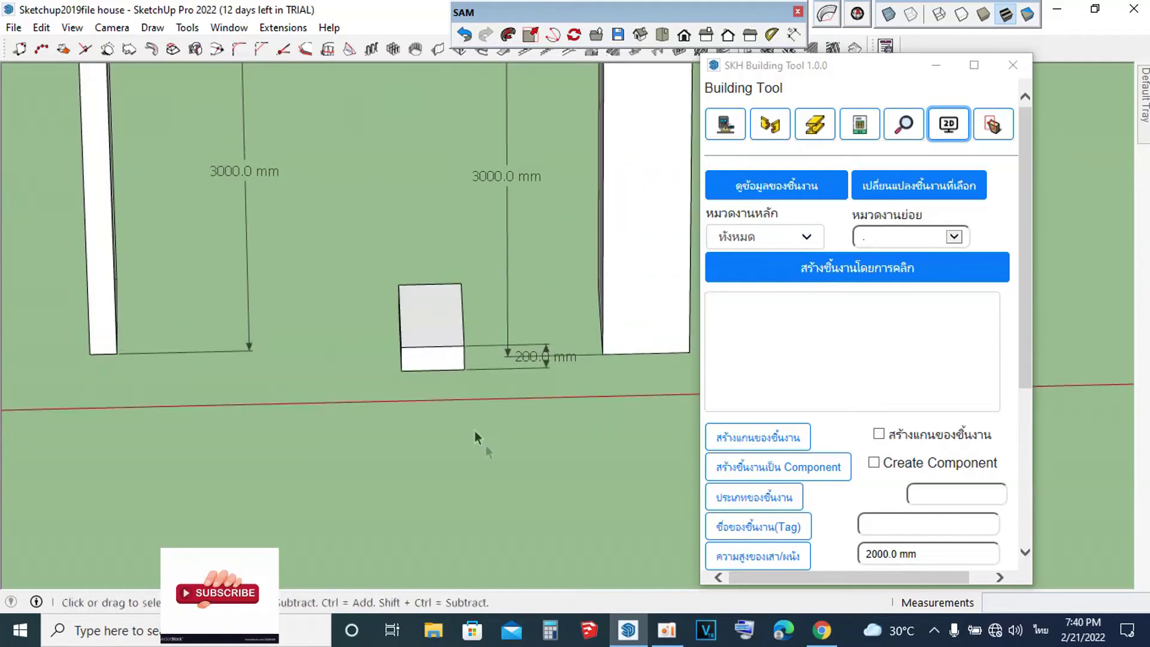
scroll(454, 340, up, 2)
Step: Draw a circle footprint on the top face of the 200 mm block
key(r)
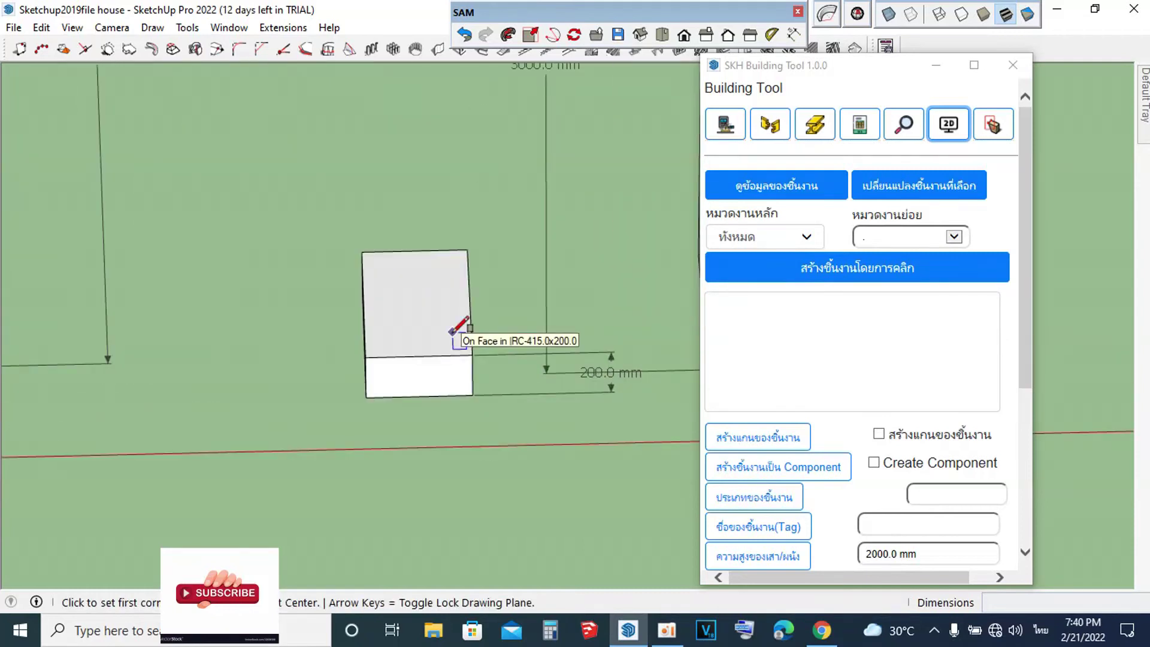
key(c)
click(420, 321)
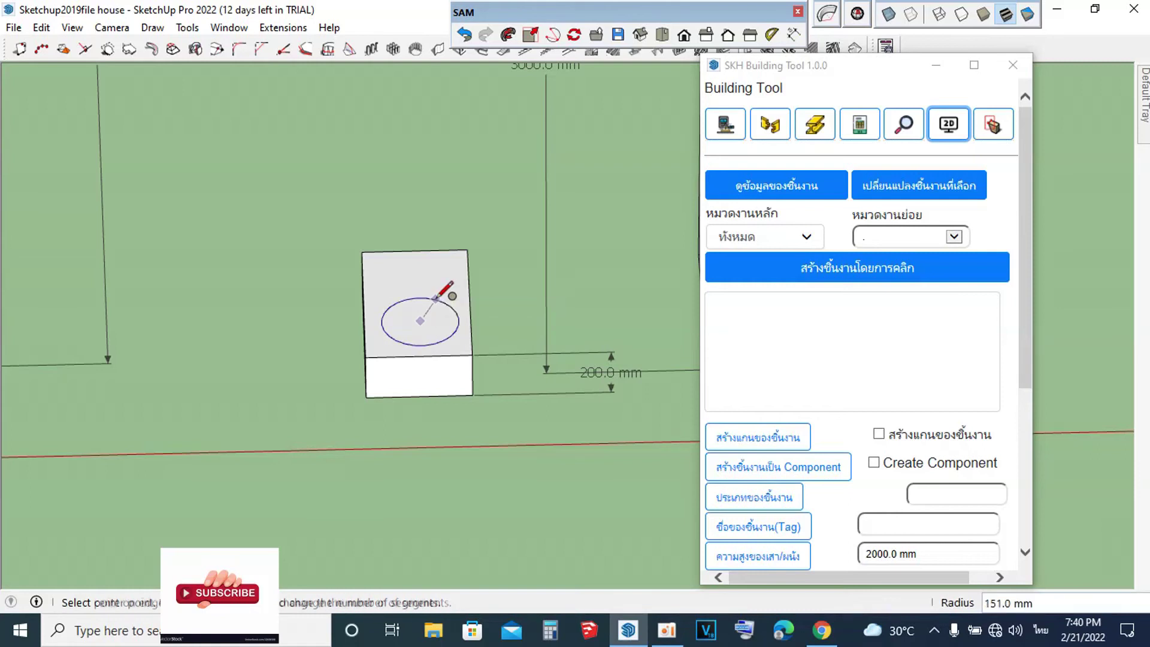
click(435, 297)
key(space)
click(435, 334)
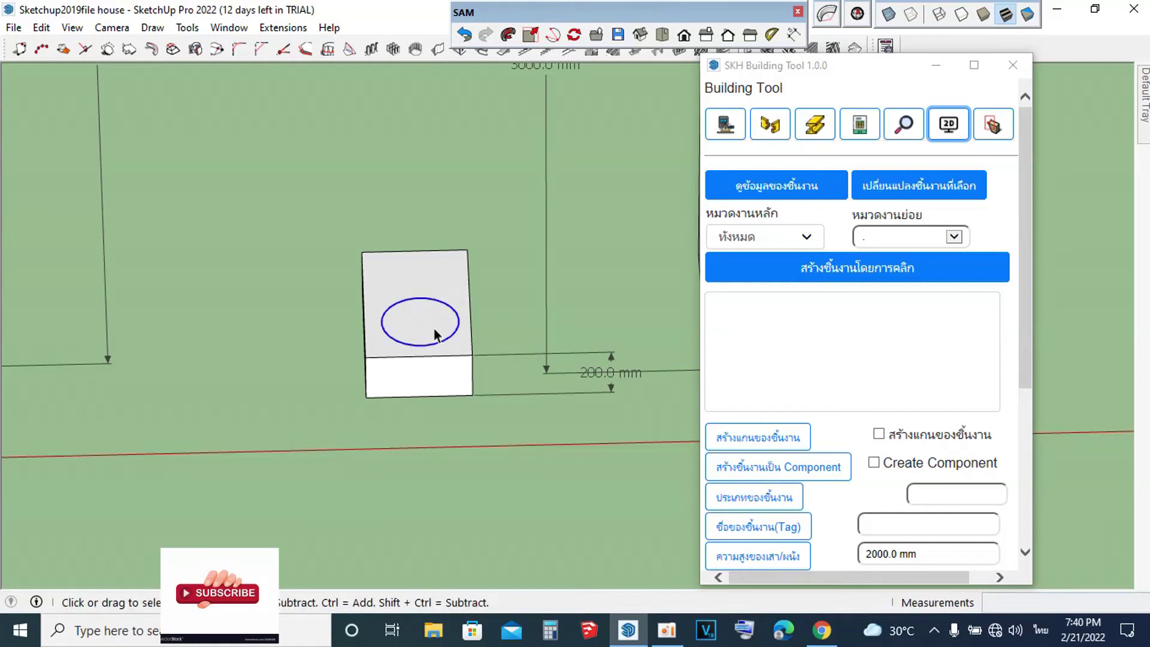
click(495, 298)
click(420, 327)
click(435, 331)
Step: Extrude the circle into a 3000 mm RC_COLUMN round column and inspect it
click(949, 124)
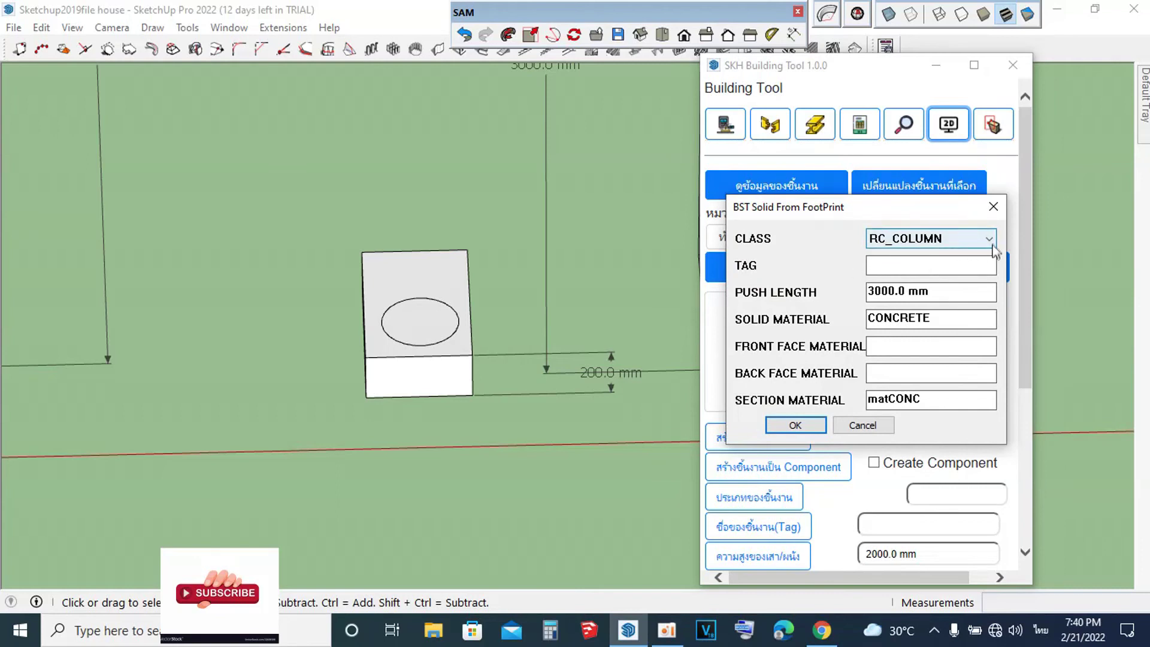
click(992, 242)
click(929, 282)
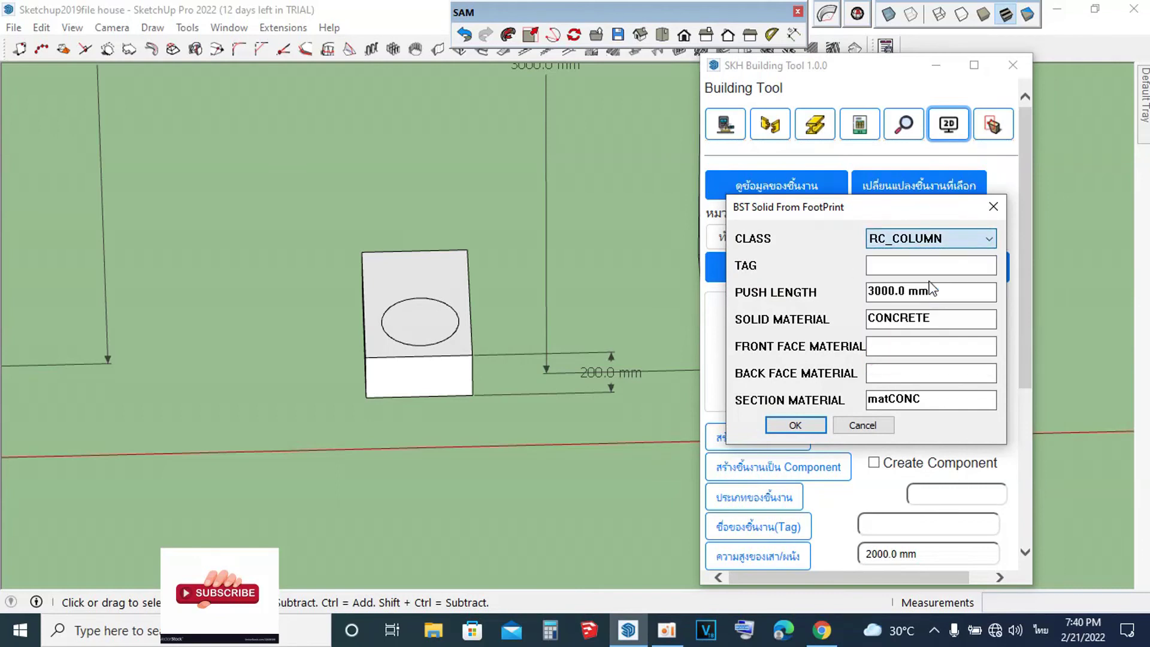
click(816, 431)
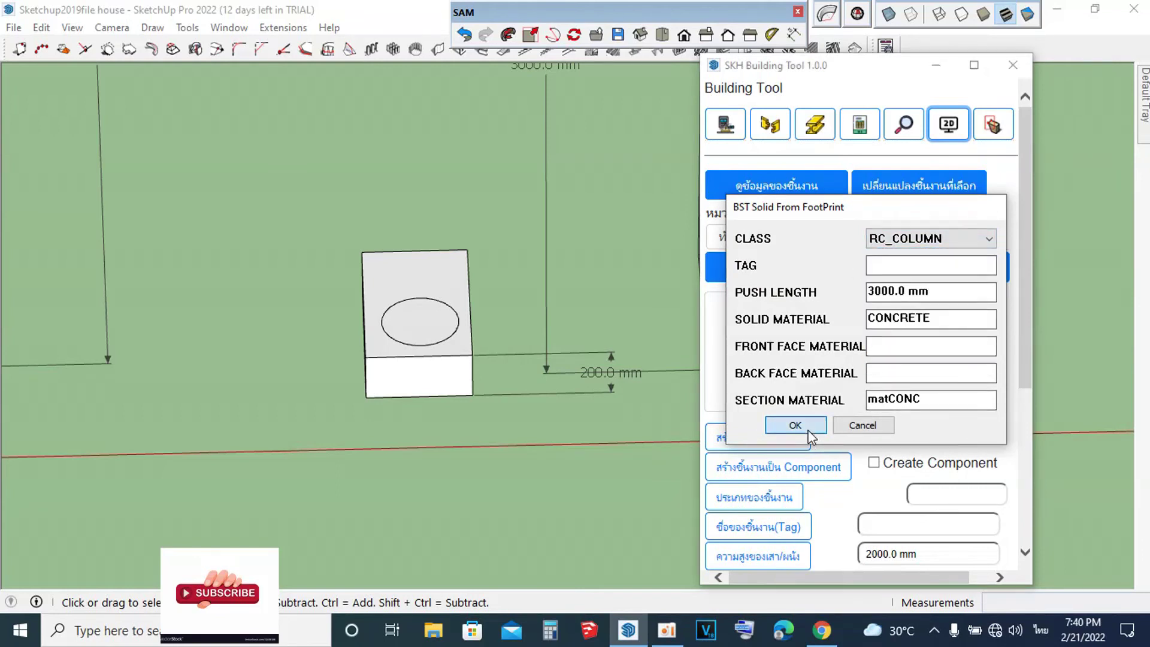
click(549, 313)
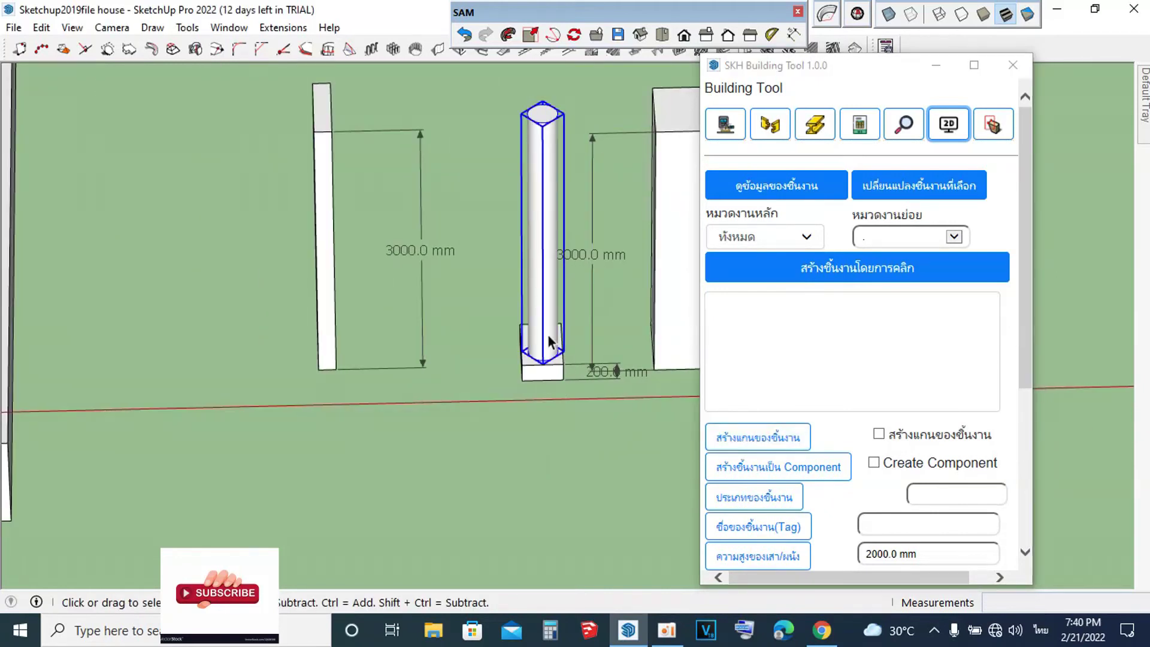
scroll(546, 338, down, 3)
middle_drag(547, 346, 426, 340)
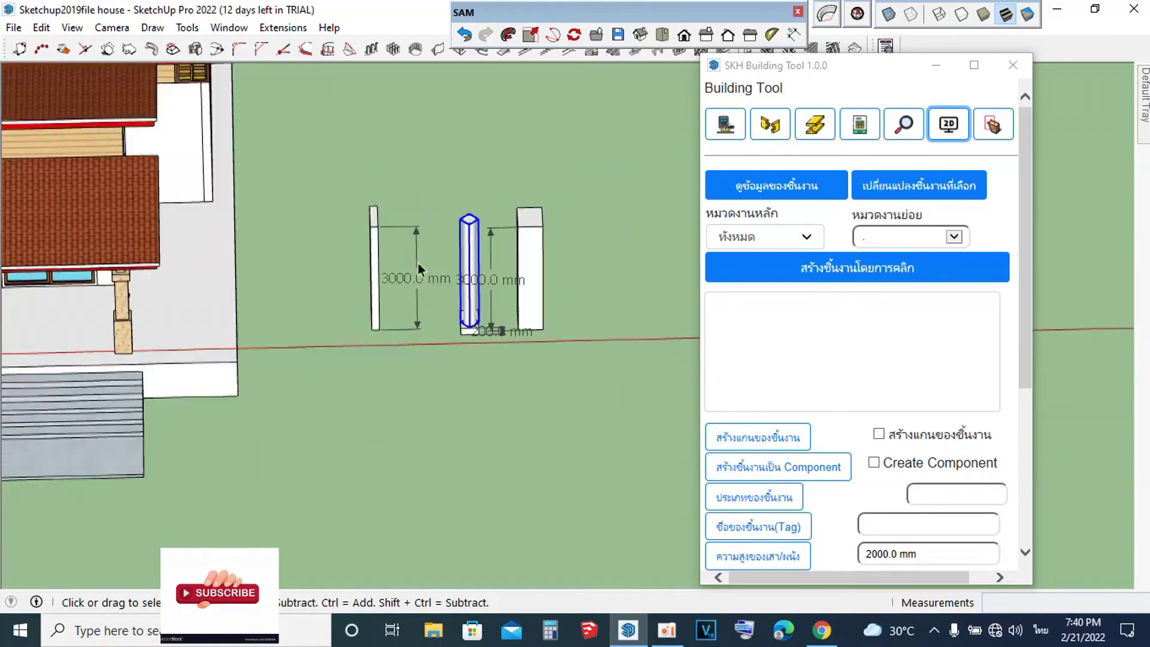
scroll(576, 345, up, 2)
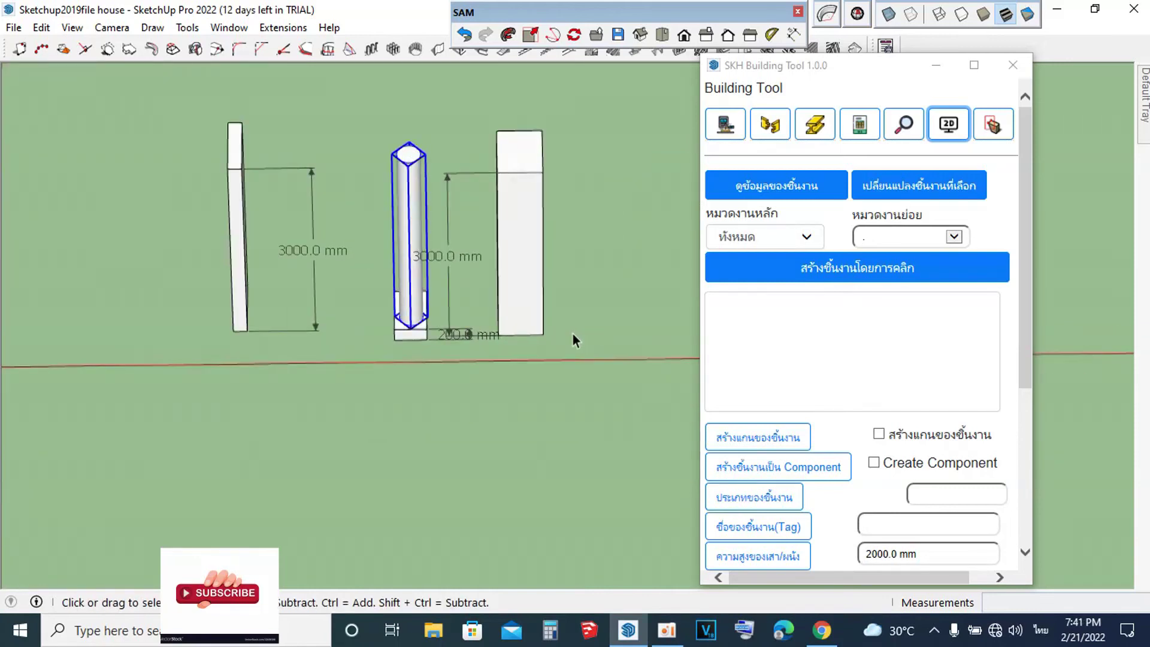
scroll(572, 351, up, 2)
scroll(608, 350, down, 3)
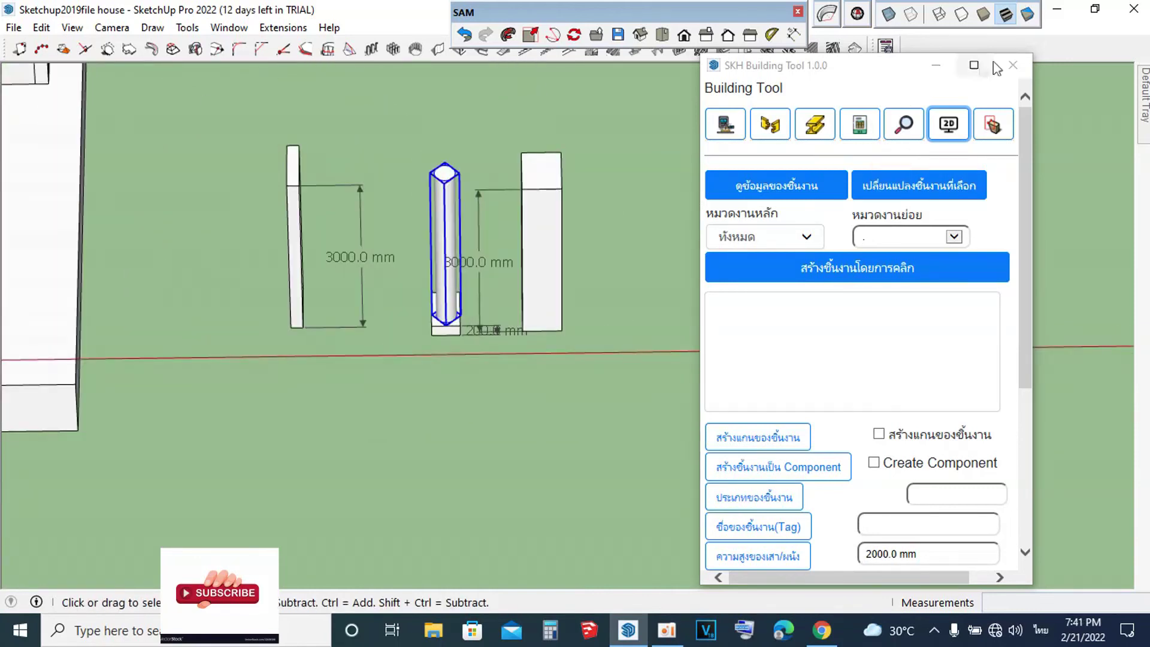
scroll(418, 373, down, 2)
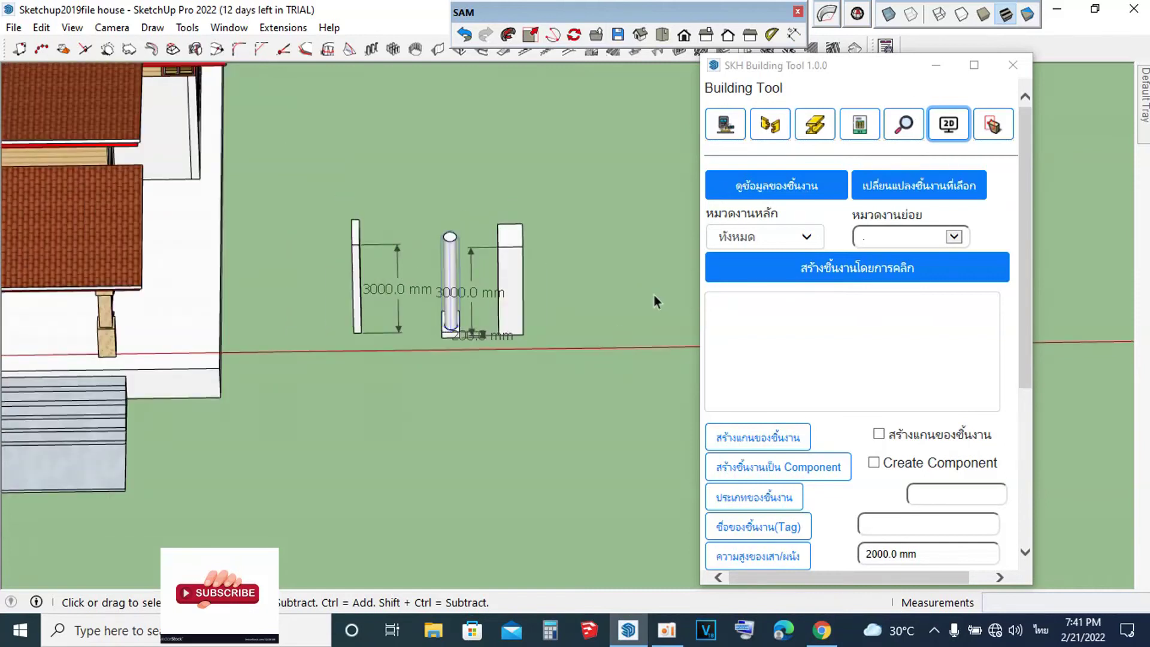
scroll(575, 308, up, 2)
Step: Draw a rectangle right of the columns and push/pull it up into a square footing block
key(r)
click(574, 336)
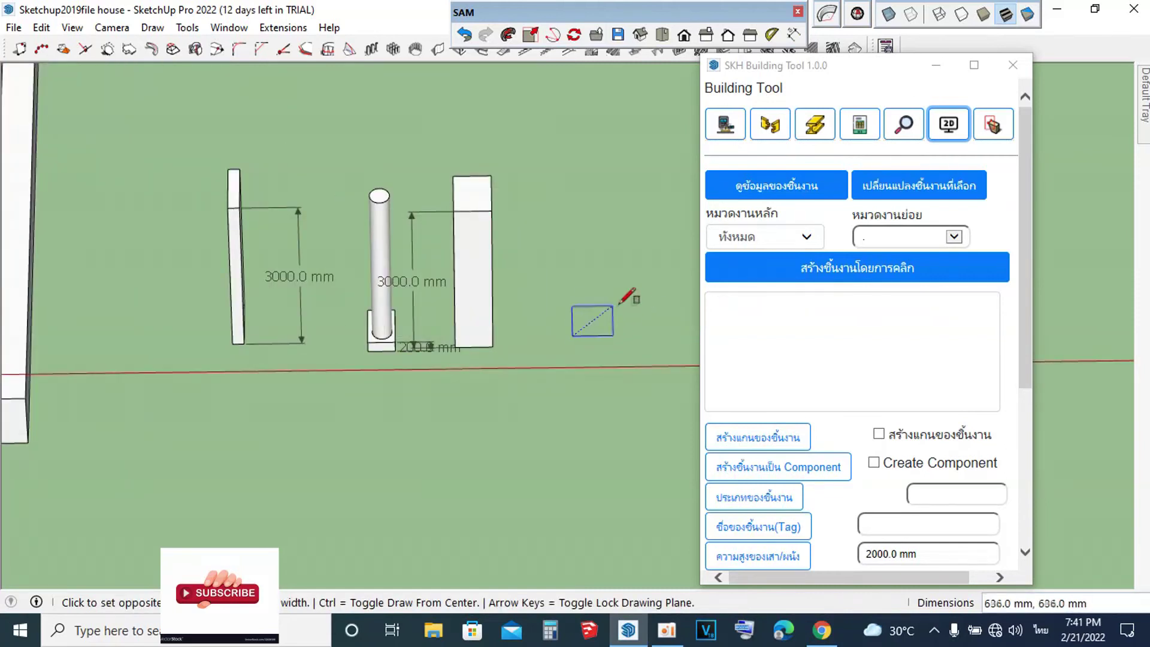
click(629, 295)
key(space)
key(p)
click(606, 319)
click(607, 309)
key(space)
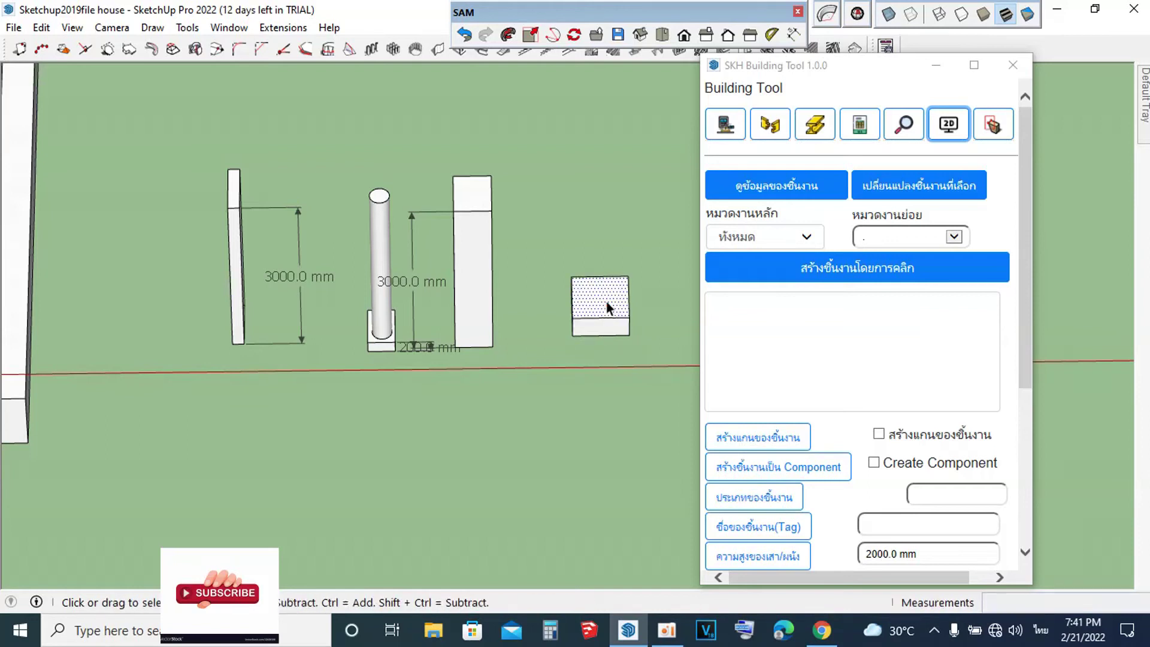
Step: Draw a 152 mm radius circle on the block top and pull it up into a short cylinder
key(r)
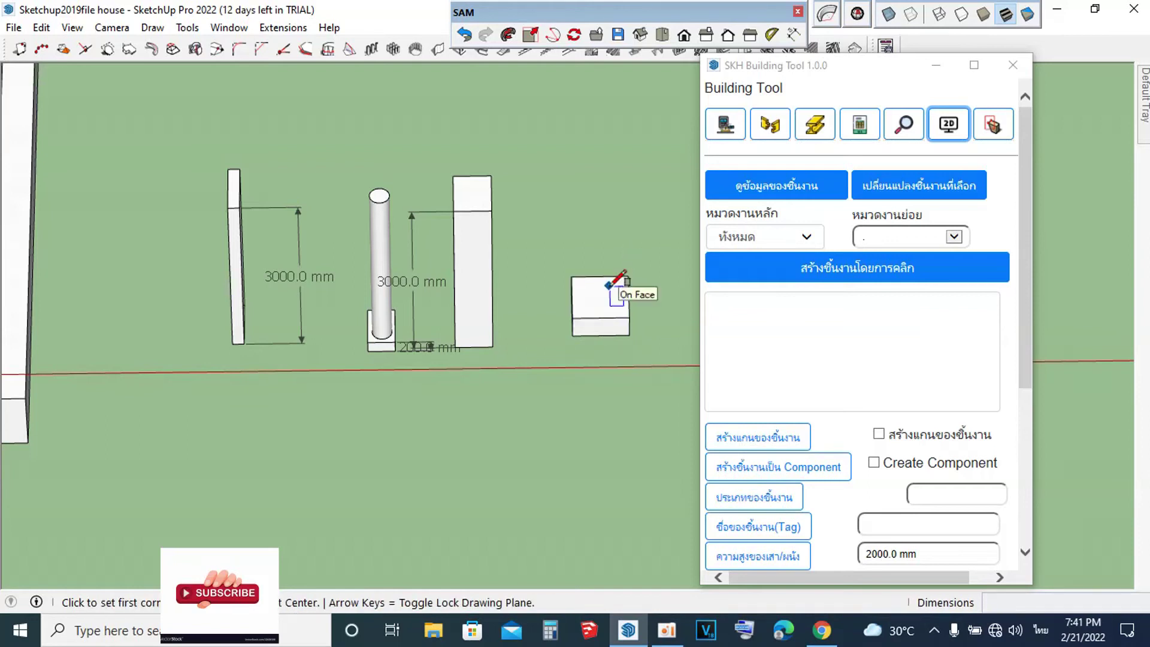
key(space)
scroll(602, 293, up, 2)
key(c)
click(594, 296)
click(611, 290)
key(space)
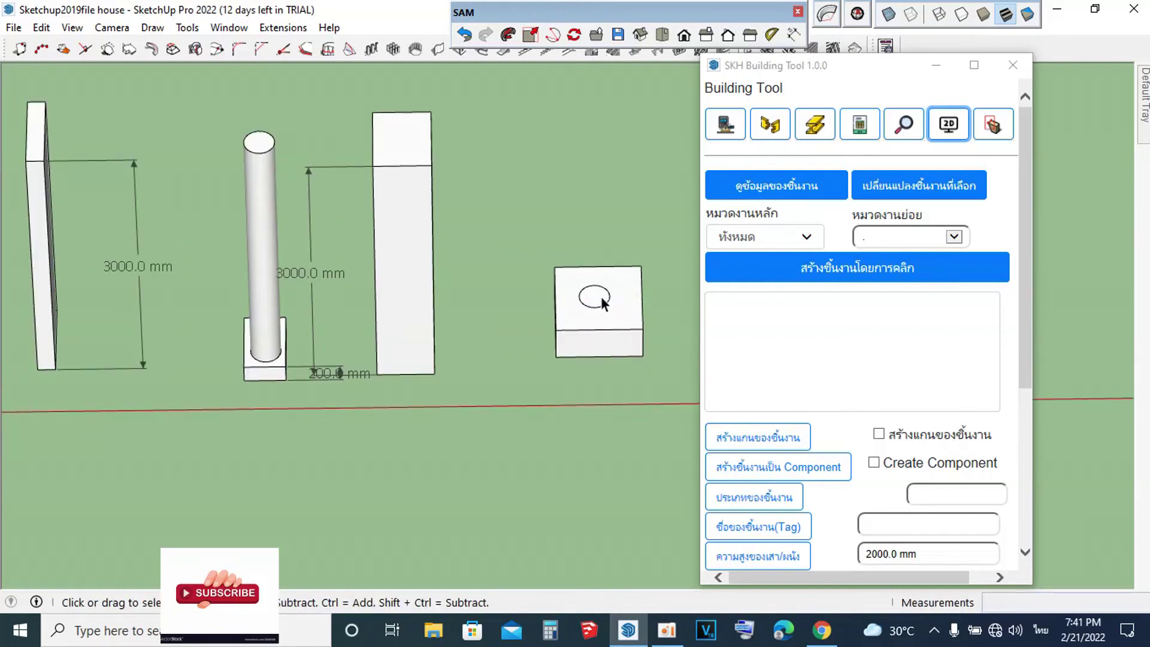
key(p)
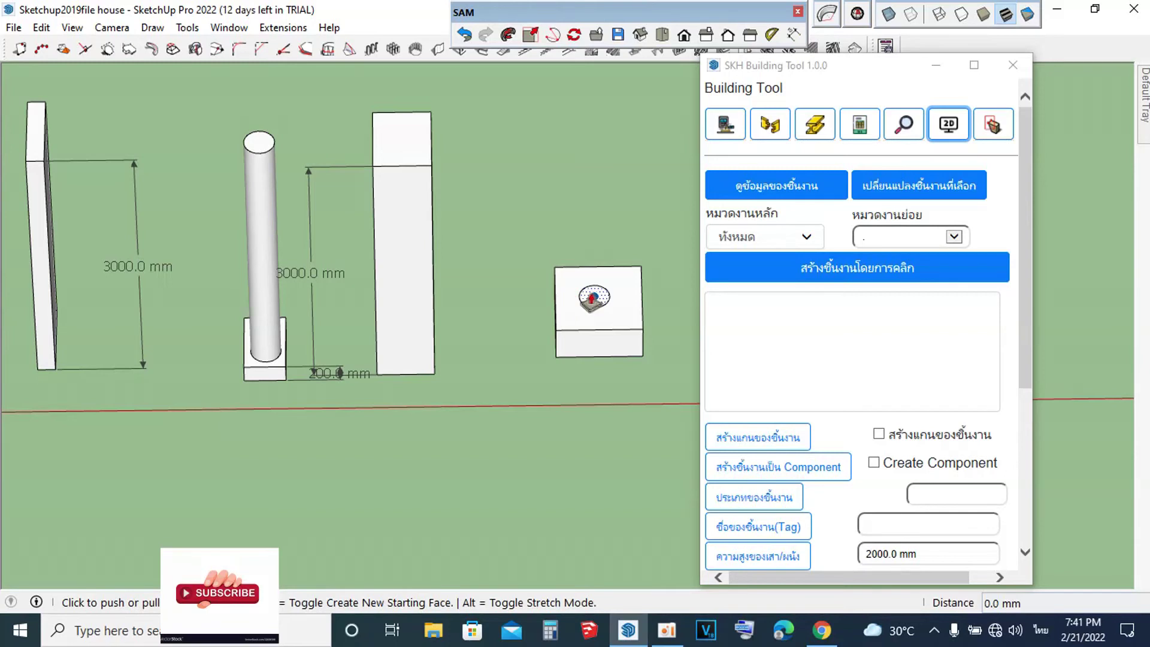
click(594, 297)
click(617, 221)
key(space)
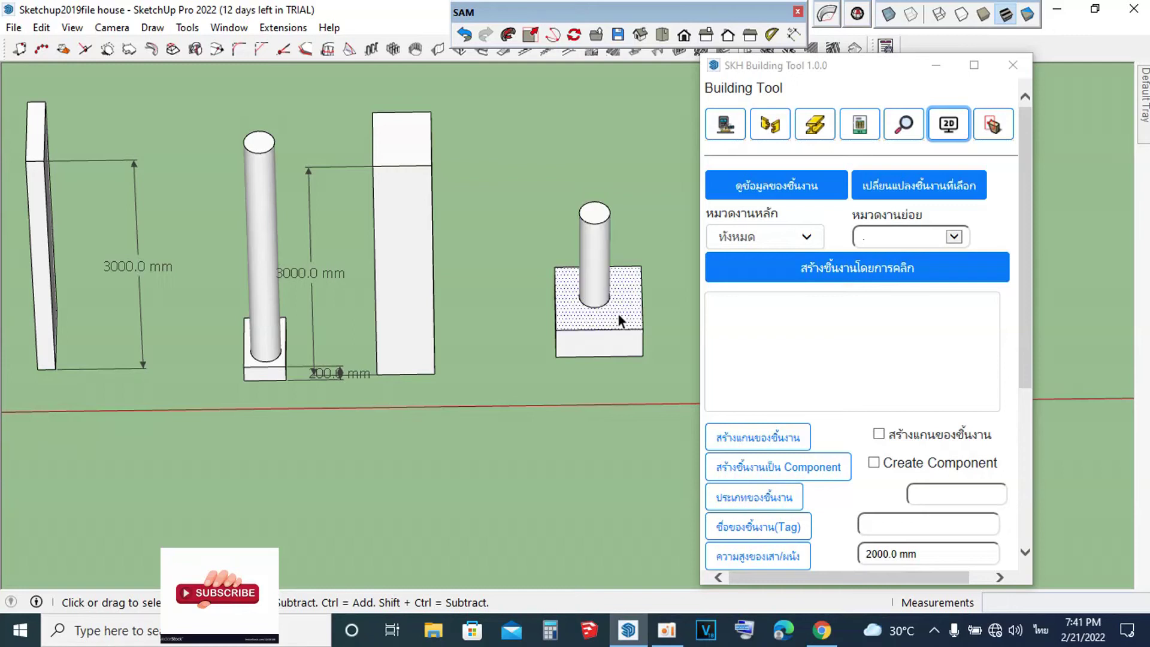
Step: Move the tall round column left off its base block, toward the left wall
click(268, 373)
click(418, 292)
click(259, 308)
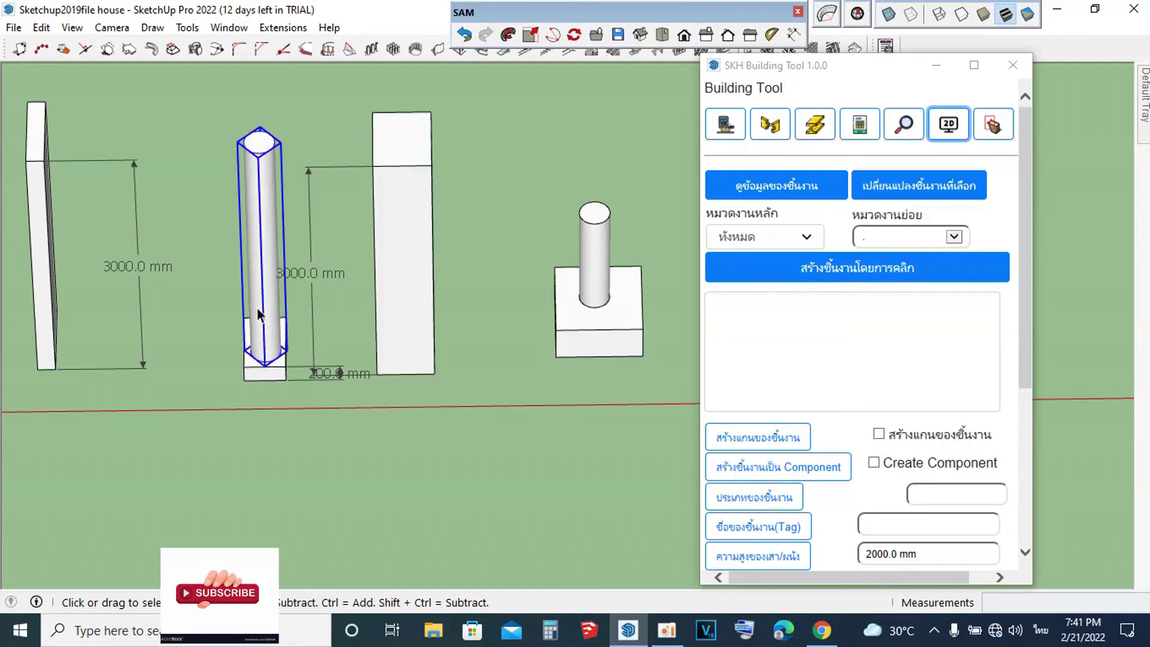
key(m)
click(274, 313)
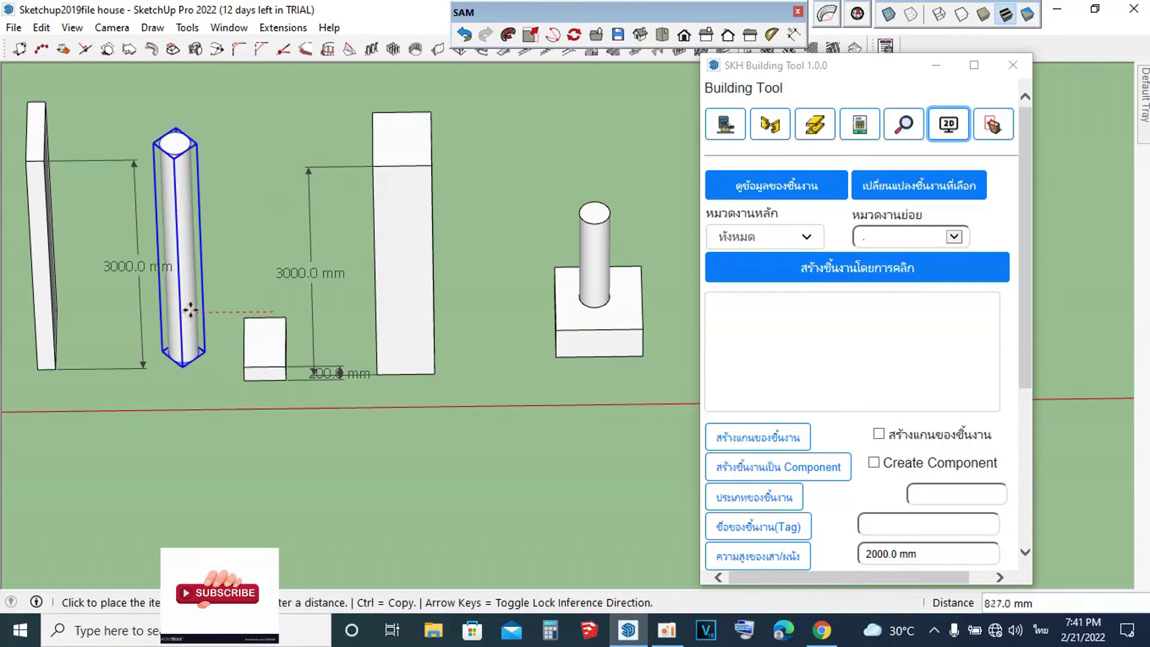
click(193, 303)
scroll(408, 236, down, 2)
middle_drag(408, 236, 464, 202)
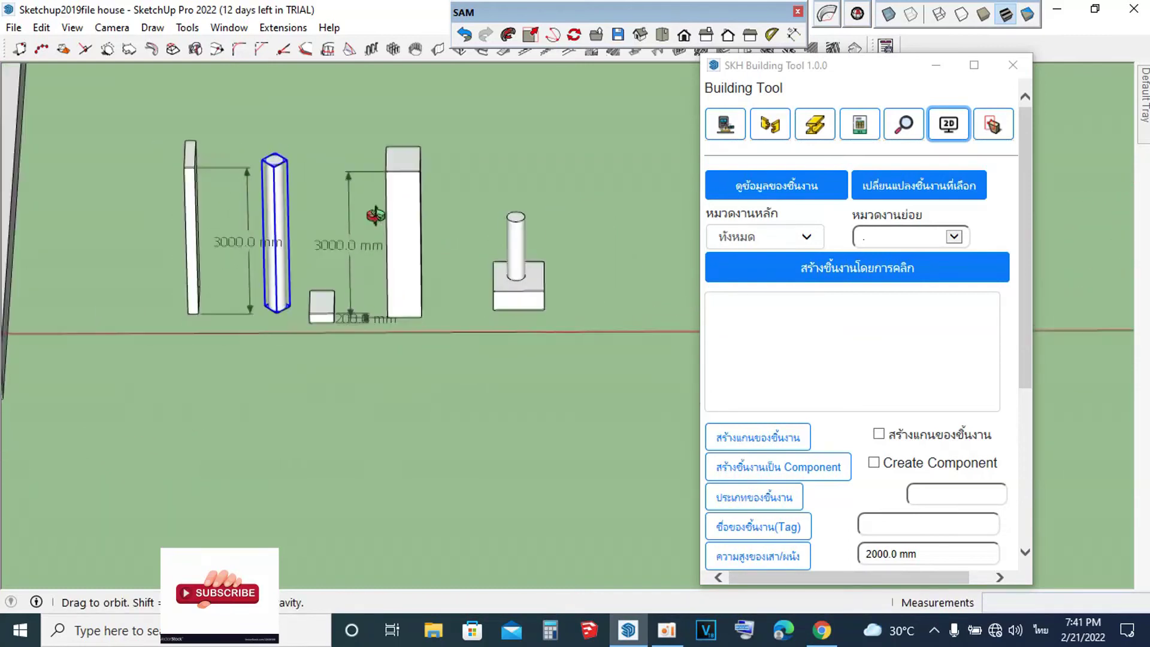
click(464, 202)
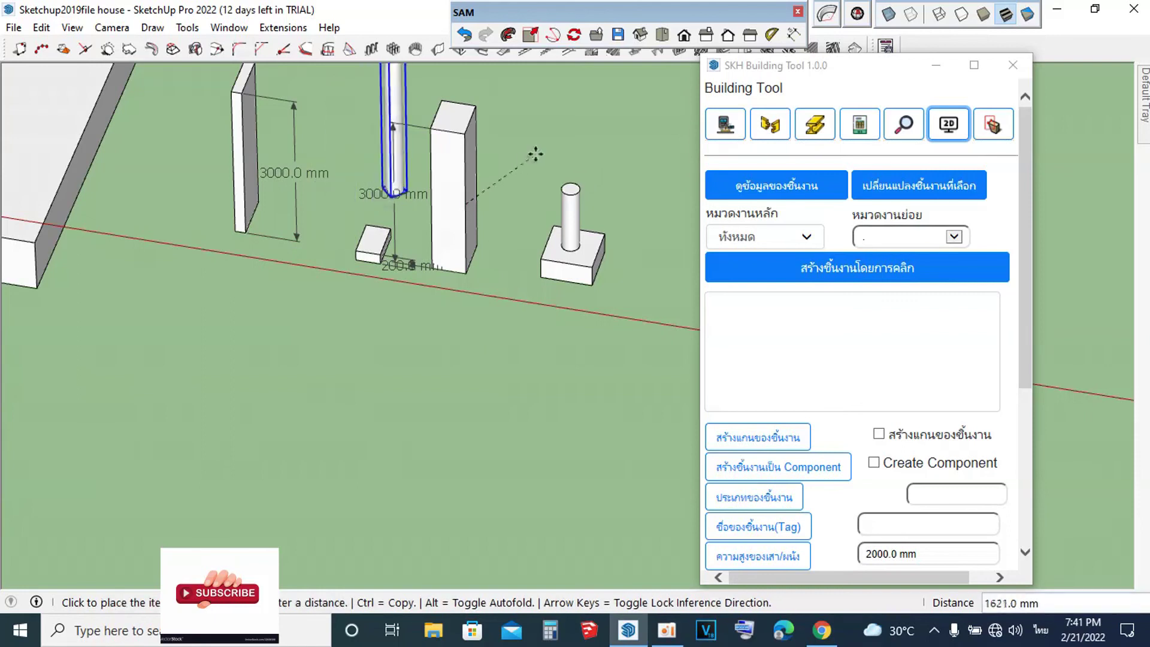
key(space)
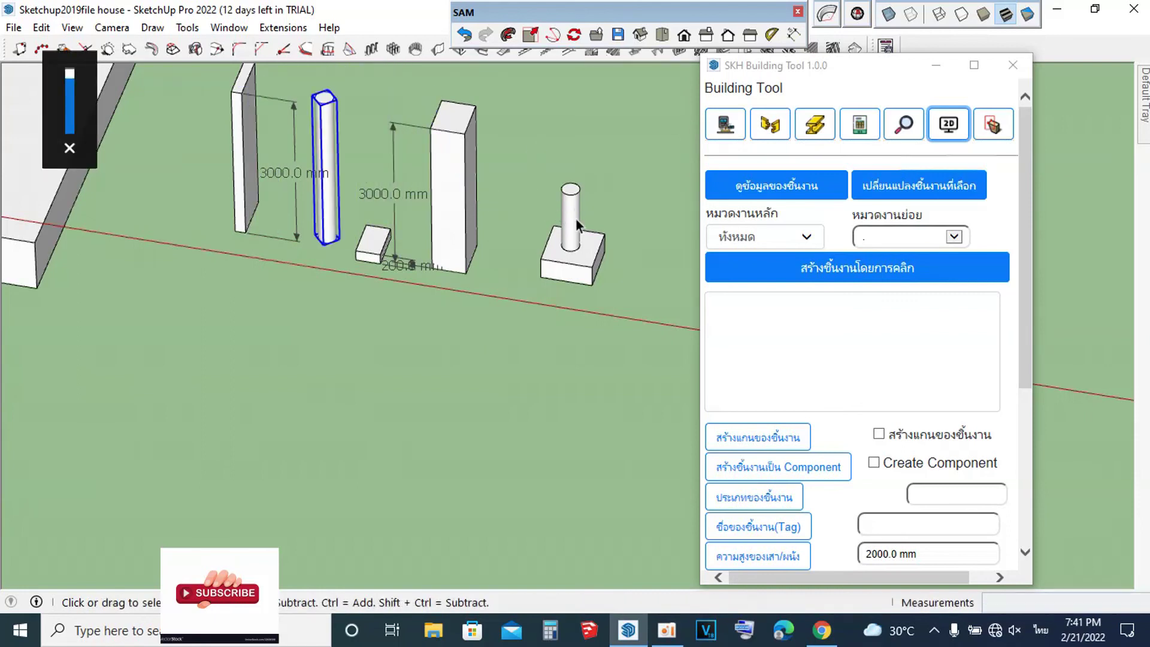
scroll(647, 246, down, 3)
scroll(895, 126, down, 4)
scroll(887, 182, up, 1)
scroll(887, 182, up, 1)
scroll(889, 225, up, 1)
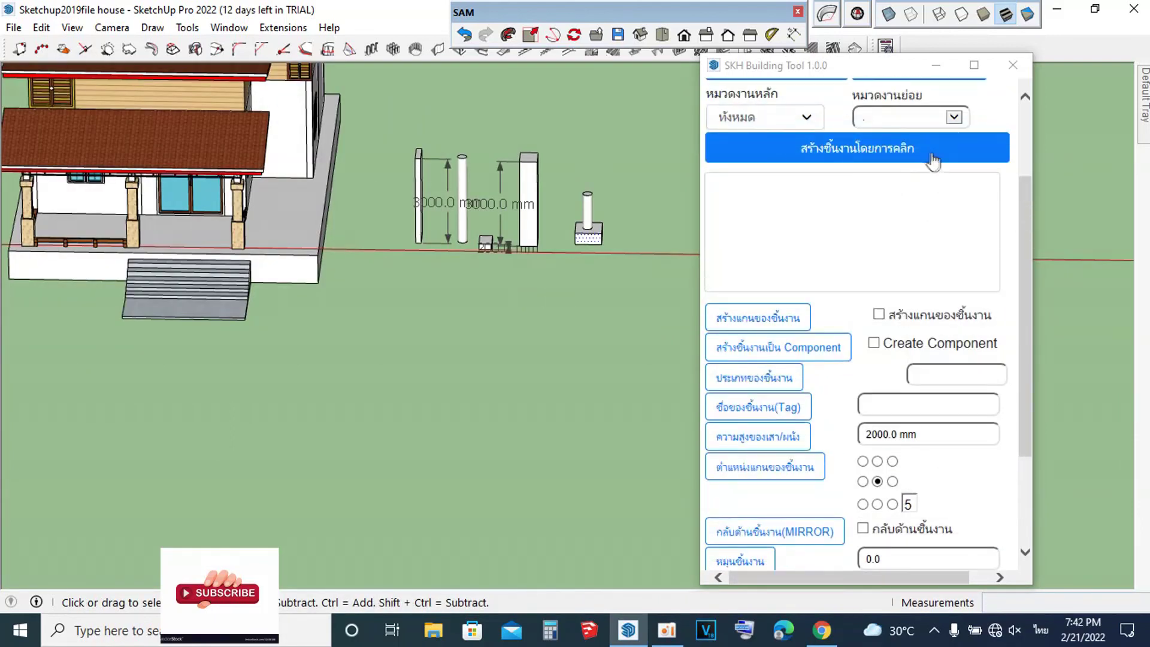
scroll(934, 163, up, 2)
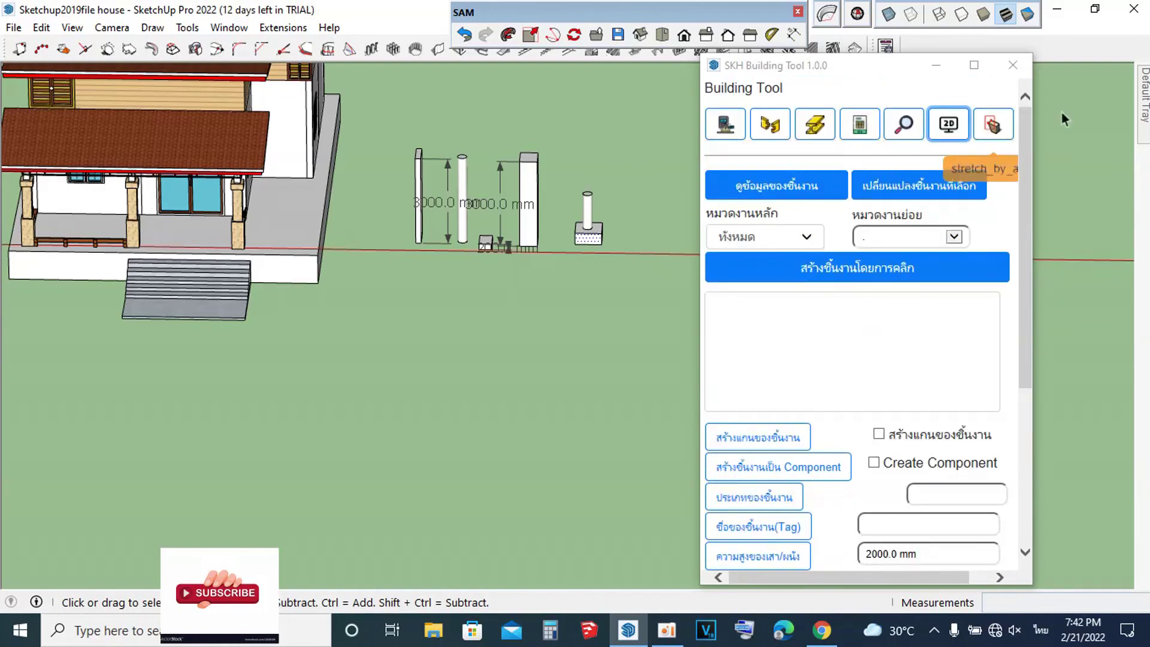
drag(794, 85, 710, 95)
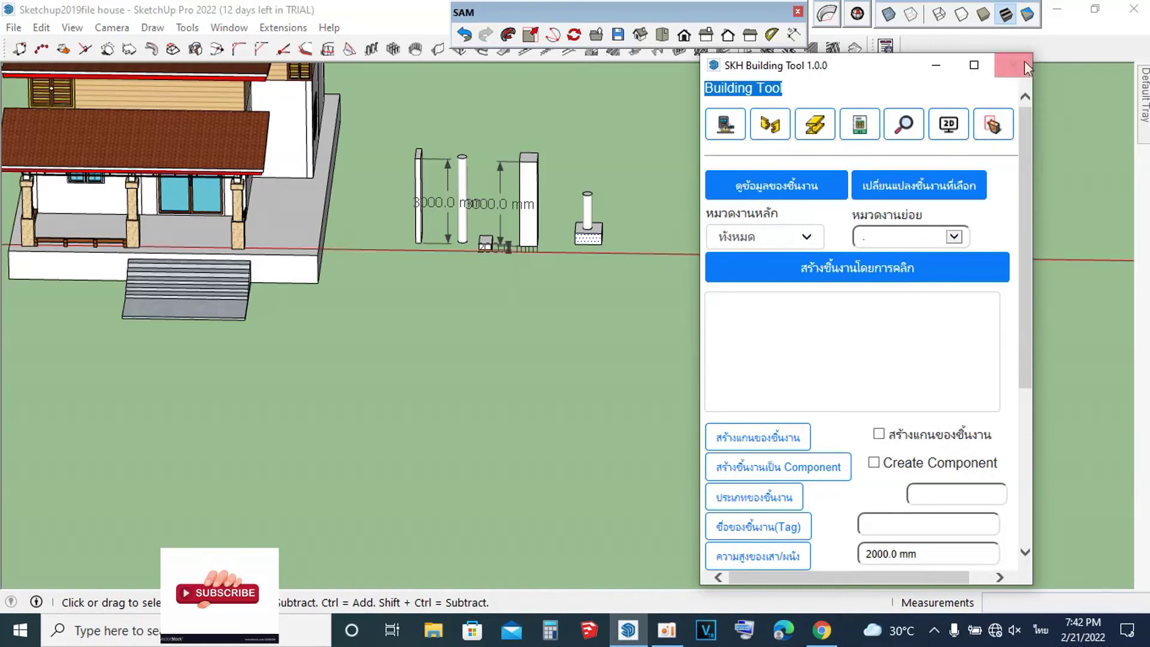
click(1056, 107)
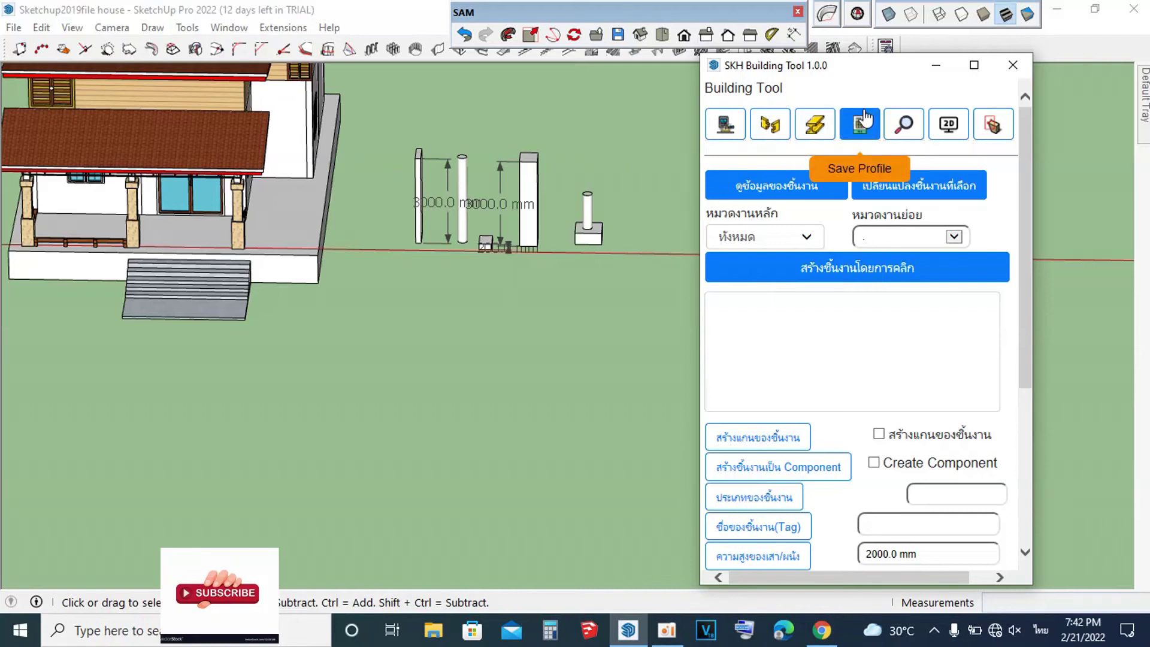
triple_click(728, 96)
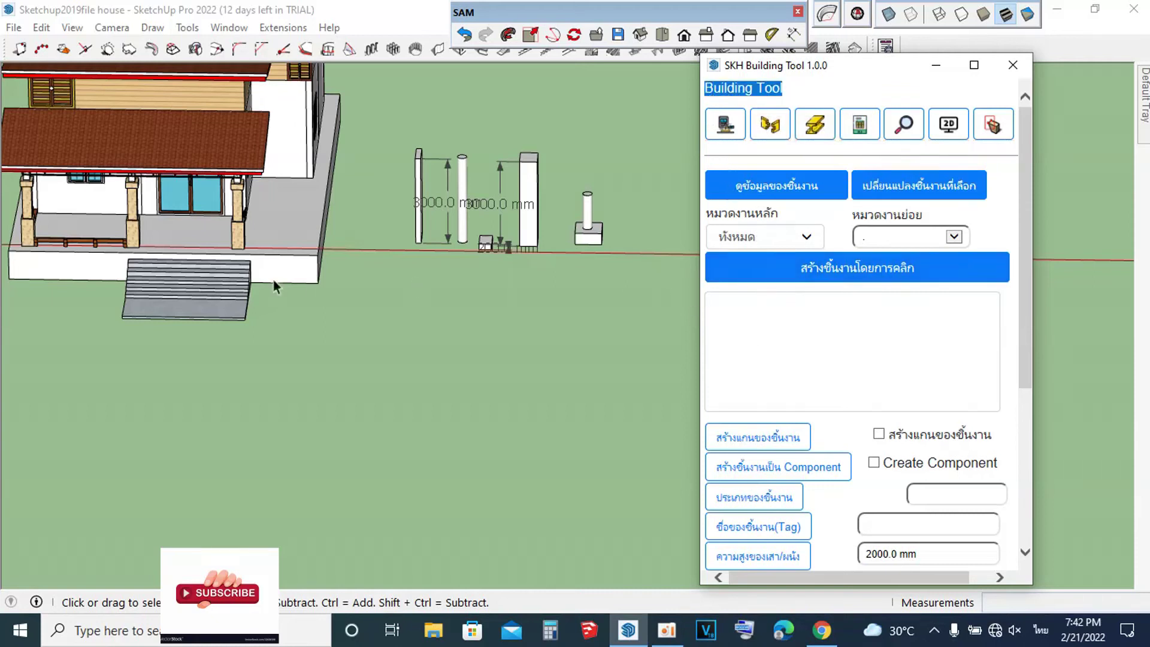
scroll(523, 282, down, 5)
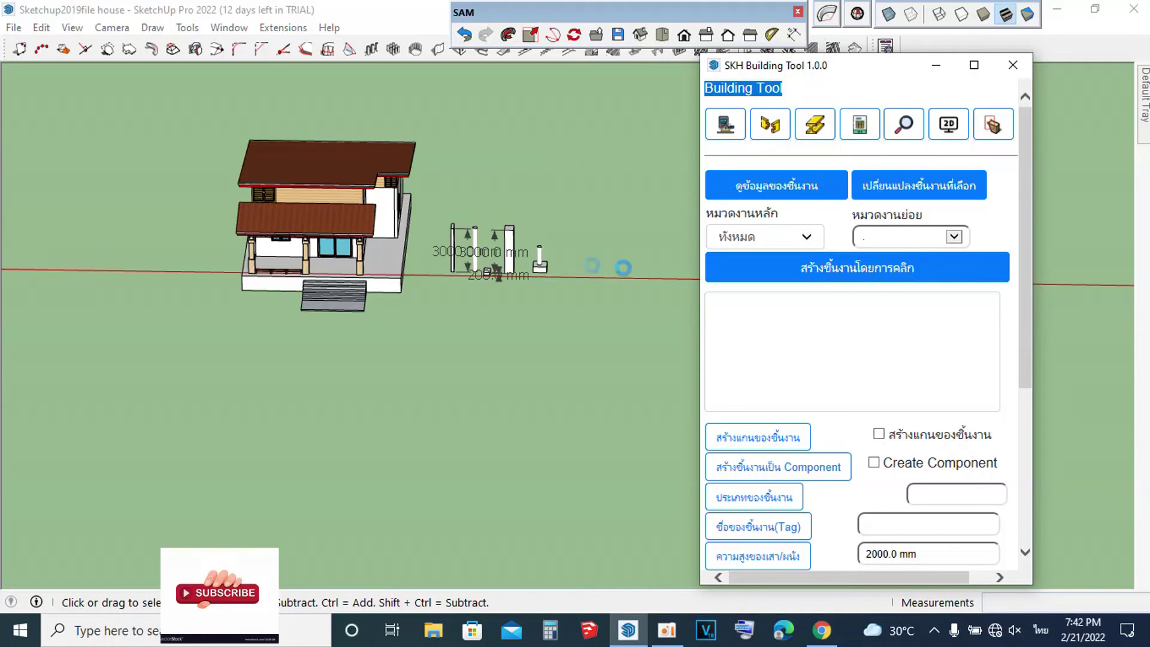
Step: Raise the system volume to maximum, close the SKH Building Tool window, and open the Extensions menu
click(1014, 630)
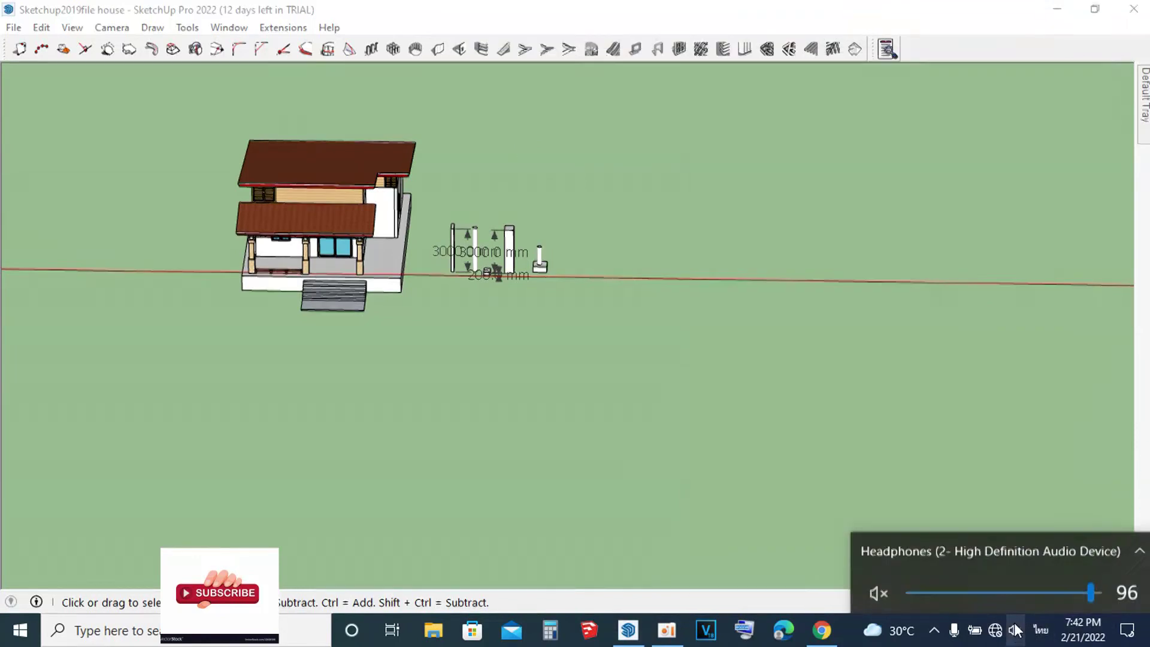
click(1098, 590)
drag(1098, 591, 1102, 591)
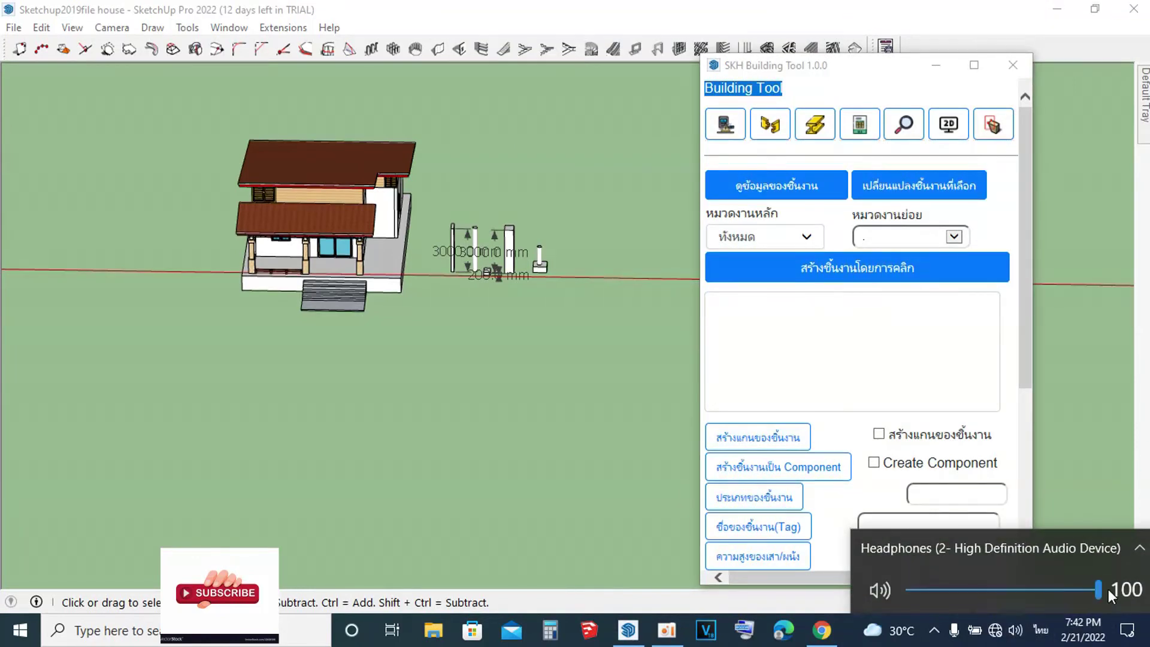
click(503, 368)
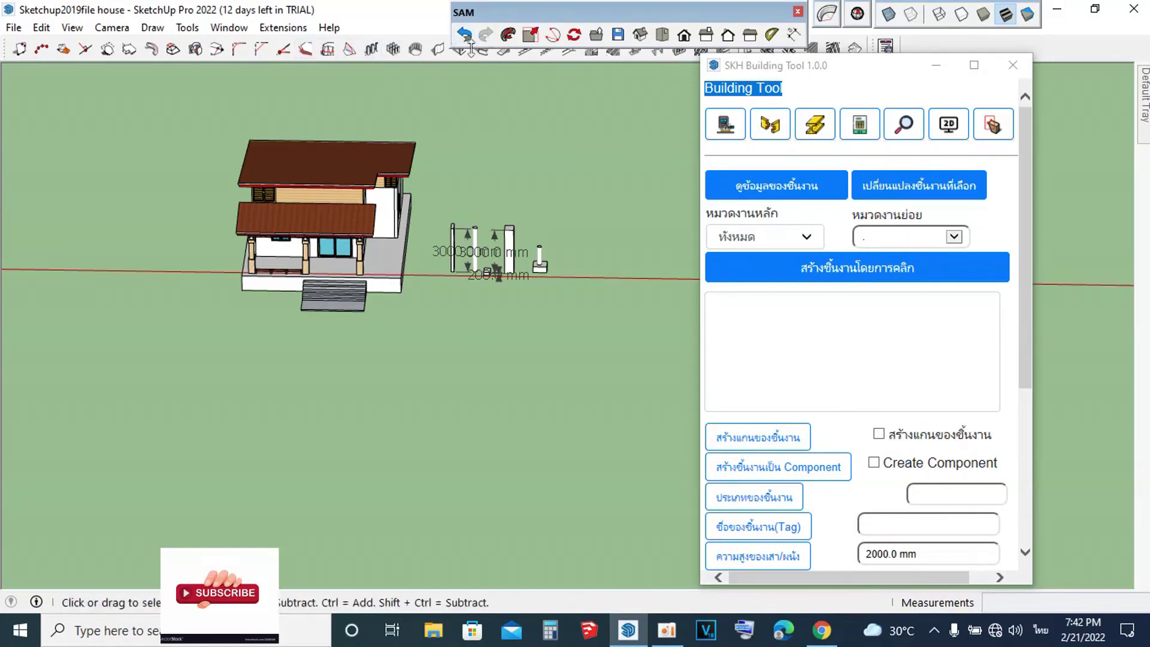
click(1013, 65)
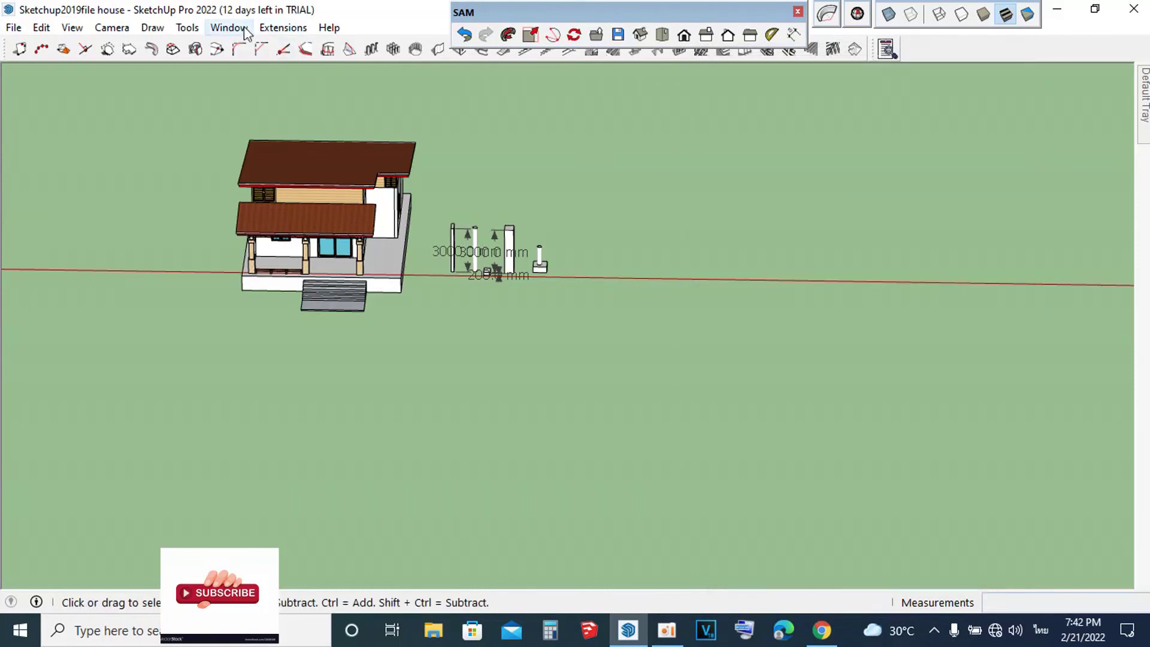
click(243, 30)
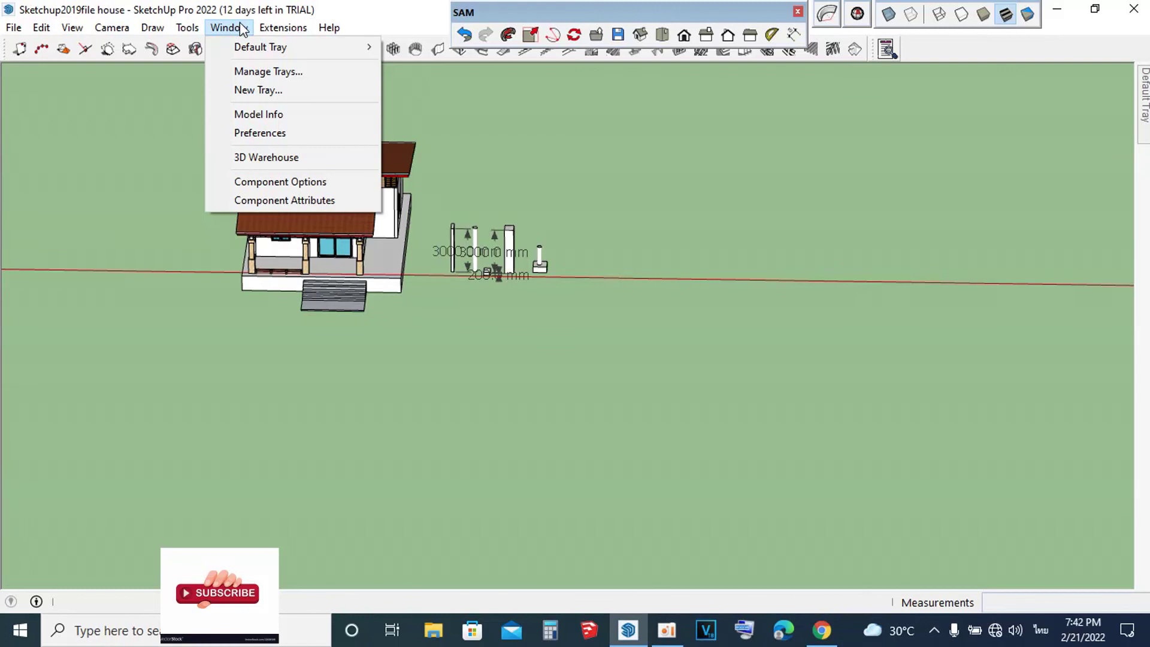
mouse_move(282, 27)
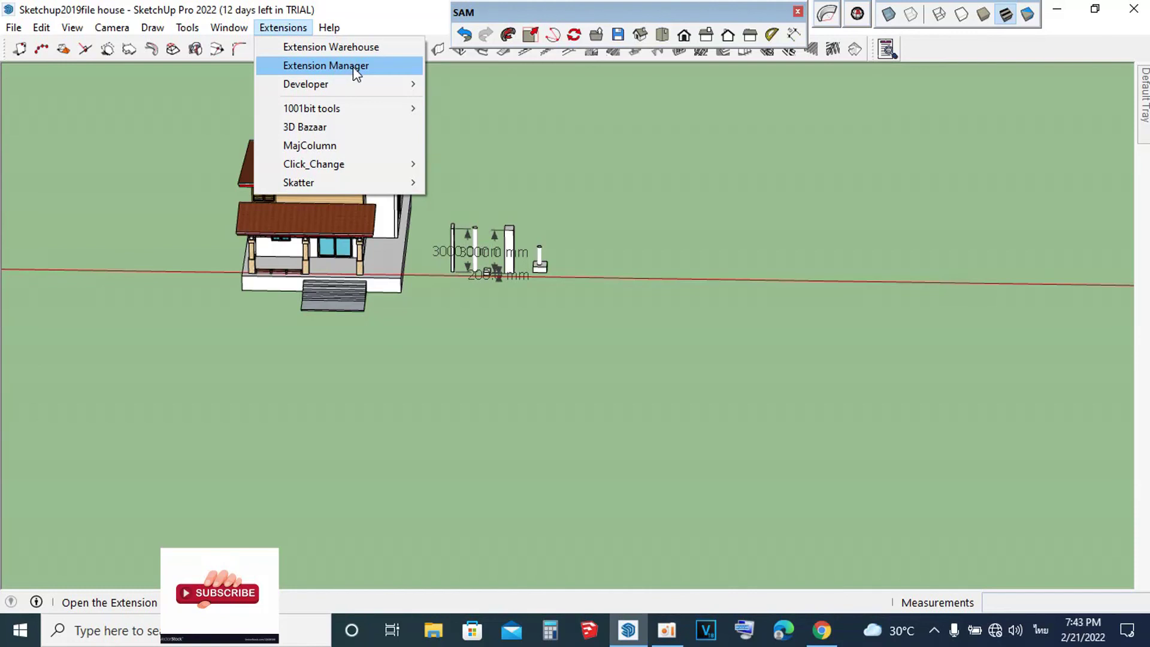
click(354, 67)
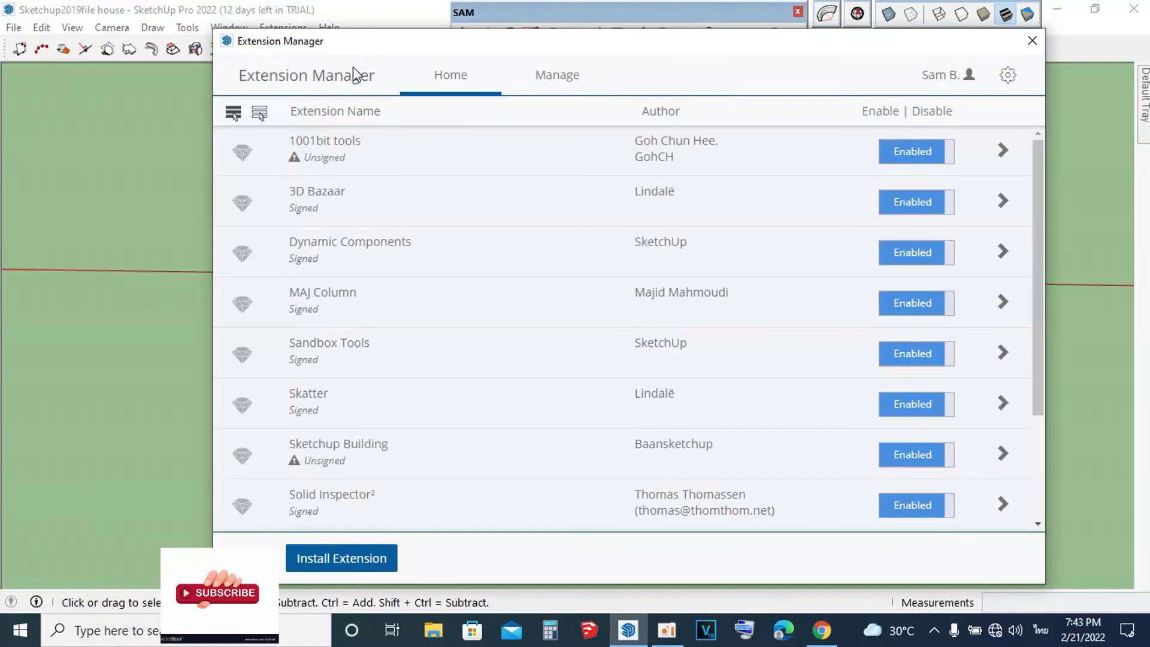
scroll(477, 262, down, 3)
scroll(535, 336, up, 3)
click(362, 553)
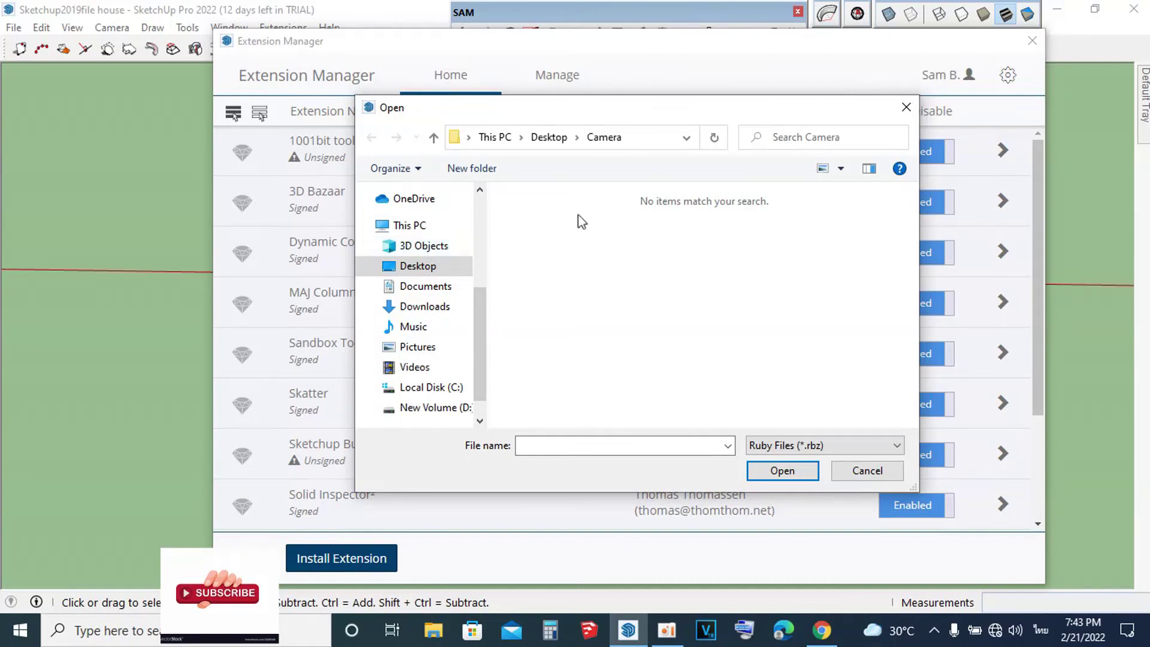
click(409, 226)
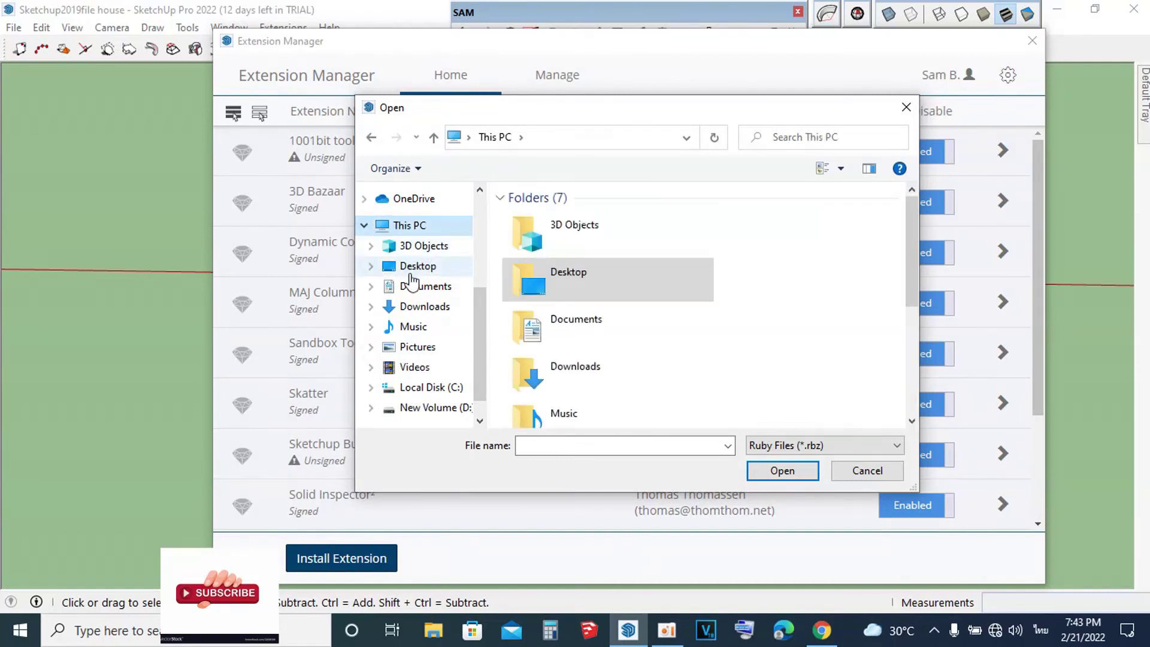
click(411, 271)
scroll(454, 265, down, 1)
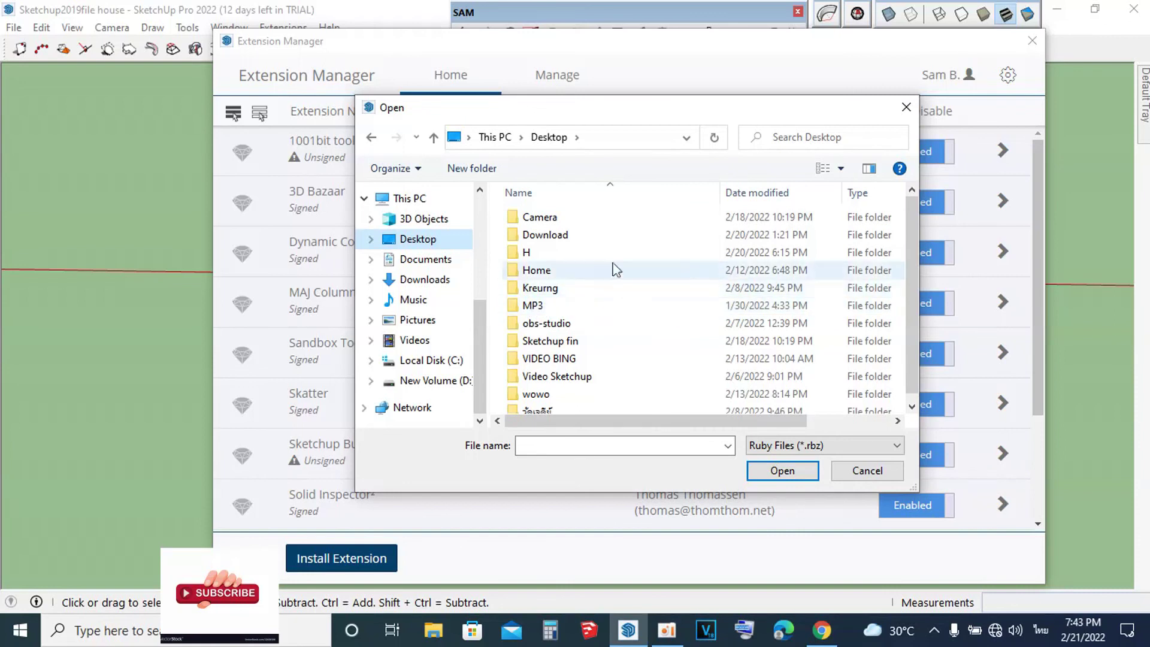
scroll(606, 300, down, 1)
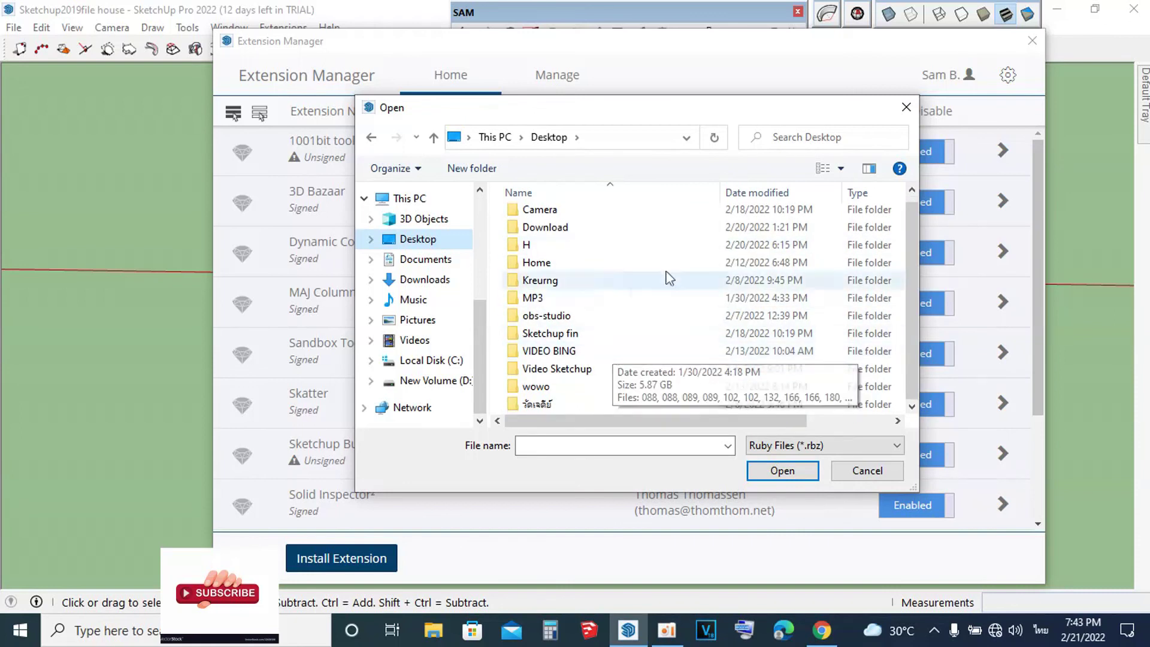
double_click(567, 388)
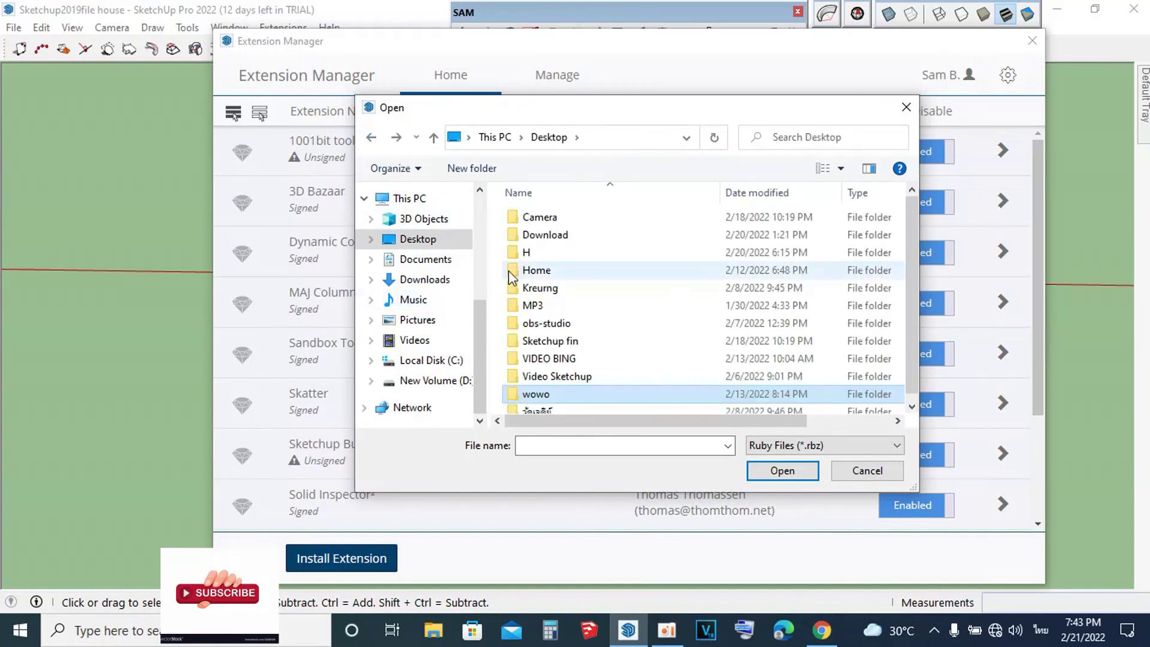
scroll(574, 296, down, 1)
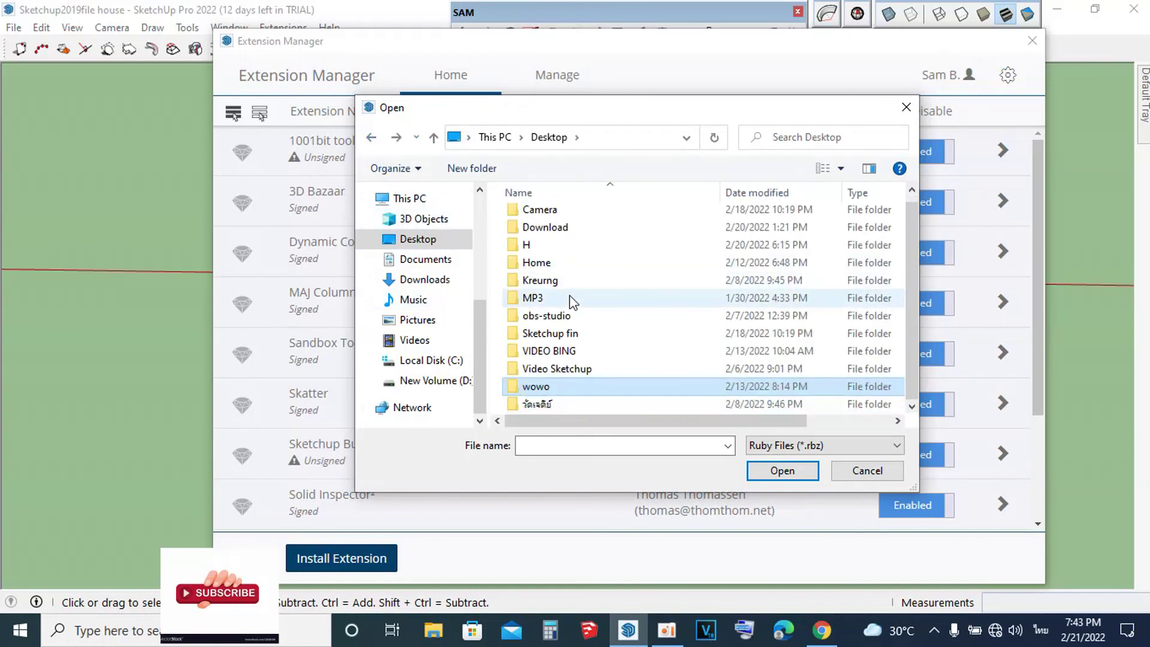
double_click(550, 333)
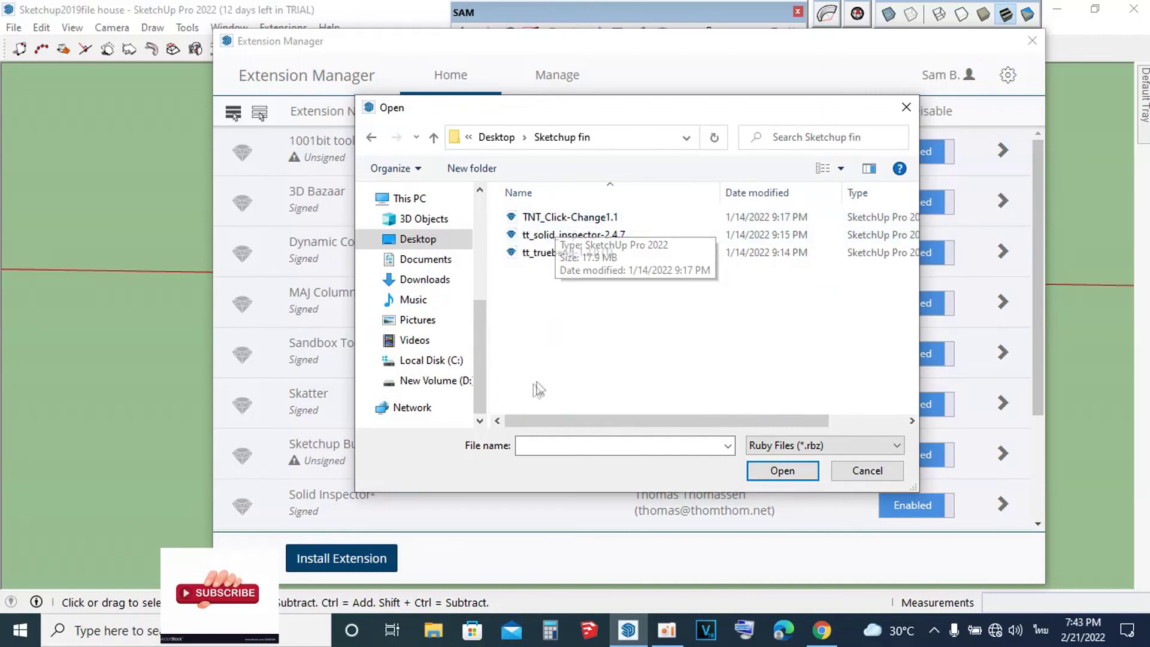
click(584, 221)
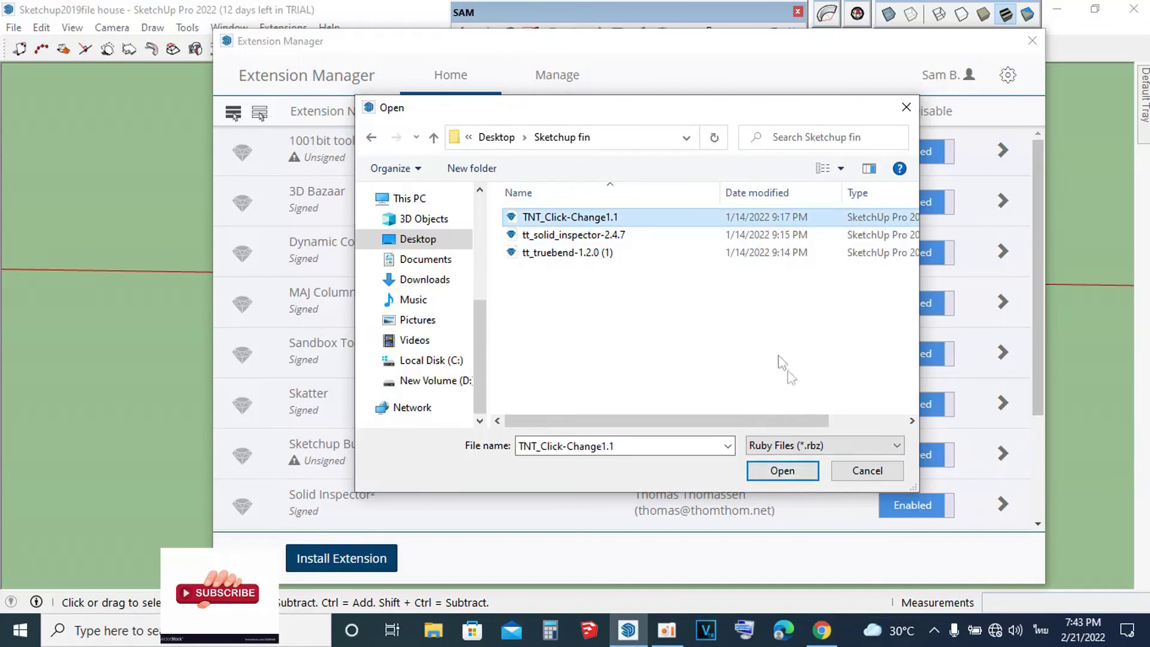
click(768, 356)
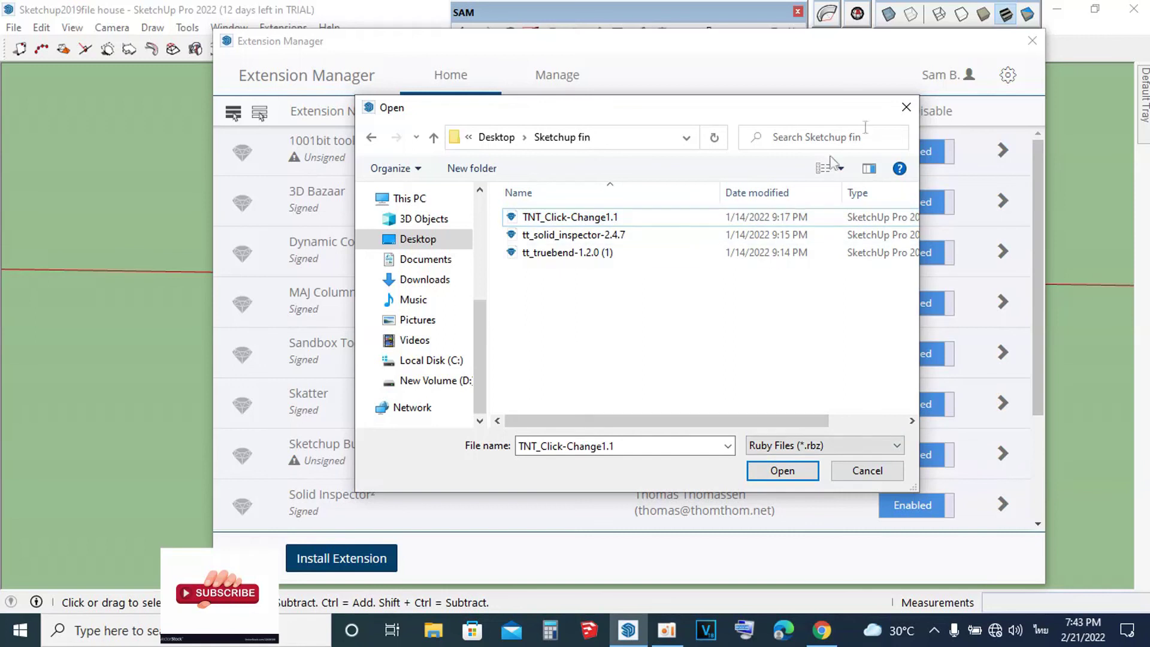
click(906, 108)
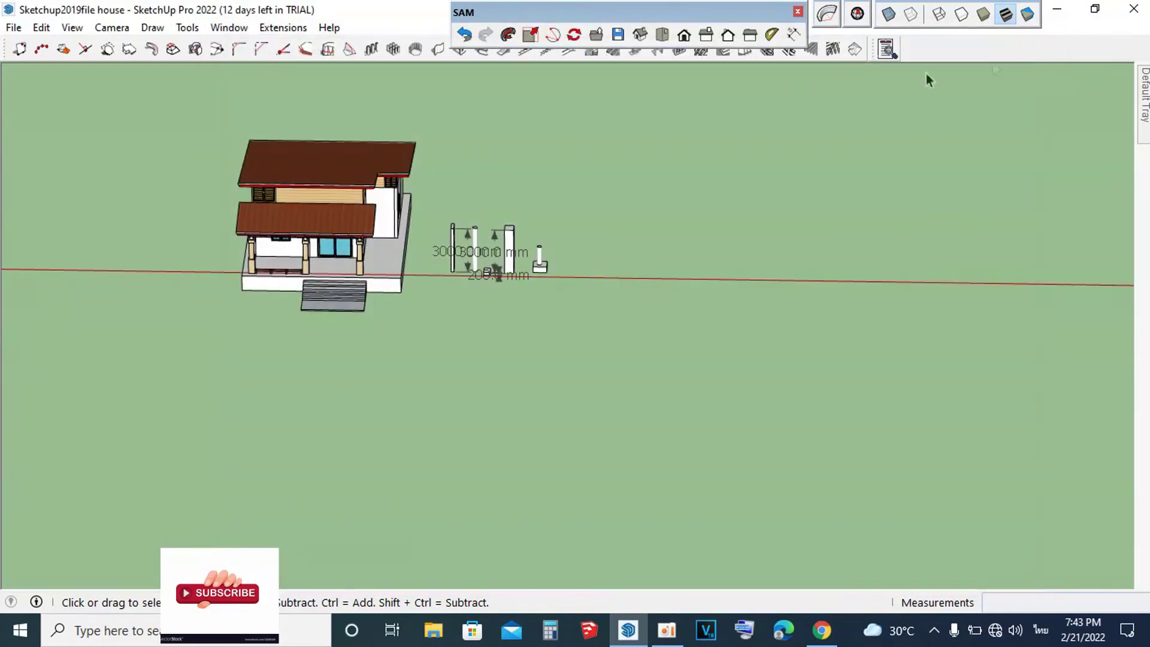
Step: Close the Extension Manager and zoom in on a front view of the house and dimensioned columns
click(1032, 41)
scroll(351, 164, up, 3)
middle_drag(352, 170, 395, 150)
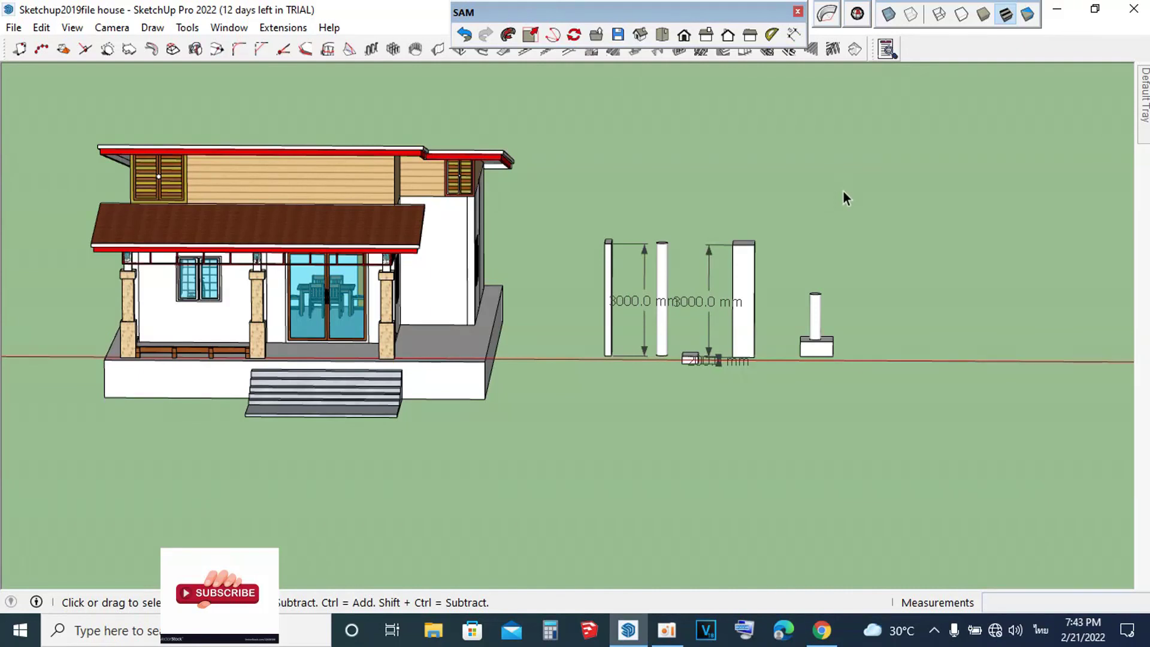
scroll(887, 162, down, 2)
scroll(444, 165, up, 2)
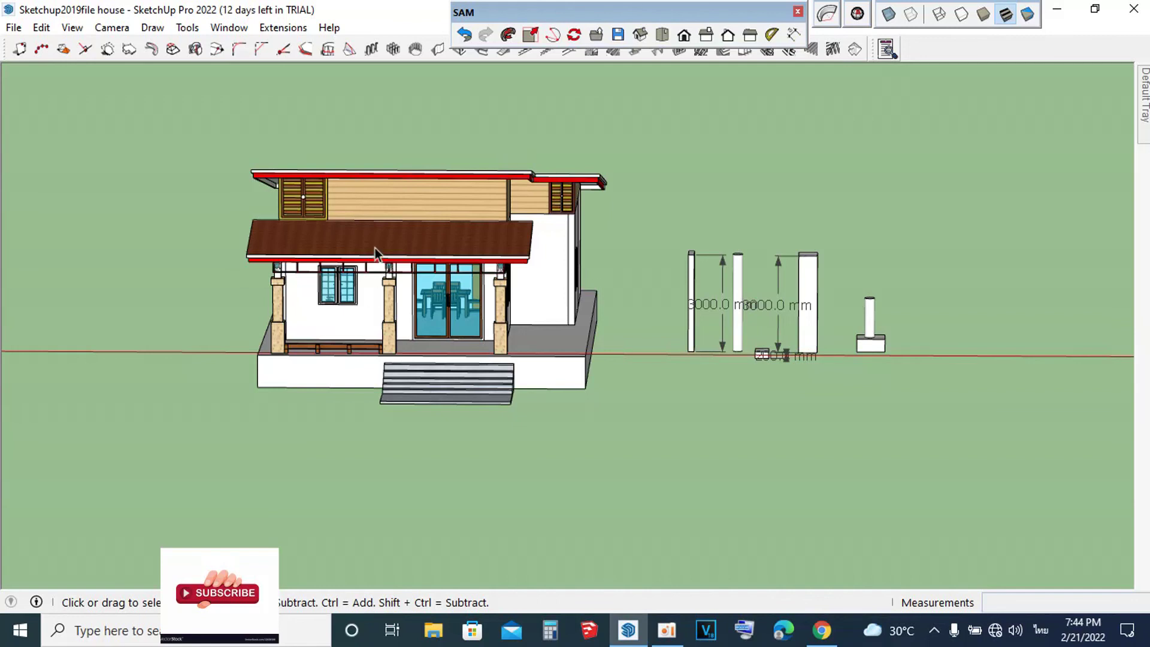
scroll(373, 247, up, 3)
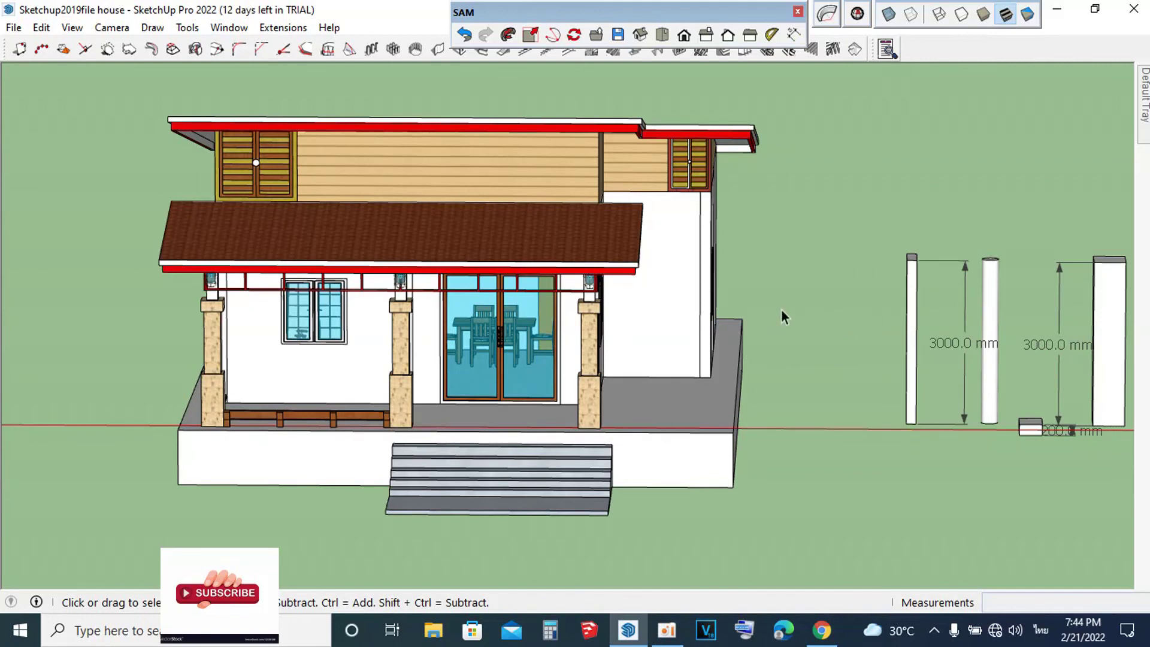
scroll(782, 310, down, 2)
scroll(782, 311, down, 1)
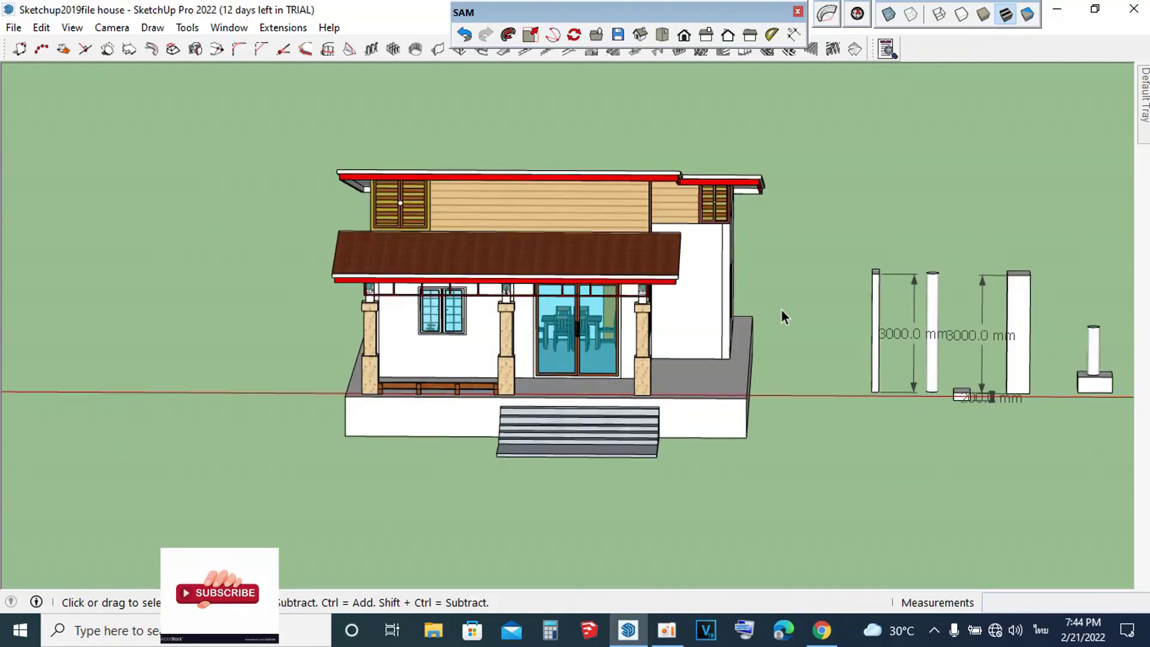
scroll(782, 310, down, 2)
scroll(696, 309, up, 1)
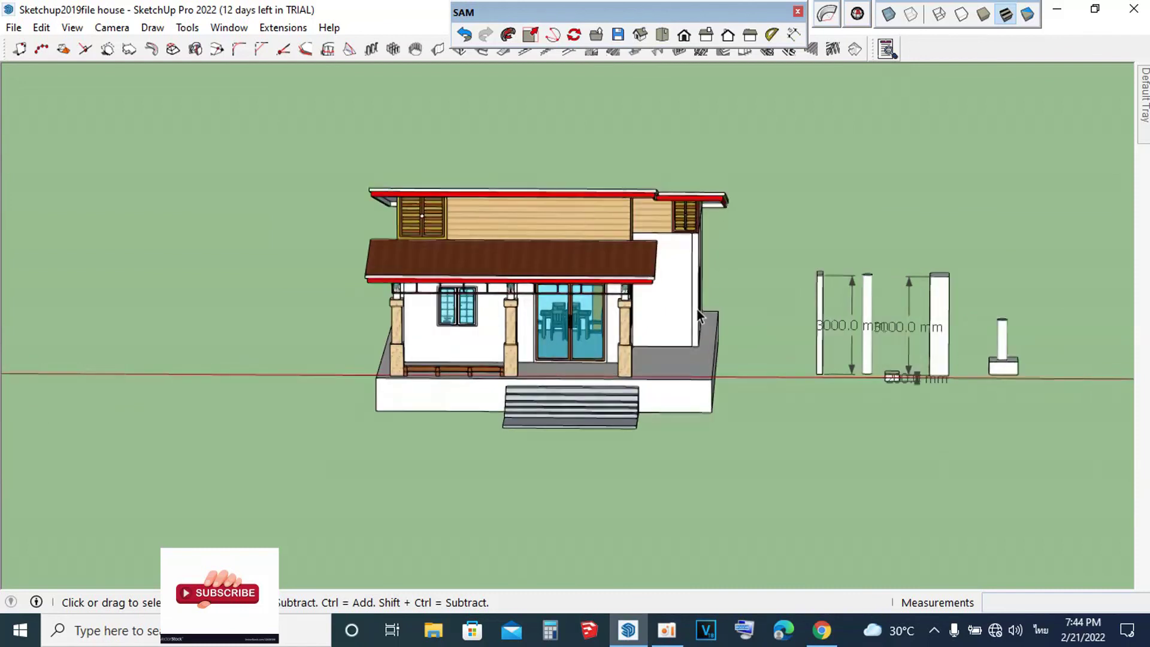
scroll(696, 309, up, 1)
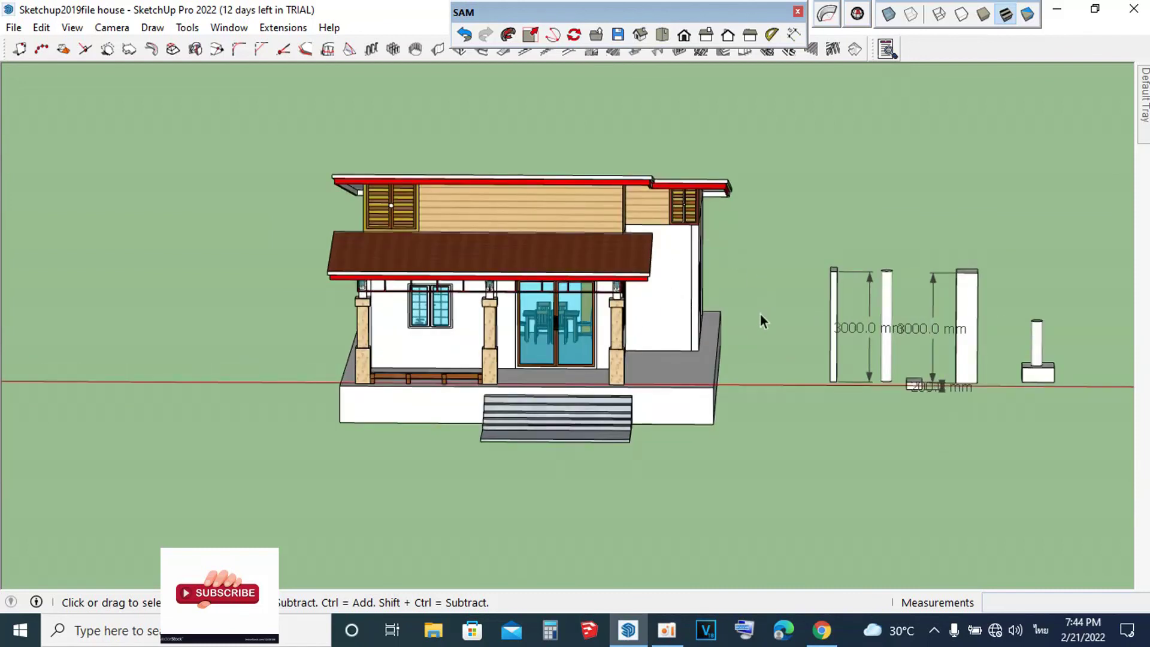
scroll(629, 326, down, 1)
scroll(629, 325, down, 1)
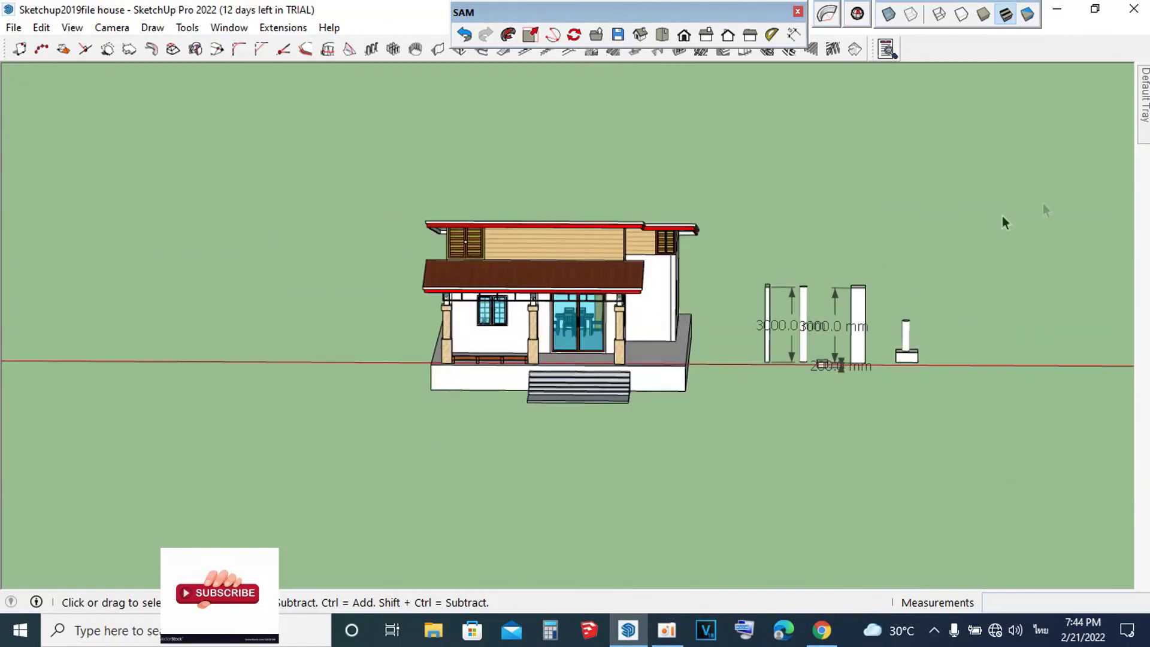
scroll(779, 293, down, 1)
scroll(739, 284, up, 1)
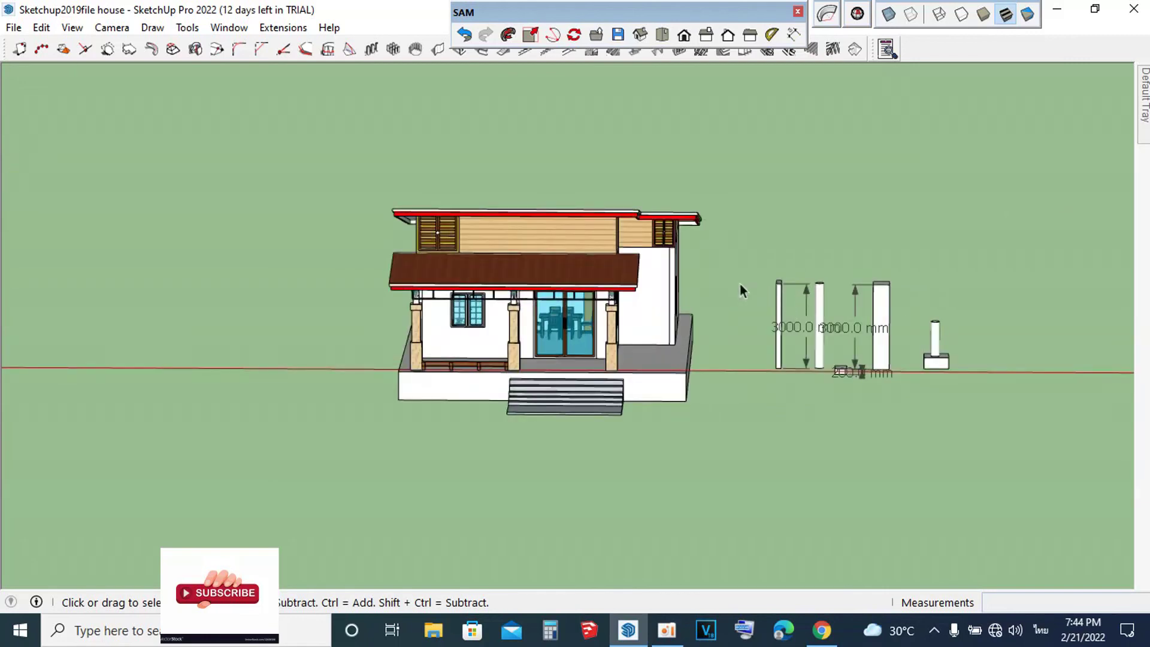
scroll(719, 267, up, 1)
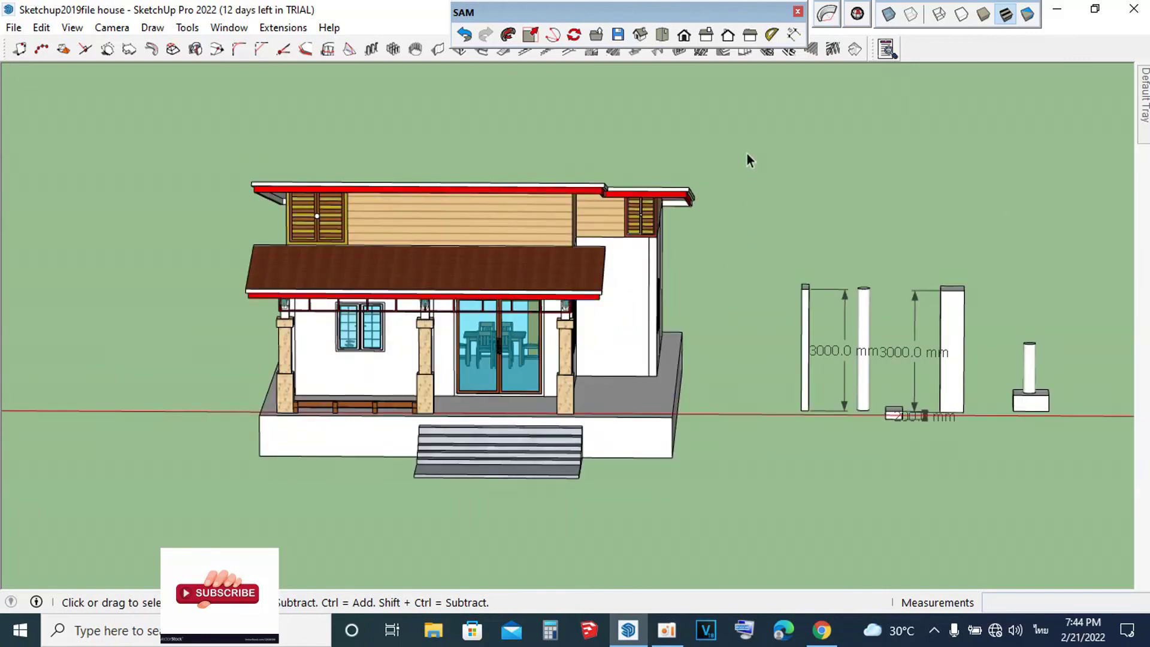